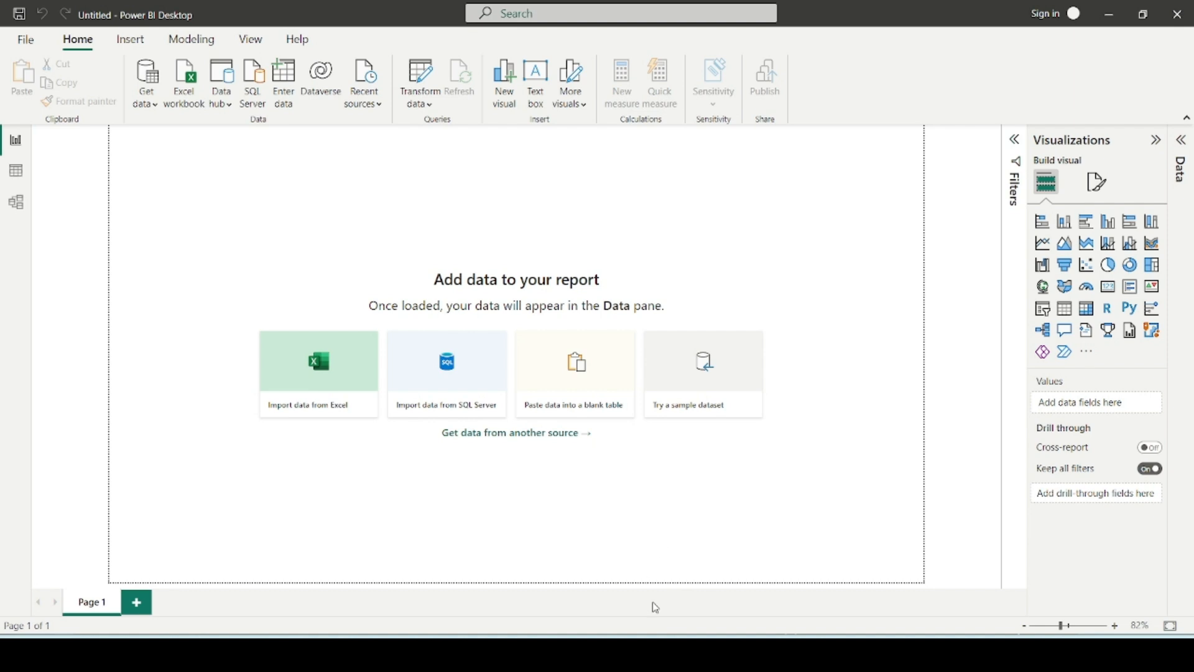
Review the final report image and the Objectives notes, and return to Power BI Desktop.
key(alt+Tab)
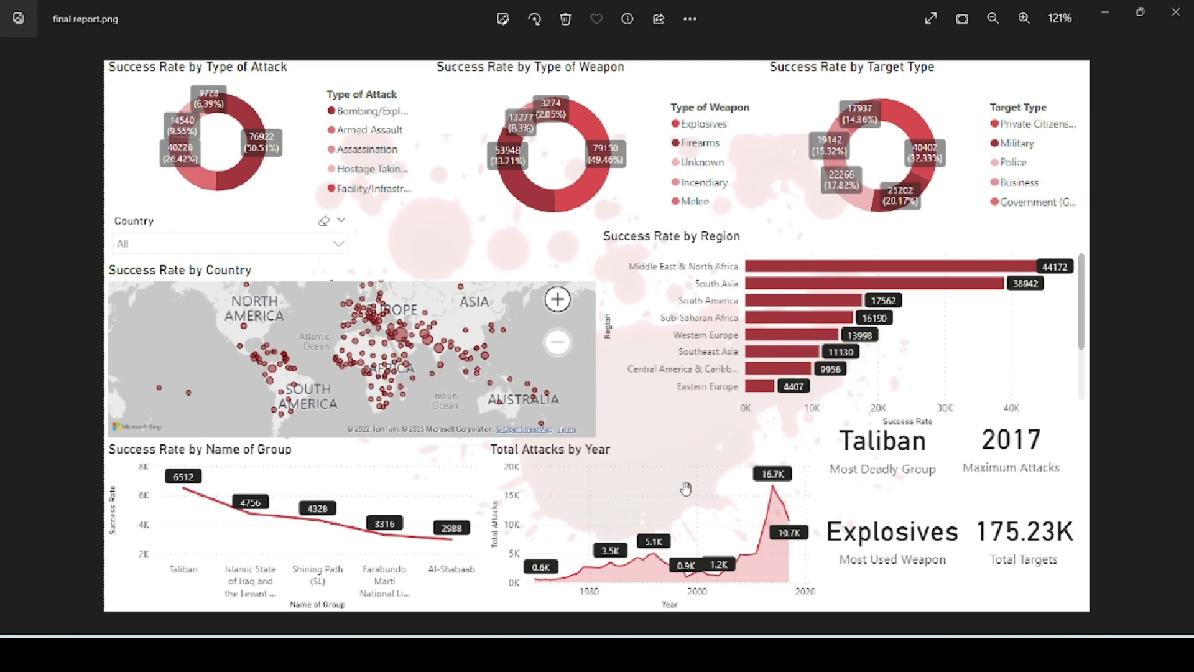
click(552, 653)
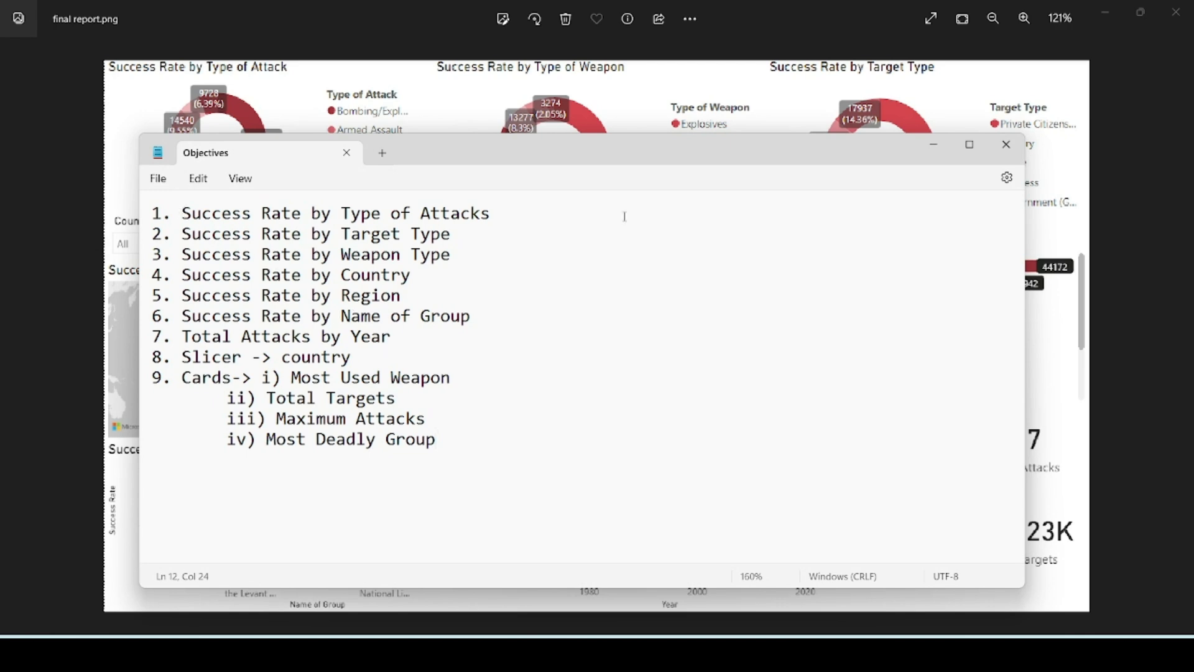
click(668, 114)
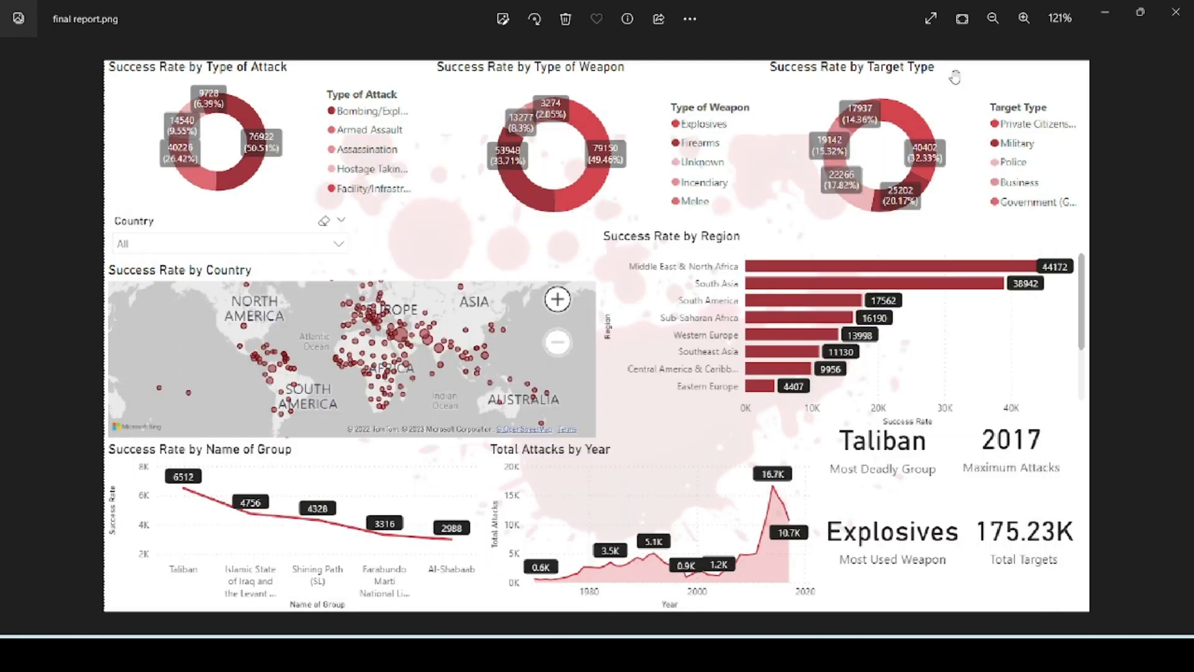
click(1113, 15)
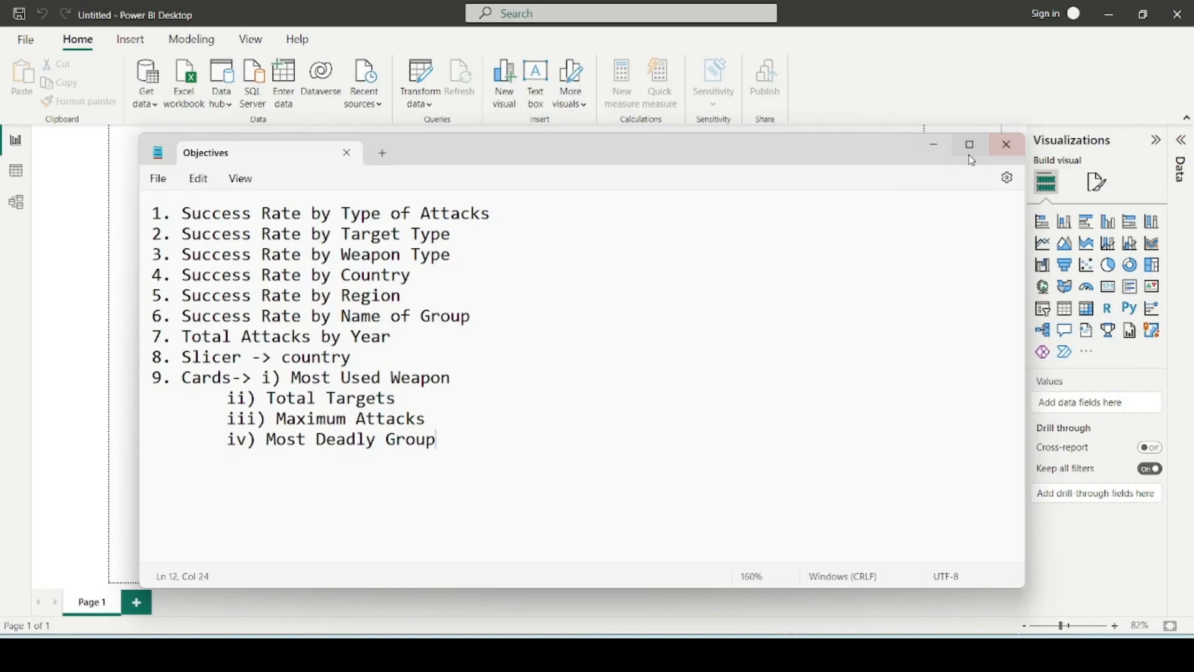
click(936, 147)
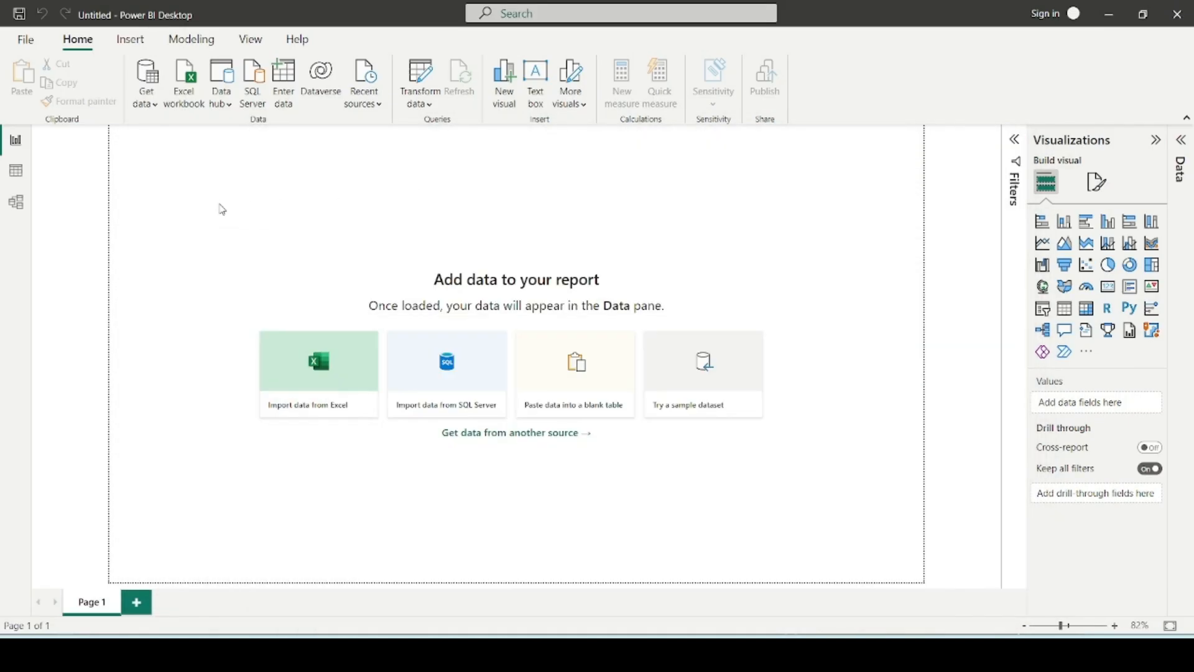
Import the globalterrorismdb_0718dist CSV file and open it in Power Query Editor for transformation.
click(156, 112)
click(194, 307)
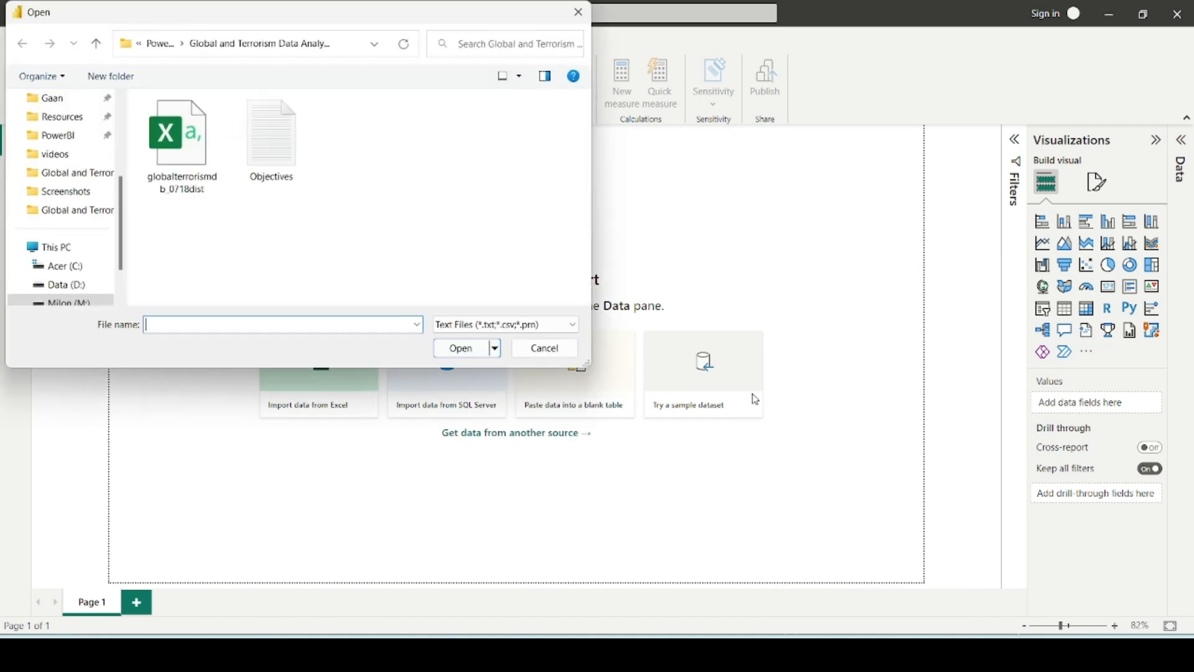
double_click(190, 144)
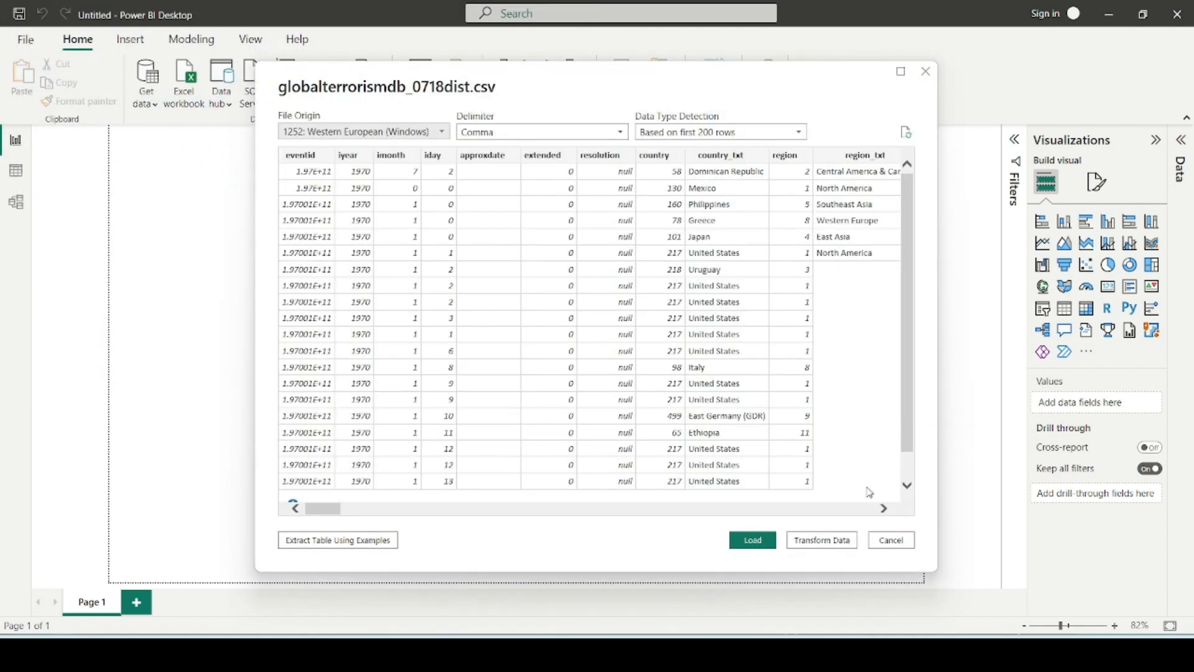
click(822, 540)
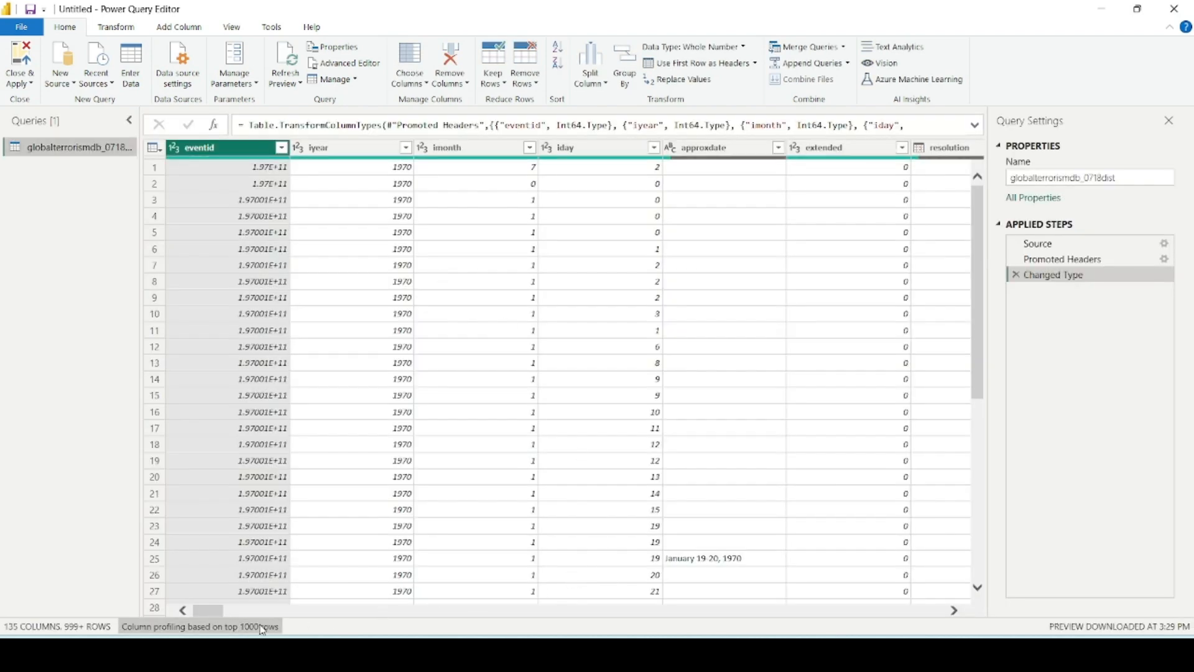
Consult the Objectives notes to decide which dataset columns the report needs.
mouse_move(222, 616)
mouse_down()
mouse_move(336, 615)
mouse_move(212, 616)
mouse_move(339, 614)
mouse_move(202, 612)
mouse_up()
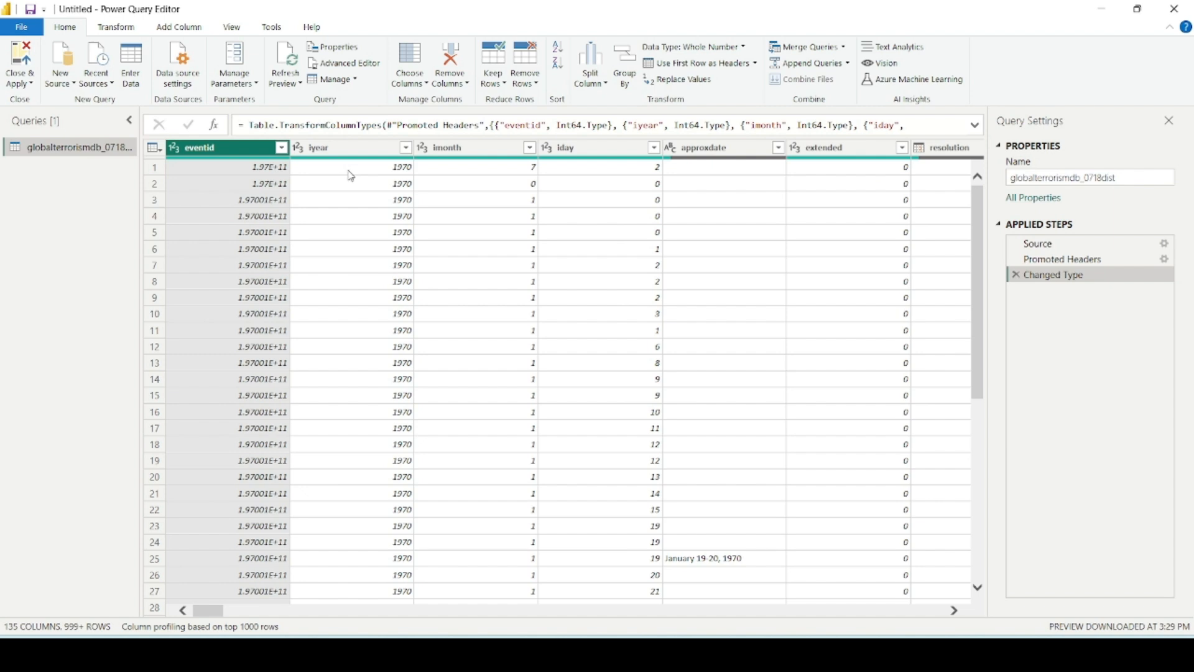
click(547, 653)
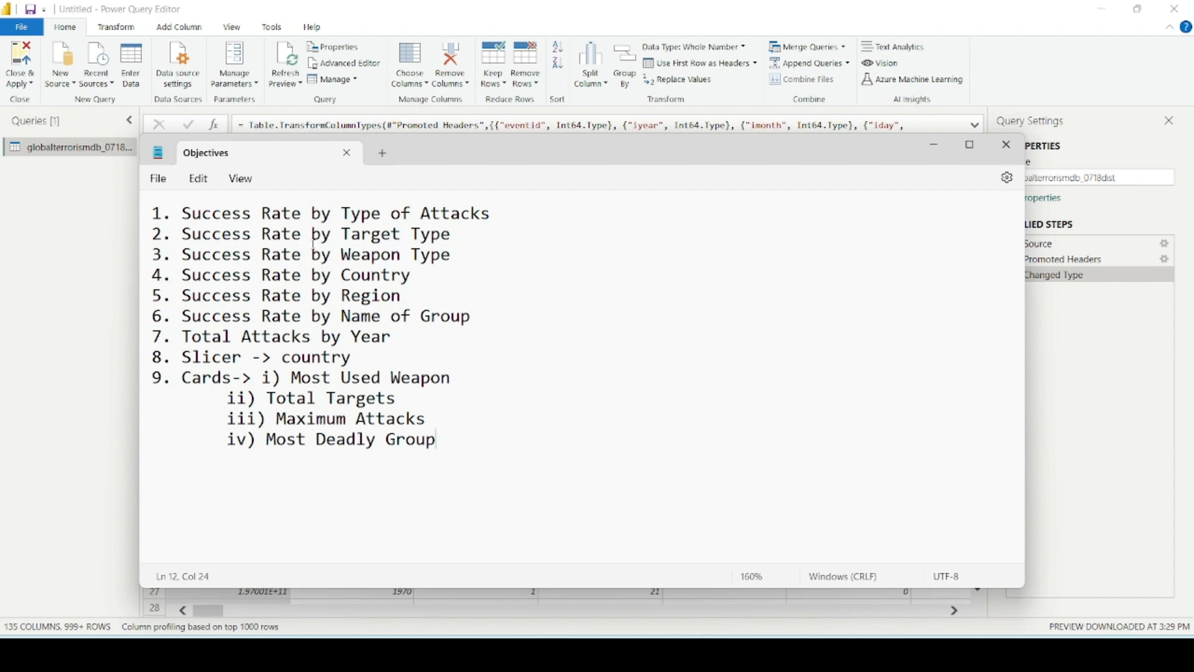
click(99, 311)
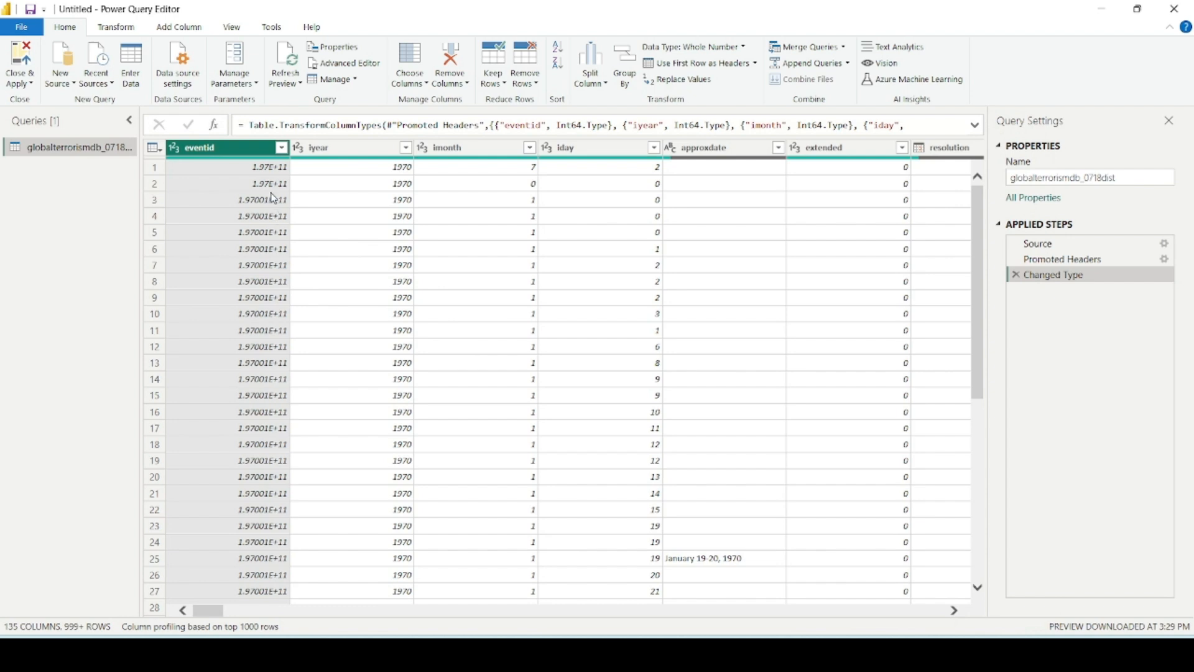
Select the iyear, country_txt and region_txt columns together.
click(320, 149)
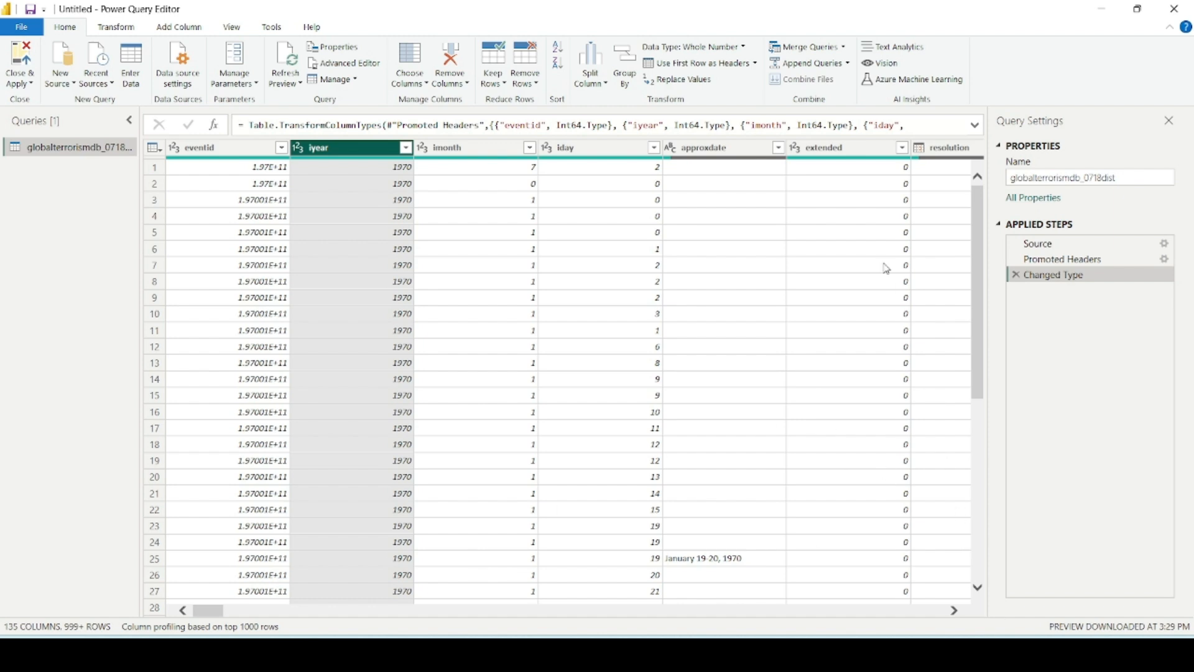
click(954, 611)
click(955, 611)
click(954, 611)
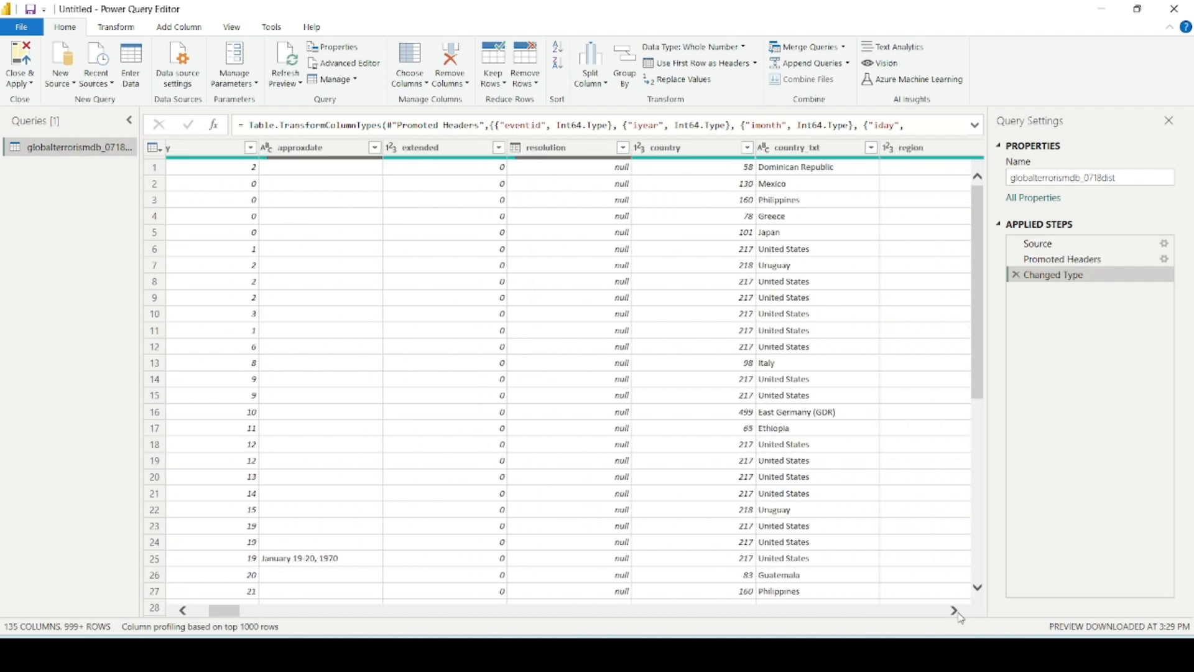
click(790, 151)
drag(224, 614, 267, 602)
ctrl+click(489, 149)
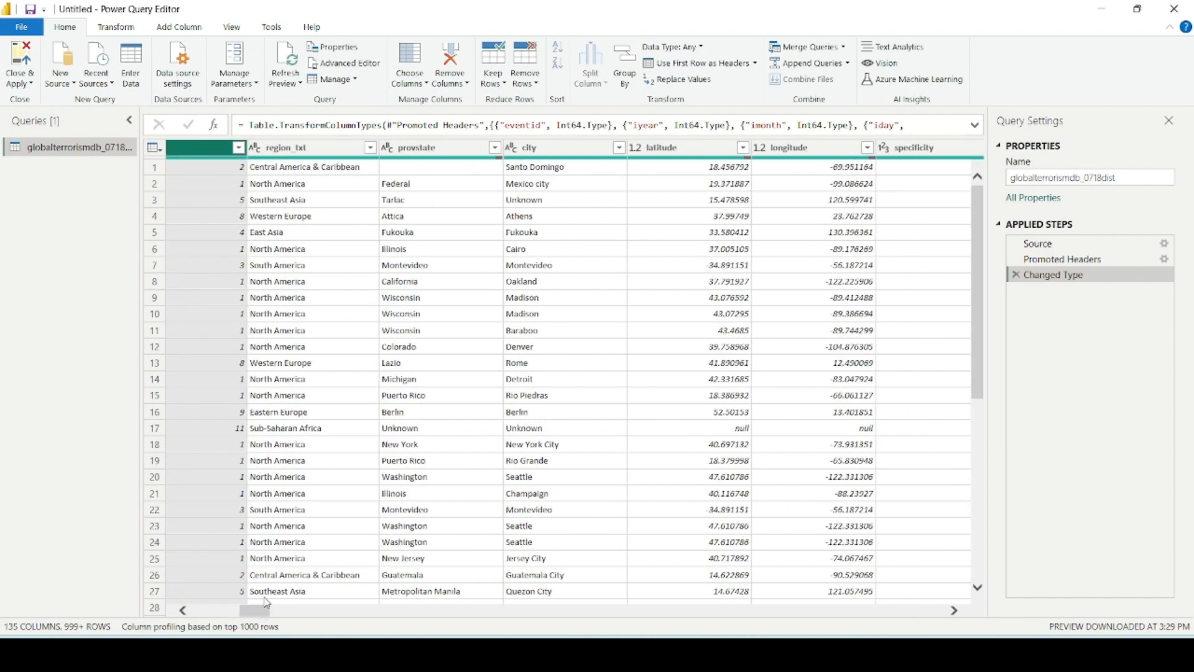
click(190, 151)
click(330, 148)
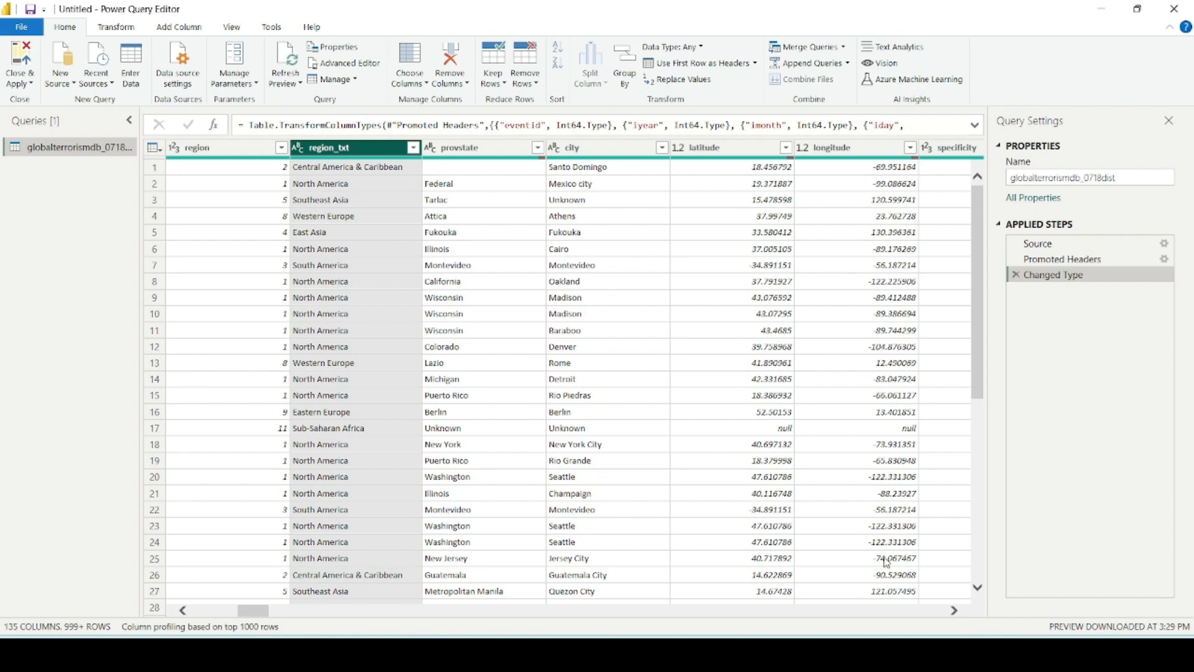
Add the success and attacktype1_txt columns to the current column selection.
click(954, 611)
click(954, 611)
click(954, 612)
click(955, 611)
click(955, 612)
click(955, 612)
click(954, 611)
click(954, 612)
click(954, 612)
click(954, 611)
click(954, 612)
click(954, 612)
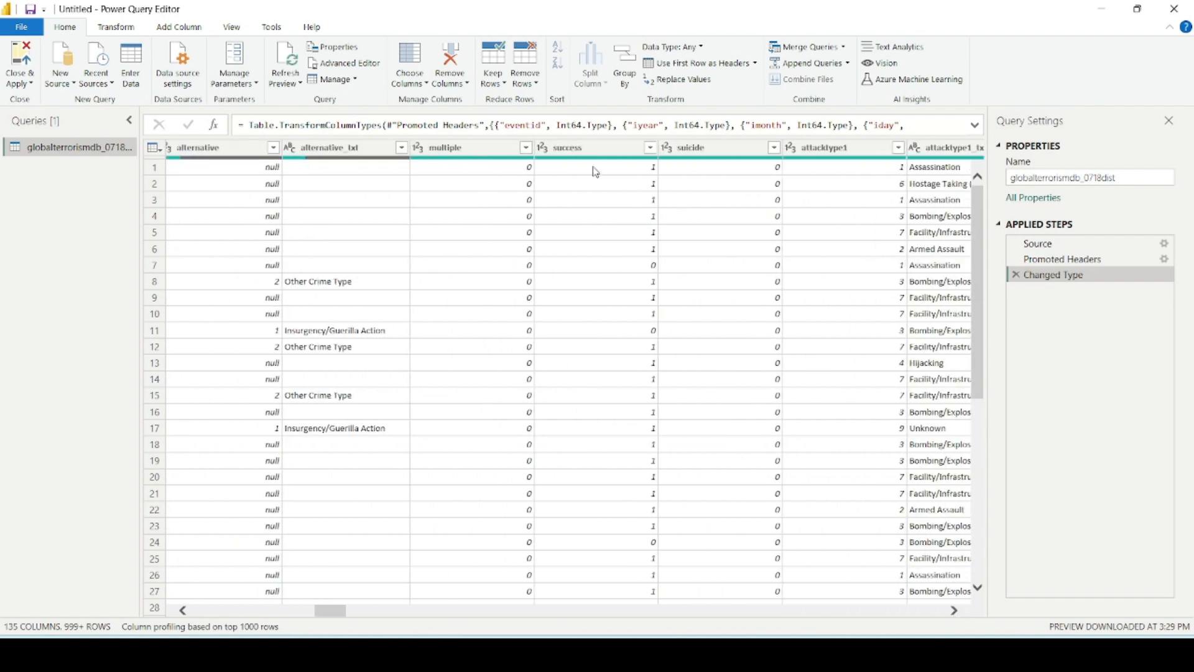
click(581, 149)
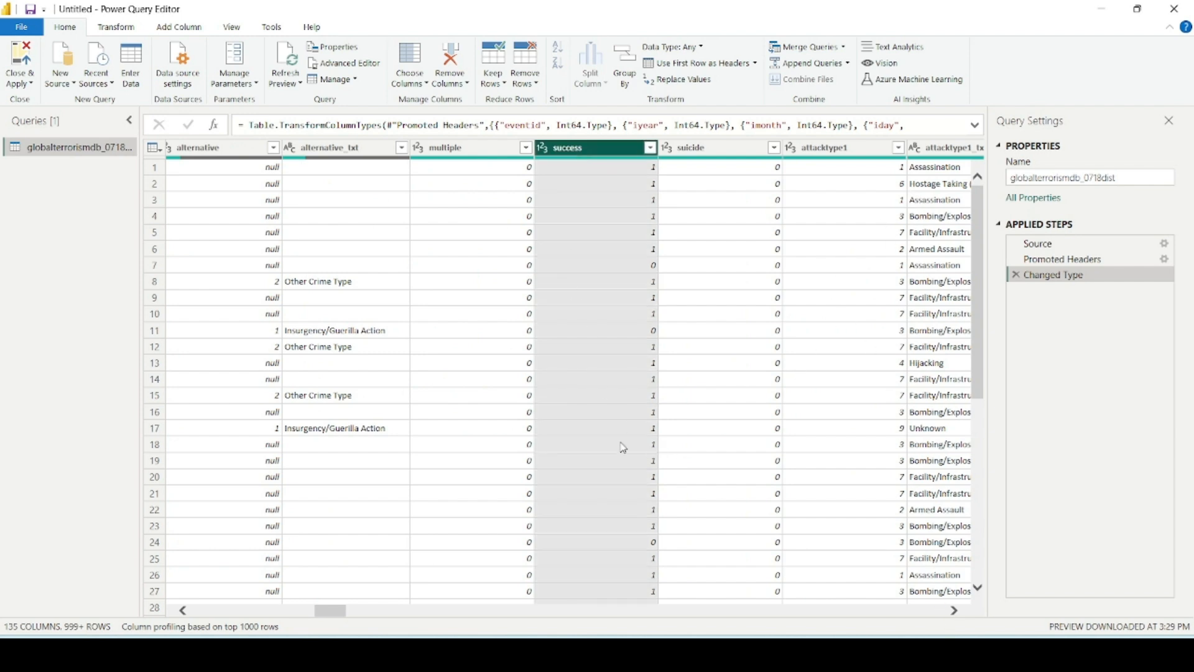
drag(323, 614, 371, 613)
click(610, 150)
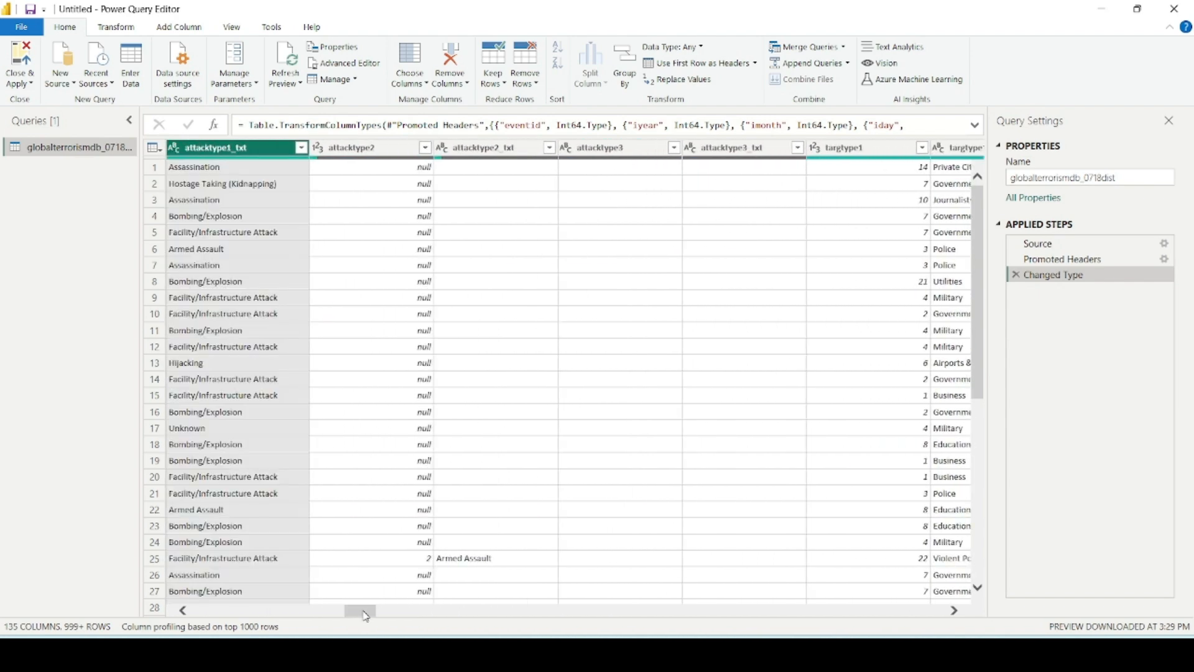
Extend the column selection with targtype1_txt, natlty1_txt and gname.
drag(365, 615, 386, 614)
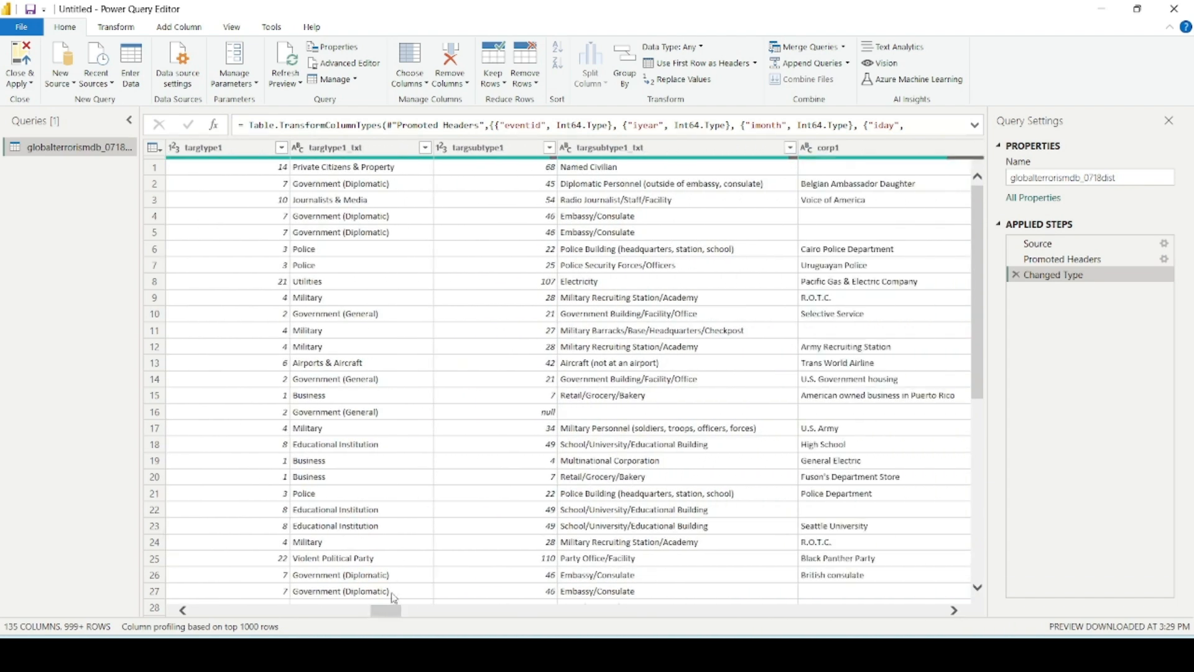
click(358, 152)
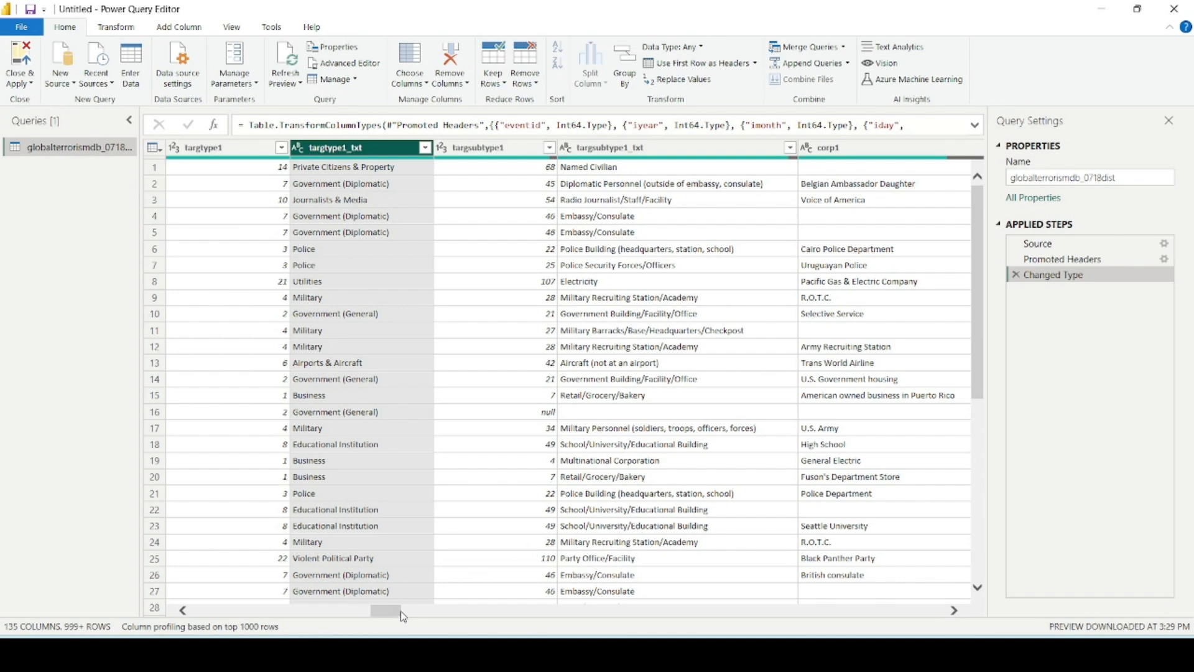
drag(393, 618, 441, 619)
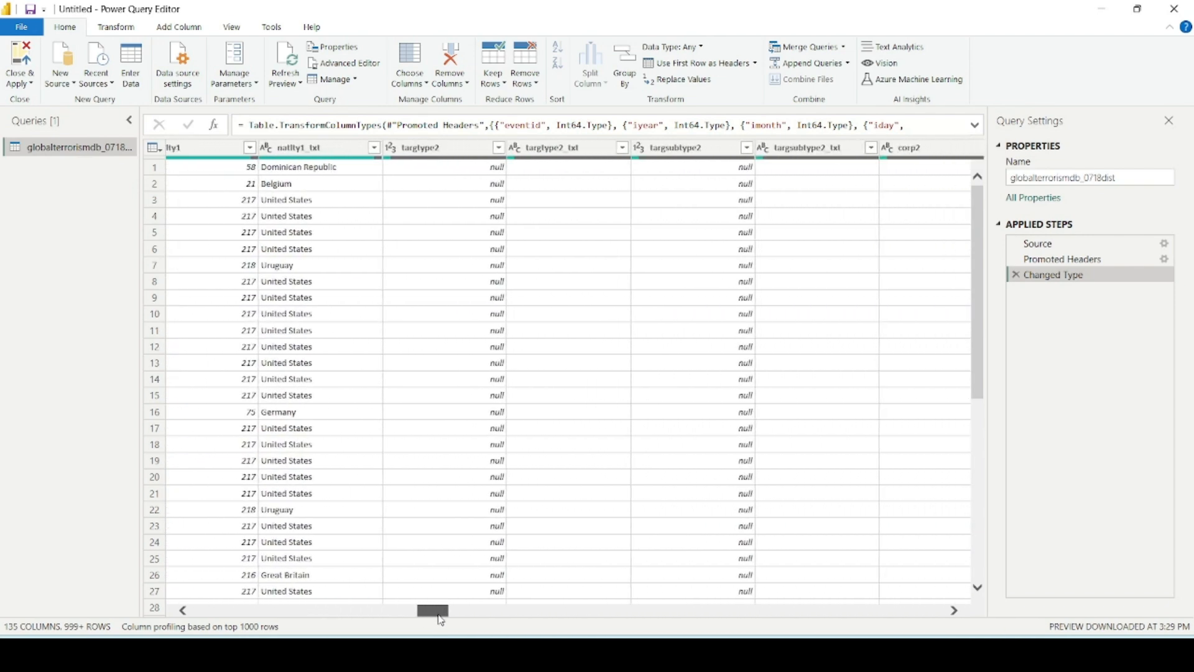
click(319, 153)
drag(440, 617, 508, 615)
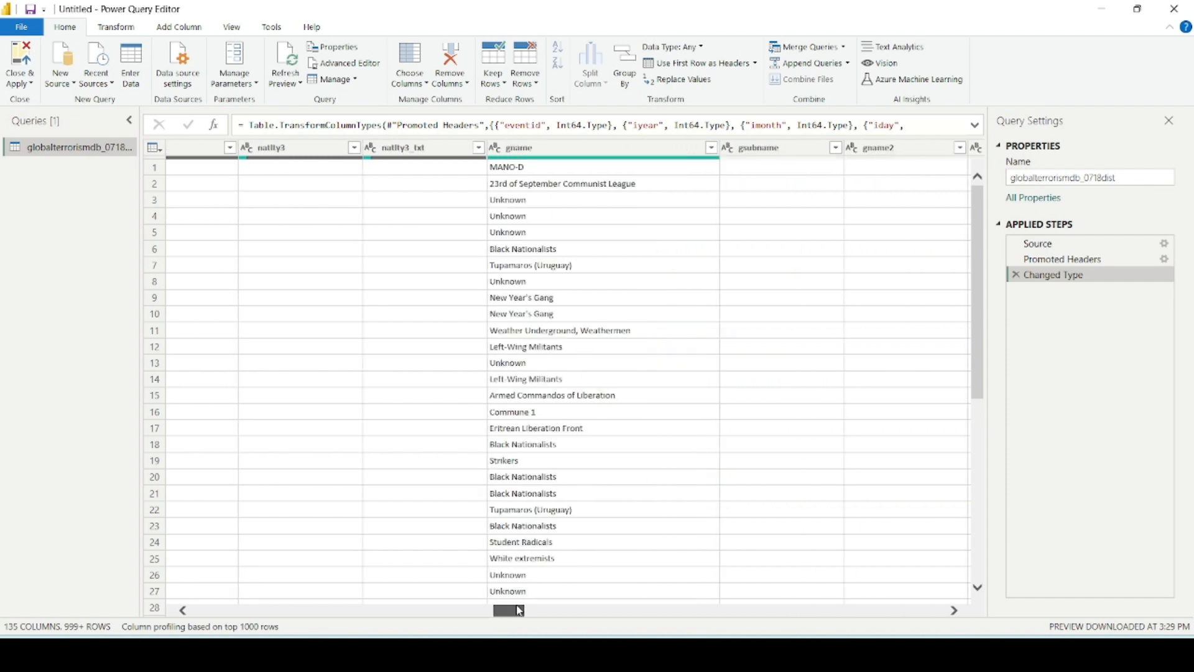
click(529, 150)
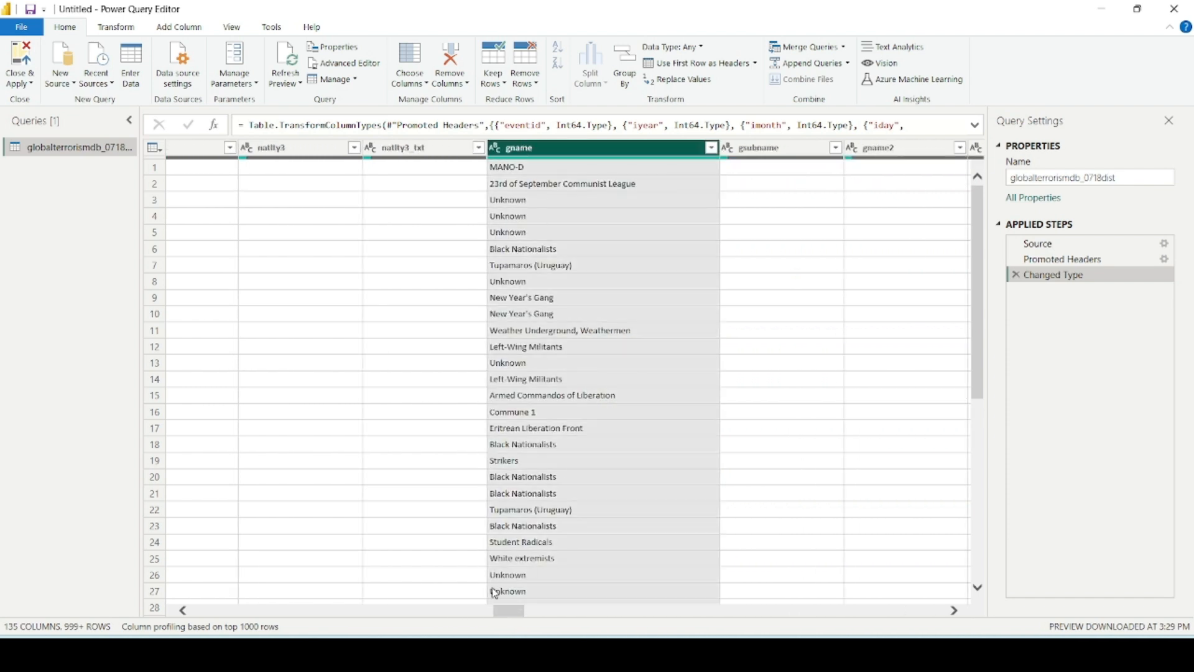
Add weaptype1_txt to the selected columns and remove all other columns from the query.
drag(512, 623, 641, 616)
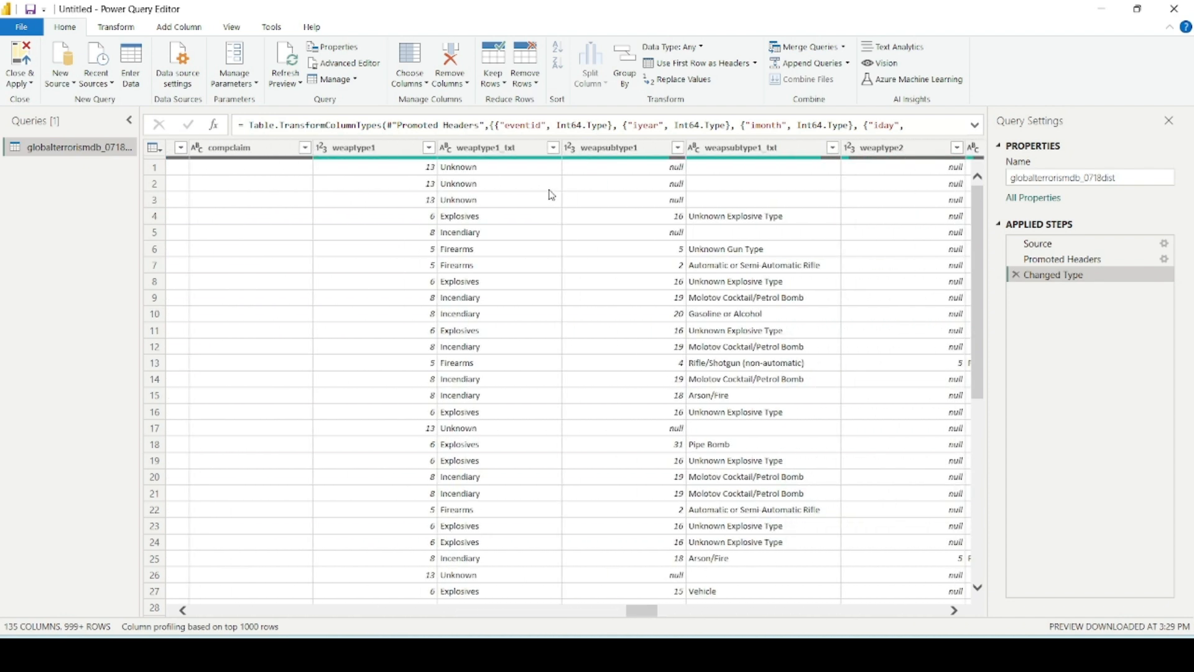
click(497, 157)
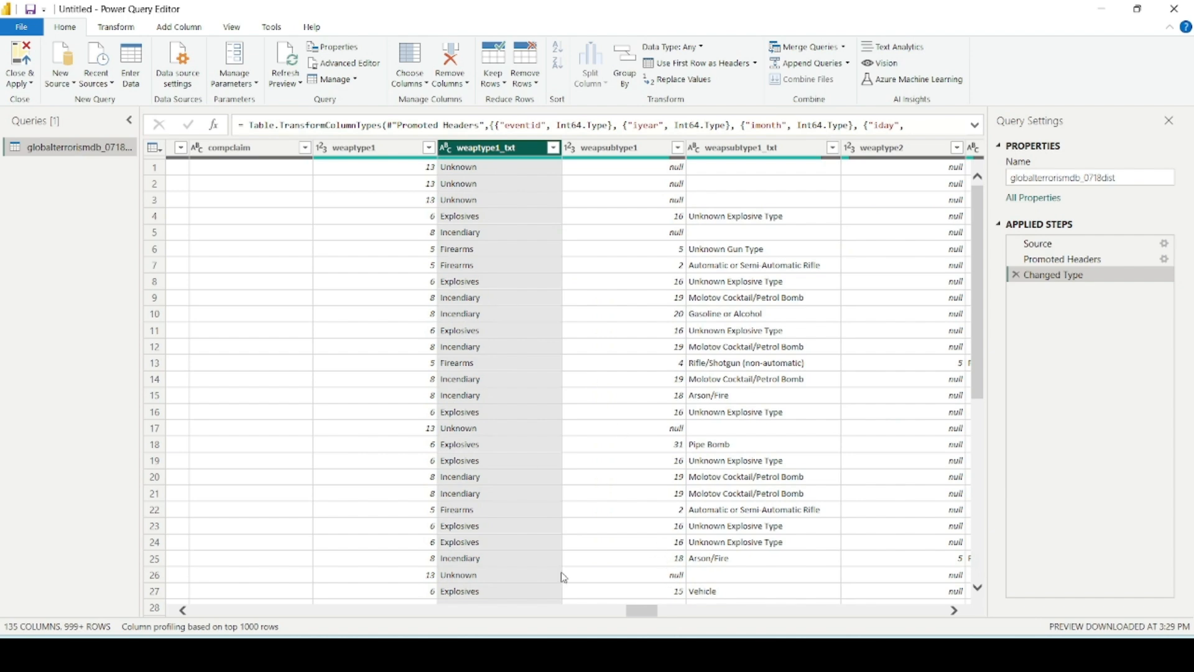
drag(643, 618, 813, 597)
drag(819, 597, 933, 611)
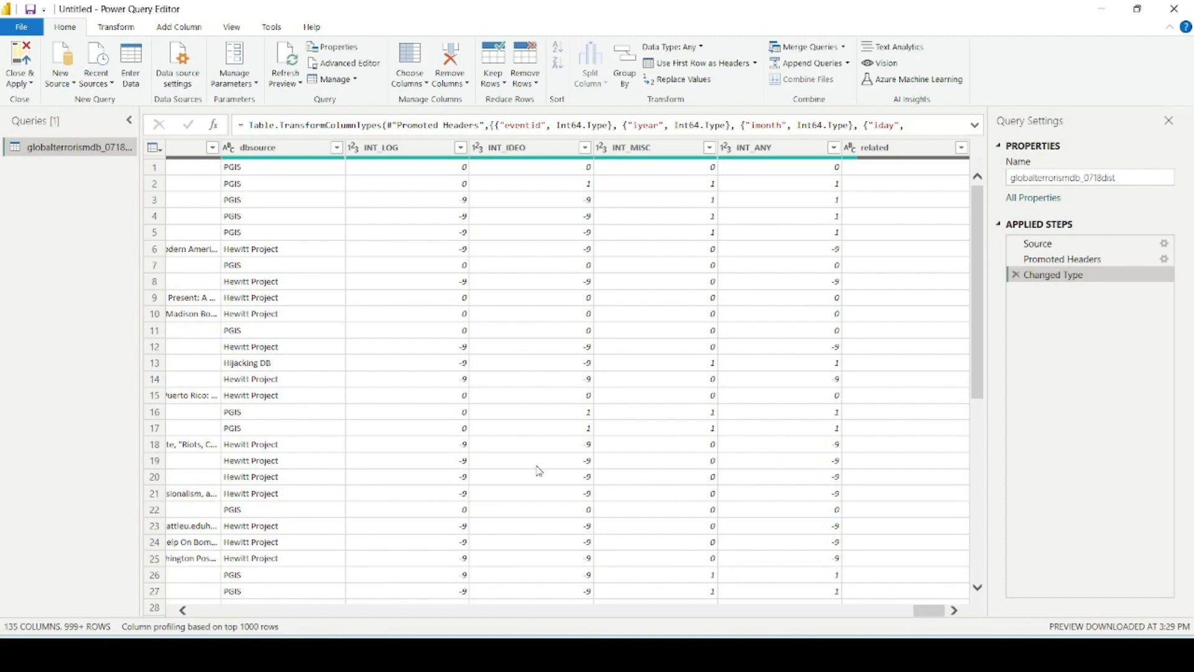
drag(932, 615, 204, 596)
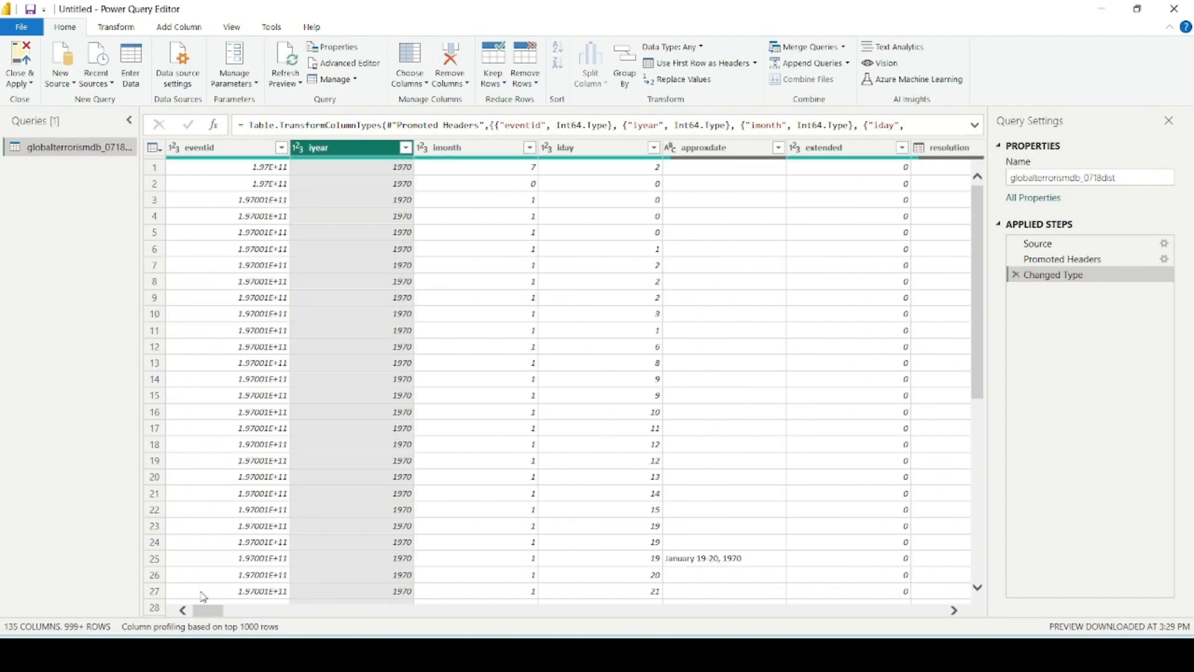
click(449, 84)
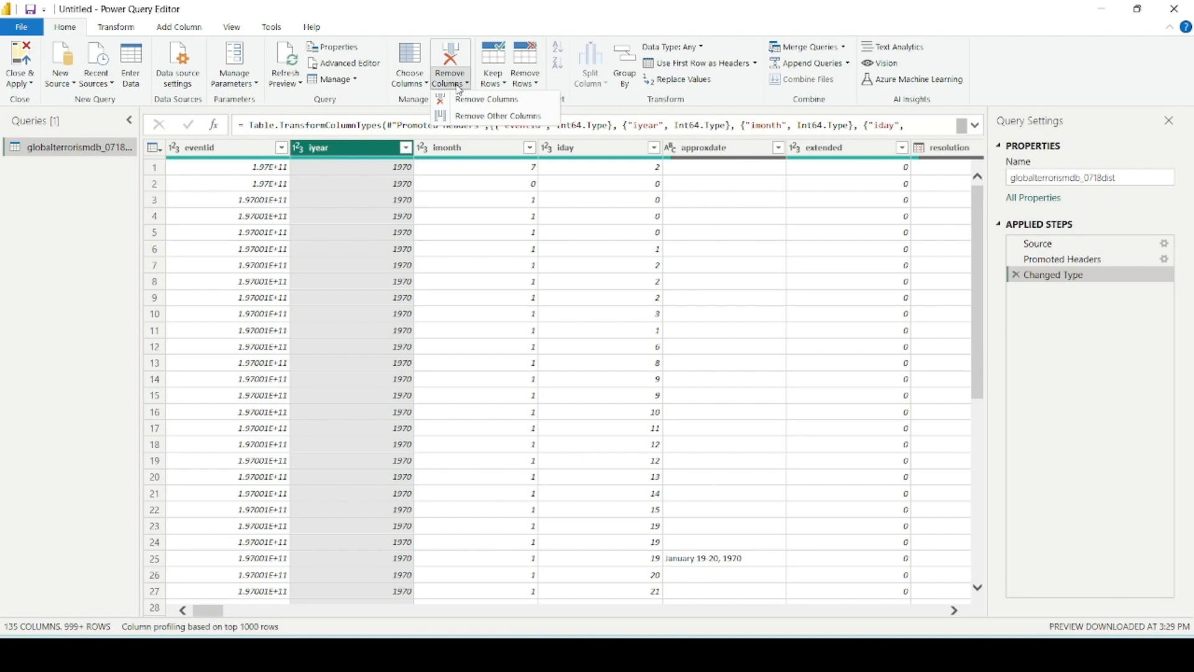
click(480, 118)
drag(595, 611, 342, 547)
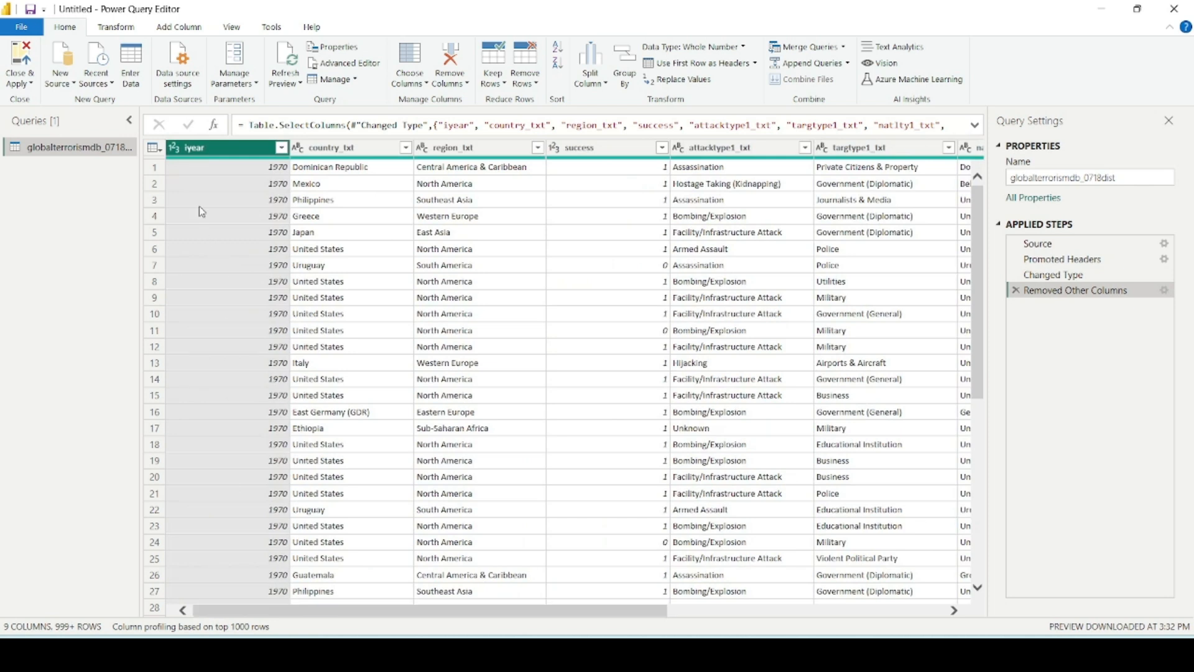
Rename the iyear column as Year and the country_txt column as Country.
double_click(220, 147)
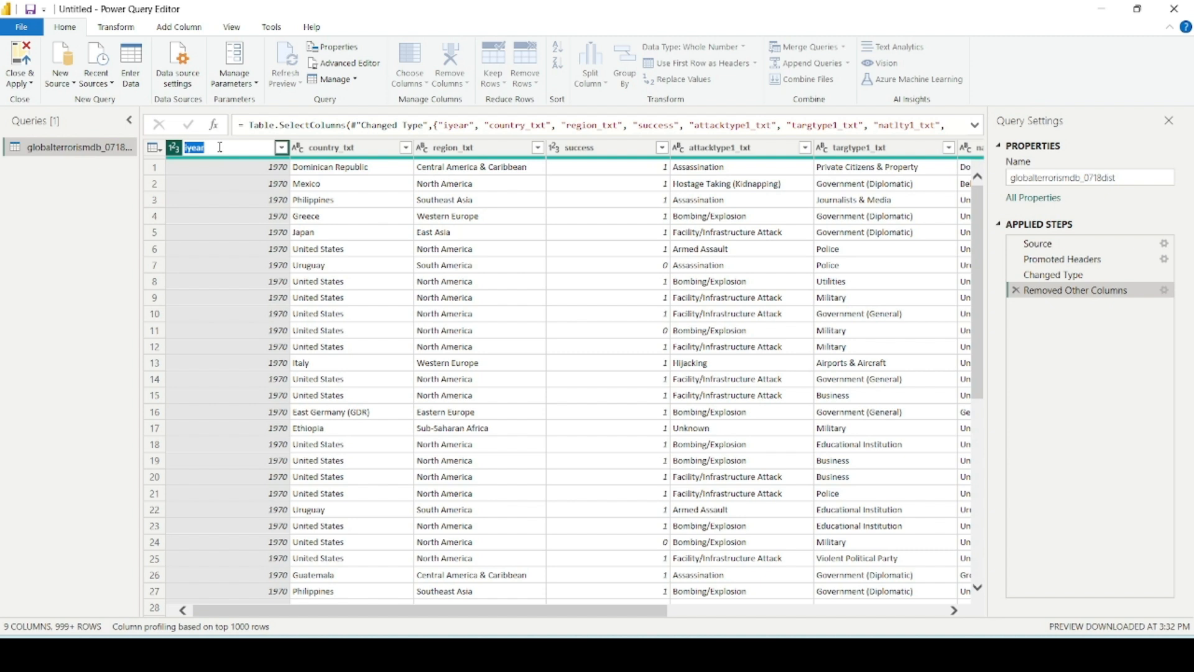
text(Year)
key(Return)
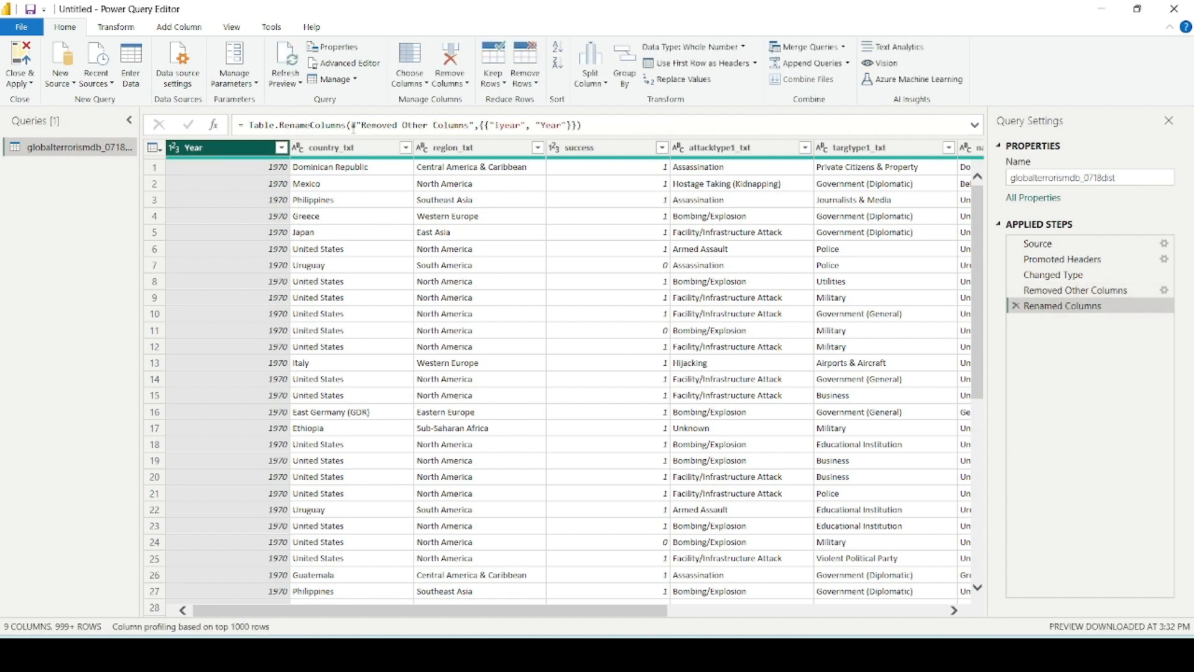
double_click(348, 147)
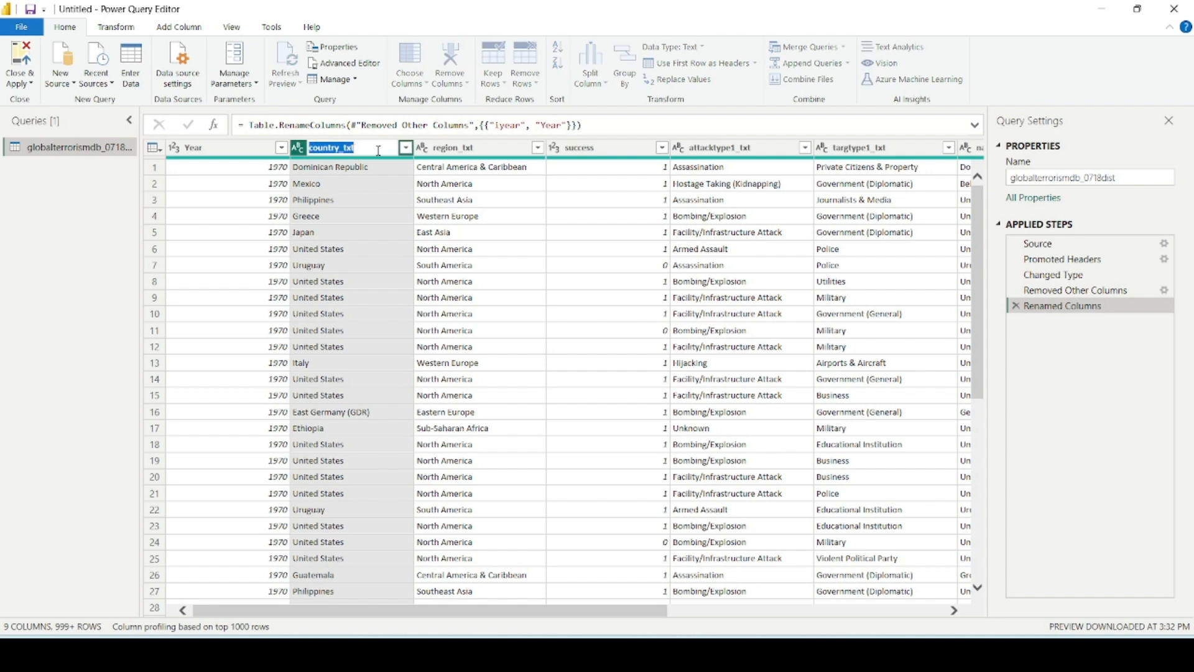
text(Country)
key(Return)
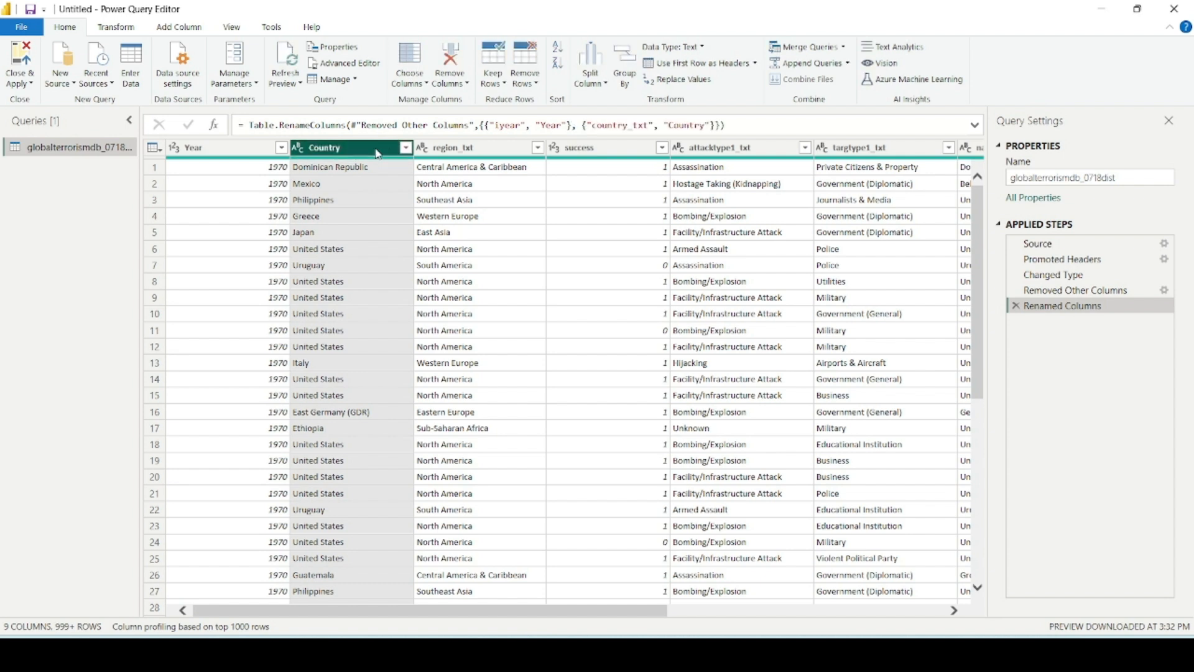
Rename the region_txt column as Region and the success column as Success rate.
double_click(449, 147)
text(R)
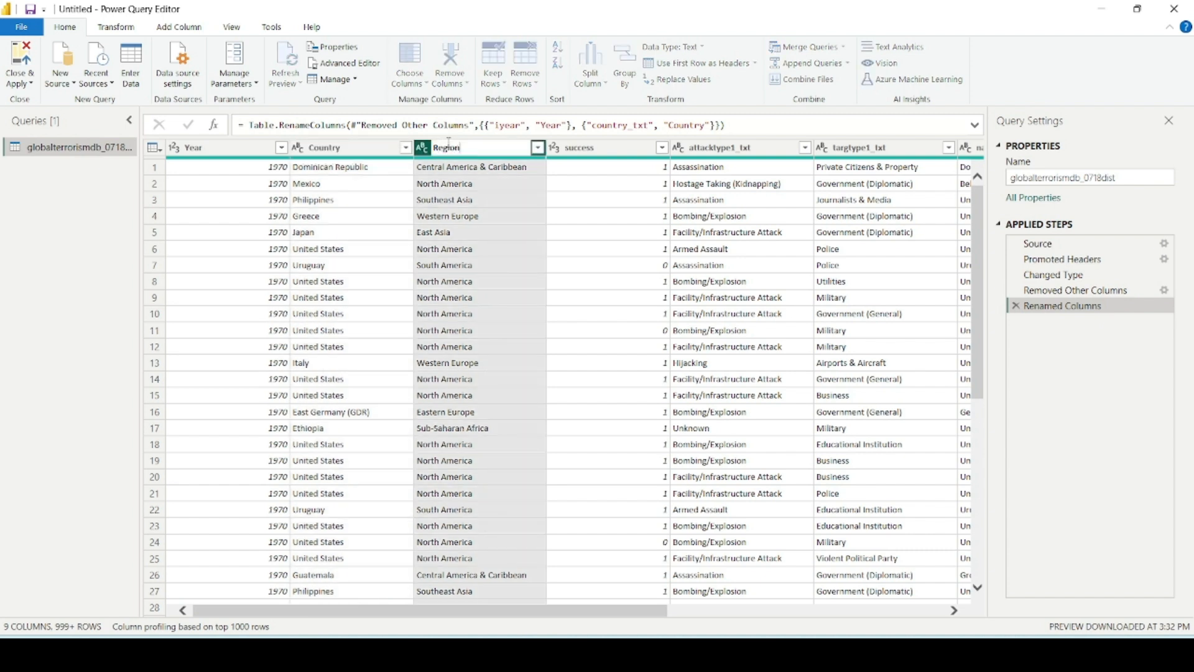
text(egion)
key(Return)
double_click(580, 147)
text(Success rate)
key(Return)
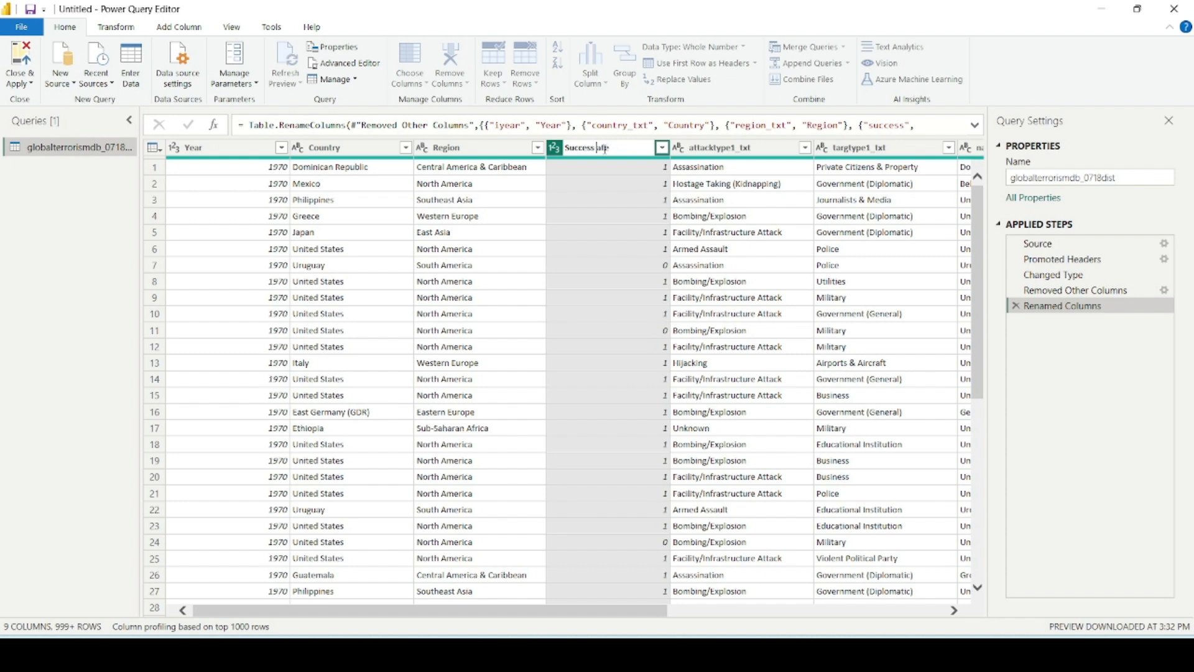
Rename the attacktype1_txt column as Type of Attacks and the targtype1_txt column as Target Type.
double_click(694, 149)
text(Type of Attacks)
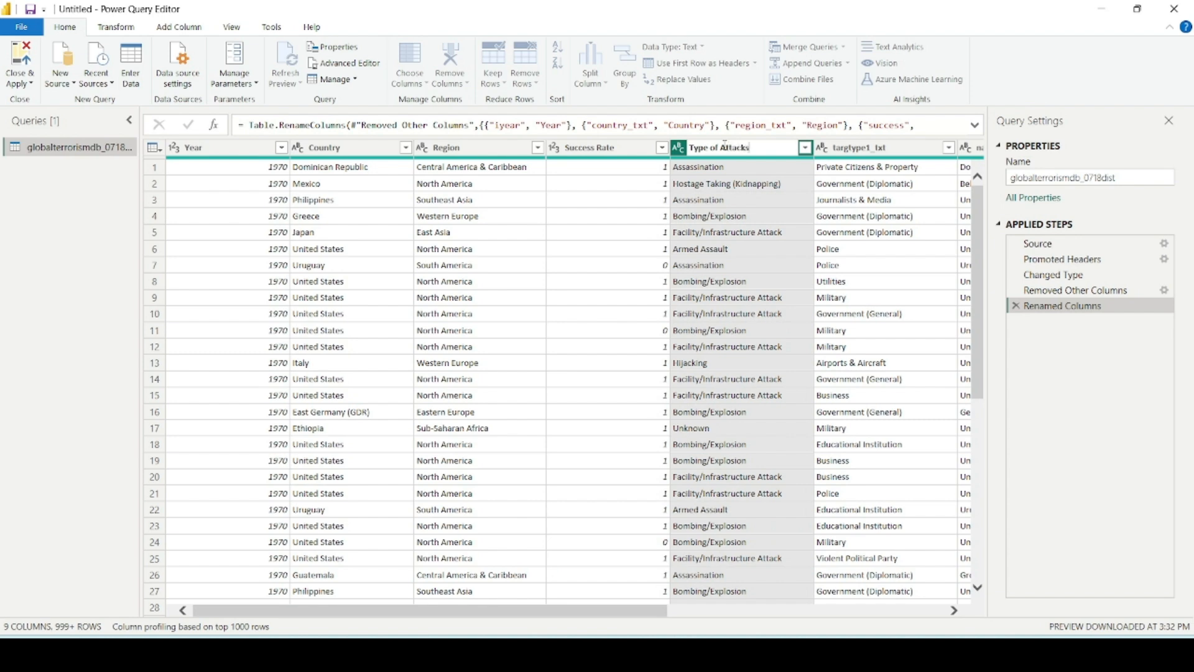
scroll(781, 223, right, 5)
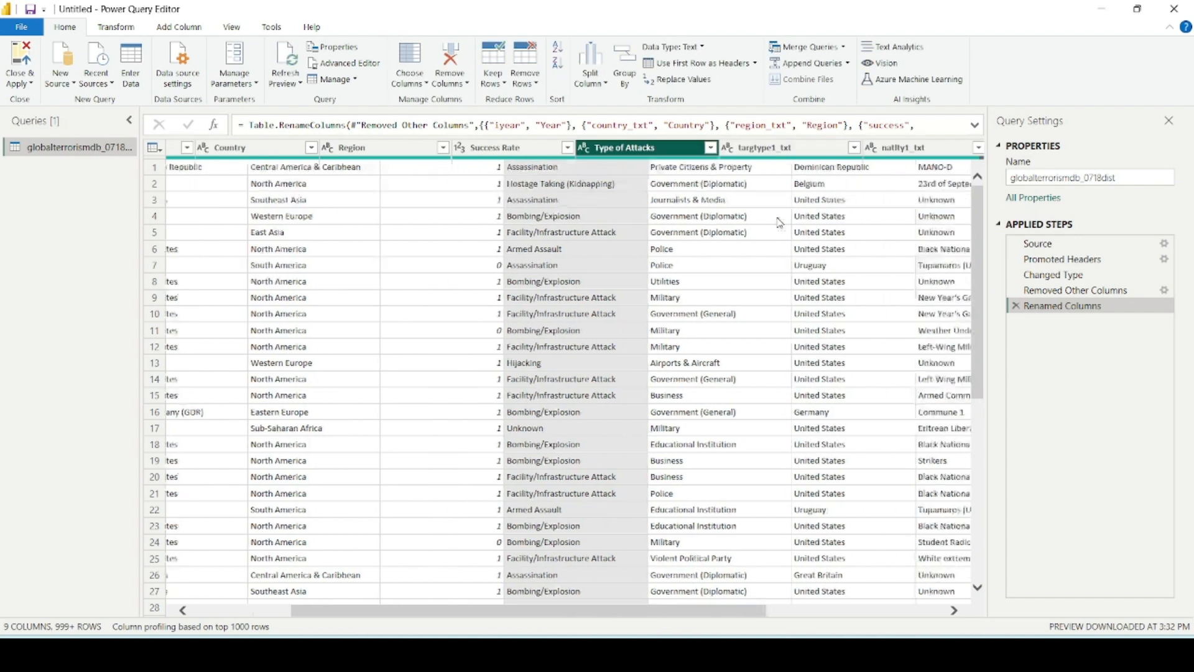
click(394, 150)
double_click(393, 150)
text(Targ)
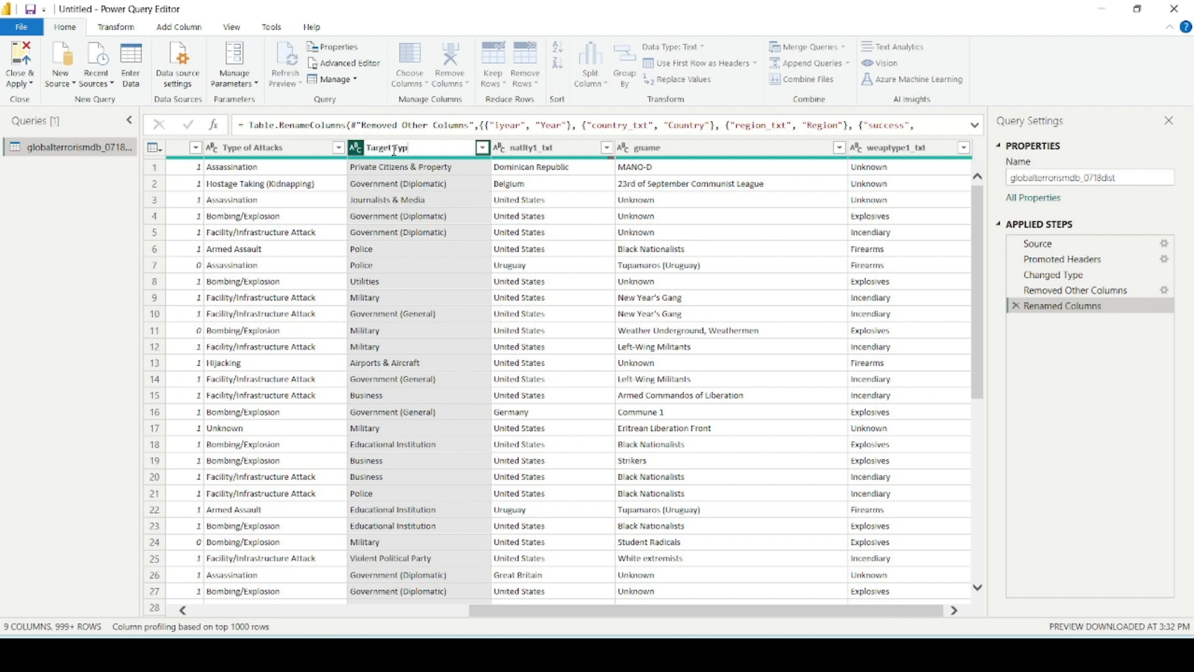
key(Return)
key(Return)
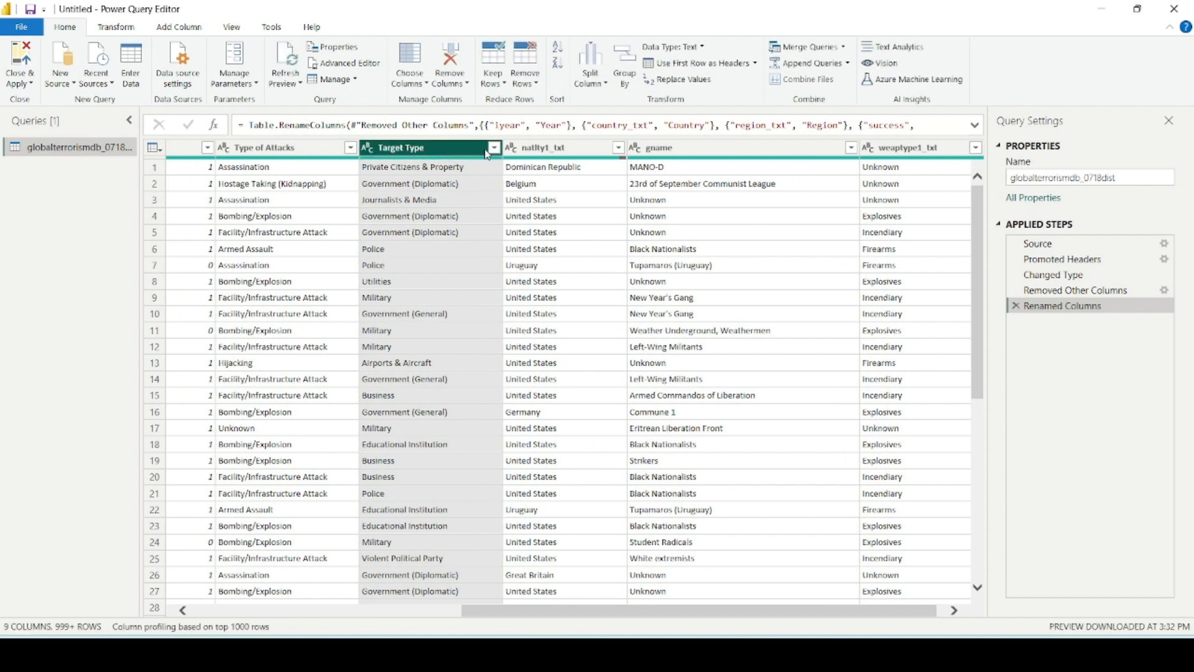
Rename the natlty1_txt column as Targets Nationality and the gname column as Name of Group.
double_click(559, 148)
text(Targets Nat)
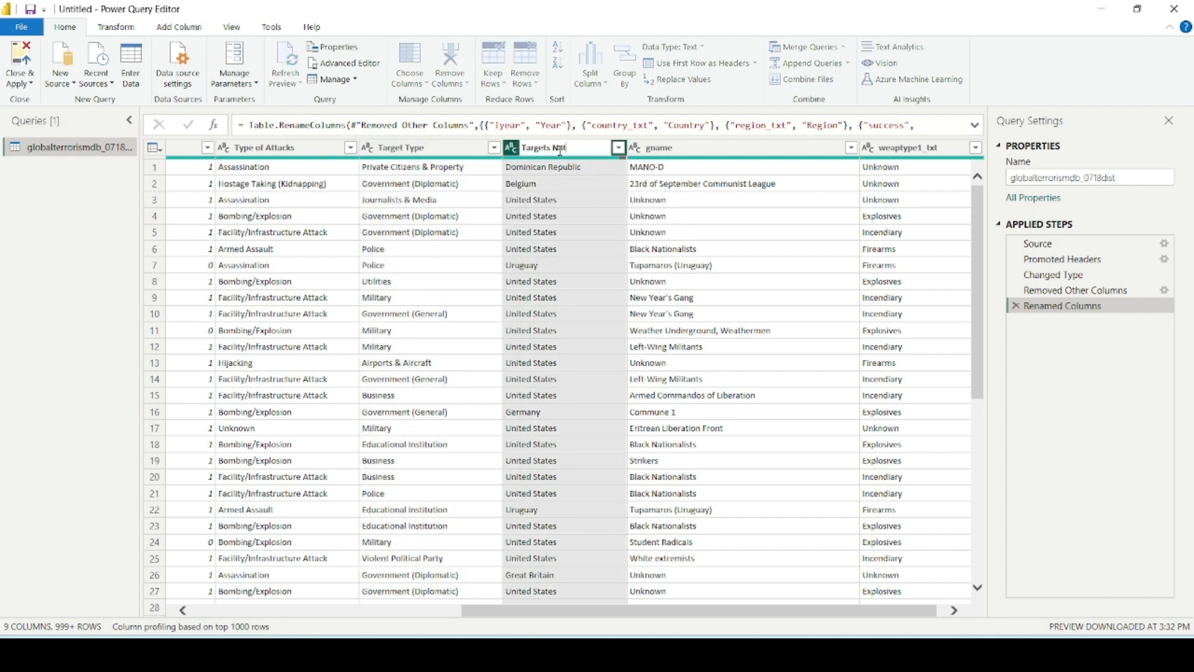
text(ionality)
key(Return)
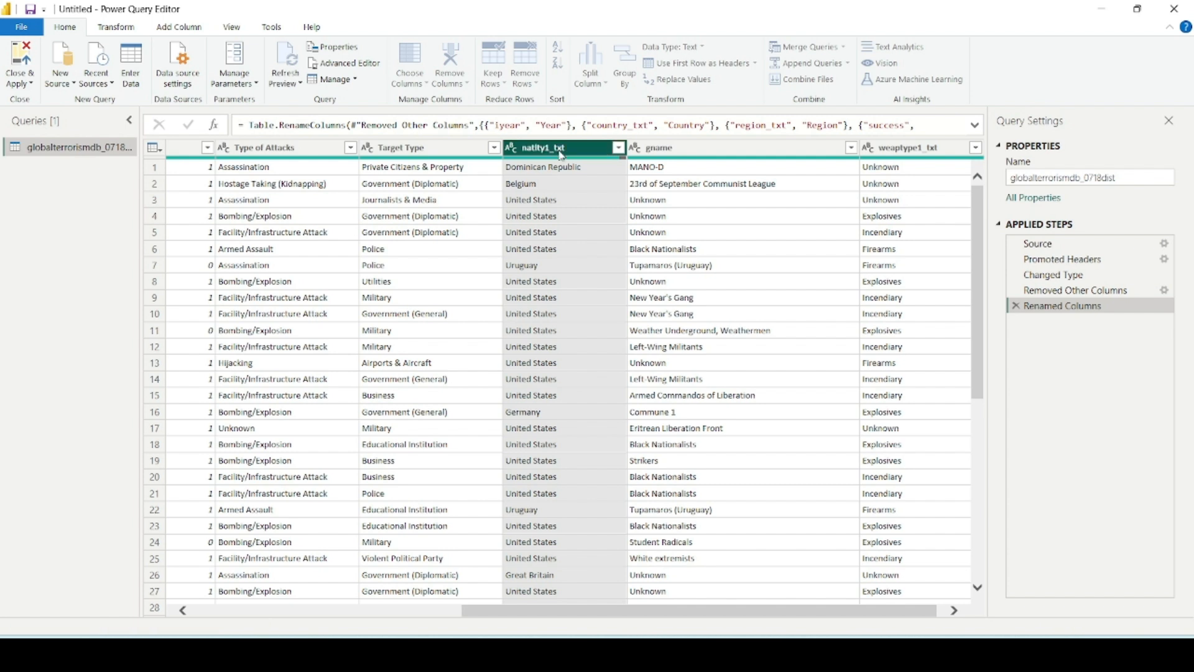
double_click(690, 147)
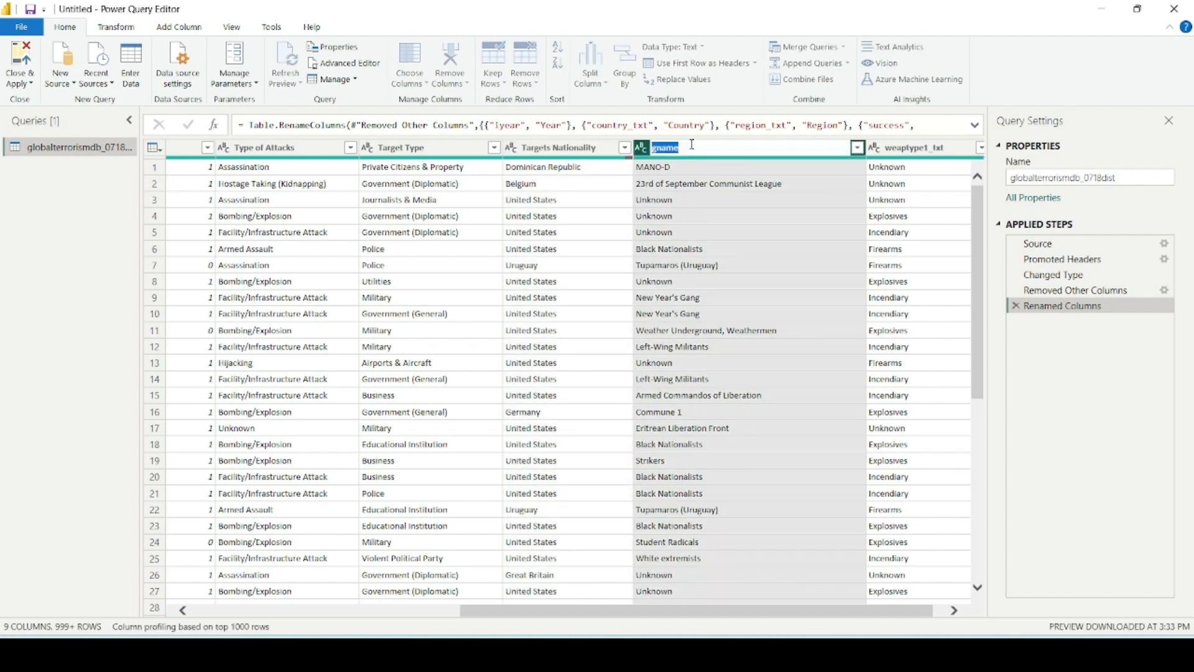
text(Name)
key(Return)
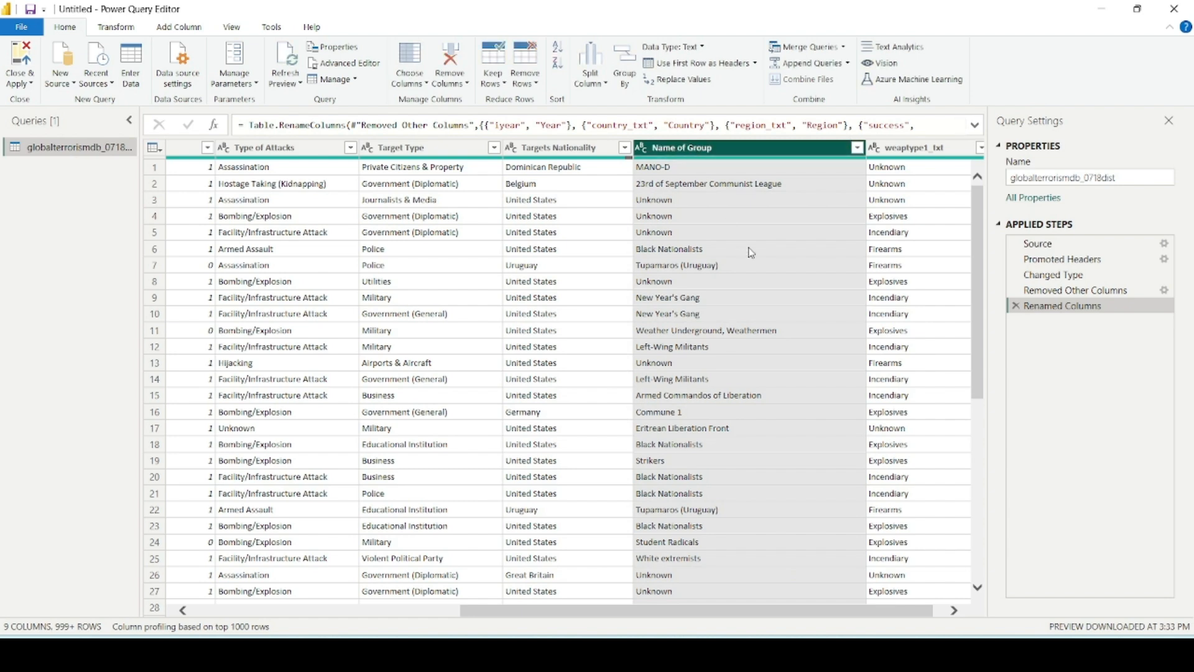
Rename the weaptype1_txt column as Type of Weapon.
double_click(911, 147)
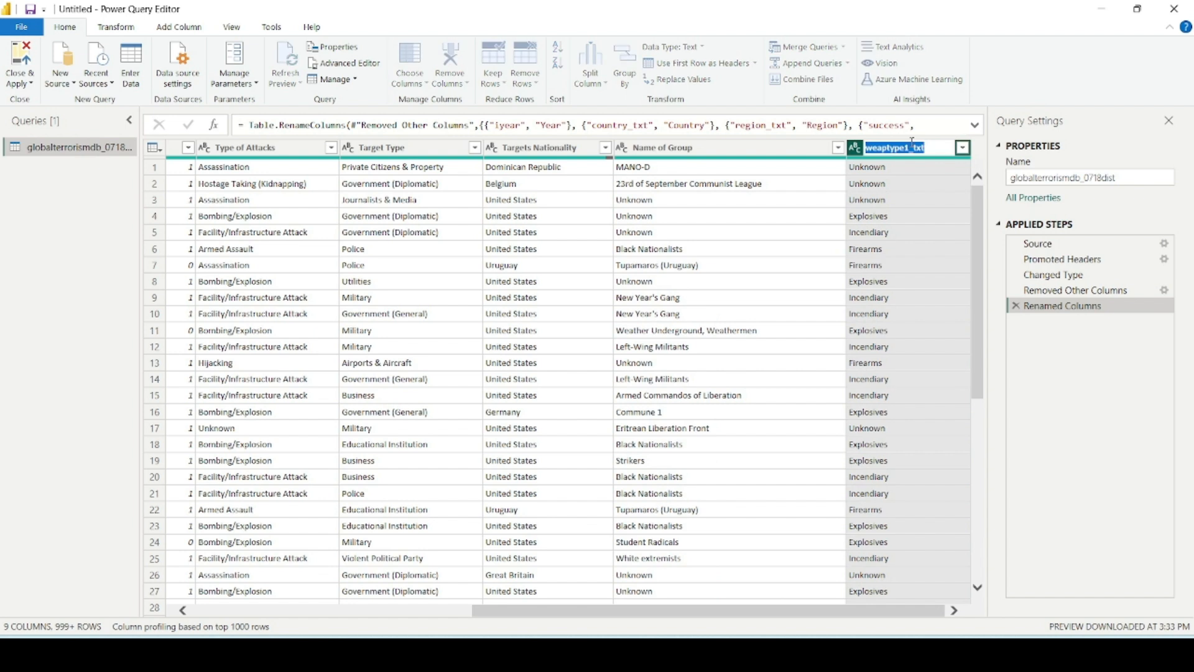
text(Type of Weapon)
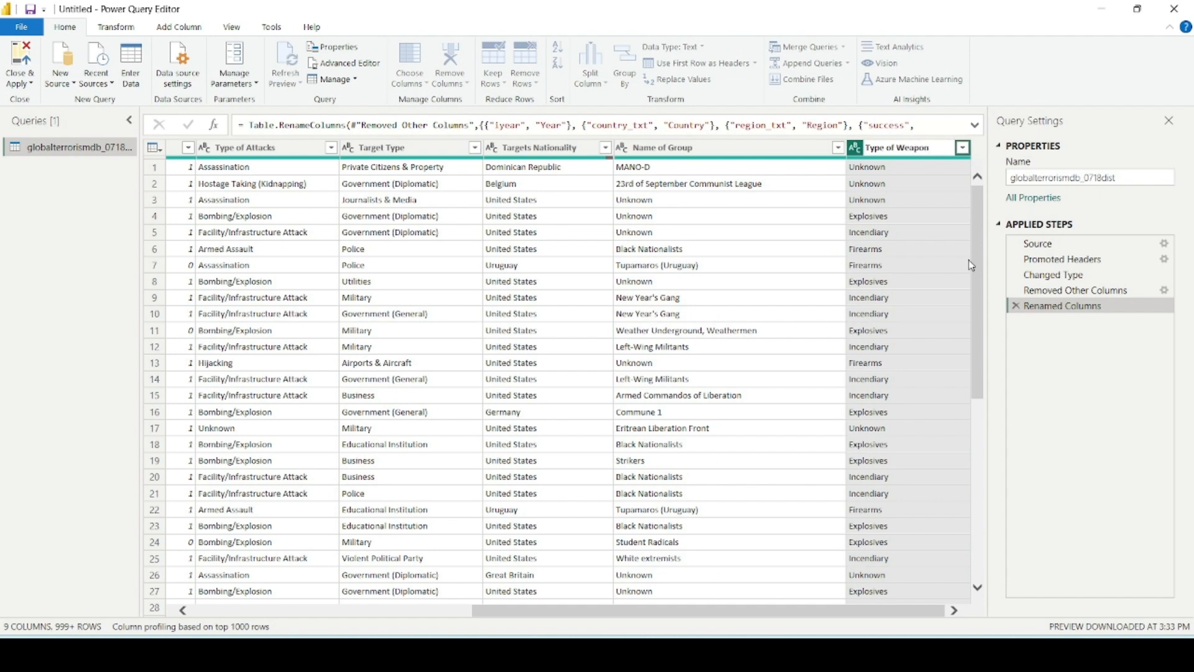
key(Return)
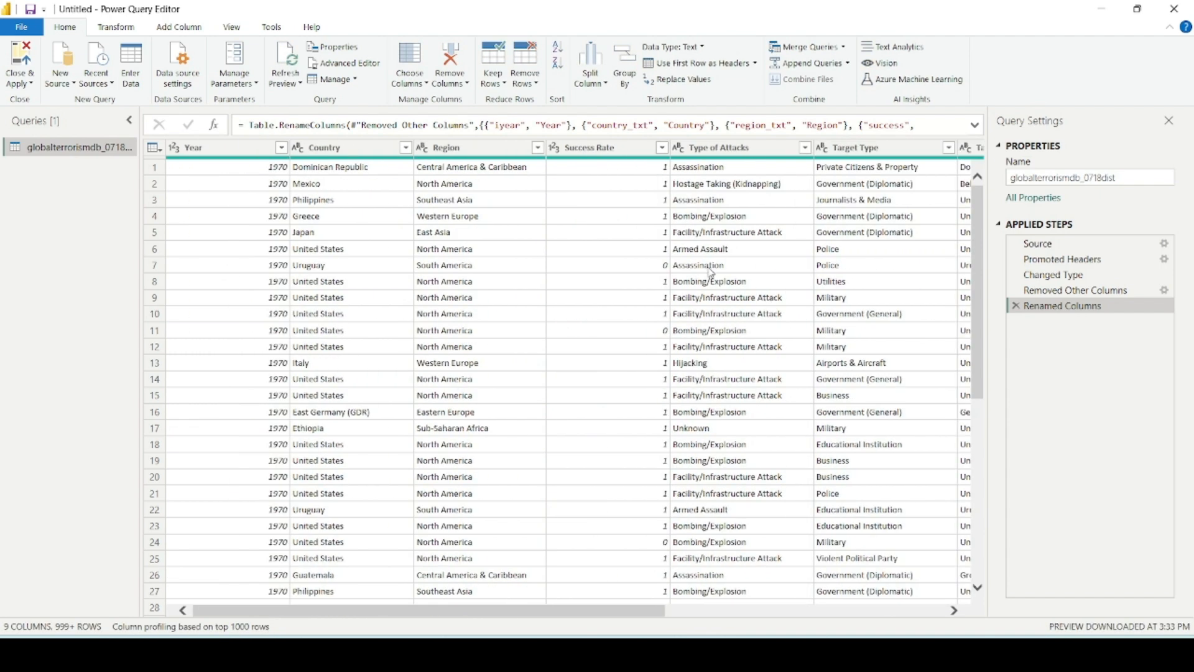
Rename the query as Global Terrorism Final Dataset.
double_click(1098, 177)
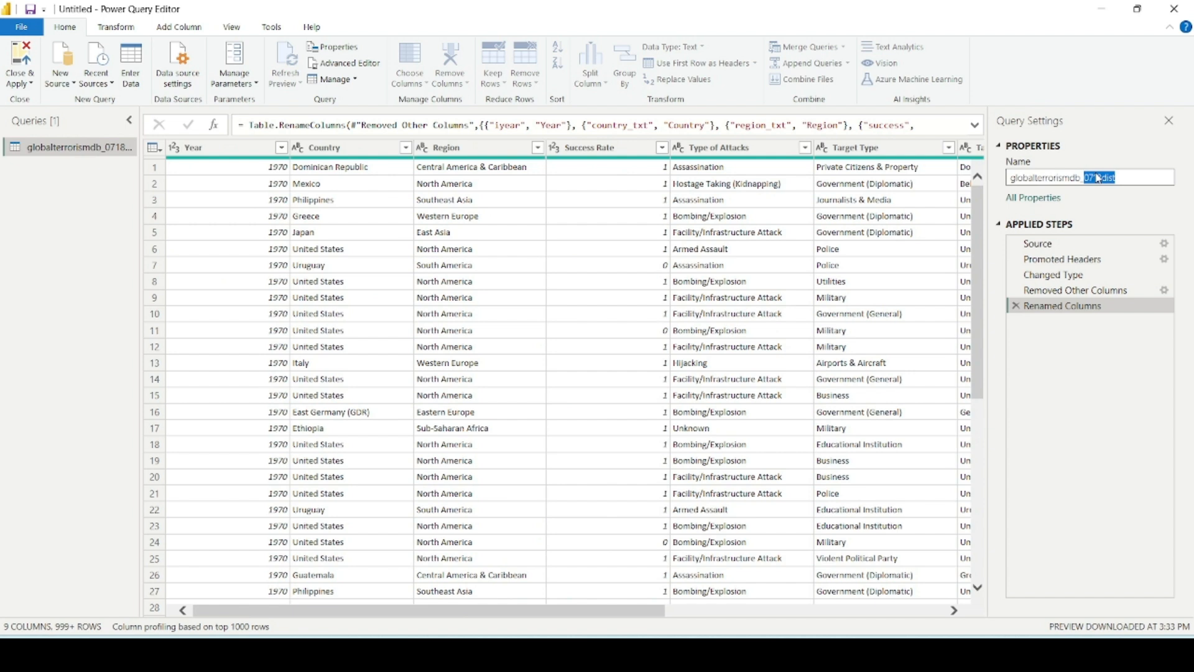
triple_click(1098, 178)
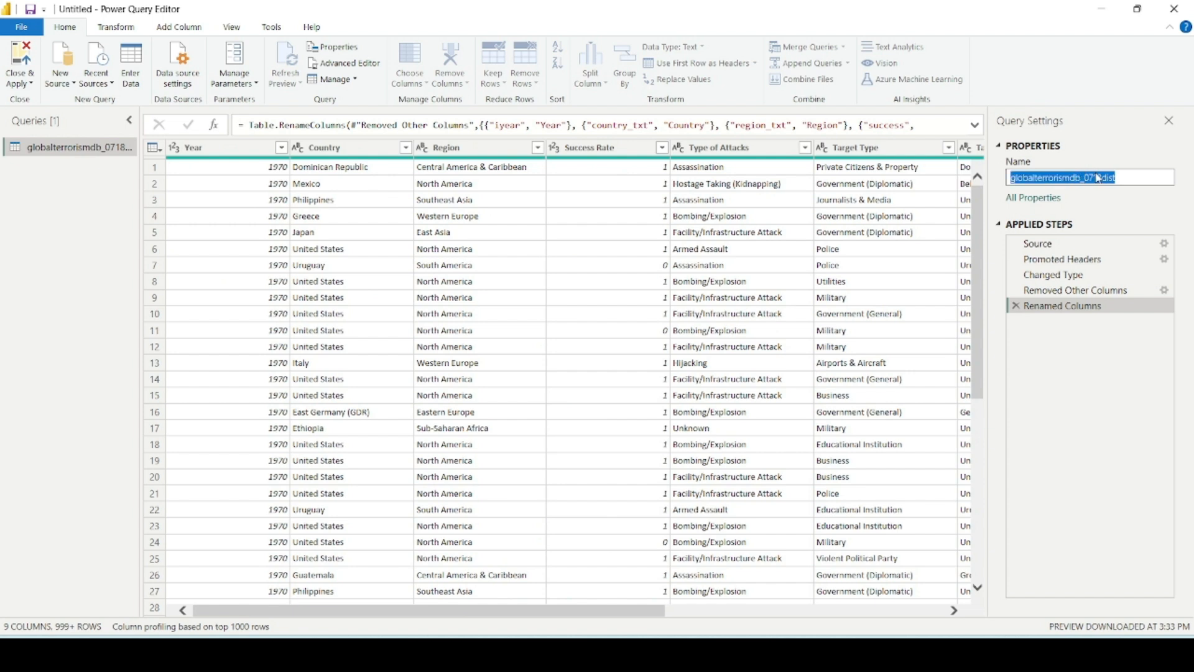
text(C)
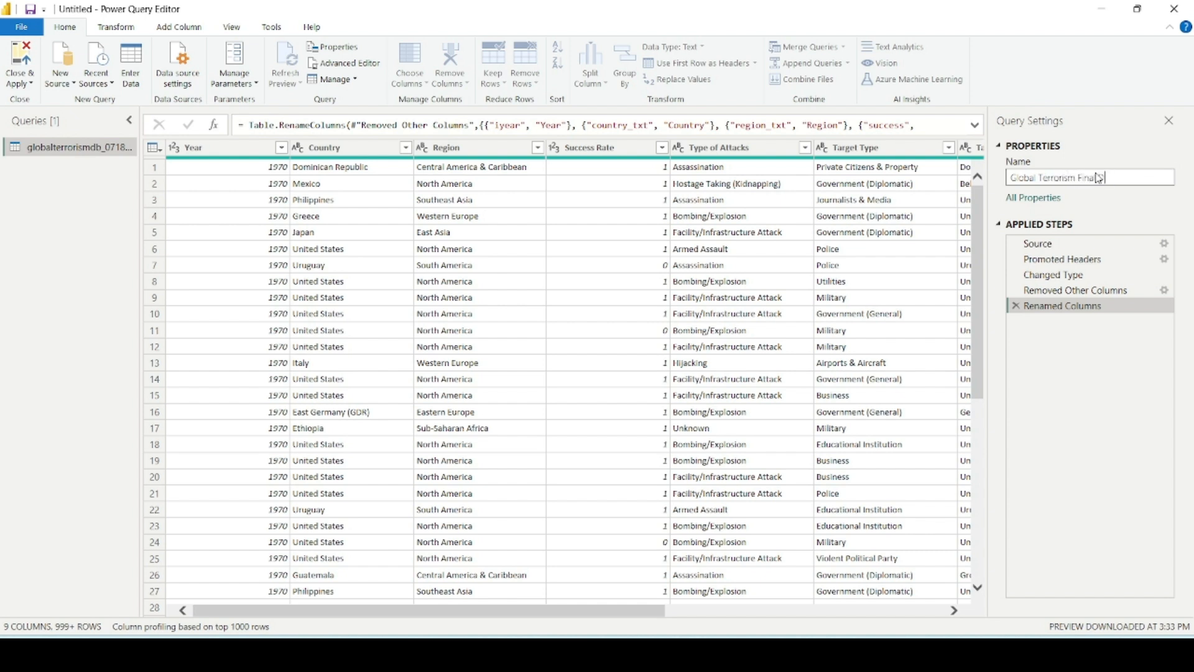
key(Return)
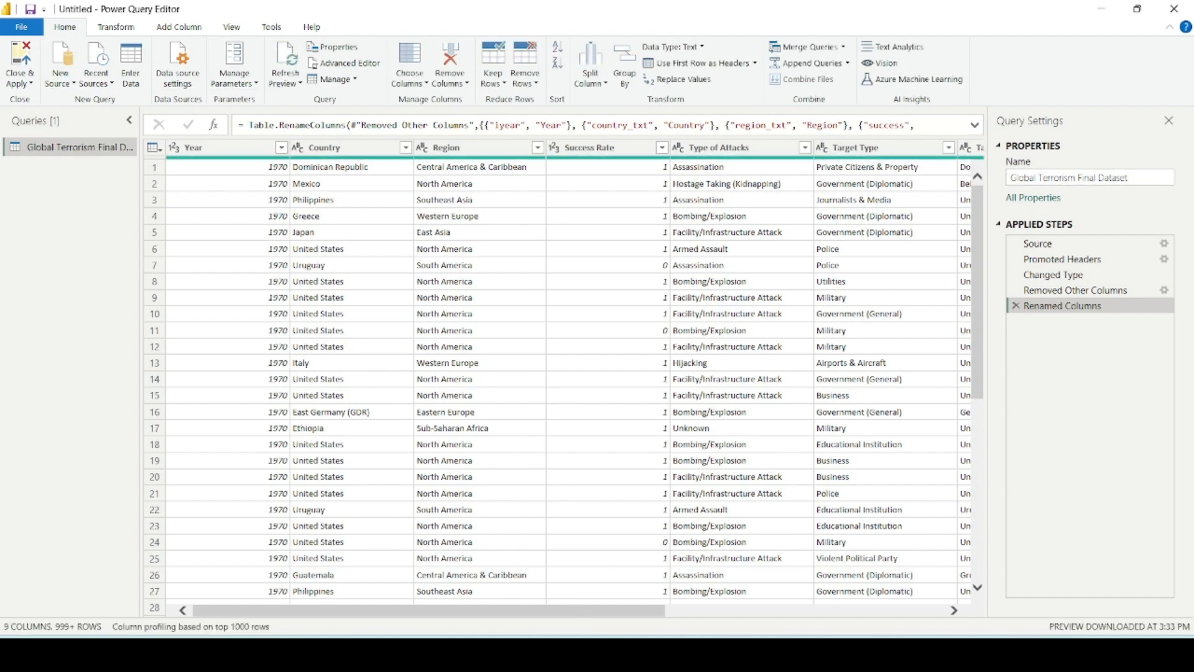
Check the filter values of the Type of Weapon, Name of Group, Targets Nationality and Target Type columns for blanks.
drag(575, 617, 886, 620)
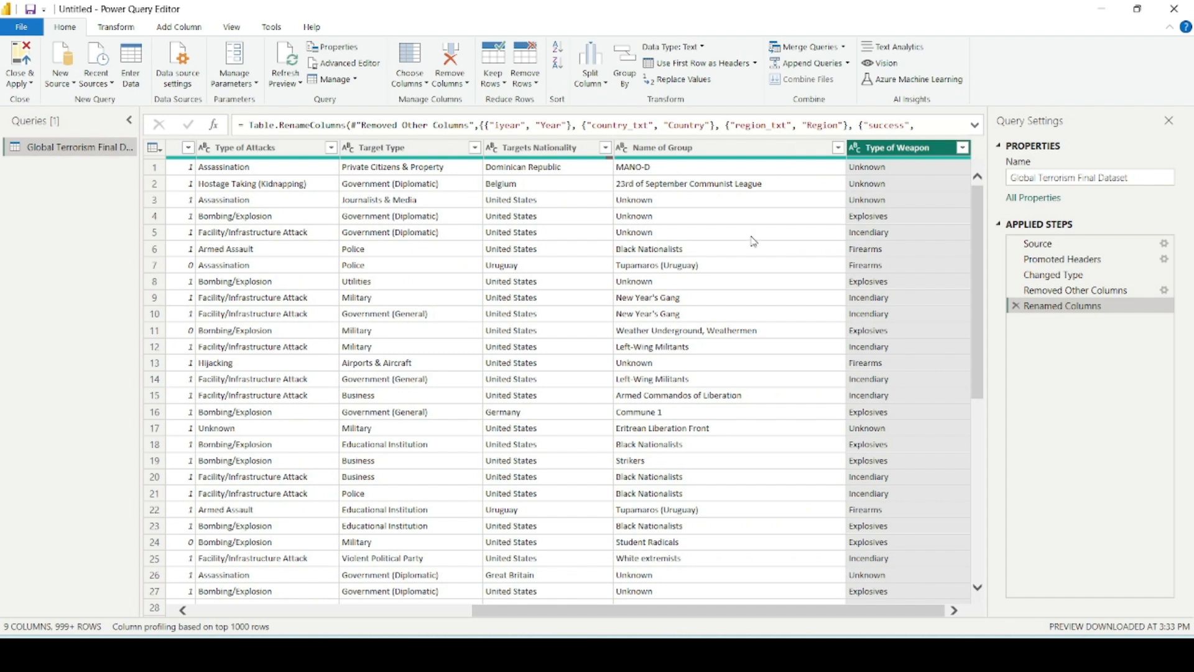
click(963, 149)
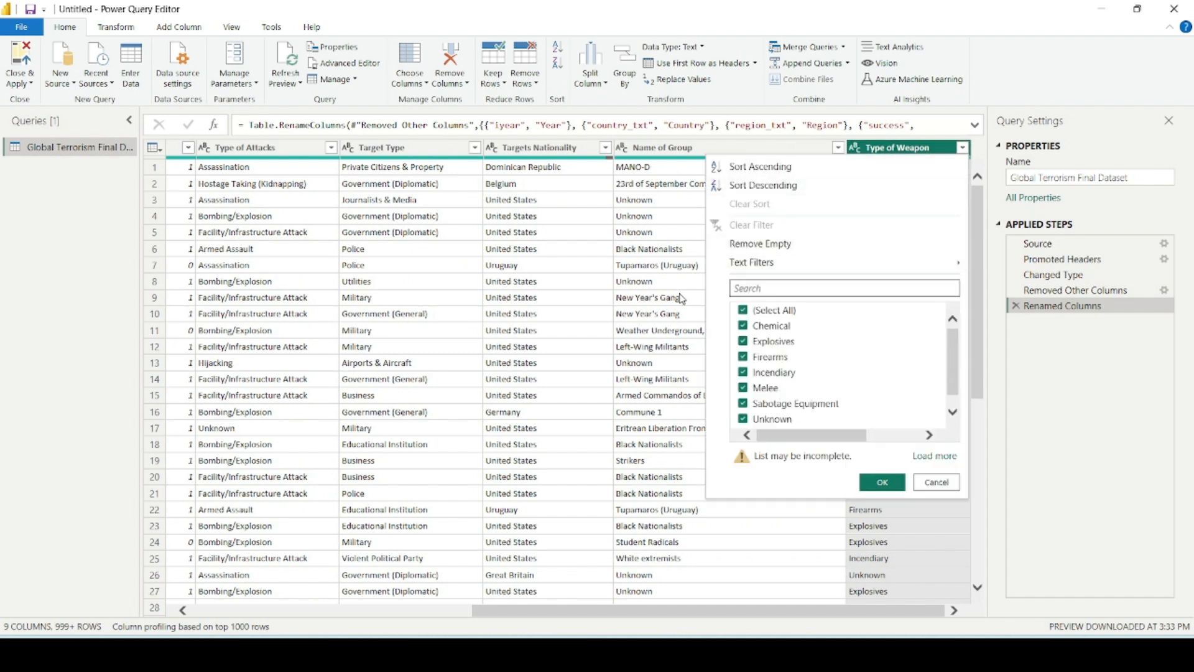
scroll(821, 421, down, 1)
scroll(817, 383, up, 1)
click(935, 482)
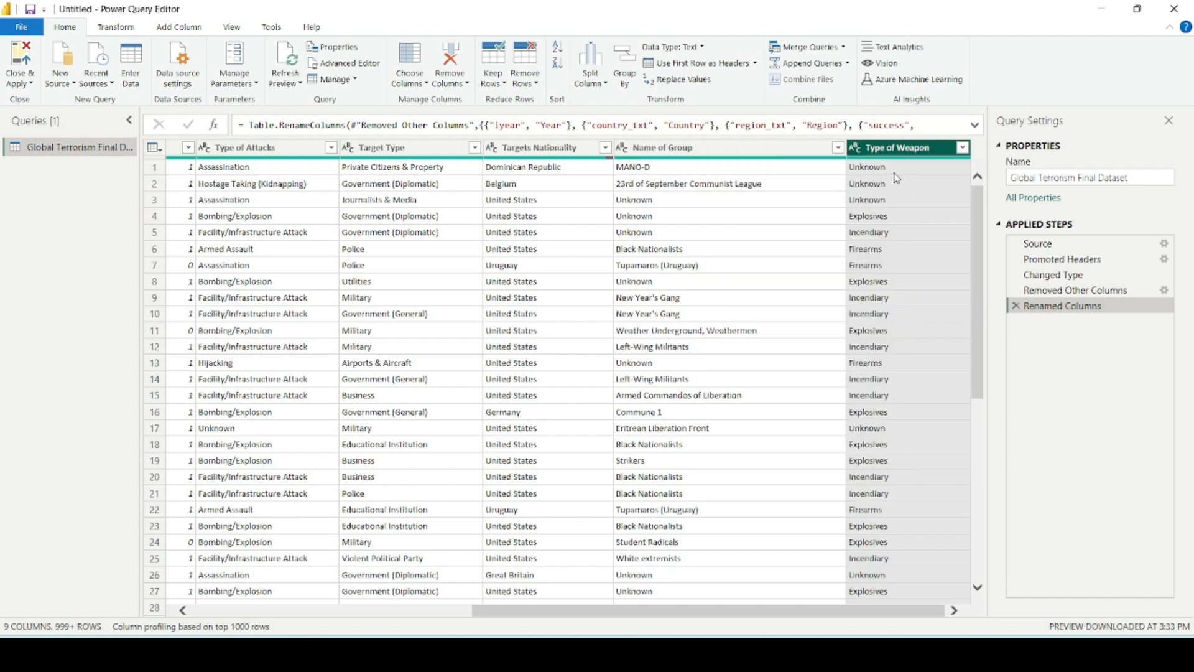
click(838, 148)
click(812, 614)
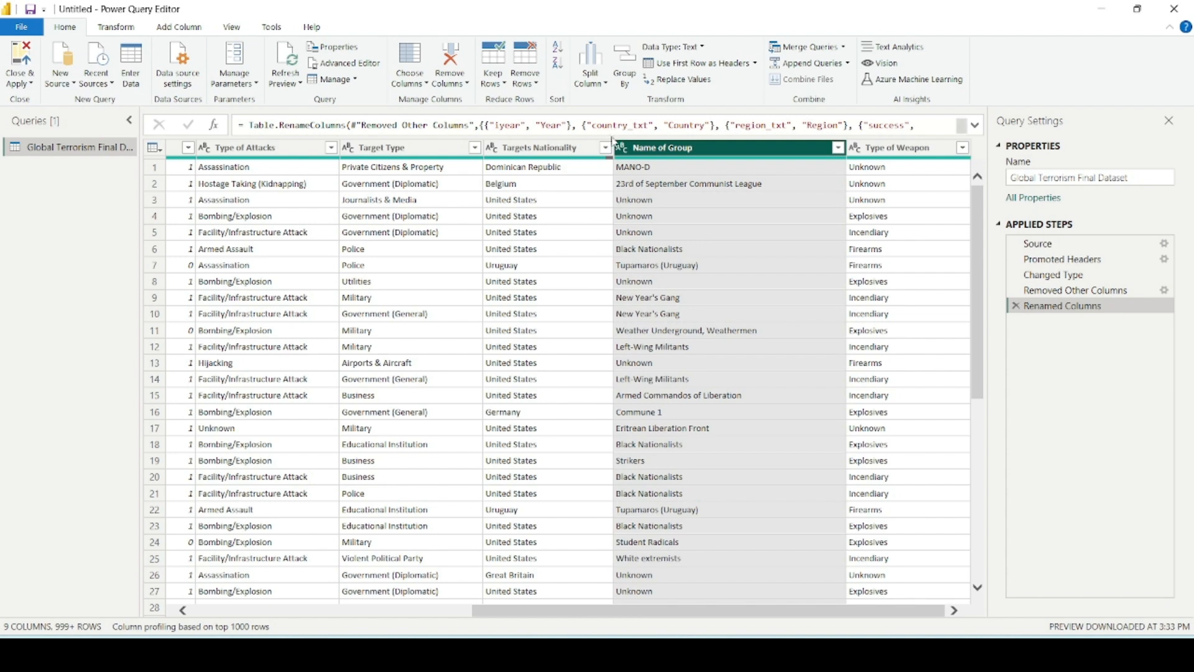
click(605, 148)
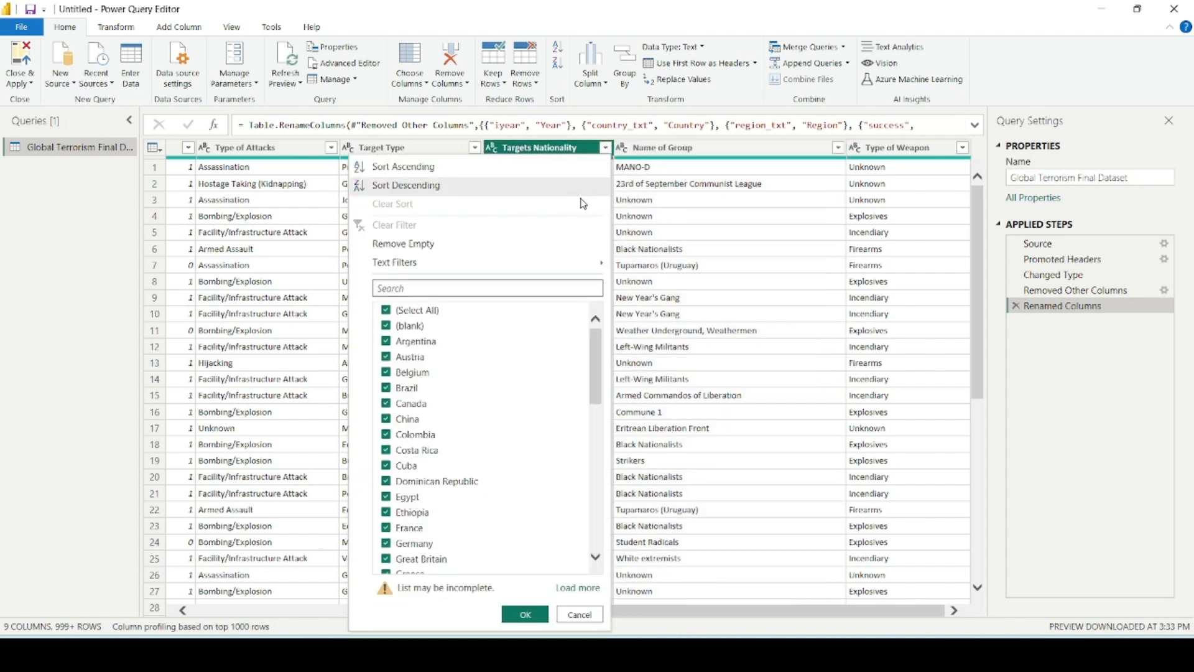
click(571, 614)
click(475, 148)
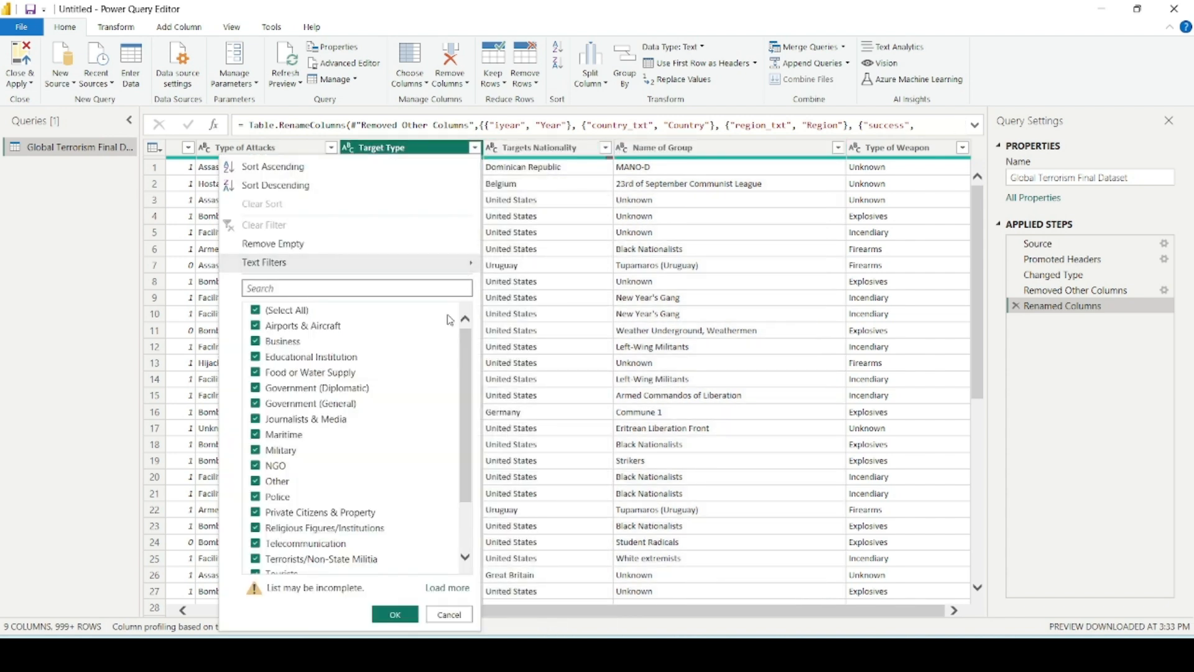
click(434, 620)
Inspect the filter values of the Type of Attacks, Success Rate, Region, Country, Year and Target Type columns for blanks.
scroll(251, 281, down, 3)
scroll(252, 281, up, 2)
drag(578, 611, 418, 601)
click(605, 148)
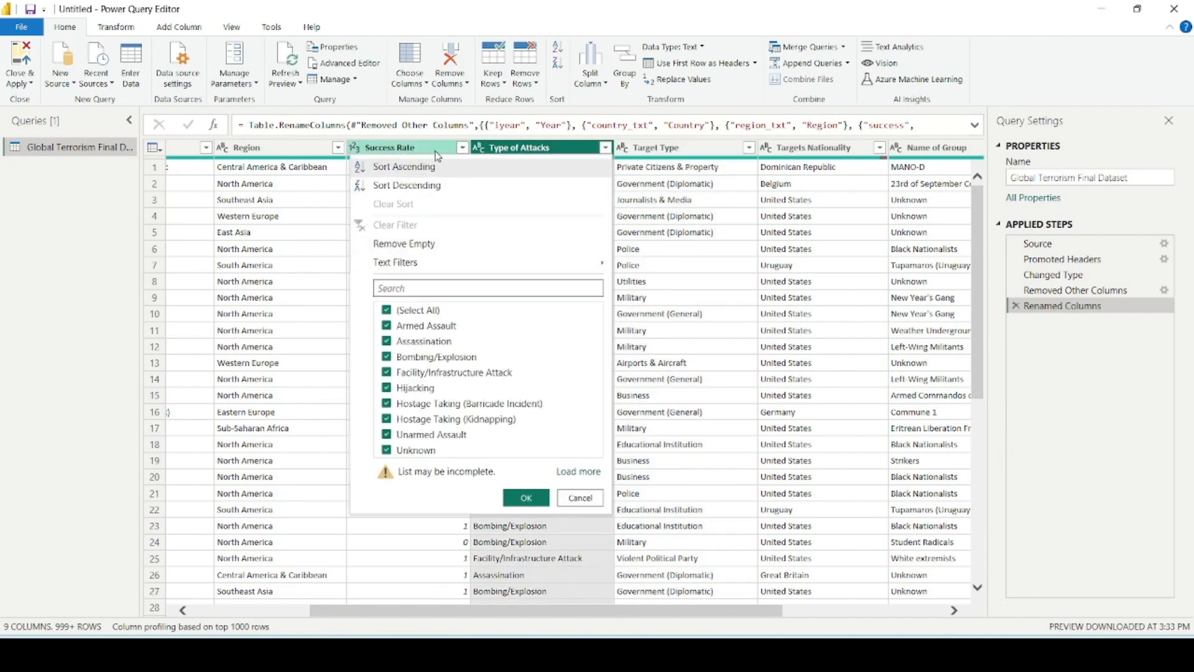
click(462, 148)
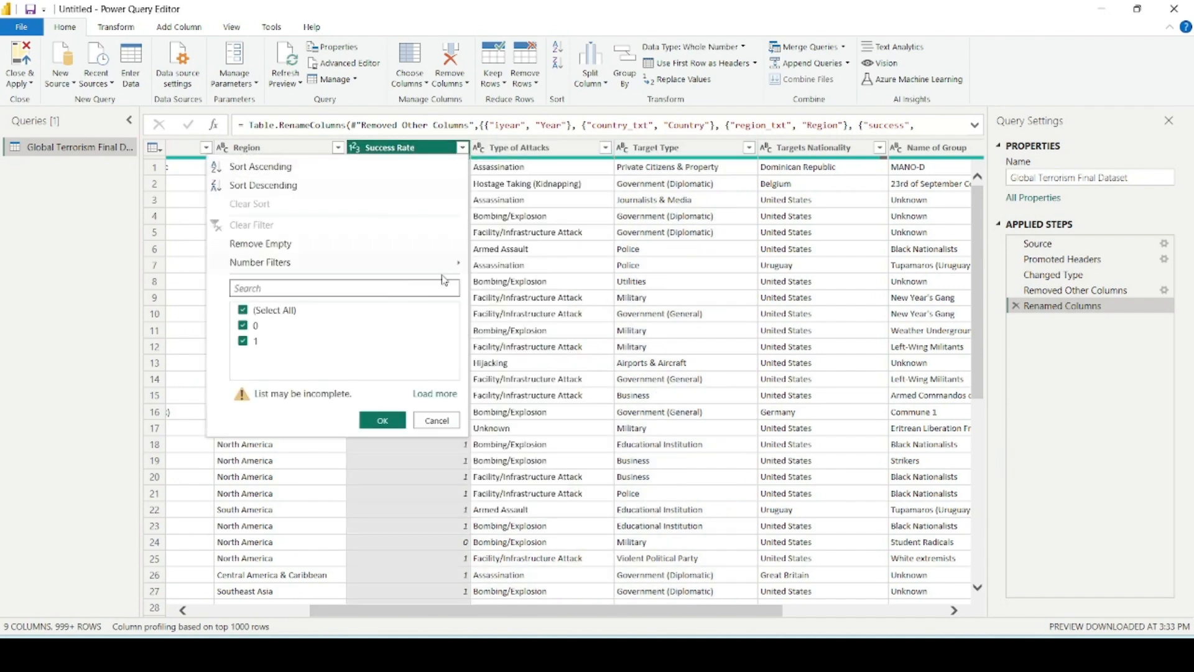
click(338, 148)
click(207, 148)
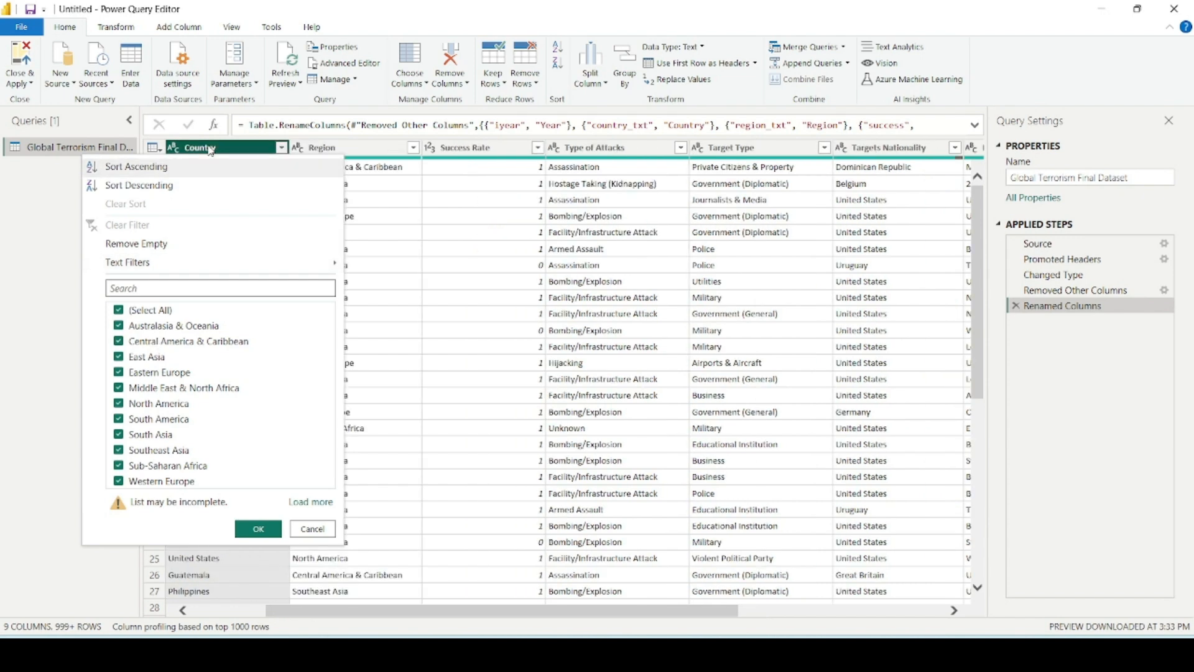
key(Escape)
click(280, 148)
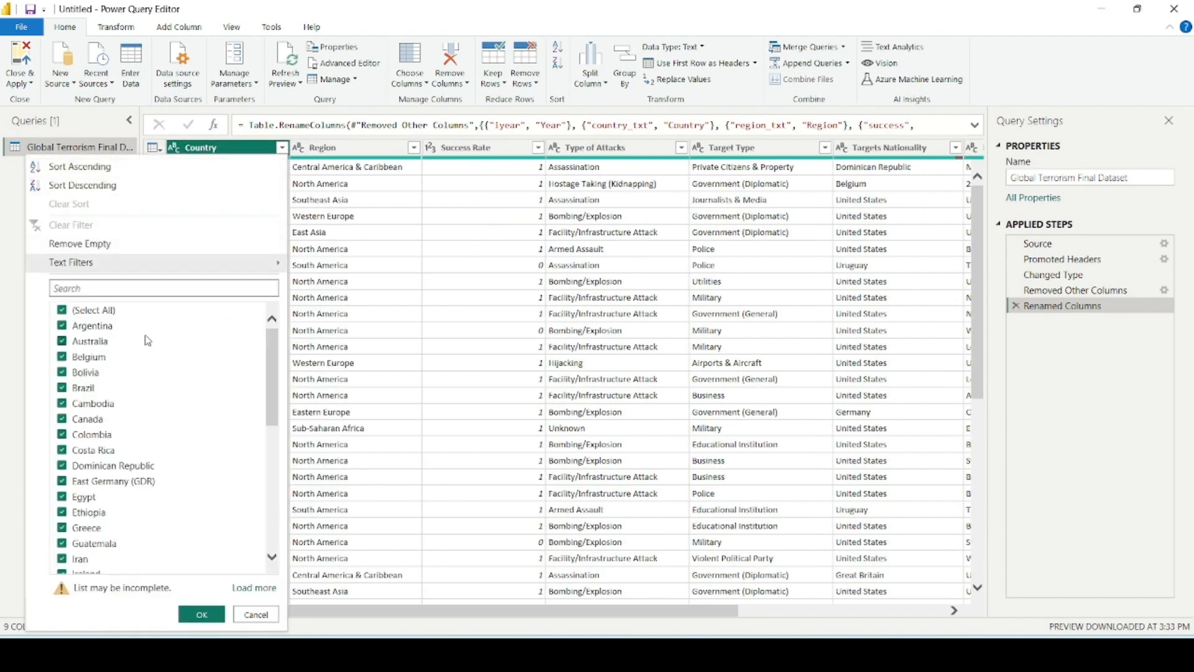
click(540, 621)
drag(541, 613, 412, 612)
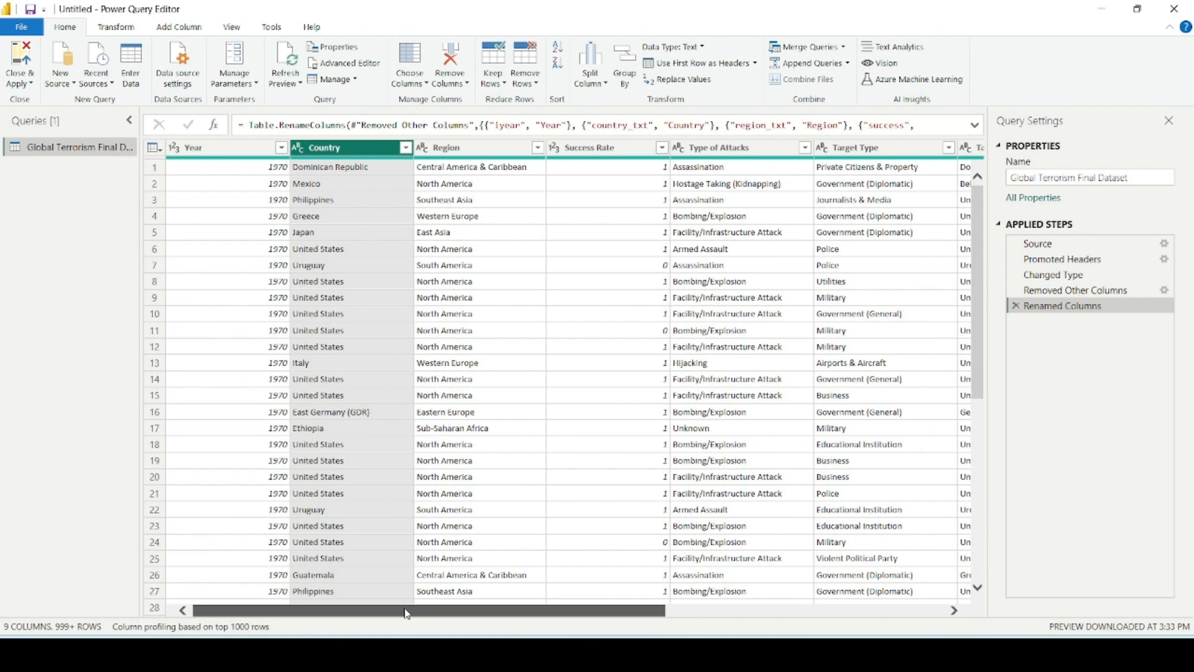
click(280, 148)
key(Escape)
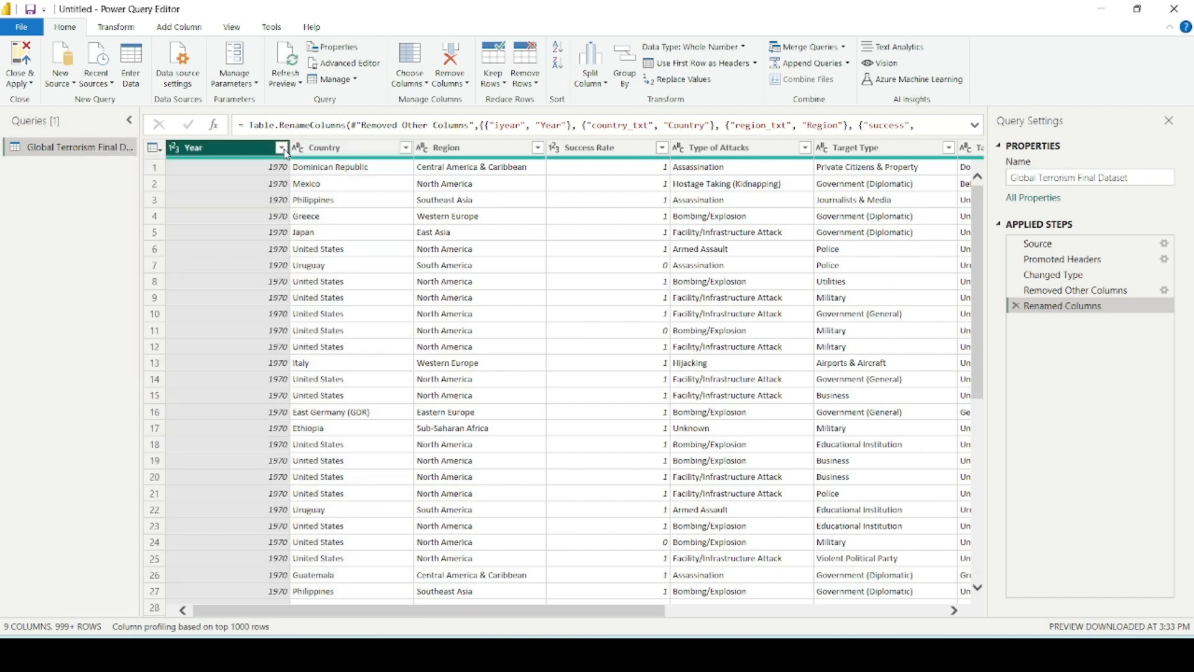
click(805, 148)
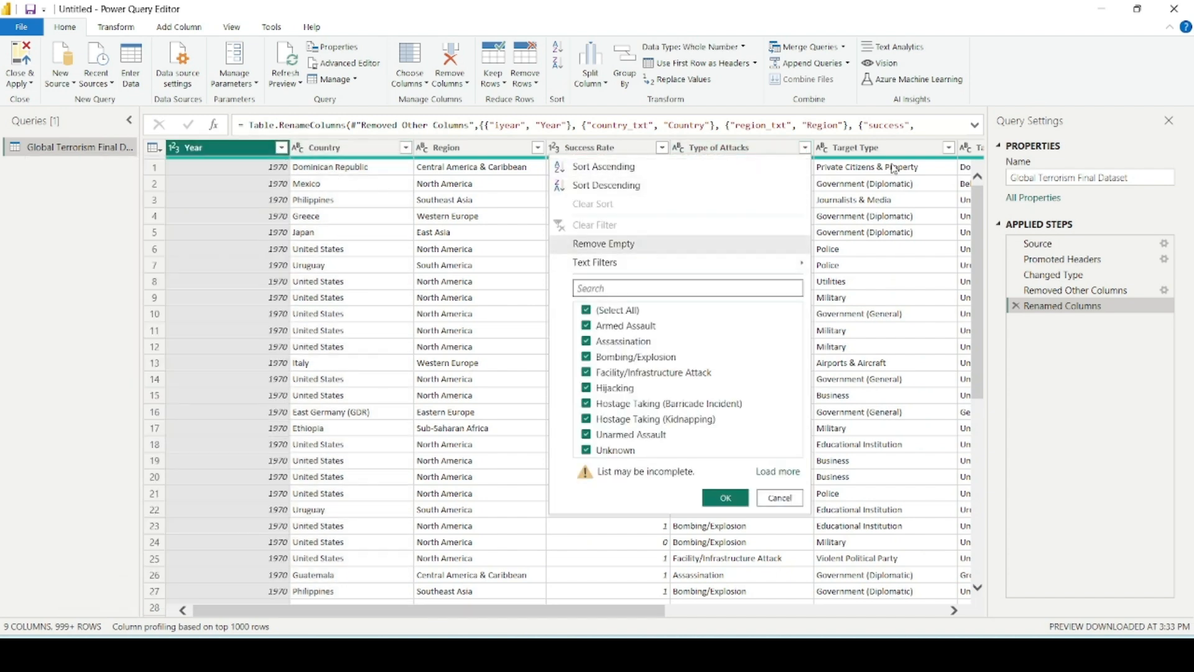
click(948, 148)
click(662, 149)
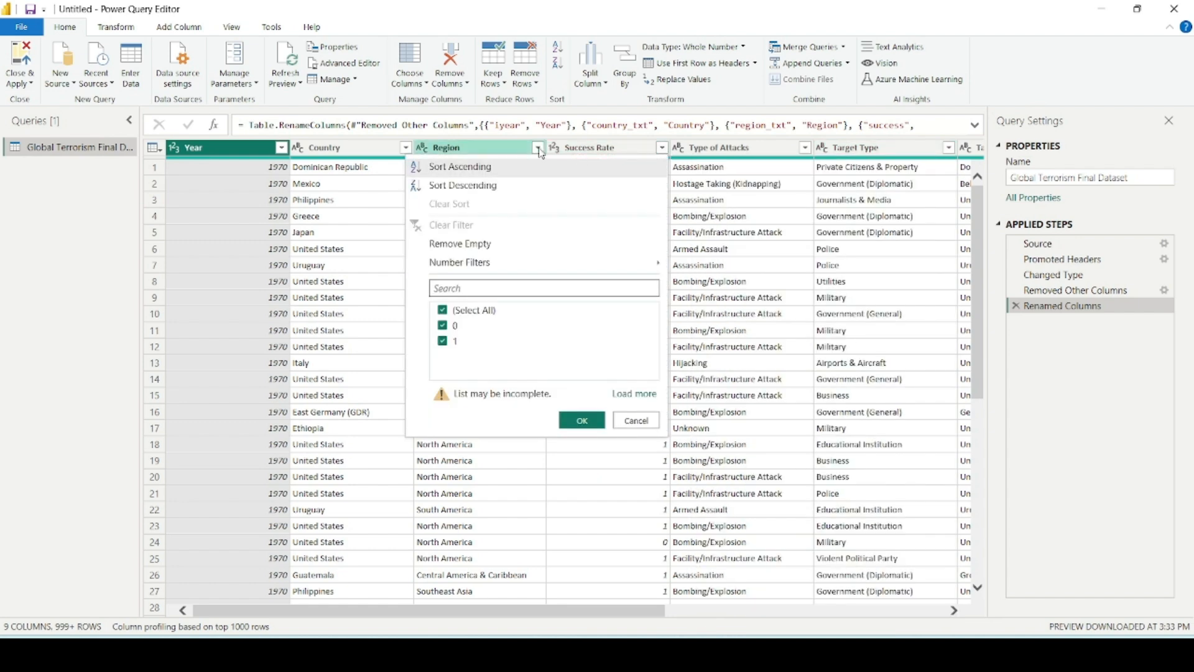
click(536, 147)
Filter the Targets Nationality column to exclude the rows with blank values.
drag(582, 611, 833, 609)
click(666, 154)
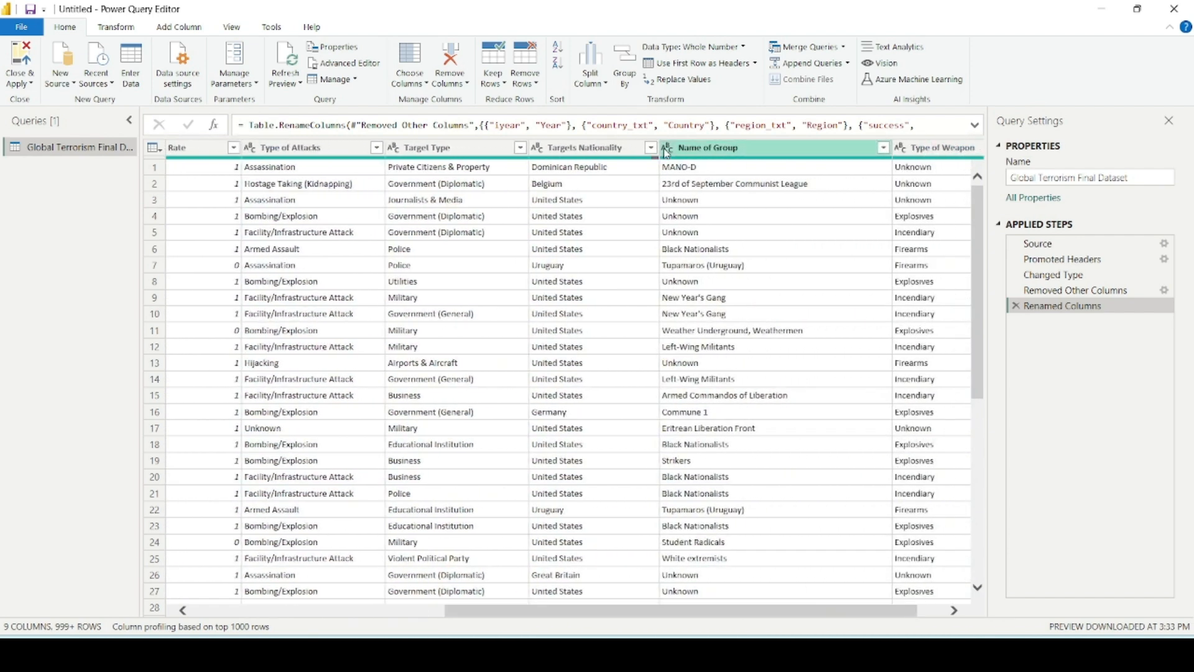
click(651, 147)
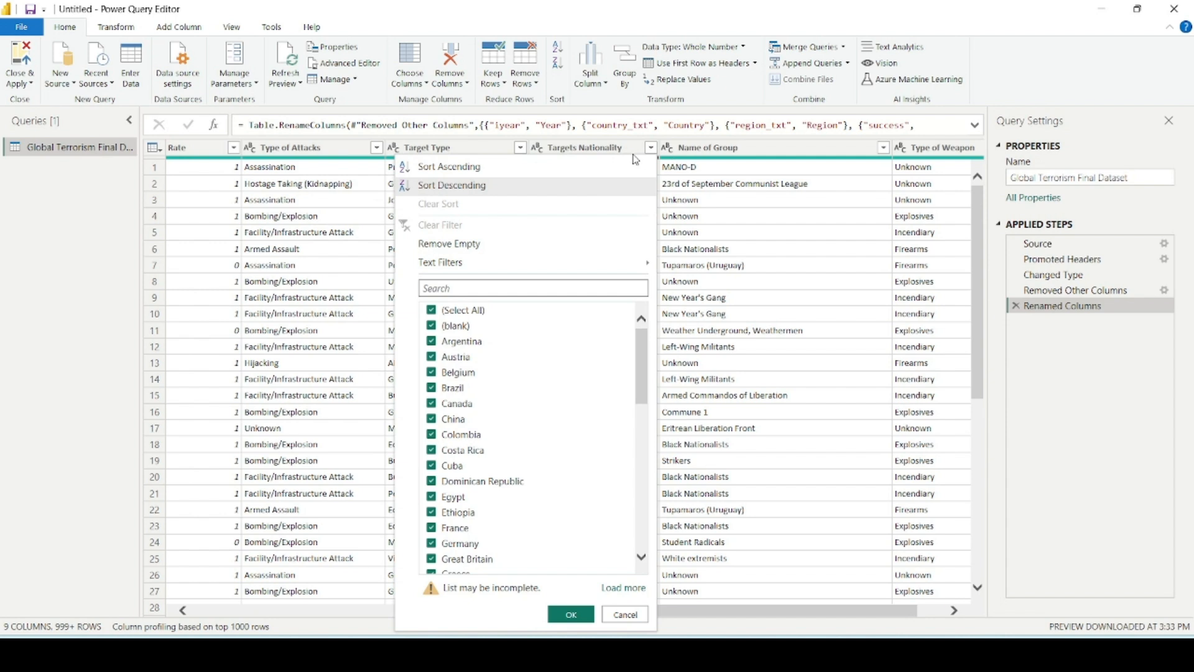
click(447, 326)
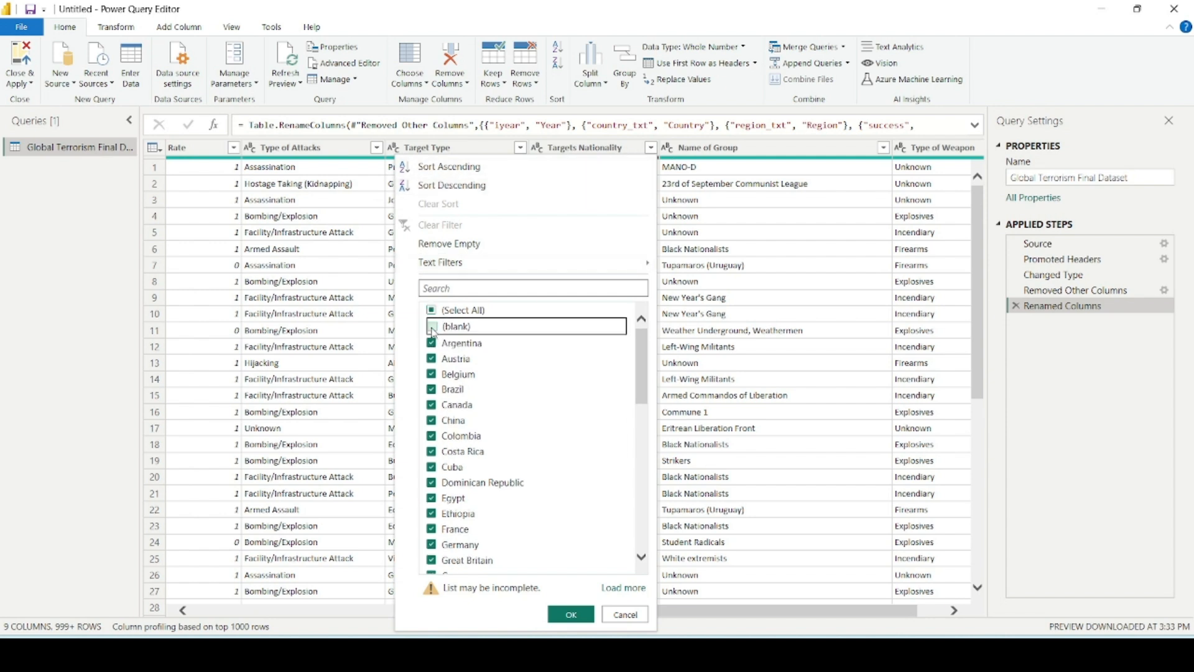
click(571, 614)
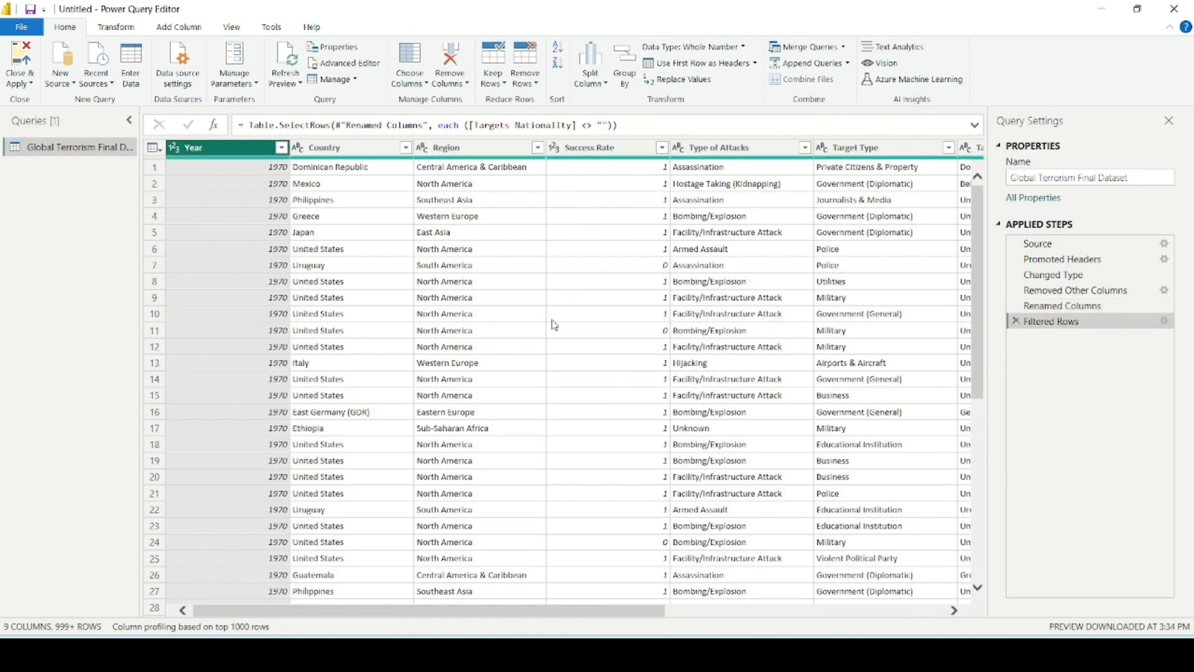
Close the query editor with its changes applied to the report and minimize the Objectives note.
drag(575, 609, 314, 586)
click(32, 85)
click(56, 99)
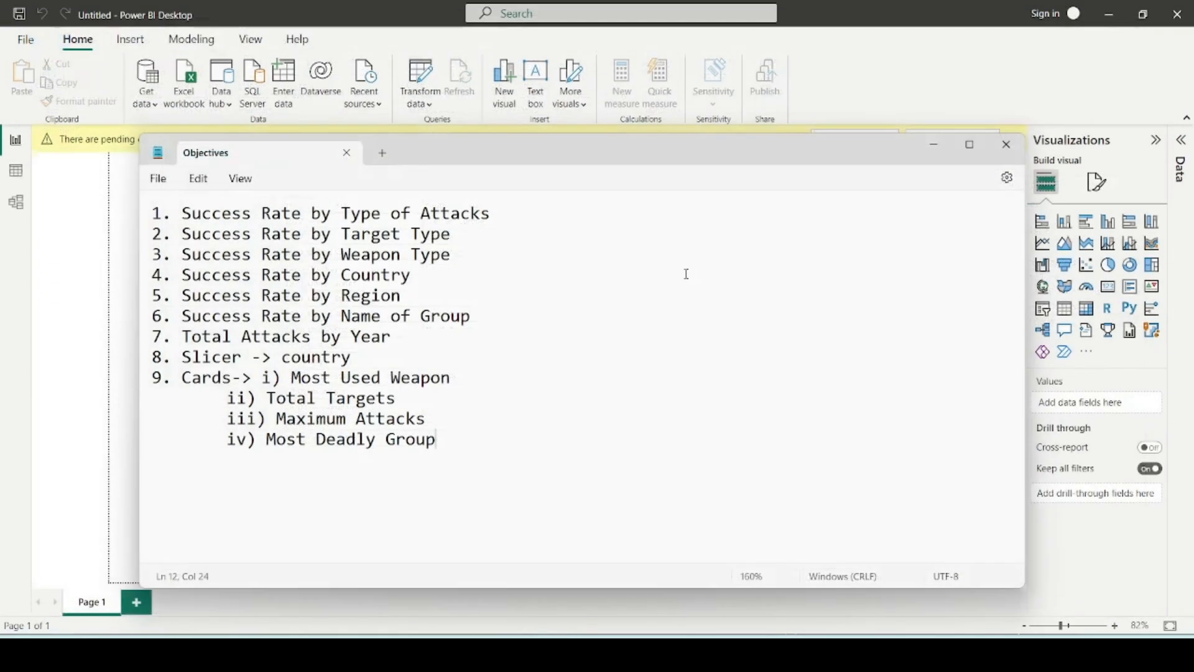
click(934, 145)
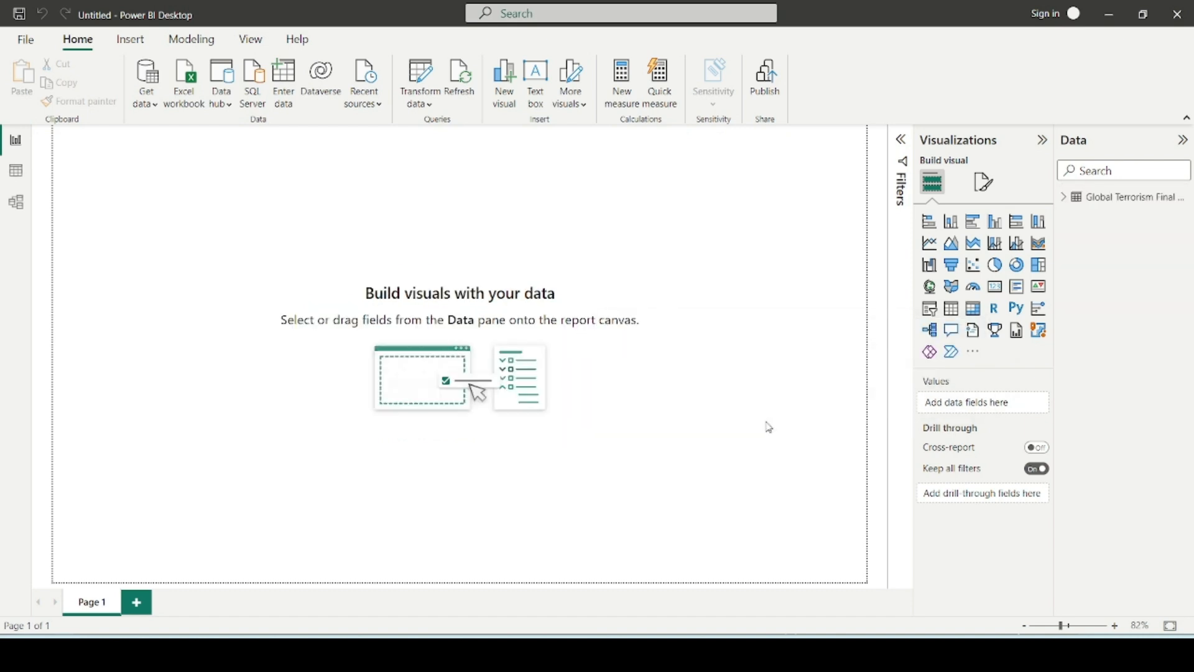
Following the first item in the Objectives note, add a donut chart in focus mode with Type of Attacks as legend and Success Rate as values.
click(1065, 198)
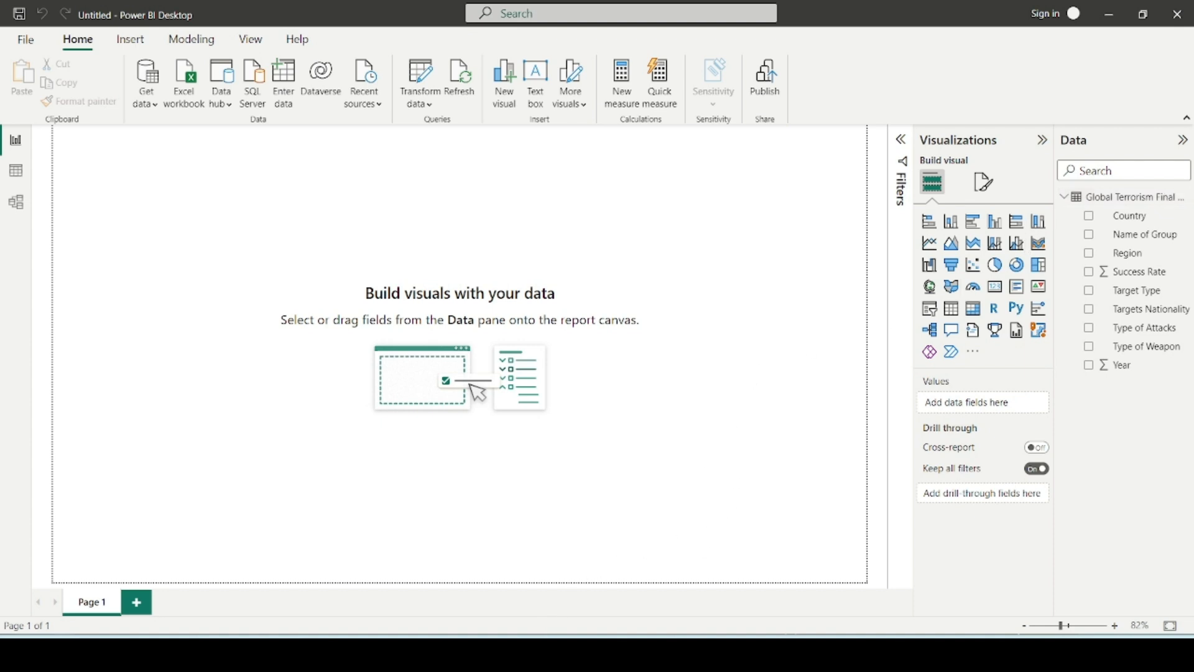
click(564, 654)
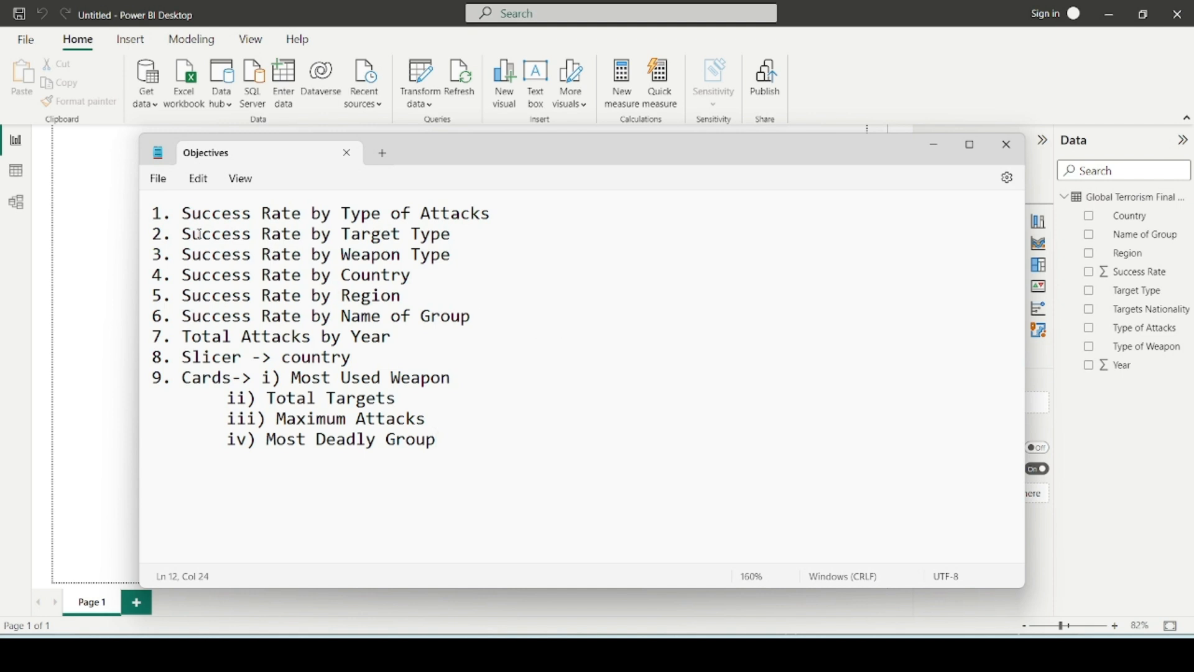
drag(181, 214, 516, 199)
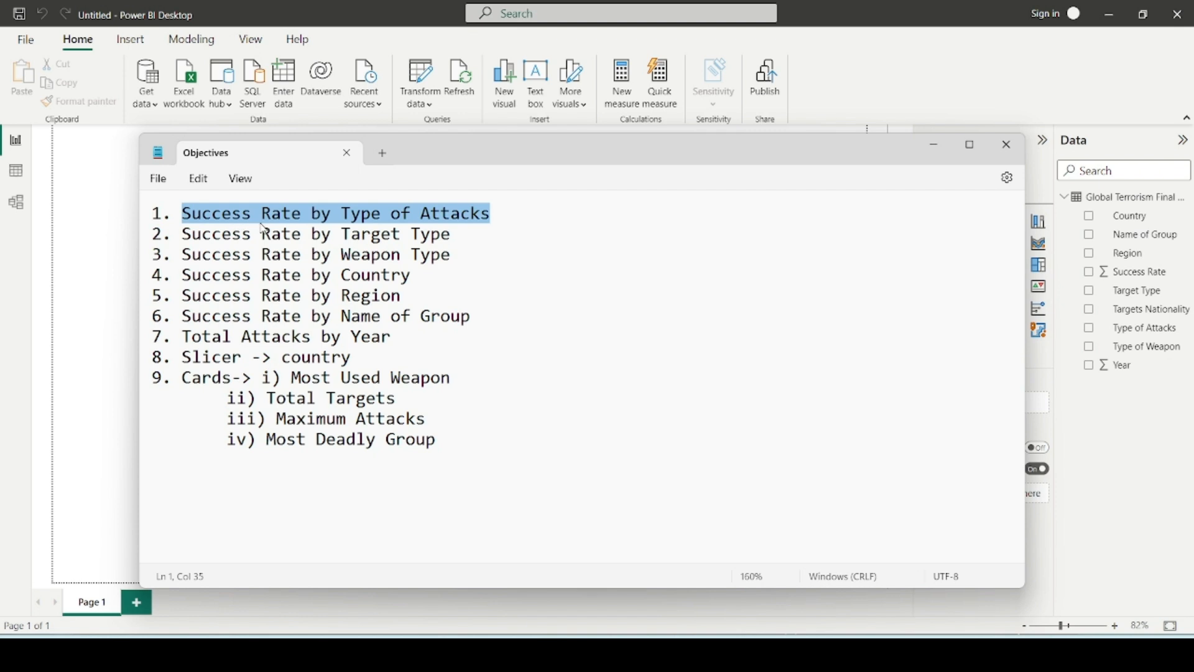
click(384, 295)
click(107, 302)
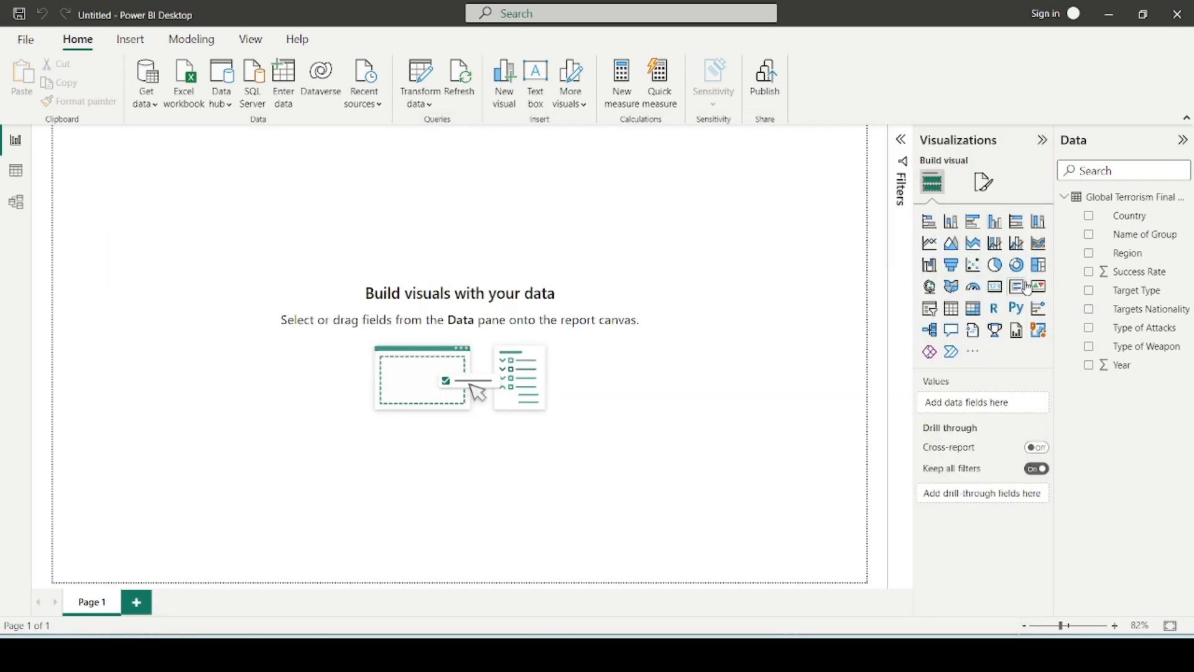
click(1017, 265)
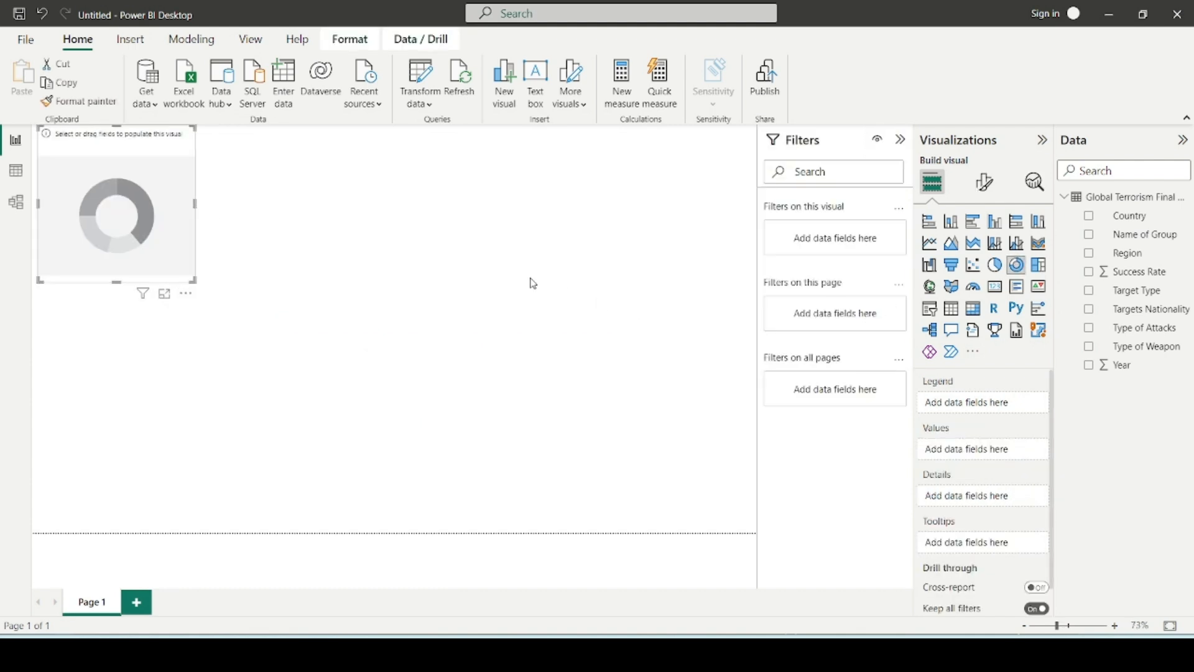
click(168, 296)
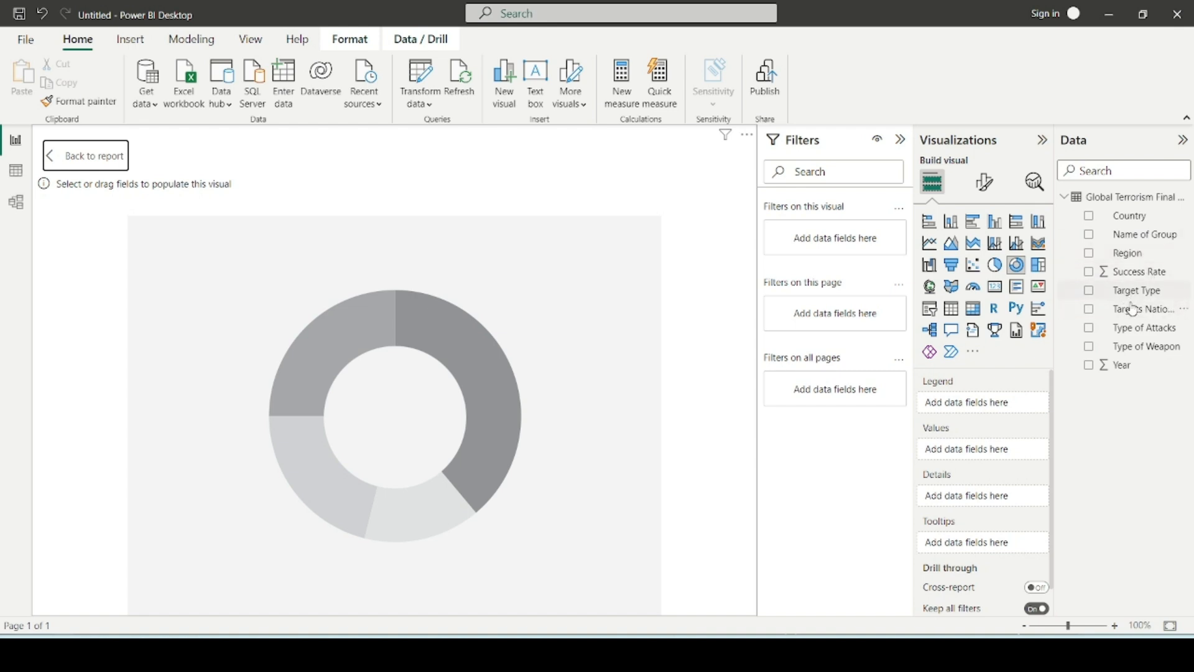
drag(1132, 327, 1007, 403)
drag(1122, 271, 995, 465)
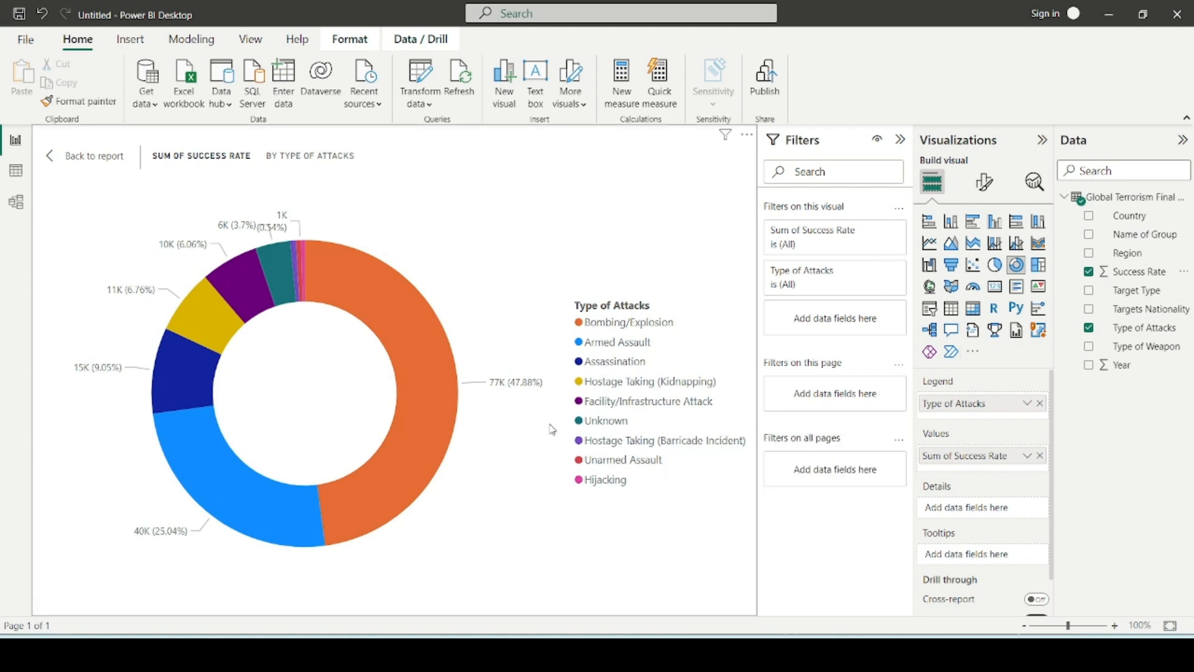
Apply a Top N filter to Type of Attacks on the donut chart, keeping the top 5 by Sum of Success Rate.
click(876, 278)
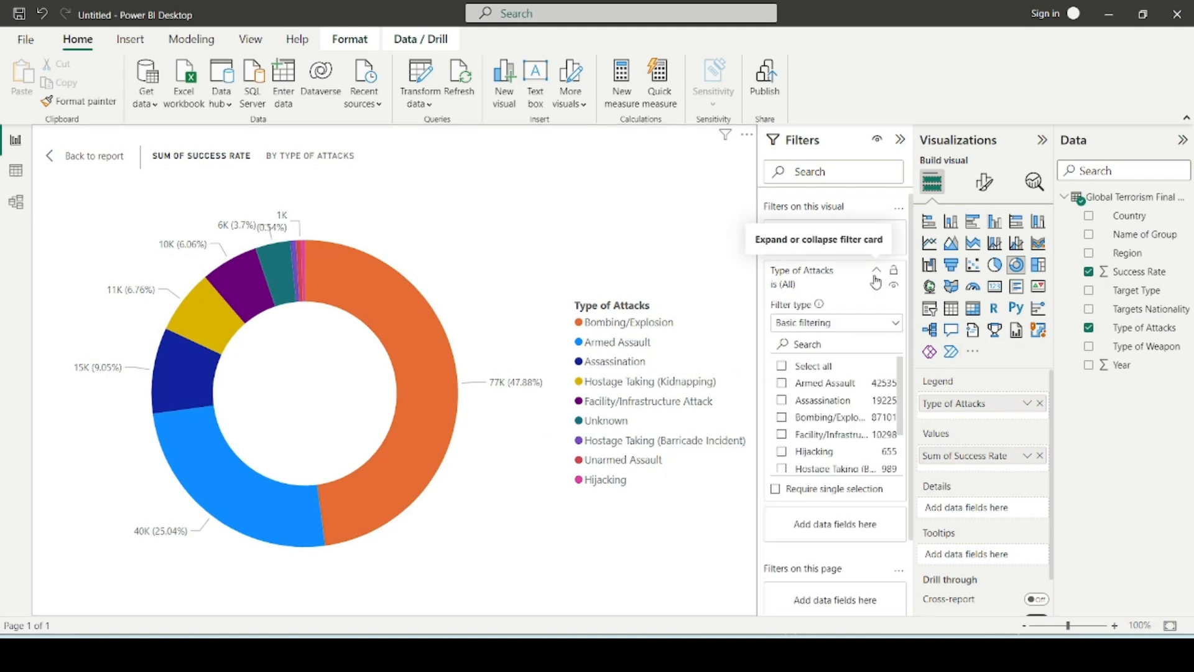
click(855, 323)
click(837, 375)
click(857, 366)
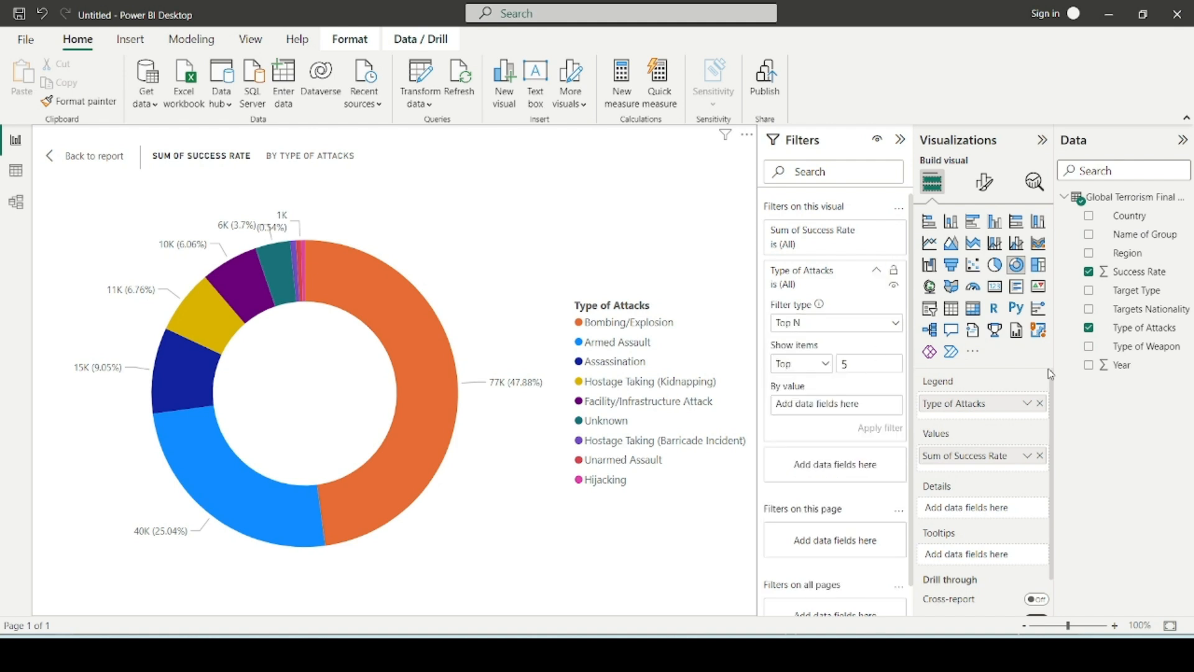
drag(1139, 277, 871, 412)
click(879, 425)
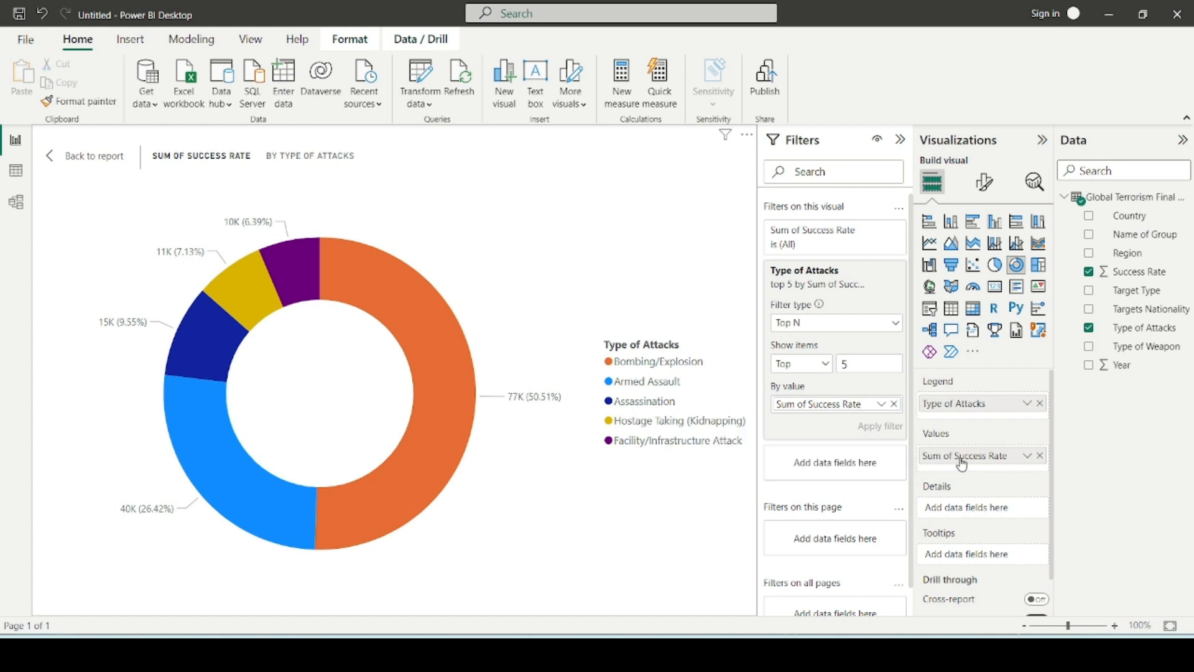
Rename the donut chart's Sum of Success Rate value to Success Rate.
key(BackSpace)
key(BackSpace)
key(BackSpace)
key(BackSpace)
key(BackSpace)
key(BackSpace)
key(BackSpace)
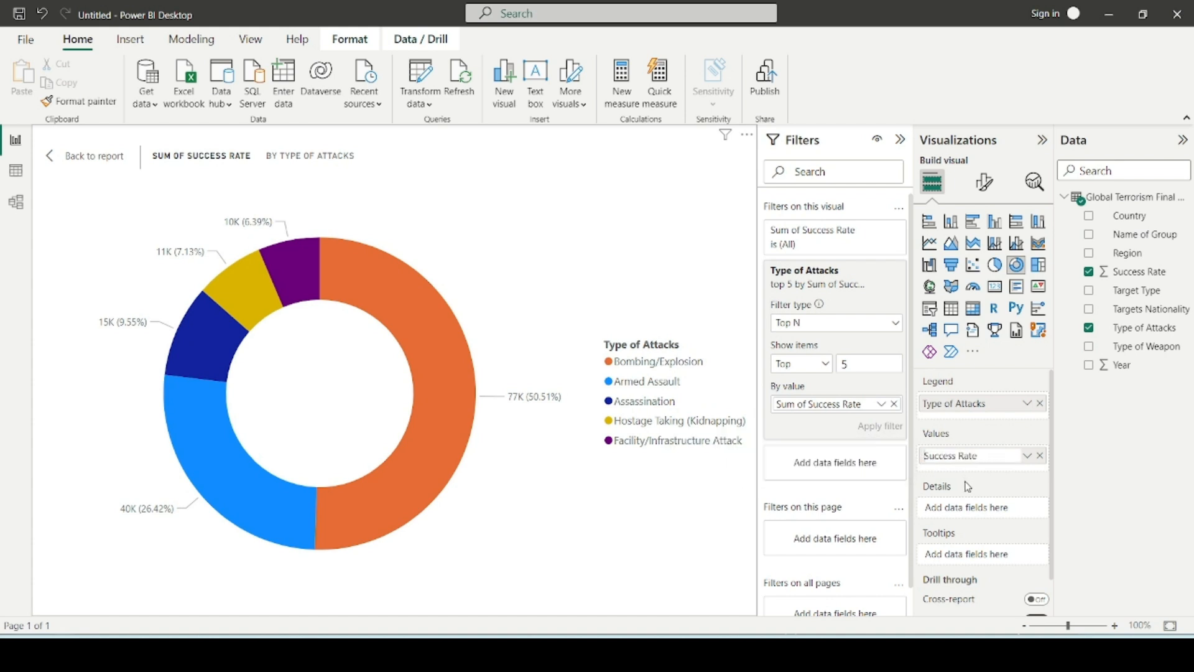
key(Return)
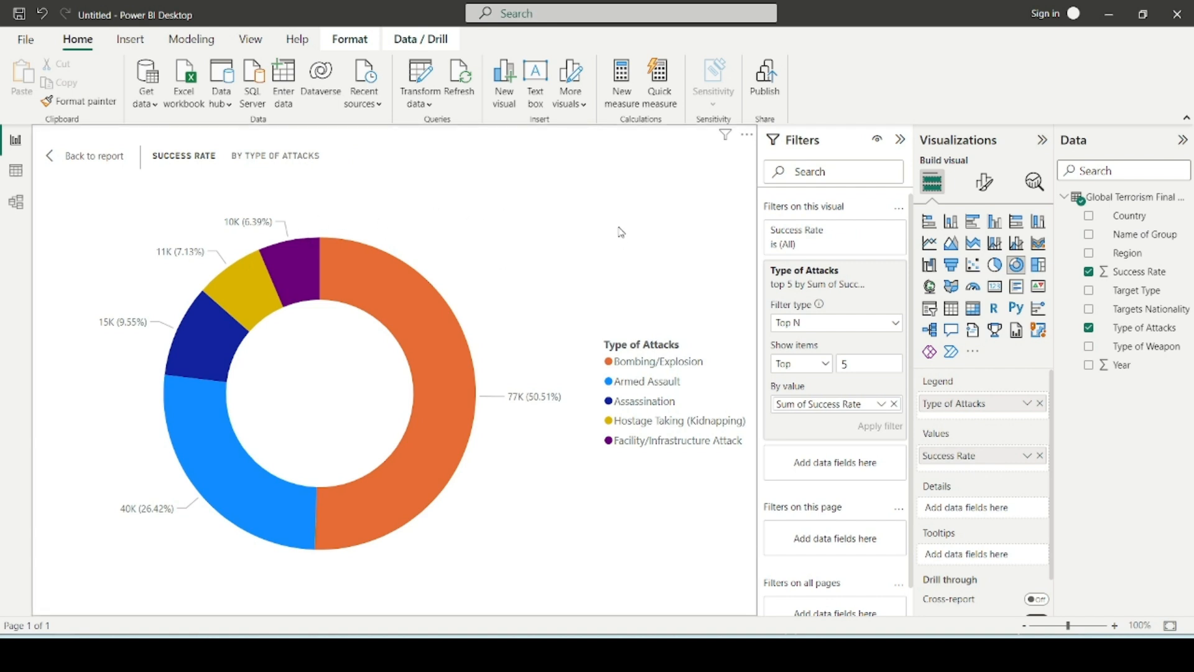
Colour the Bombing/Explosion slice with the darkest theme red and the Armed Assault slice with the next darkest red.
click(978, 186)
click(945, 321)
scroll(957, 349, down, 1)
click(946, 340)
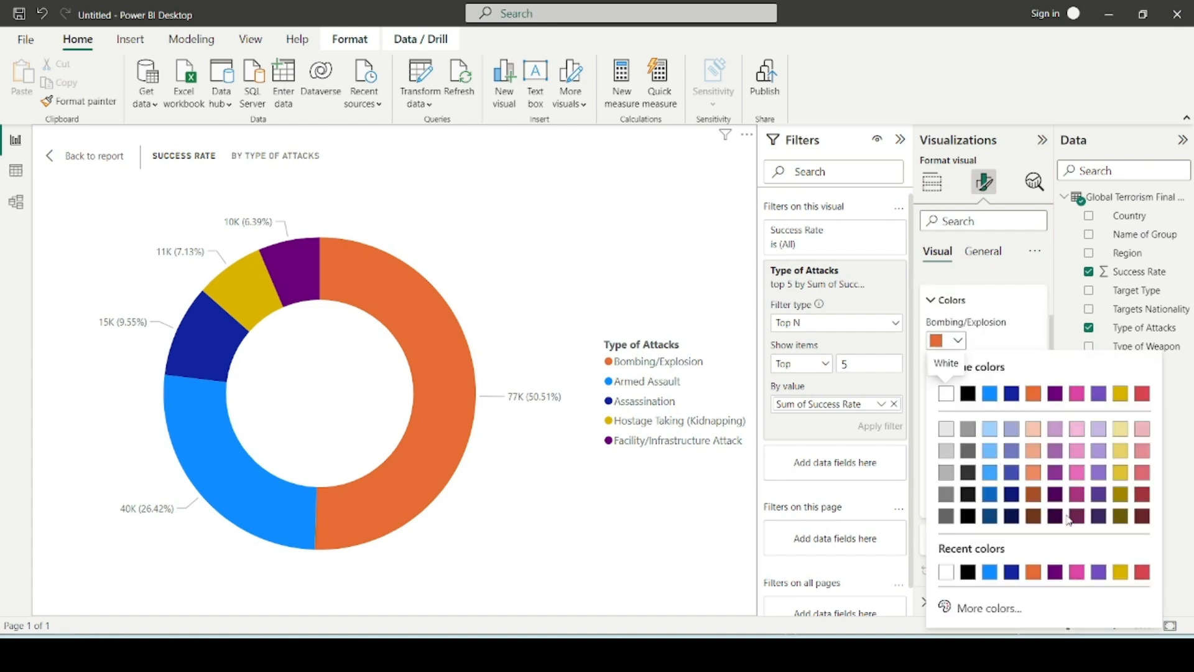
click(1144, 516)
click(952, 380)
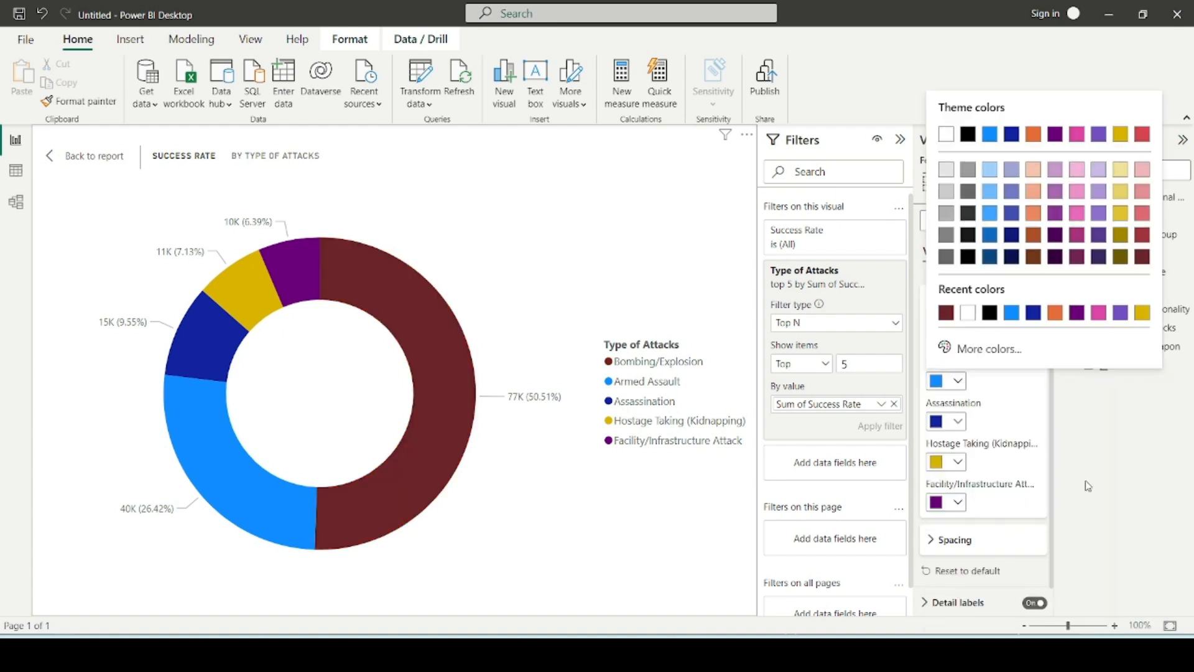
click(1143, 237)
Colour the Assassination slice light red, Hostage Taking (Kidnapping) a paler red and Facility/Infrastructure Attack the base theme red.
click(946, 421)
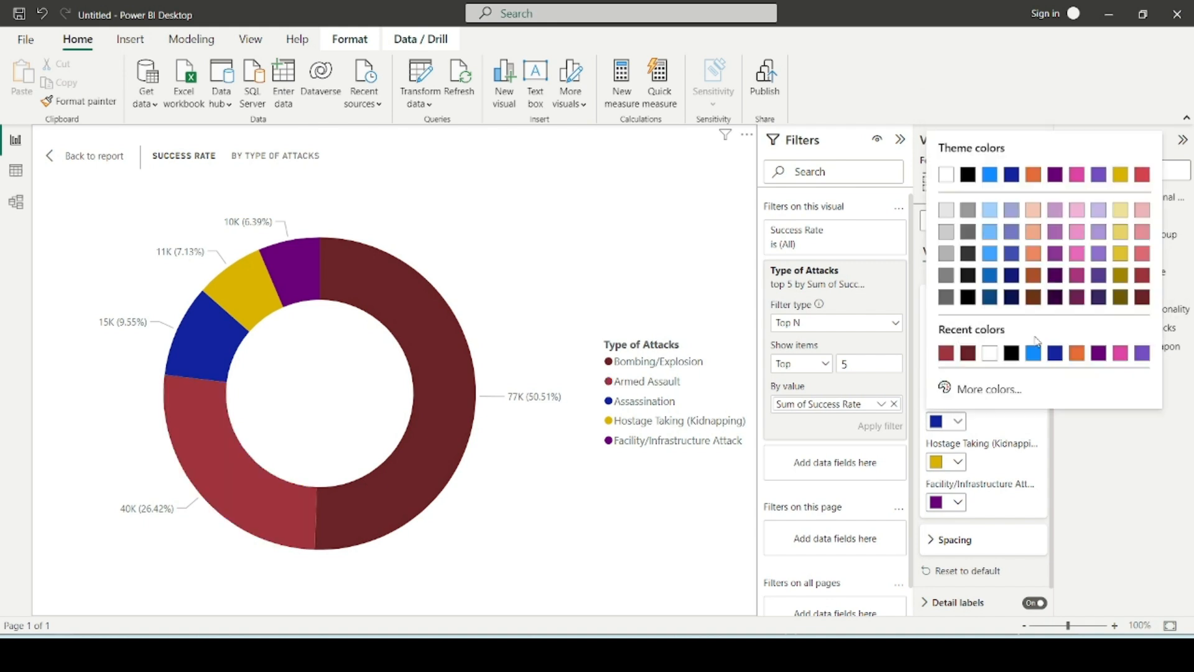
click(1143, 213)
click(958, 461)
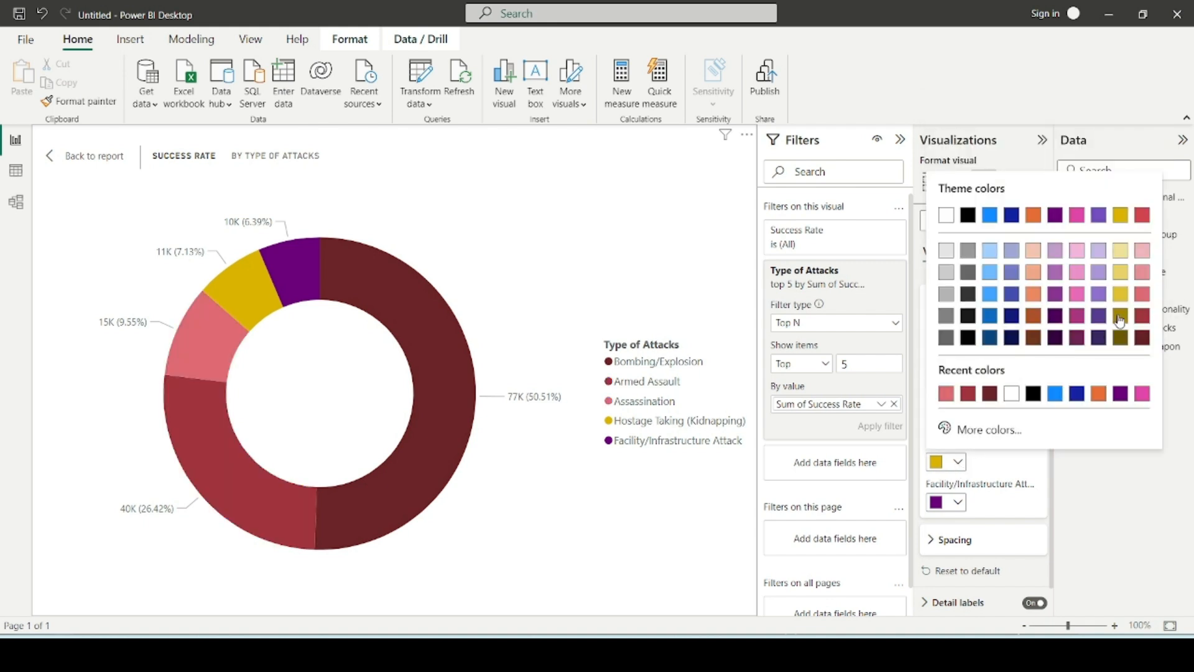
click(1142, 275)
click(952, 501)
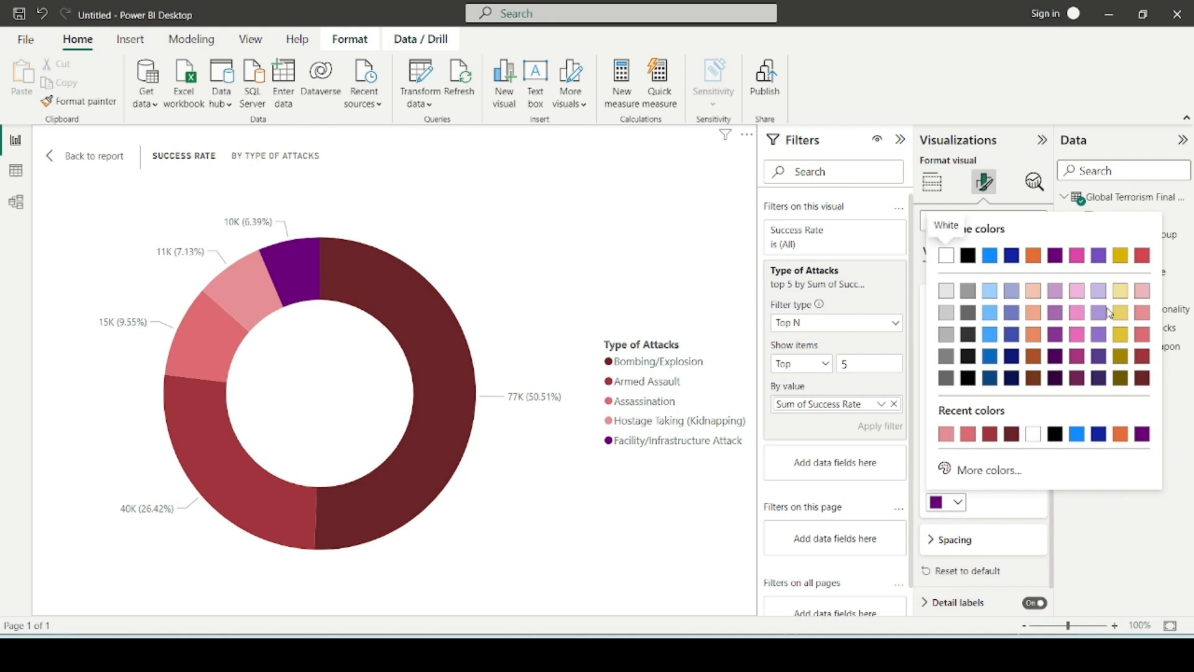
click(1143, 260)
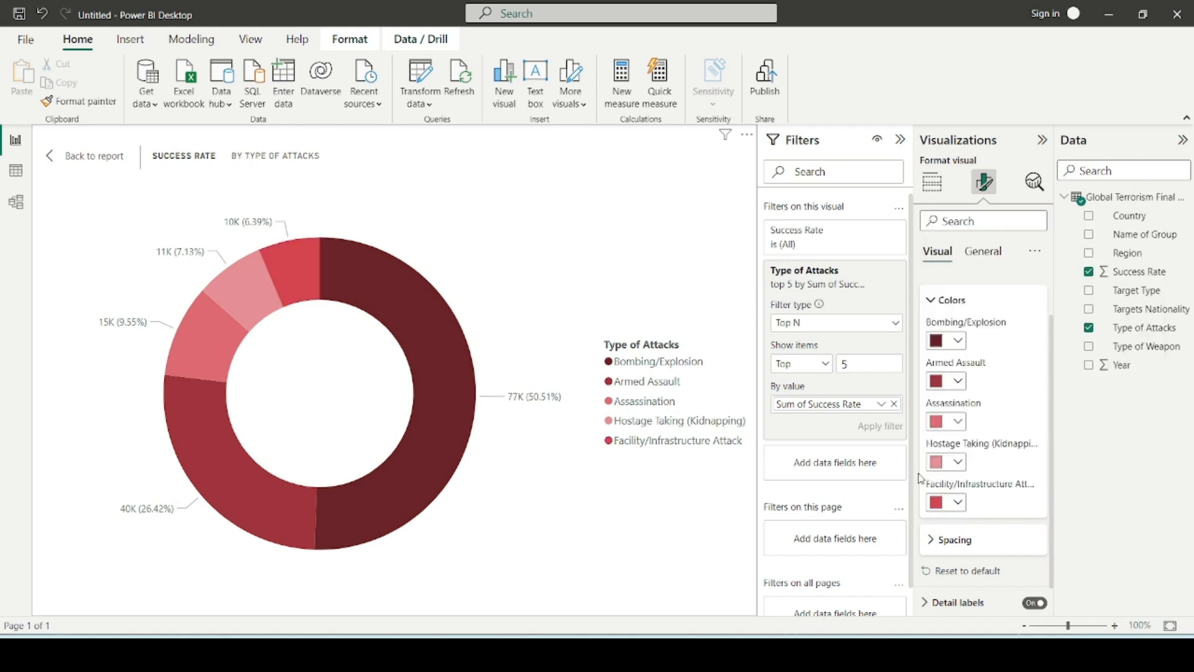
click(957, 502)
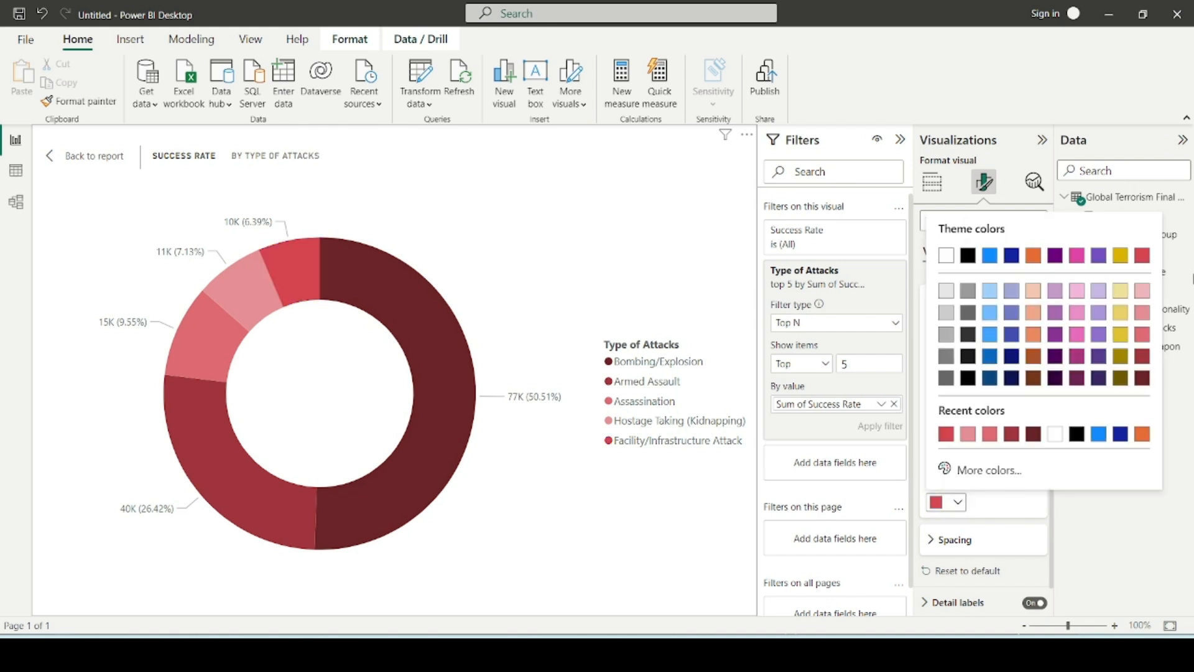
click(985, 501)
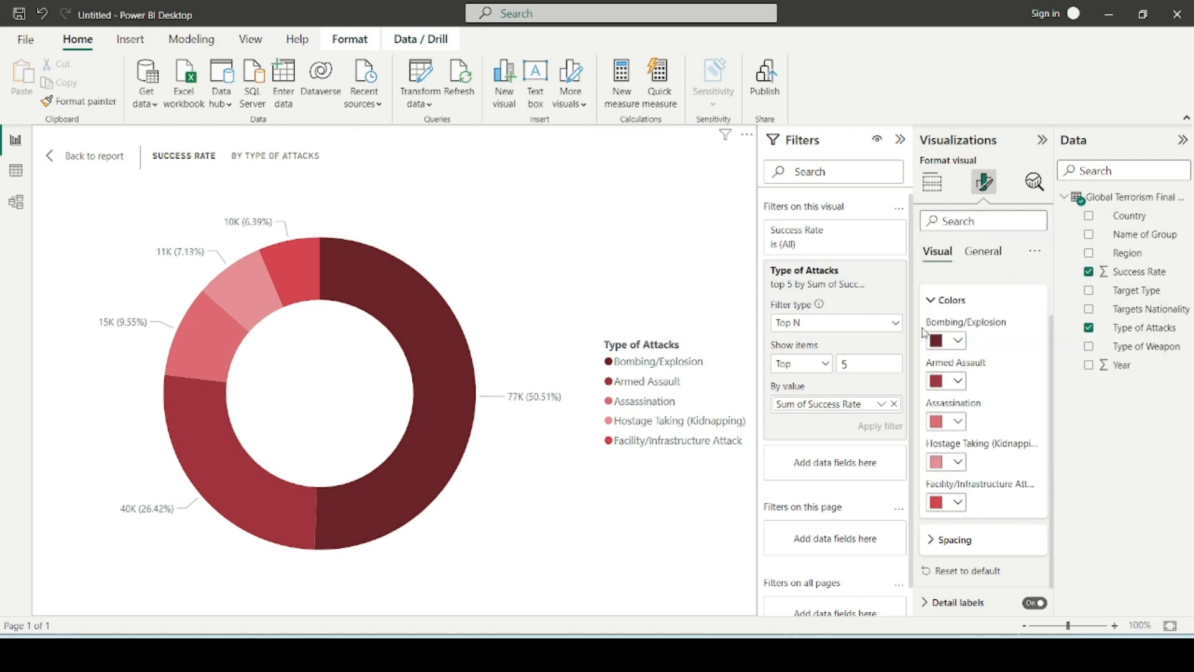
click(943, 301)
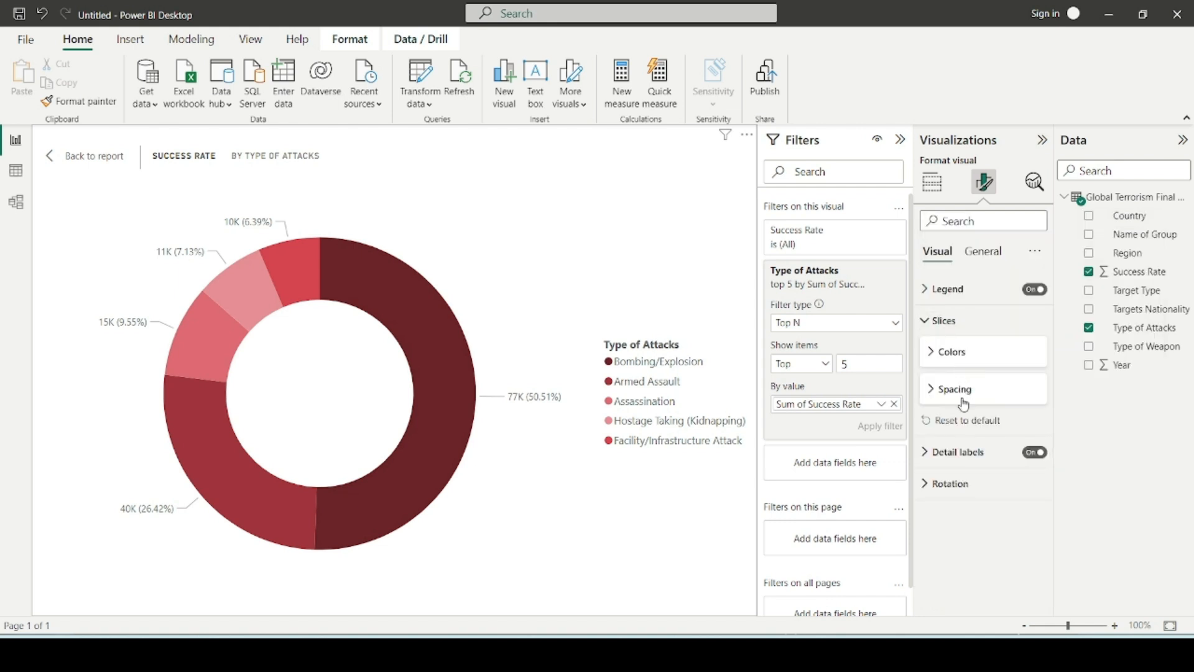
click(947, 362)
click(949, 360)
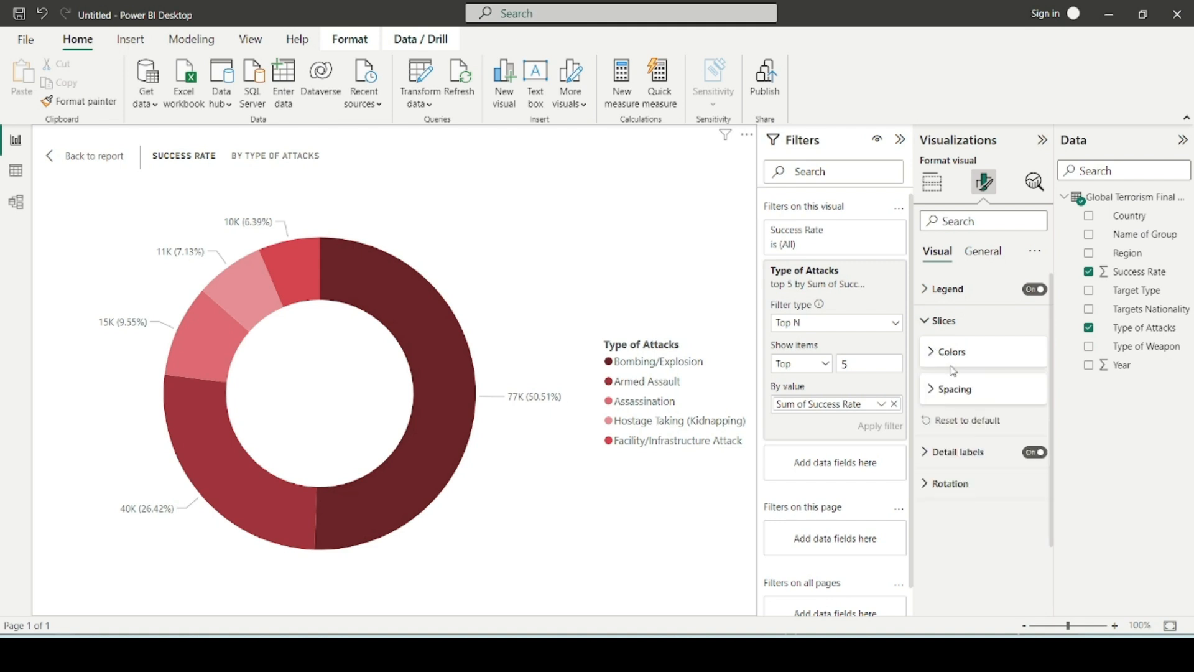
Set the position of the donut chart's detail labels to Inside.
click(956, 458)
click(967, 437)
click(968, 472)
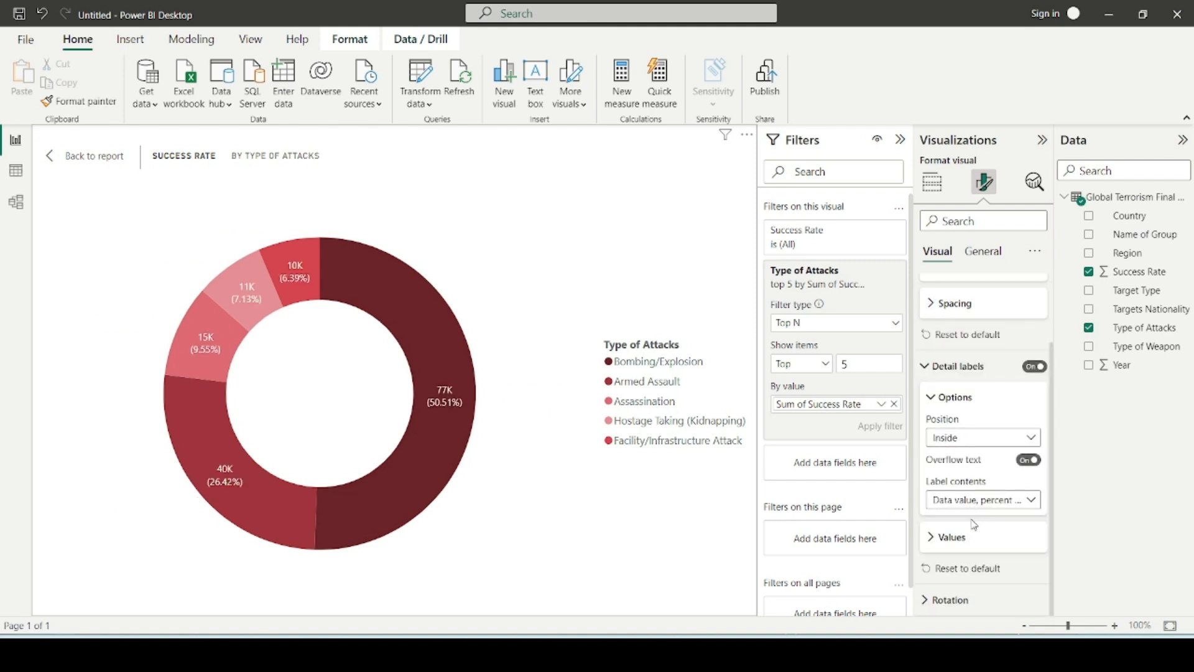
Turn the detail label background On and set the label display units to None.
click(966, 538)
scroll(972, 493, down, 3)
click(962, 480)
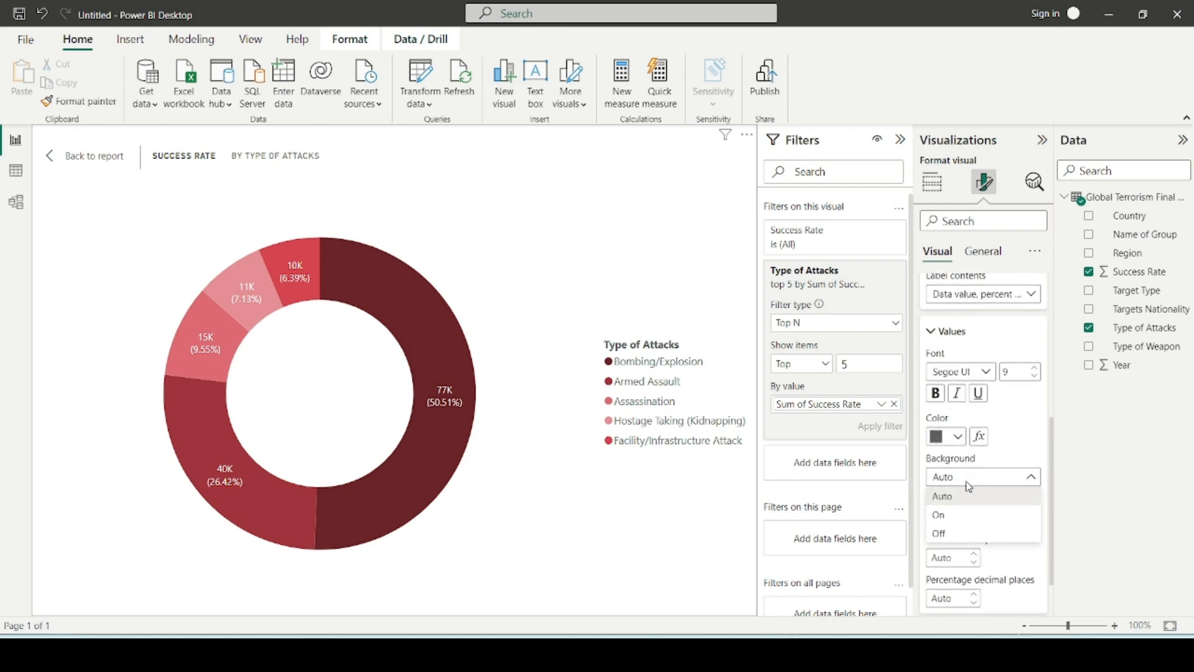
click(964, 515)
scroll(963, 508, down, 1)
click(969, 466)
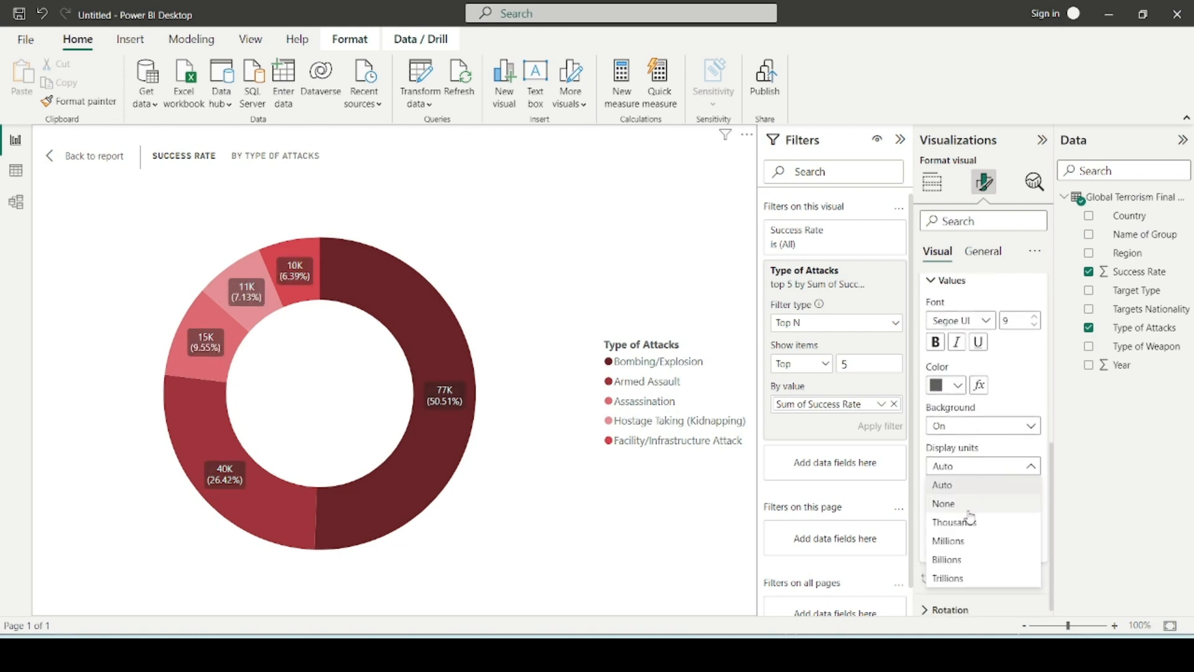
click(965, 505)
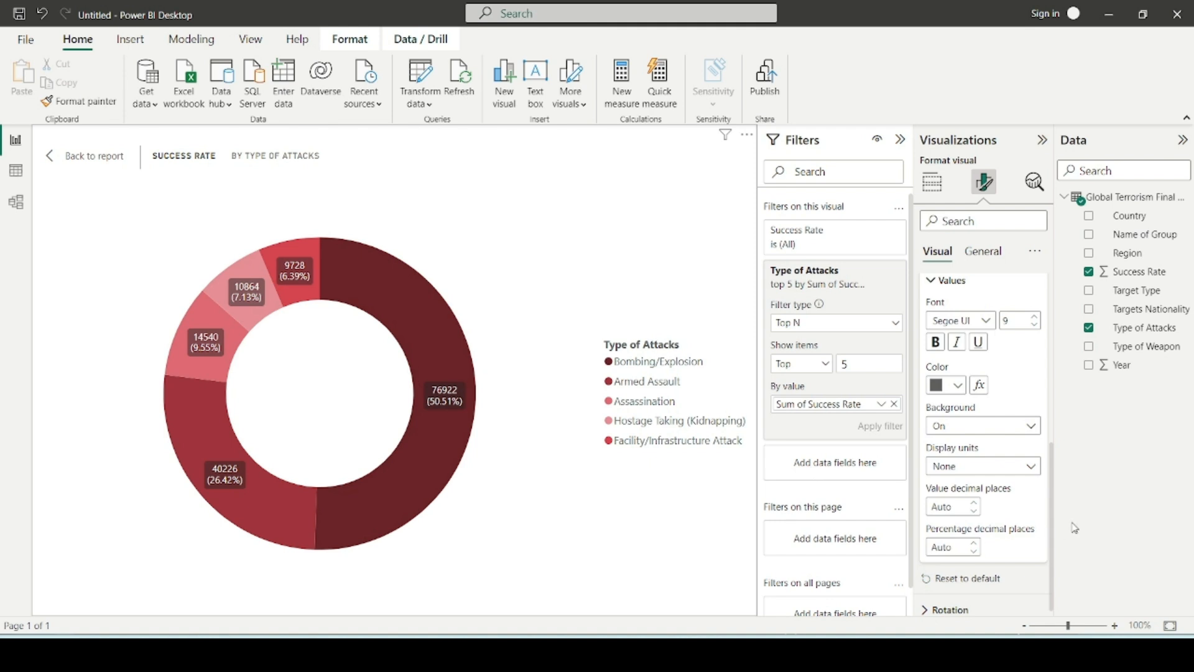
click(979, 468)
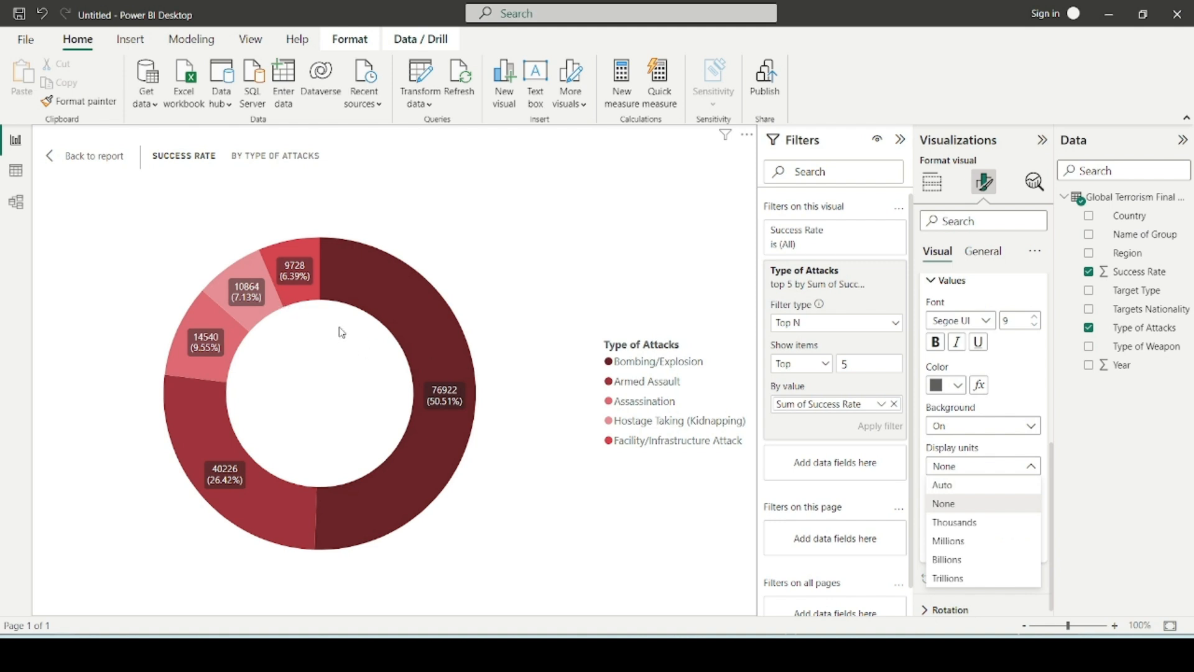
click(984, 465)
Return to the report page and widen the Success Rate by Type of Attacks chart.
scroll(983, 529, up, 4)
scroll(981, 537, up, 3)
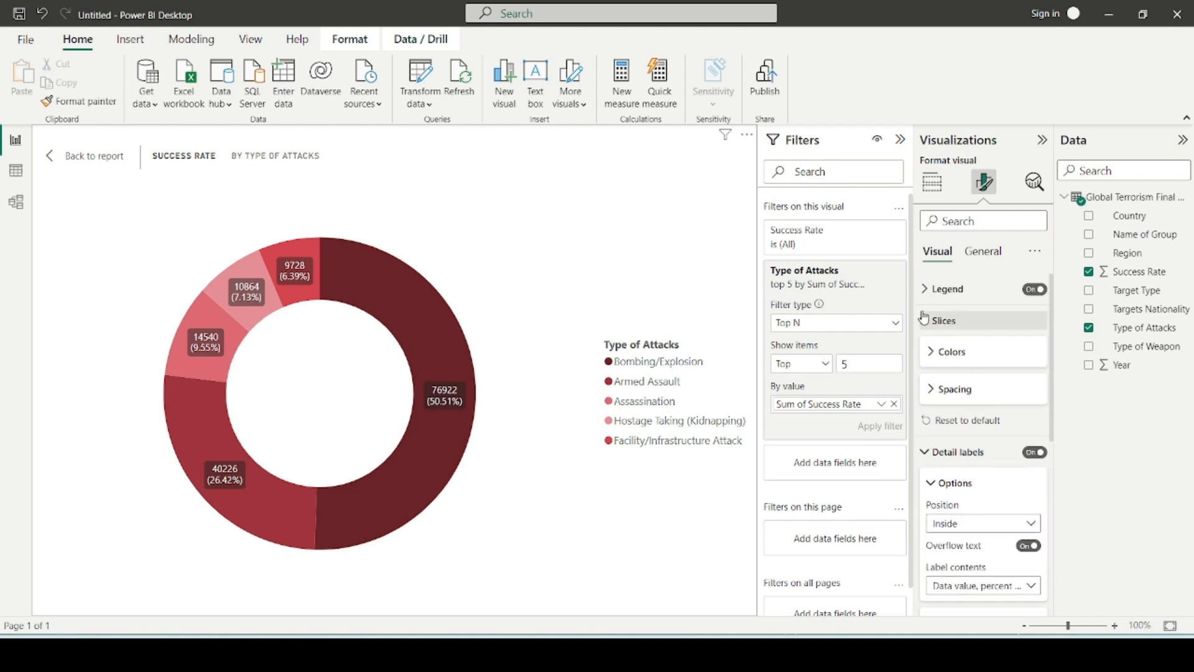
click(90, 155)
drag(193, 280, 300, 275)
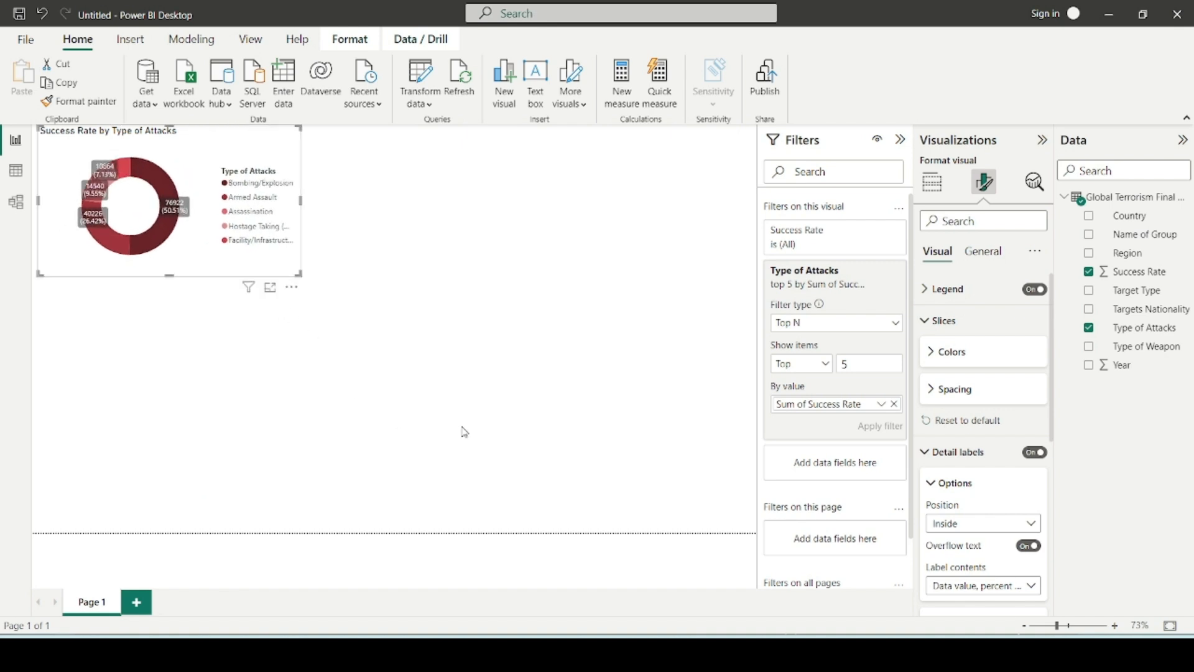
Check the next objective in the Objectives note and place a second donut chart to the right of the first one.
click(535, 653)
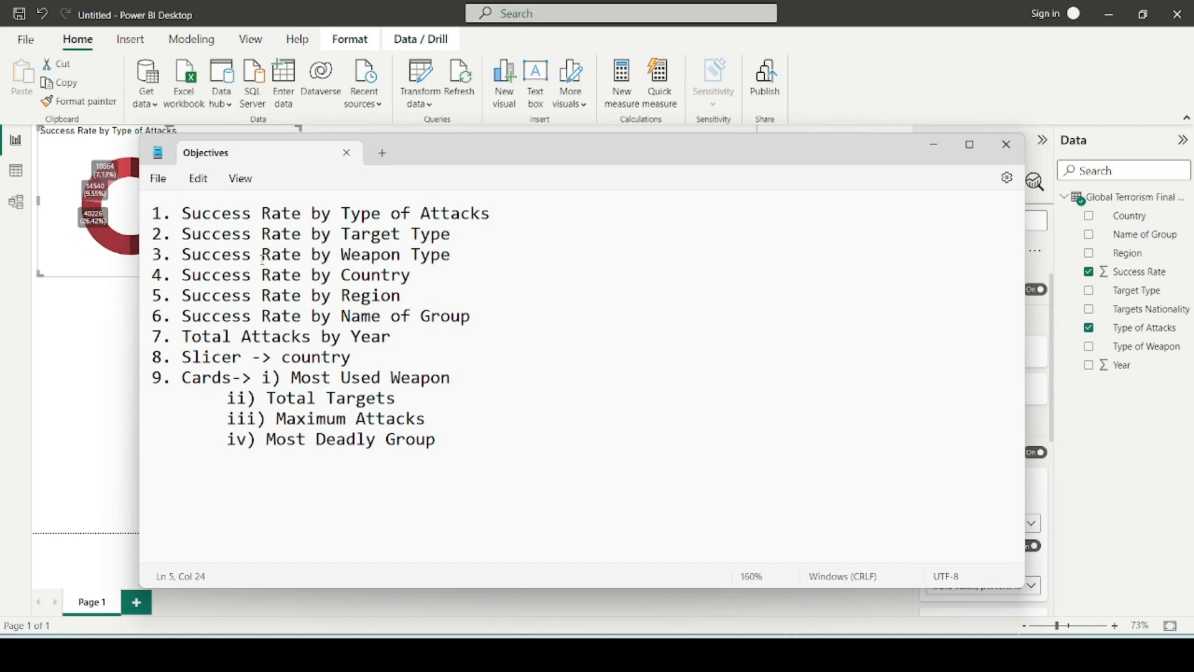
click(934, 151)
click(539, 299)
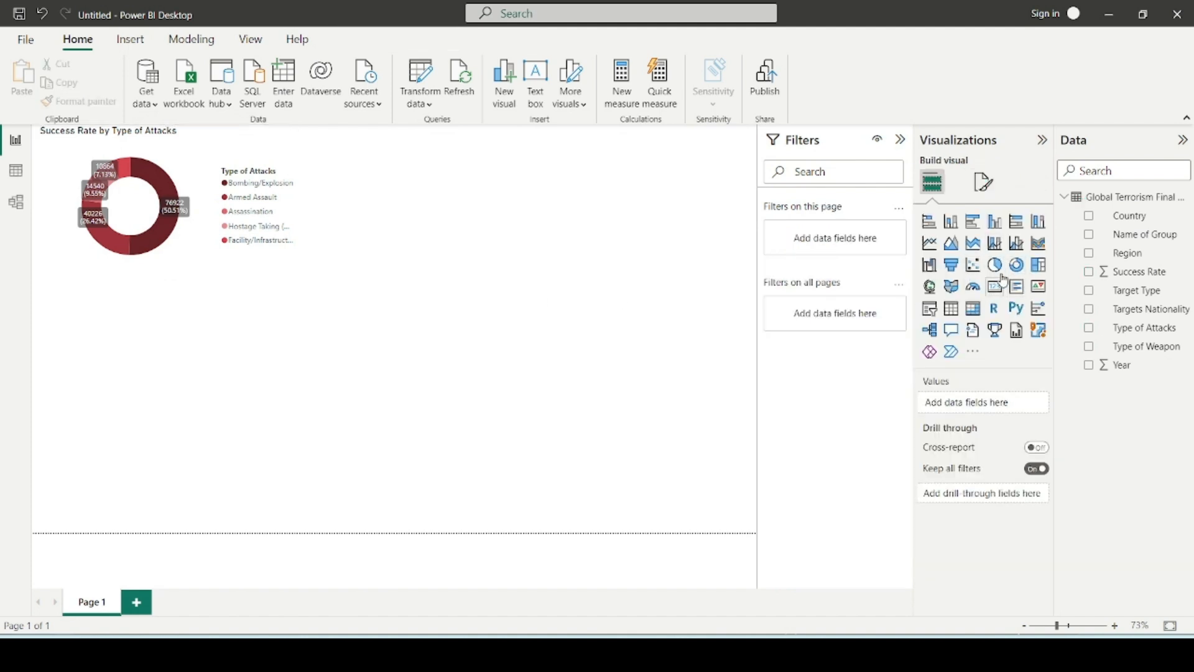
click(1016, 268)
drag(296, 367, 618, 252)
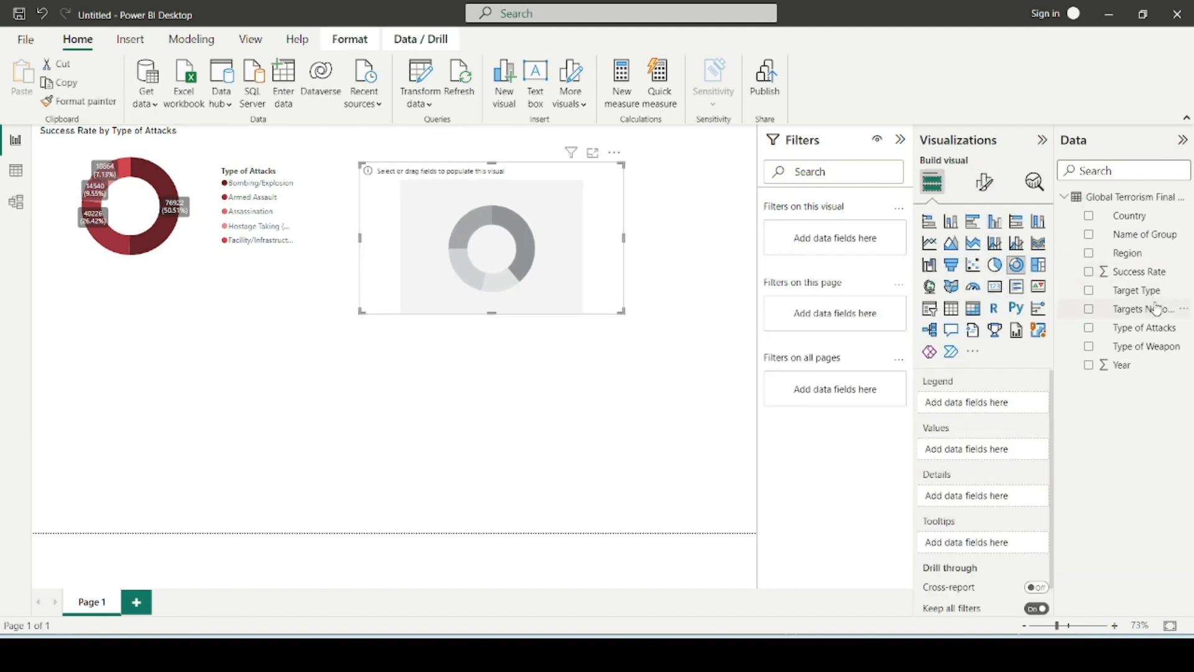
Assign Target Type as legend and Success Rate as values of the second donut chart and open it in focus mode.
drag(1138, 297, 1015, 401)
drag(1141, 273, 990, 457)
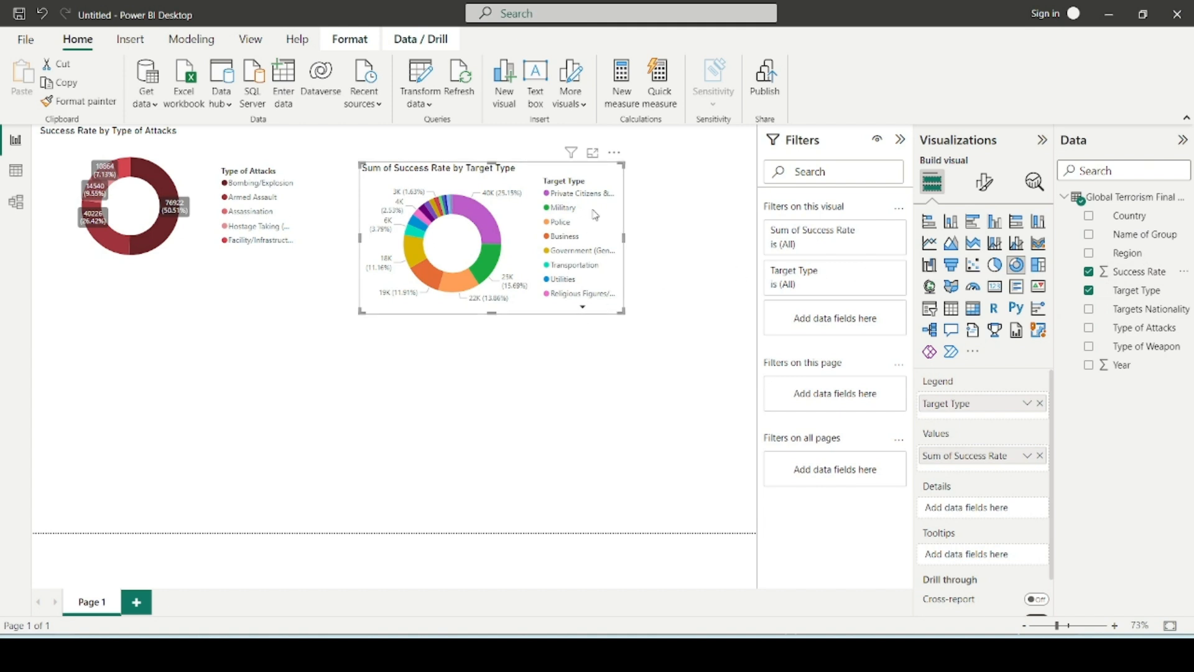
click(640, 162)
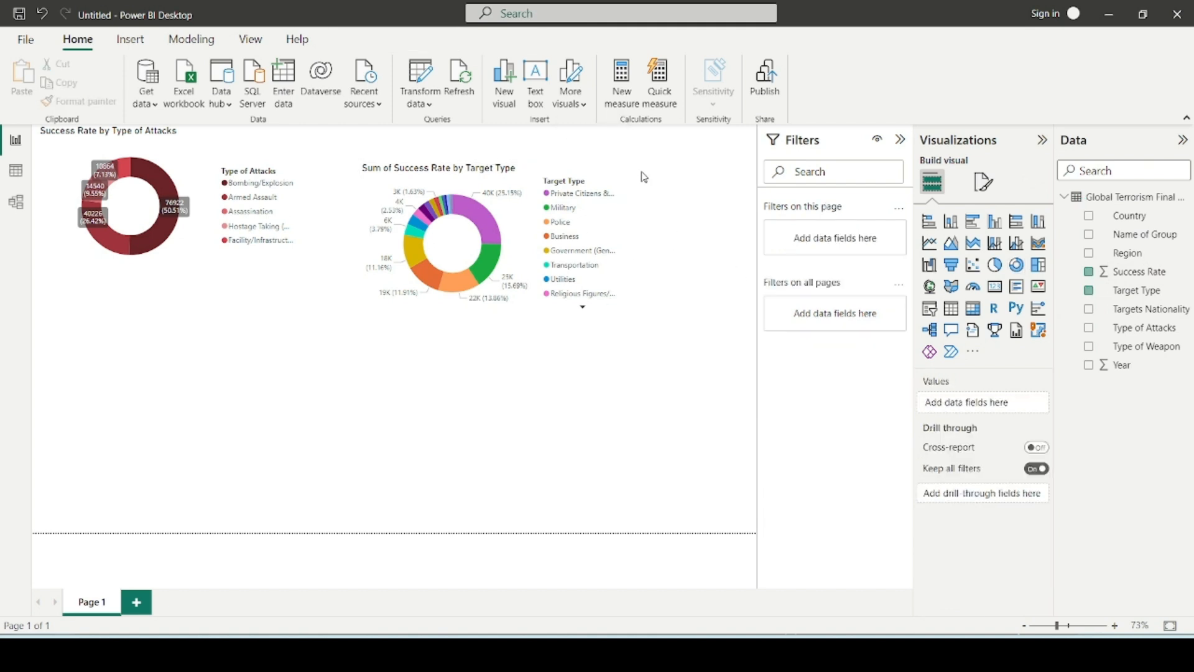
click(592, 153)
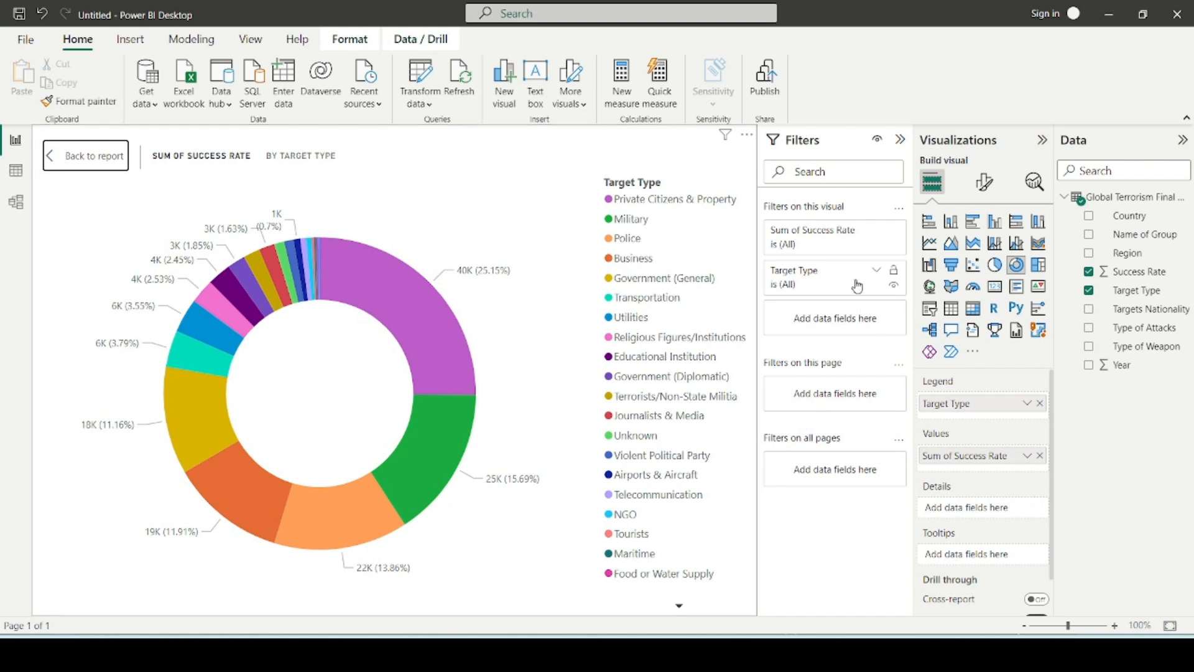
Filter the donut chart's Target Type to the Top 5 items by Sum of Success Rate.
click(876, 273)
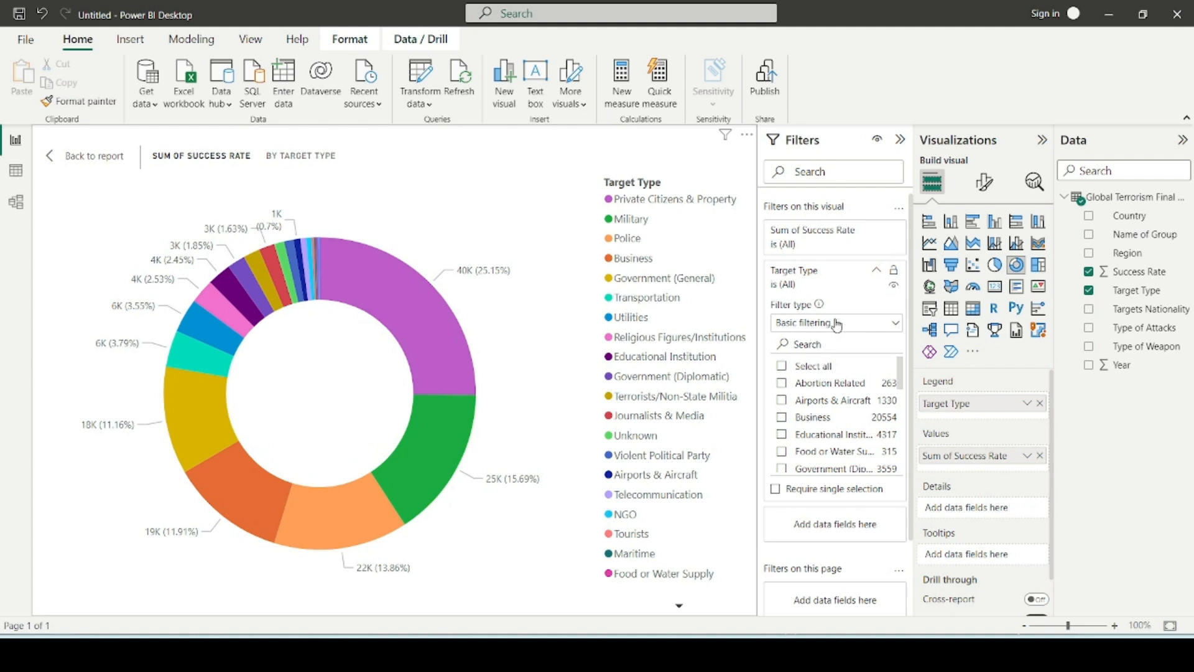
click(837, 324)
click(802, 381)
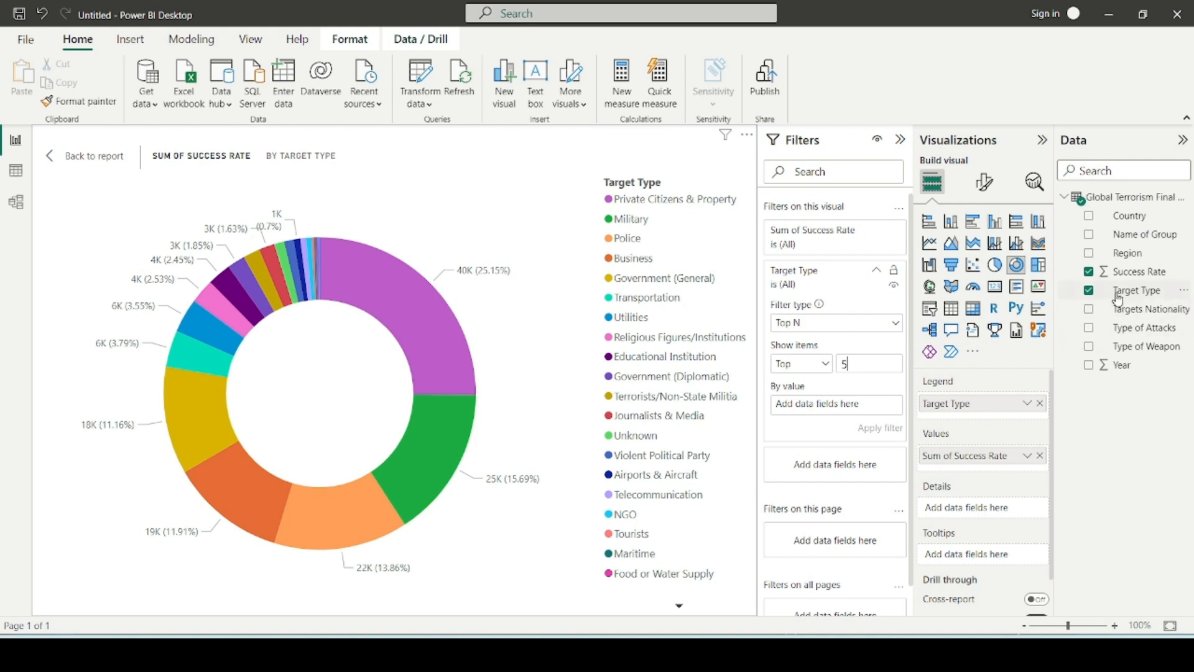
drag(1132, 272, 839, 407)
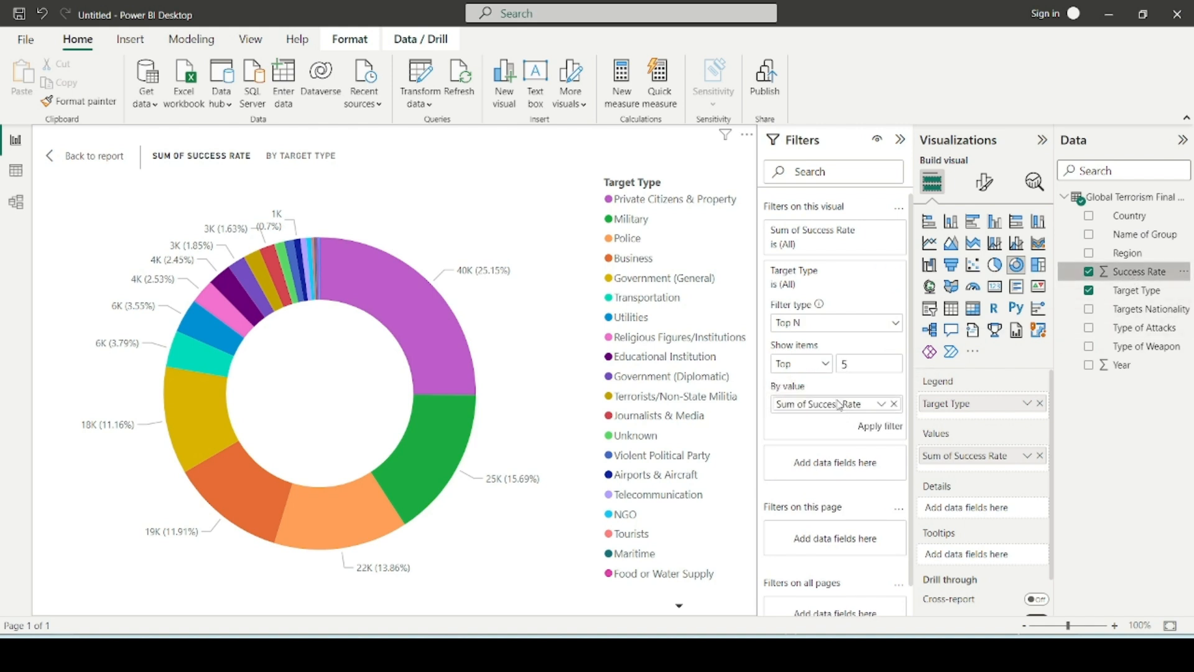
click(886, 428)
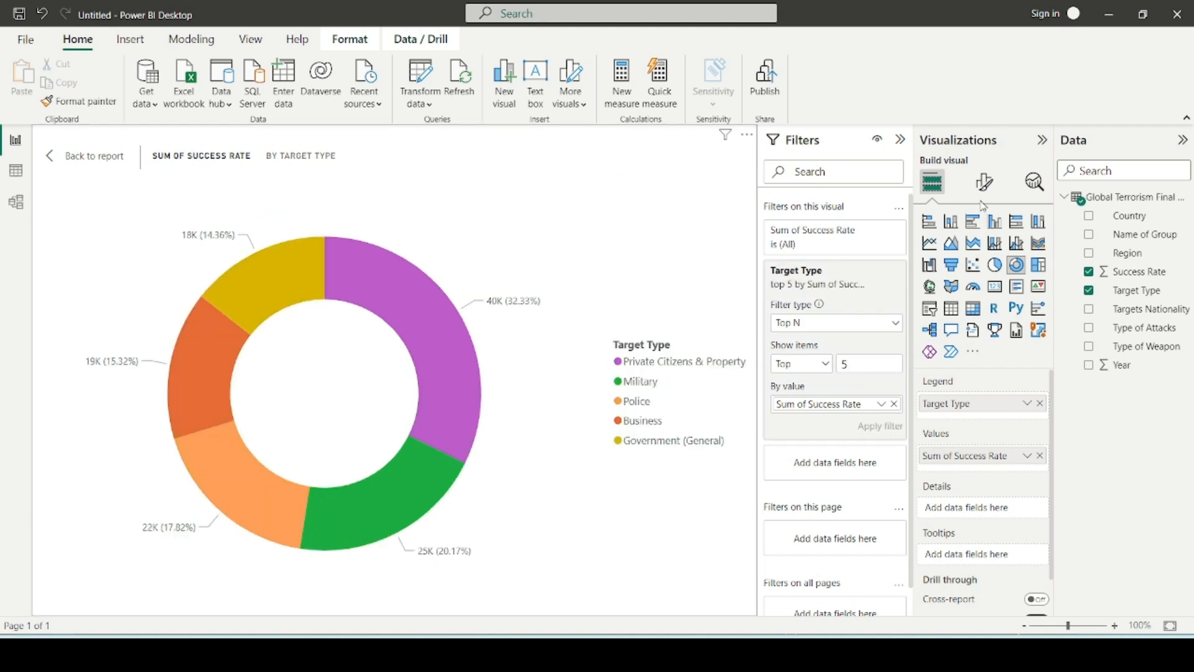
Color the Private Citizens & Property slice the darkest red and the Military slice bright red.
click(984, 182)
click(962, 331)
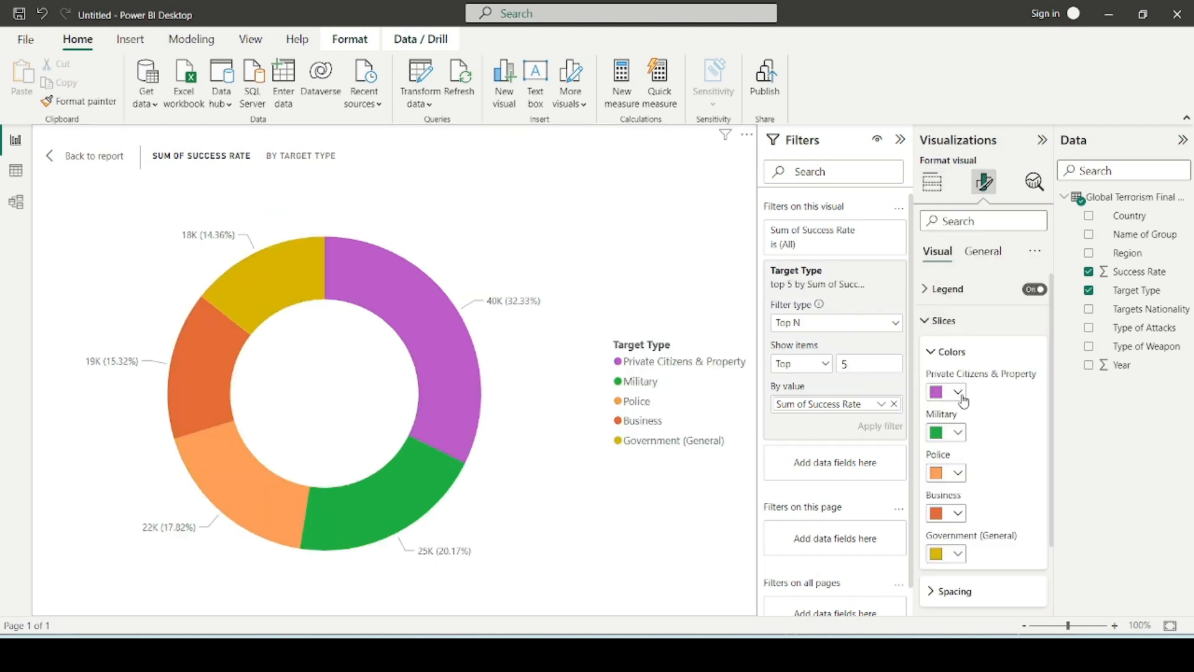
click(958, 392)
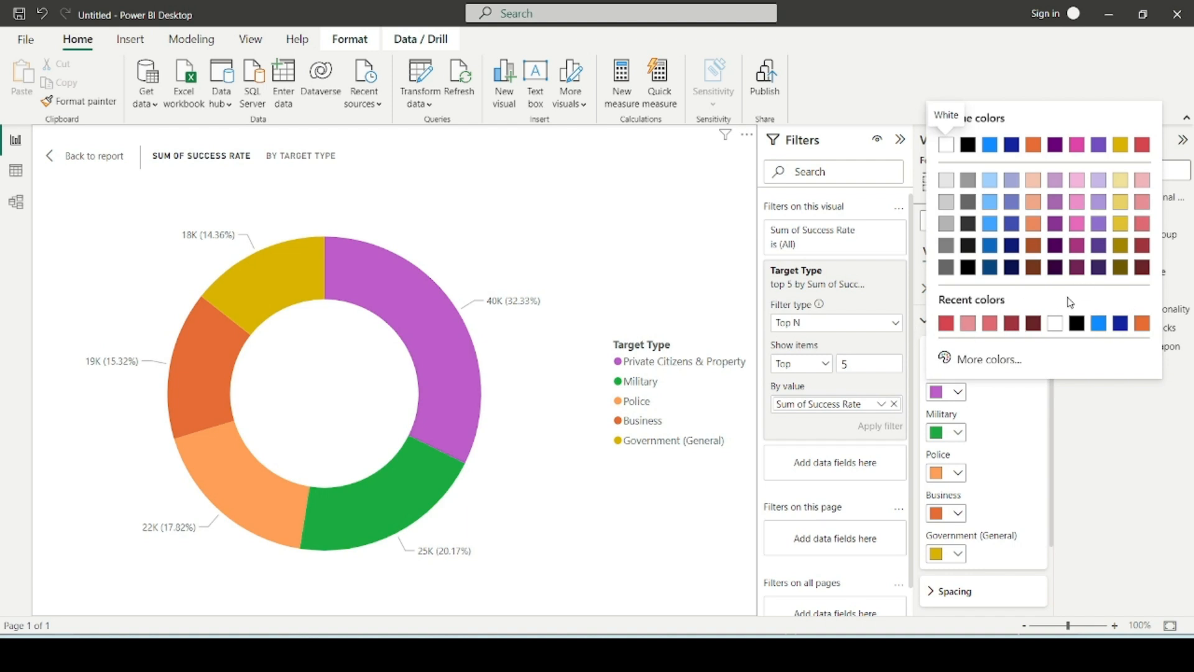
click(1032, 324)
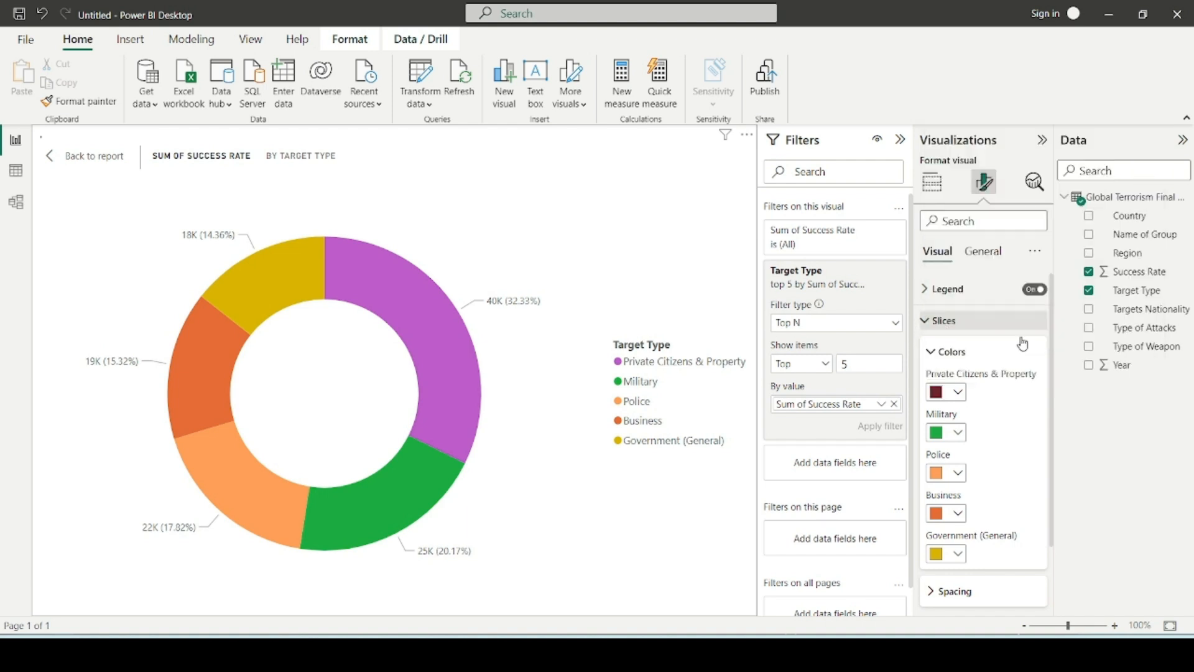
click(958, 393)
click(968, 323)
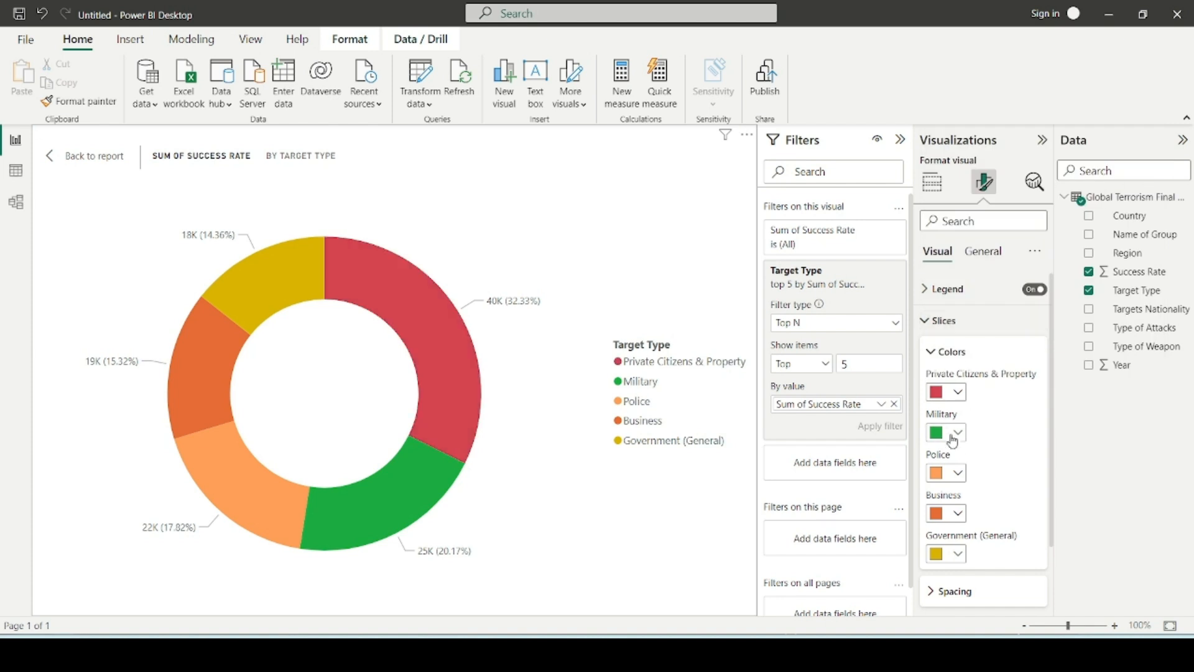
click(958, 392)
click(968, 328)
click(958, 431)
click(967, 363)
Color the Police slice light pinkish red, the Business slice medium light red and the Government (General) slice dark red.
click(959, 432)
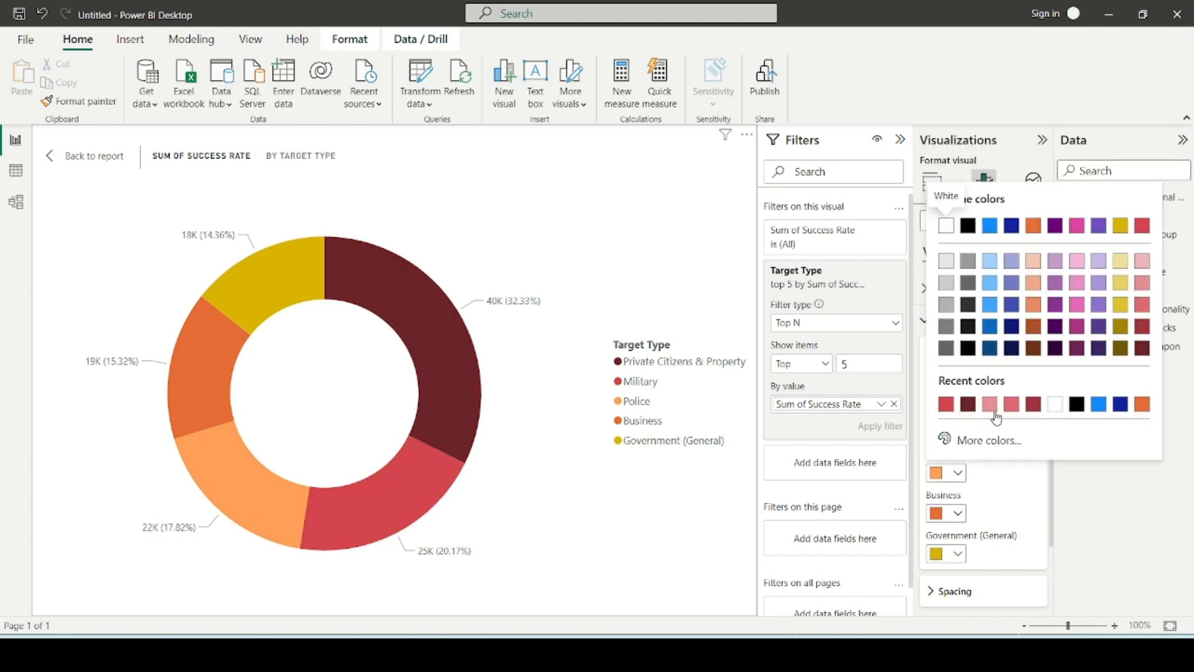
click(988, 411)
scroll(976, 478, down, 1)
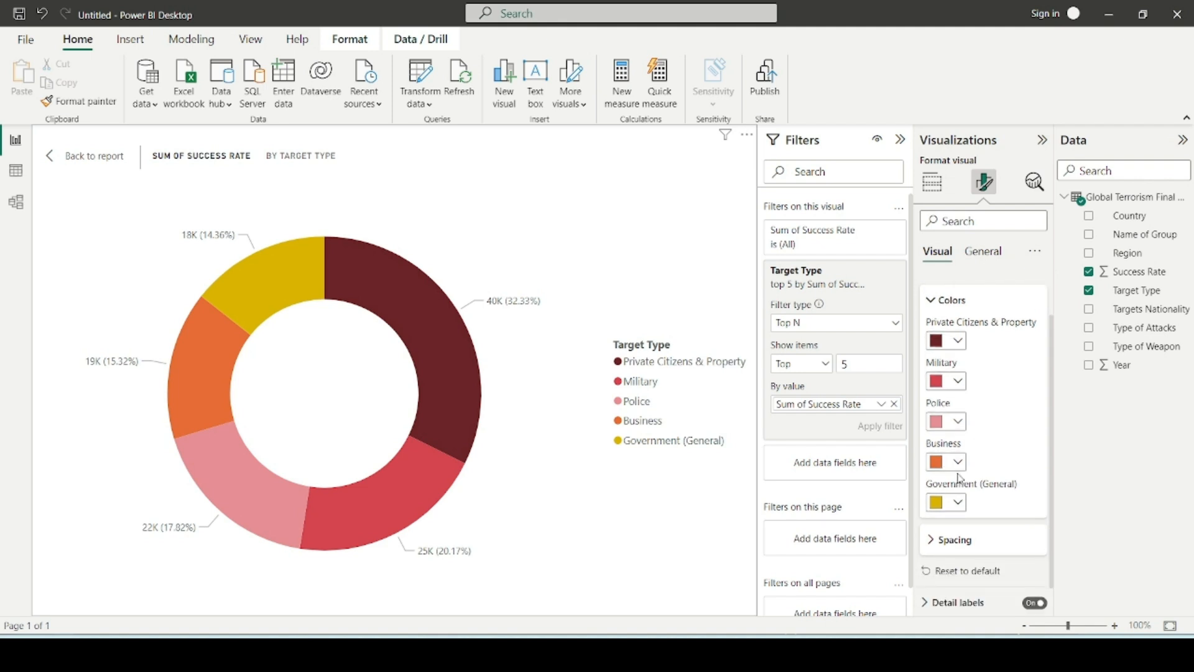
click(958, 461)
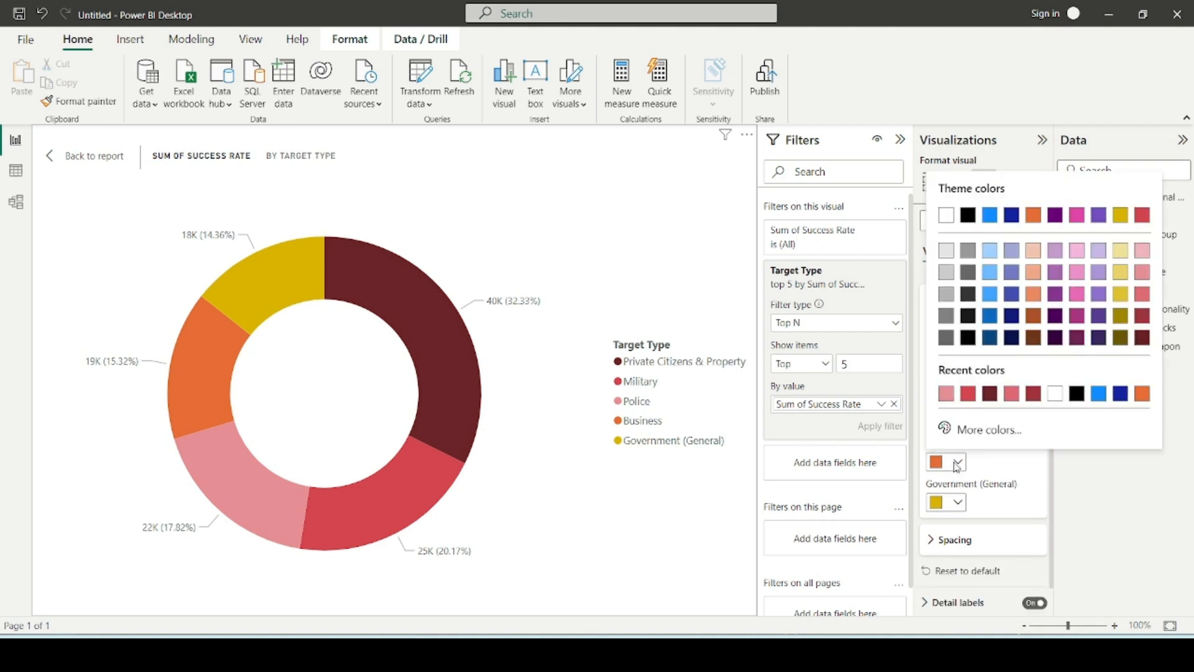
click(1010, 394)
click(947, 502)
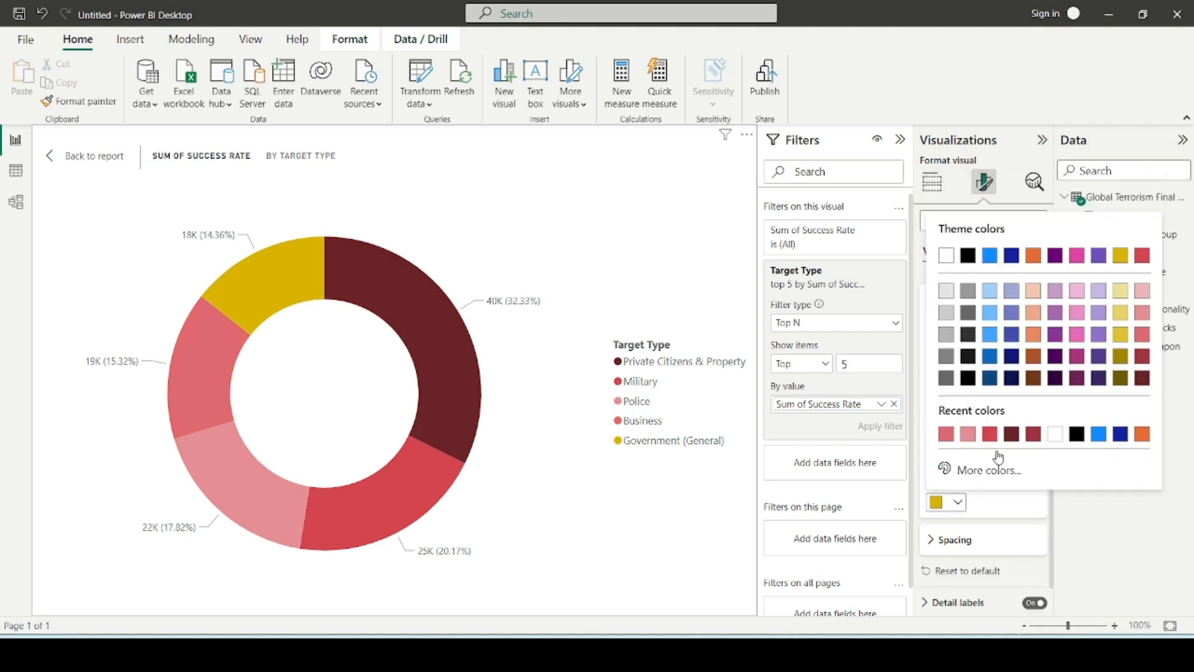
click(1033, 438)
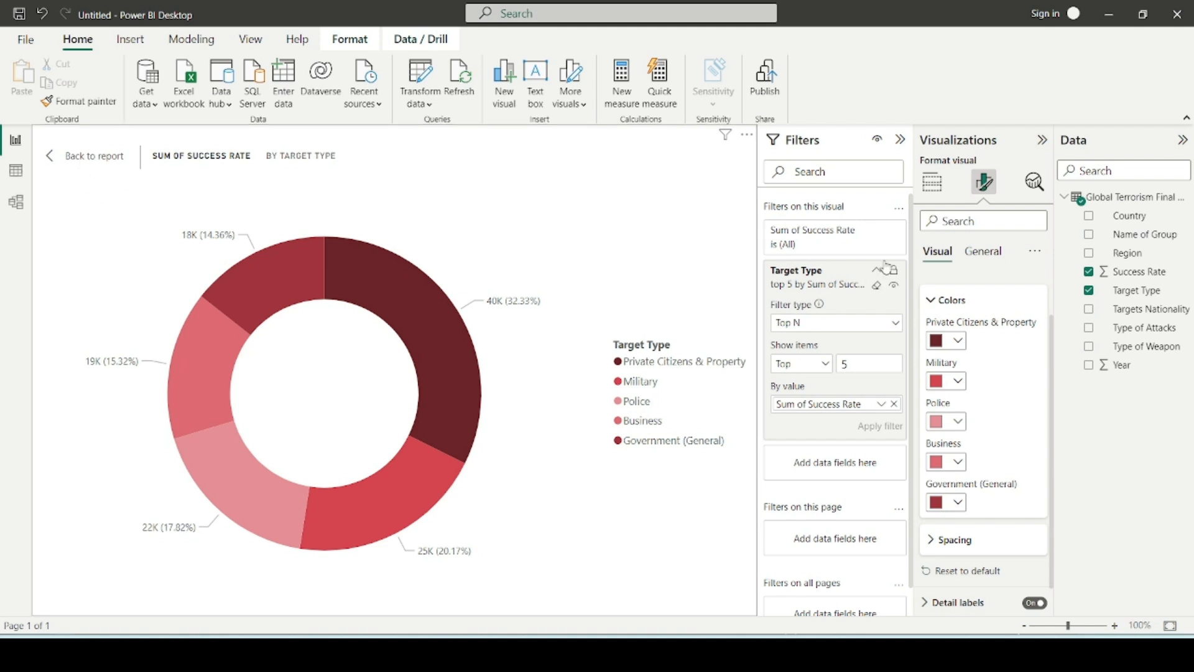
Set the position of the Target Type chart's detail labels to Inside.
click(983, 256)
click(936, 251)
scroll(1004, 455, down, 2)
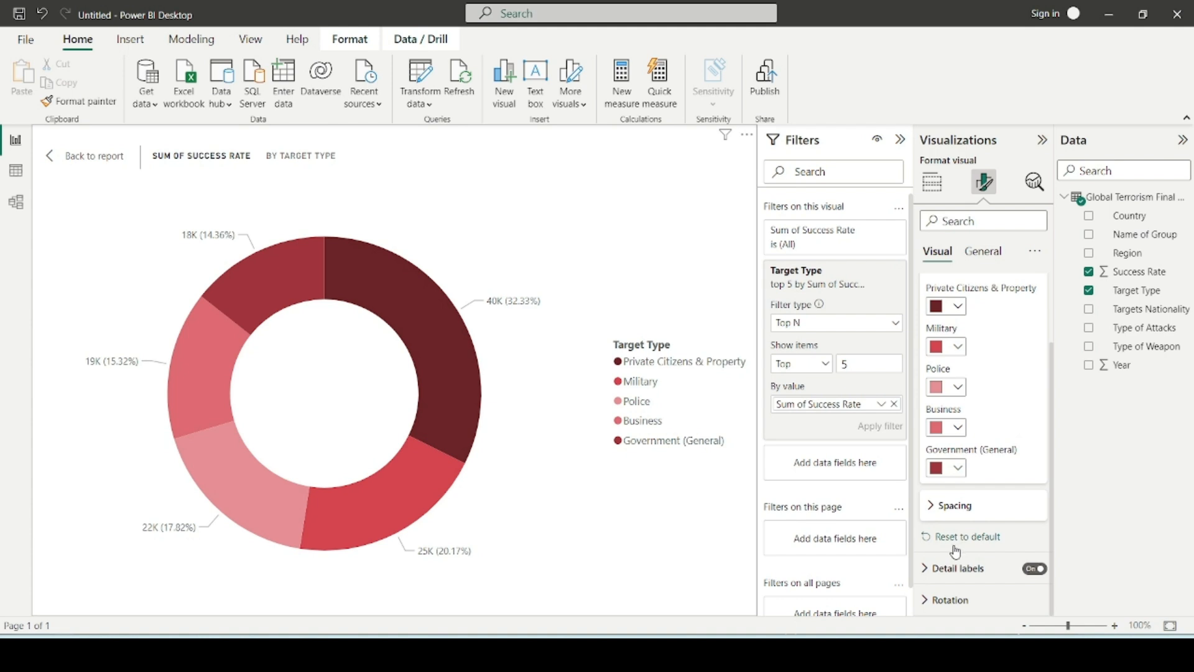
click(951, 567)
click(968, 437)
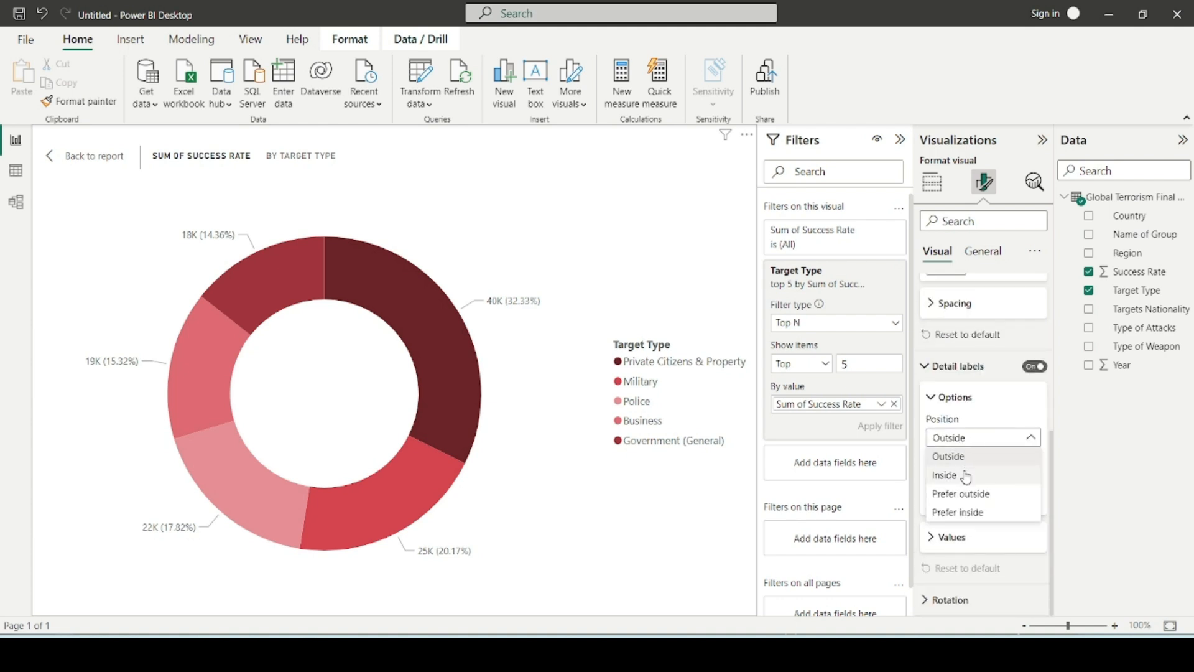
click(967, 473)
Turn the Target Type chart's detail label background On and set its label display units to None.
click(973, 535)
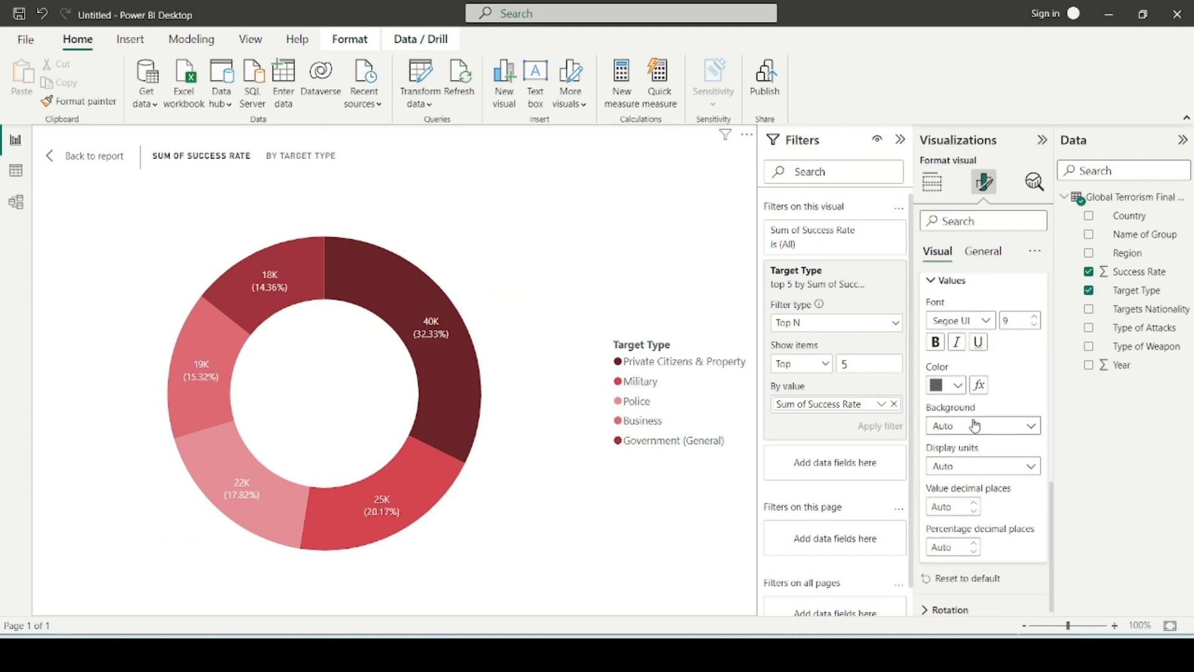
click(976, 425)
click(967, 463)
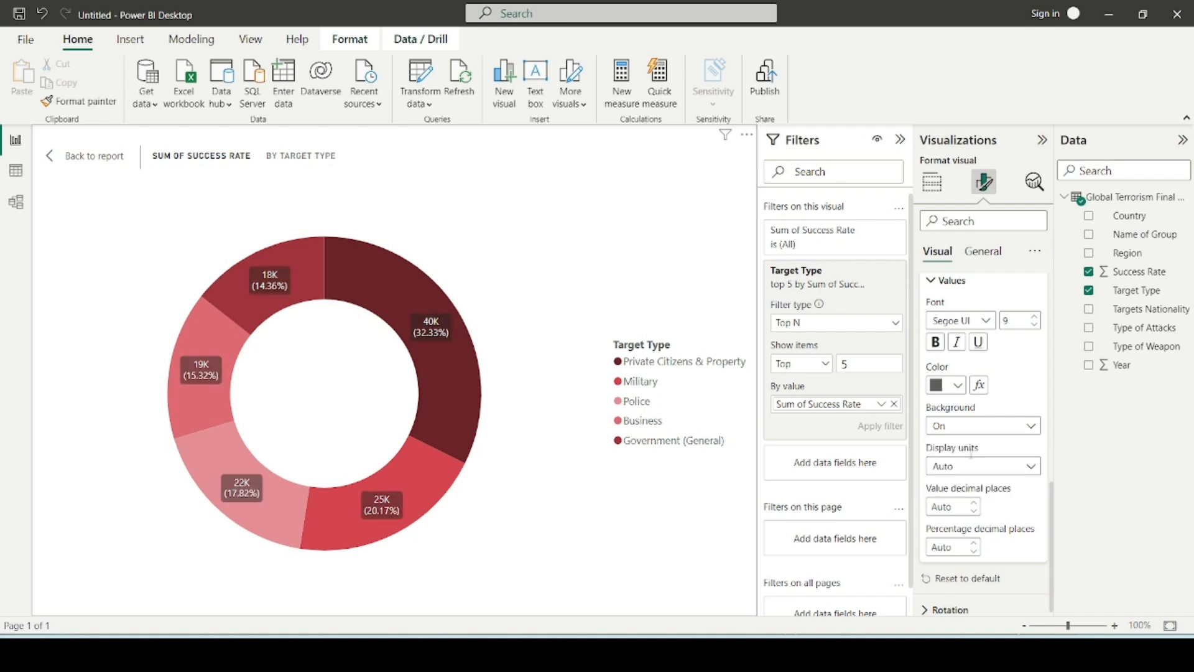
click(968, 471)
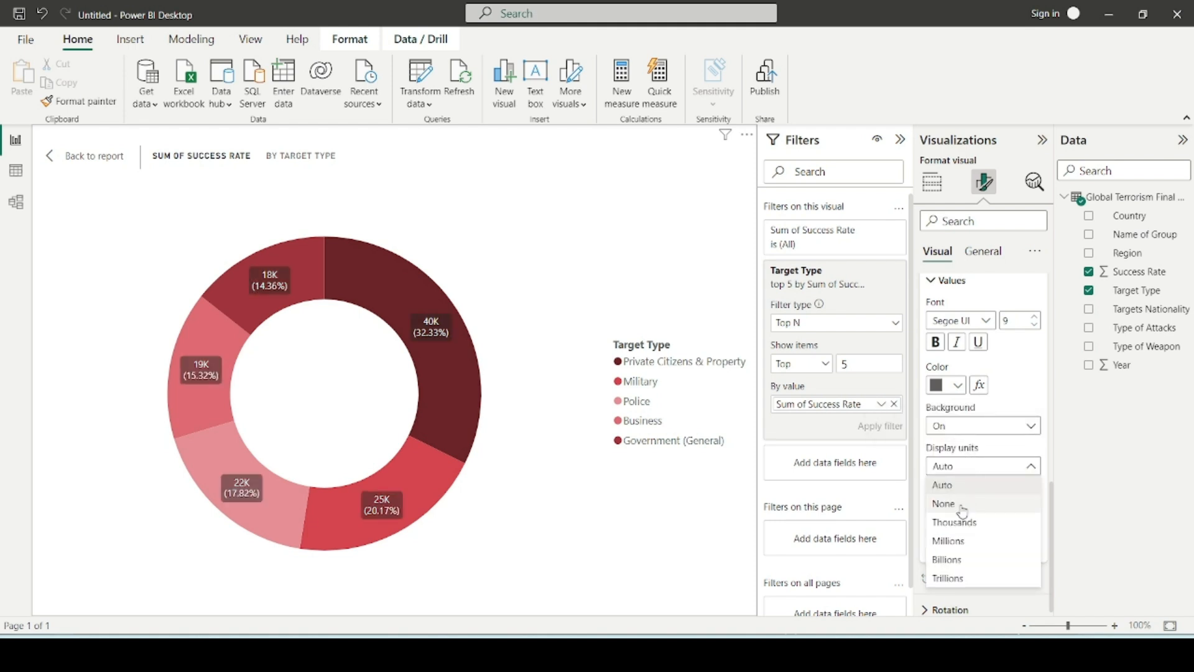
click(962, 509)
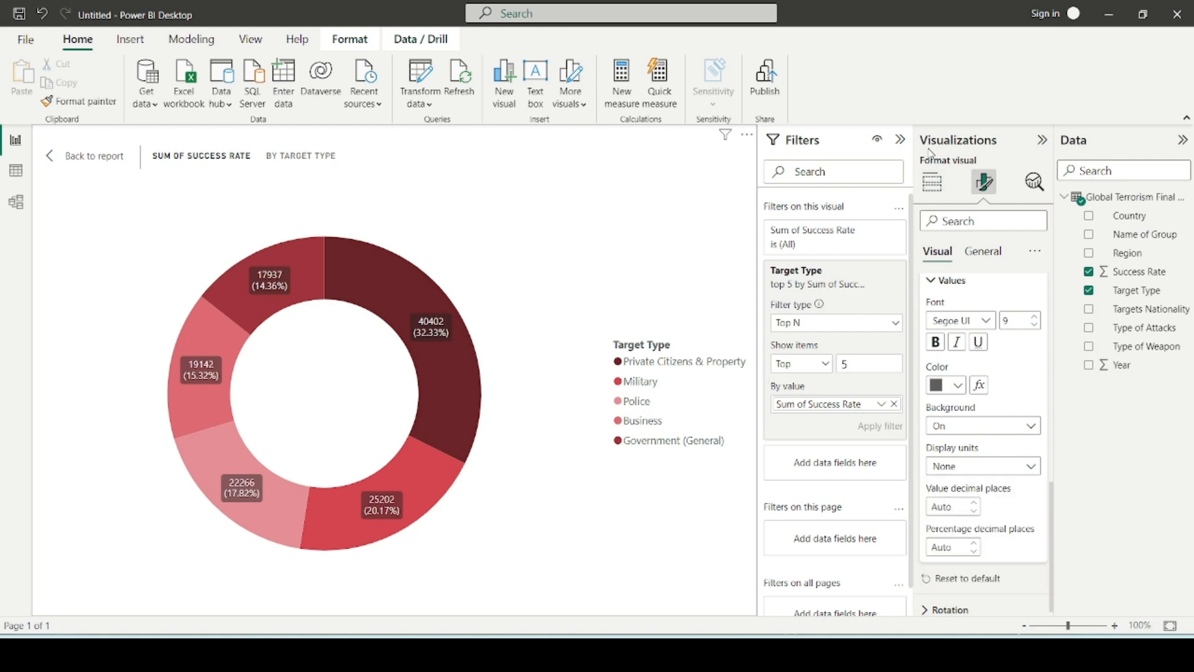
Rename the Sum of Success Rate value of the Target Type chart to Success Rate.
click(931, 182)
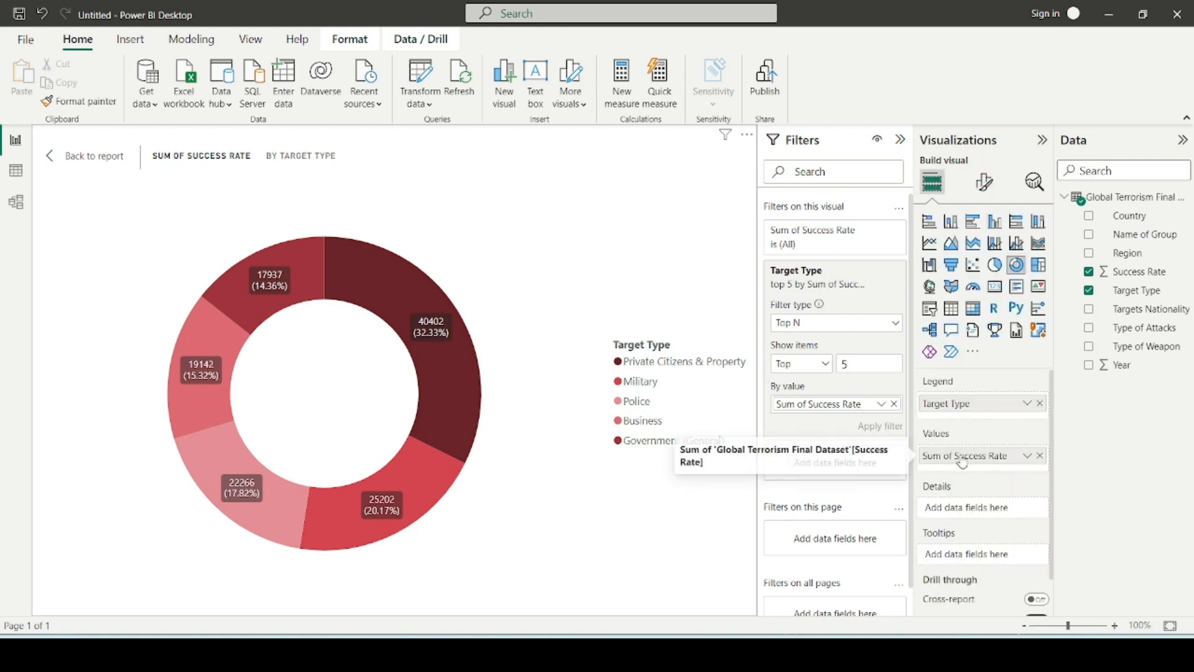
double_click(970, 456)
click(957, 455)
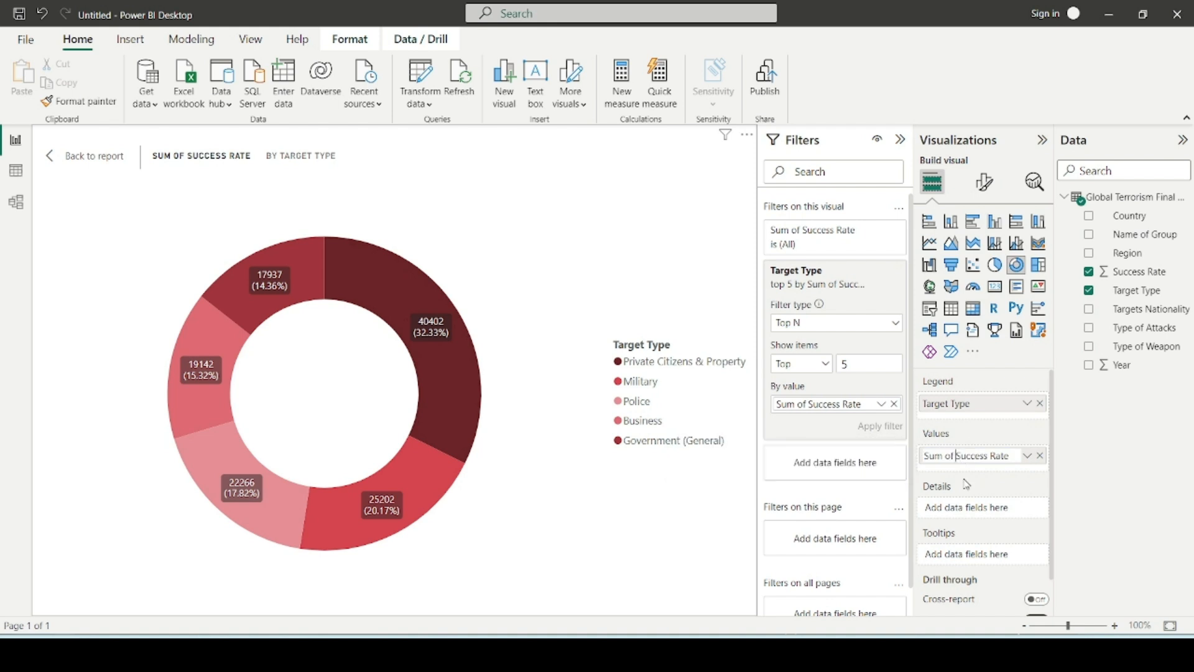
key(BackSpace)
key(BackSpace)
key(BackSpace)
key(BackSpace)
key(BackSpace)
key(BackSpace)
key(BackSpace)
key(Return)
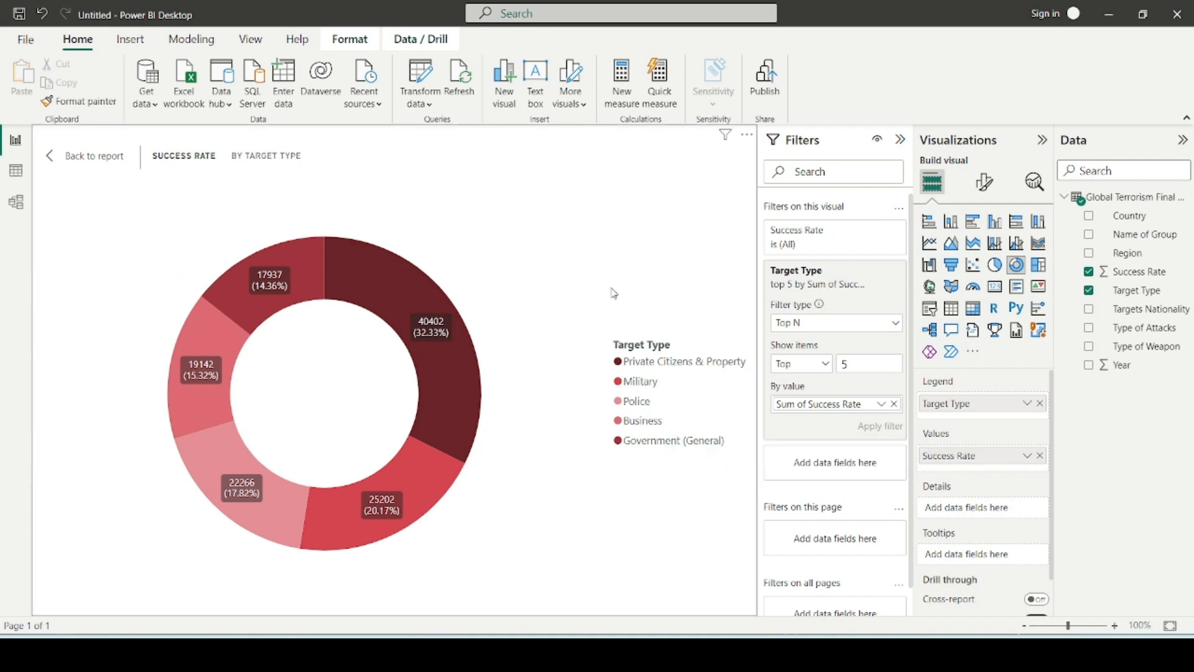
Return to the report page, shrink the Target Type chart and place it directly beside the Type of Attacks chart.
click(87, 156)
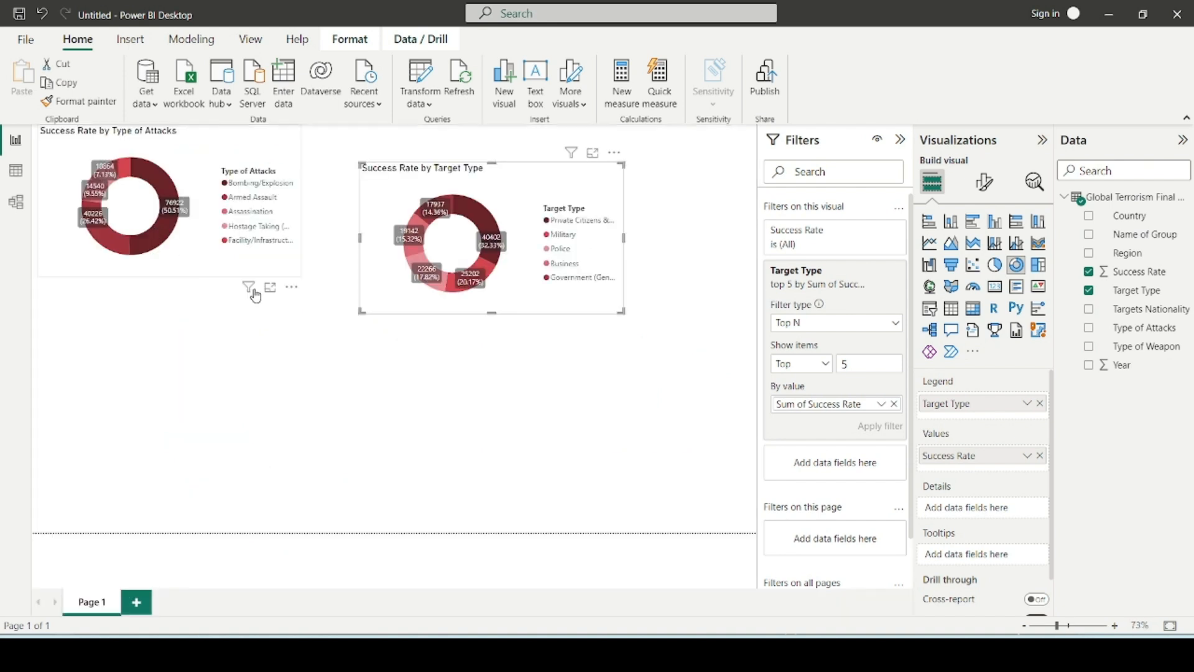
drag(621, 314, 618, 305)
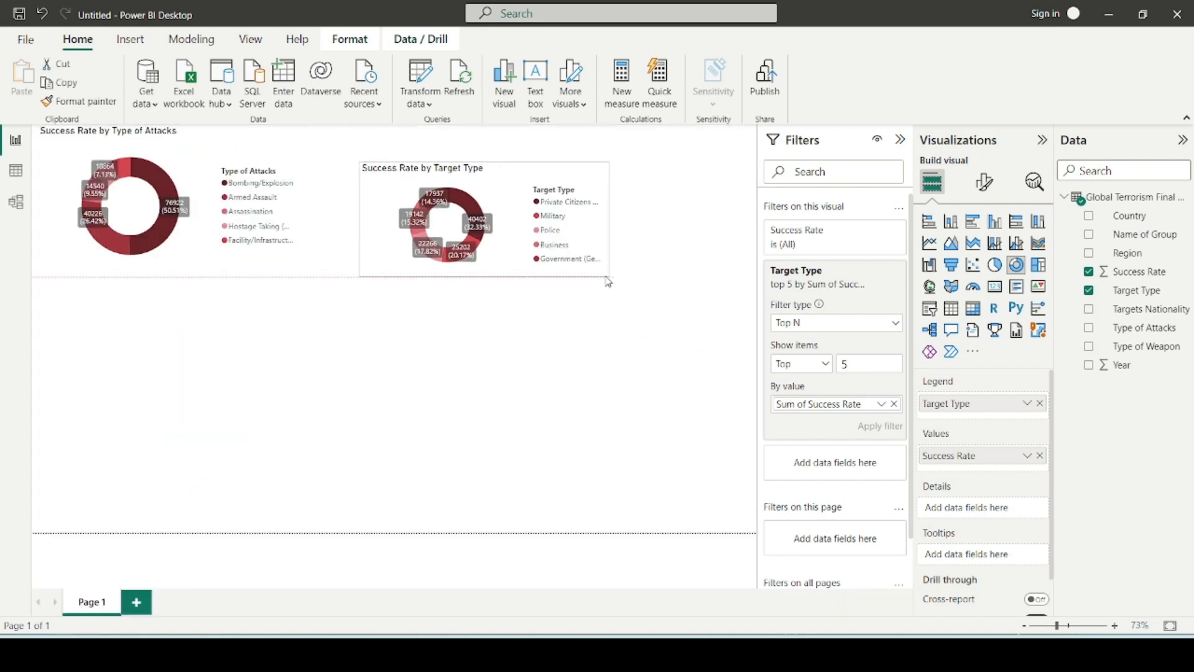
drag(531, 192, 471, 153)
click(459, 323)
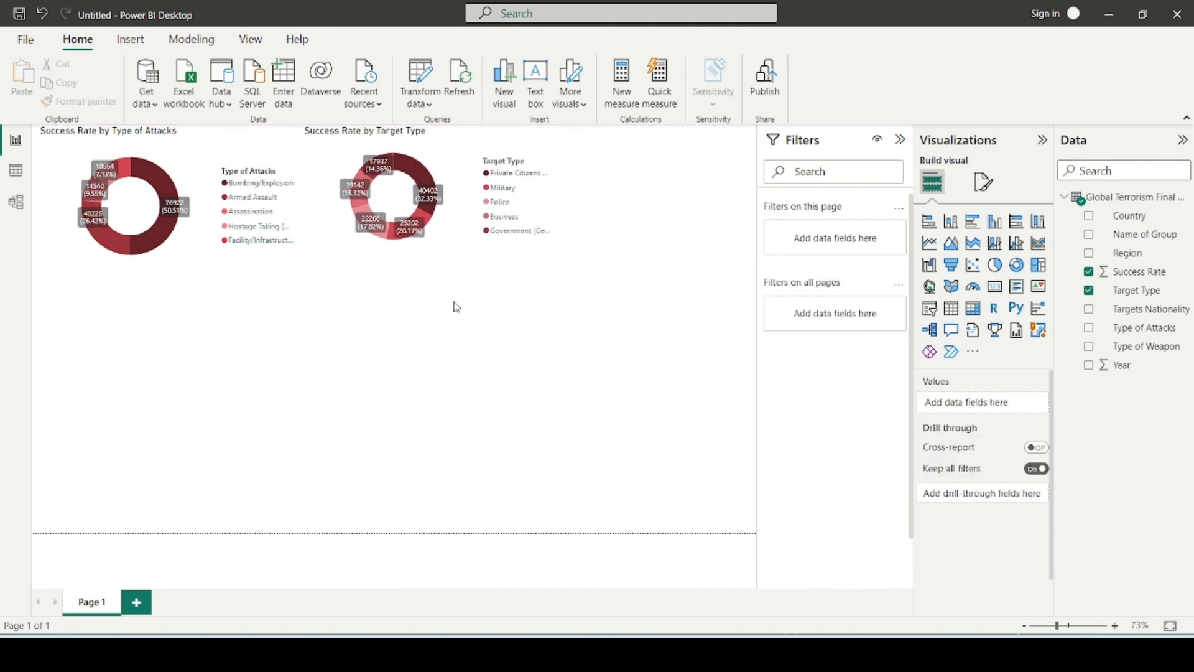
Reduce the height of the Success Rate by Type of Attacks chart to match the Target Type chart.
click(283, 266)
drag(299, 275, 293, 256)
click(352, 324)
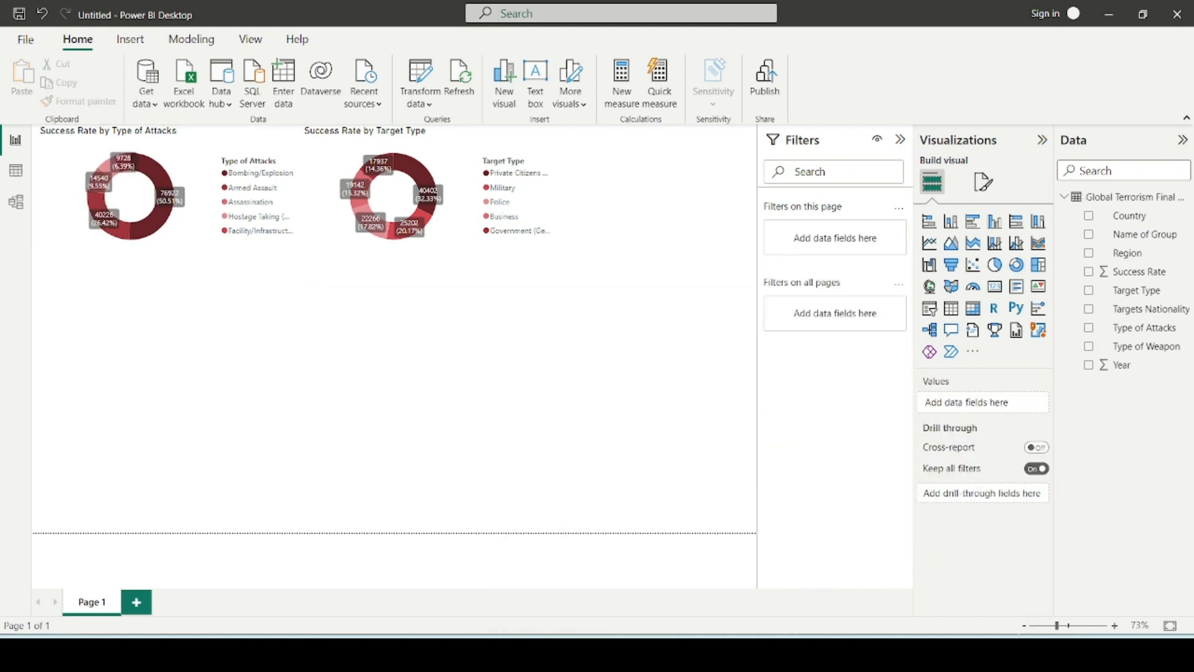
Check the third objective, Success Rate by Weapon Type, in the Objectives note and return to the report.
key(alt+Tab)
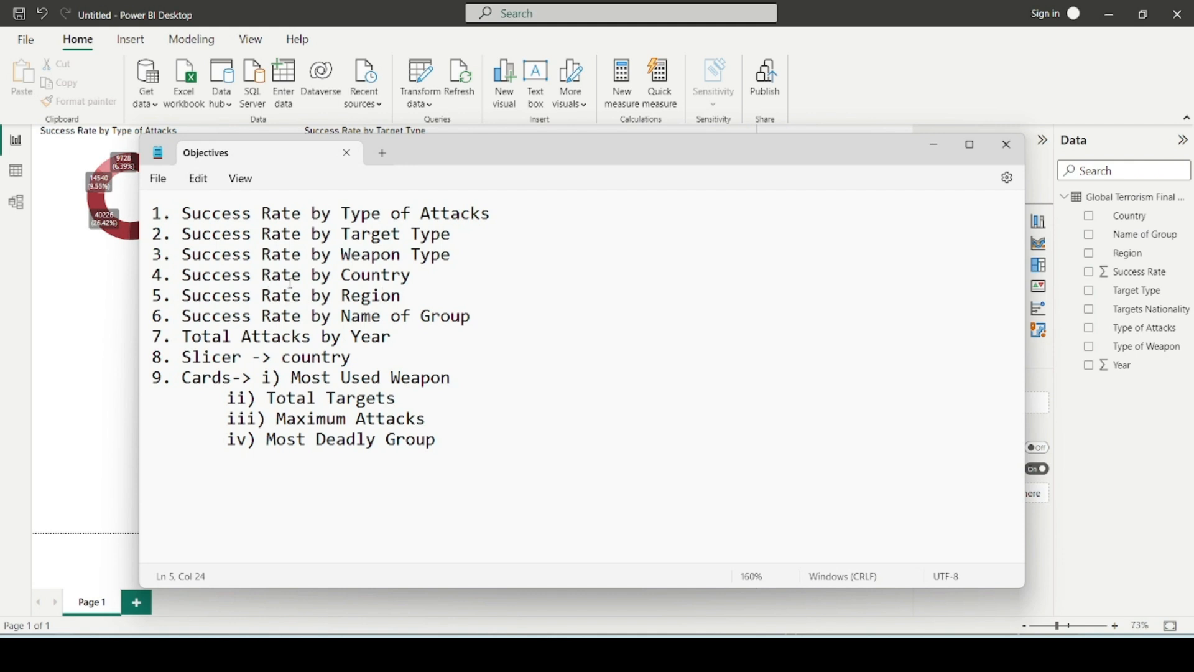
drag(183, 253, 484, 248)
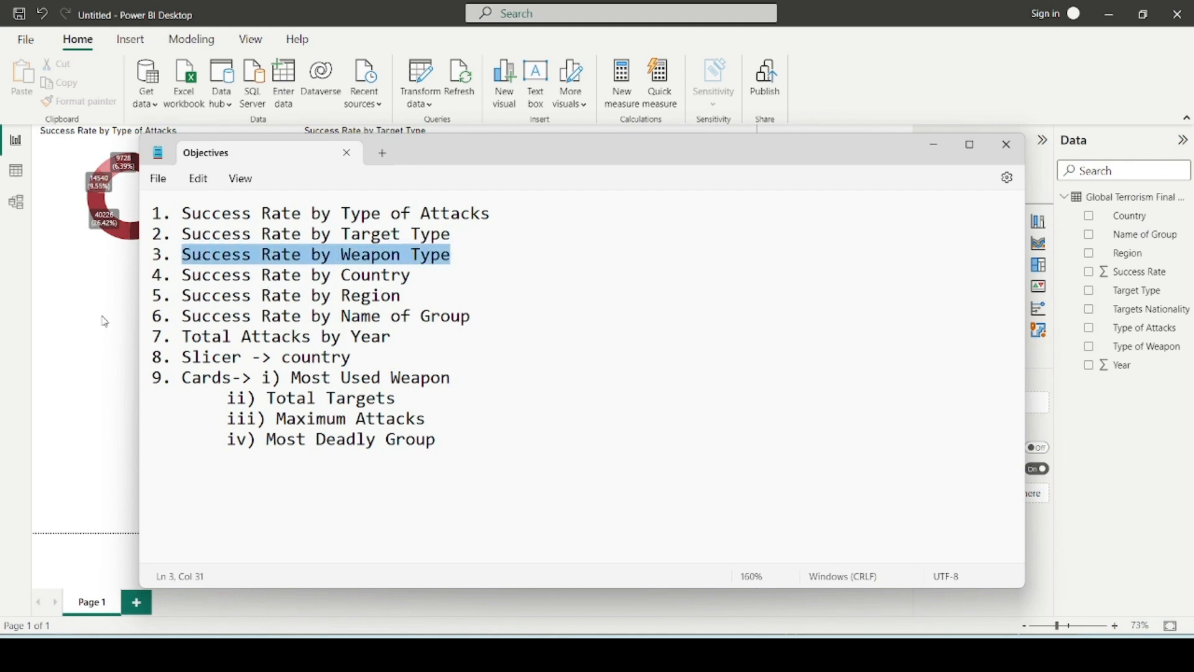
click(132, 323)
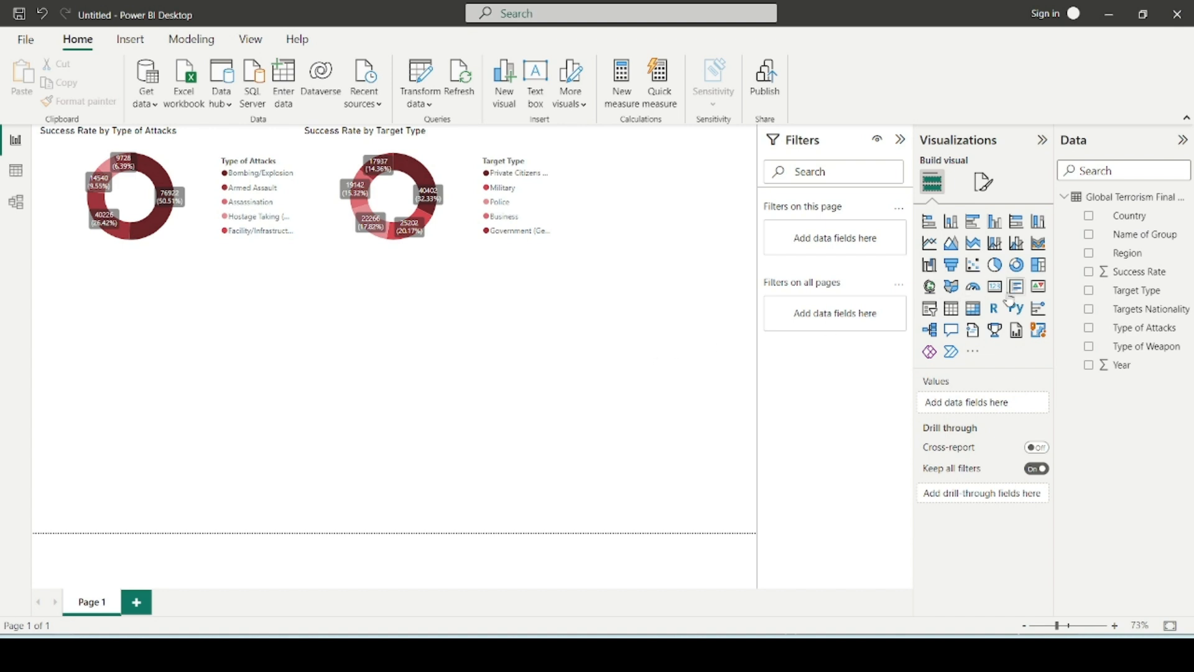
Add a third donut chart in focus mode with Type of Weapon as legend and Success Rate as values.
click(1017, 265)
drag(269, 357, 646, 338)
click(648, 241)
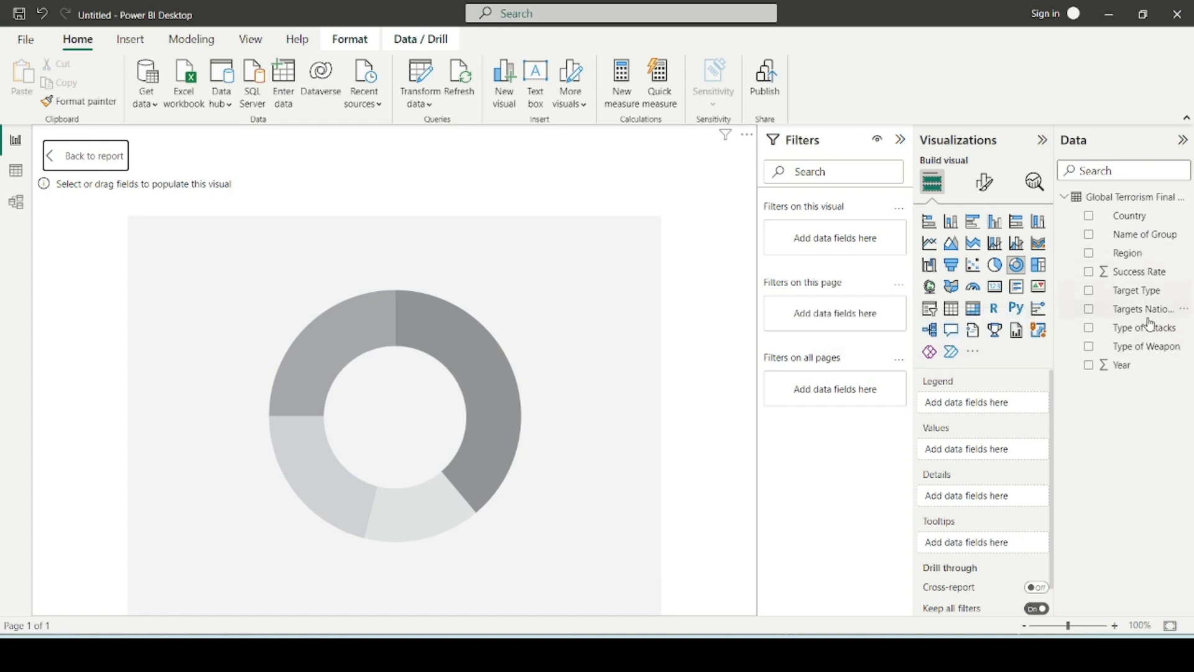
drag(1138, 353, 1002, 410)
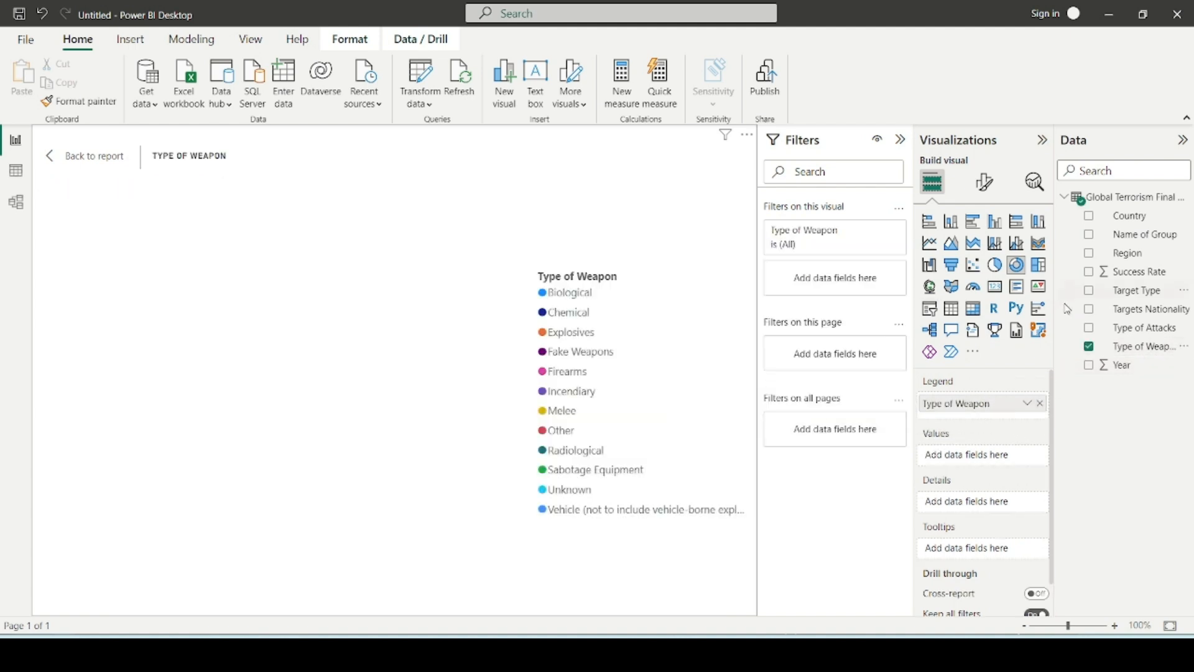
drag(1134, 272, 999, 462)
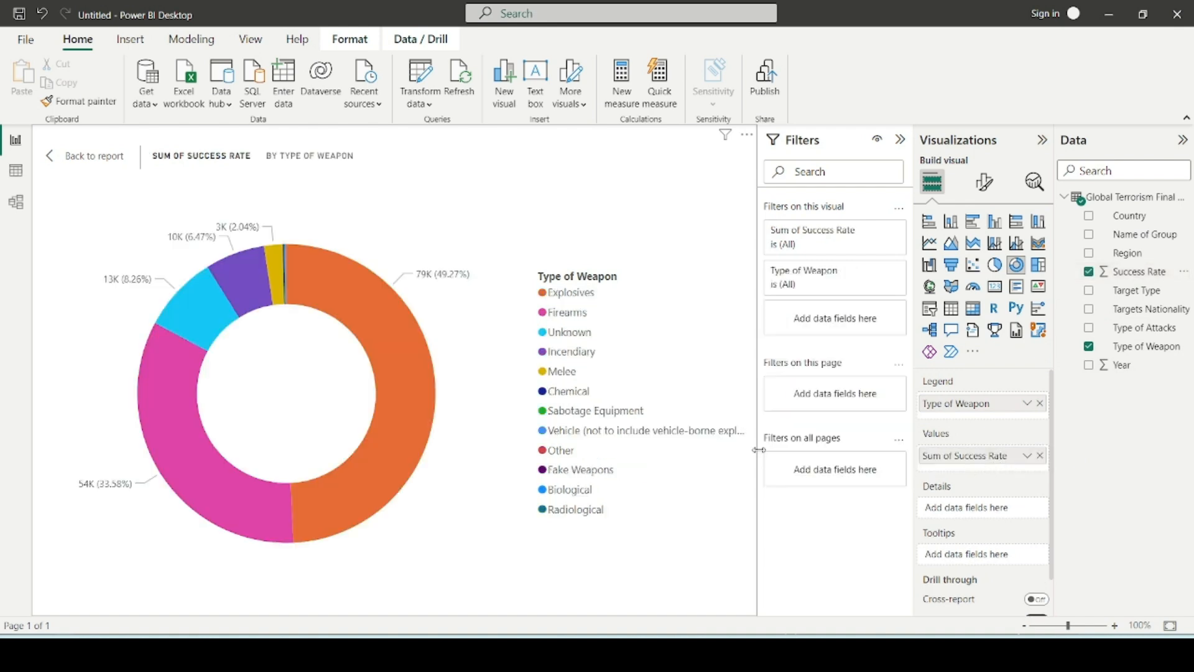
Filter the donut's Type of Weapon to the Top N 5 items by Sum of Success Rate.
click(871, 271)
click(825, 324)
click(809, 383)
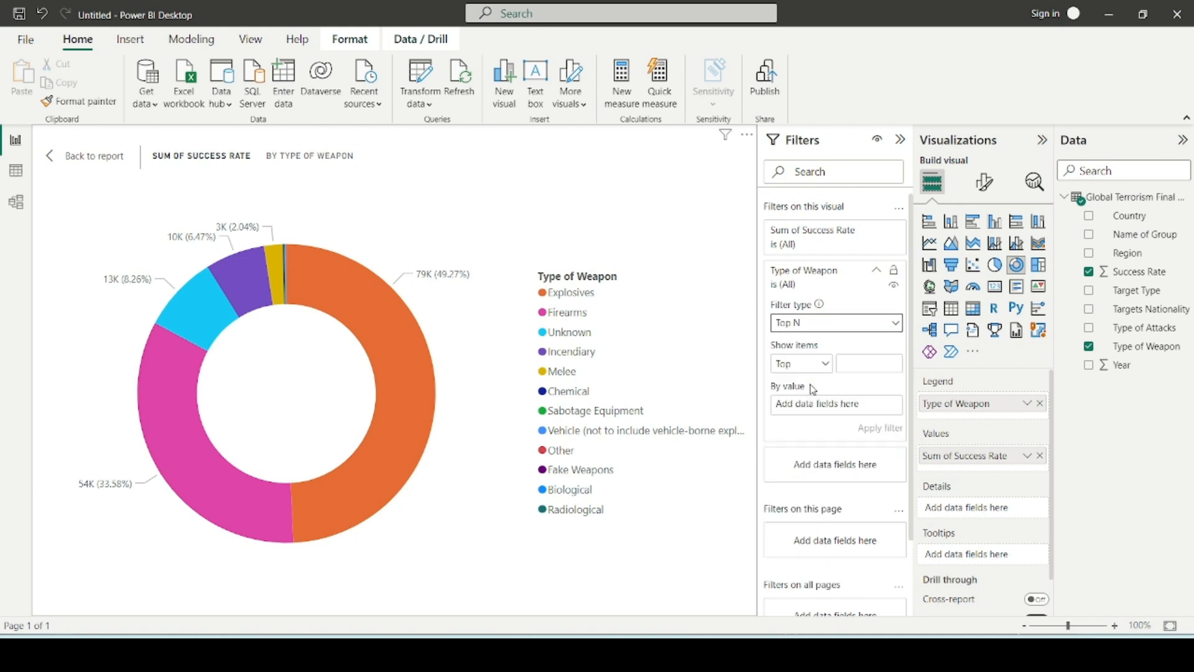
click(860, 363)
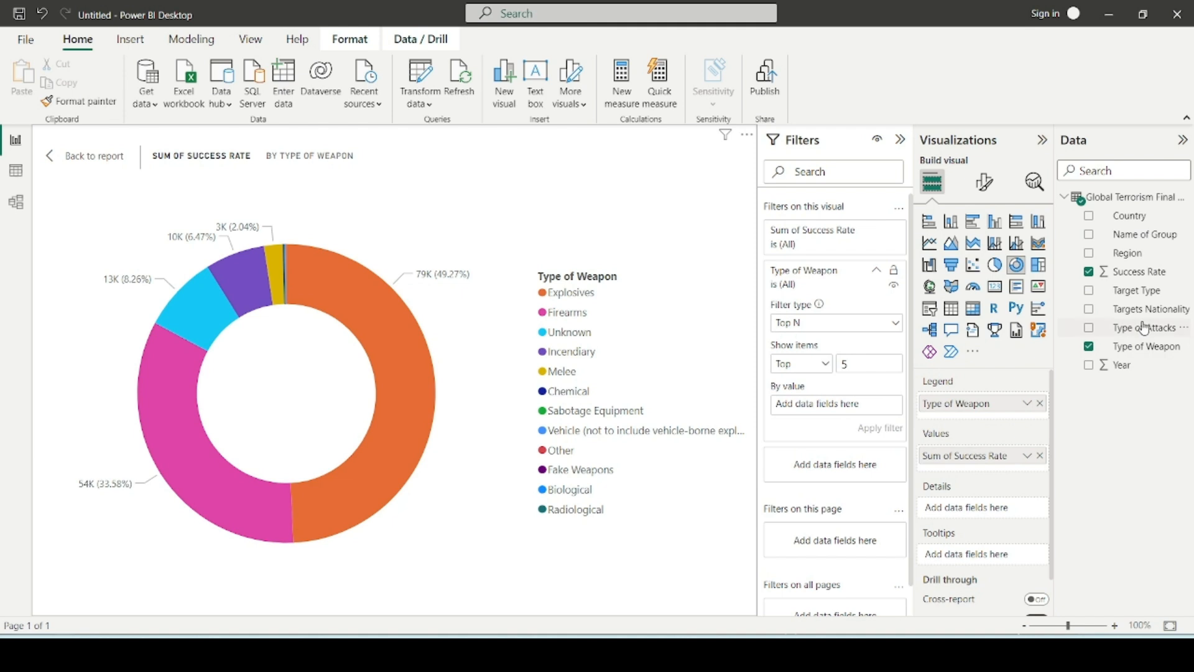
drag(1140, 271, 827, 405)
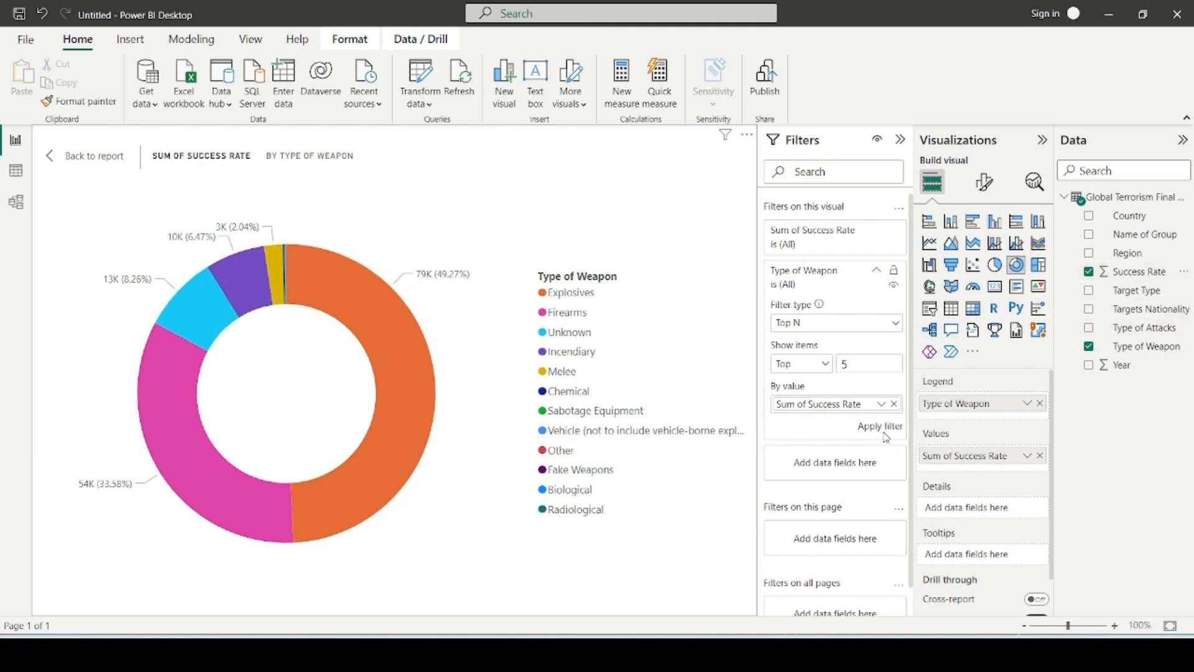
click(878, 435)
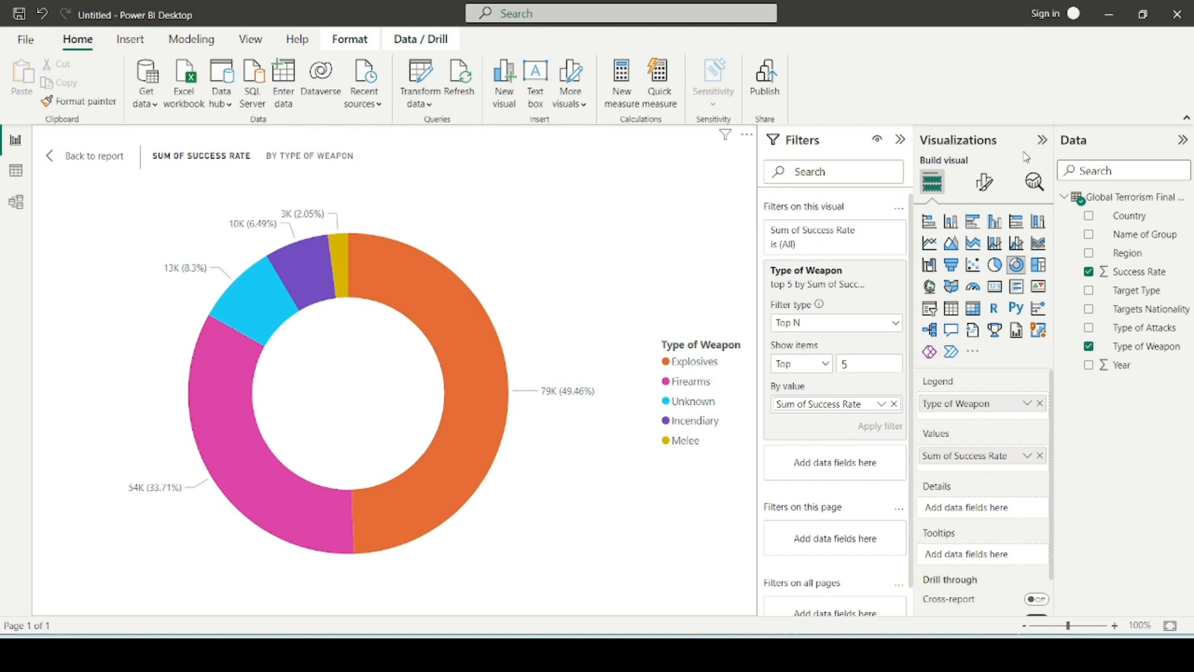
Recolor the slices in recent reds: dark red Explosives, rose Firearms, light pink Unknown, bright red Incendiary and darkest maroon Melee.
click(984, 182)
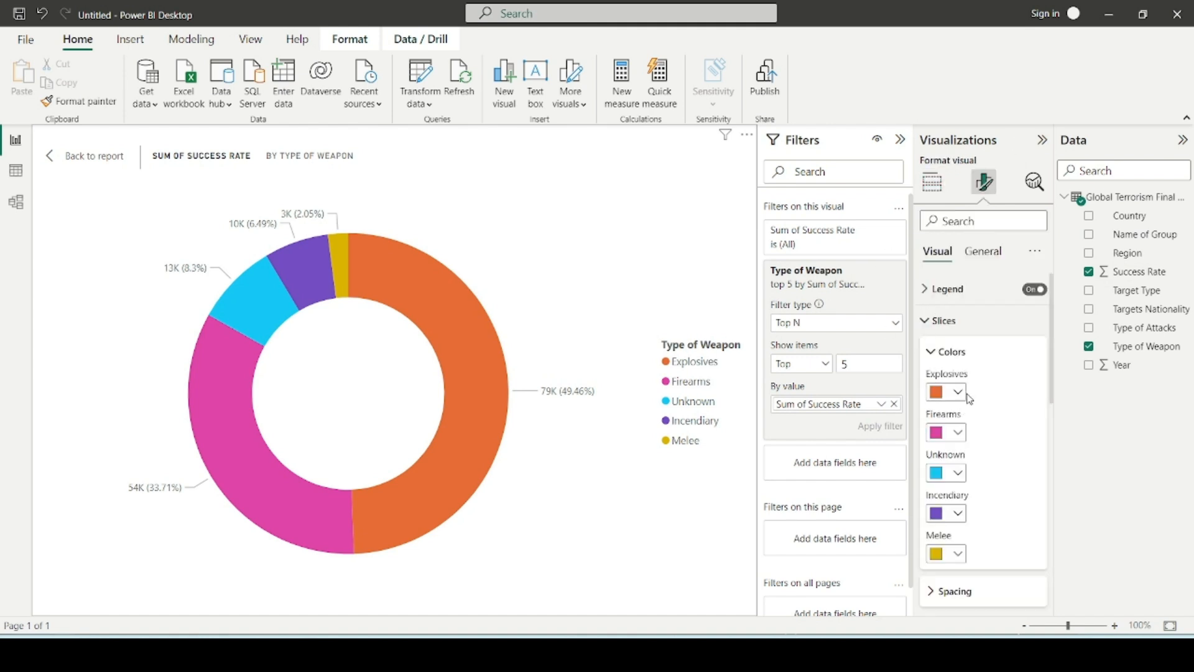
click(952, 393)
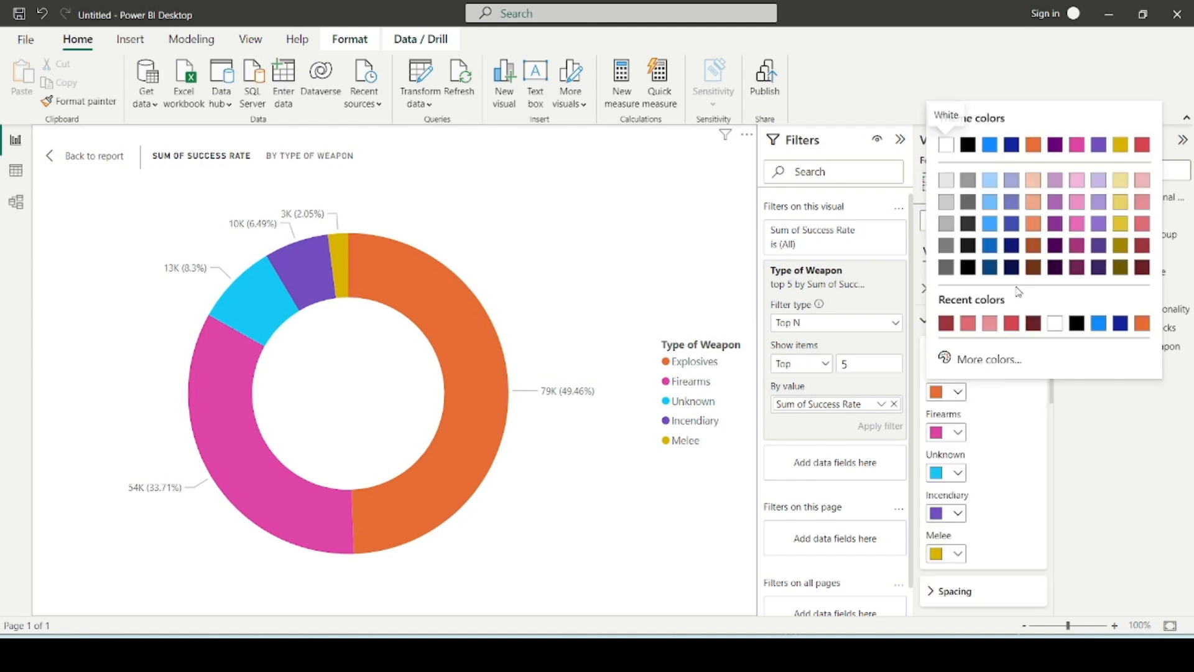
click(945, 324)
click(958, 432)
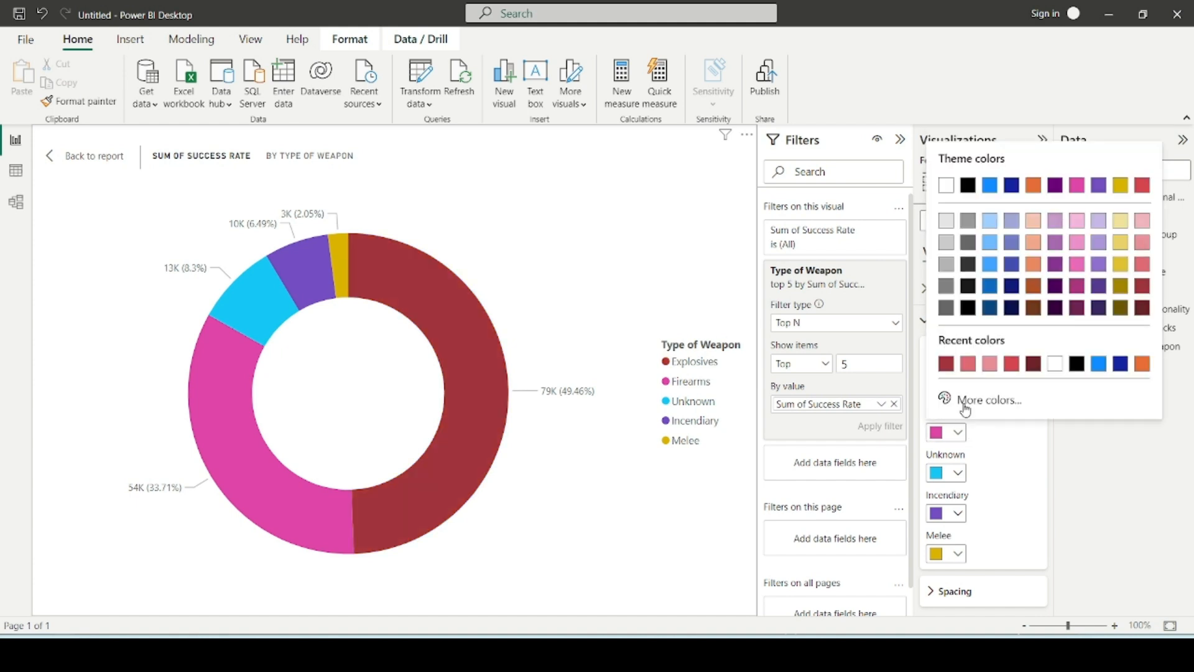
click(969, 360)
click(960, 475)
click(989, 407)
click(960, 515)
click(1011, 444)
scroll(983, 488, down, 2)
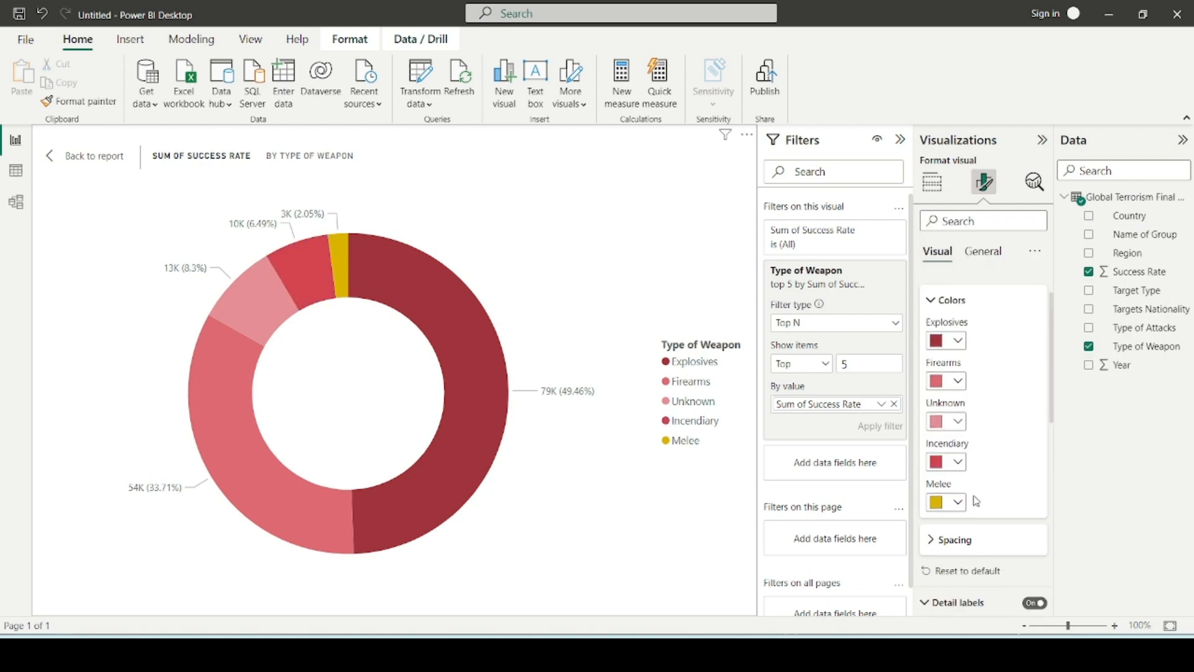
click(956, 502)
click(1034, 434)
Set the weapon donut's detail label position to Inside.
scroll(965, 487, down, 3)
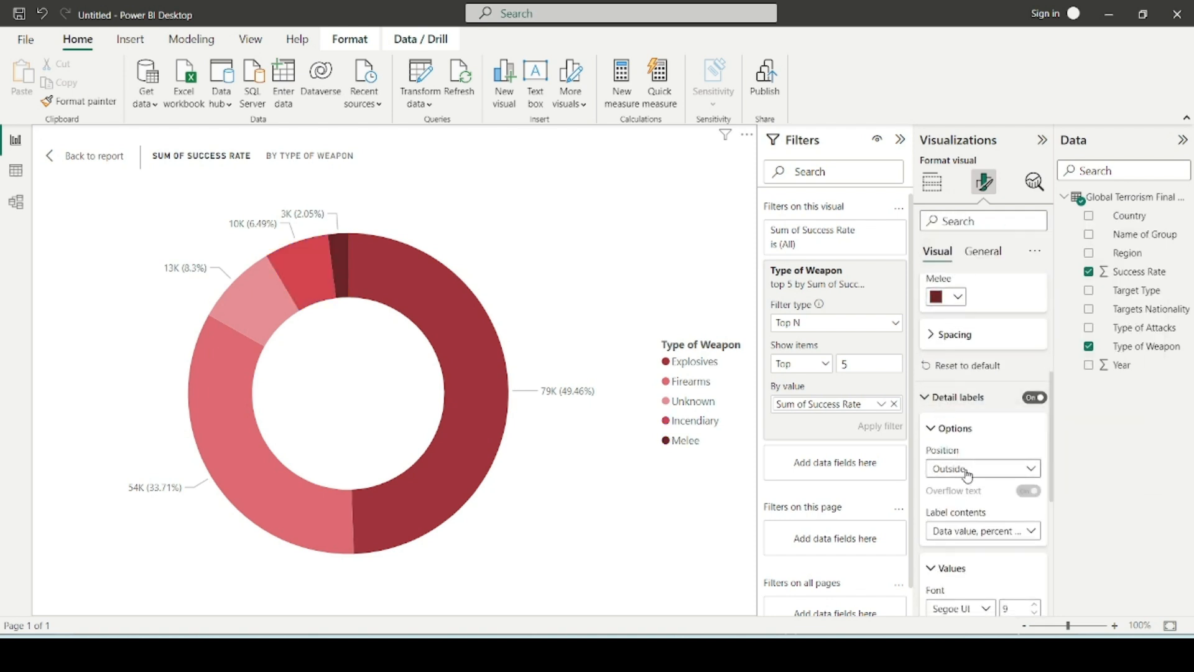
click(967, 476)
click(987, 501)
scroll(982, 457, down, 4)
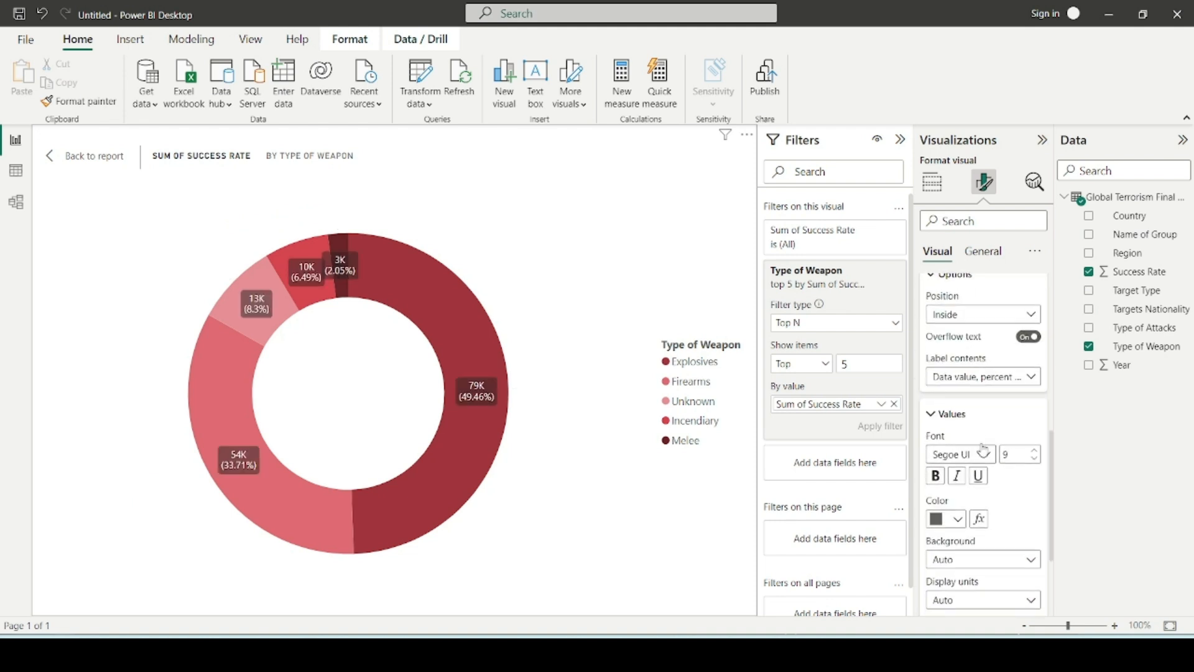
click(984, 559)
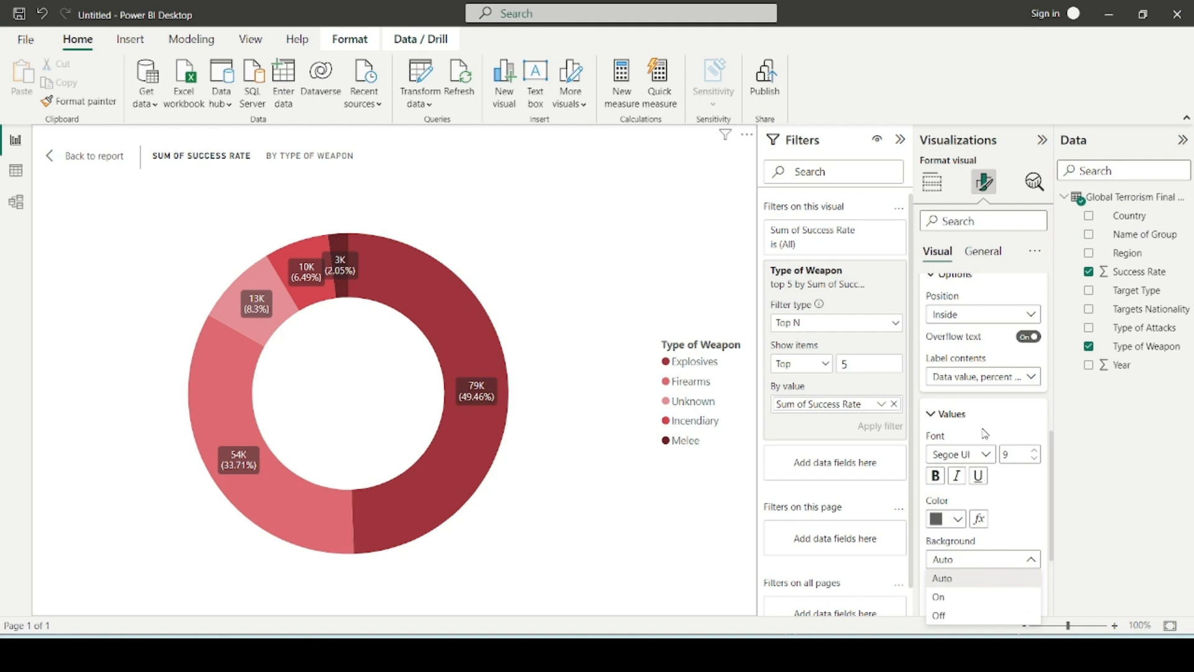
scroll(987, 429, up, 5)
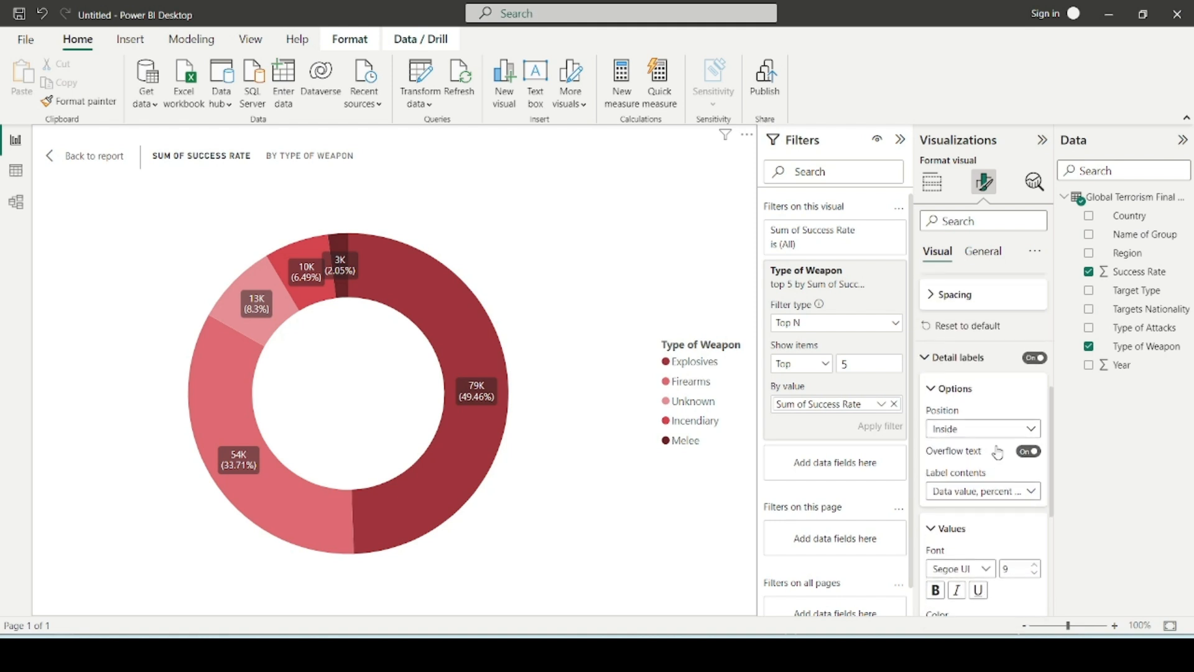
scroll(983, 446, up, 3)
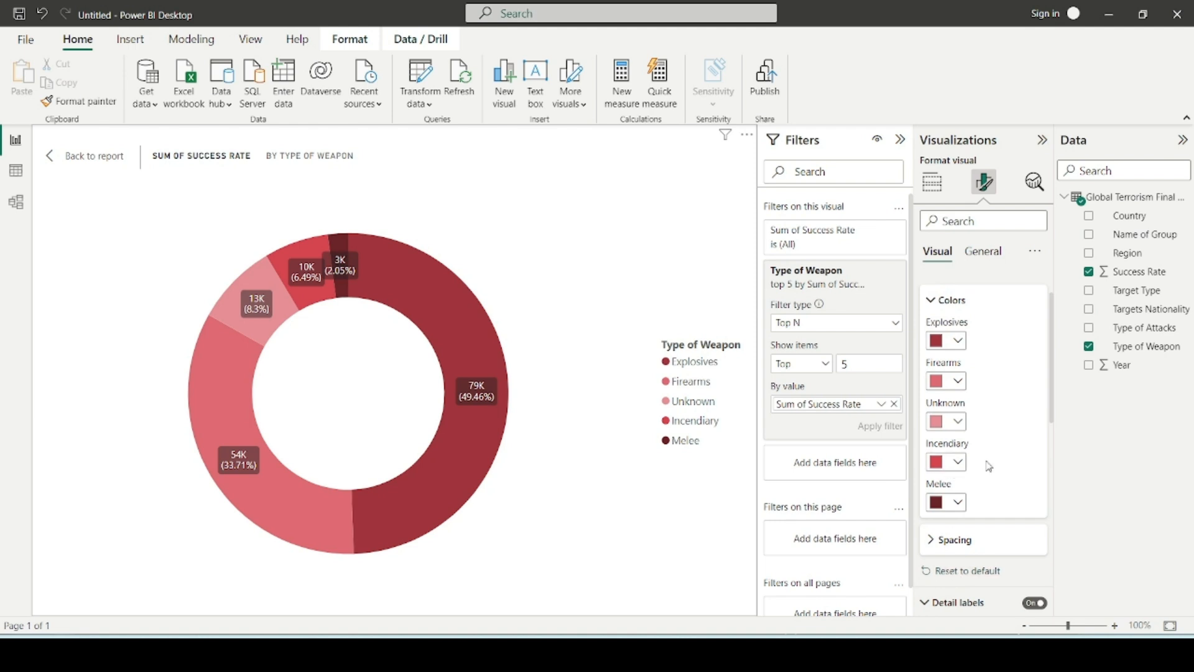
scroll(989, 466, up, 1)
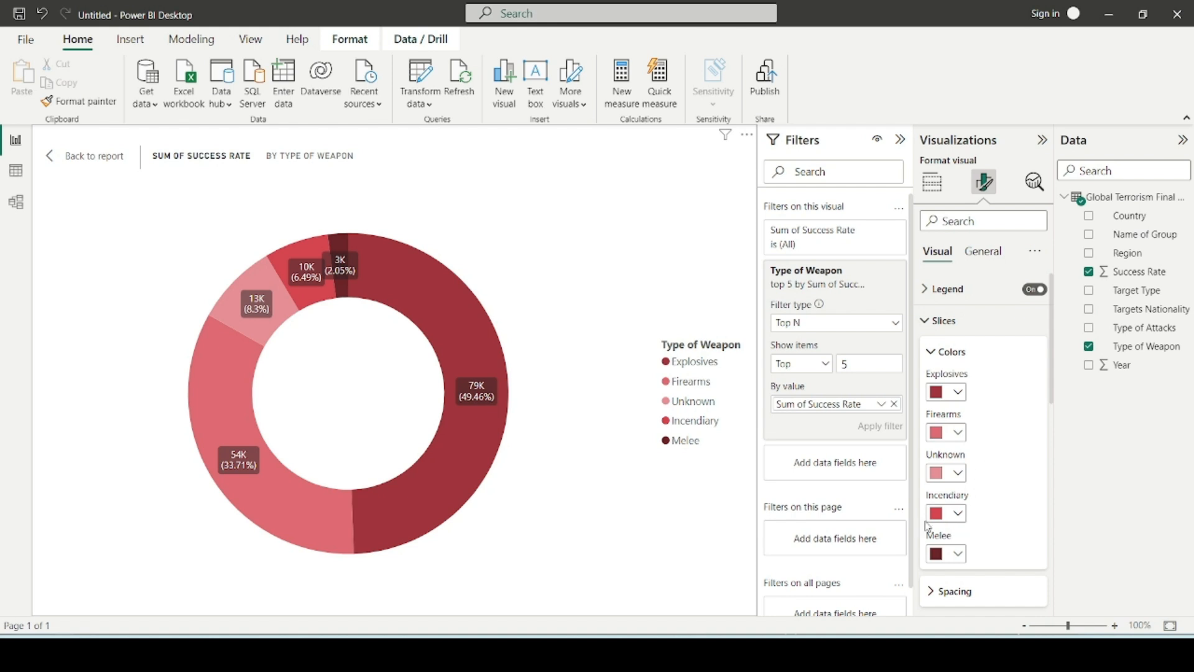
scroll(960, 429, down, 6)
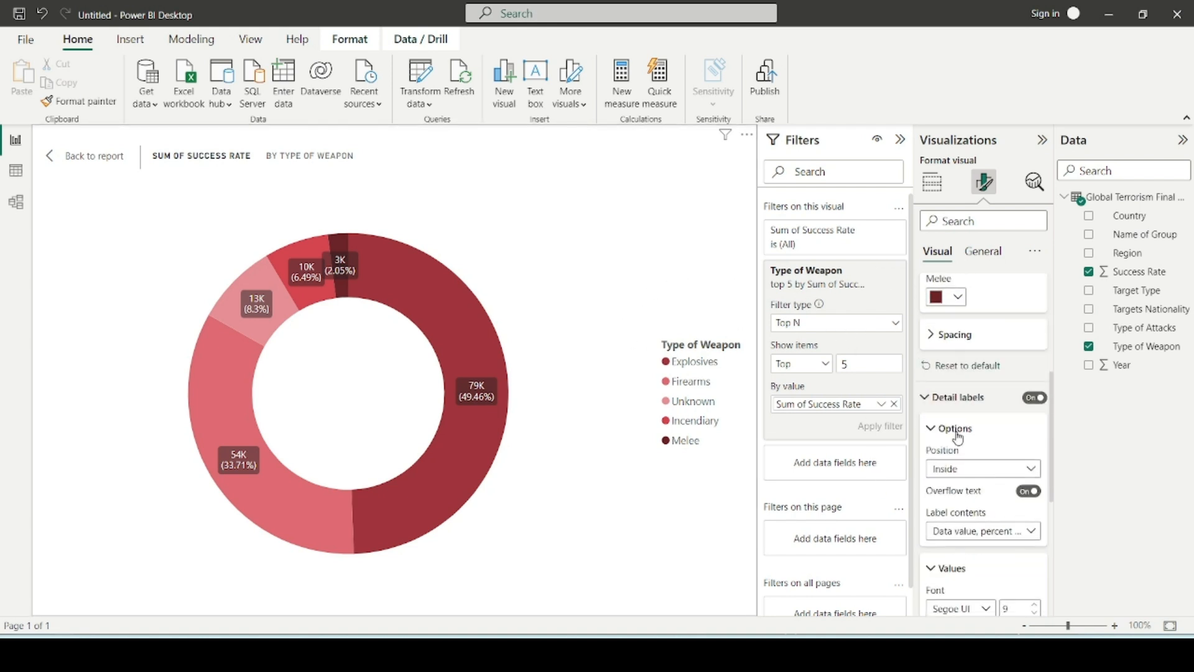
scroll(966, 432, up, 5)
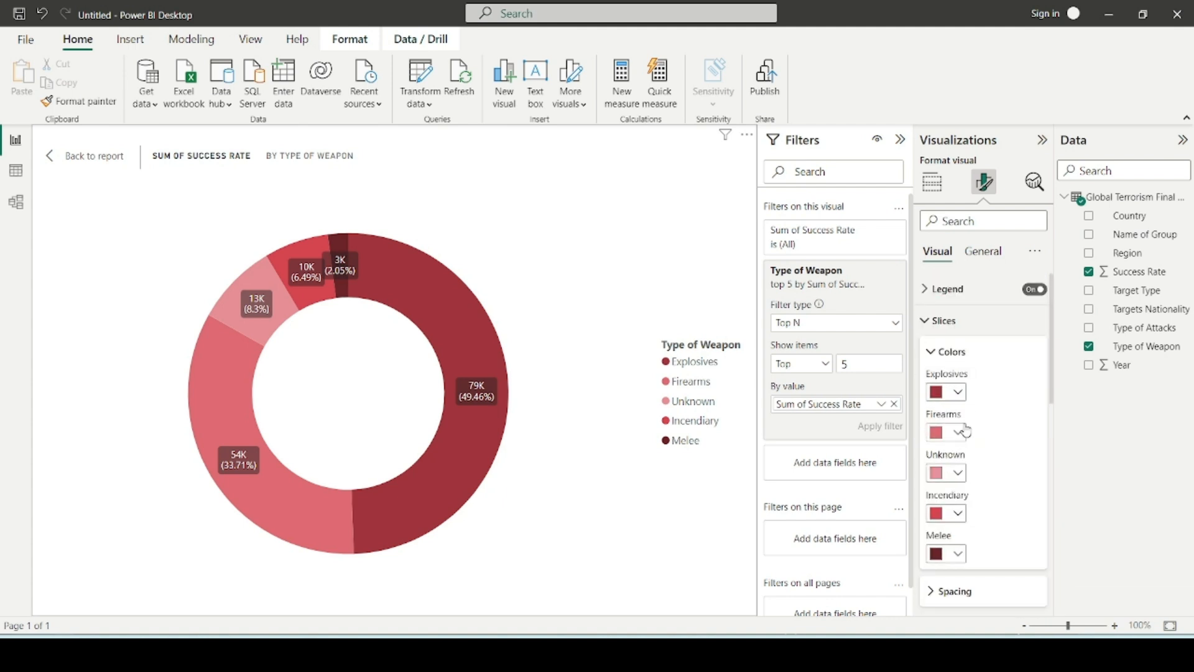
Rename the donut's Sum of Success Rate value field to Success Rate.
click(932, 182)
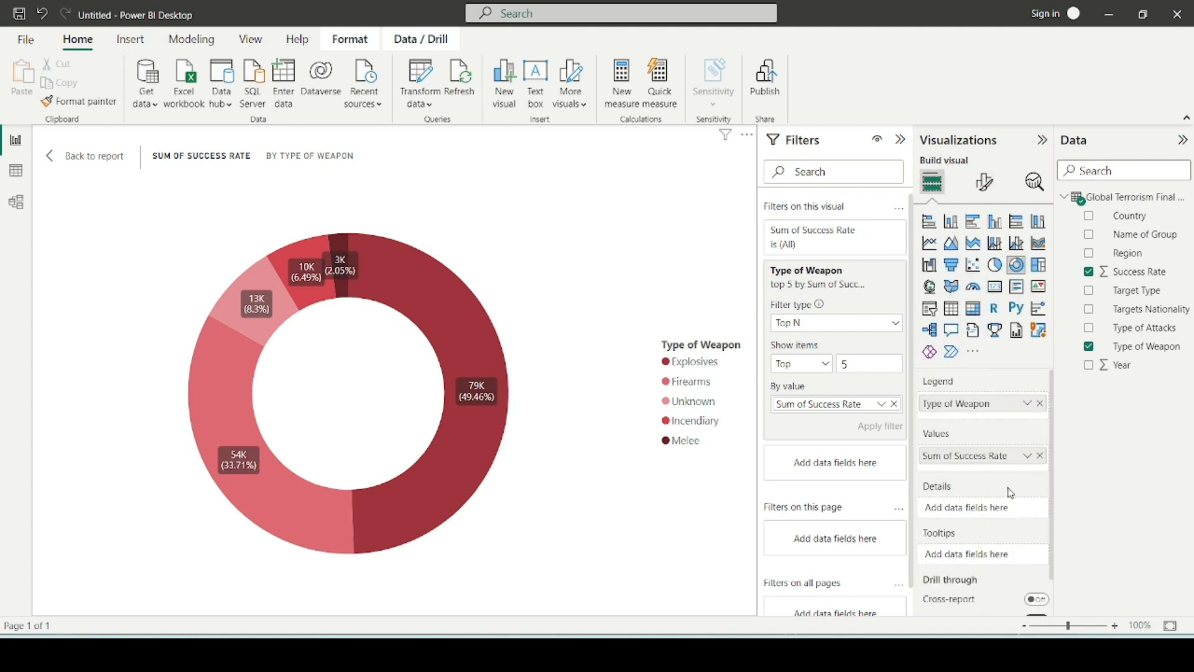
double_click(964, 455)
click(956, 456)
key(BackSpace)
key(BackSpace)
key(BackSpace)
key(BackSpace)
key(BackSpace)
key(BackSpace)
key(BackSpace)
key(Return)
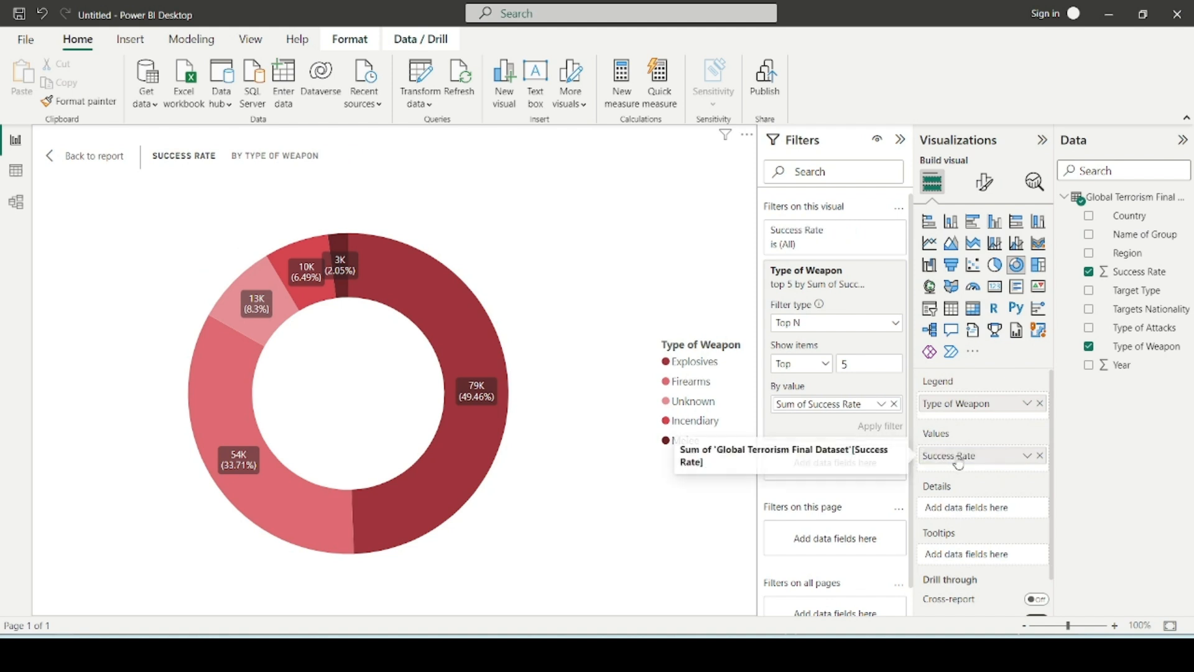
Return to the report page, move the Success Rate by Type of Weapon chart below the other donuts and shrink it.
click(94, 157)
drag(587, 362, 482, 389)
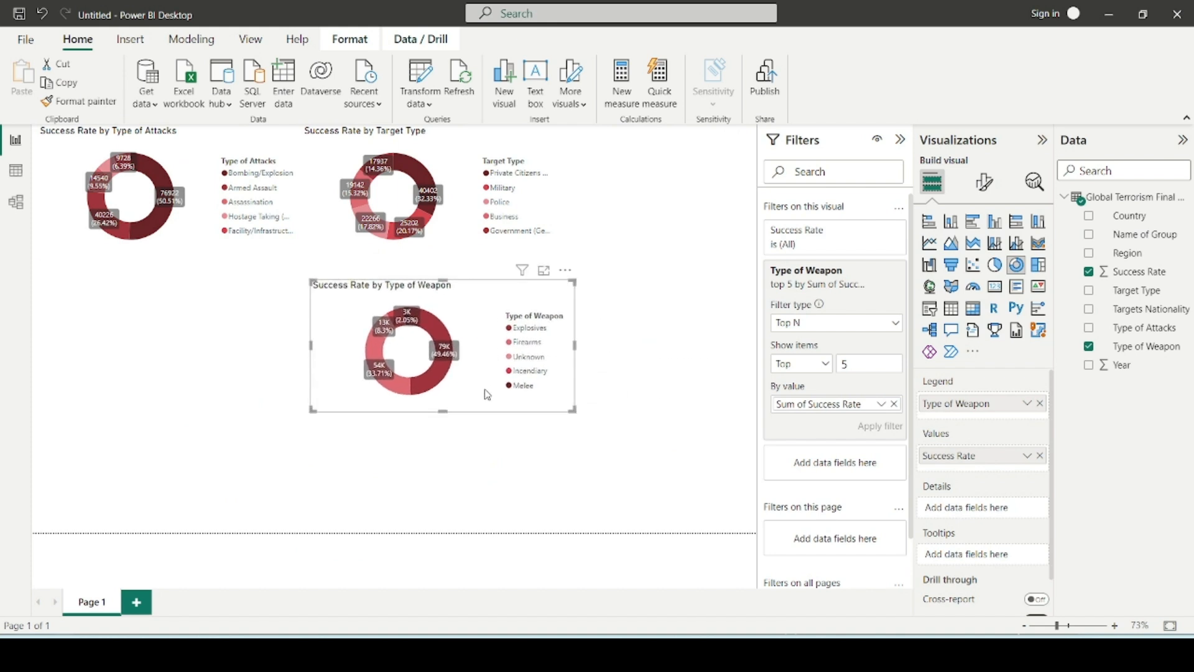
drag(572, 410, 502, 393)
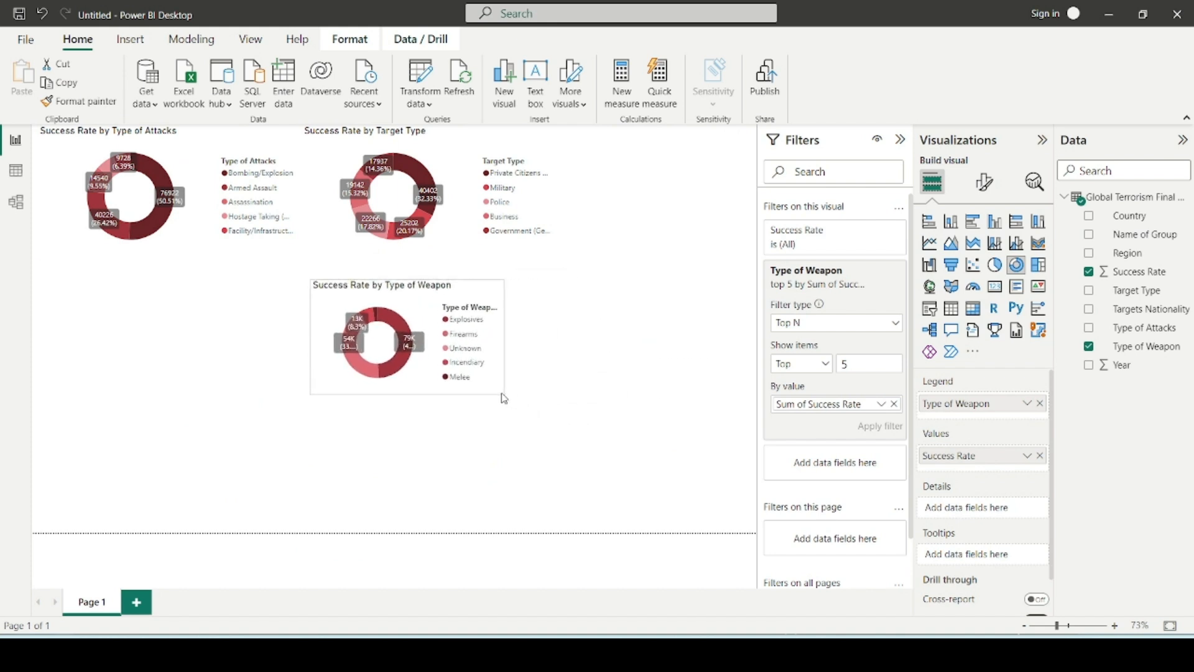
Shrink the Target Type chart slightly and place the Type of Weapon chart beside it in the same row.
click(320, 240)
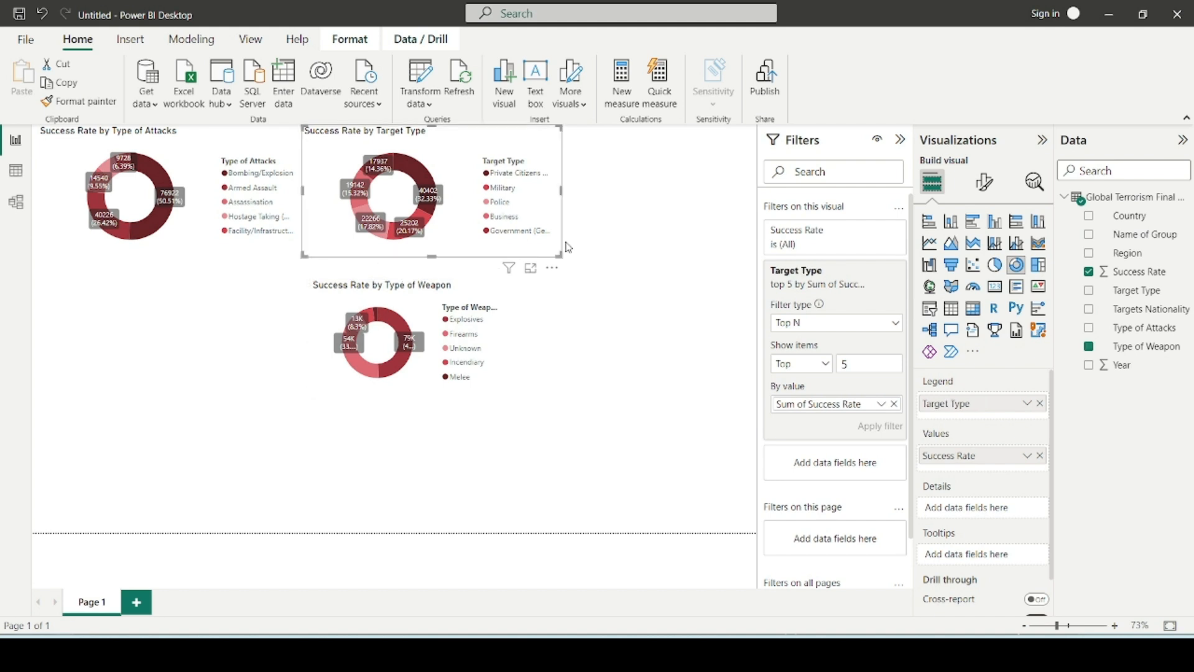
drag(561, 255, 524, 247)
drag(459, 287, 690, 138)
click(613, 306)
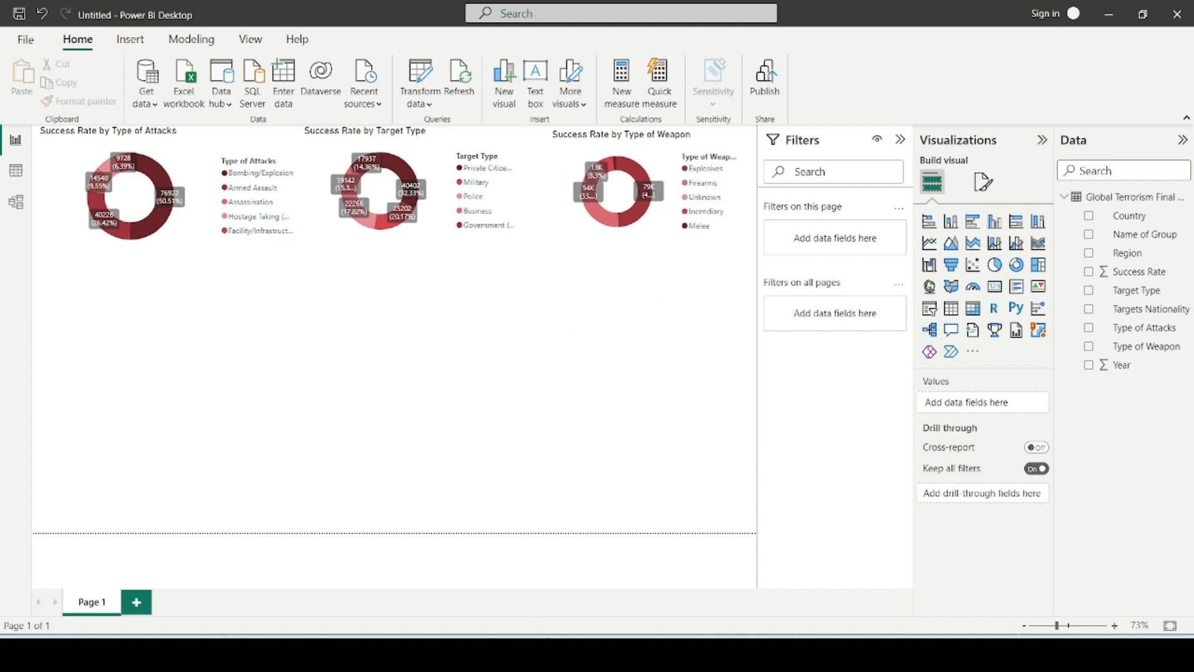
Check the fourth and fifth objectives, Success Rate by Country and by Region, in the Objectives note and return to the report.
key(alt+Tab)
click(369, 274)
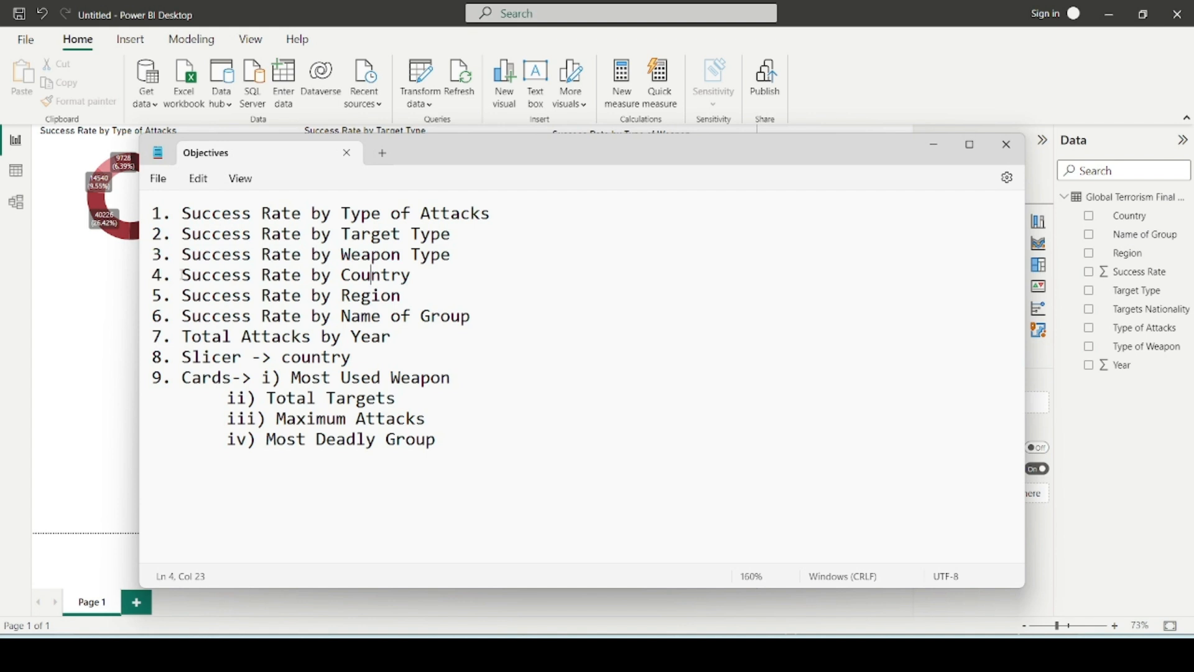
drag(184, 274, 419, 263)
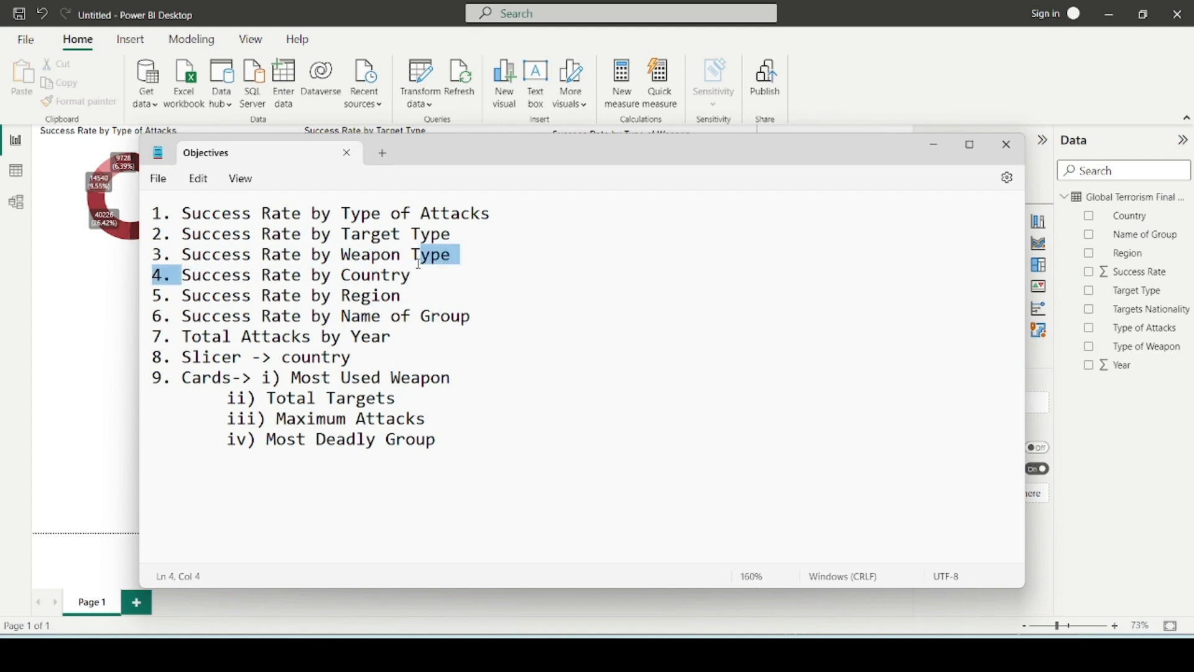
click(116, 319)
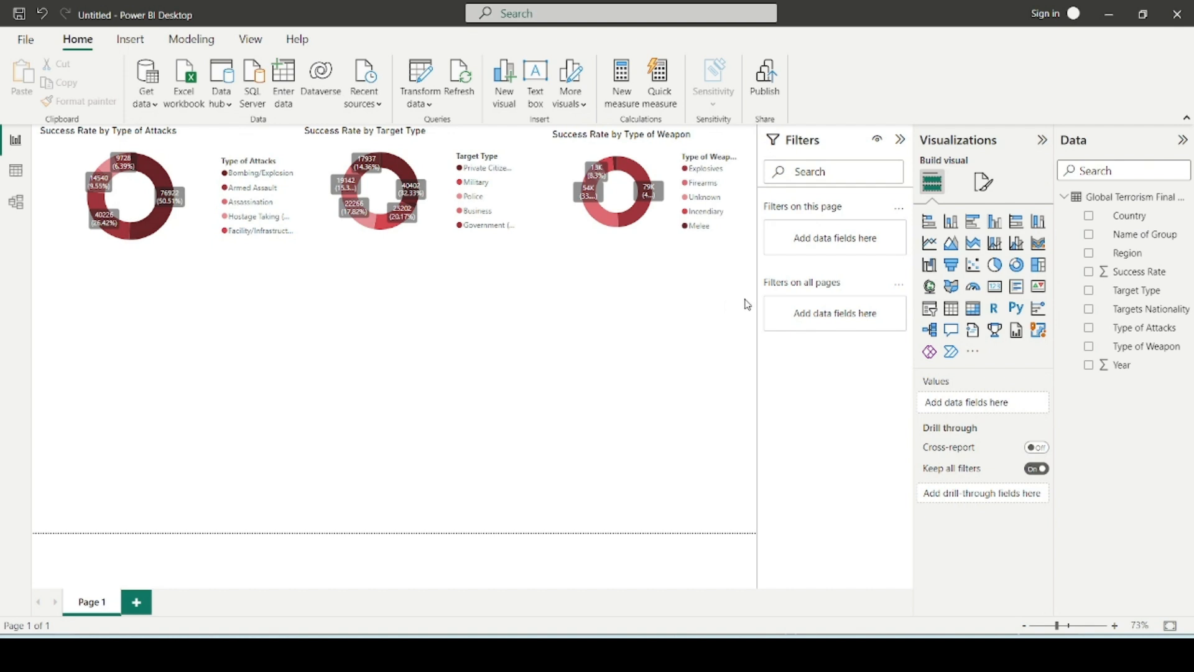
click(551, 652)
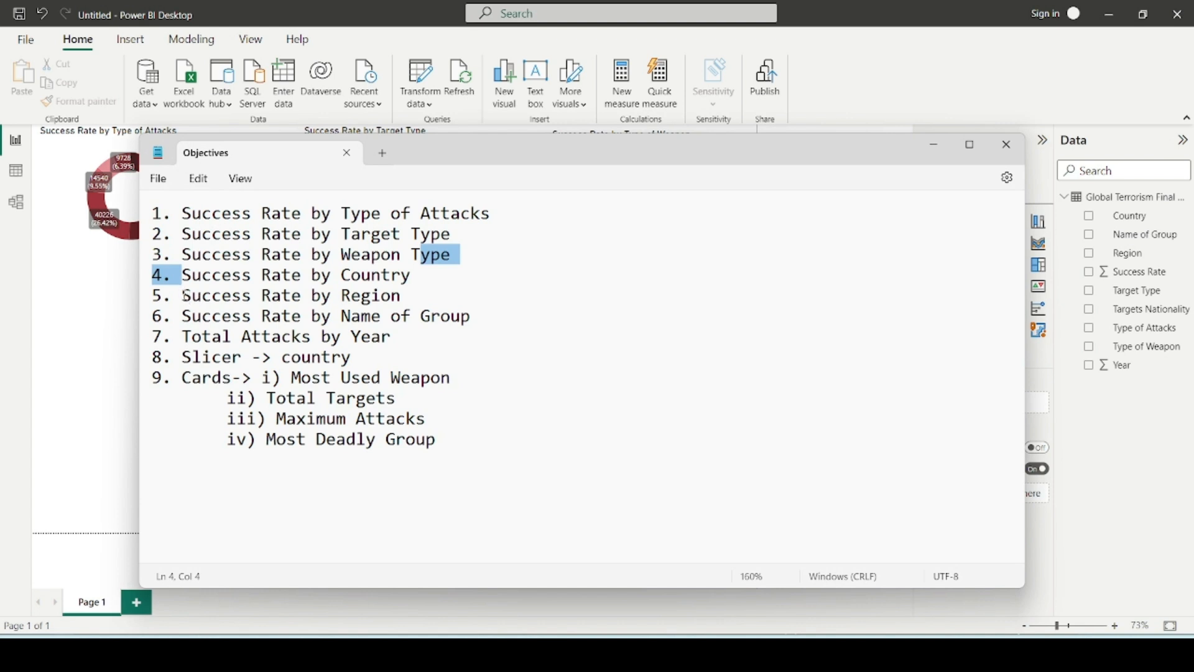
mouse_move(176, 297)
mouse_down()
mouse_move(417, 297)
mouse_move(410, 277)
mouse_move(196, 289)
mouse_up()
click(193, 275)
click(95, 300)
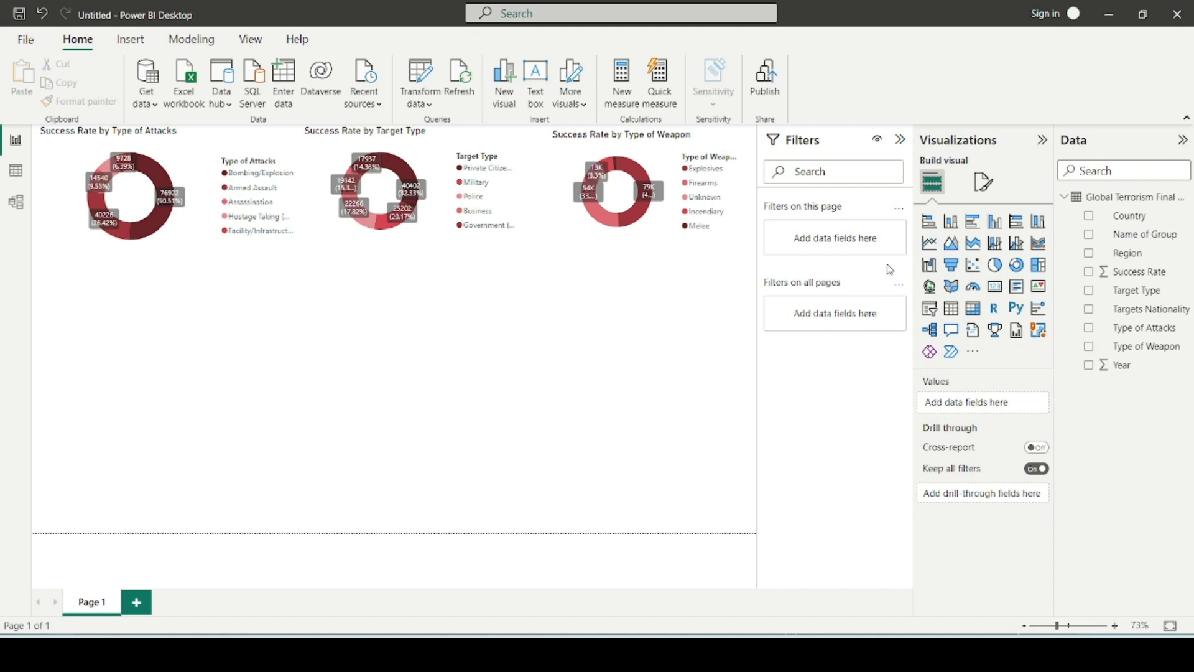
Add a map visual below the Type of Attacks chart with Country as its location.
click(929, 286)
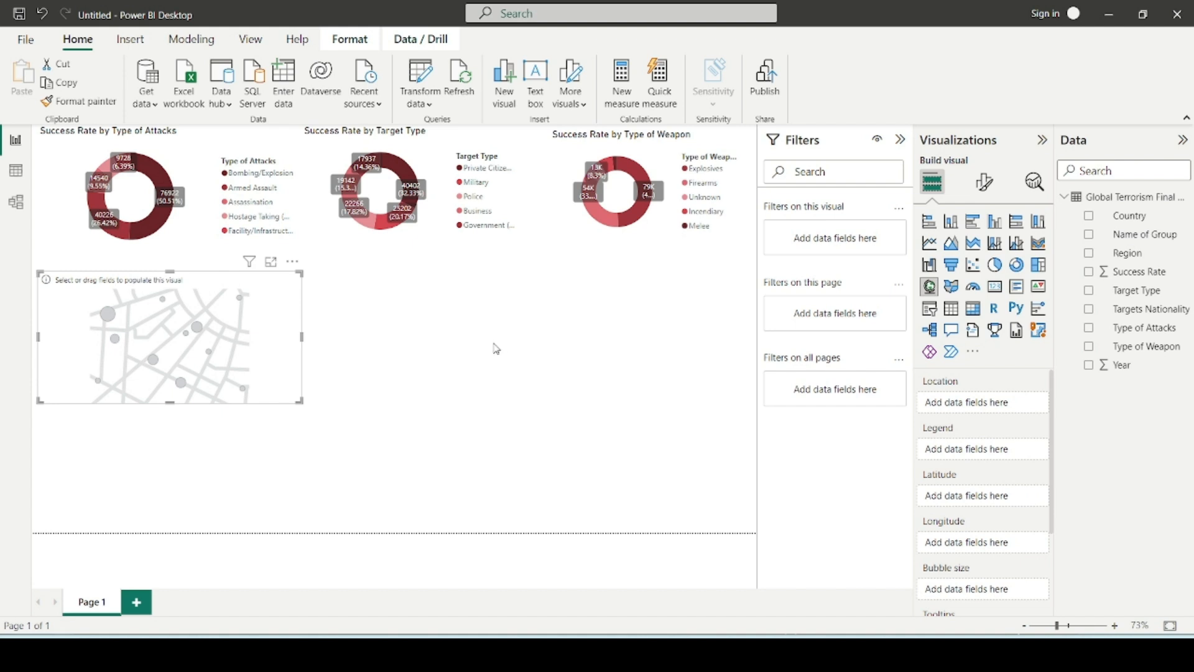
mouse_move(264, 332)
mouse_down()
mouse_move(347, 339)
mouse_move(267, 345)
mouse_up()
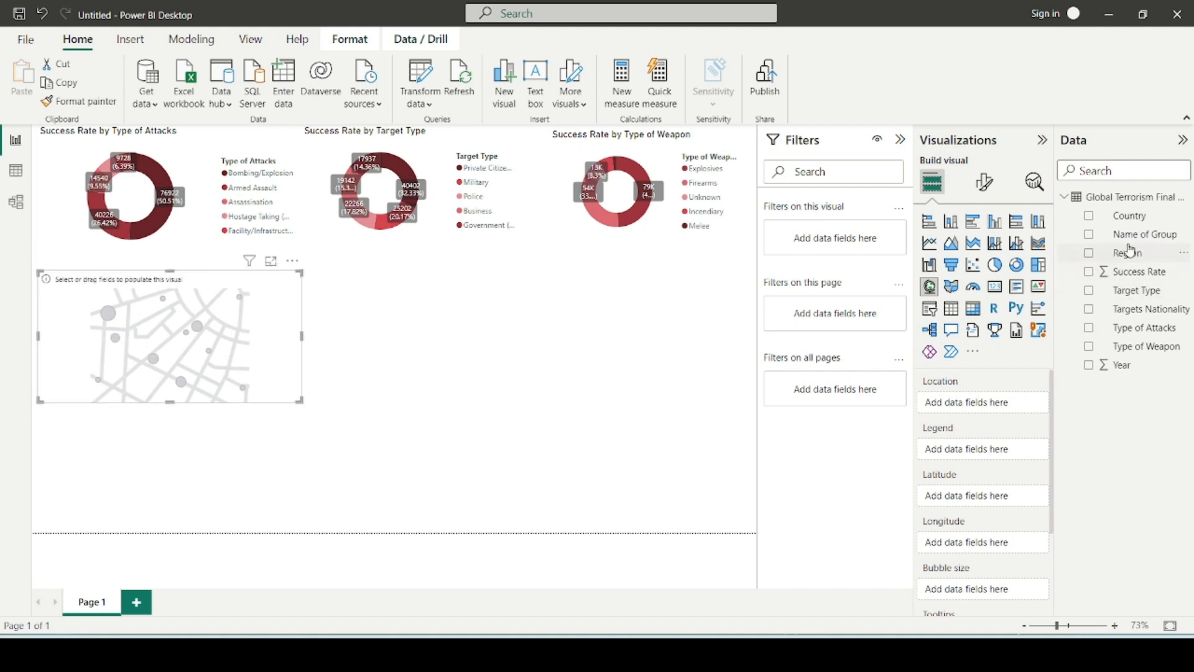
drag(1133, 220, 996, 405)
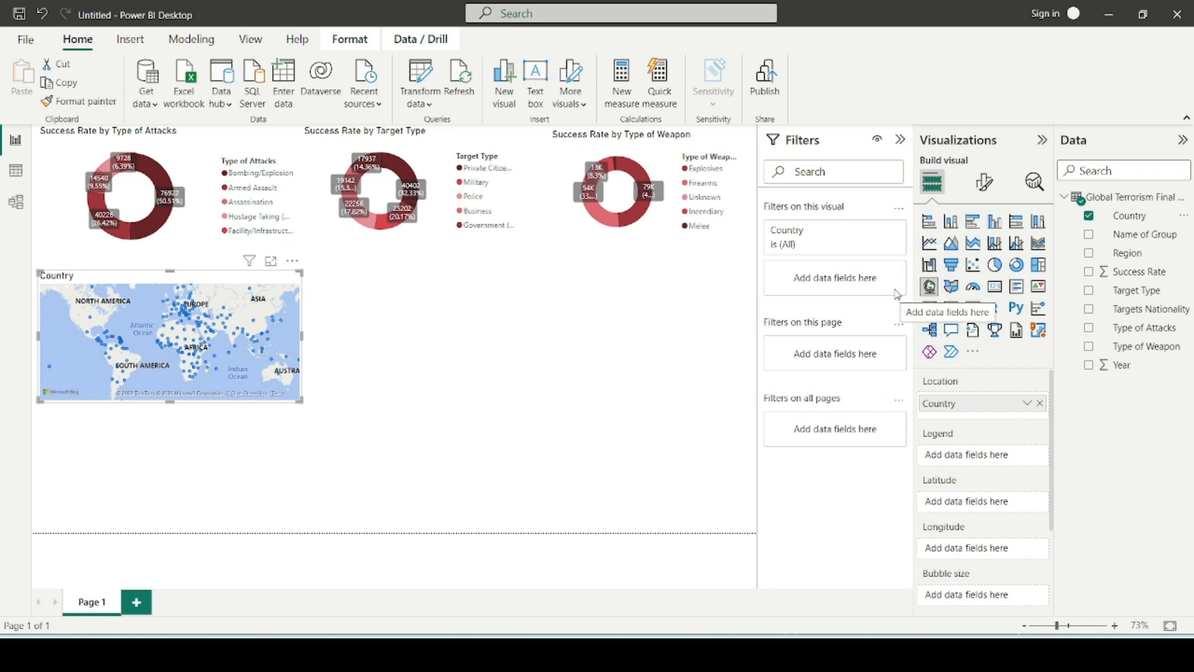
mouse_move(251, 330)
mouse_down()
mouse_move(274, 334)
mouse_move(238, 343)
mouse_up()
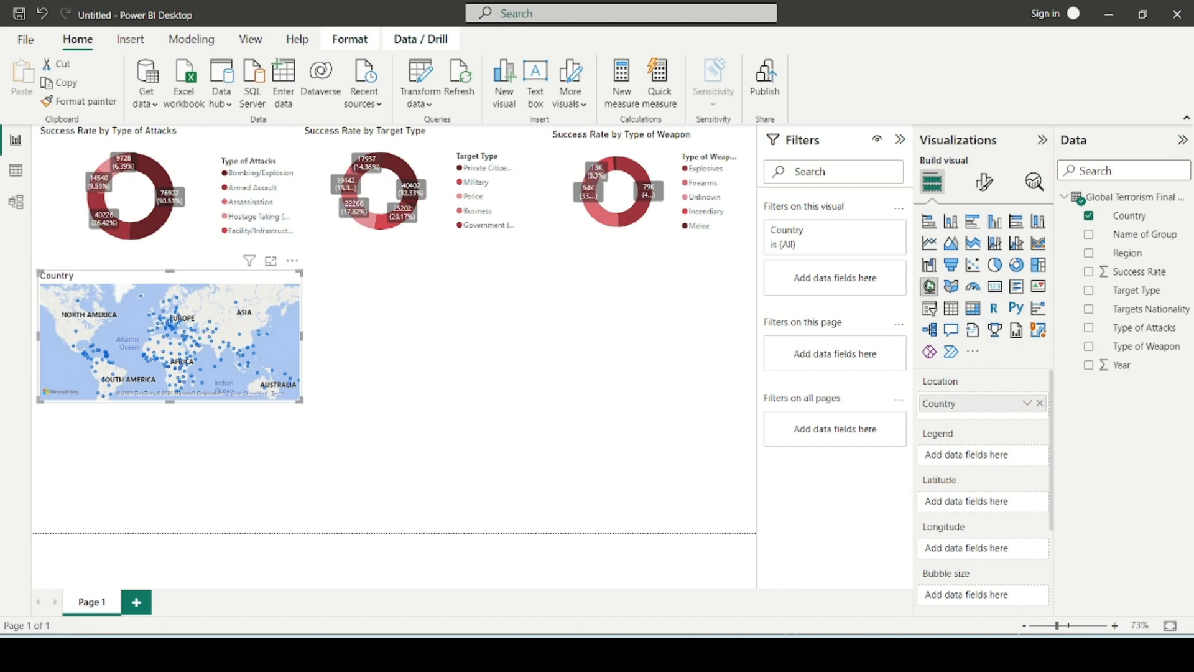
Set Success Rate as the legend of the country map and inspect its bubbles.
click(510, 654)
click(510, 654)
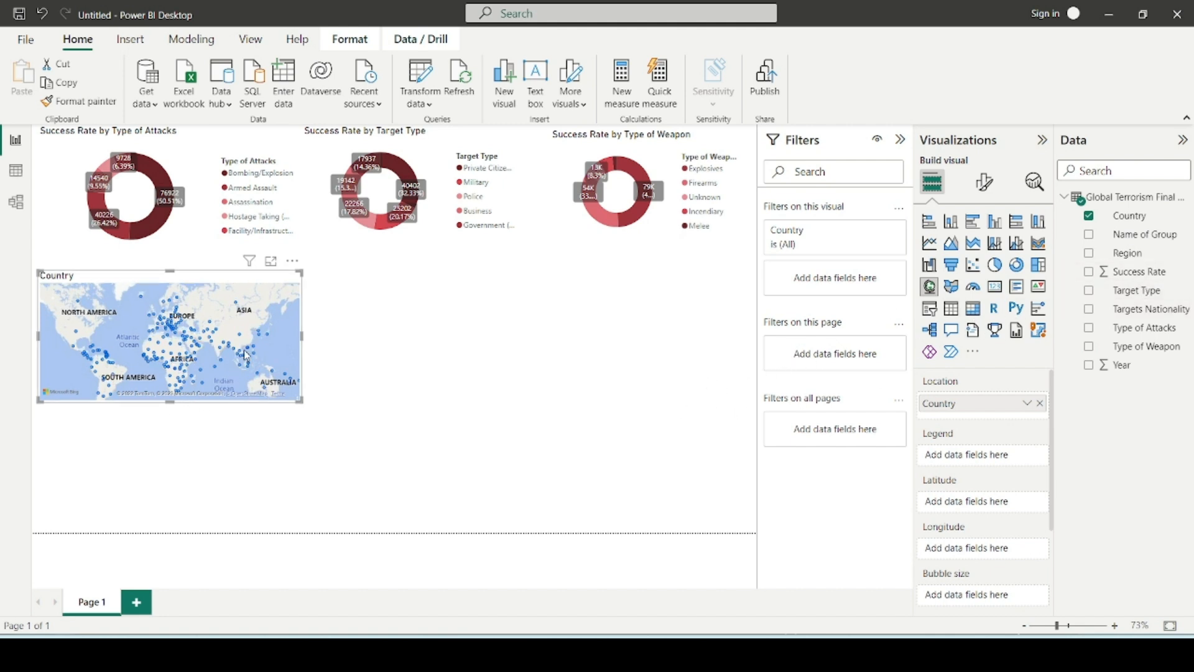
drag(1147, 272, 999, 443)
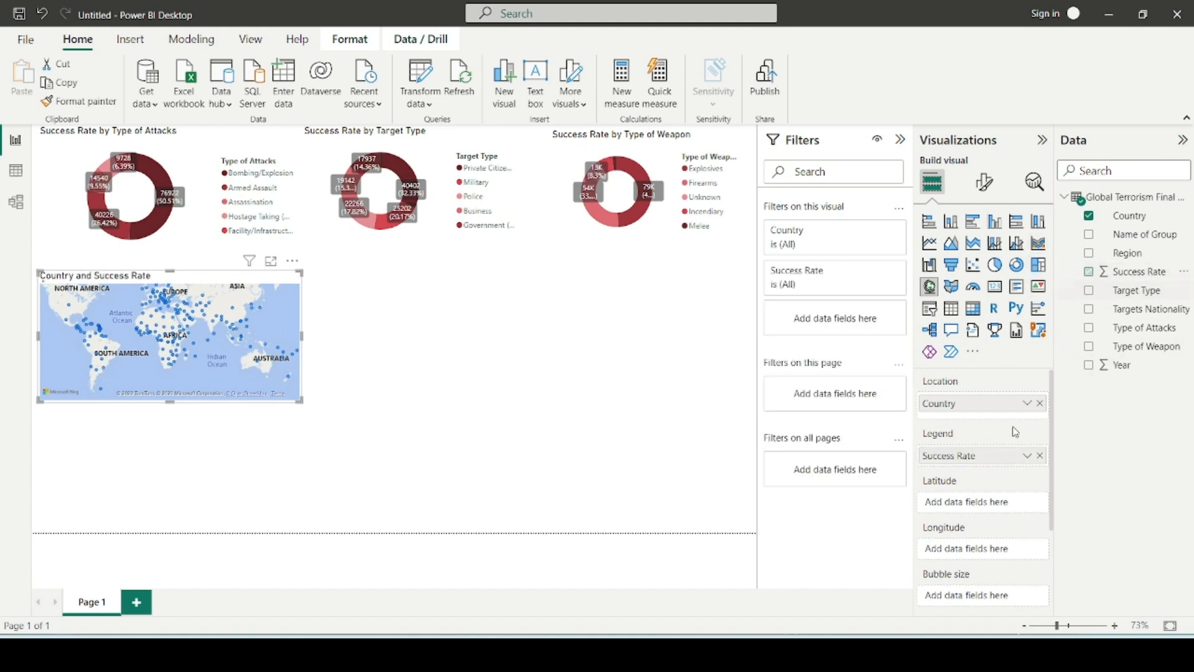
scroll(187, 355, up, 6)
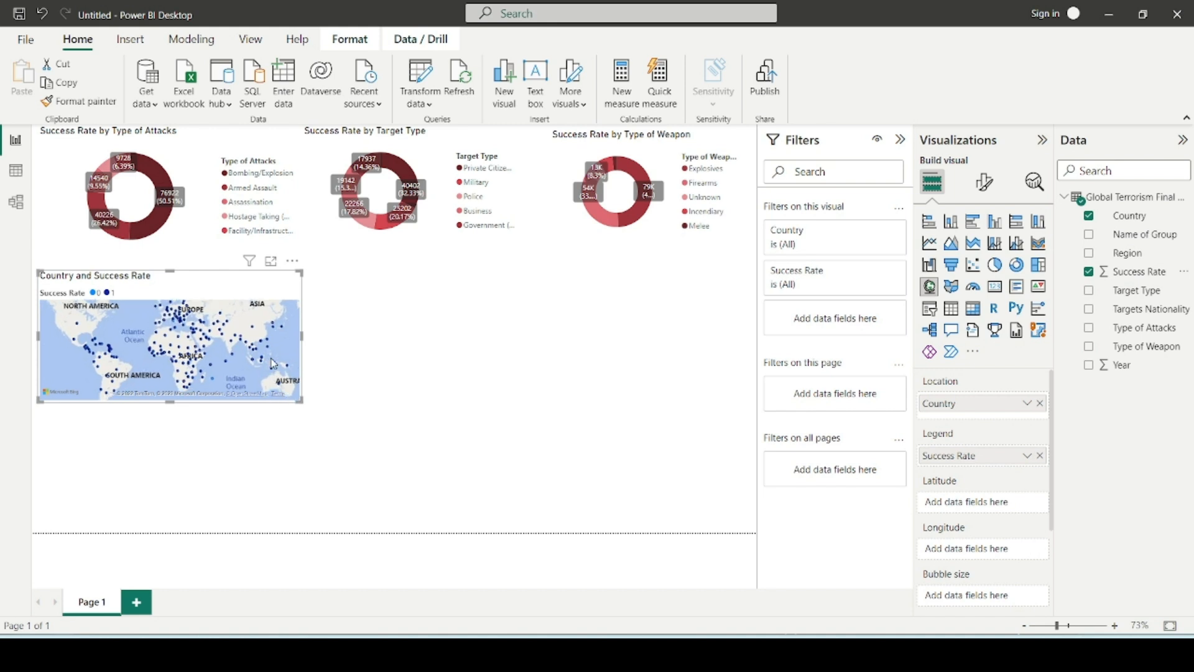
scroll(187, 357, down, 6)
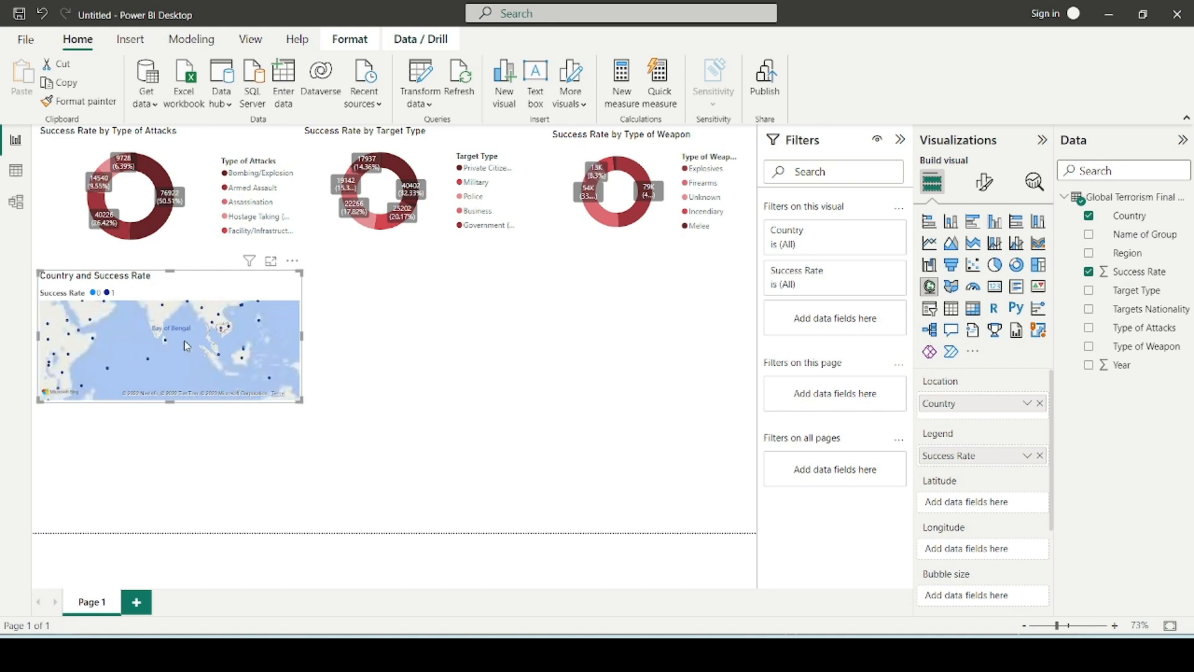
Move Success Rate from the country map's legend to its bubble size.
scroll(186, 359, up, 4)
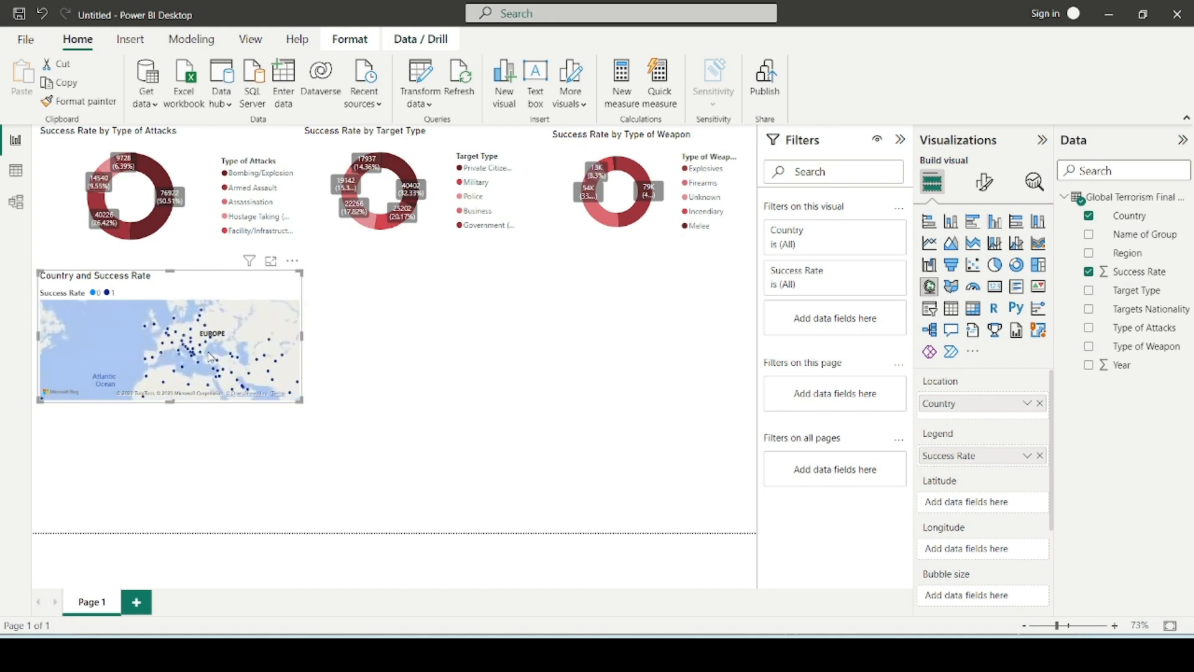
scroll(188, 355, down, 5)
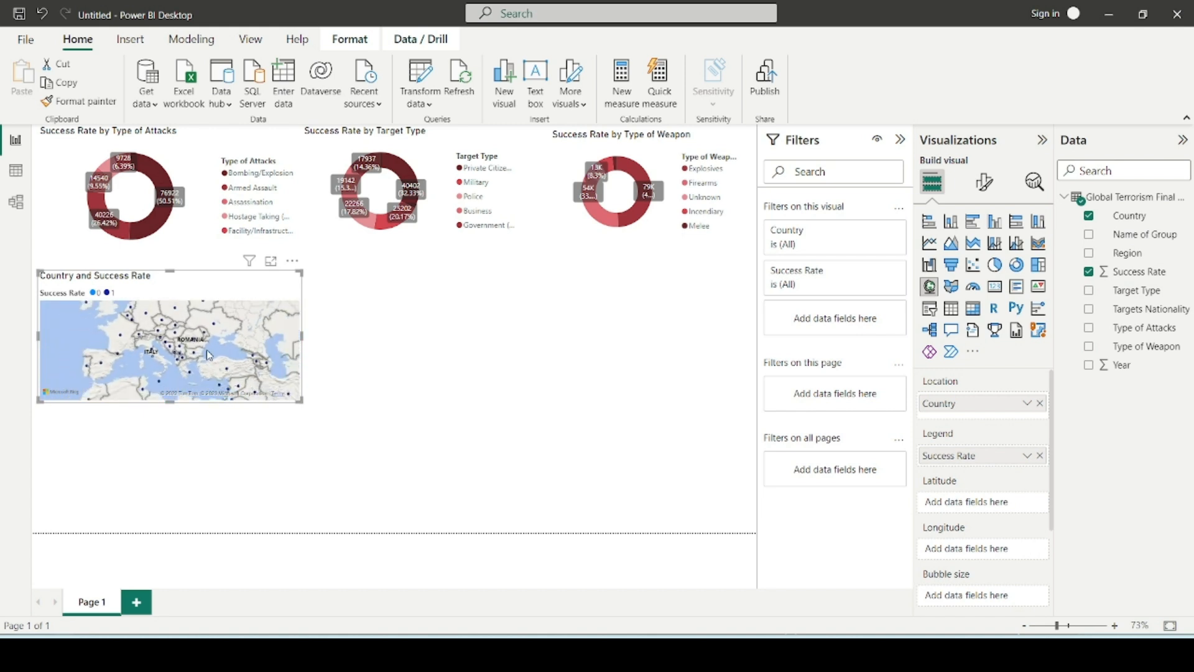
drag(969, 455, 983, 594)
scroll(202, 341, up, 3)
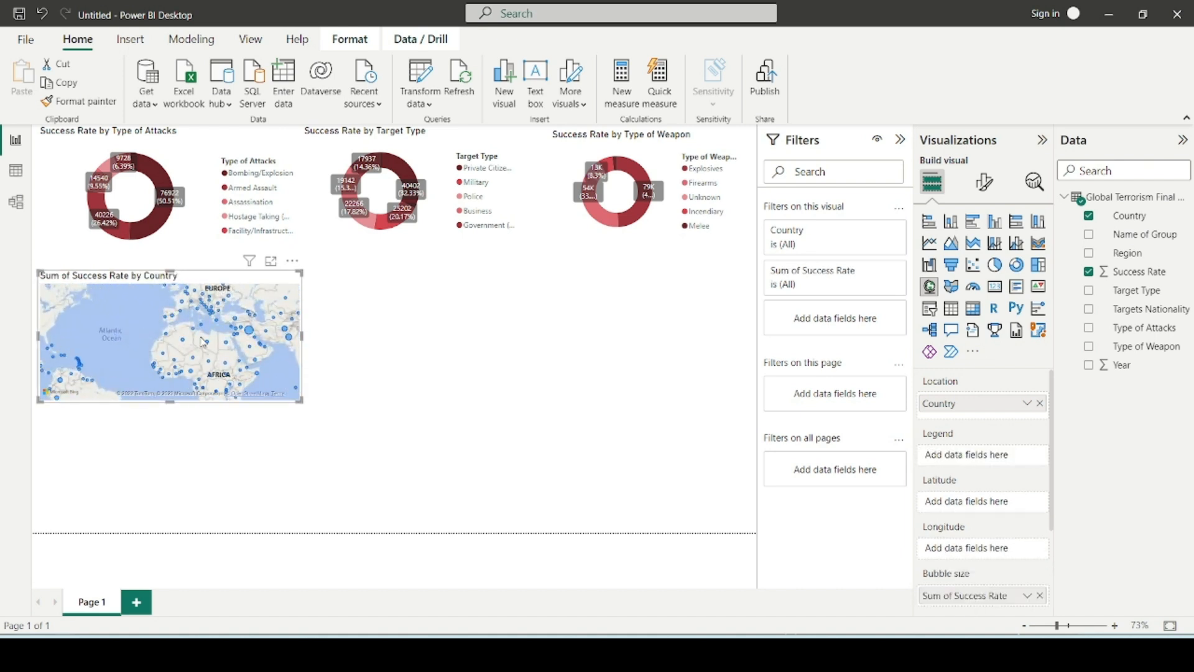
scroll(202, 341, up, 1)
scroll(217, 339, down, 1)
drag(230, 331, 212, 333)
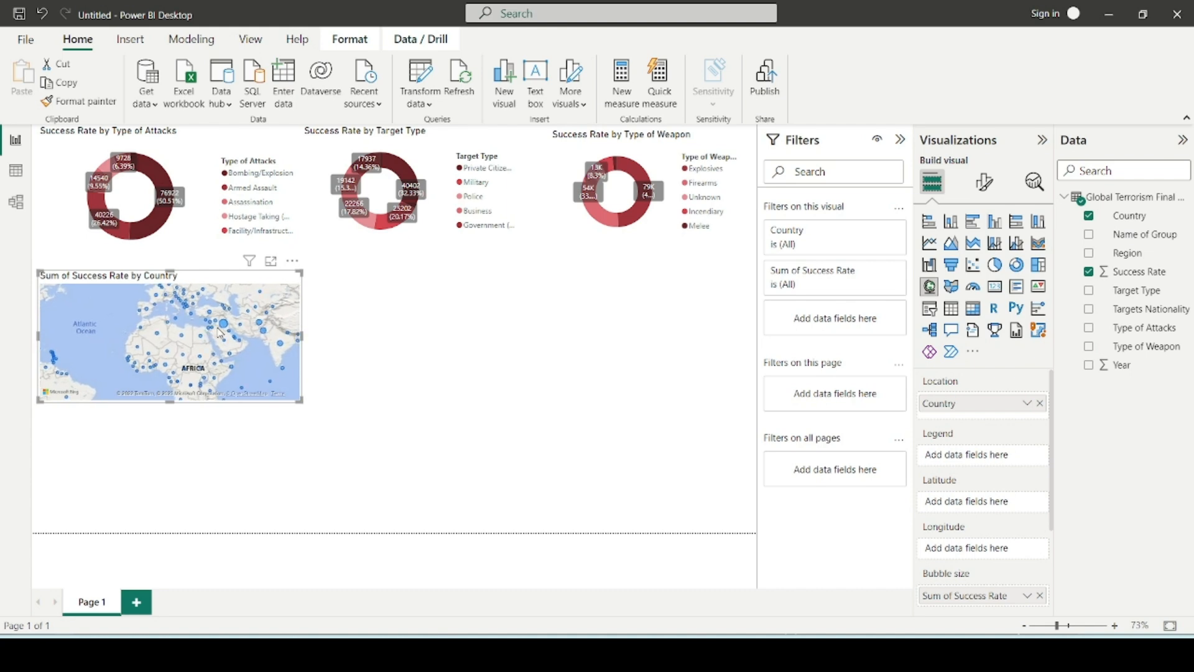
Examine the country map's bubble sizes in focus mode, return to the report and check the Country filter options.
click(271, 261)
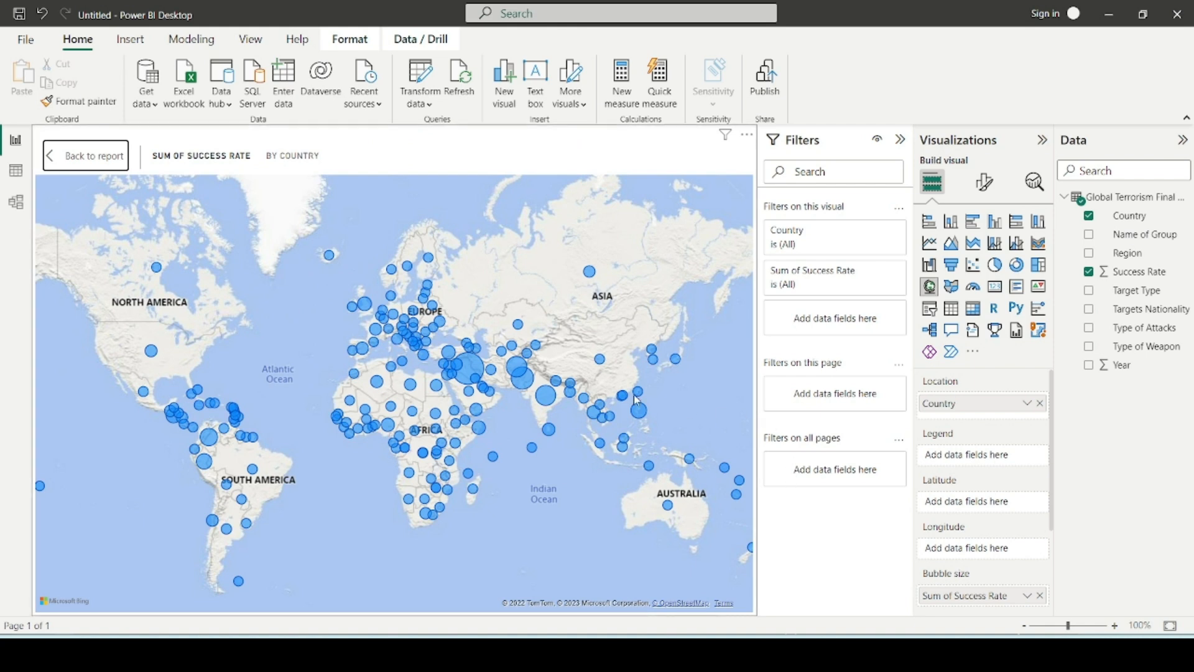
scroll(547, 389, up, 2)
scroll(547, 389, down, 2)
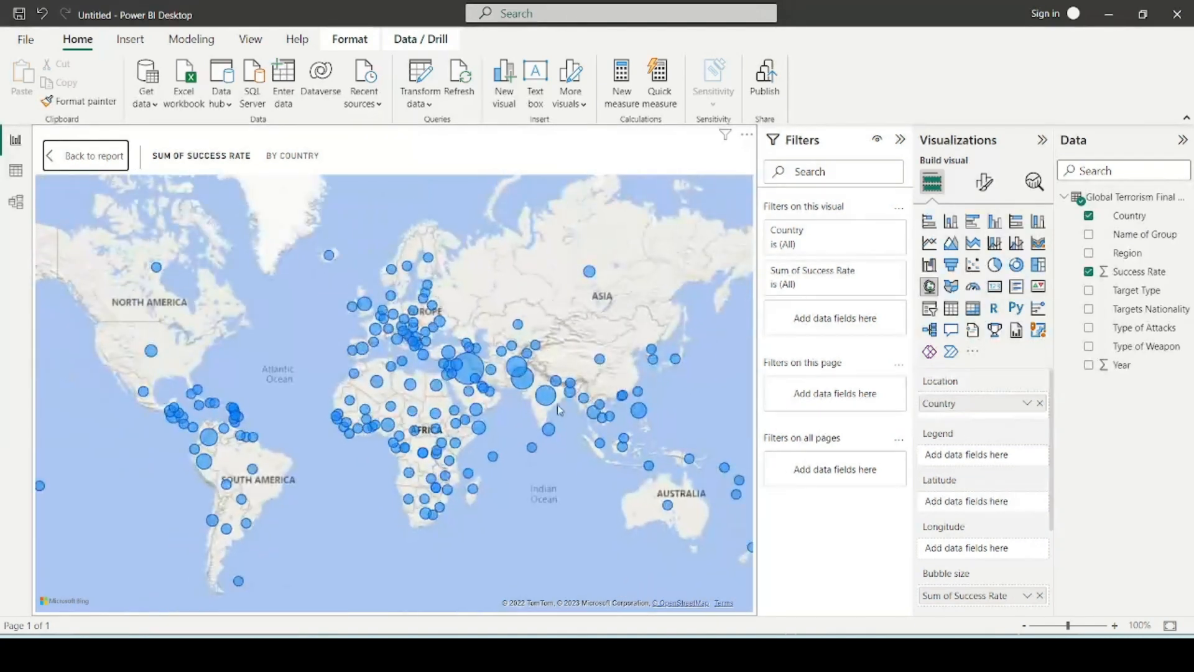
click(76, 160)
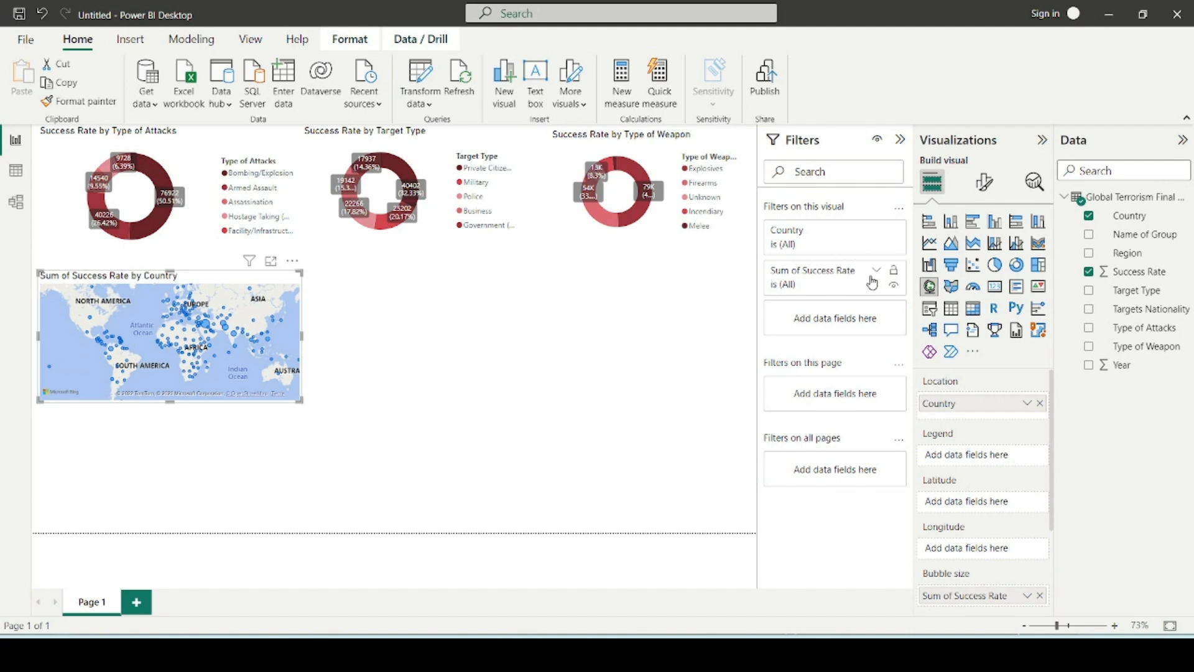
click(875, 235)
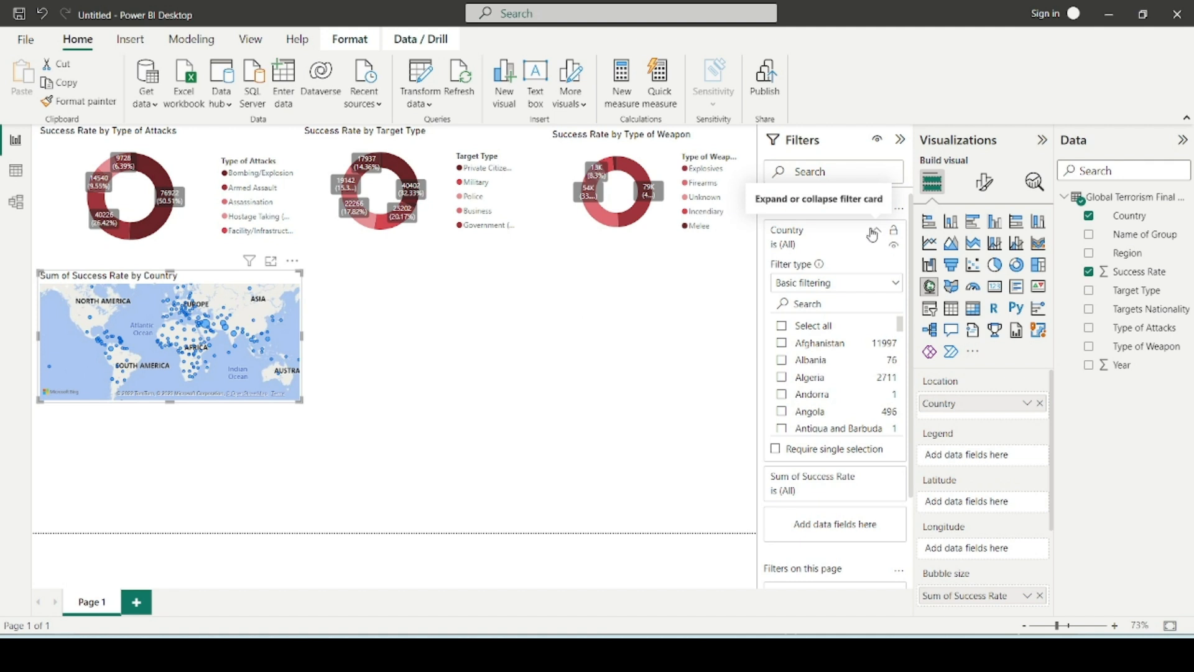
click(876, 235)
Set the default bubble color of the country map to the bright red among the recent colors.
click(984, 182)
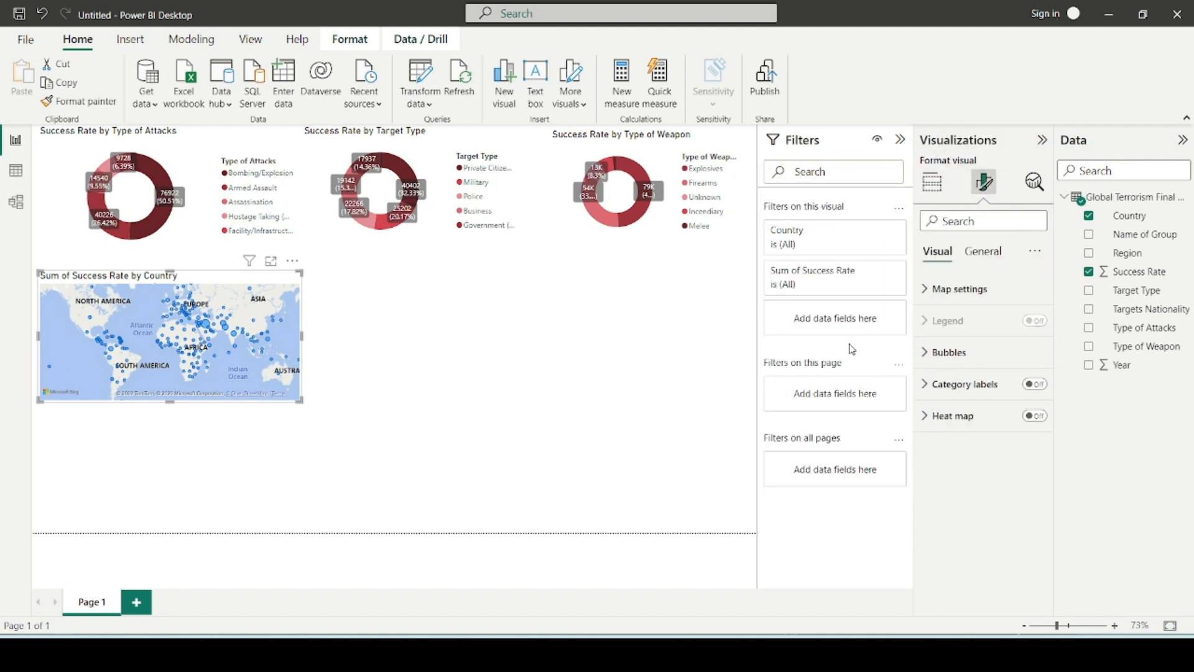
click(981, 295)
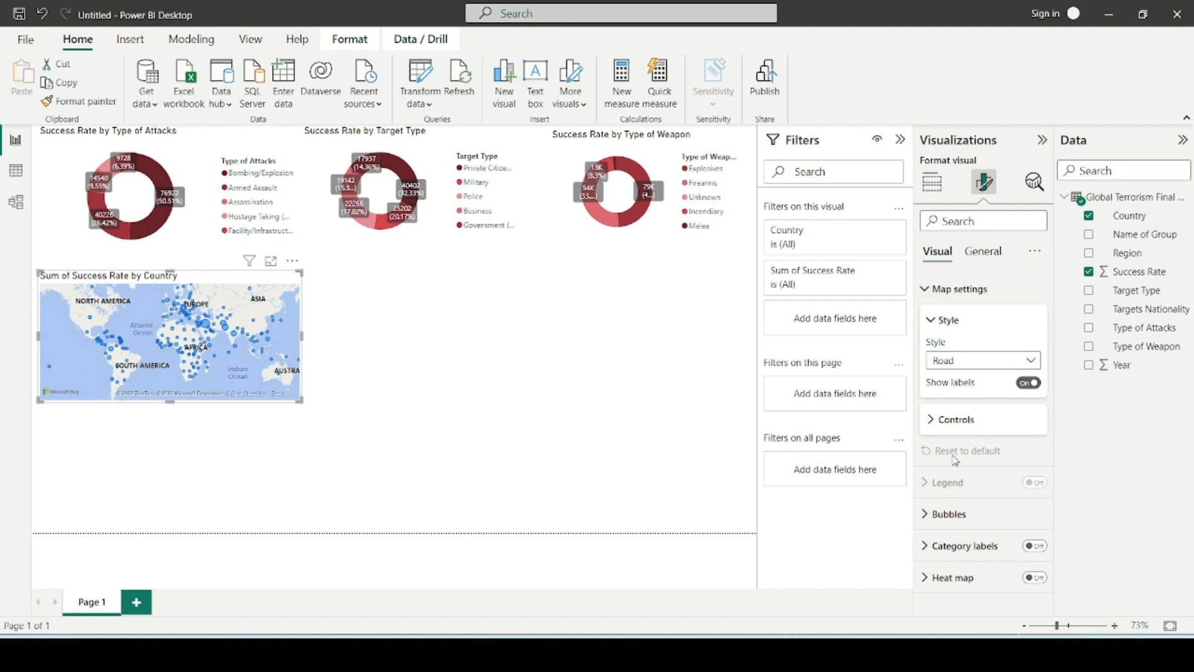
click(954, 513)
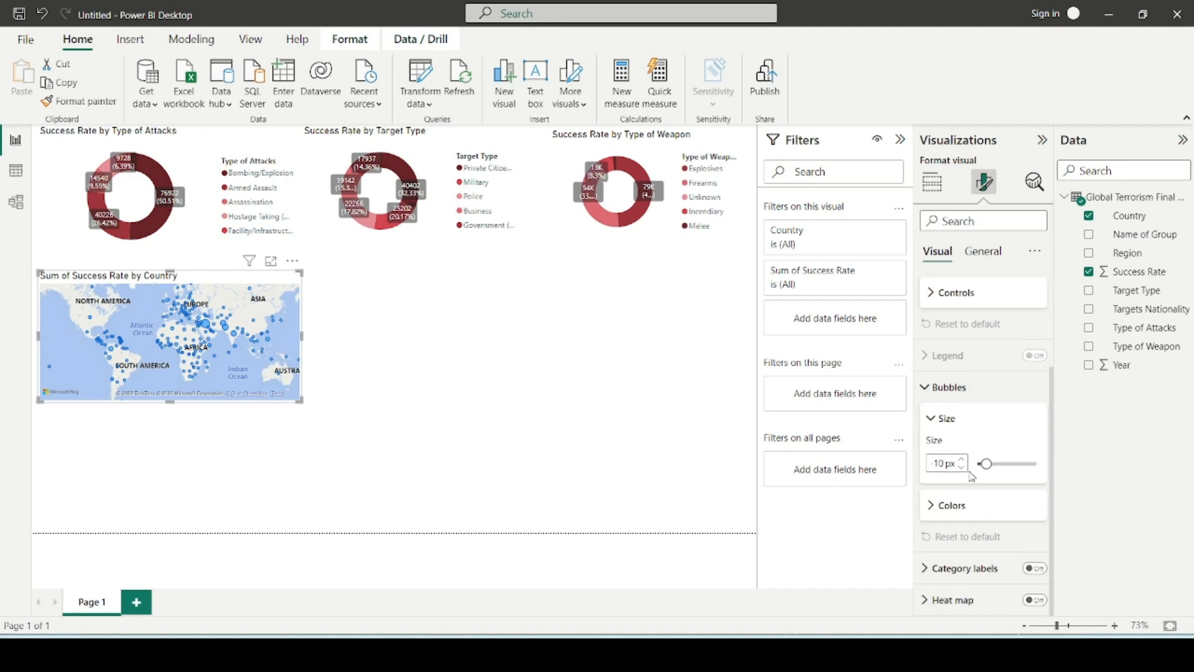
click(962, 514)
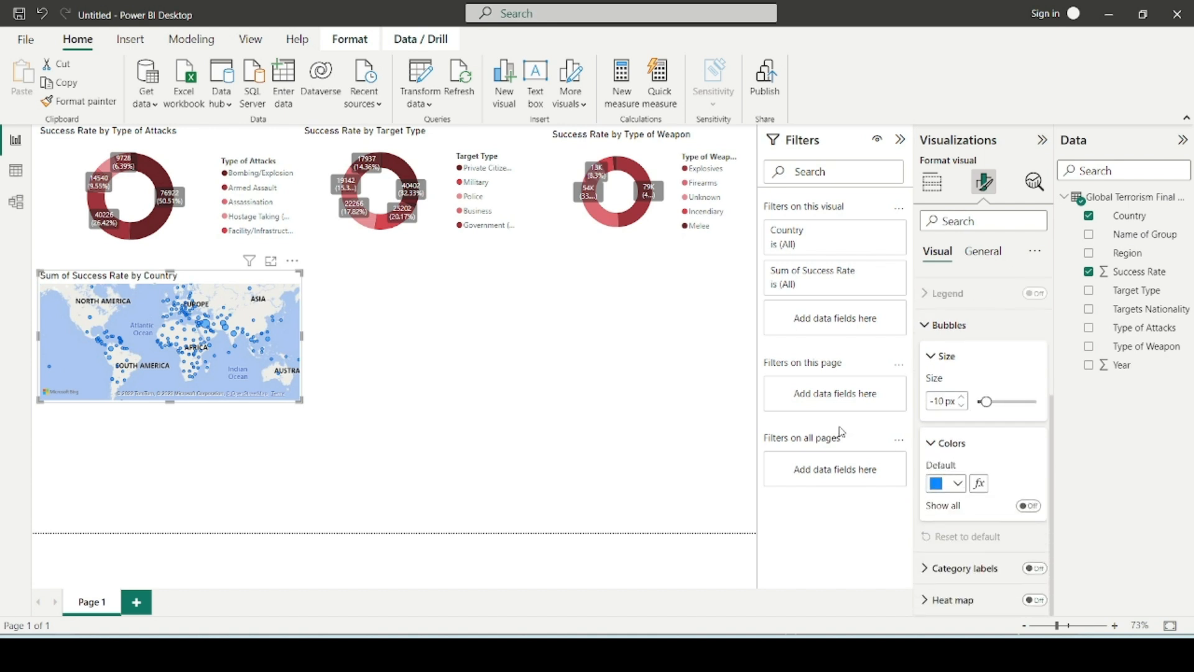
click(956, 484)
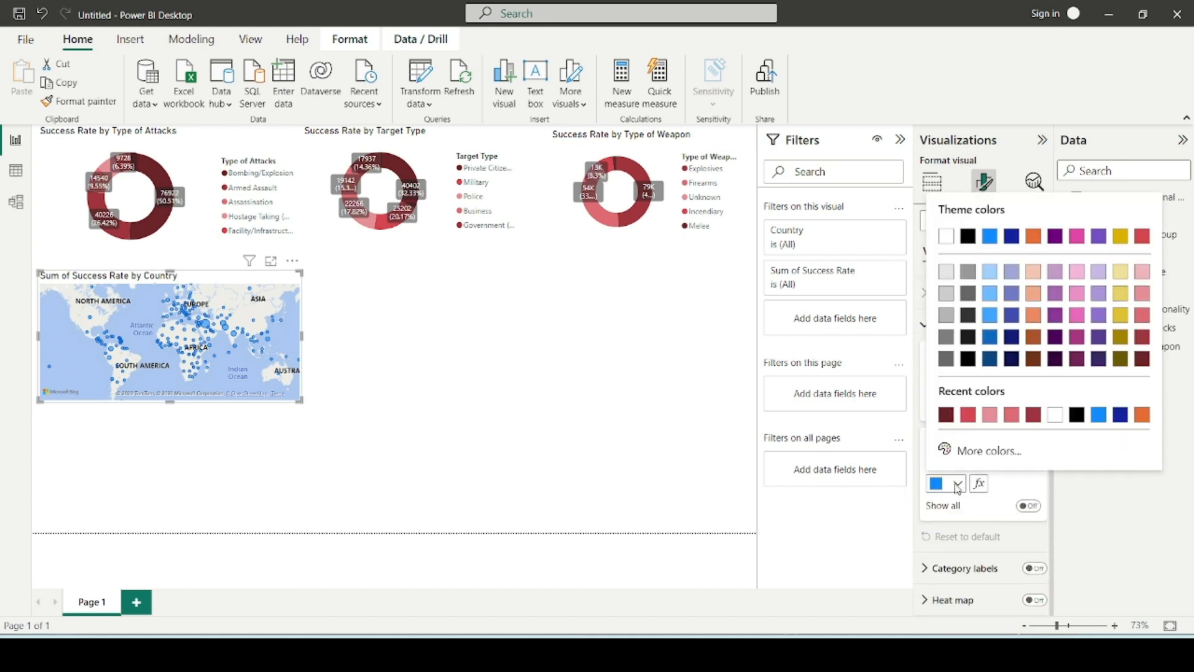
click(945, 415)
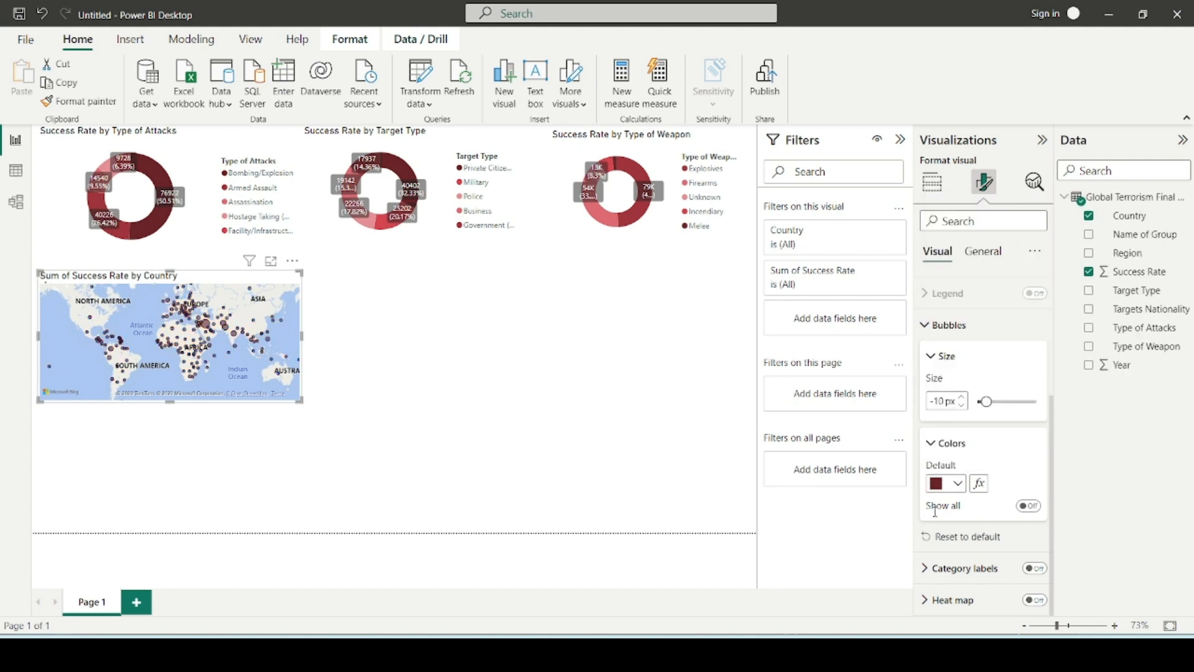
click(952, 483)
click(967, 415)
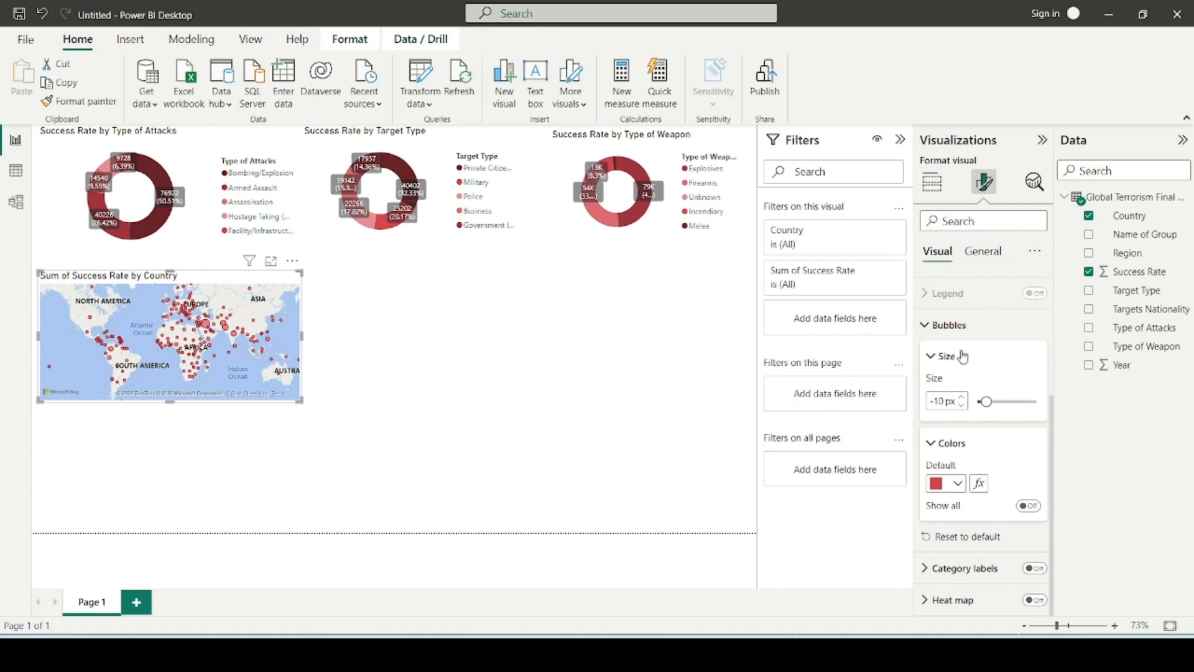
Enable zoom buttons in the country map's controls.
scroll(956, 389, up, 3)
scroll(955, 381, down, 3)
click(965, 568)
scroll(976, 468, up, 5)
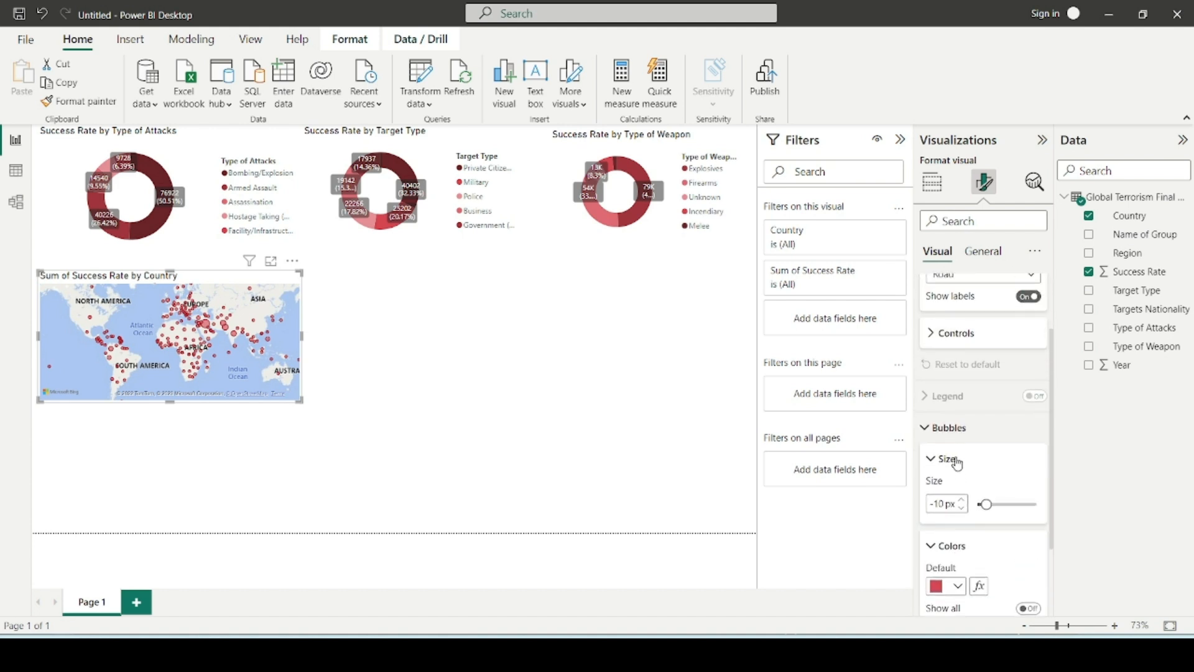
scroll(954, 463, down, 2)
scroll(950, 448, up, 2)
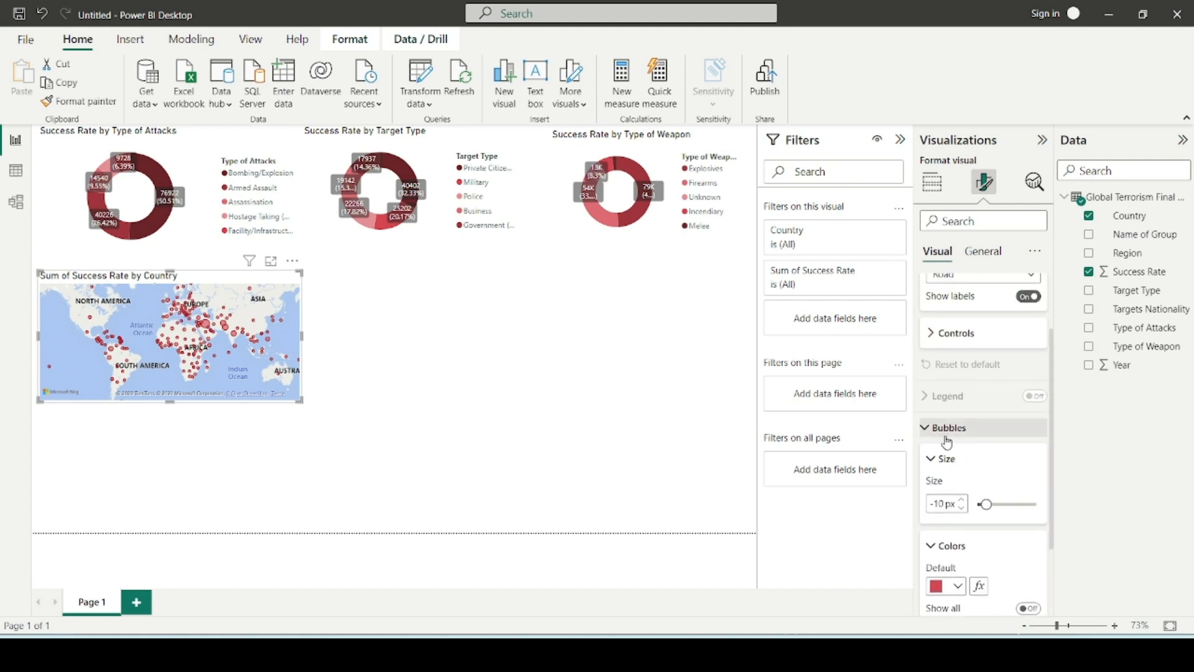
click(948, 441)
click(955, 422)
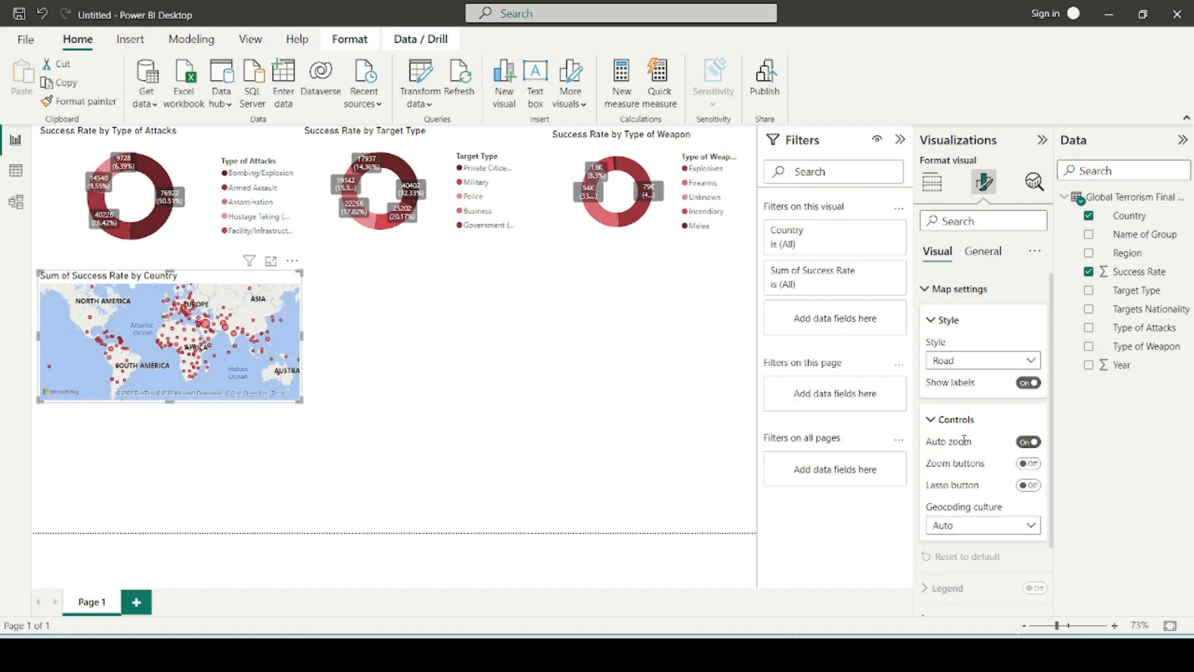
scroll(964, 442, down, 1)
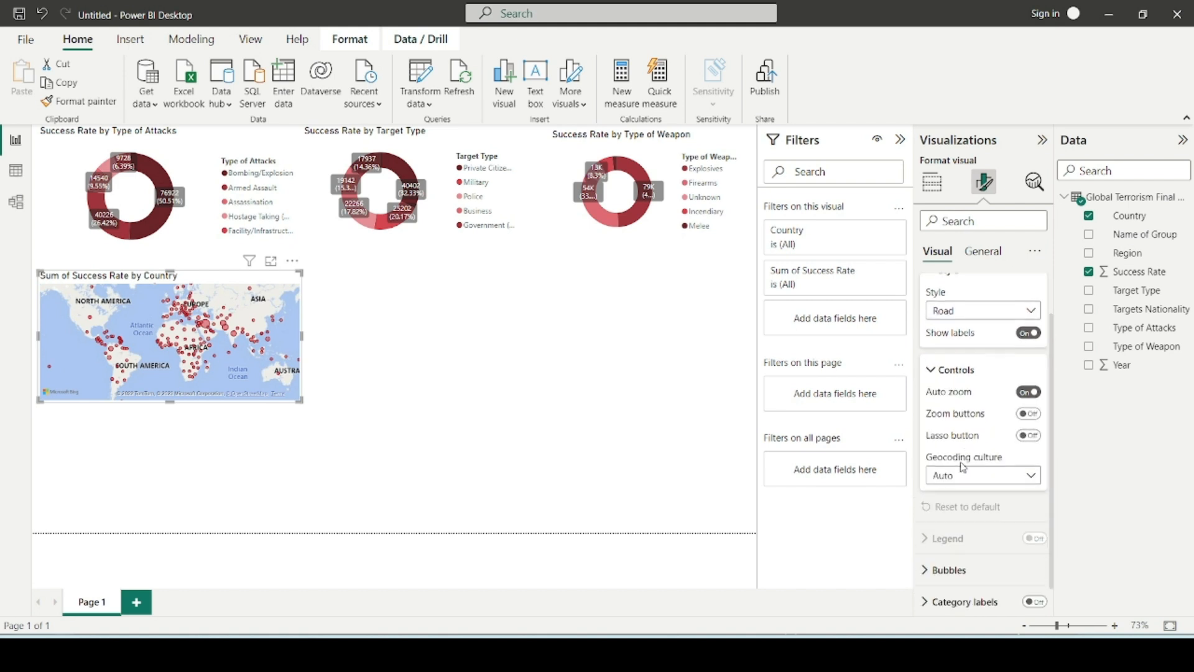
click(1029, 413)
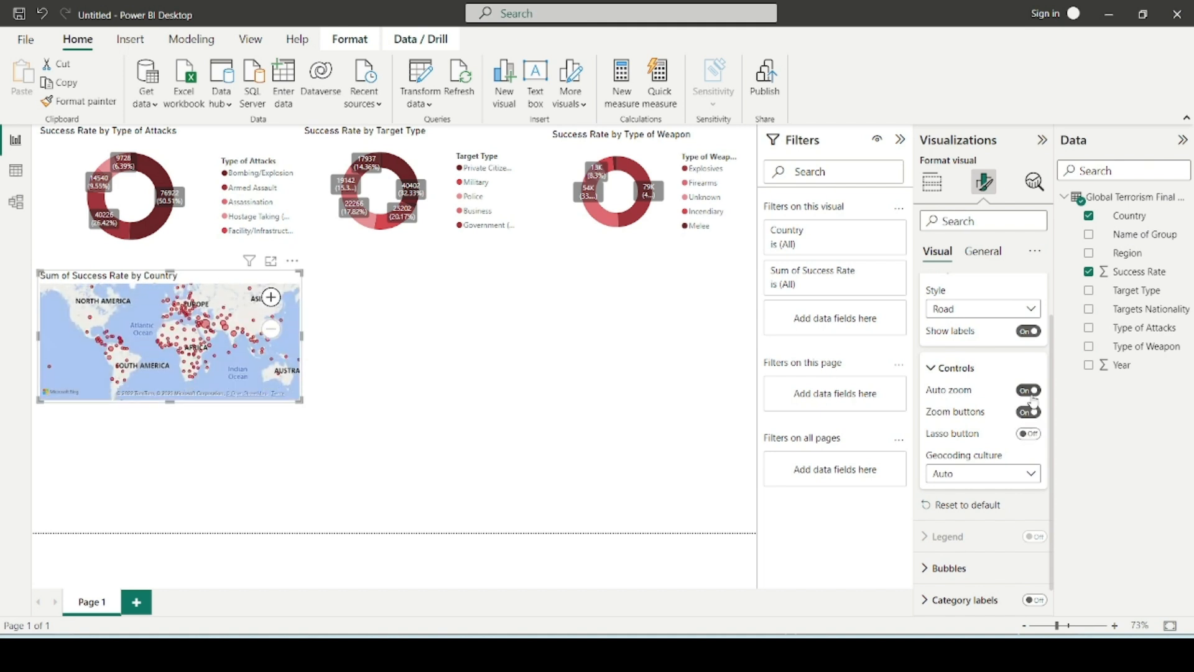
scroll(960, 408, up, 1)
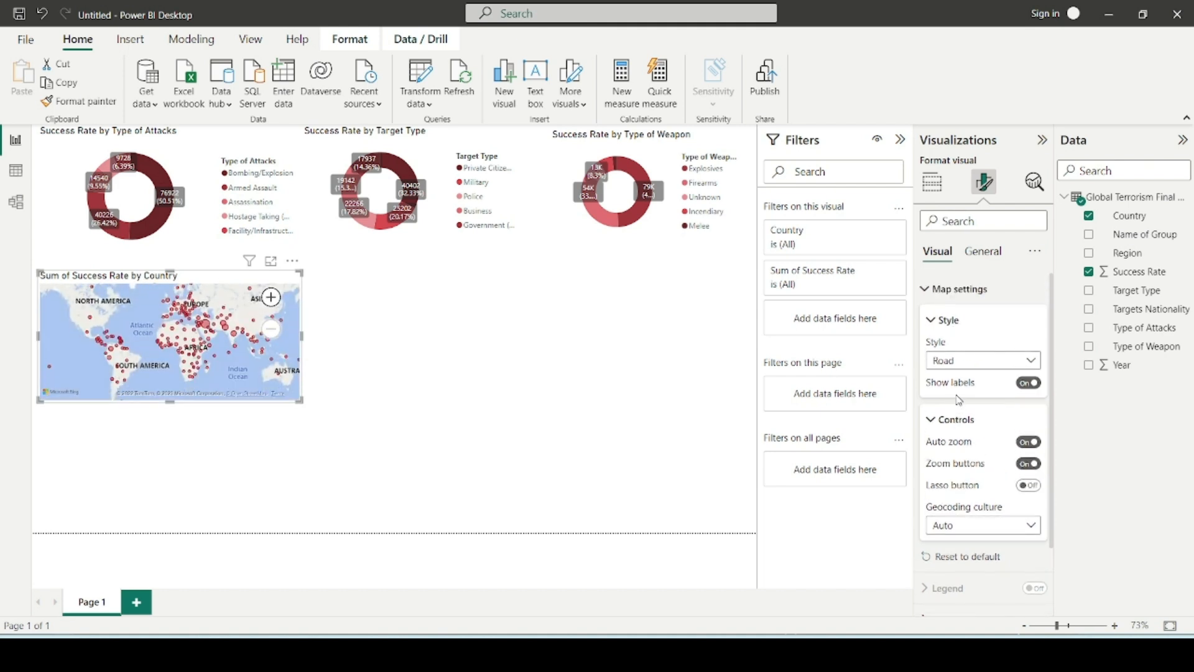
Change the country map's style to Grayscale.
click(946, 290)
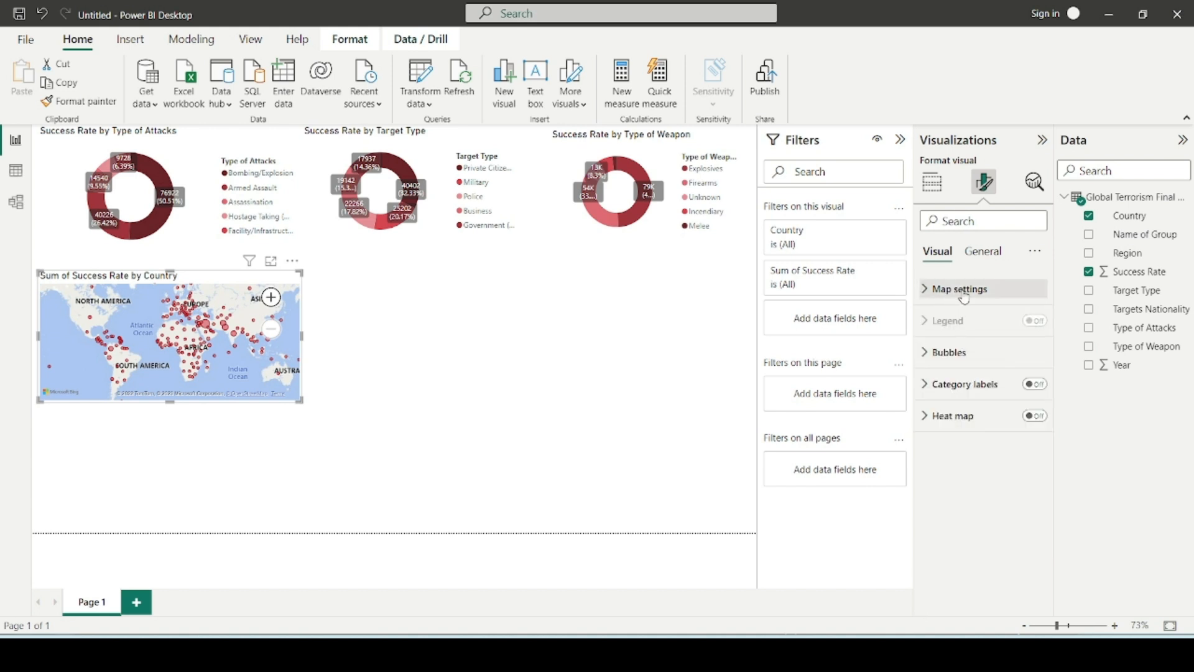
click(962, 292)
click(958, 320)
click(980, 361)
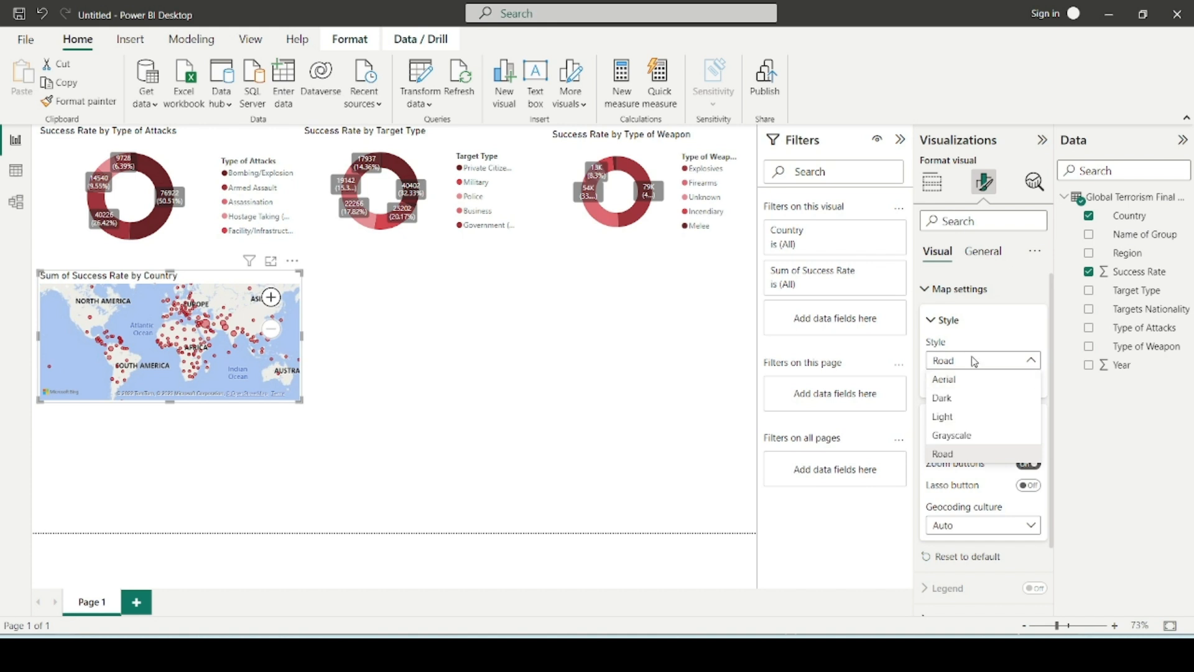
click(972, 439)
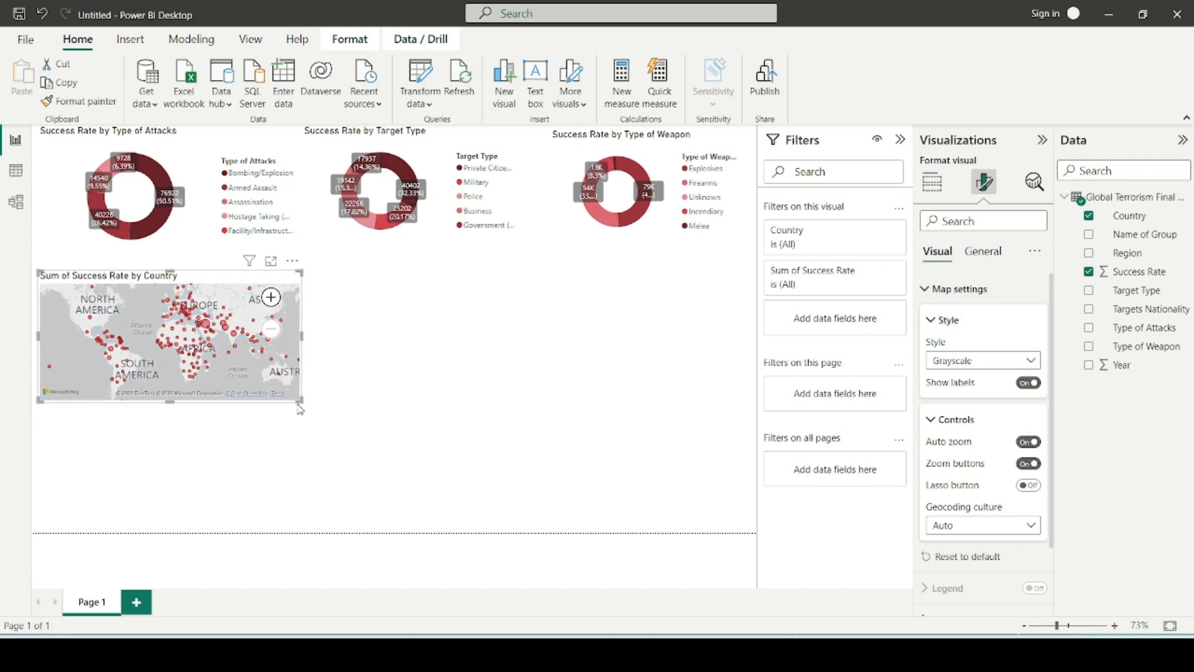
Widen the country map slightly and place it directly beneath the Type of Attacks chart.
drag(303, 405, 343, 401)
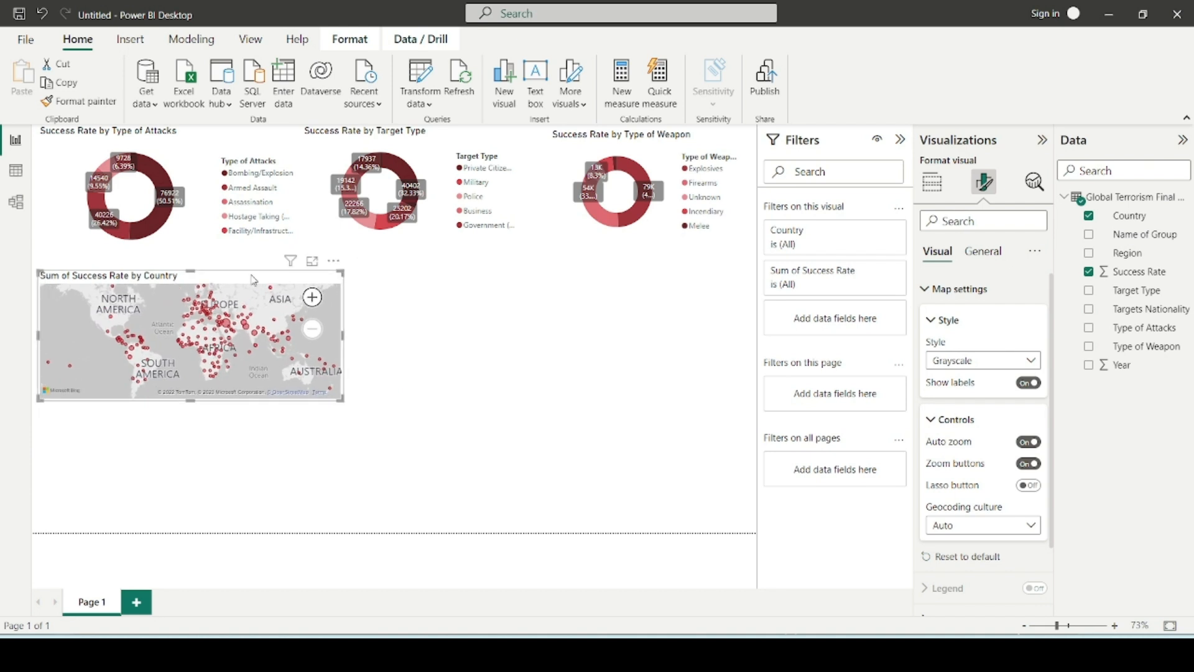
drag(247, 275, 248, 260)
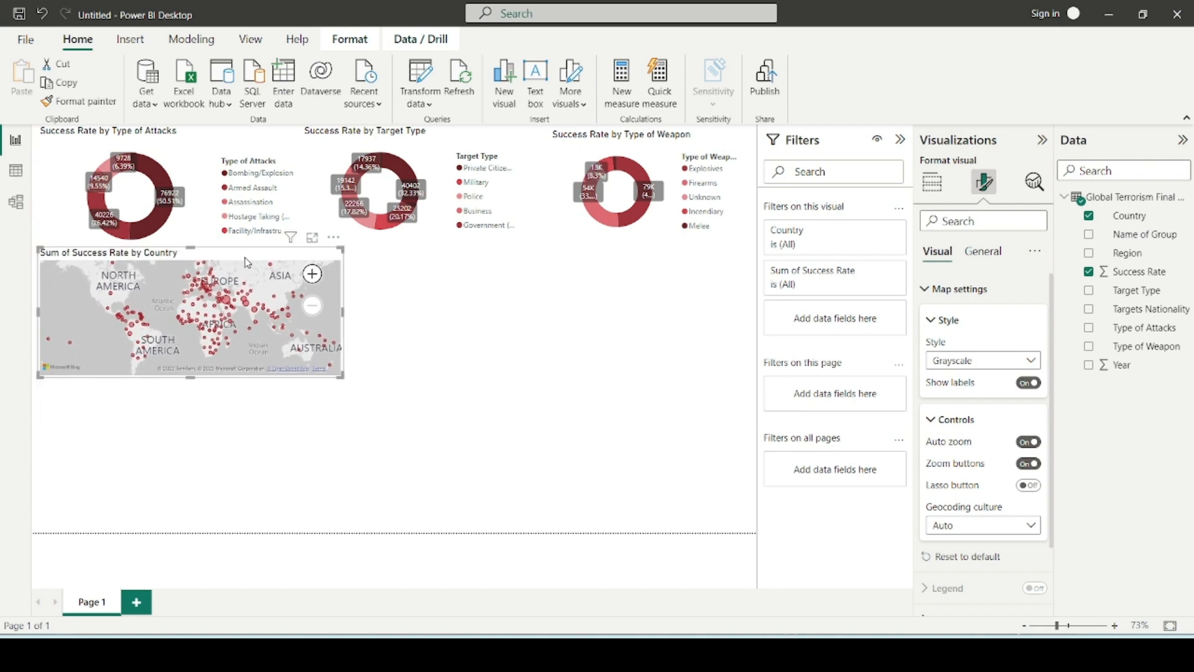
click(498, 390)
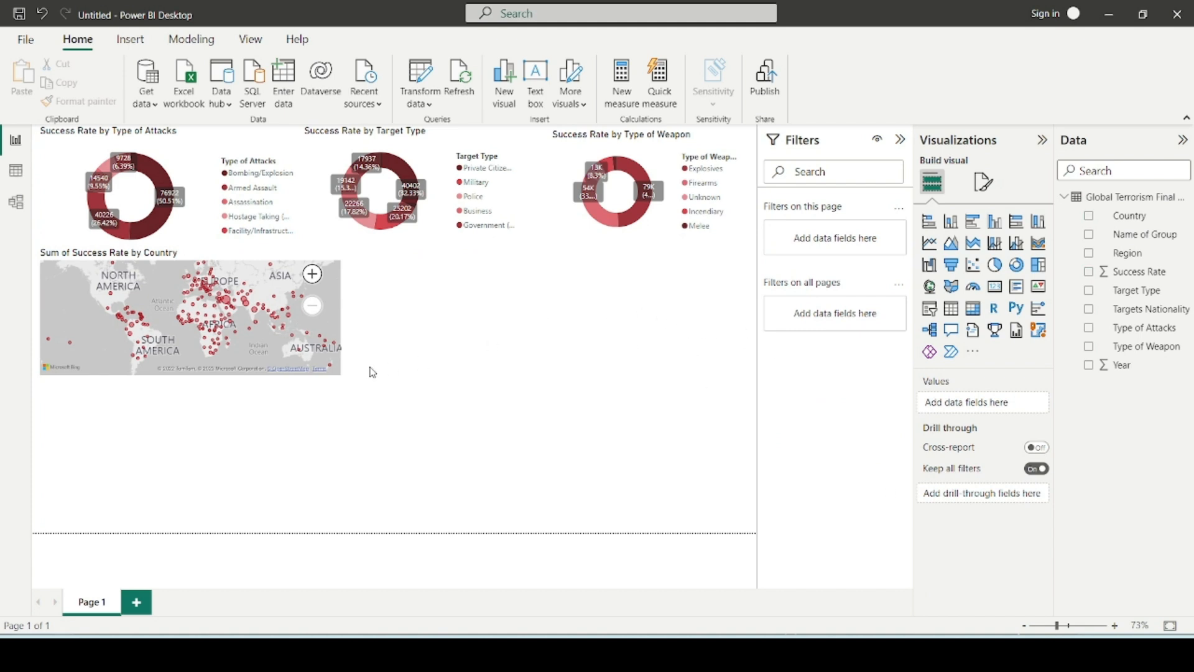
drag(343, 376, 337, 378)
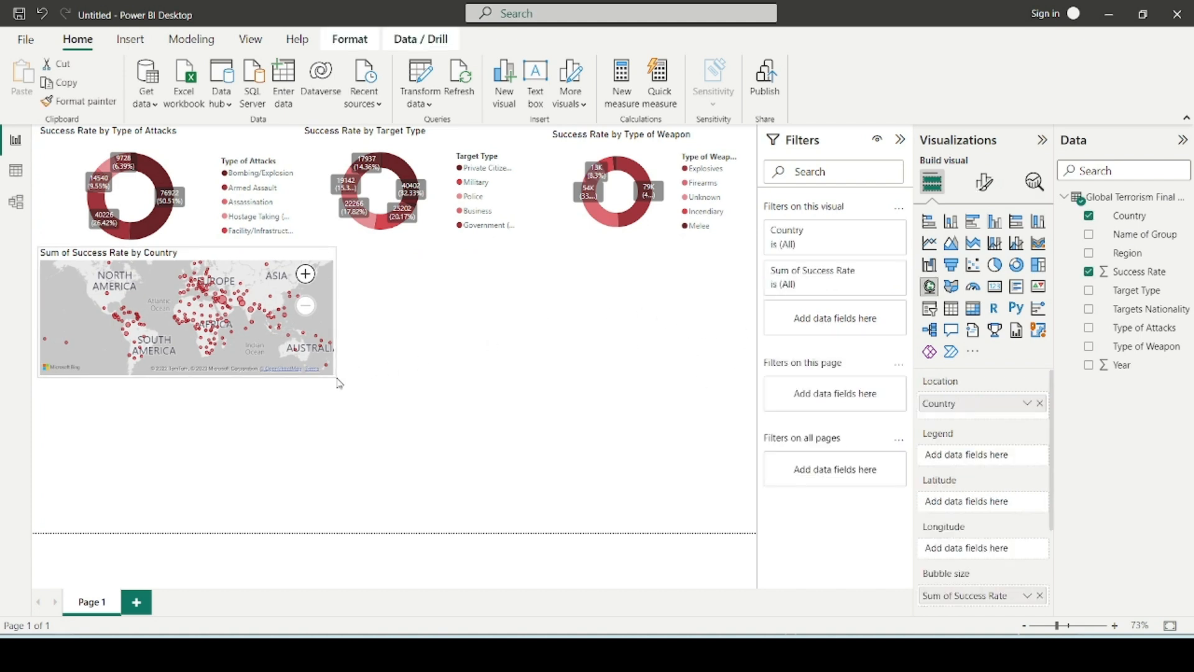
drag(247, 258, 252, 261)
click(520, 381)
click(542, 371)
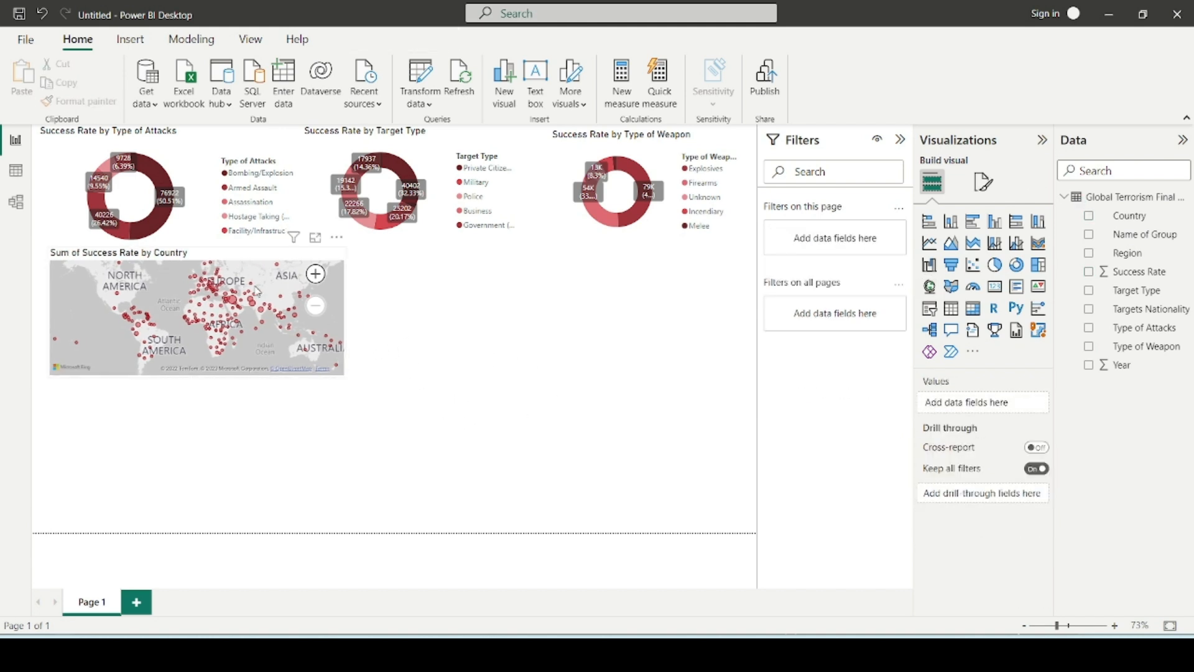
Rename the country map's bubble size field to Success Rate.
click(219, 262)
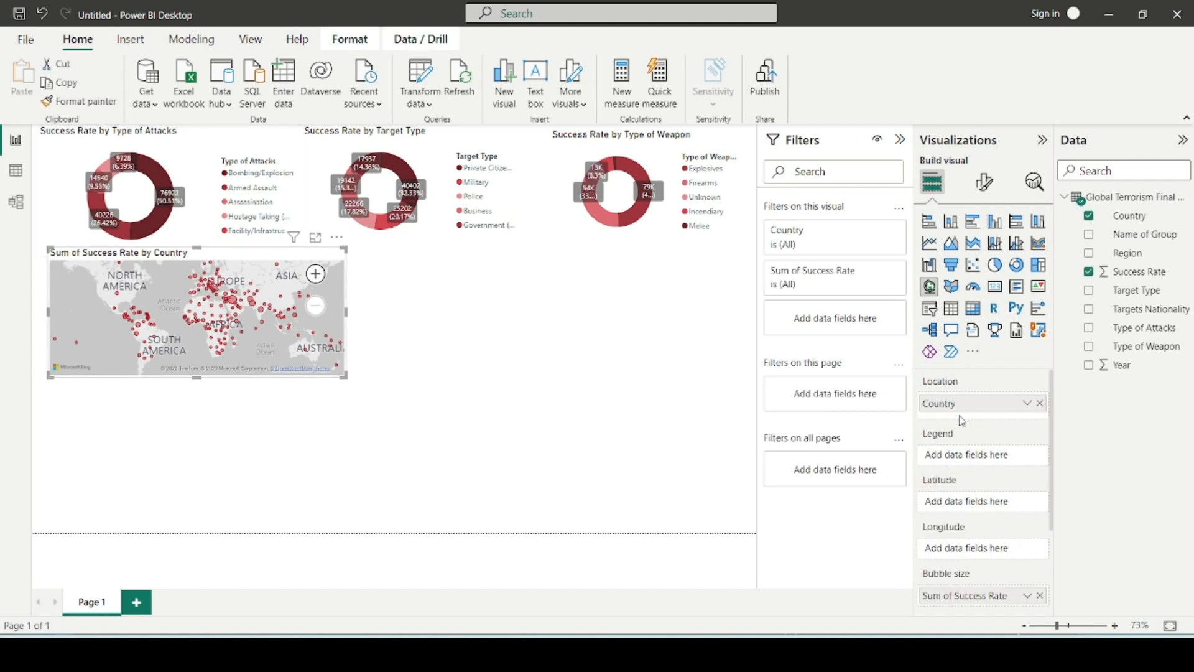
scroll(983, 419, down, 3)
double_click(946, 487)
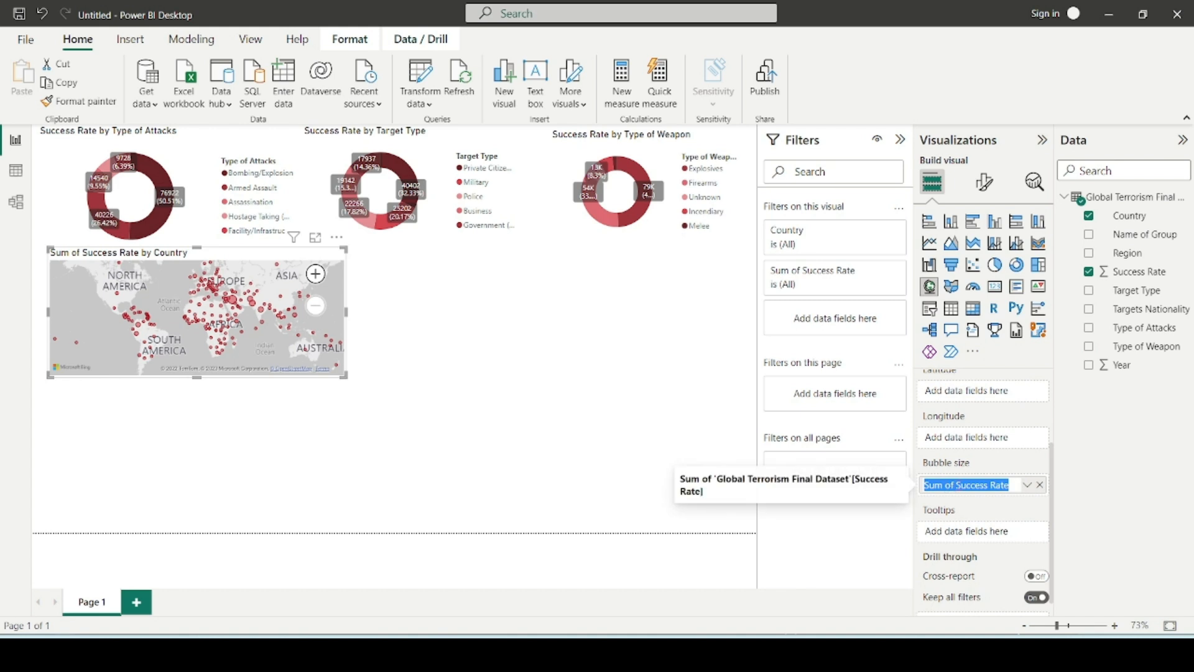
click(957, 485)
key(BackSpace)
key(BackSpace)
key(BackSpace)
key(BackSpace)
key(BackSpace)
key(BackSpace)
key(BackSpace)
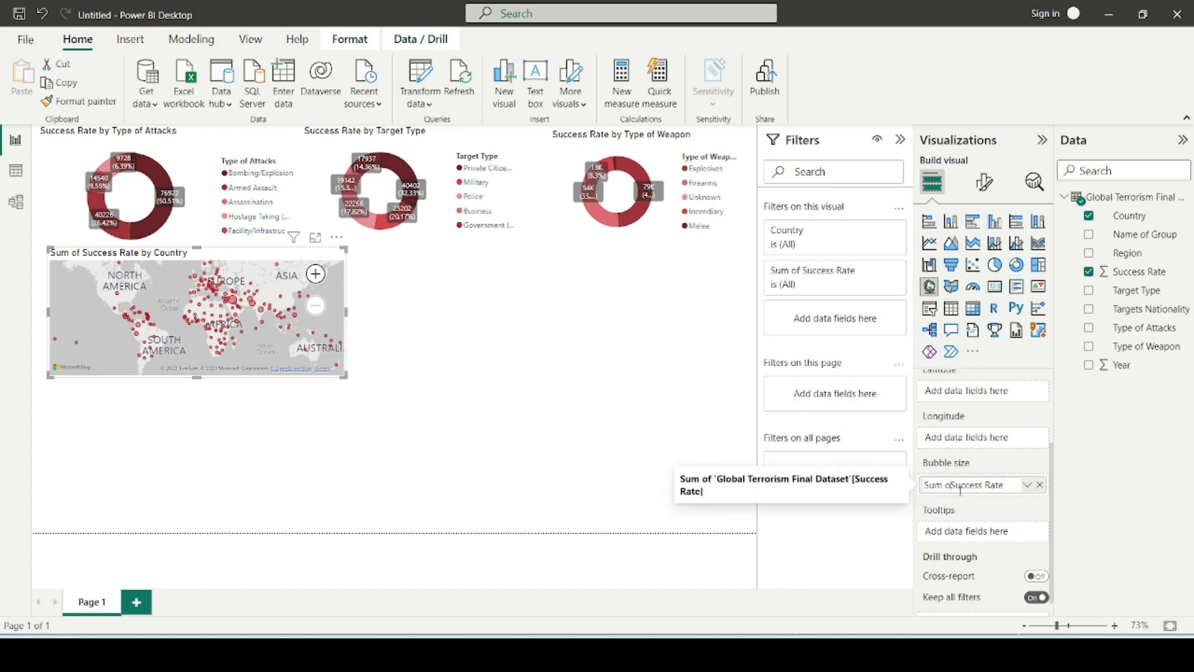
key(Return)
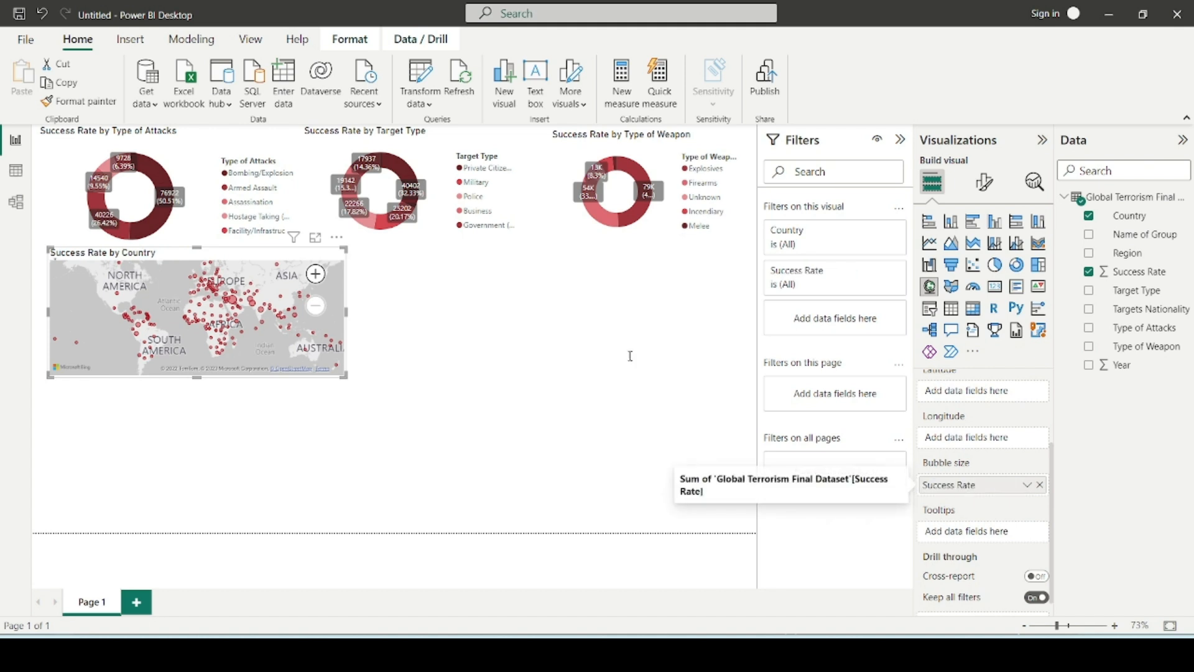
click(465, 356)
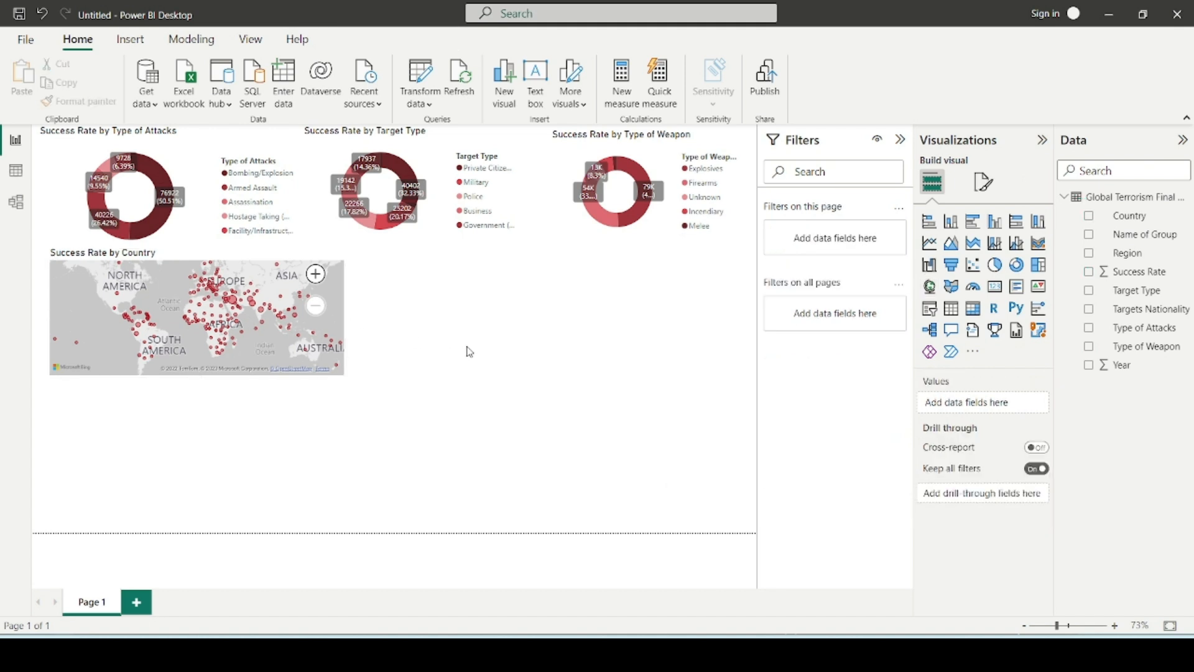
Zoom the country map in around Europe, North Africa and the Middle East to inspect its red bubbles.
scroll(266, 337, up, 1)
scroll(230, 304, down, 1)
drag(226, 293, 221, 324)
scroll(217, 323, up, 1)
scroll(187, 326, up, 4)
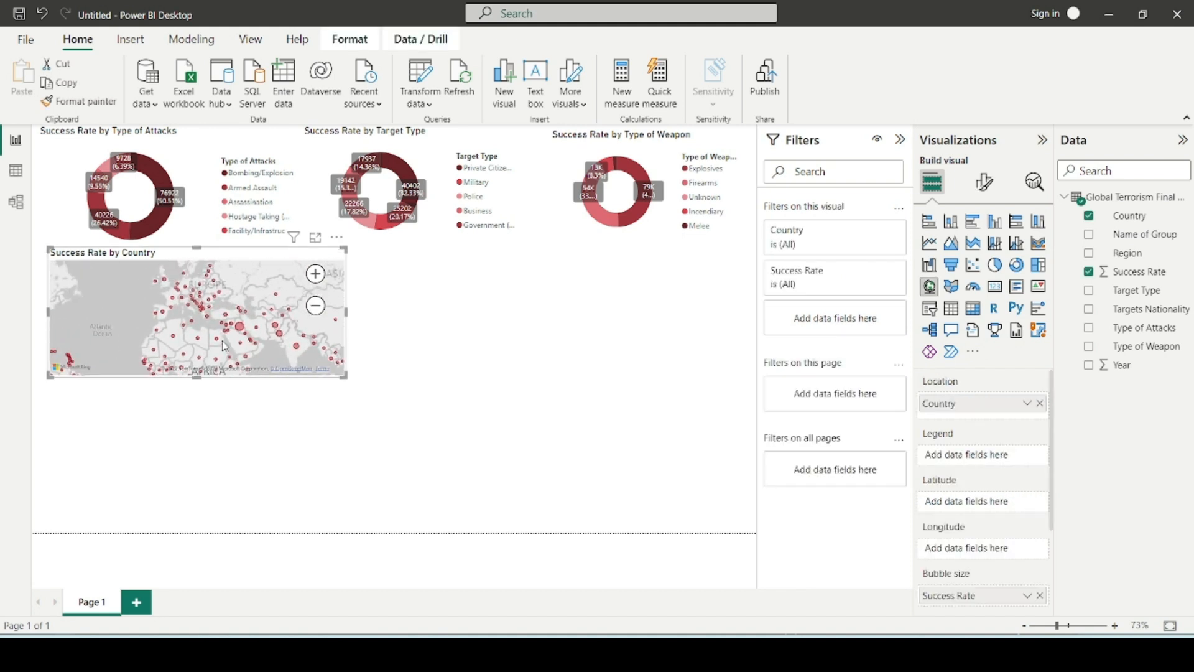
Enlarge the country map slightly with the whole world in view, and consult the Objectives note.
scroll(219, 314, down, 5)
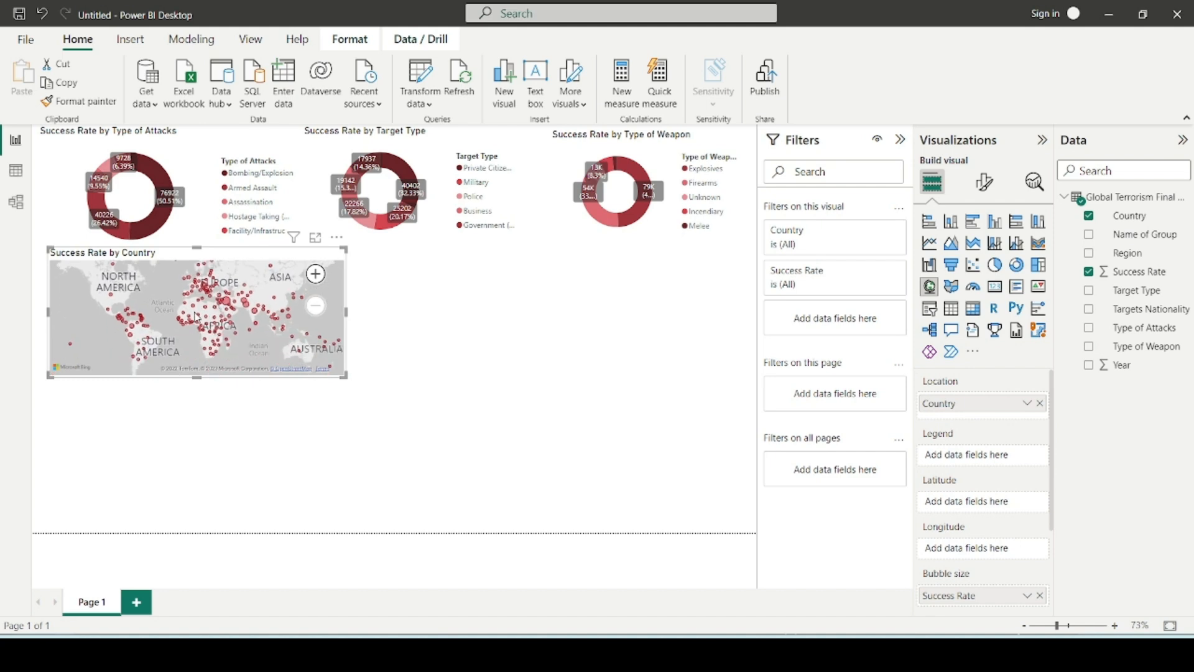
drag(350, 380, 365, 403)
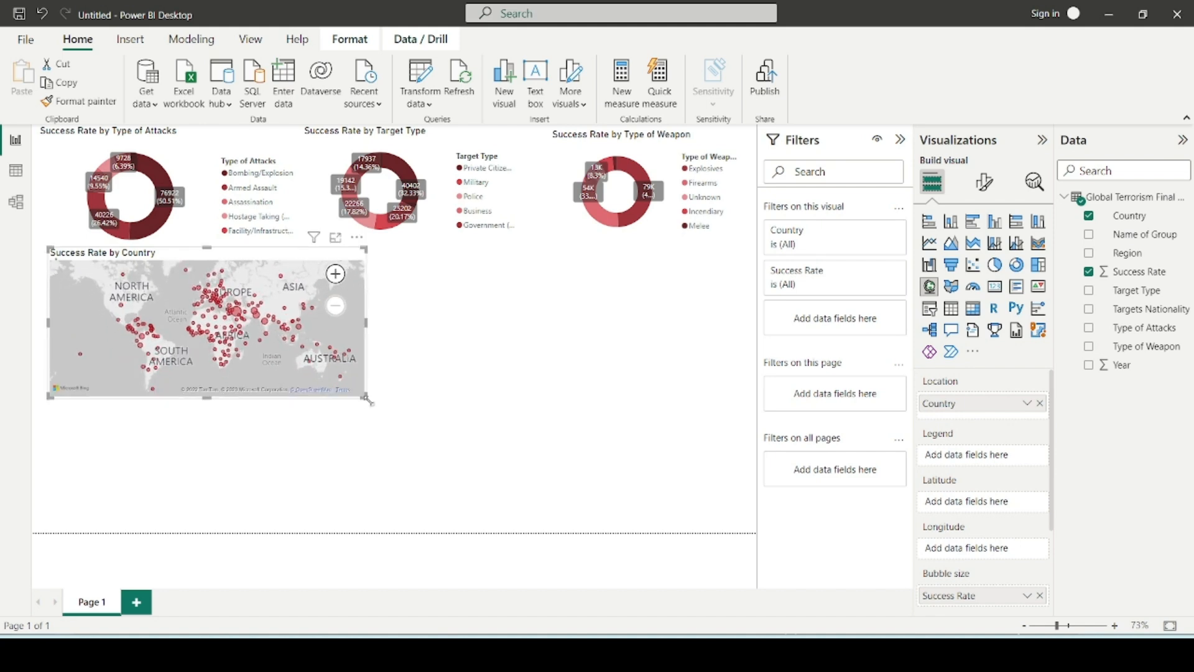
click(554, 509)
key(alt+Tab)
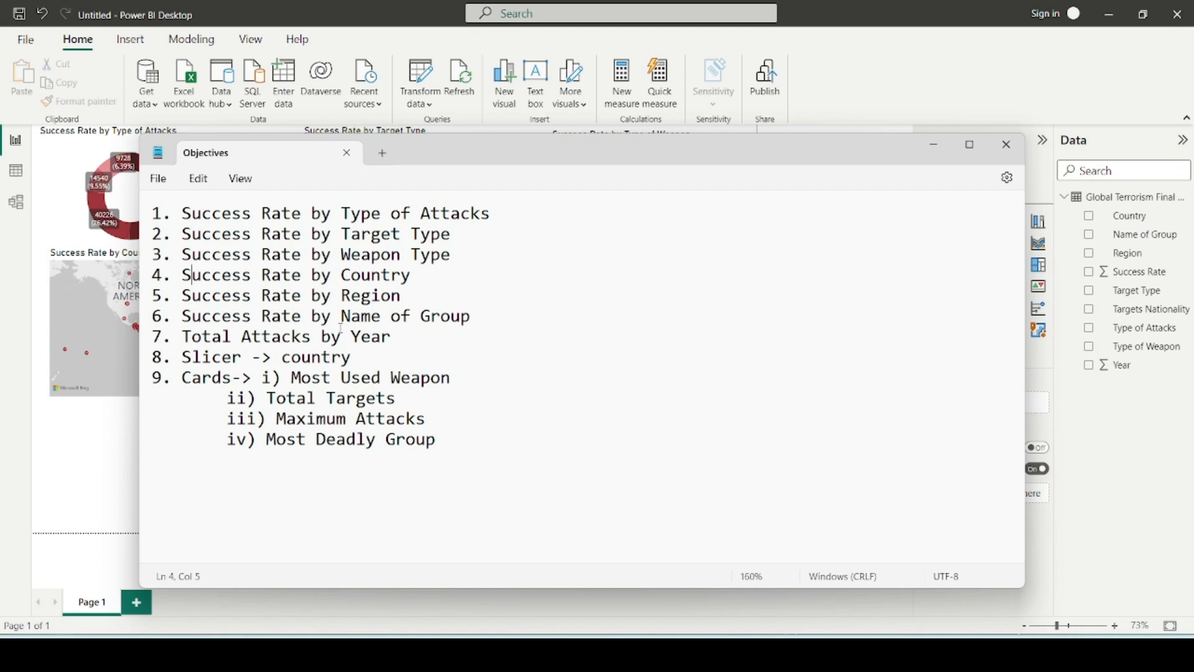
click(104, 445)
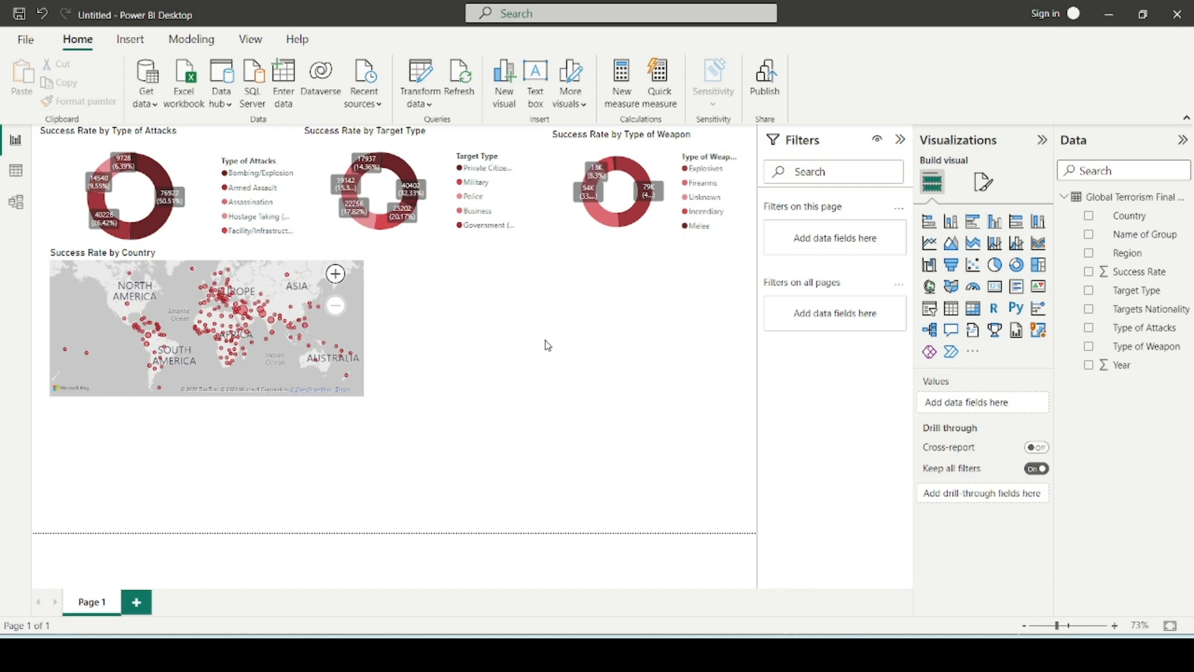
click(972, 221)
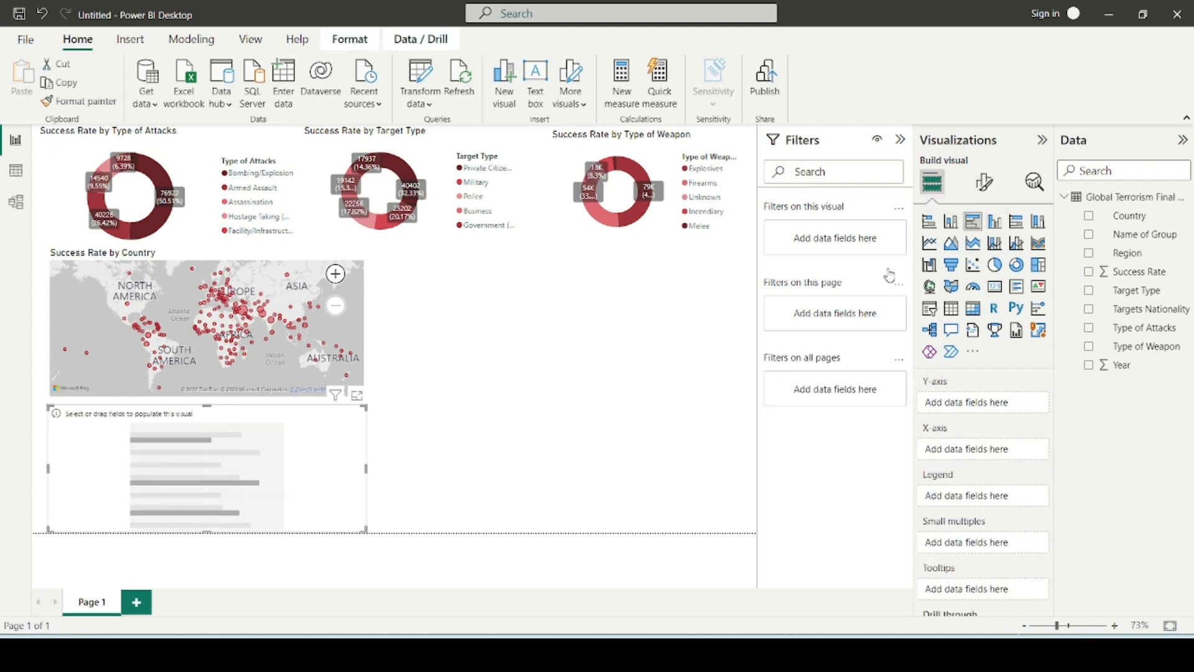
click(356, 394)
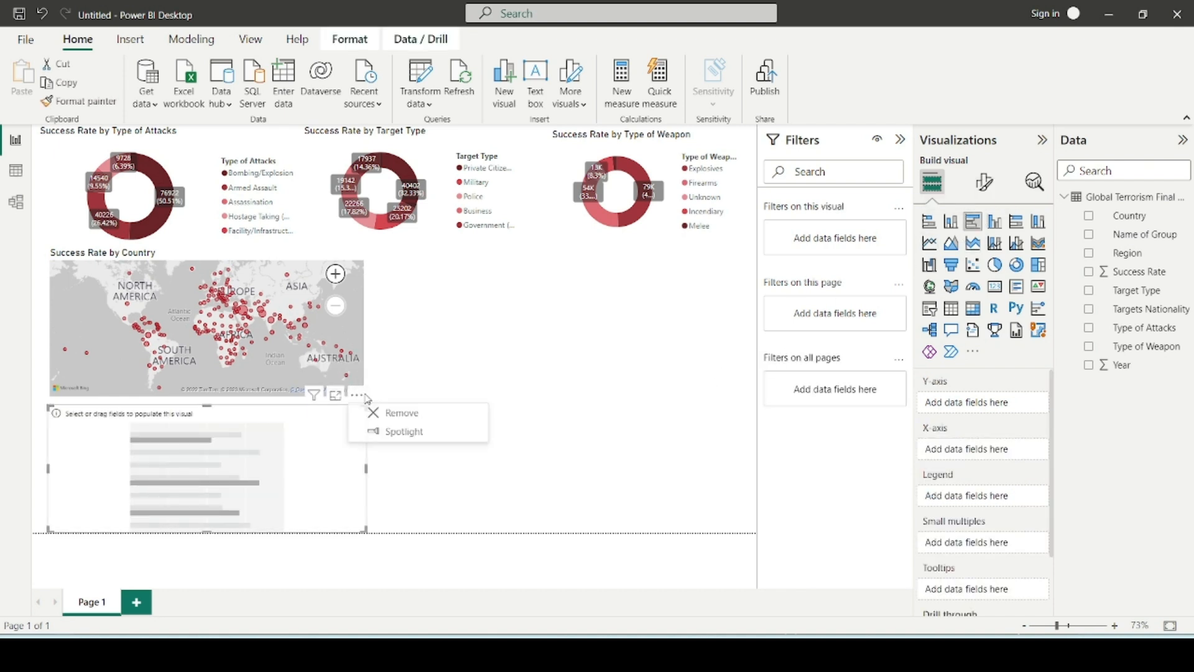
click(403, 414)
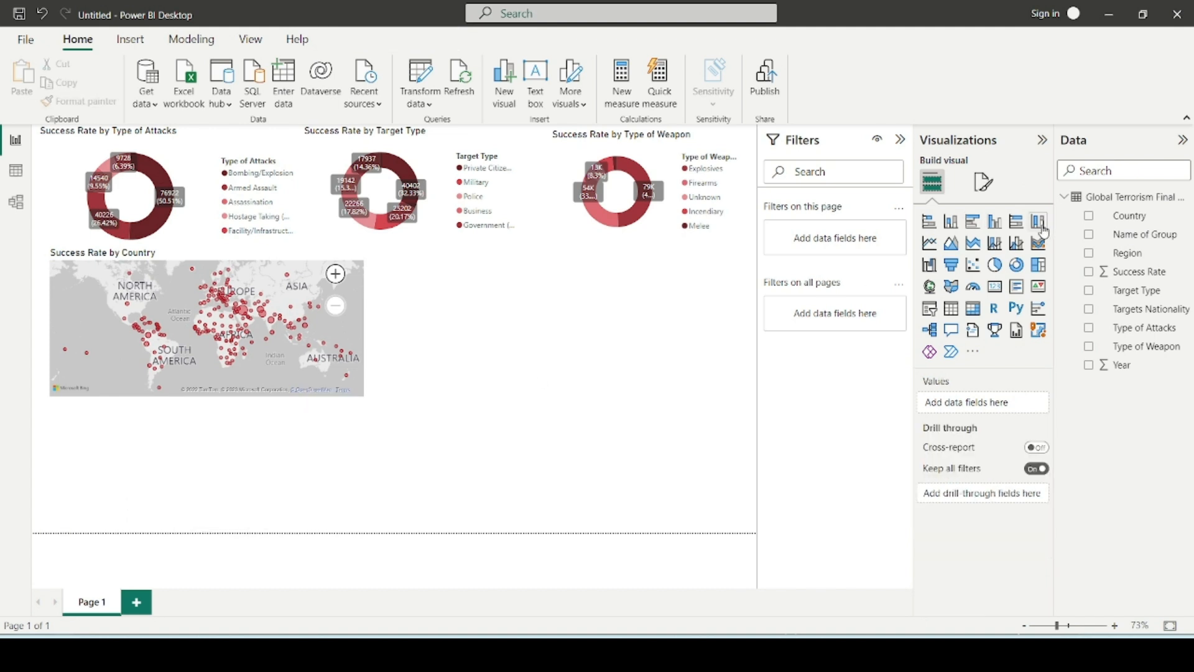
Add a stacked bar chart beside the country map with Region on the Y-axis and Success Rate on the X-axis, and slightly reduce its height.
click(929, 222)
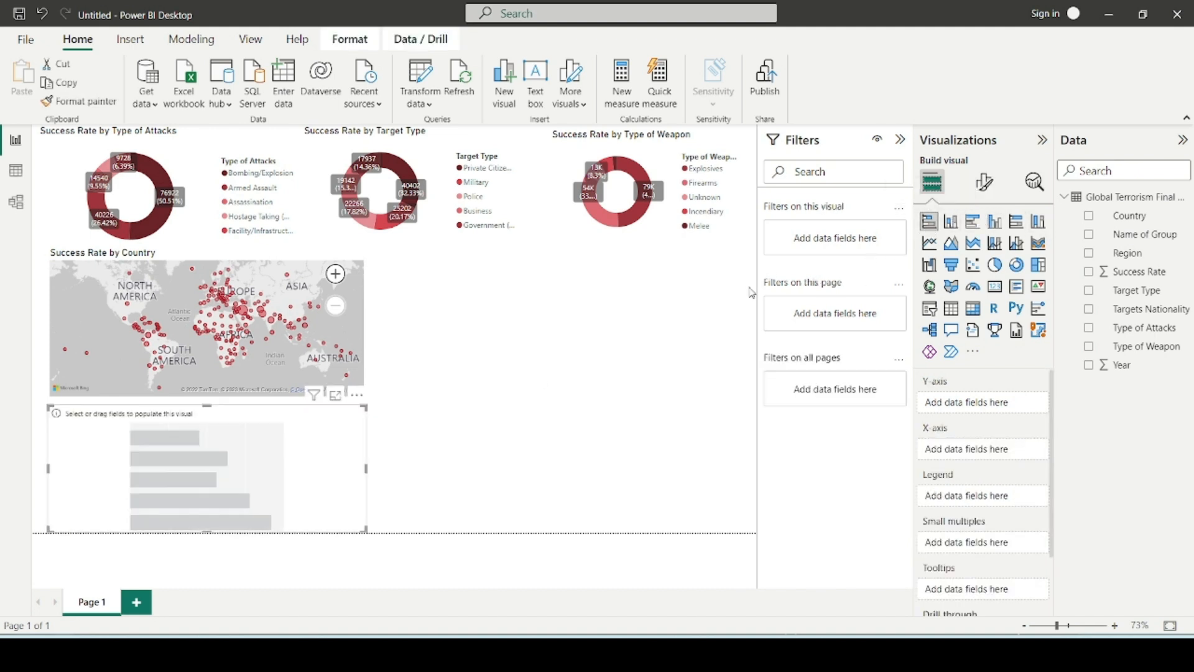
drag(361, 448, 726, 330)
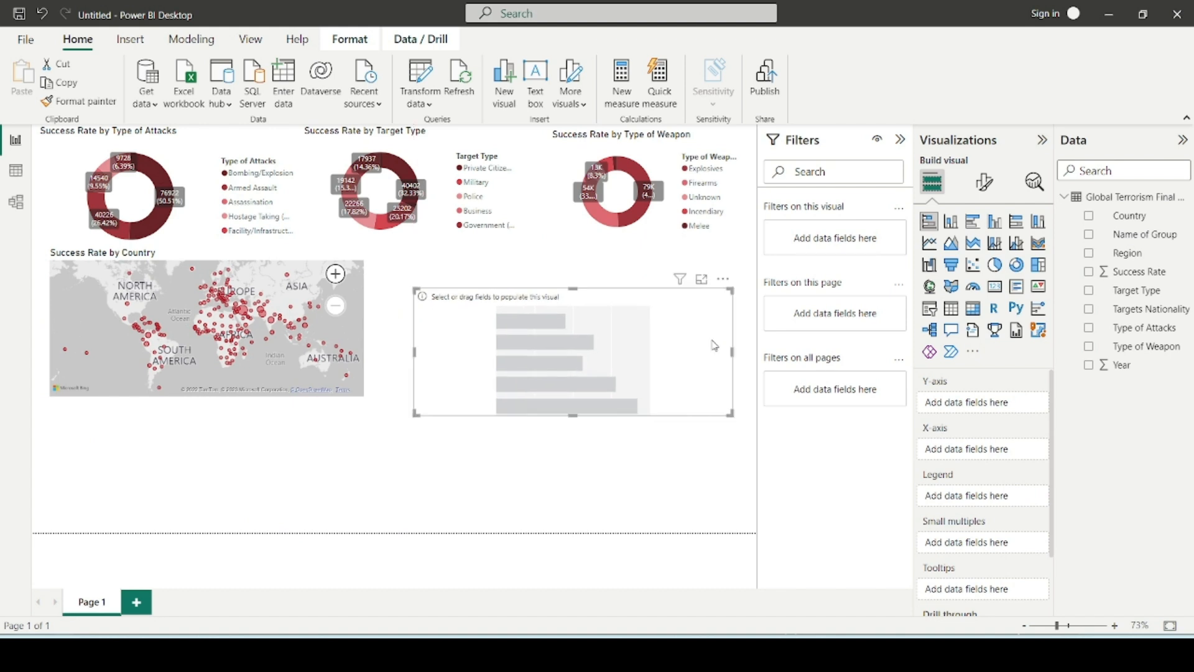
drag(1154, 250, 1057, 322)
drag(1016, 409, 998, 403)
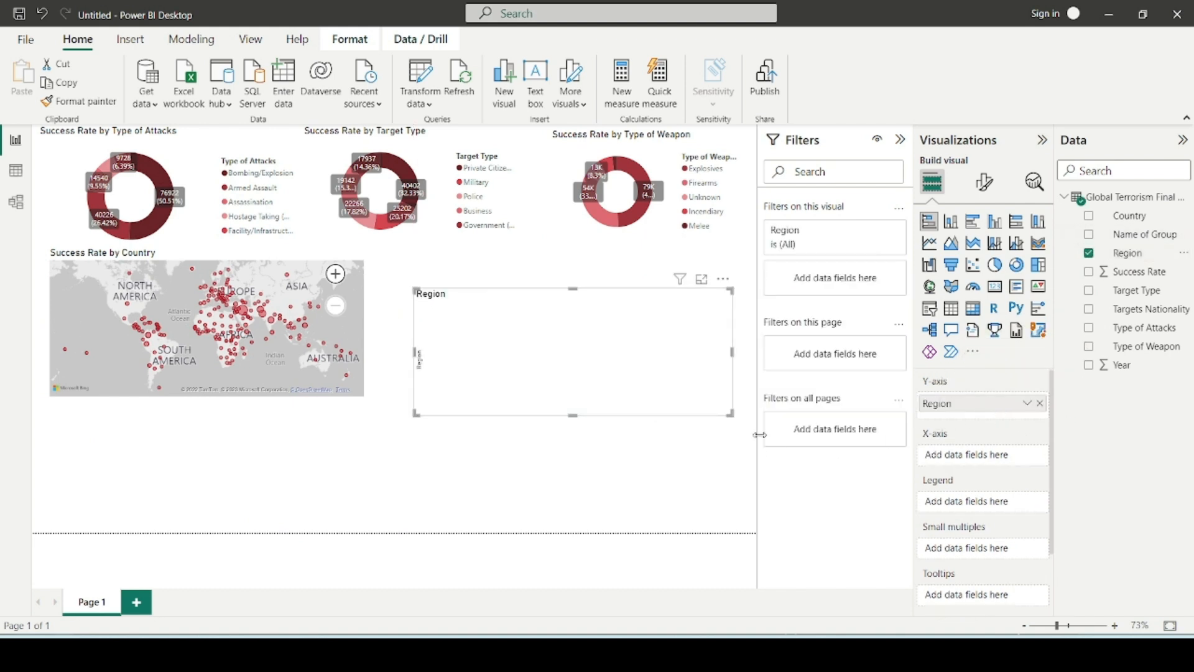
drag(687, 367, 663, 354)
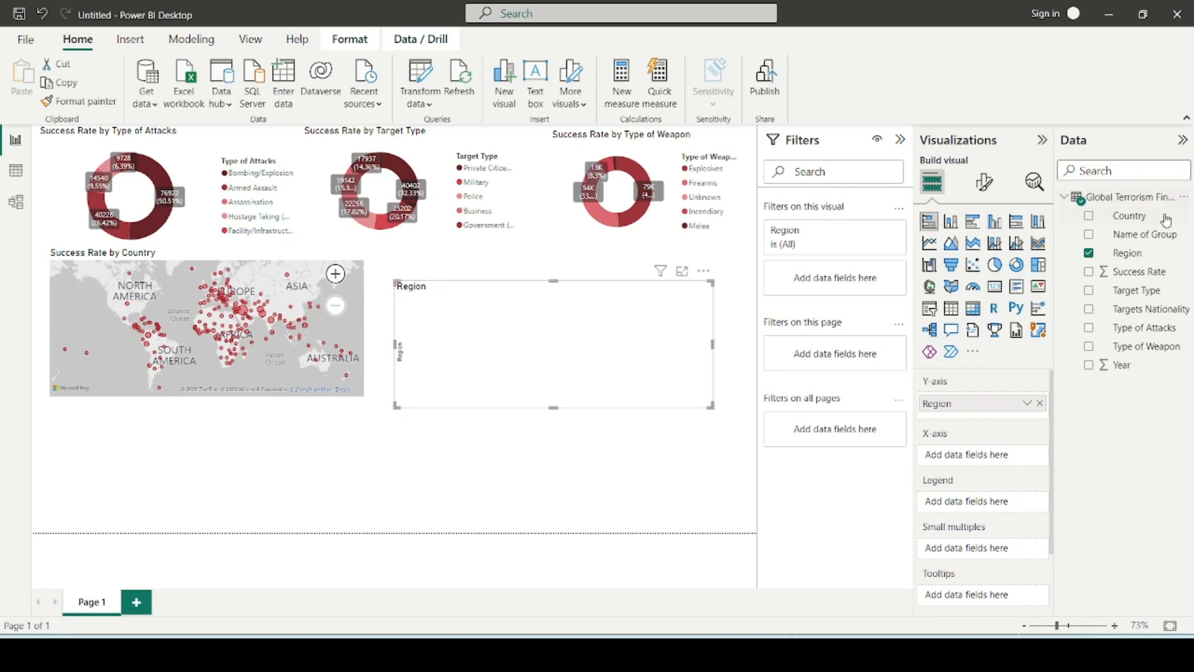
drag(1138, 271, 1020, 457)
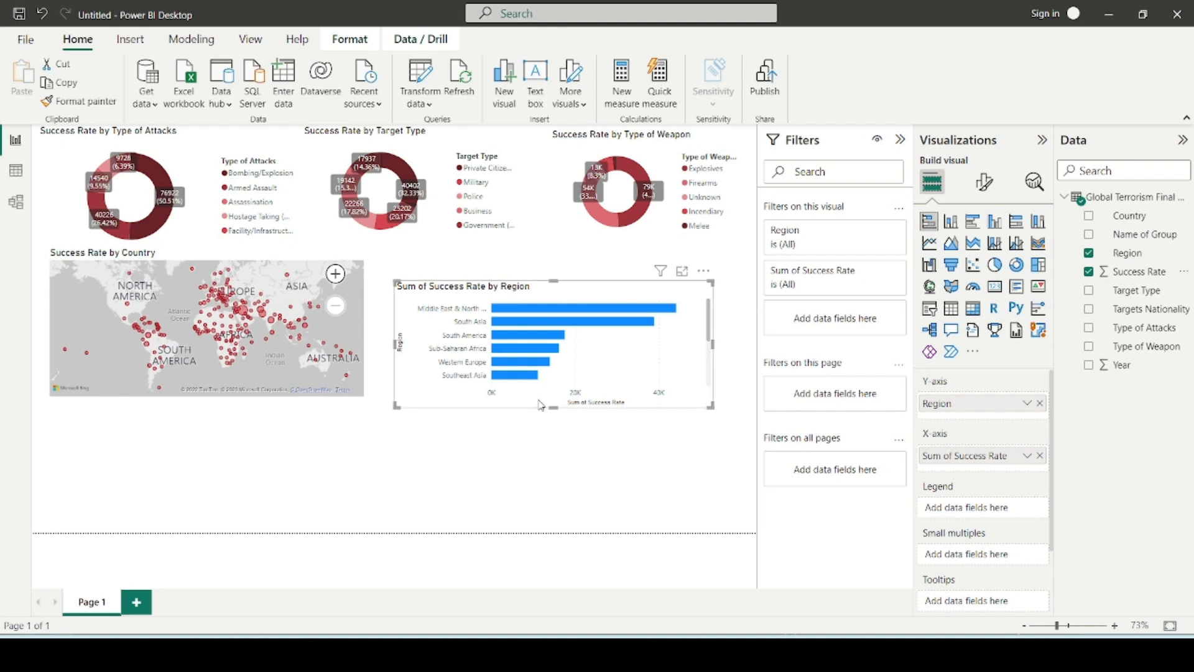
mouse_move(712, 405)
mouse_down()
mouse_move(730, 488)
mouse_move(726, 404)
mouse_move(713, 398)
mouse_up()
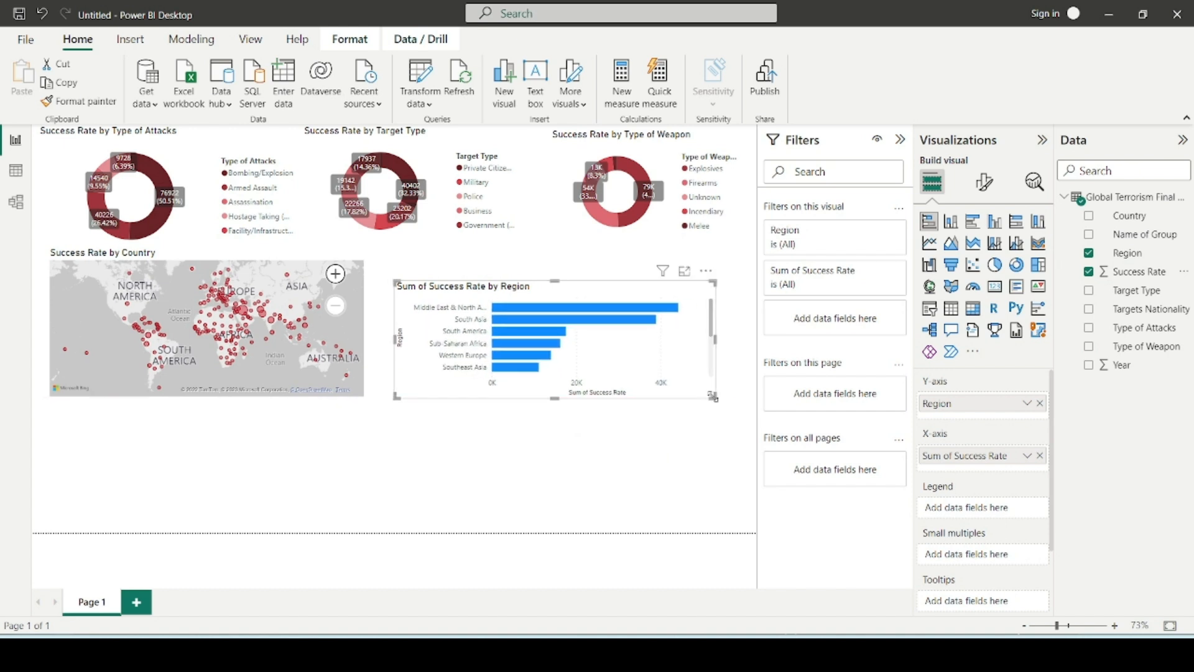
Rename the region bar chart's X-axis field to Success Rate.
double_click(942, 461)
click(953, 459)
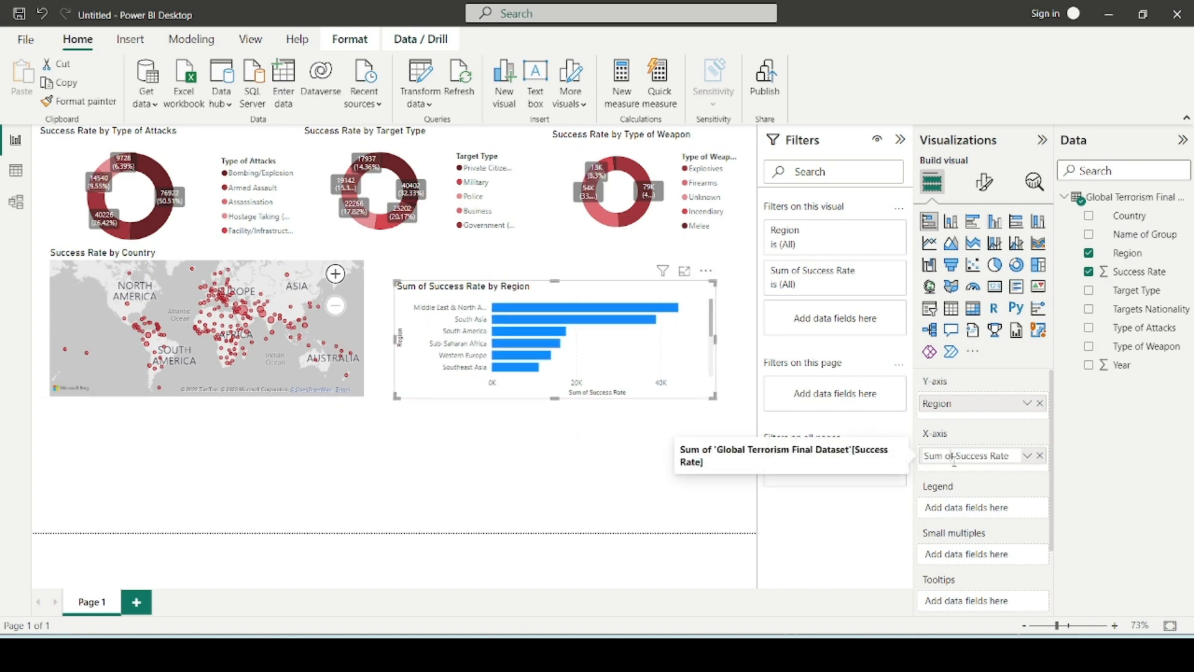
key(BackSpace)
key(BackSpace)
key(BackSpace)
key(BackSpace)
key(BackSpace)
key(BackSpace)
key(BackSpace)
key(Return)
Set the default bar colour of the region chart to the recently used bright red.
click(984, 182)
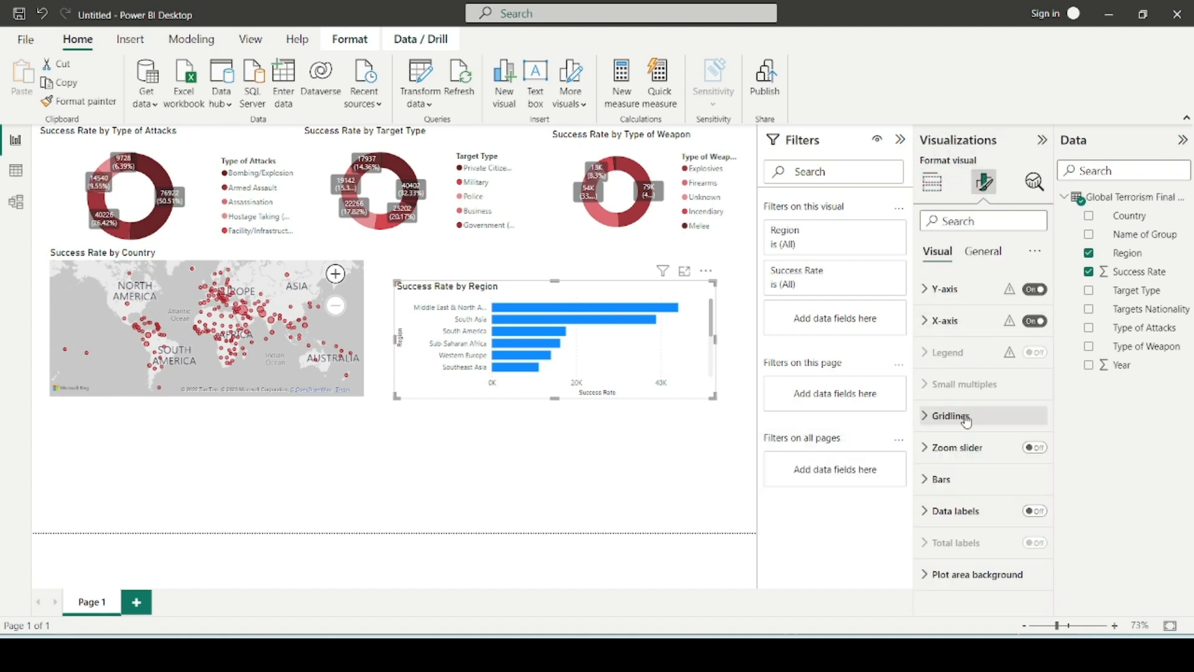
click(948, 480)
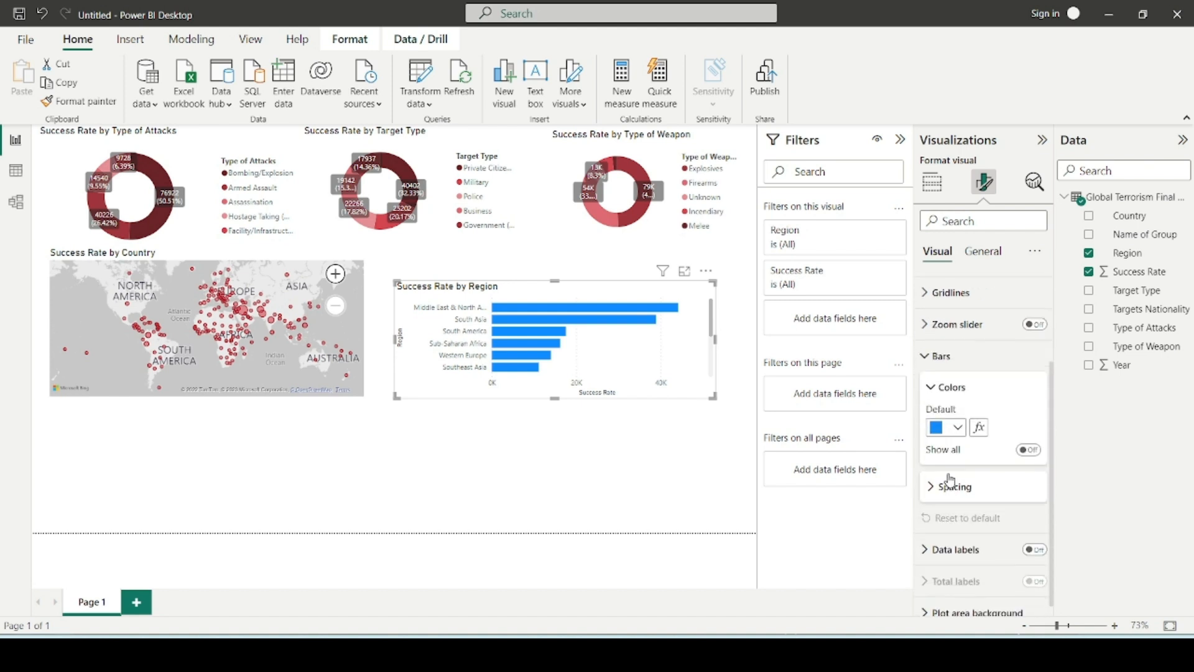
click(958, 415)
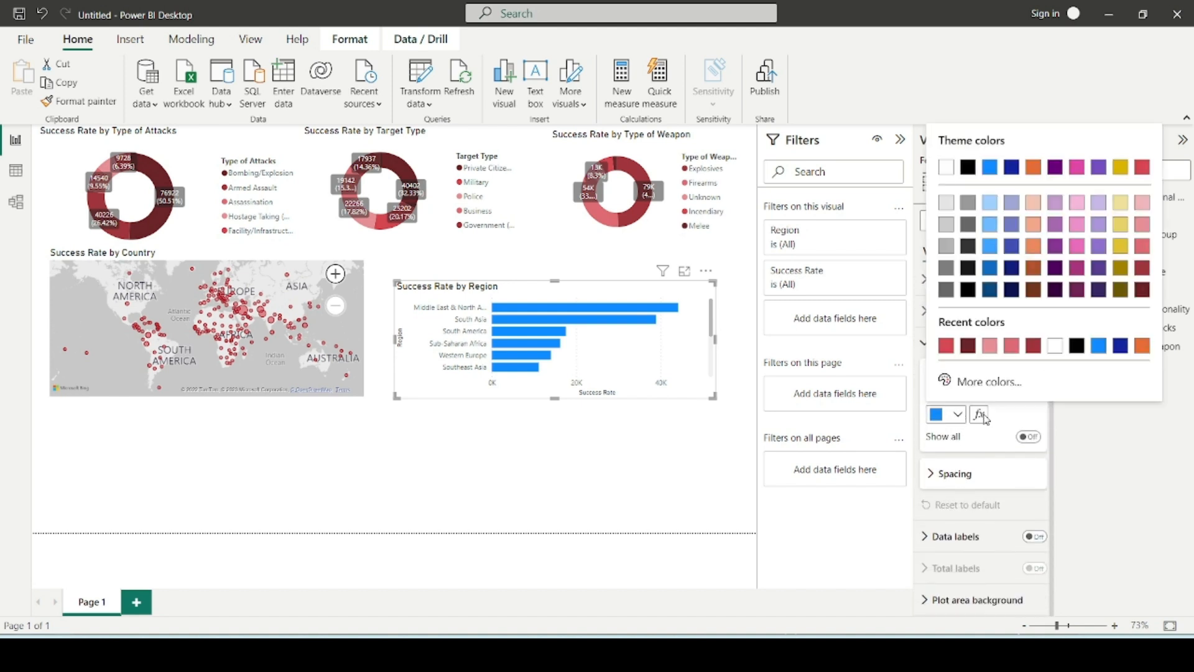
click(947, 346)
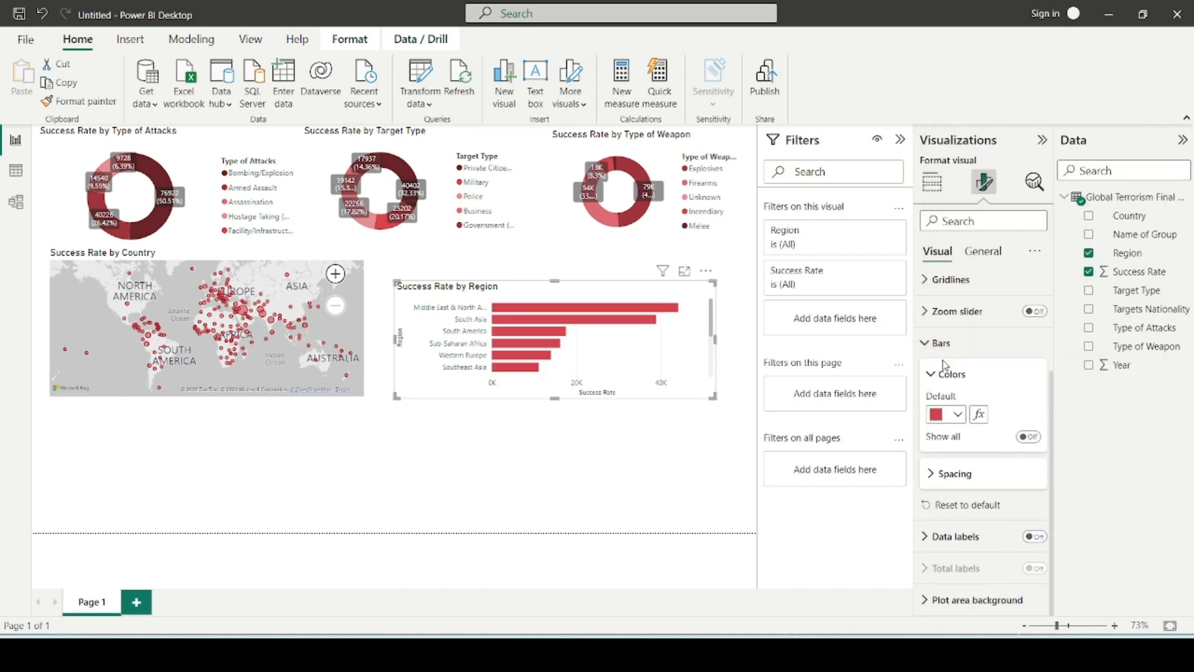
Try dark red for the region chart's bars and return them to the bright red.
click(943, 423)
click(964, 346)
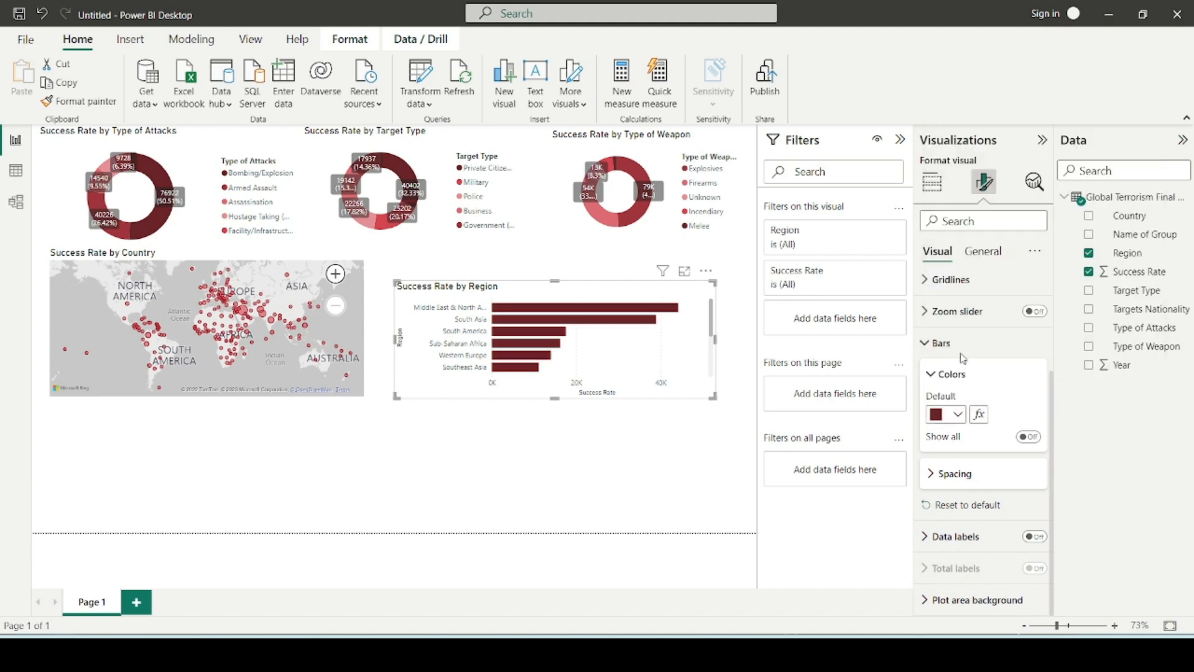
click(957, 414)
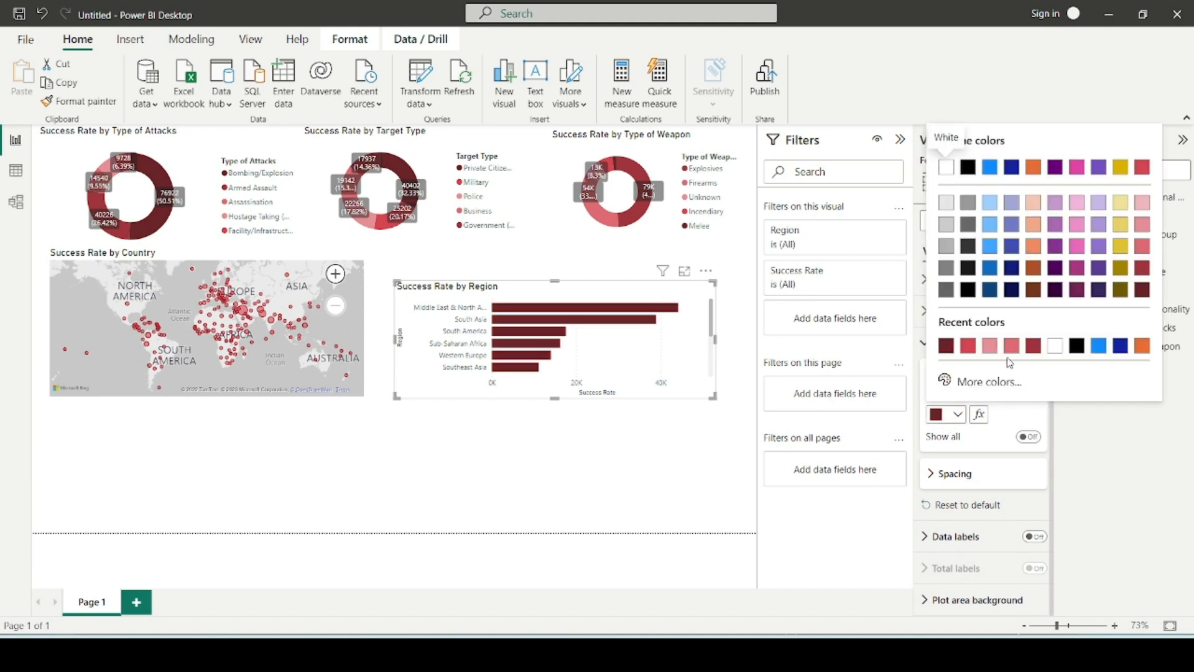
click(968, 346)
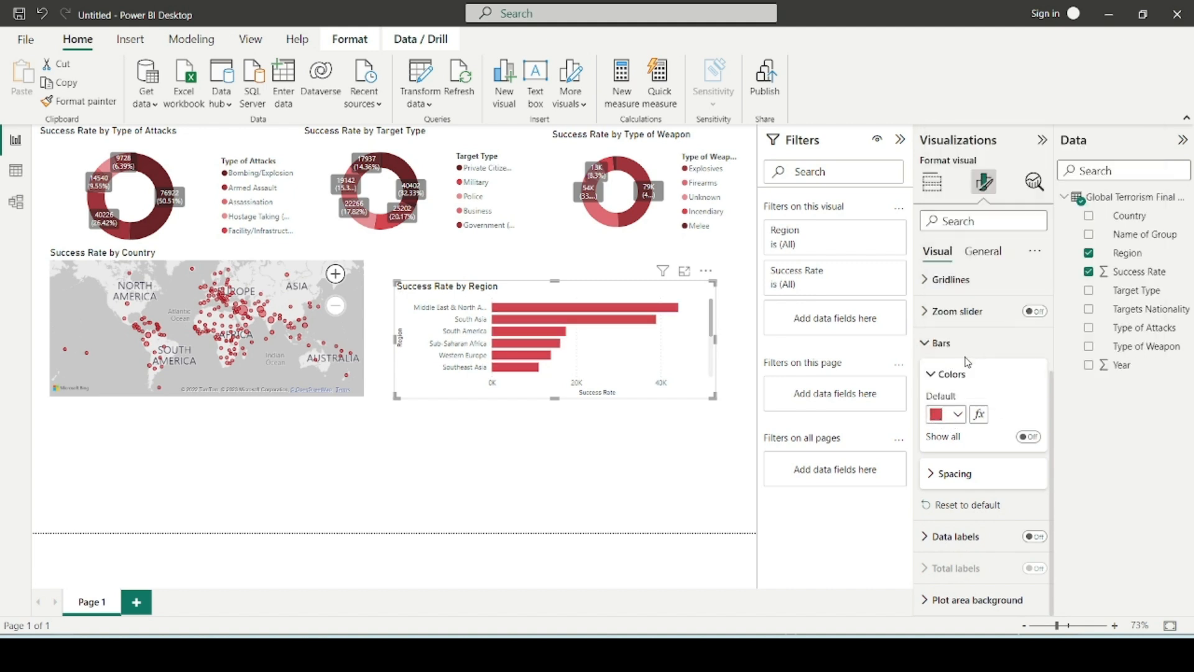
Move the region bar chart slightly higher on the page, closer to the donut charts.
click(569, 432)
click(688, 385)
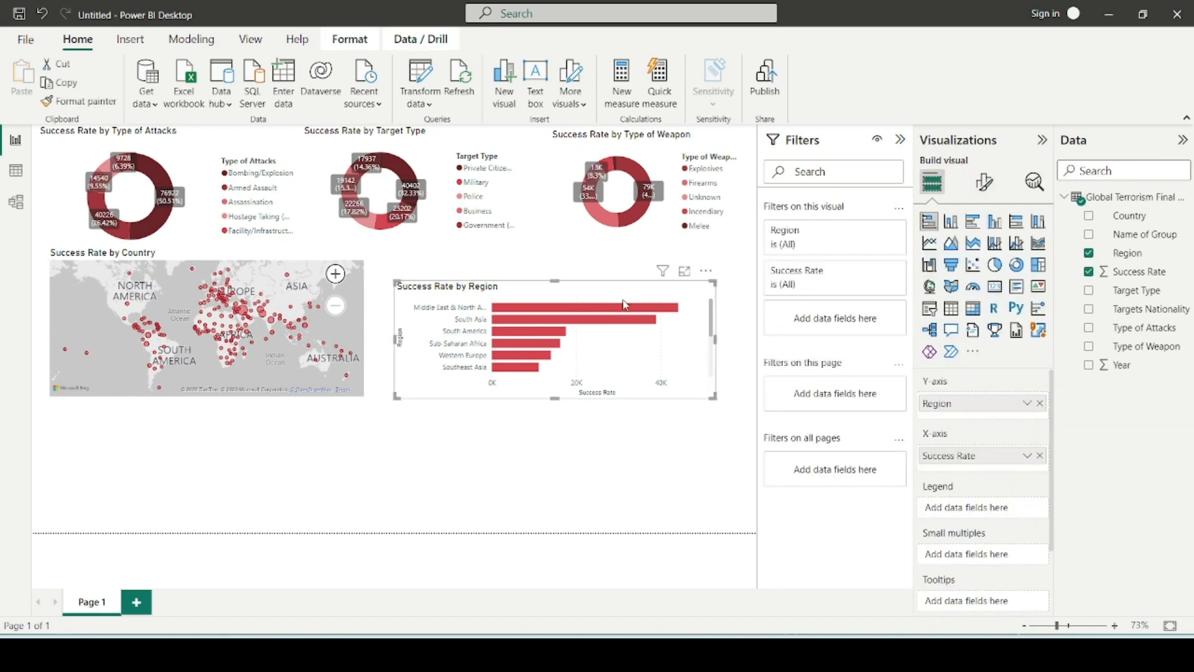
drag(694, 310, 700, 298)
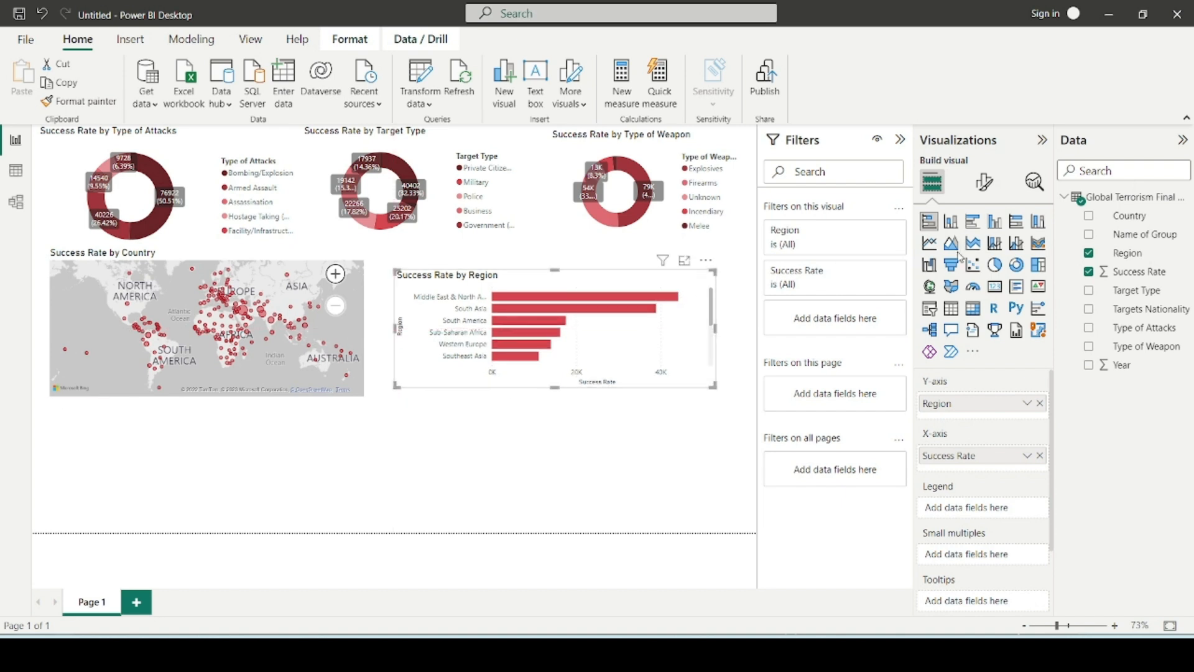
Turn on data labels for the region bar chart and set their position to Outside end.
click(984, 182)
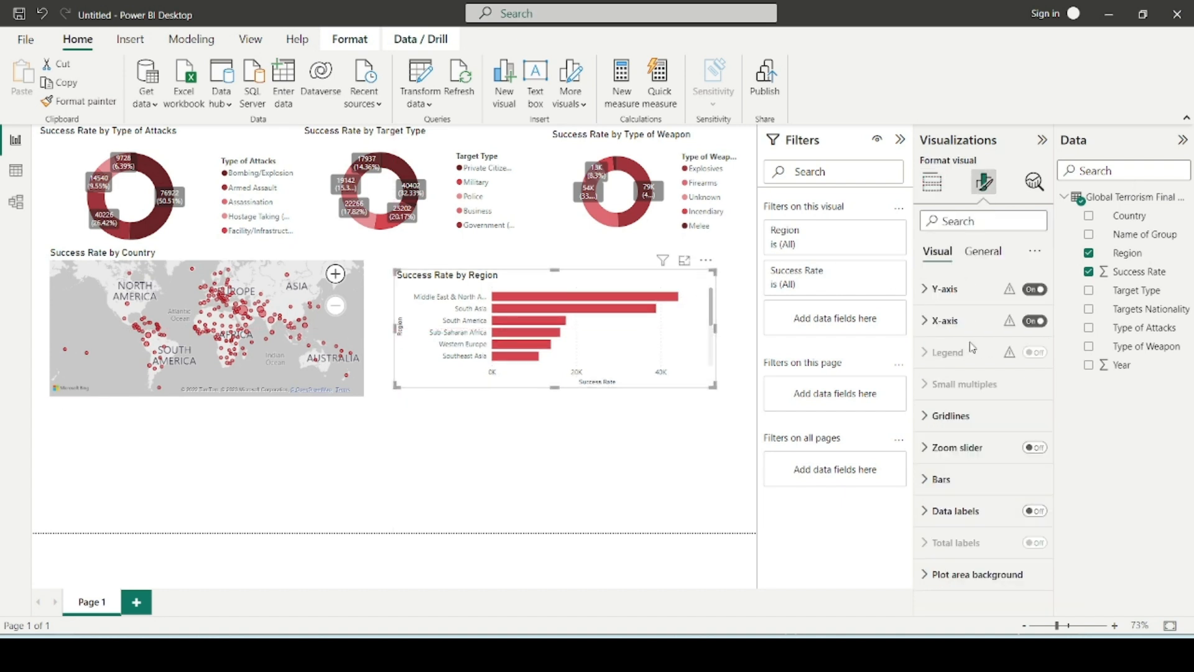
click(941, 479)
scroll(958, 435, down, 4)
click(935, 345)
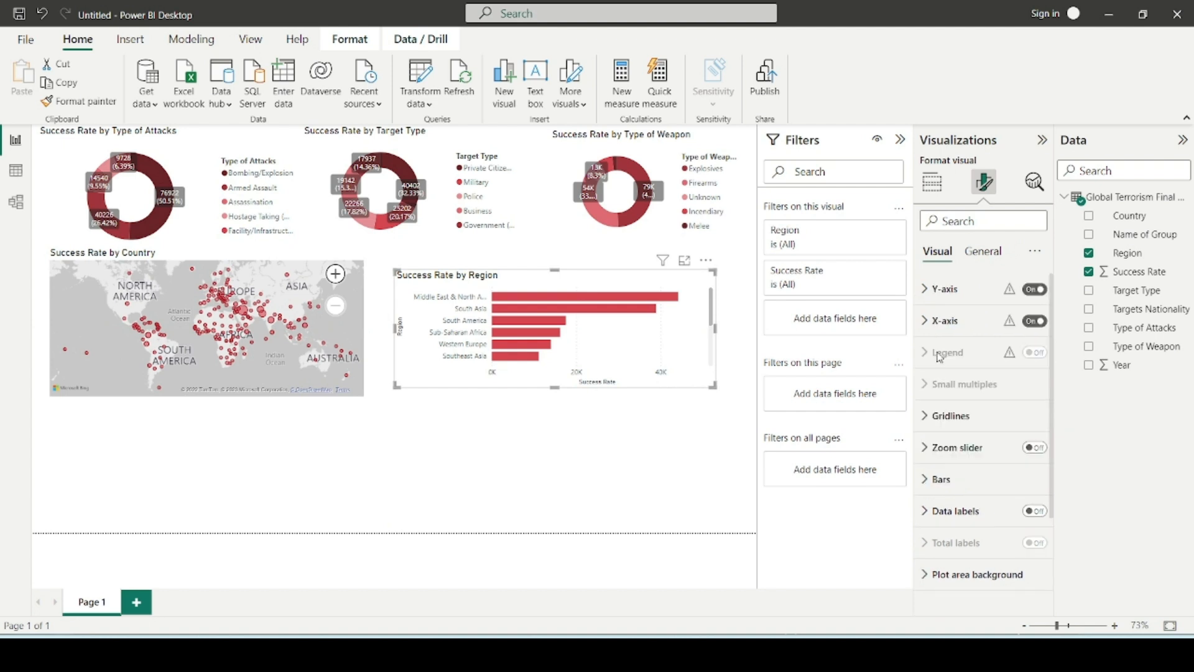
click(973, 509)
click(1032, 408)
scroll(1007, 423, down, 2)
click(983, 433)
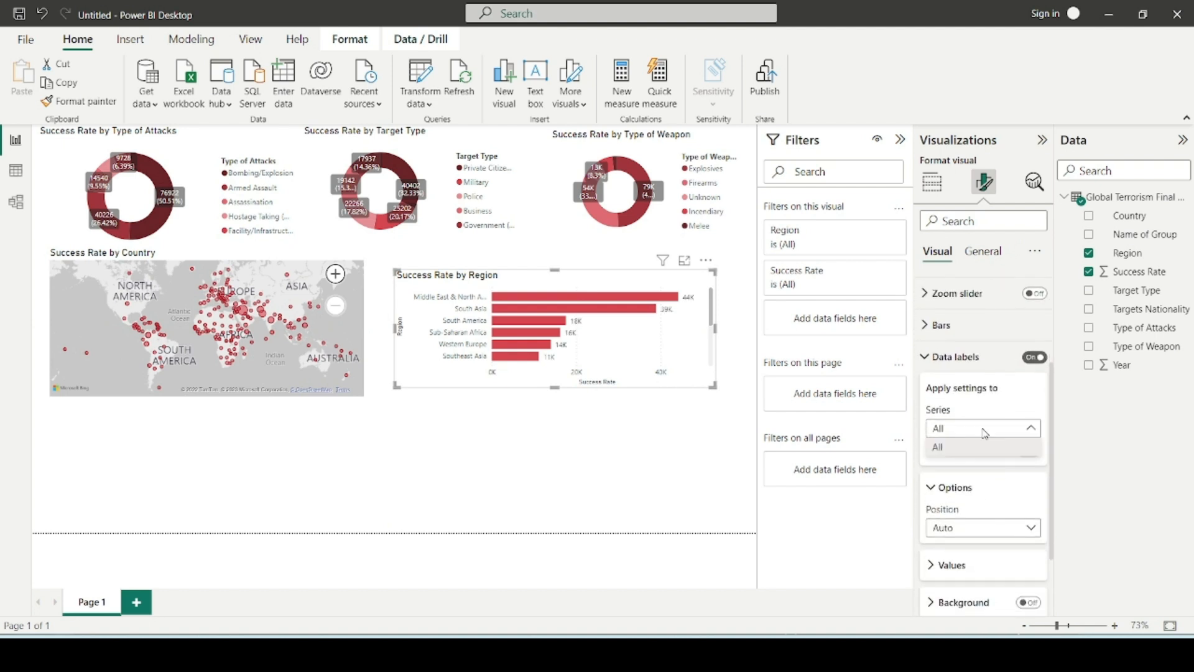
scroll(988, 439, down, 3)
click(991, 434)
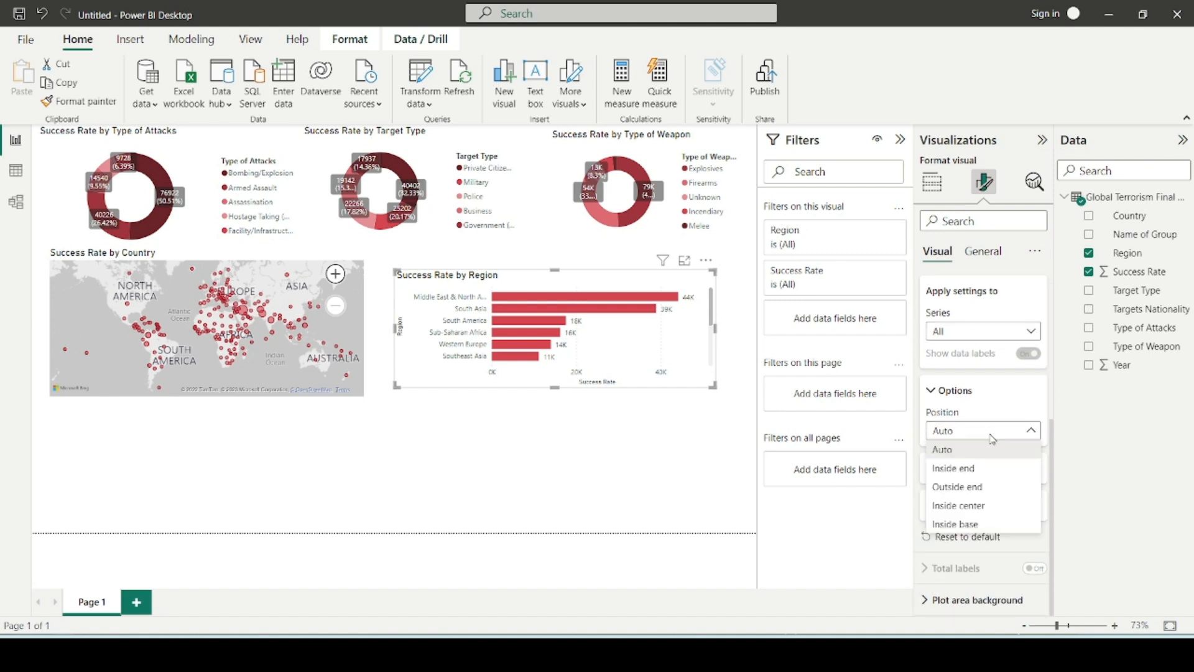
click(971, 487)
Turn on the background of the region chart's data labels and set its transparency to 0%.
click(1027, 506)
click(943, 507)
scroll(952, 492, down, 3)
drag(1002, 504, 982, 504)
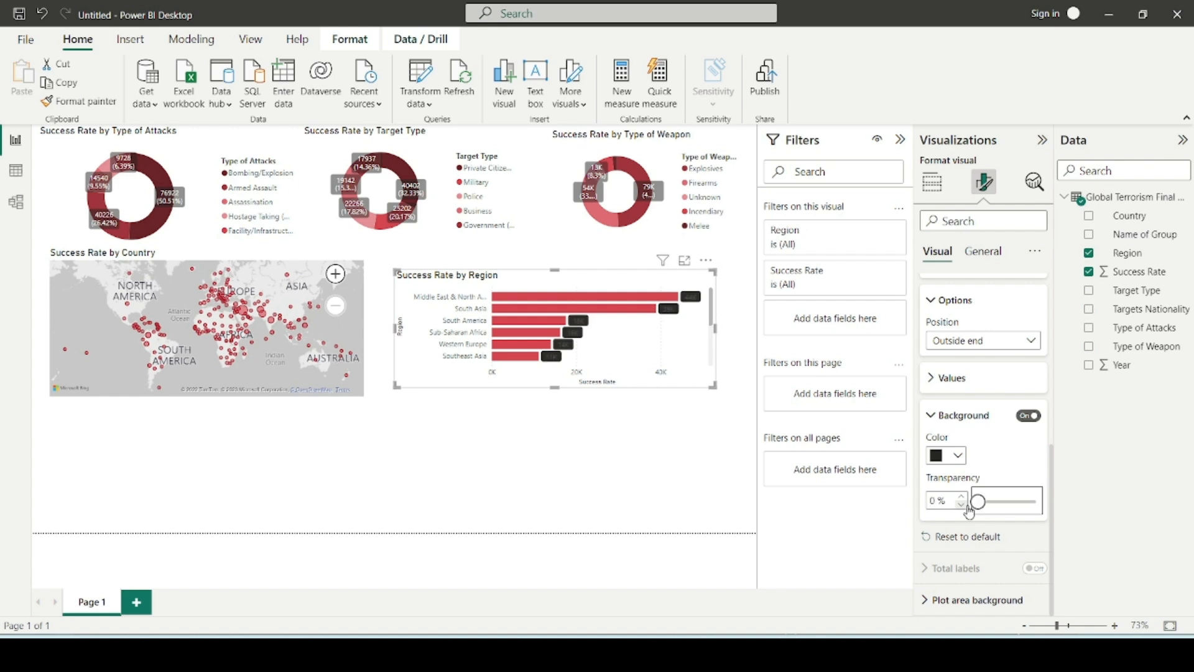
Set the text colour of the region chart's data label values to white.
scroll(984, 475, up, 2)
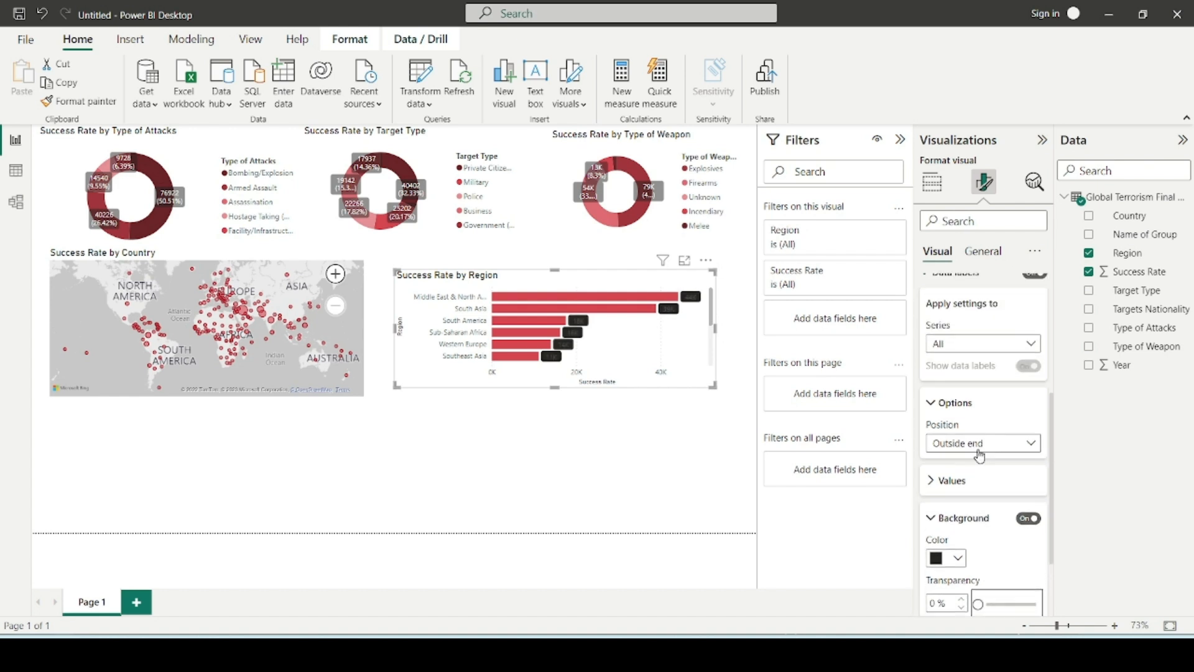
click(950, 479)
click(949, 482)
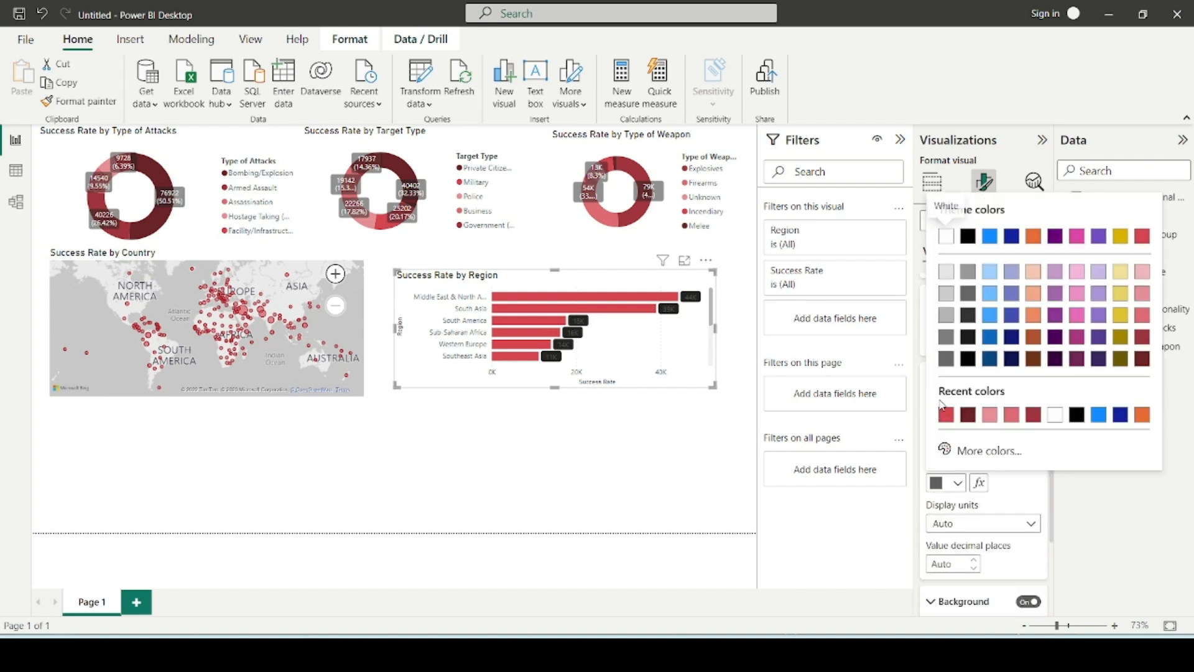
click(947, 237)
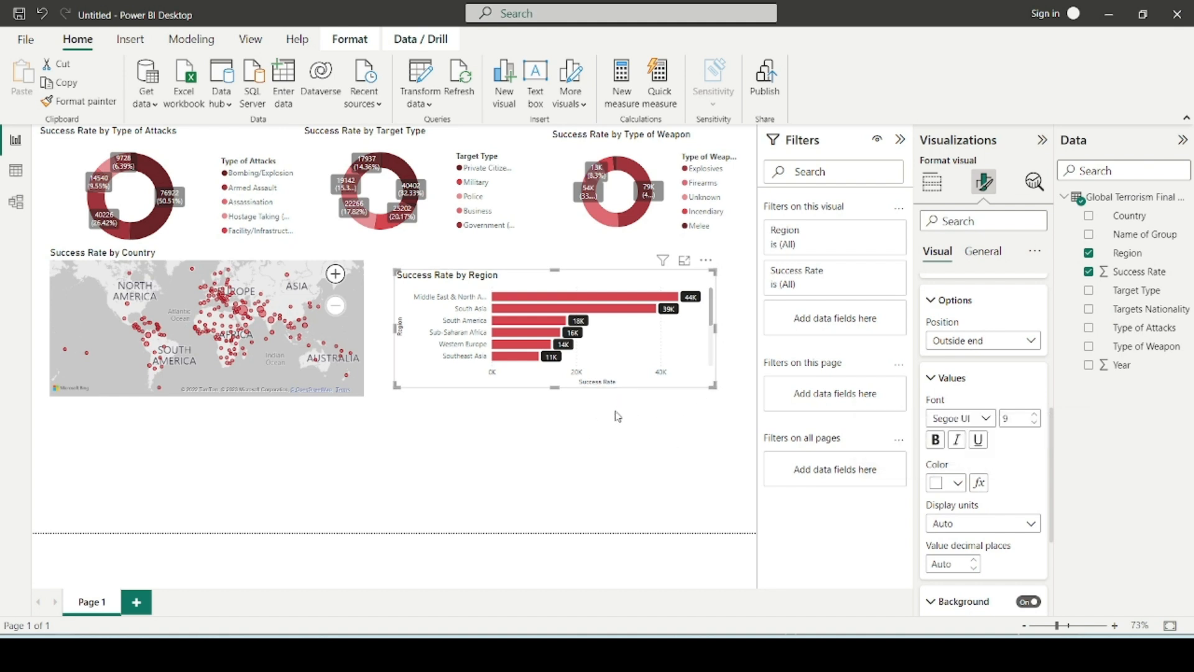
Nudge the region bar chart slightly up and towards the country map, and deselect it.
click(581, 429)
drag(685, 358, 679, 352)
click(606, 435)
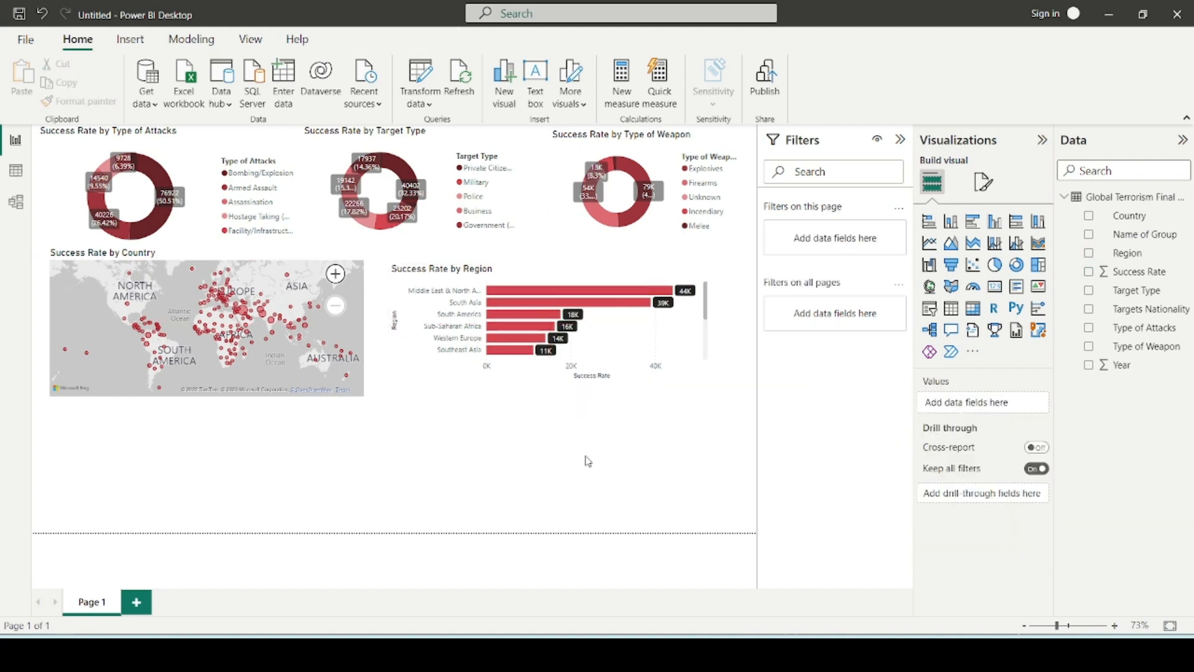
Check the next objective in the Objectives notes, then add an empty line chart to the report below the country map.
click(544, 652)
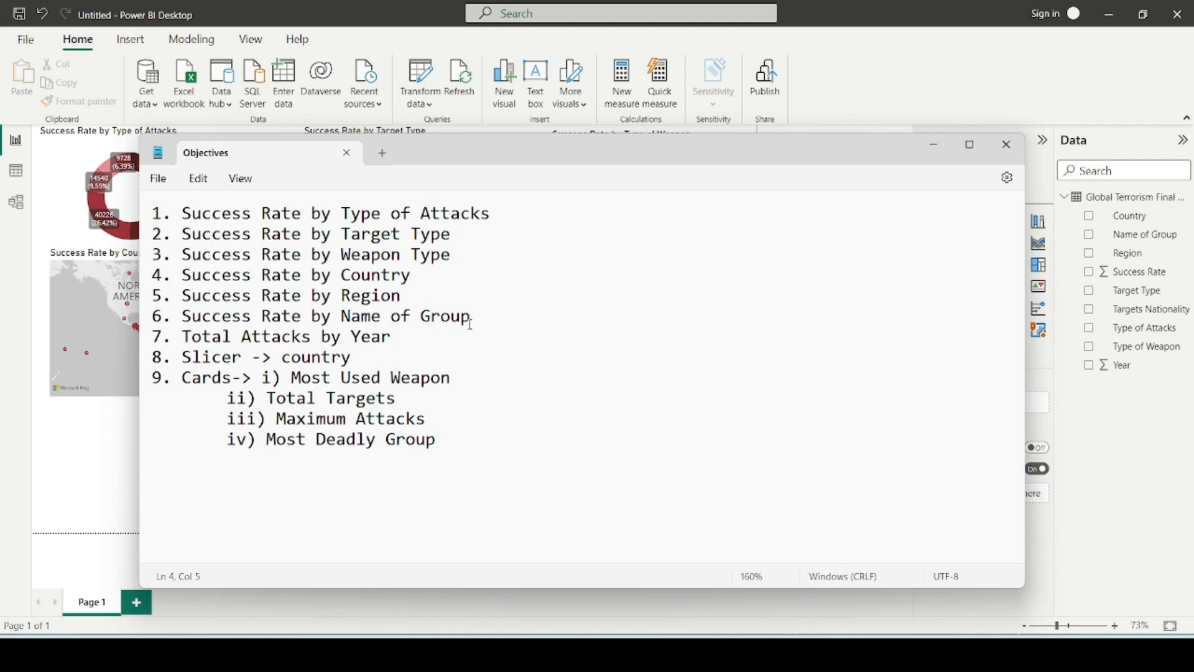
click(121, 471)
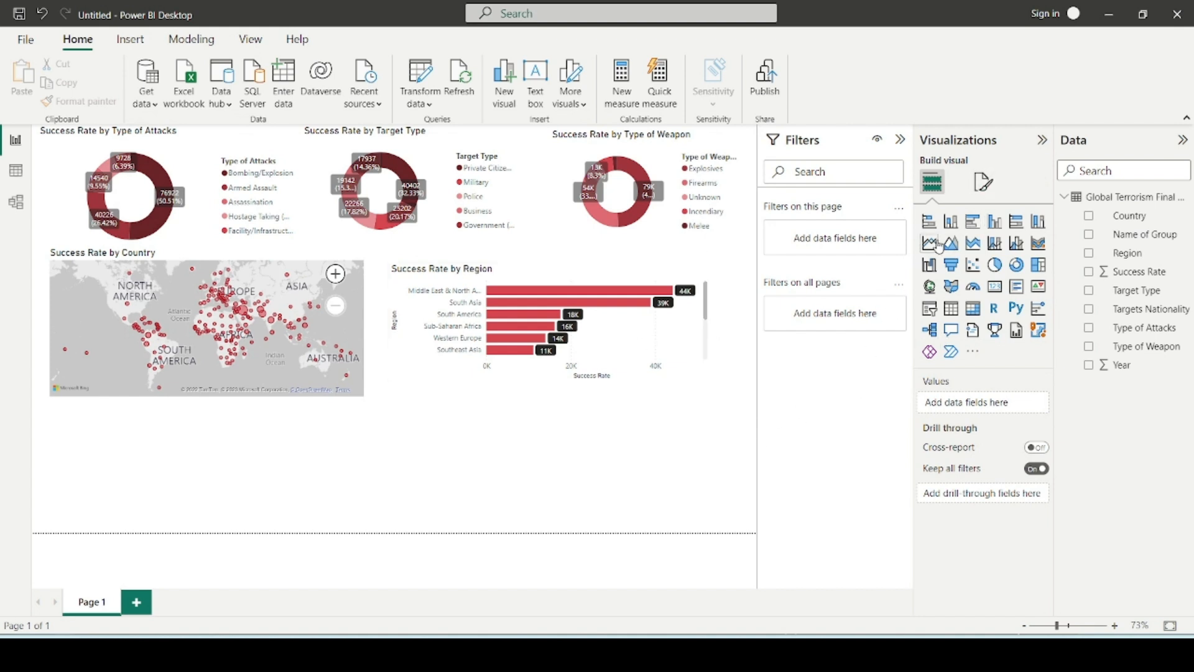
click(929, 244)
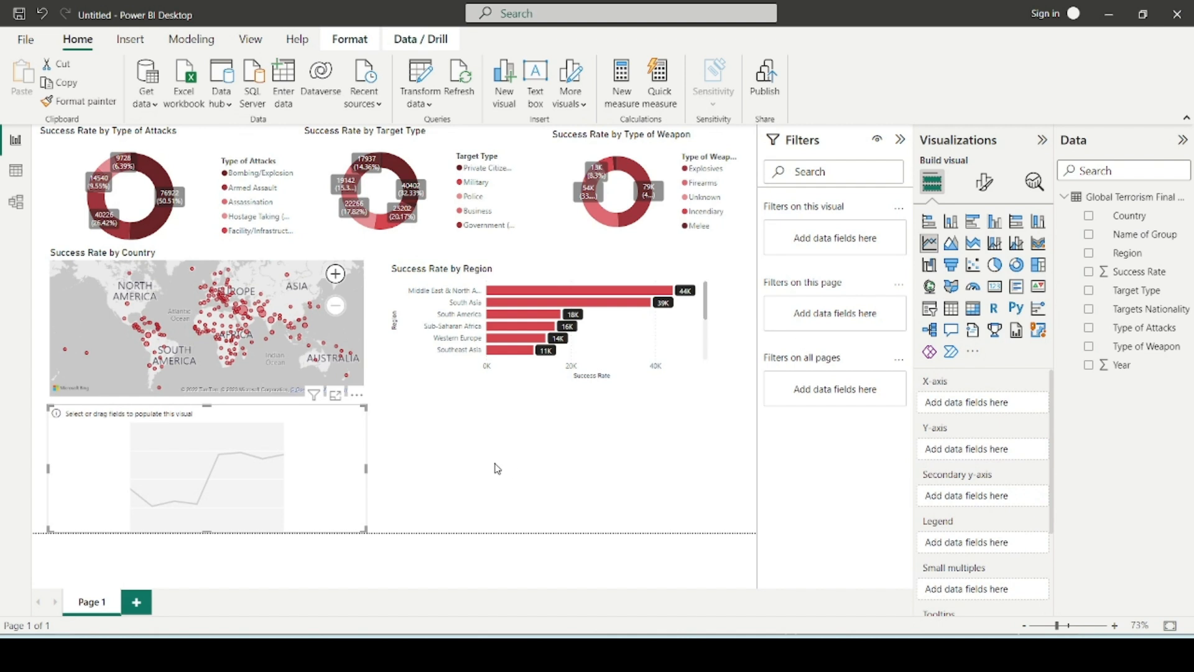
click(349, 457)
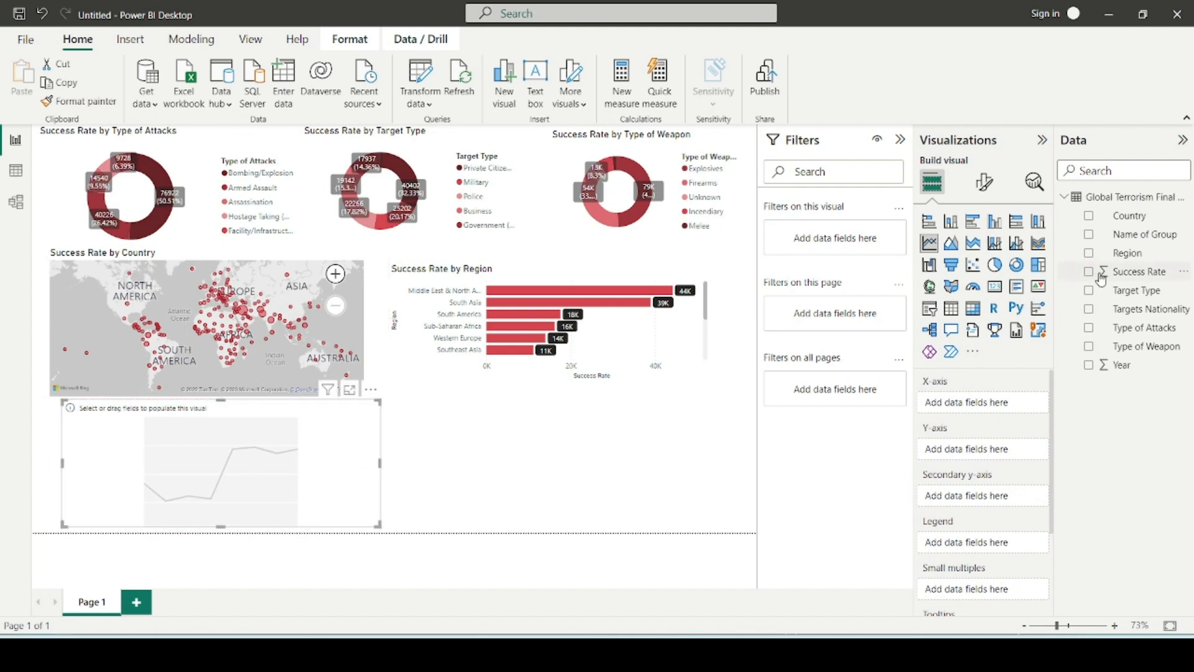
Plot Success Rate on the line chart's Y-axis against Name of Group on the X-axis, and slightly adjust the chart's size.
drag(1131, 274, 995, 445)
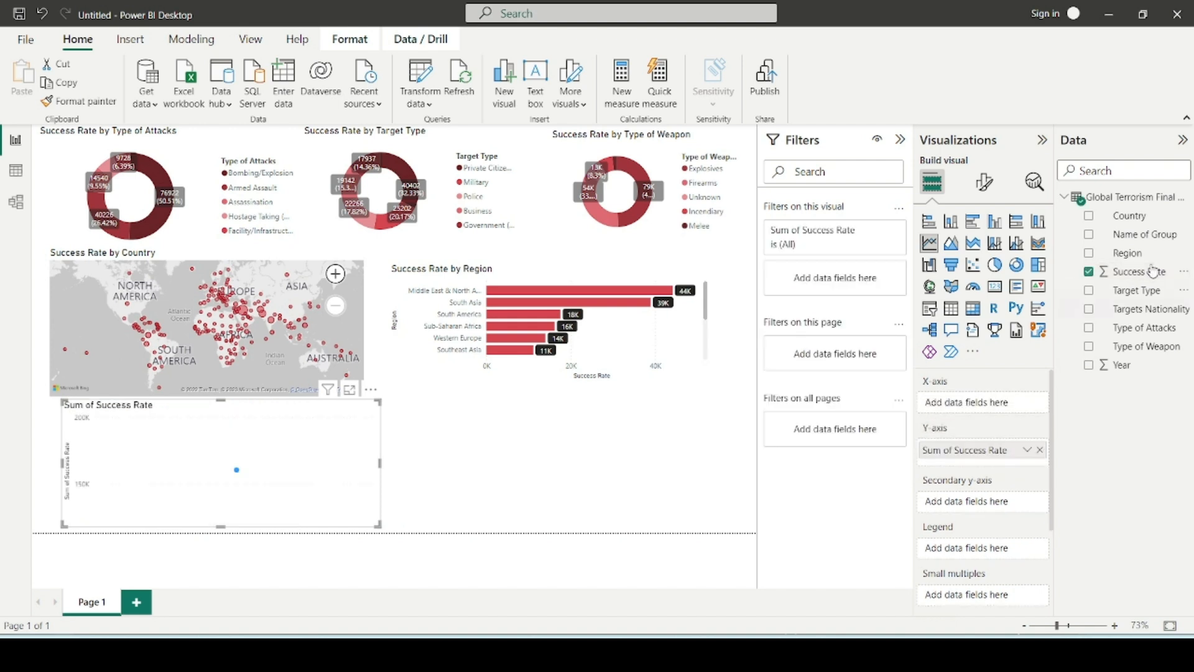
drag(1125, 240, 988, 401)
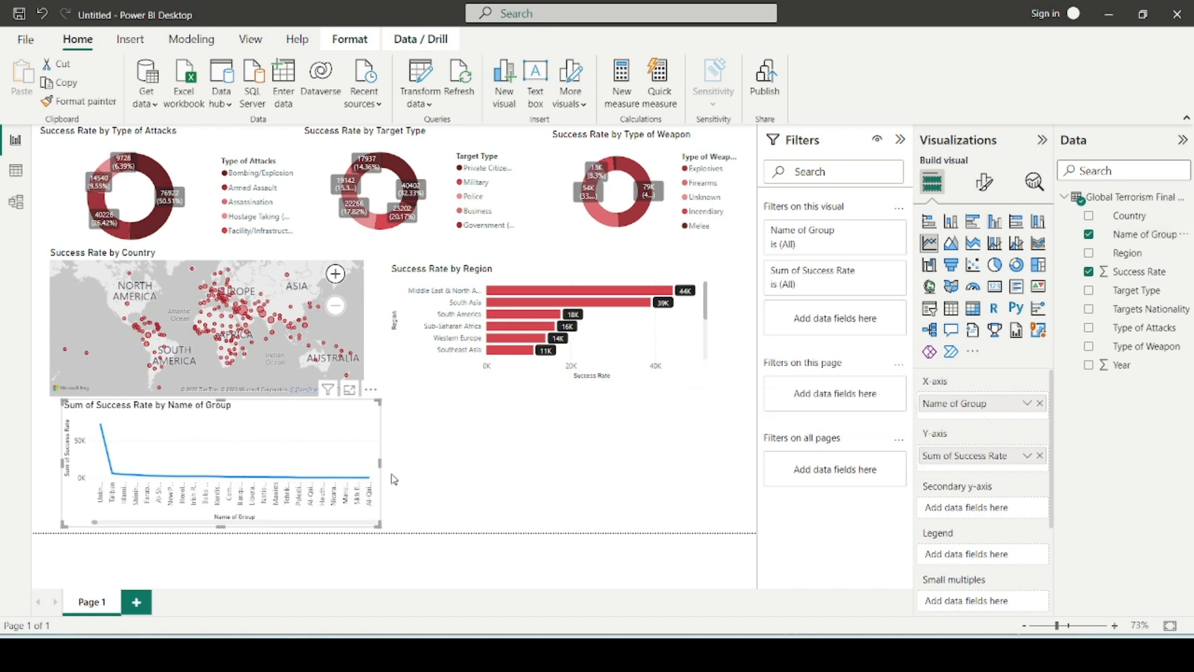
mouse_move(378, 403)
mouse_down()
mouse_move(506, 271)
mouse_move(508, 305)
mouse_move(383, 440)
mouse_move(396, 393)
mouse_move(382, 409)
mouse_up()
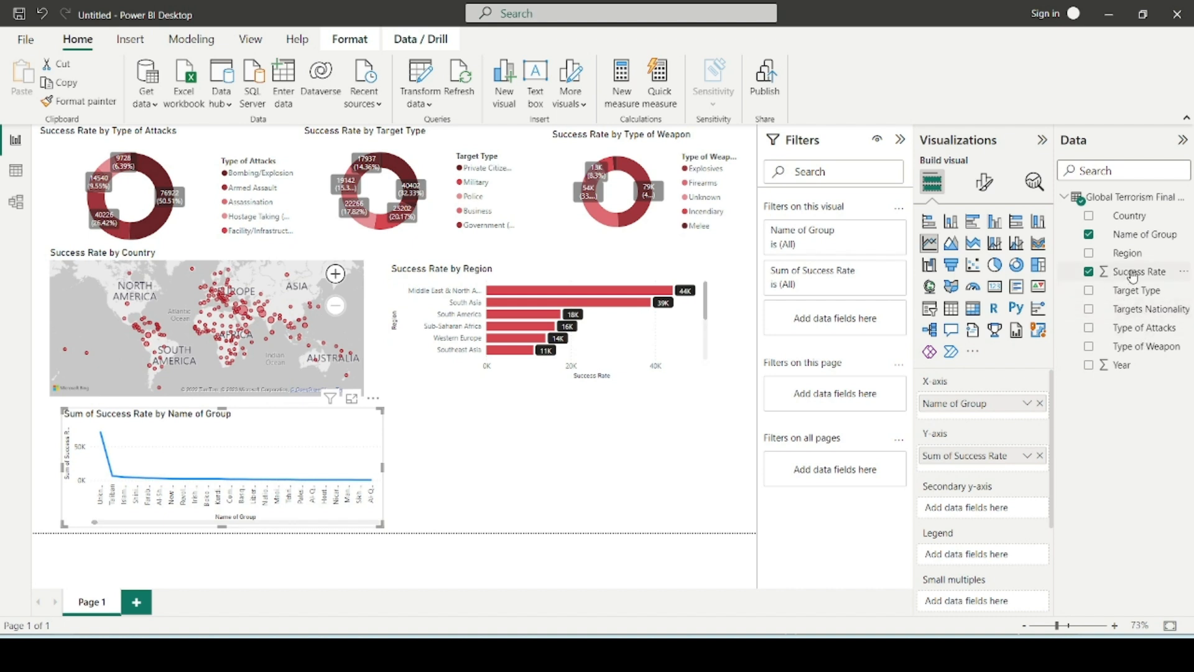
Add a second Name of Group filter to the line chart that shows the top 5 groups by Sum of Success Rate.
drag(1127, 235, 833, 319)
click(877, 322)
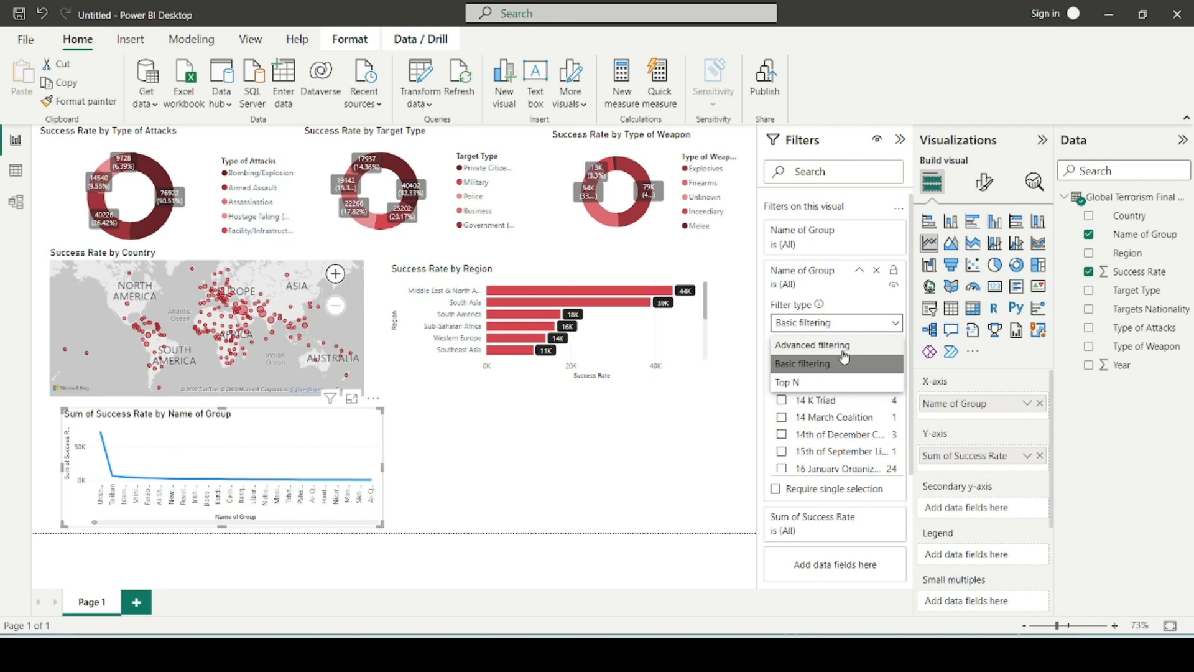
click(815, 383)
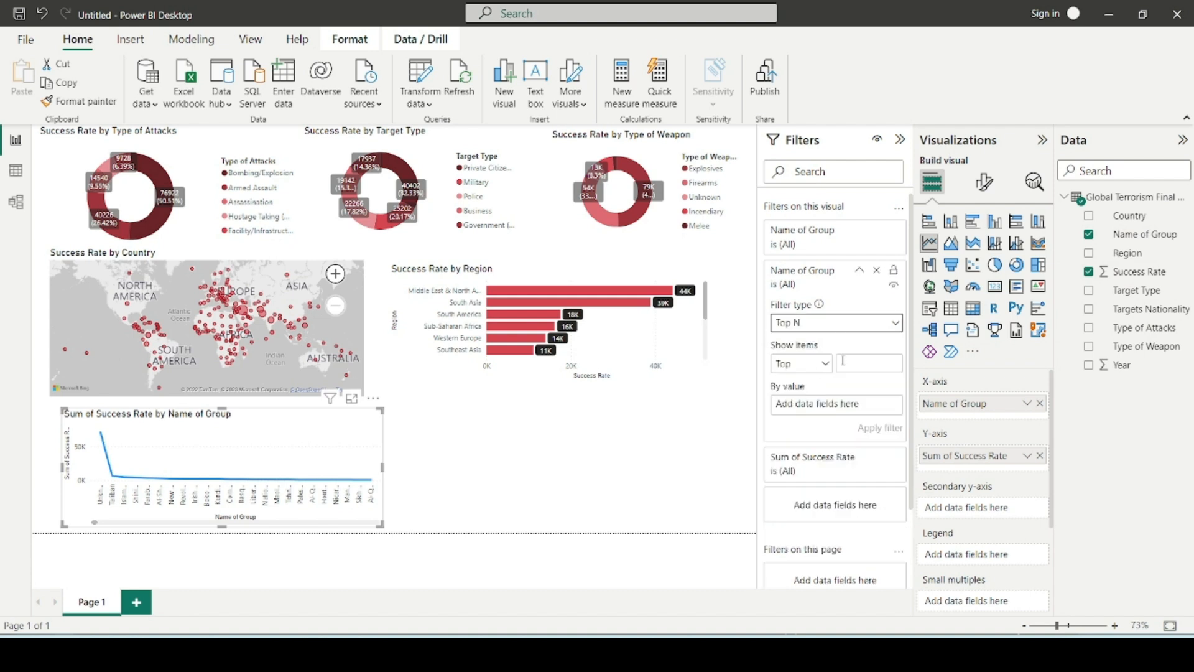
click(846, 363)
drag(1111, 272, 864, 418)
click(880, 429)
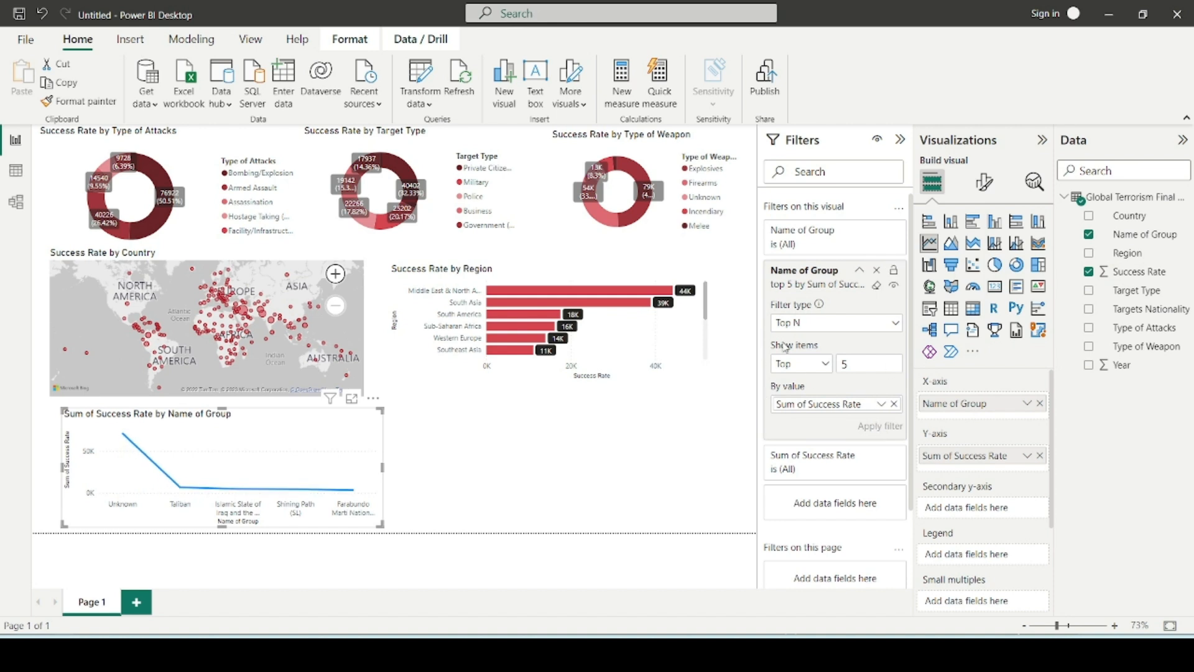
click(859, 274)
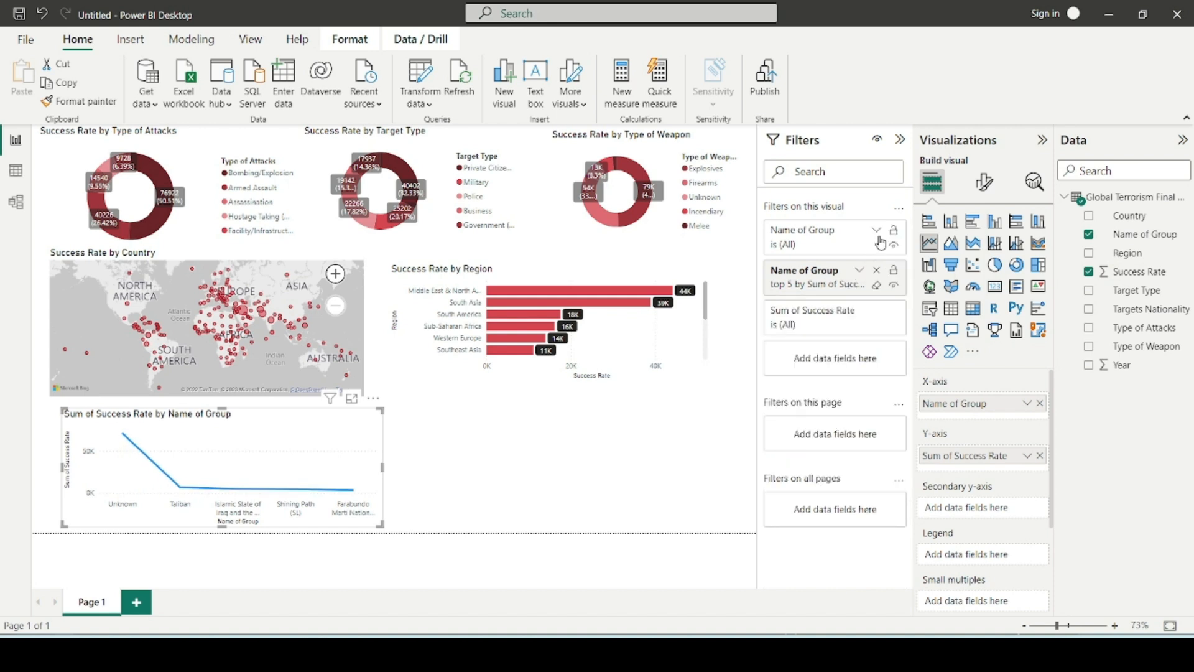
Exclude Unknown from the line chart using basic filtering on Name of Group, keeping all other groups selected.
click(875, 231)
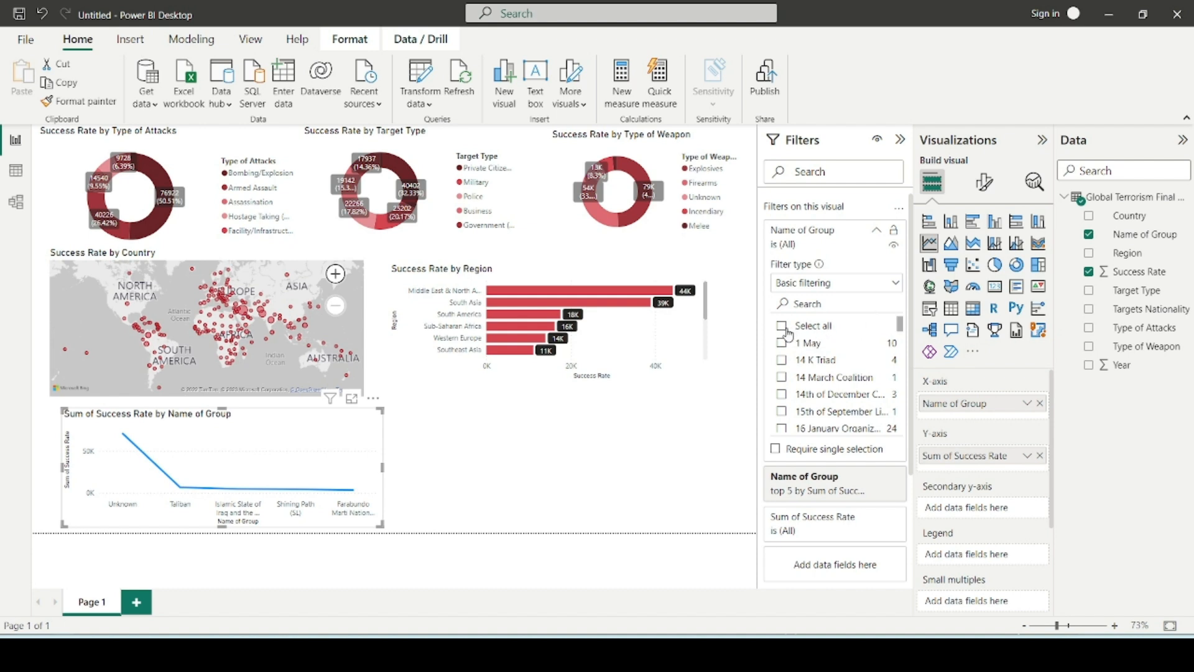
scroll(796, 346, down, 5)
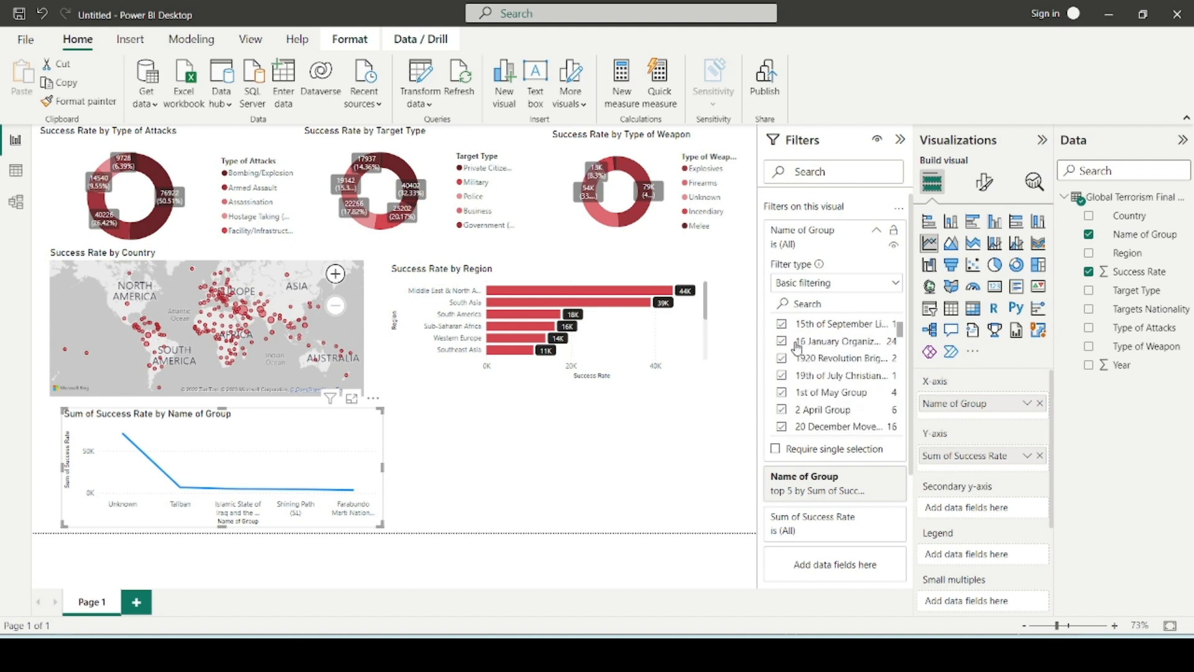
scroll(802, 367, down, 10)
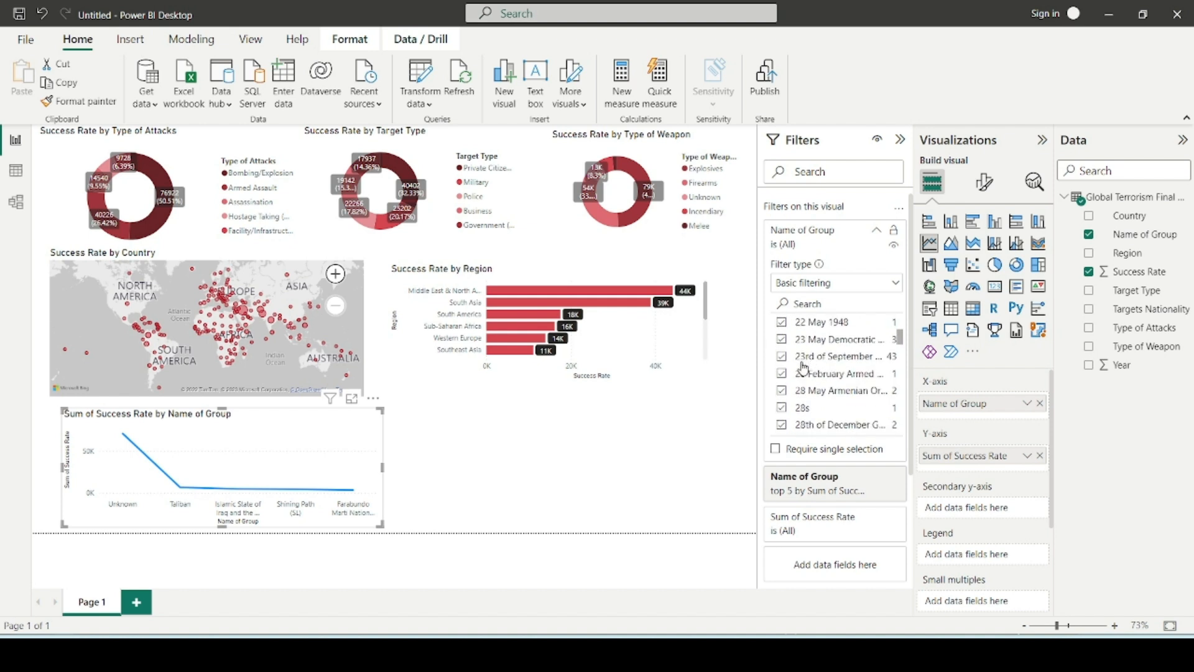
scroll(808, 373, down, 8)
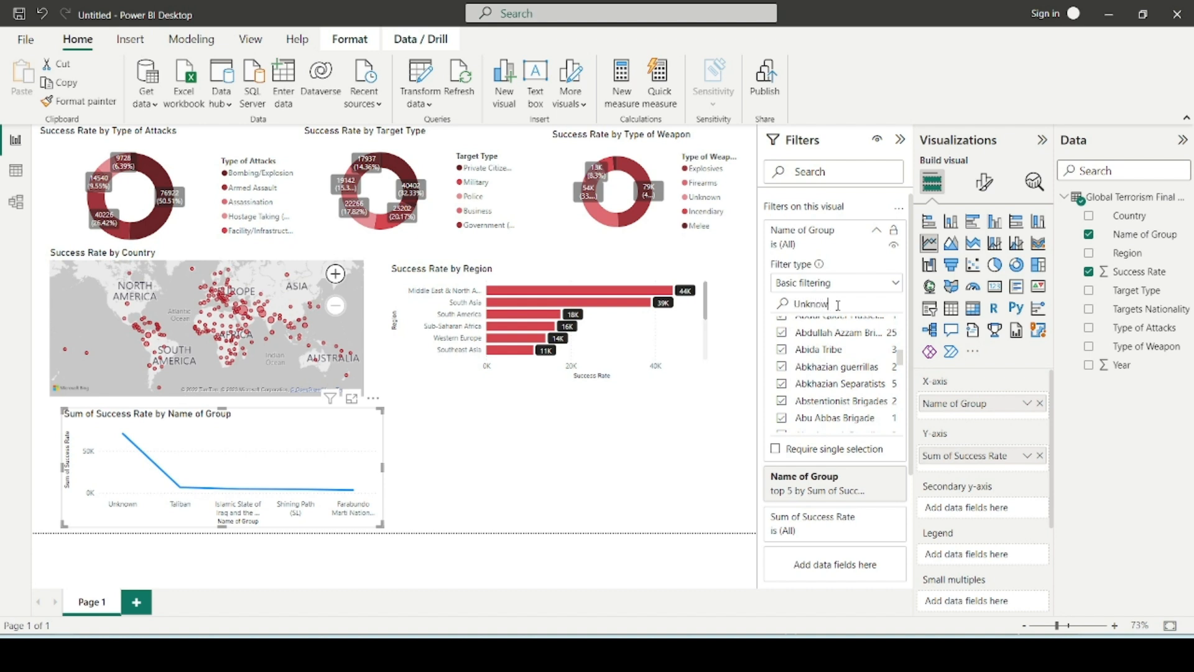
click(782, 326)
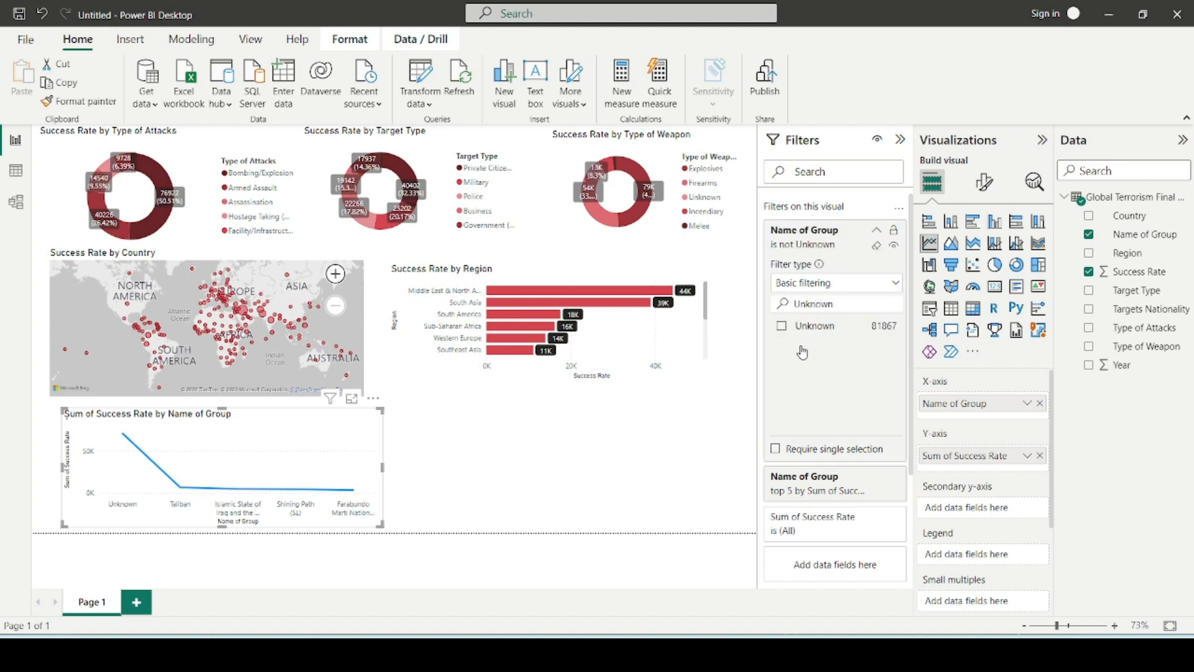
scroll(829, 400, down, 2)
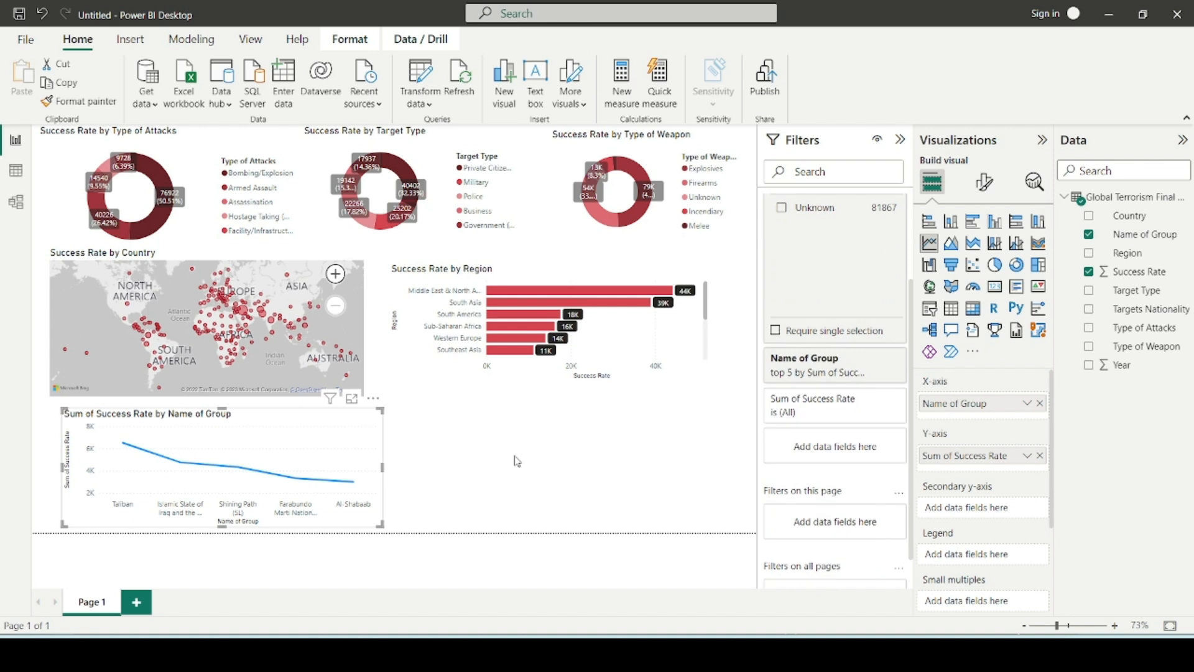
Show the group line chart in focus mode with its visual formatting options open and the filters collapsed.
click(446, 450)
click(363, 452)
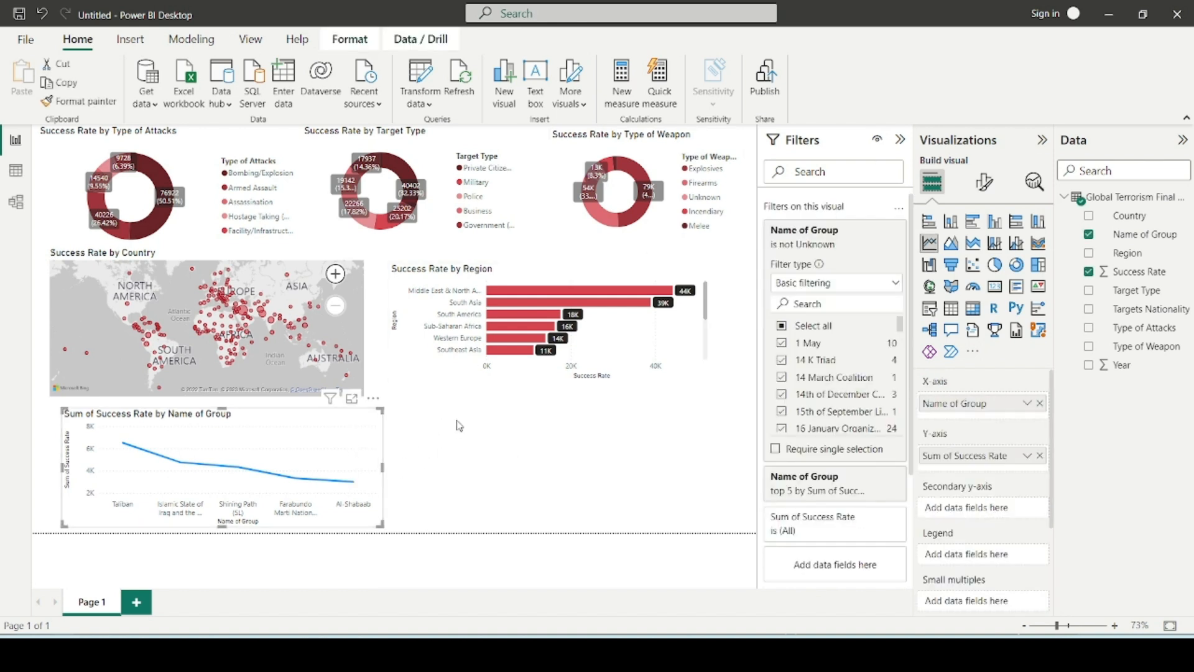
click(353, 400)
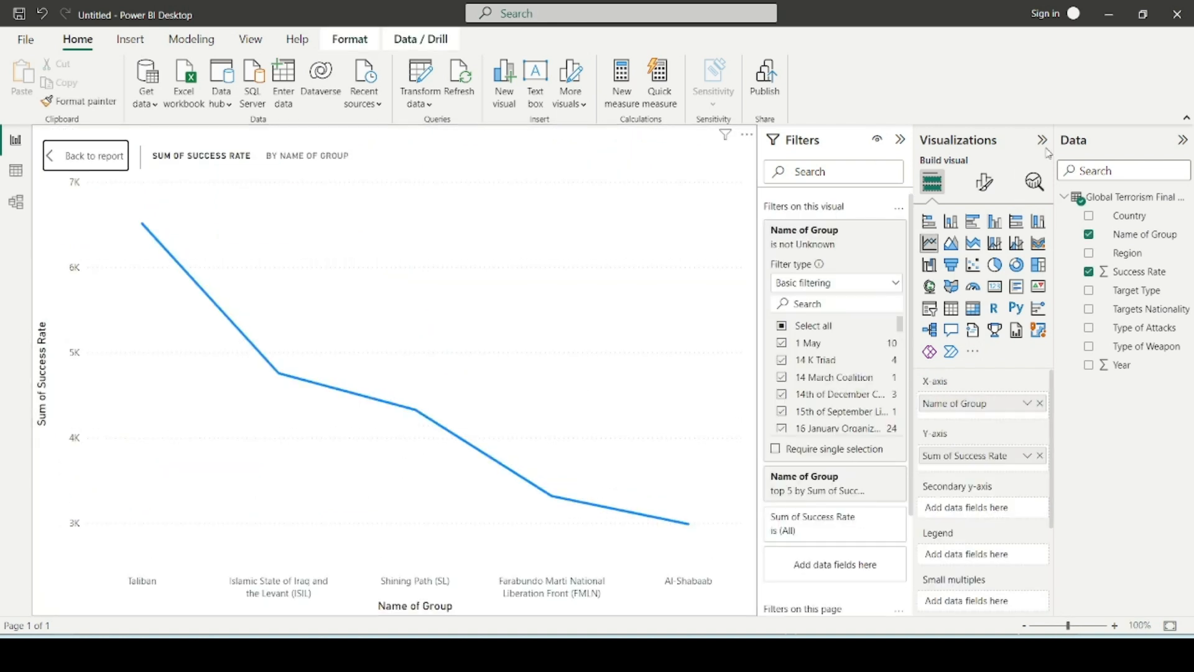
click(983, 182)
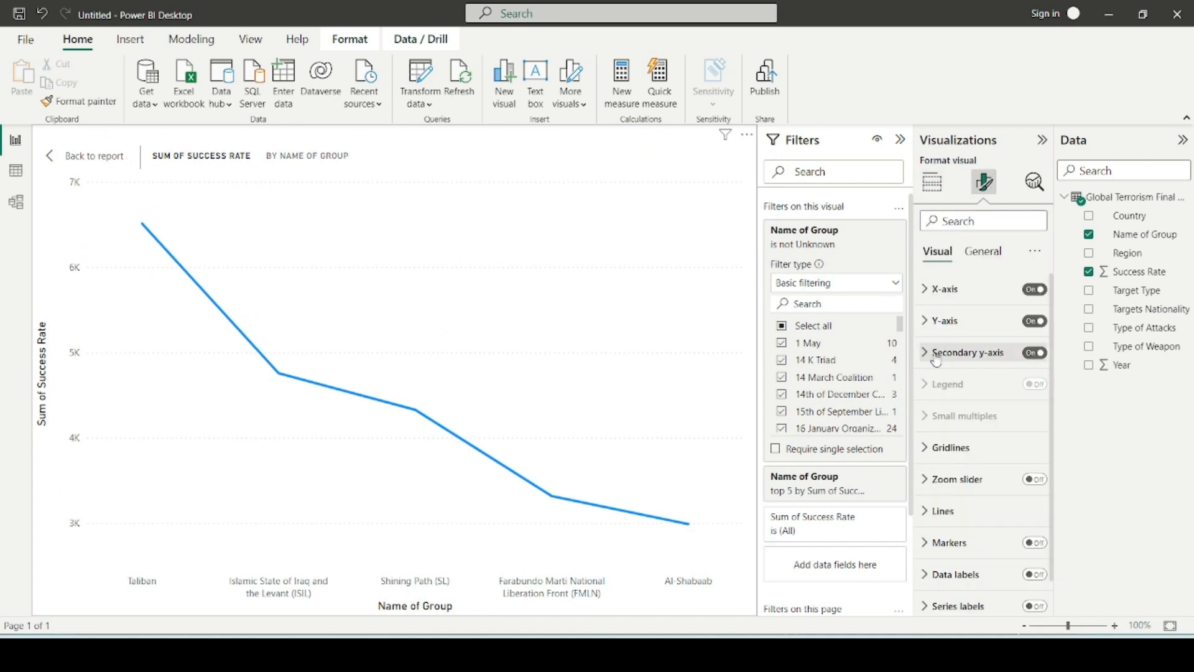
click(905, 143)
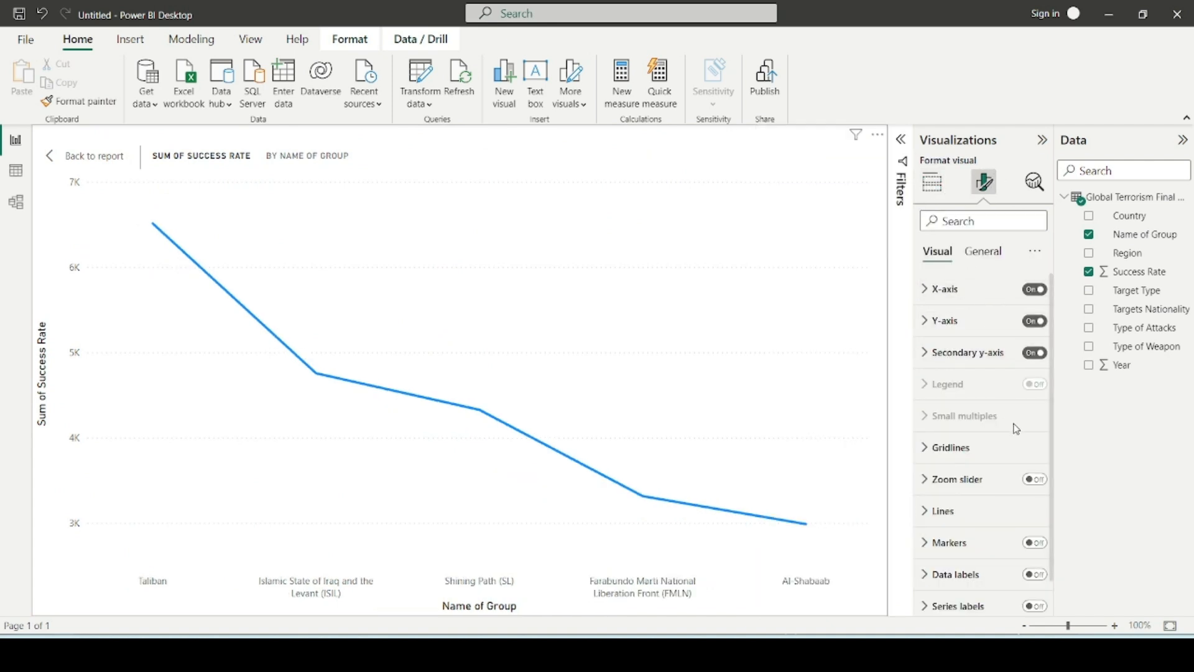
scroll(1013, 426, down, 1)
click(967, 474)
scroll(967, 479, down, 3)
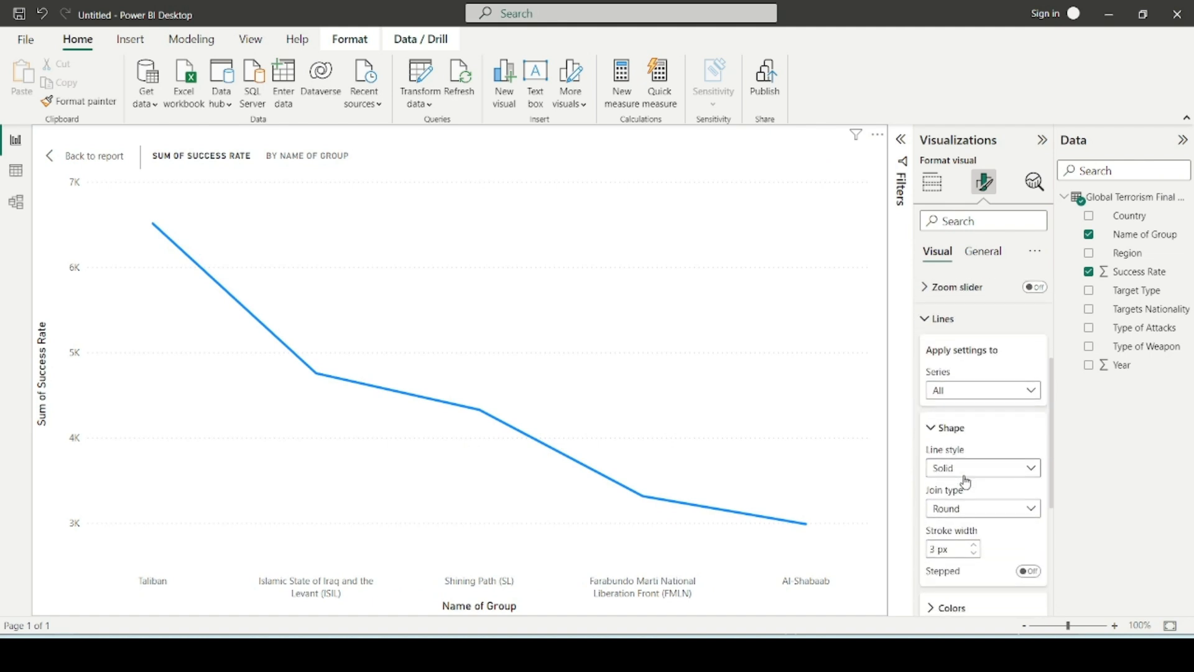
scroll(965, 454, up, 2)
scroll(977, 444, down, 3)
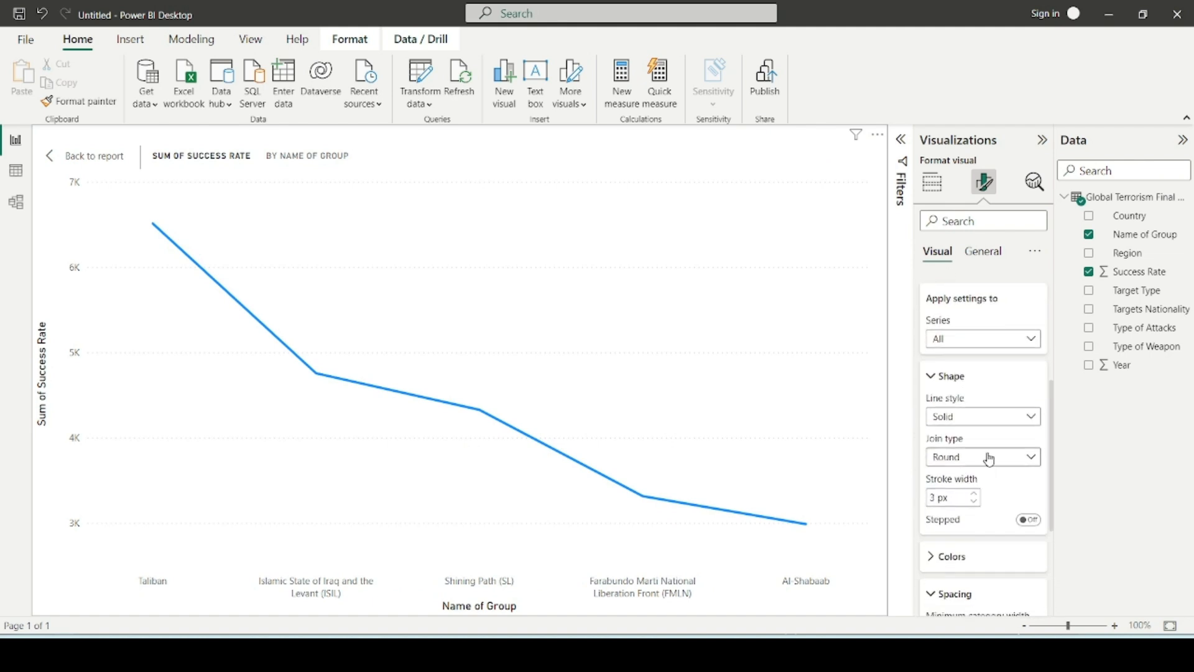
scroll(999, 457, up, 3)
click(954, 423)
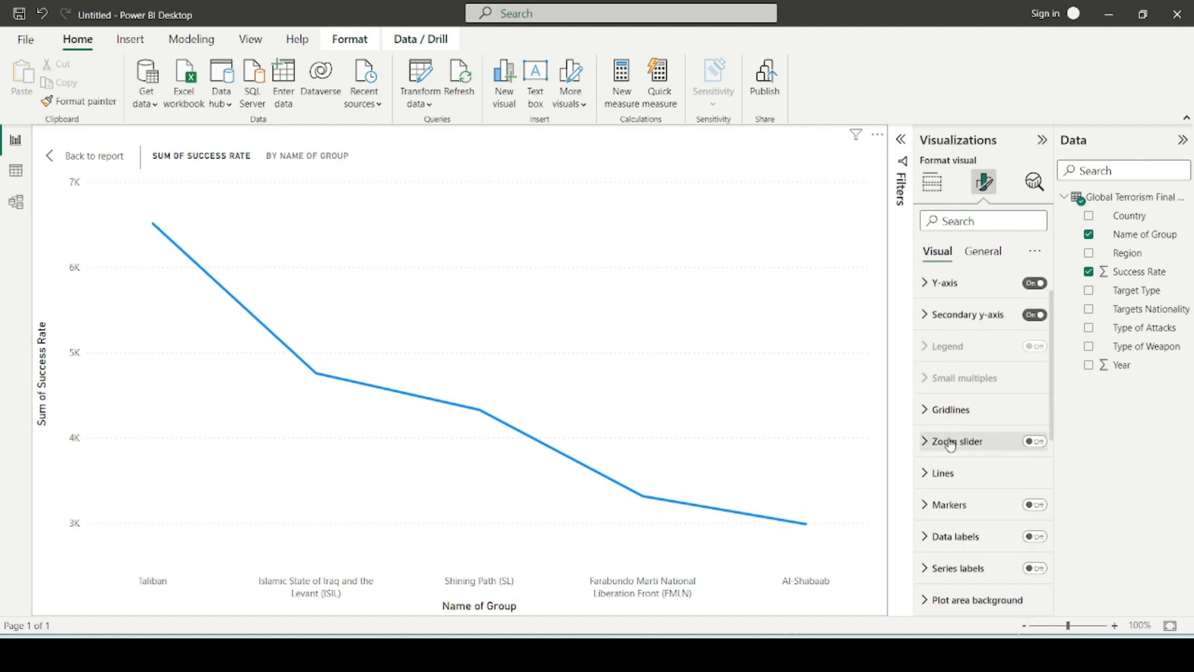
Turn on data labels for the Name of Group line chart and set the color of their values to white.
click(986, 536)
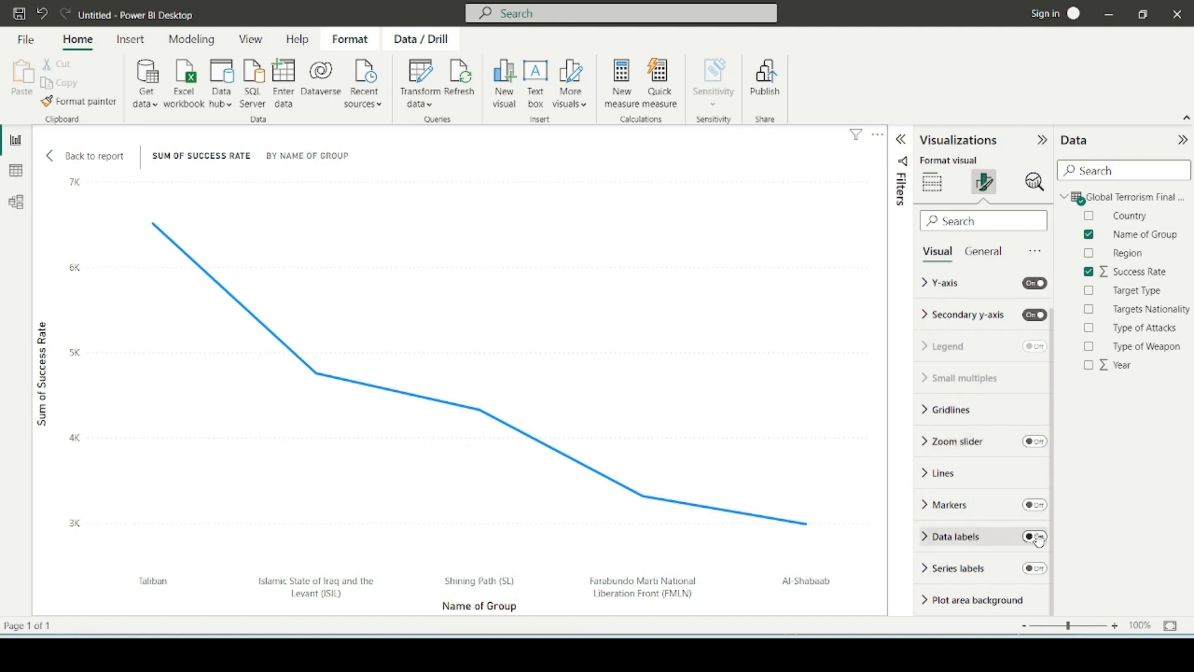
click(985, 535)
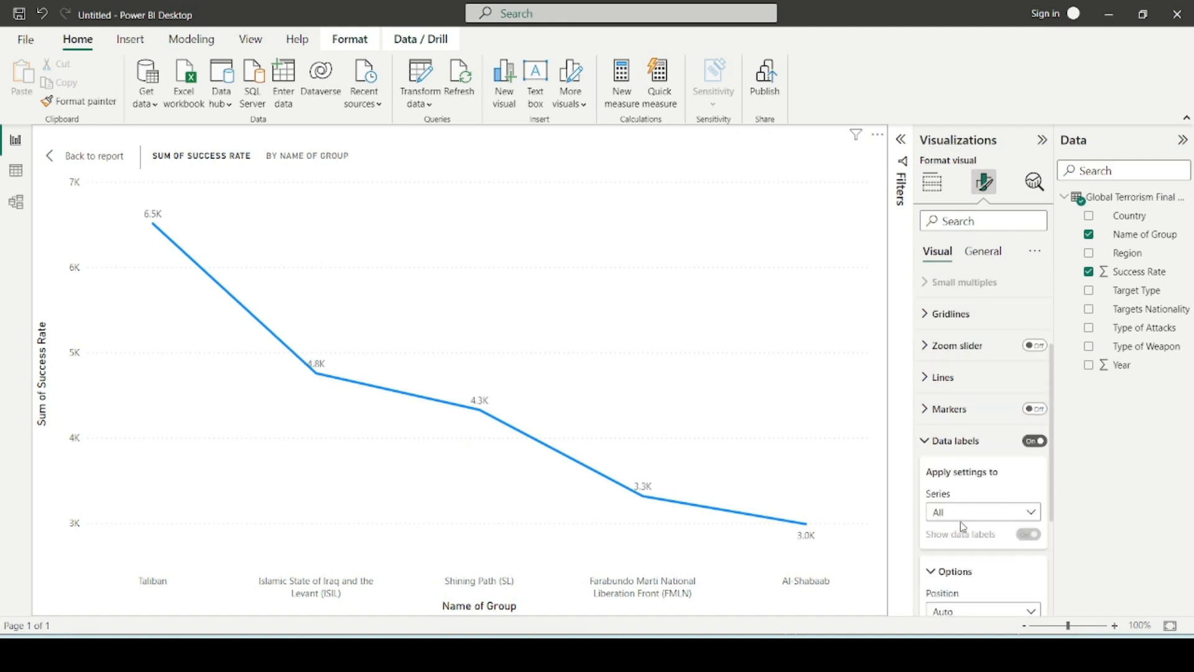
click(965, 504)
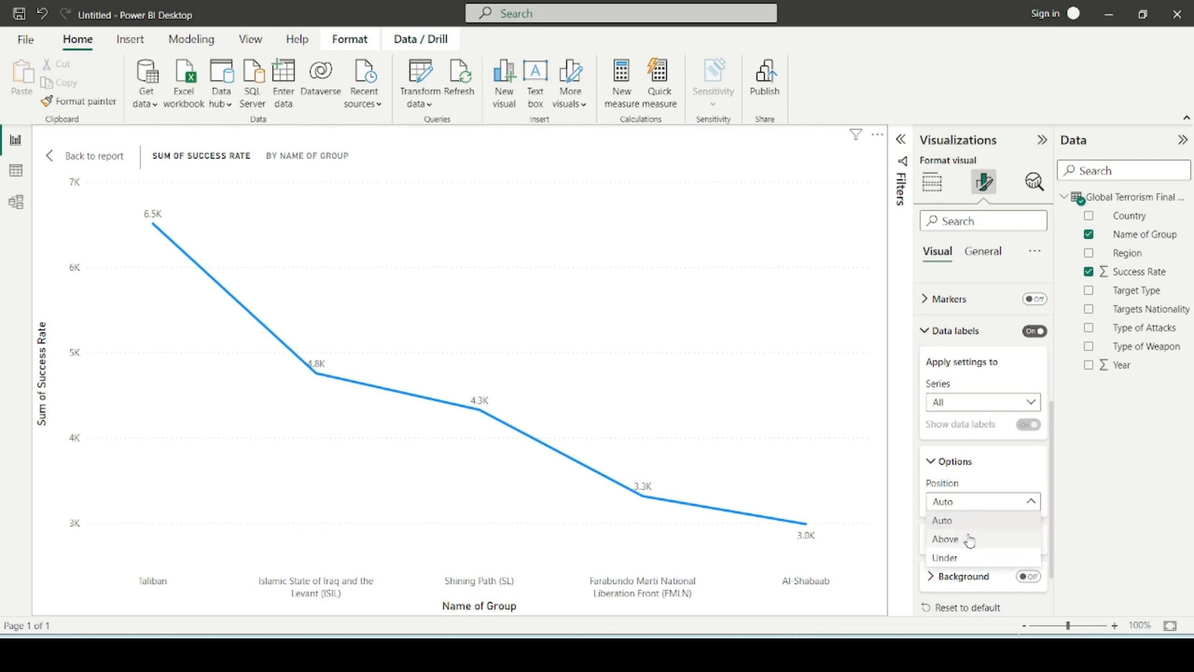
click(975, 497)
scroll(988, 479, down, 1)
click(977, 475)
scroll(970, 495, down, 2)
click(958, 471)
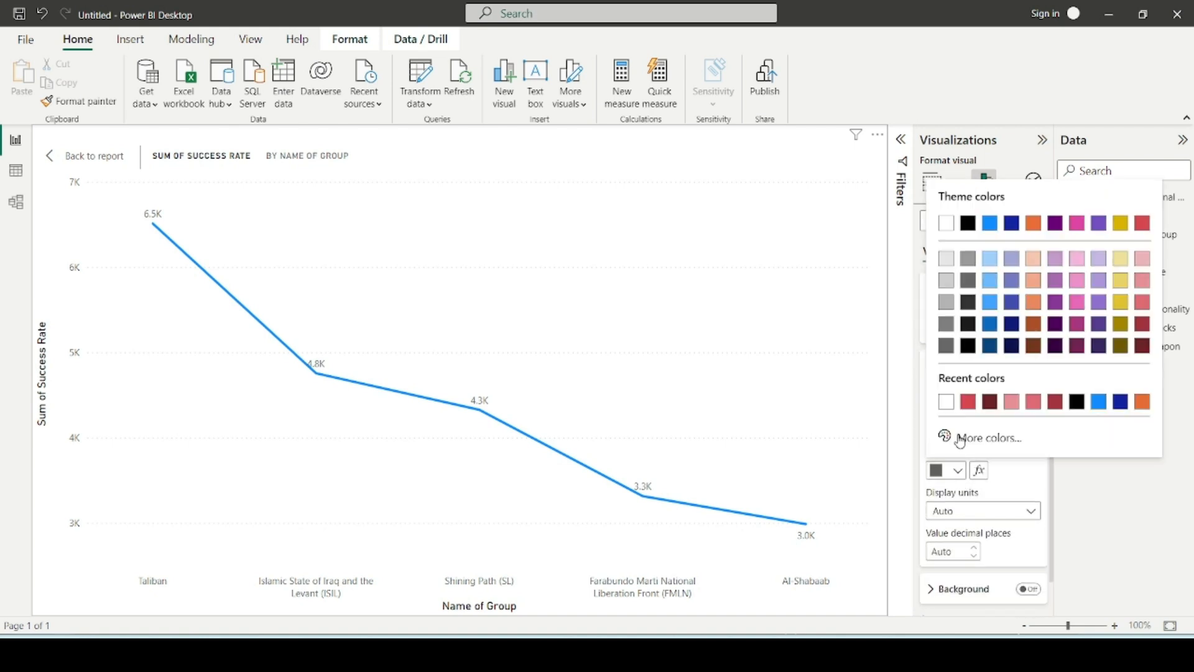
click(946, 403)
Turn on the data label background and make it black with 0% transparency.
scroll(997, 510, down, 2)
click(1028, 506)
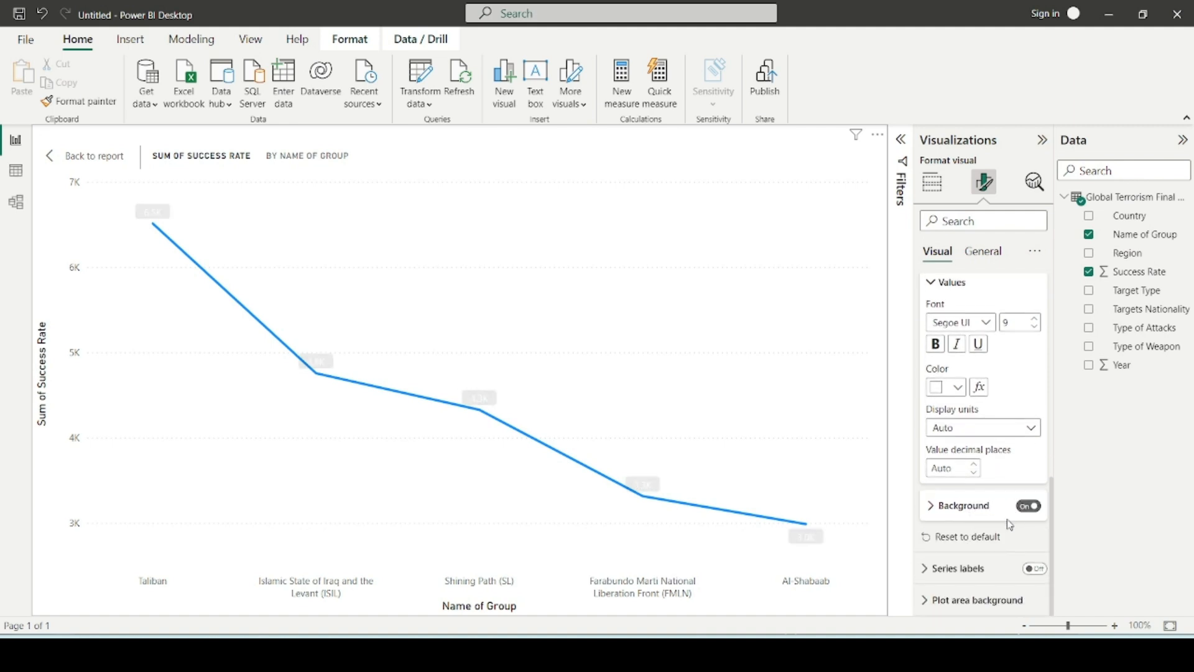
click(982, 515)
scroll(983, 515, down, 2)
drag(999, 503, 975, 512)
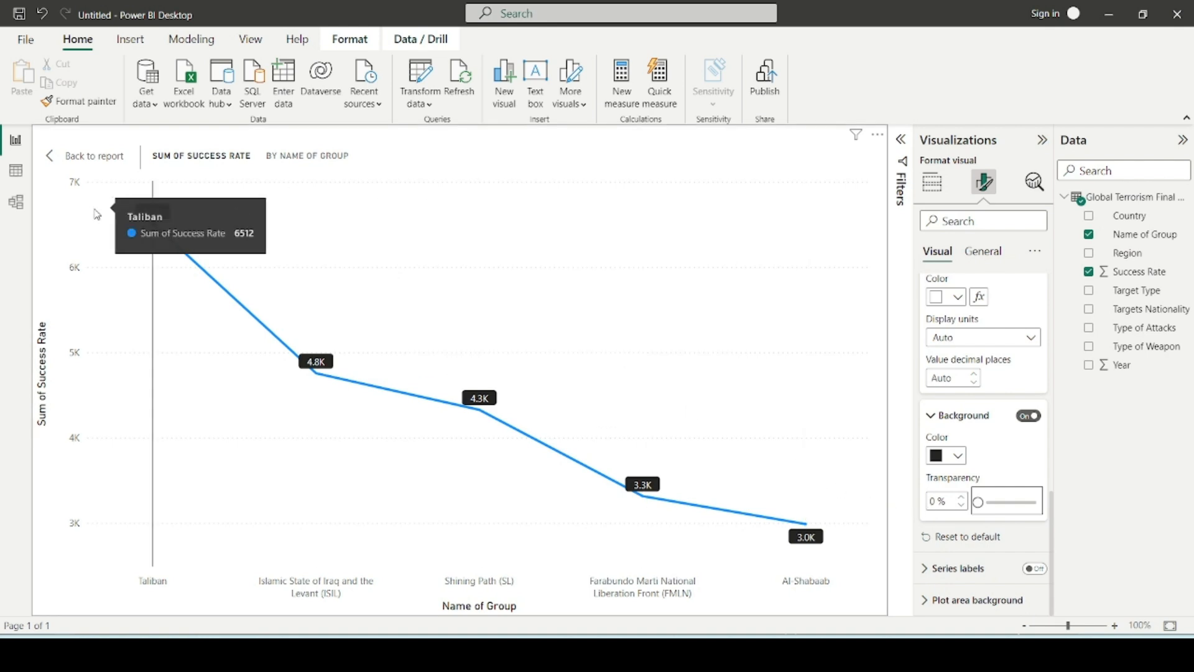
Rename the line chart's Y-axis field as Success Rate and return to the report page.
click(946, 187)
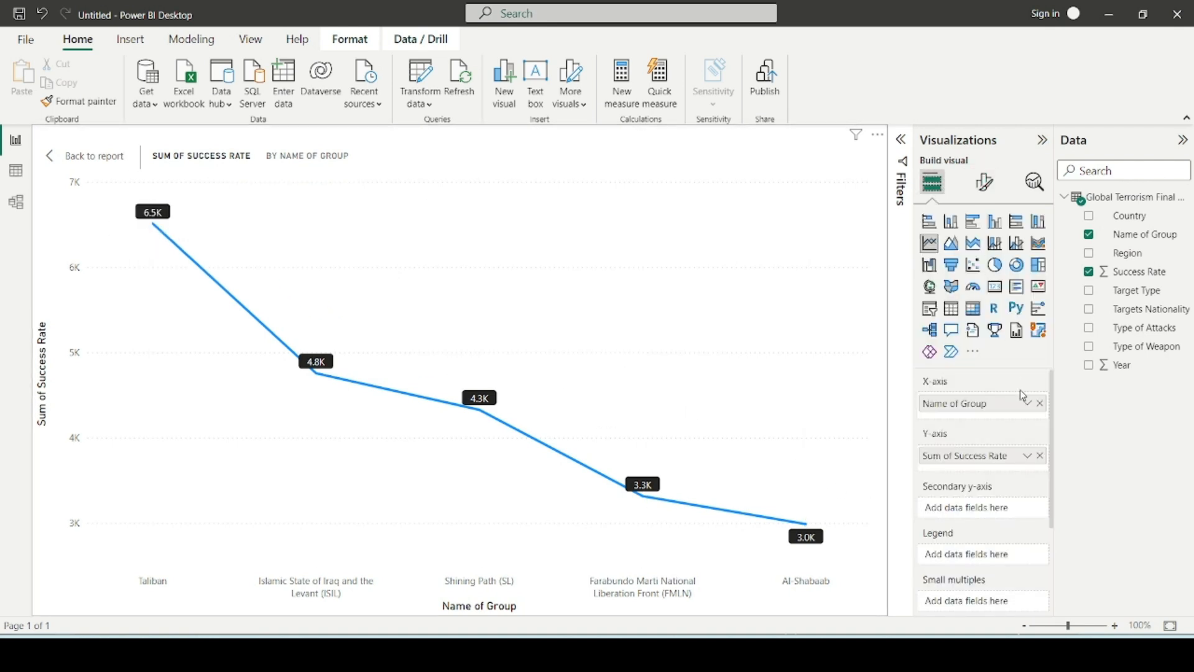
double_click(954, 458)
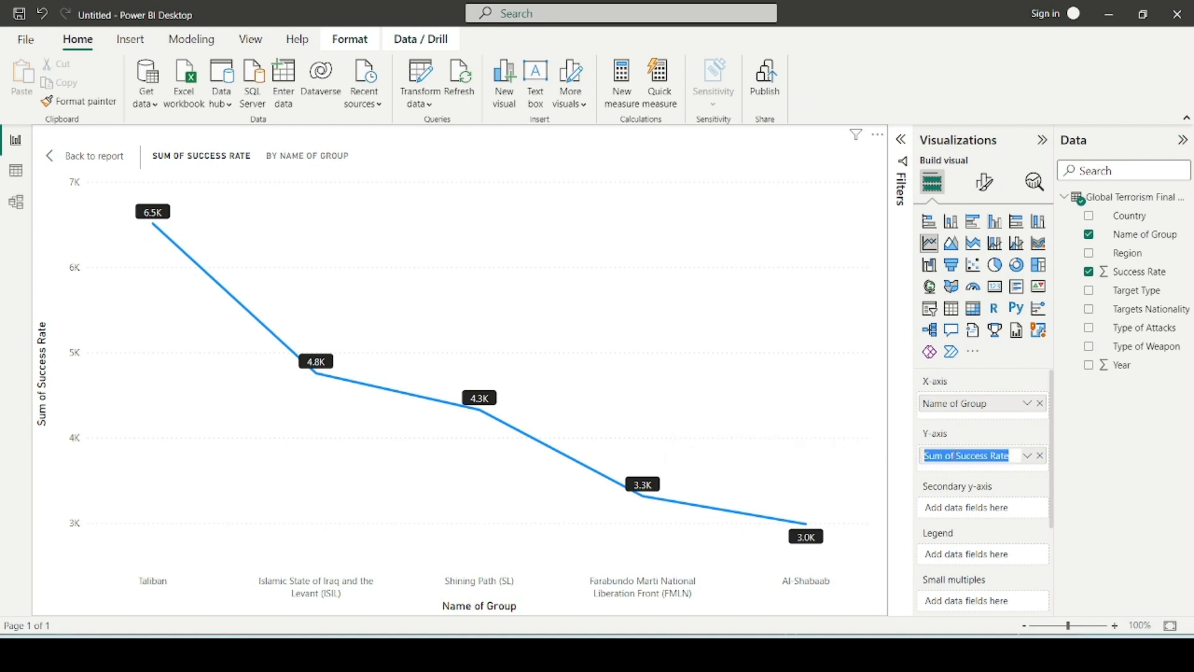
click(946, 457)
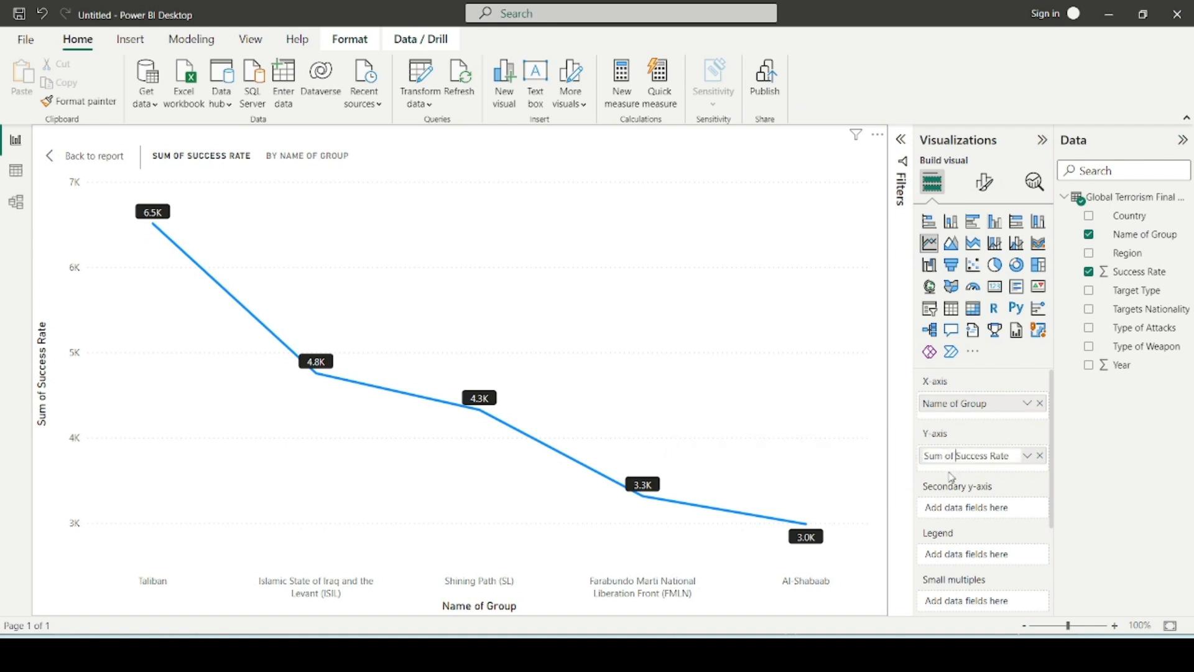
key(BackSpace)
key(BackSpace)
key(BackSpace)
key(BackSpace)
key(BackSpace)
key(BackSpace)
key(BackSpace)
key(Return)
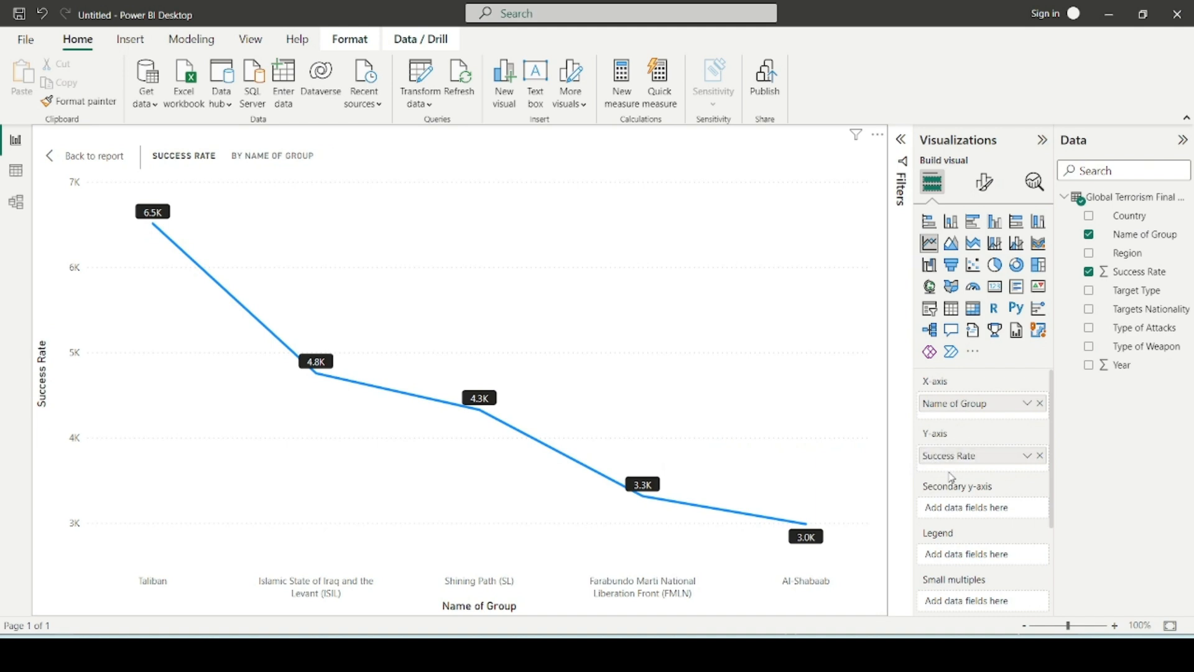
click(57, 155)
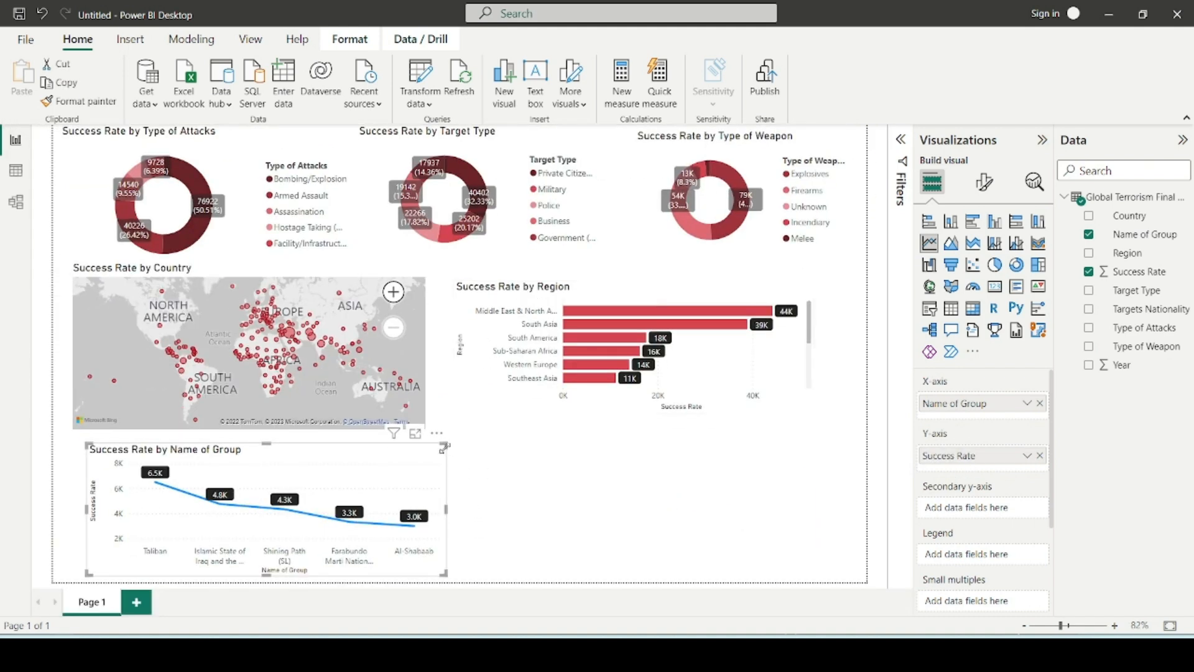
Set the line color of the Success Rate by Name of Group chart to the red used in the Region bar chart.
click(984, 181)
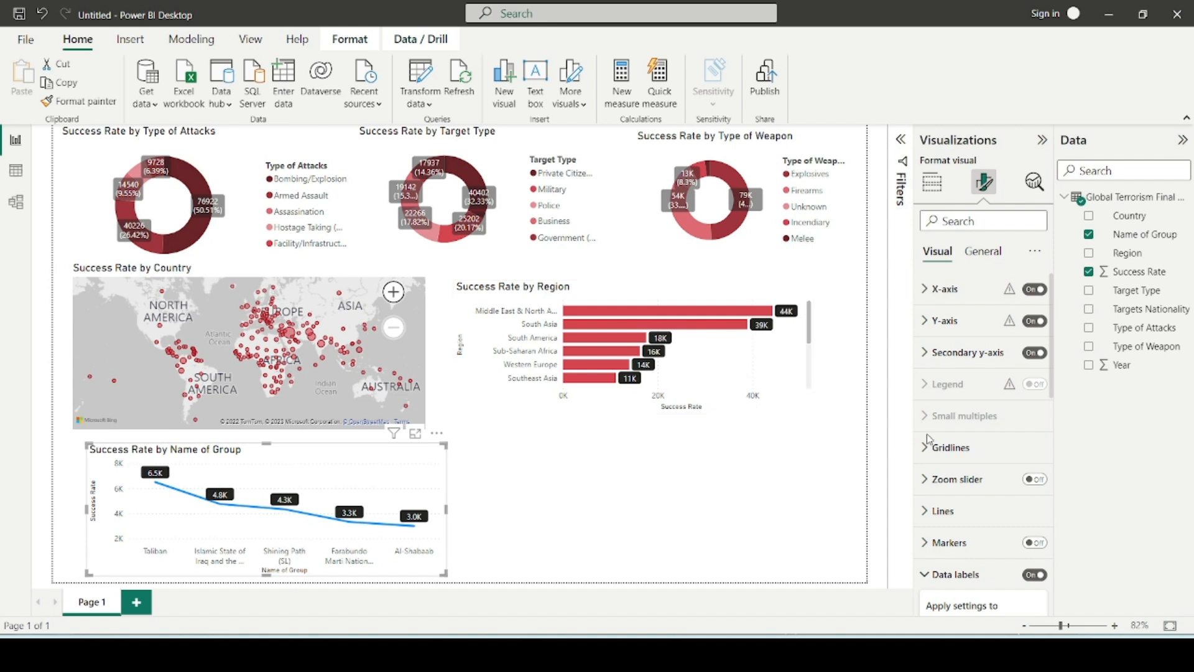
click(962, 511)
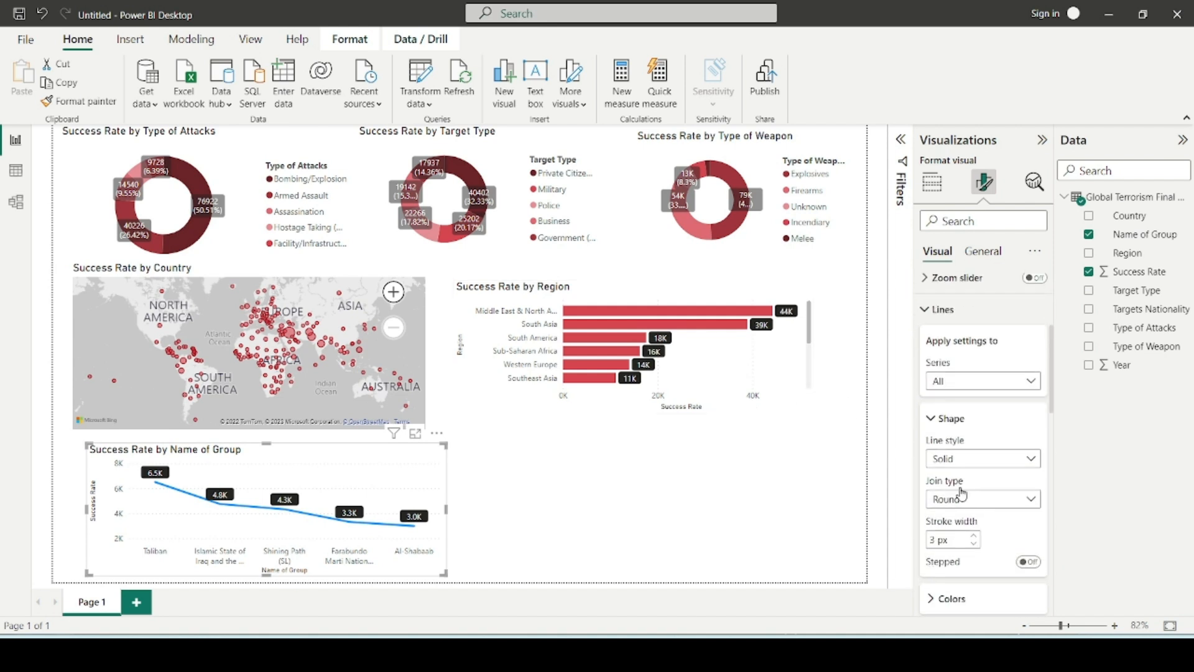
scroll(963, 480, down, 2)
click(965, 494)
scroll(957, 398, down, 3)
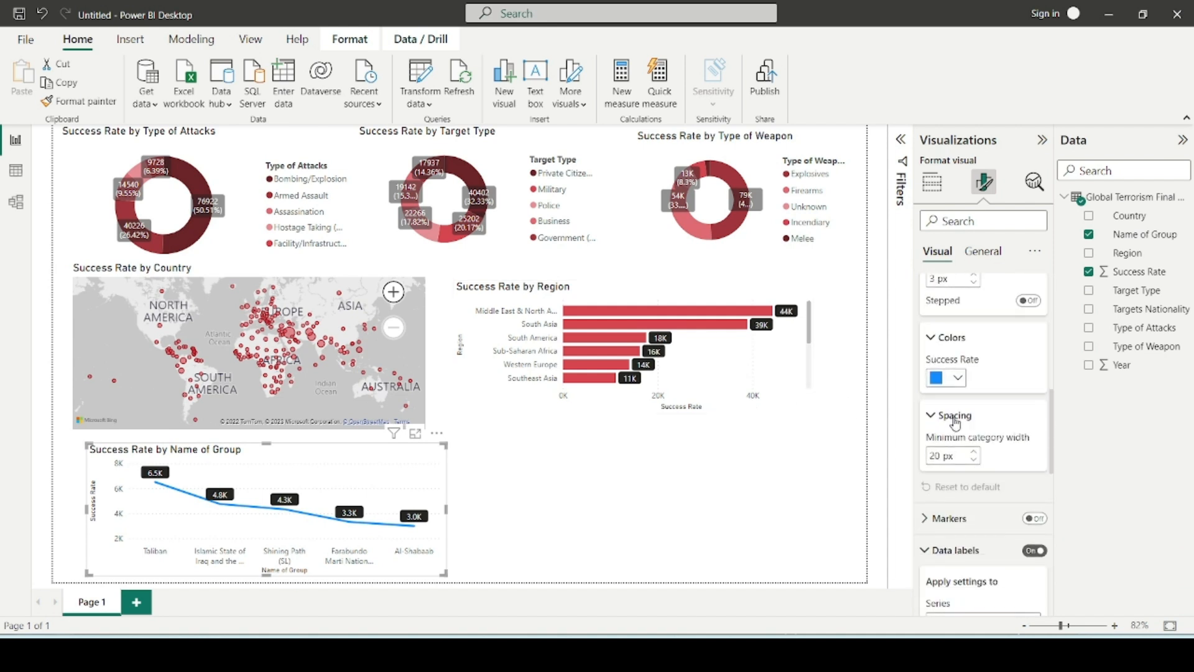
click(955, 379)
click(988, 310)
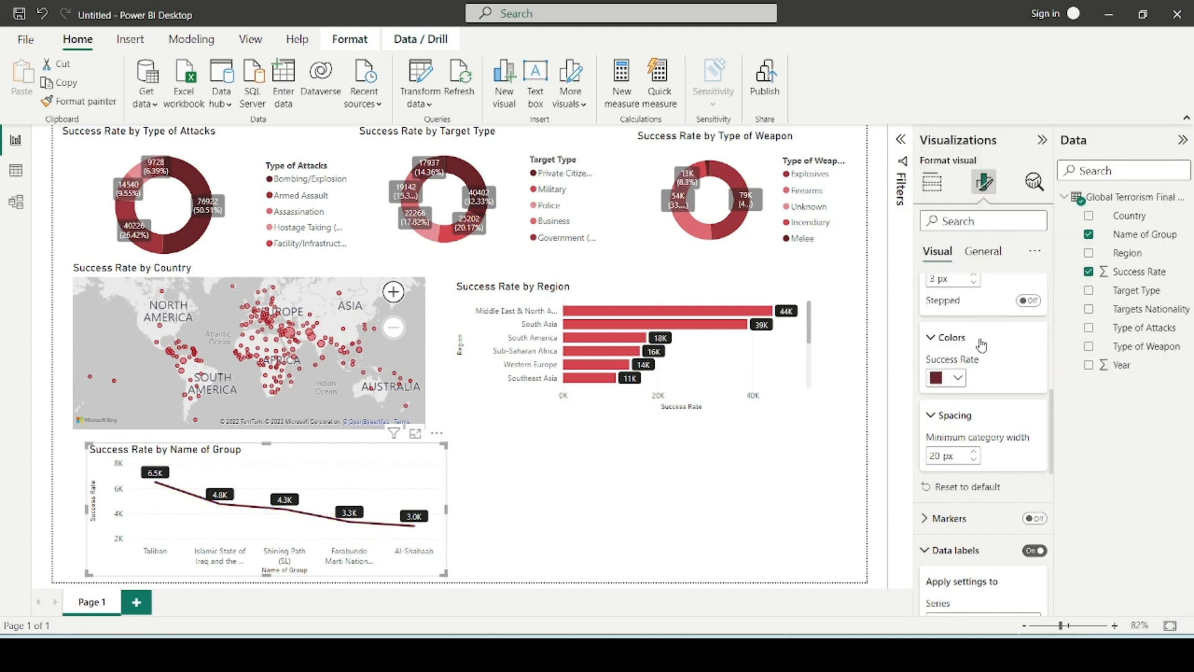
click(951, 385)
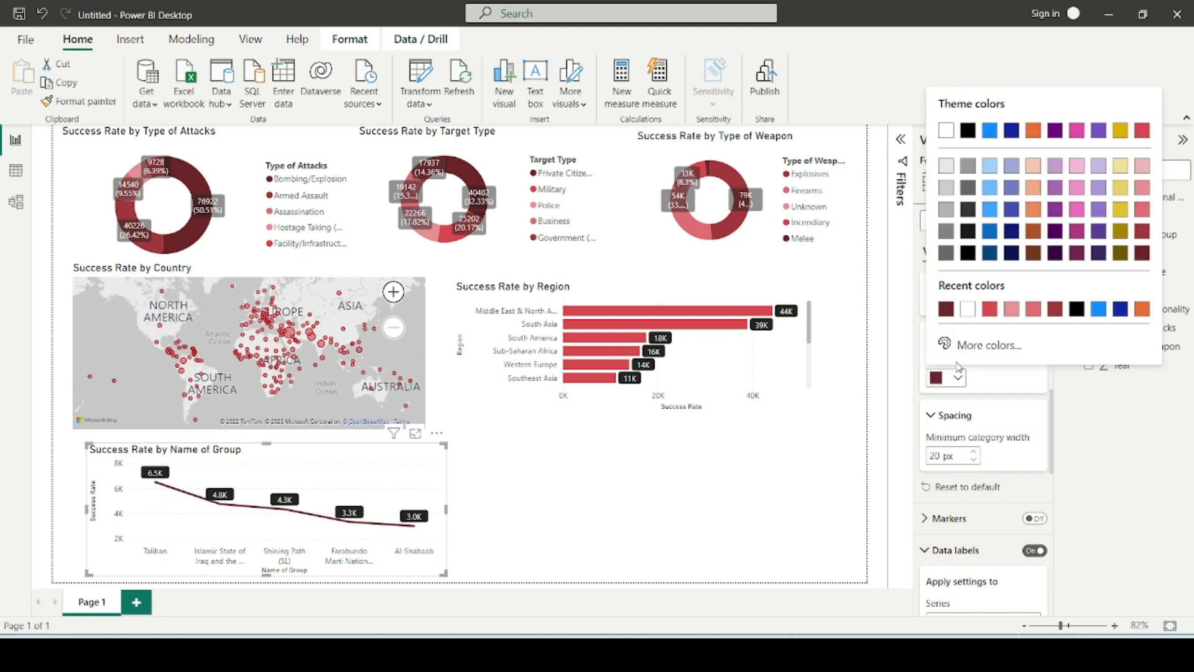
click(997, 310)
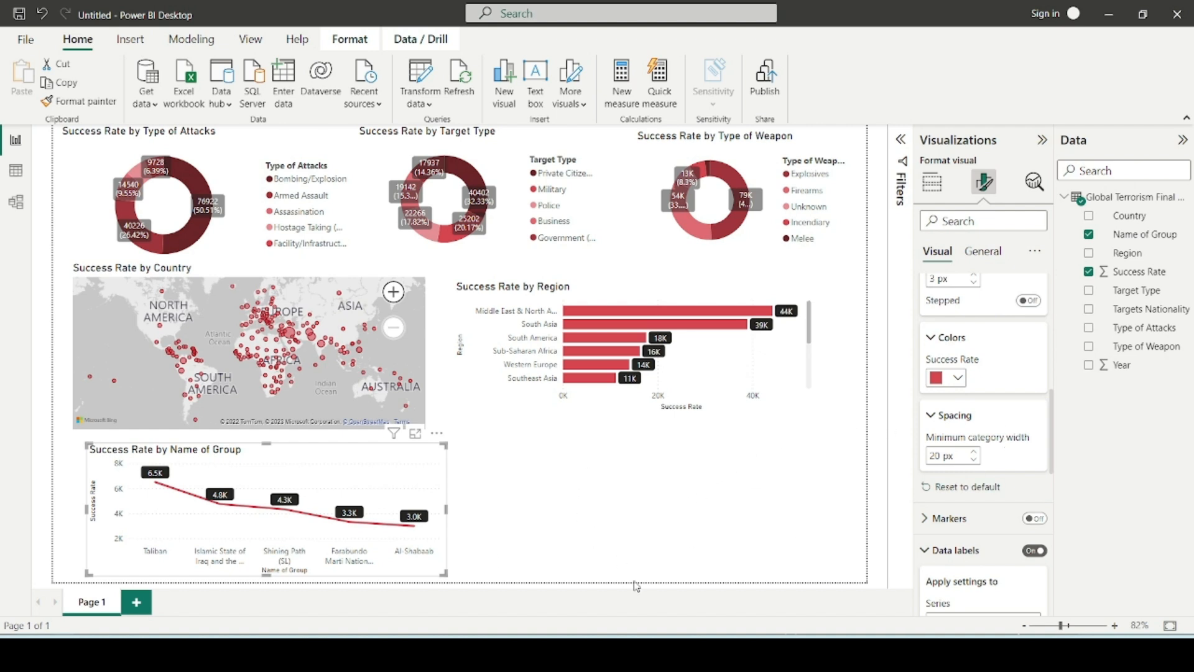
click(577, 491)
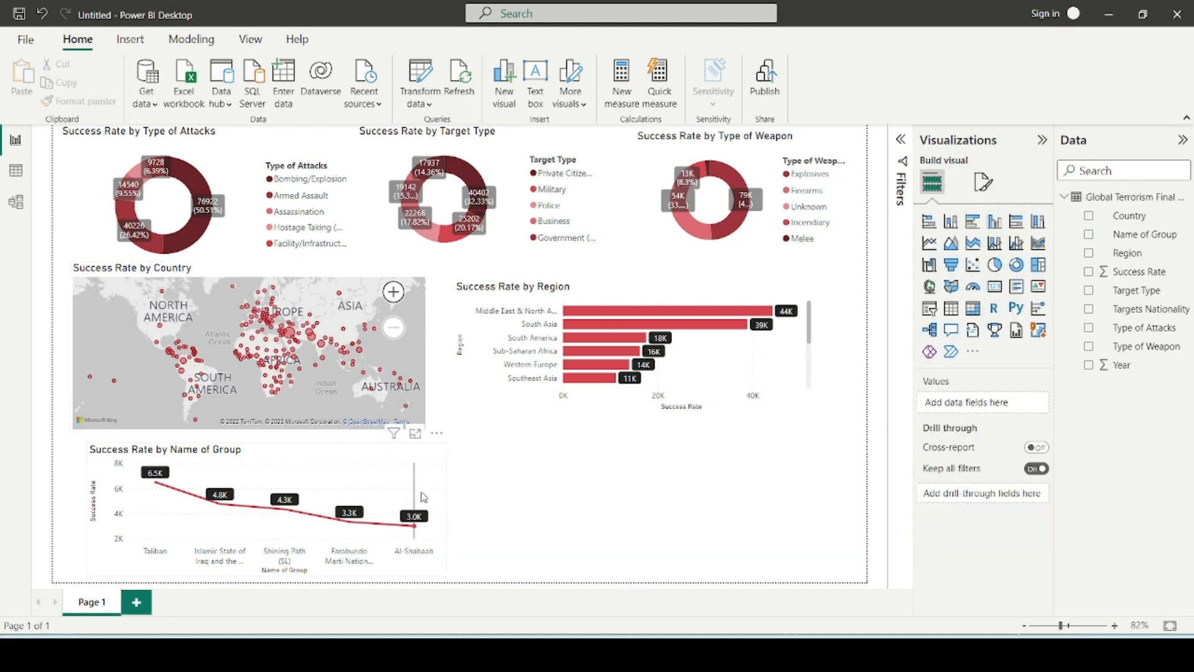
Move the Success Rate by Name of Group line chart into the report page's lower-left corner and make it slightly narrower.
click(427, 473)
drag(446, 454, 377, 449)
click(398, 446)
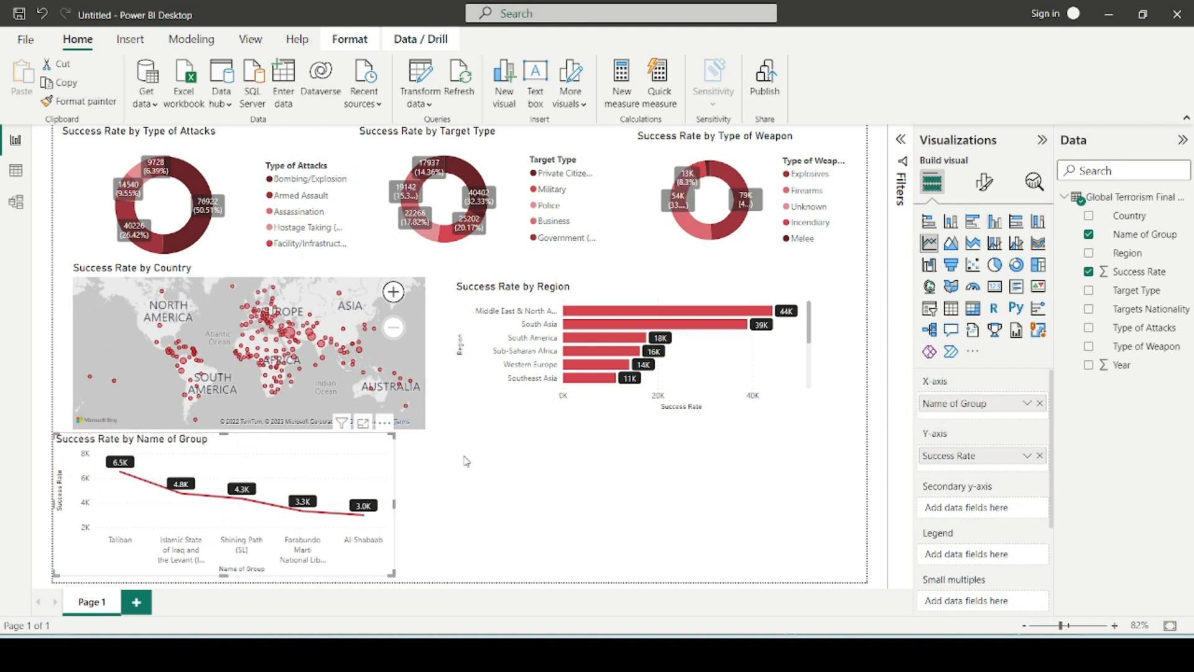
Align the Success Rate by Country map with the page's left edge and shrink both the map and the line chart below it.
drag(420, 276, 384, 281)
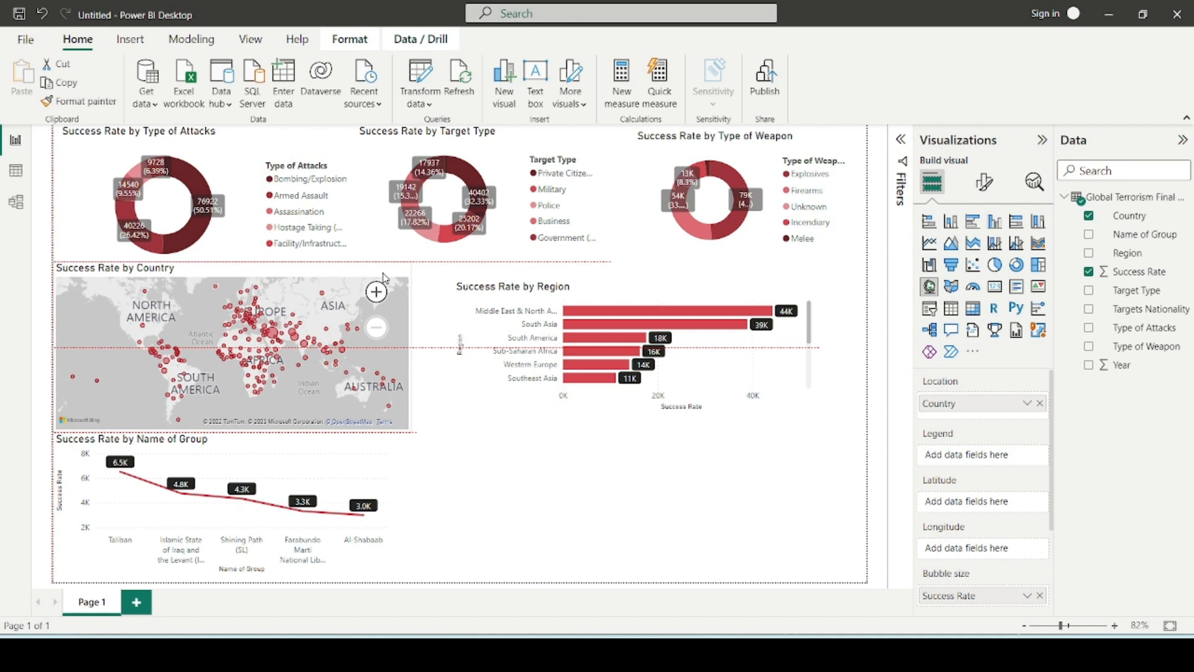
click(389, 452)
drag(393, 434, 385, 448)
click(408, 281)
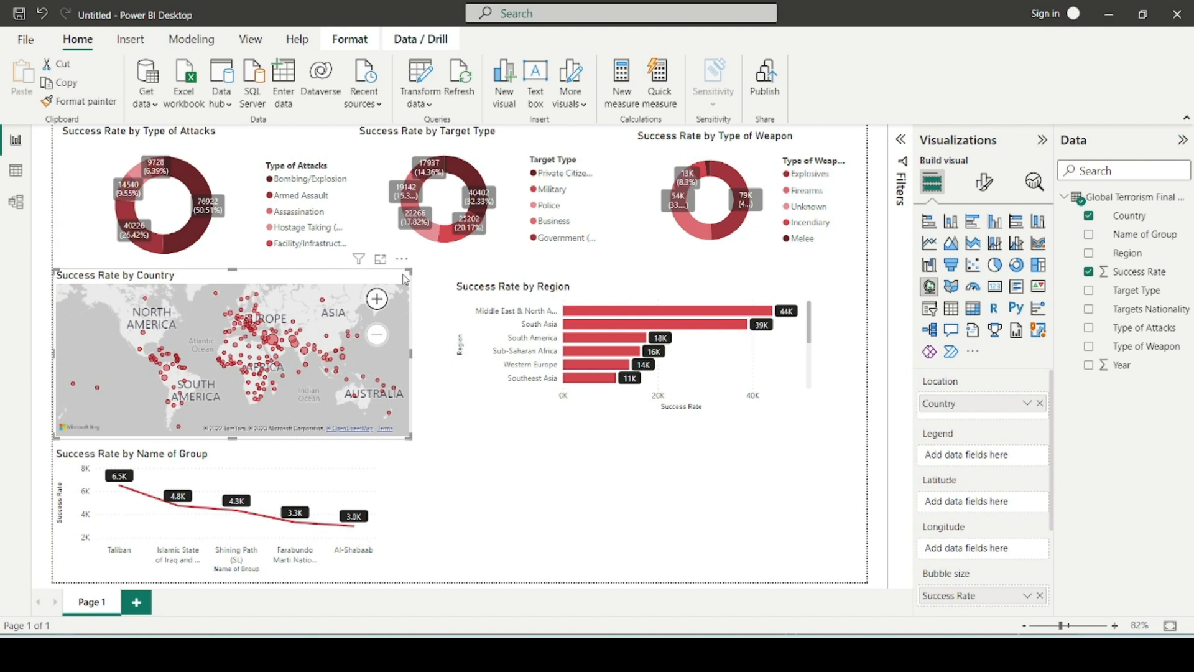
drag(409, 271, 365, 299)
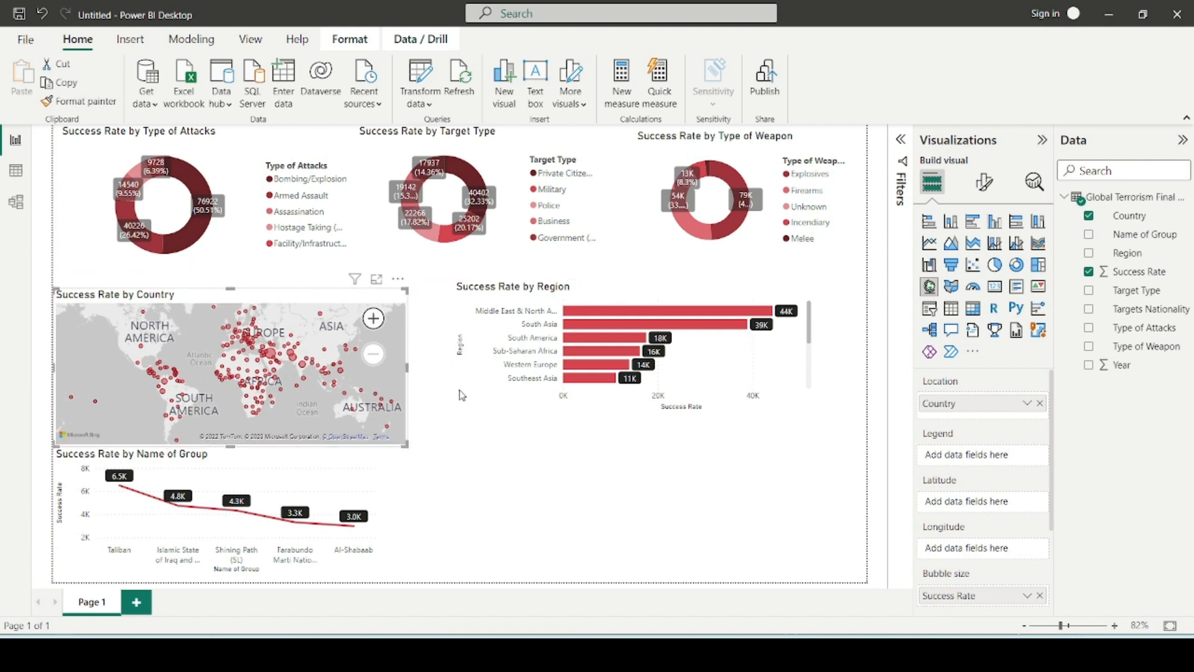
click(484, 420)
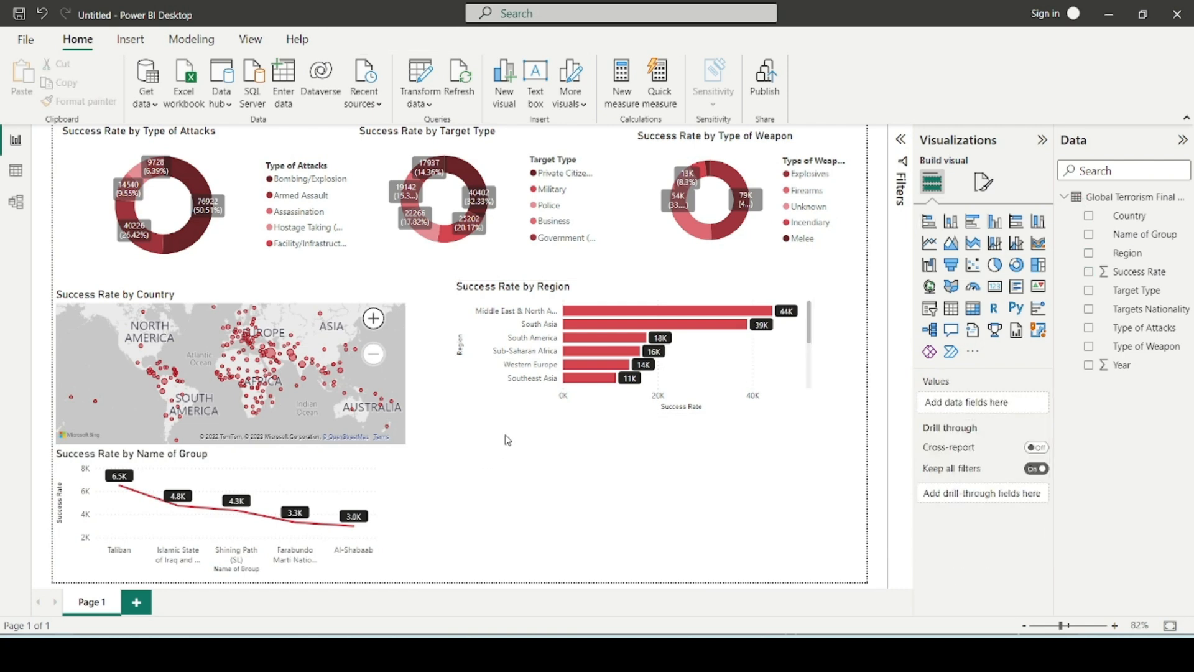
Switch to the Objectives notes in Notepad, read the seventh objective, and return to the Power BI report.
key(alt+Tab)
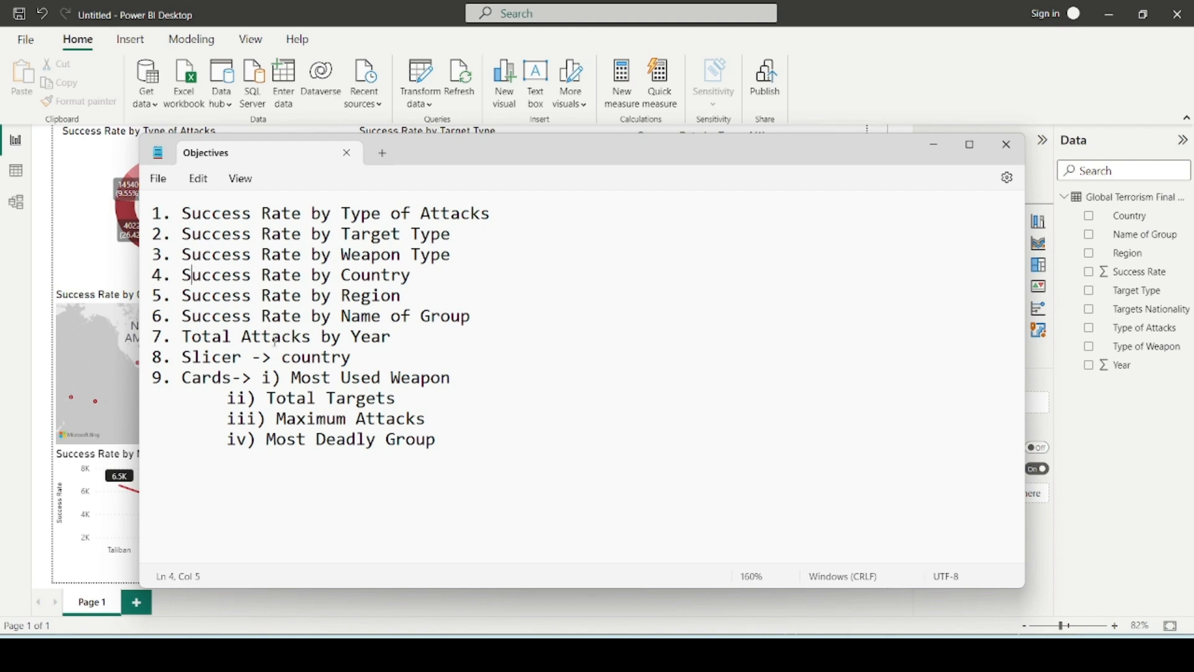
drag(189, 335, 408, 335)
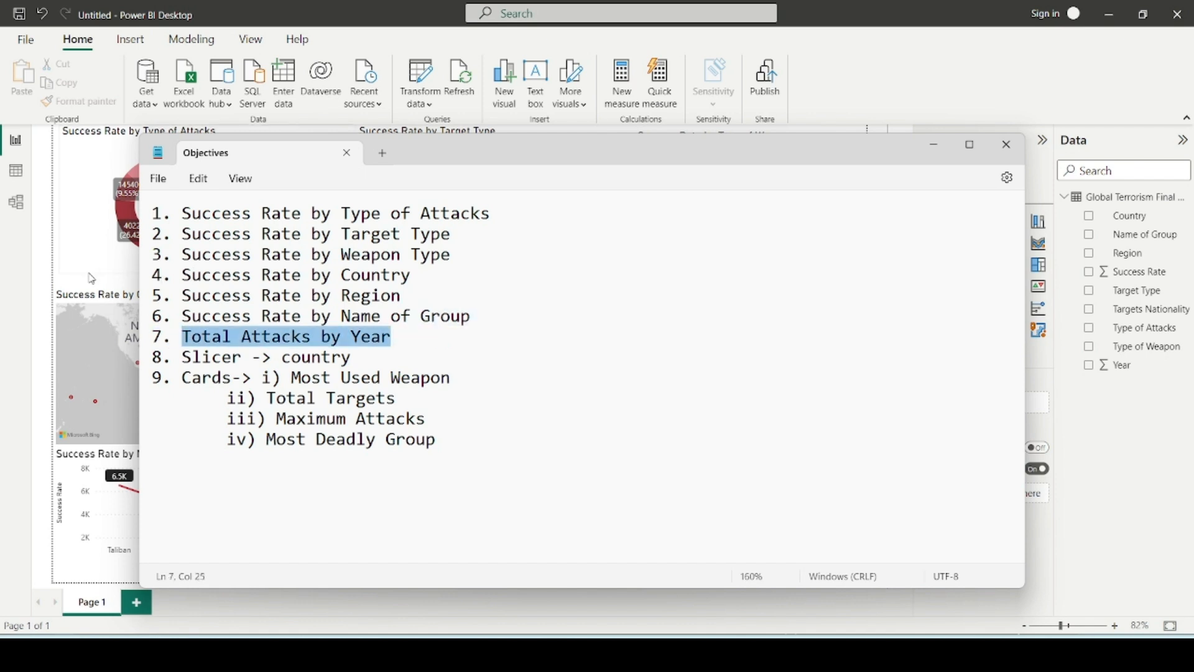
key(alt+Tab)
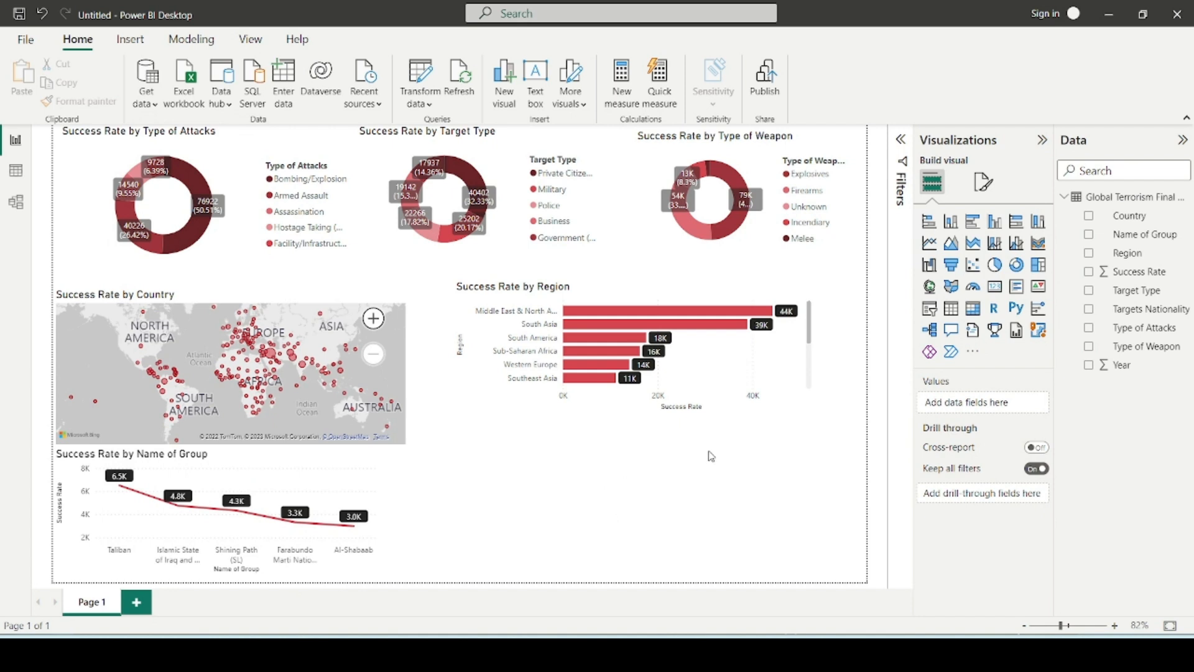
Insert an area chart, enlarge it and place it in the empty area below the Success Rate by Region bar chart.
click(951, 243)
drag(721, 457, 694, 436)
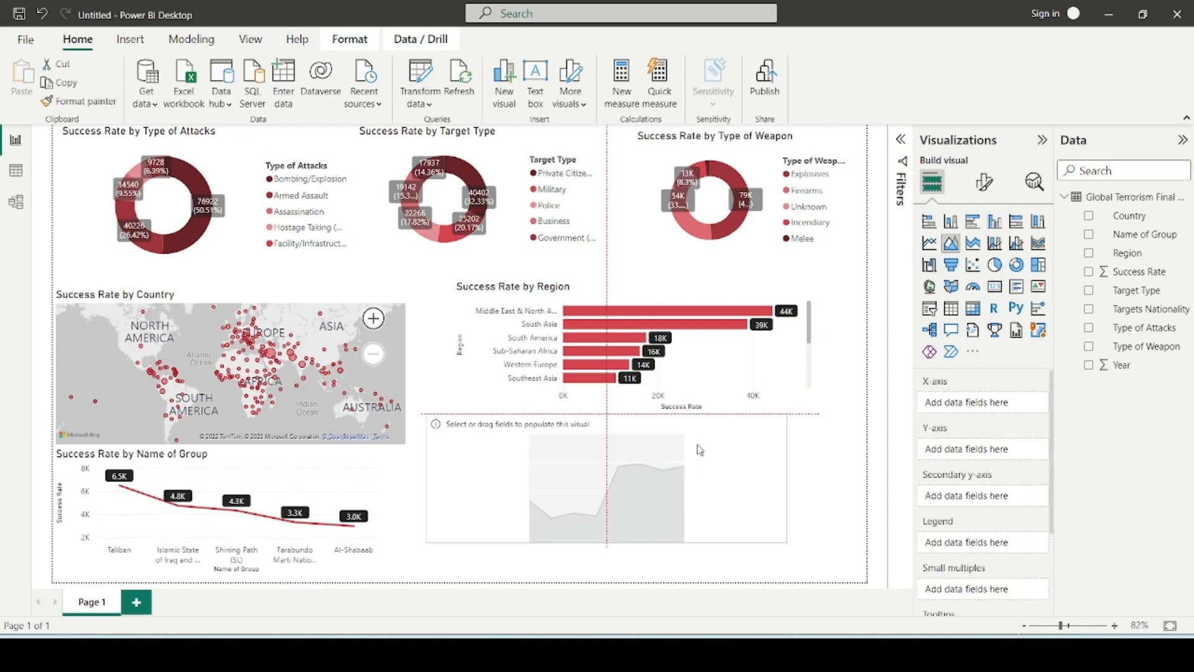
drag(785, 542, 859, 579)
drag(793, 516, 769, 507)
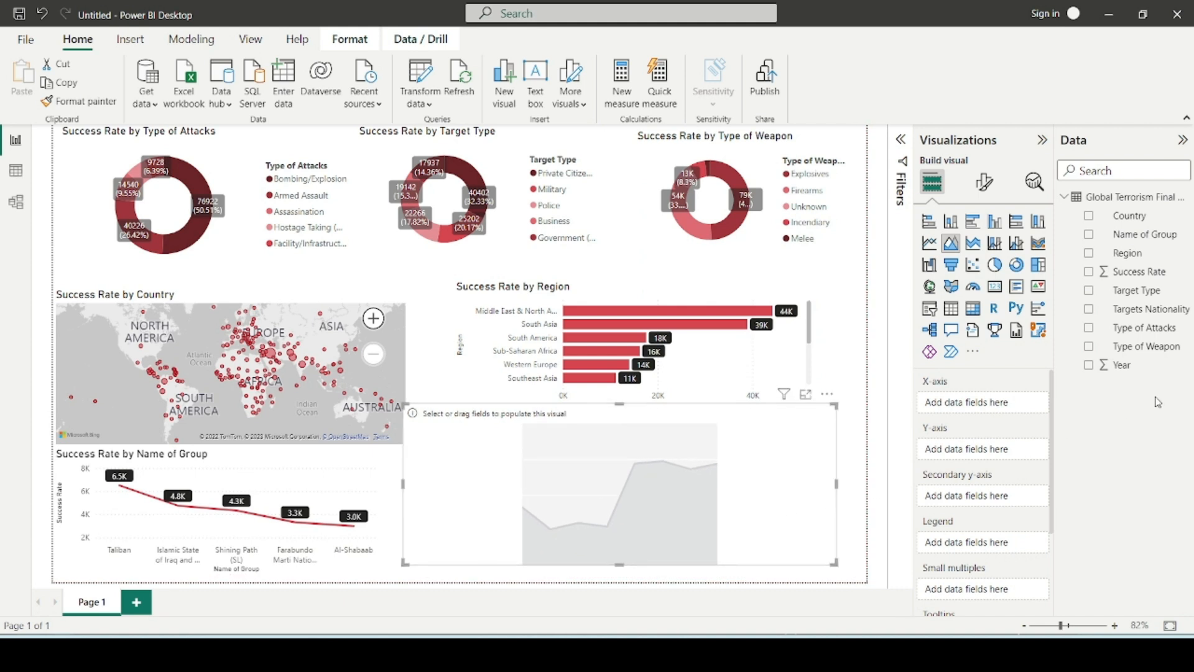
Open the area chart in focus mode and assign Year to both its X-axis and its Y-axis.
click(807, 397)
drag(1113, 367, 994, 408)
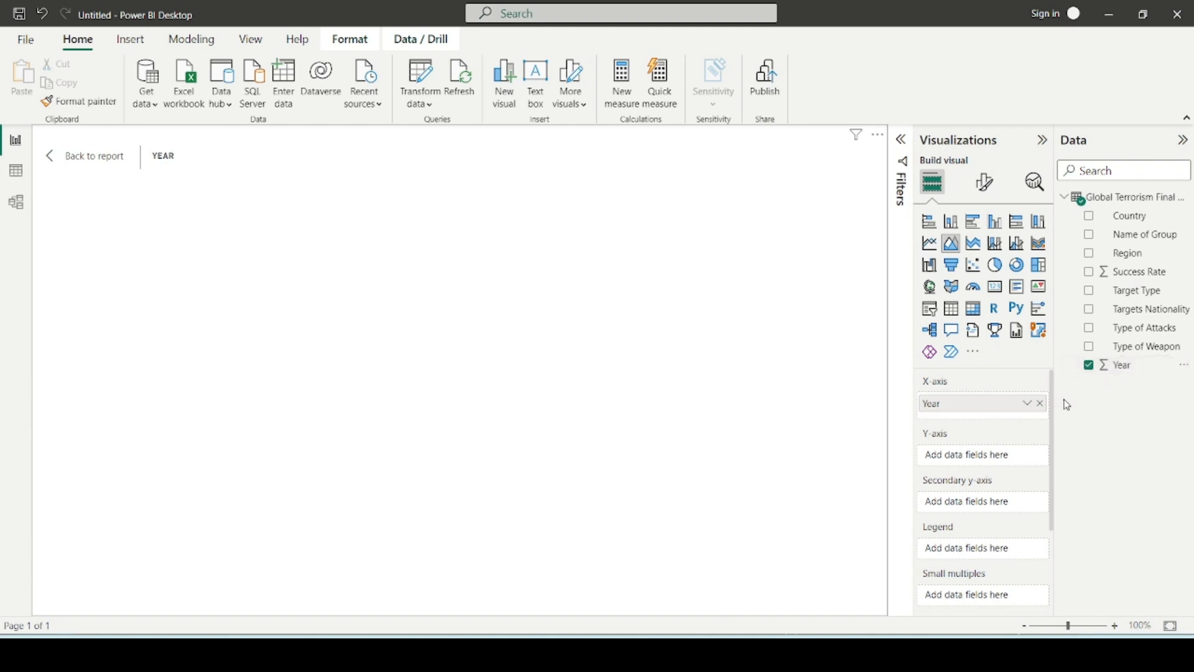
drag(1132, 365, 991, 459)
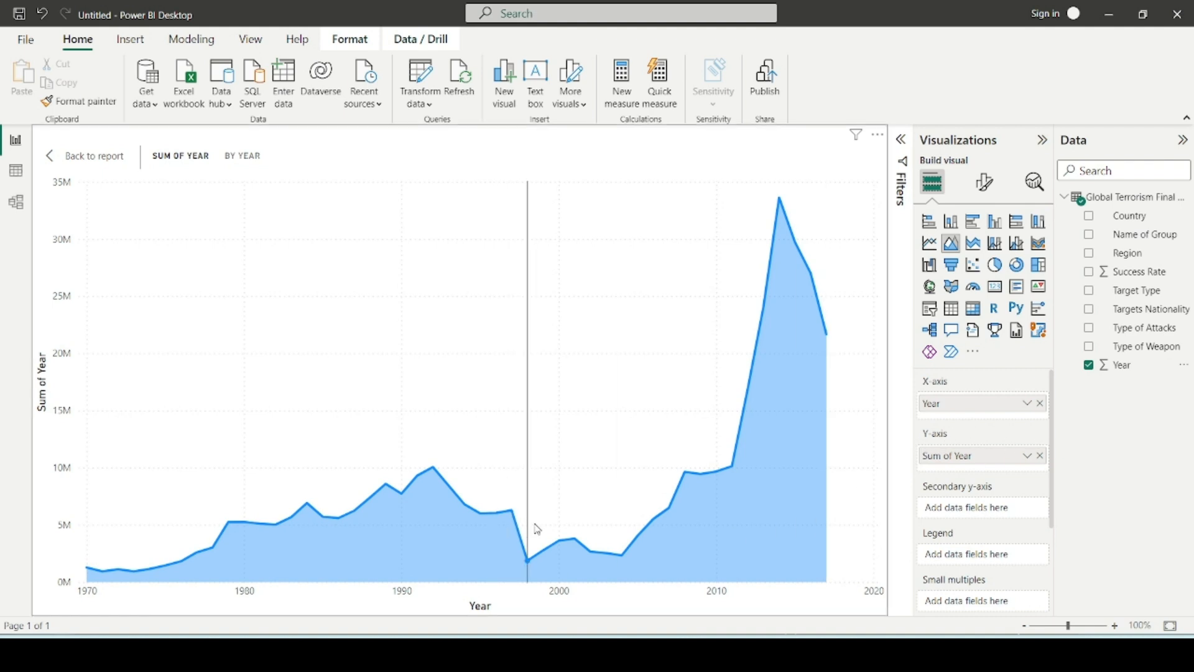
mouse_move(537, 528)
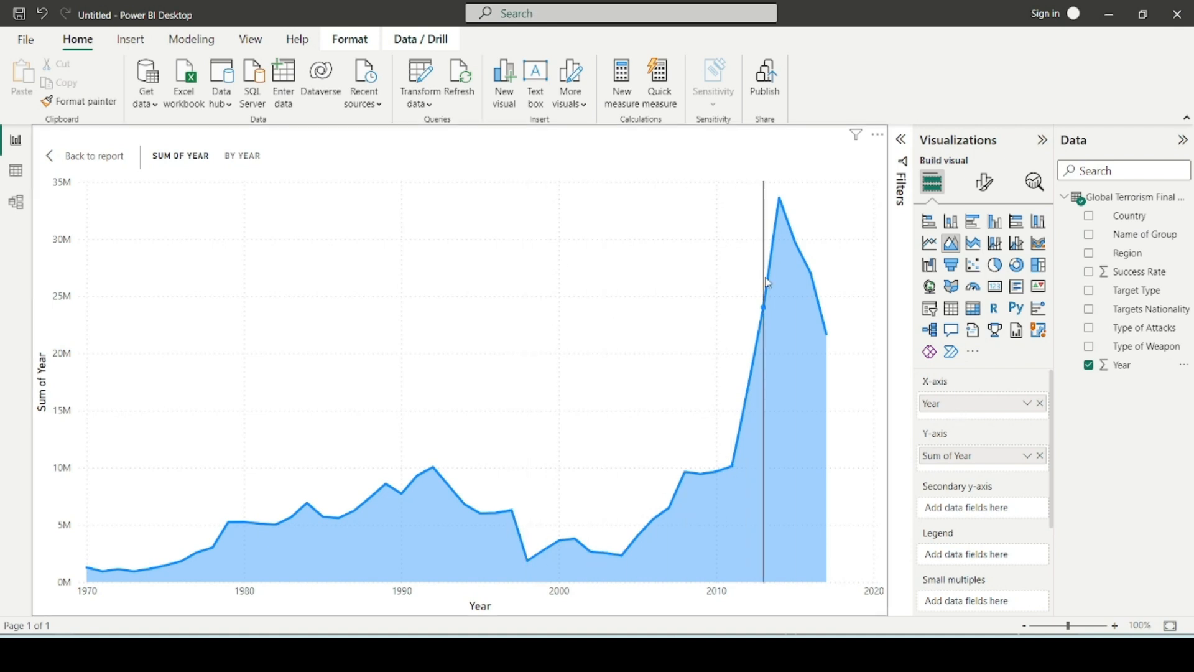
mouse_move(793, 230)
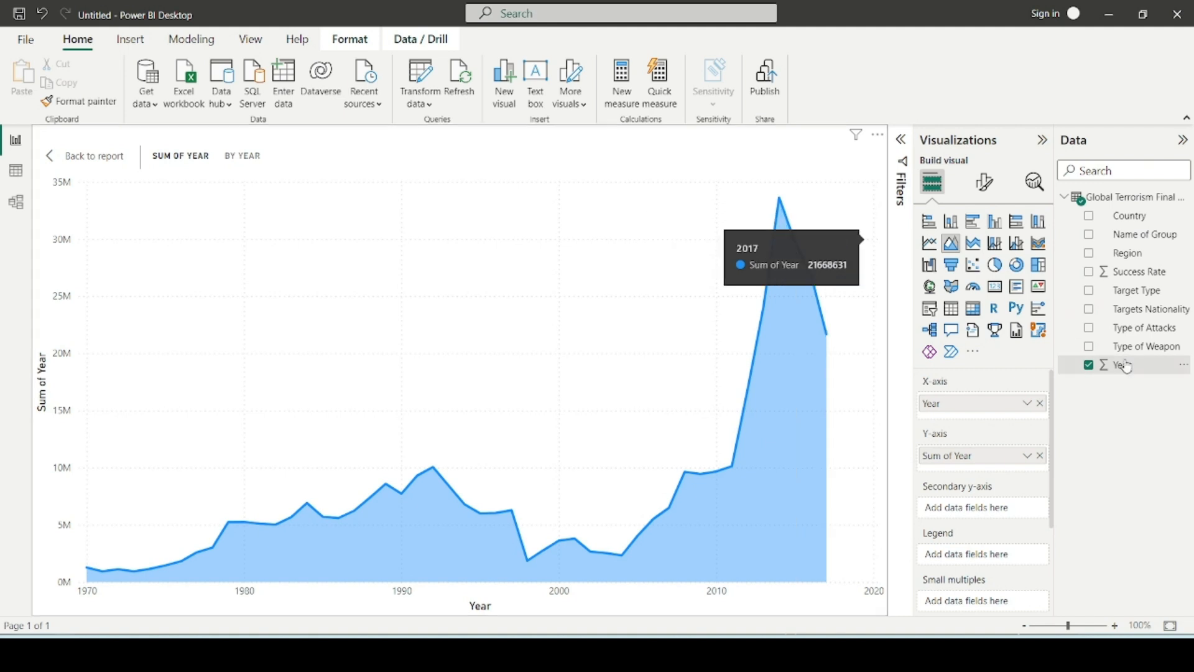
Remove Year from the area chart's Y-axis, return to the report and delete the chart.
click(94, 155)
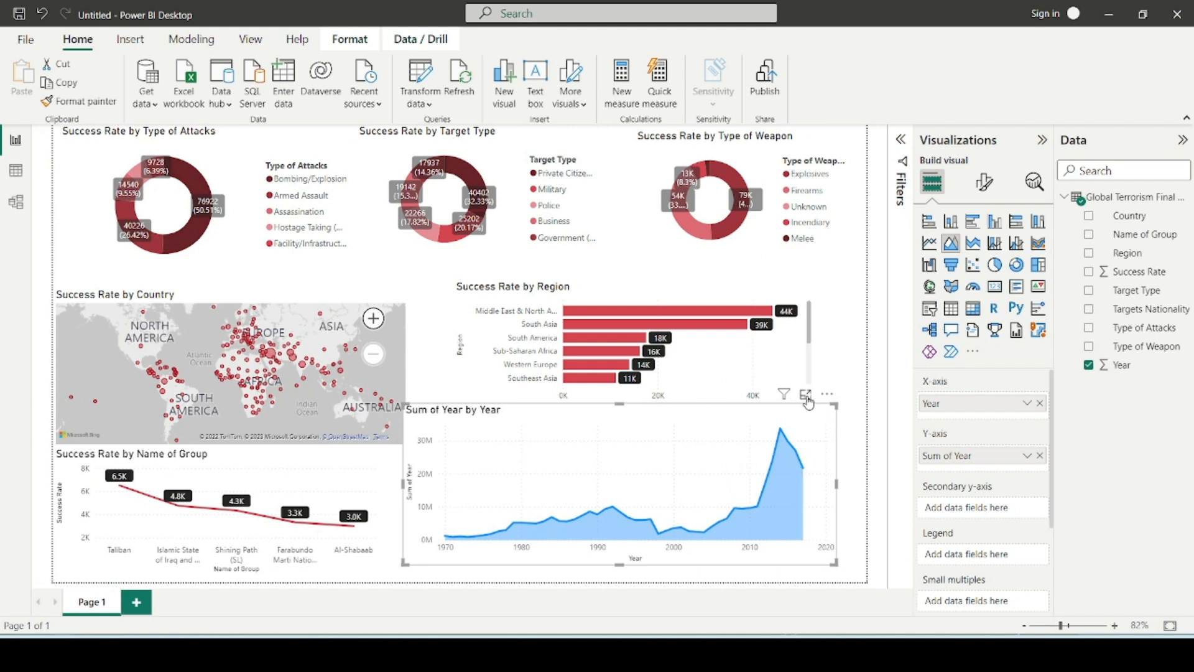
click(804, 394)
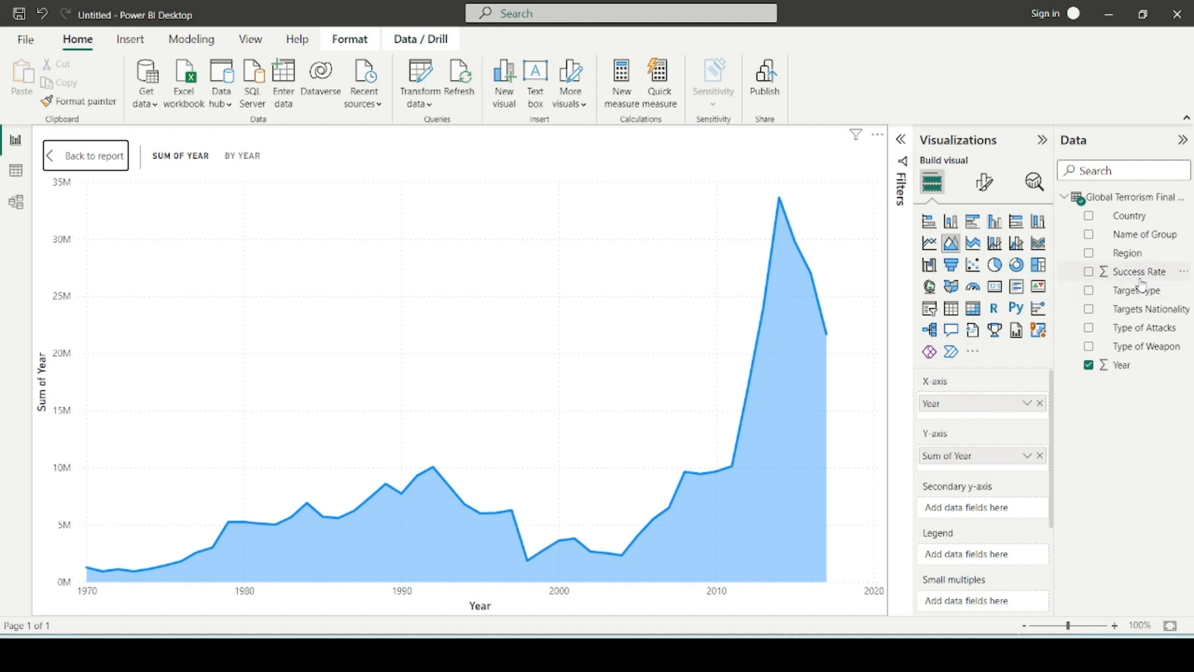
click(1039, 456)
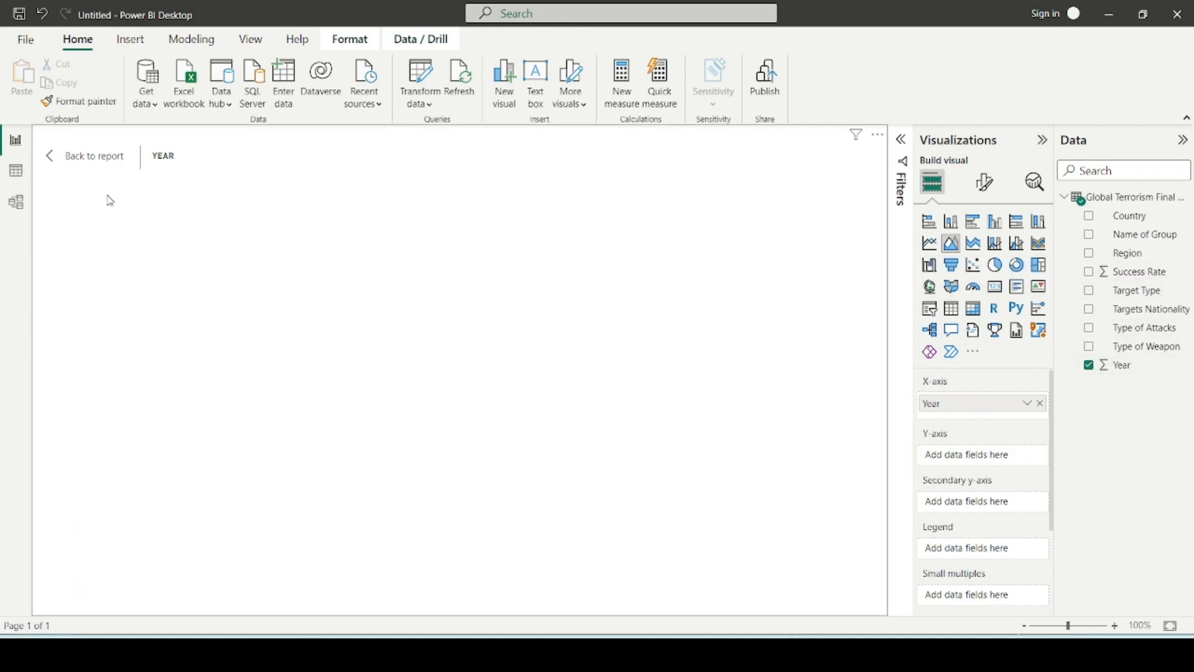
click(80, 156)
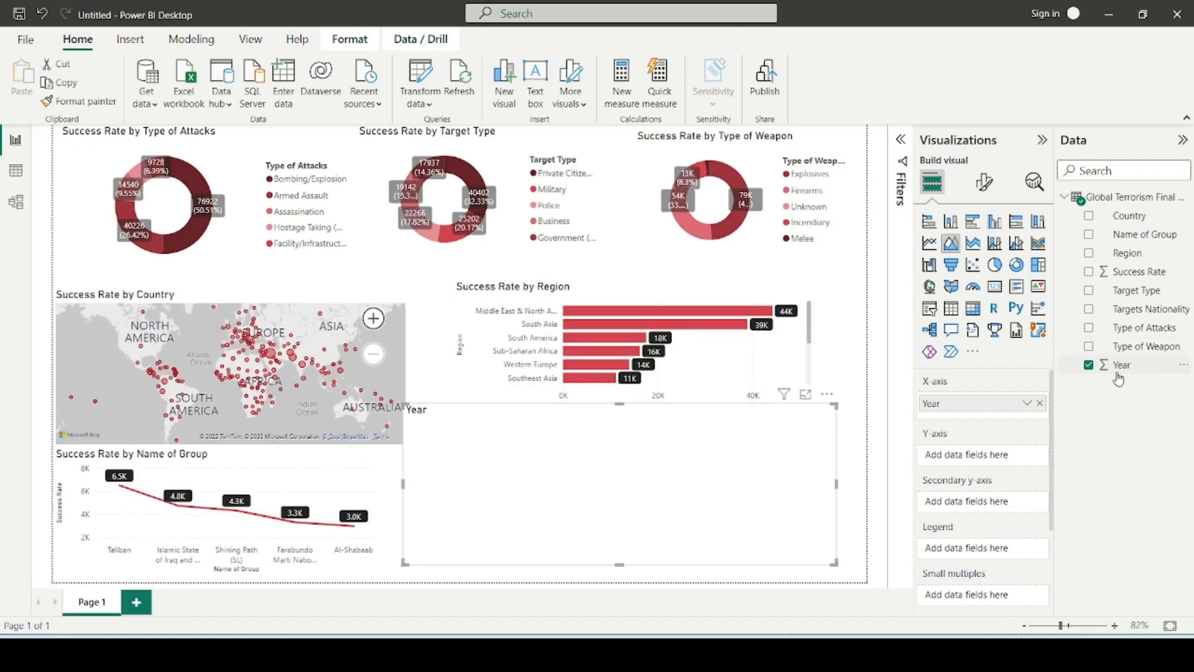
click(826, 394)
click(841, 449)
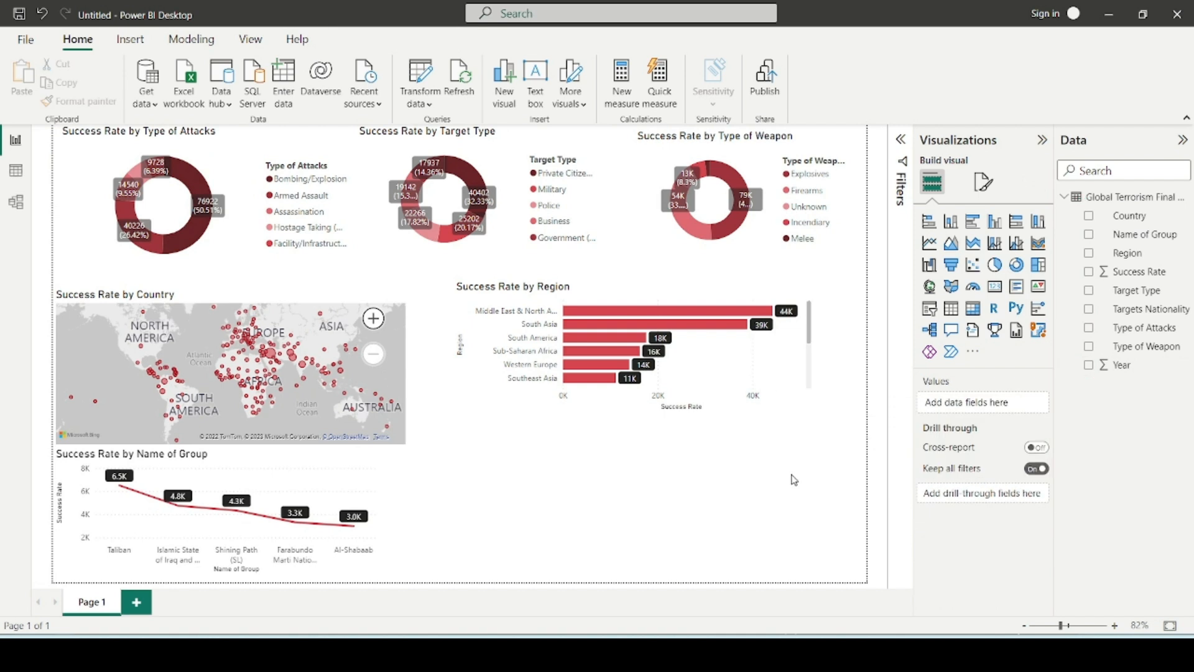
click(928, 222)
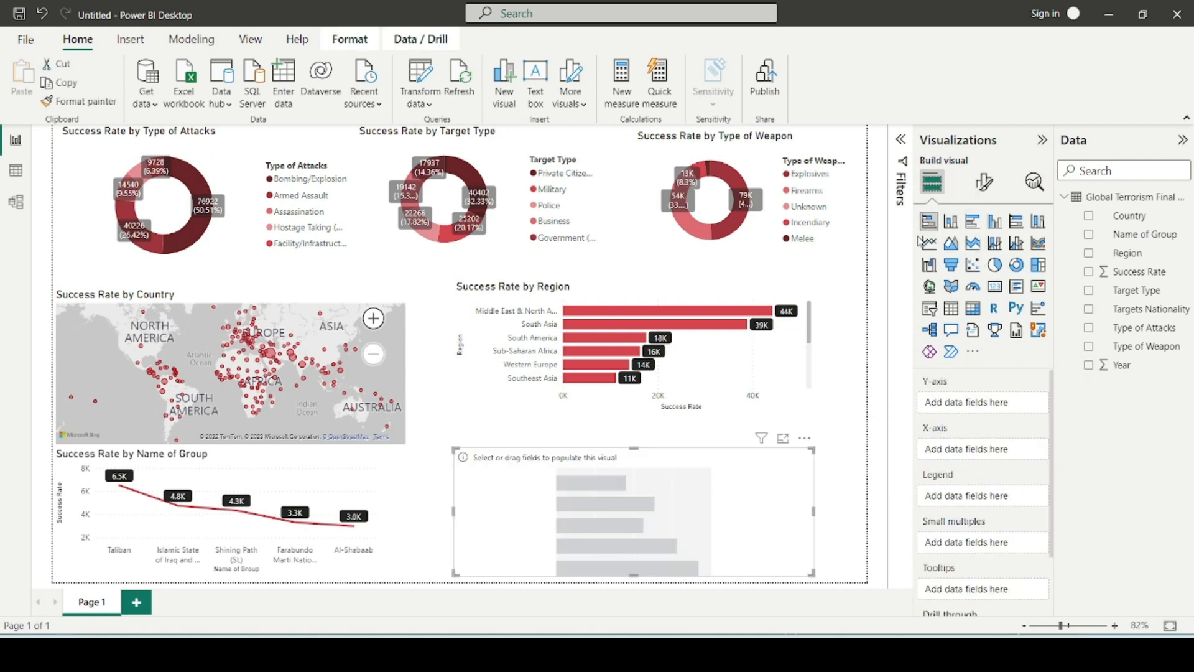
click(804, 439)
click(823, 458)
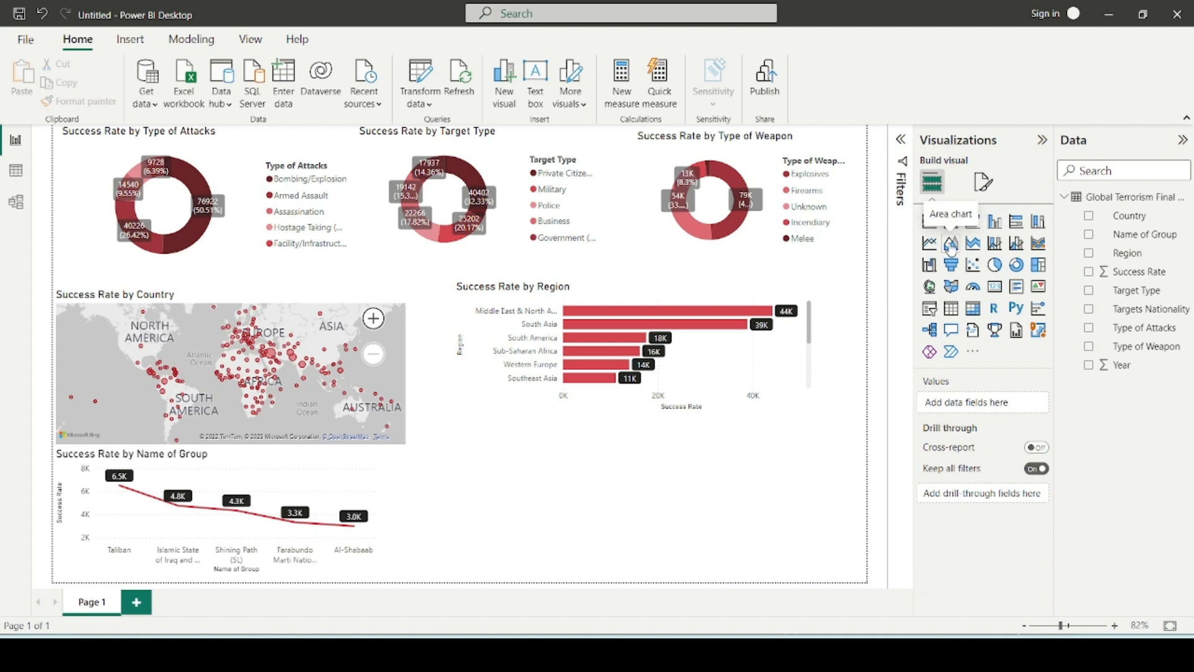
Insert a new area chart, fit it below the Success Rate by Region chart, and assign Year to its X-axis and Y-axis.
click(950, 244)
mouse_move(815, 577)
mouse_down()
mouse_move(806, 546)
mouse_move(814, 562)
mouse_up()
drag(1121, 365, 993, 408)
drag(1122, 366, 996, 459)
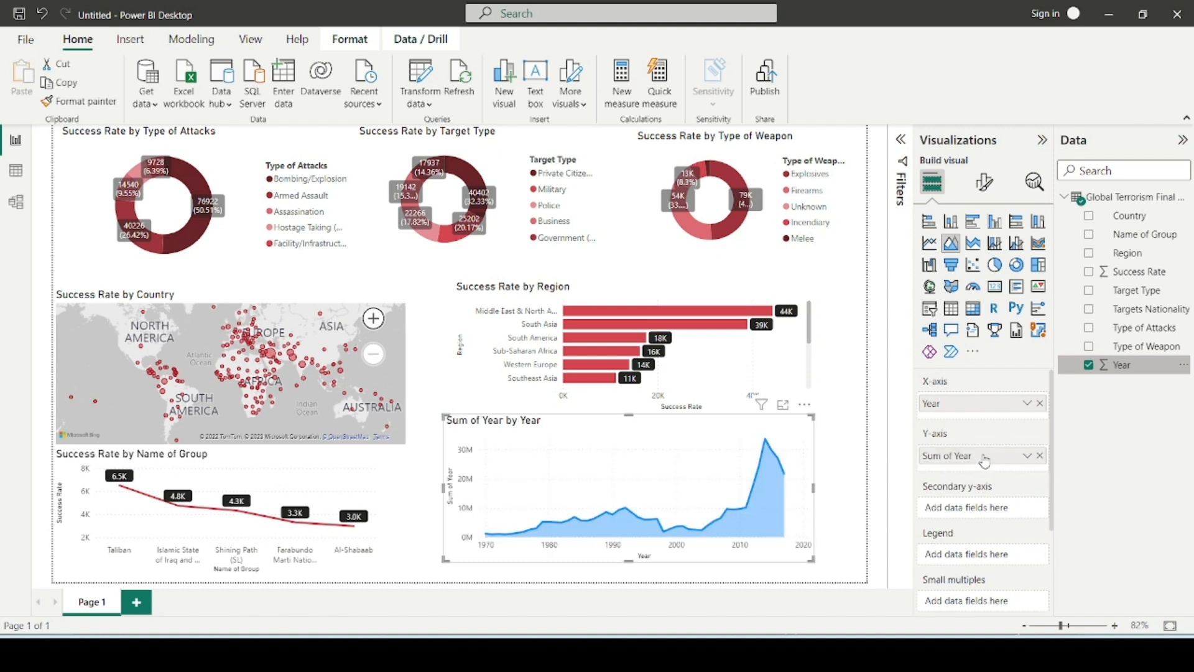
Summarize the area chart's Y-axis Year field by Count and rename it Total Attacks.
click(1027, 458)
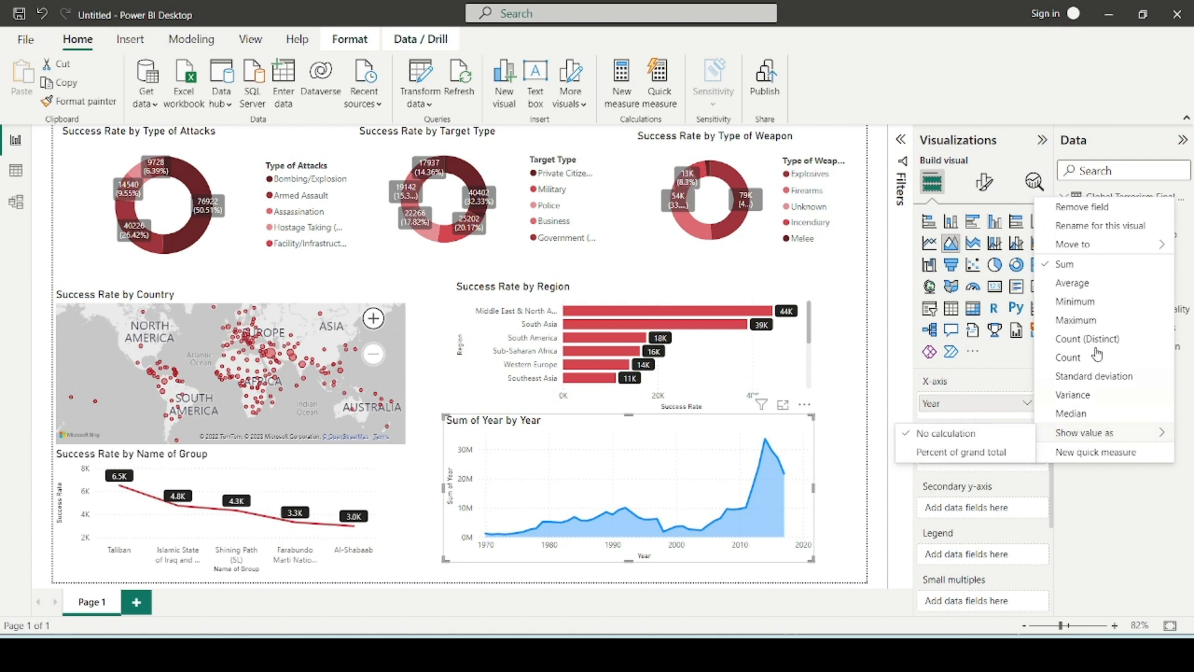
click(1076, 362)
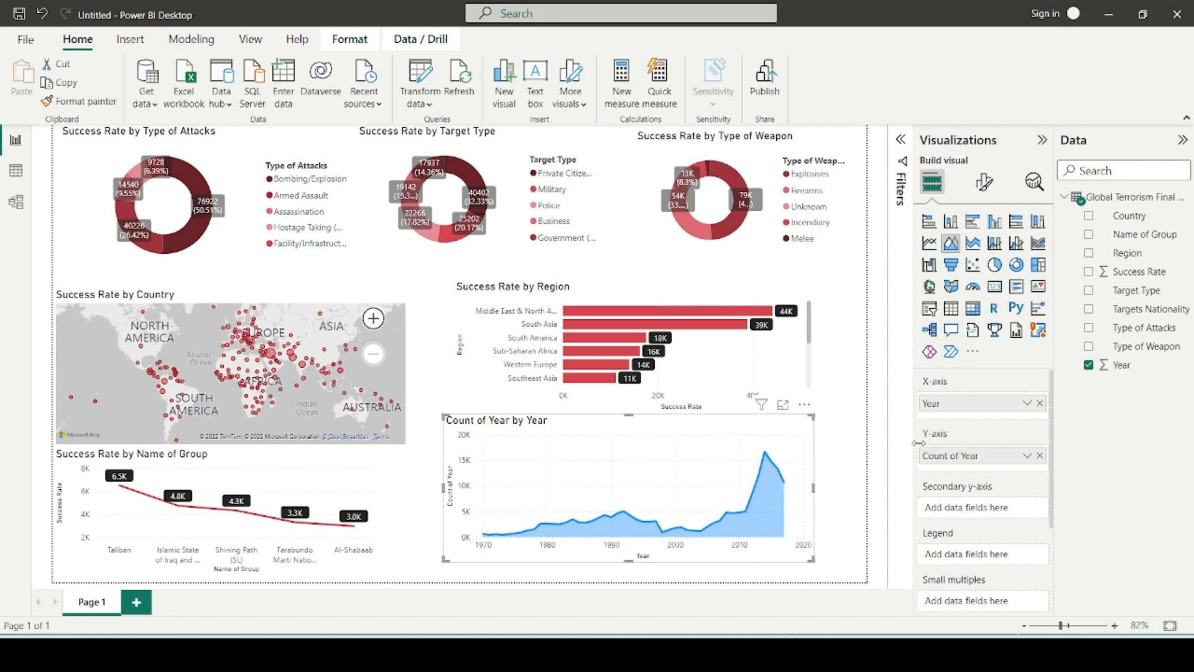
double_click(979, 456)
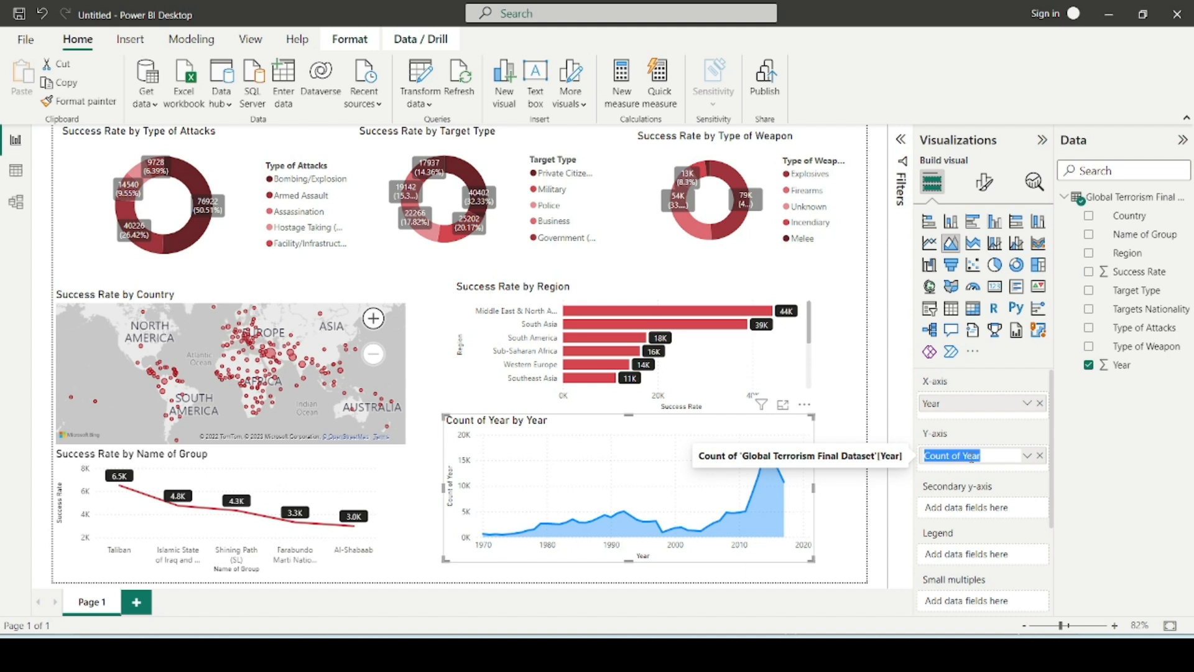
text(Total Attacks)
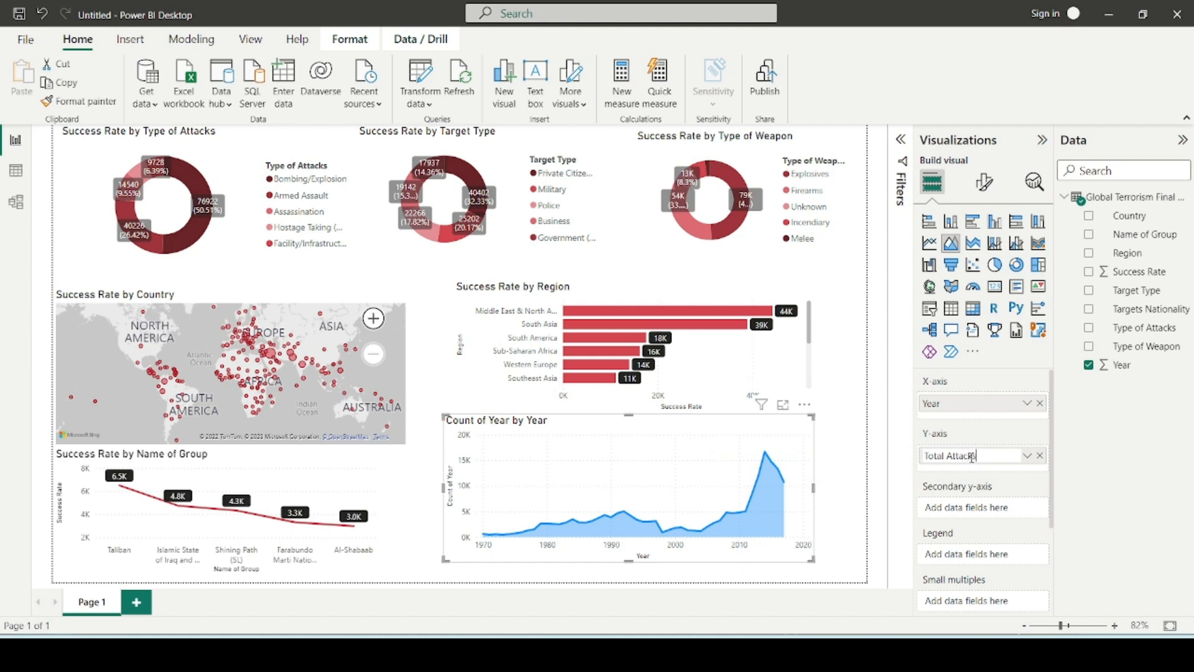
key(Return)
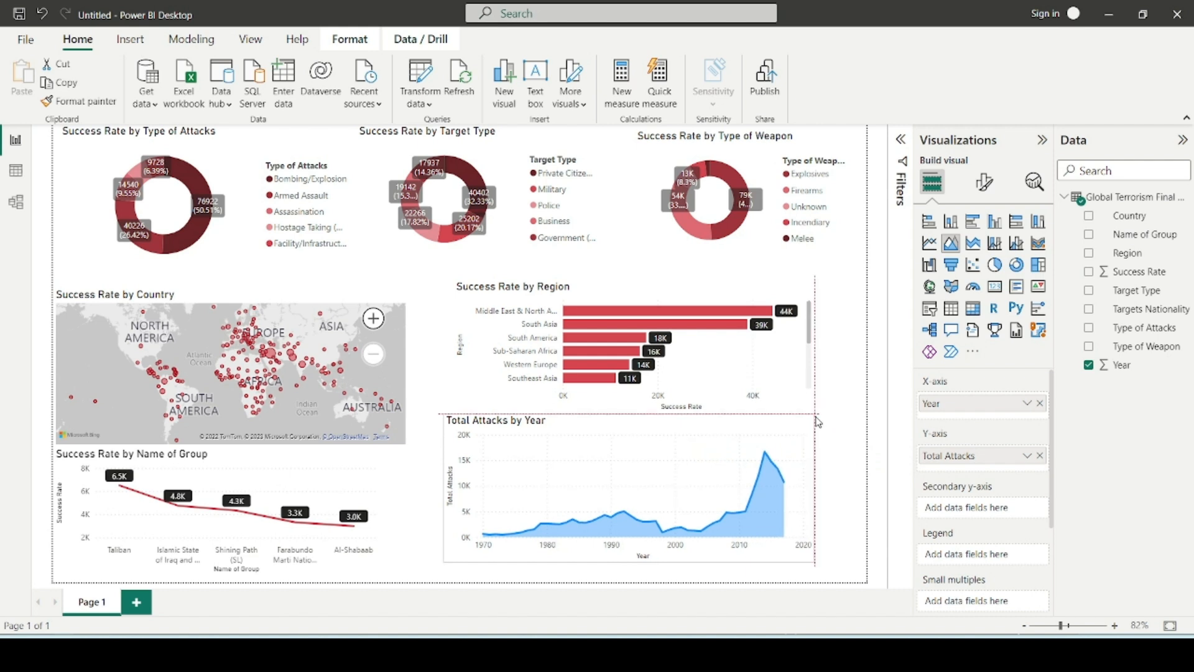
click(423, 444)
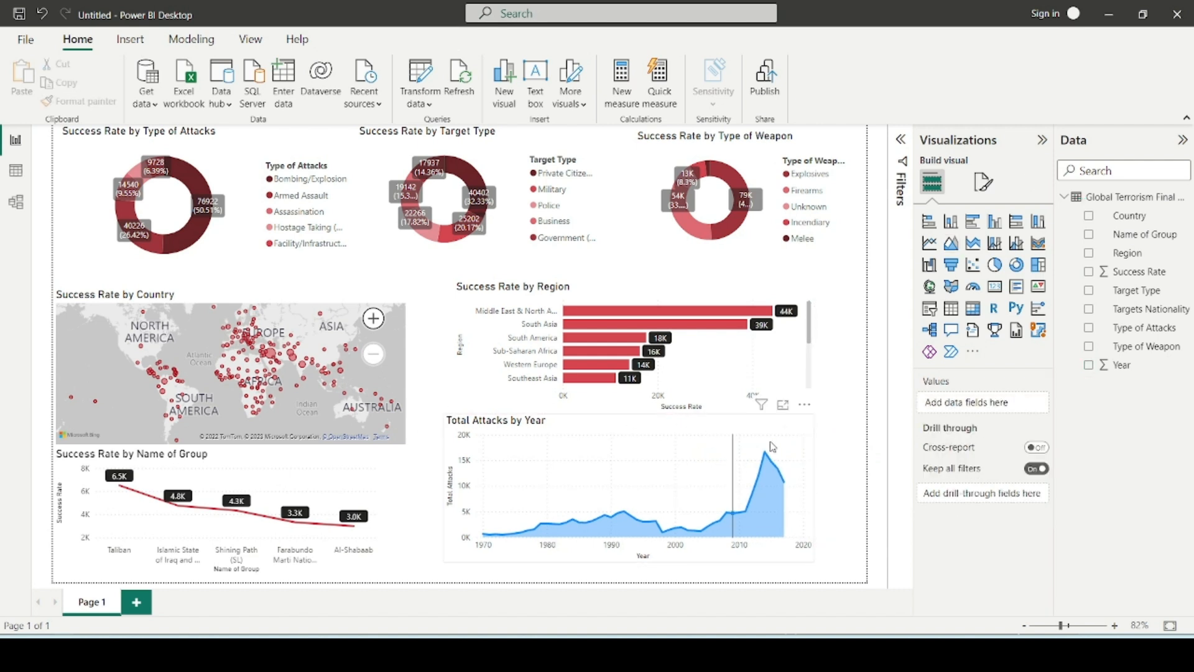
Turn on data labels for the Total Attacks by Year chart and set their value color to white.
click(799, 480)
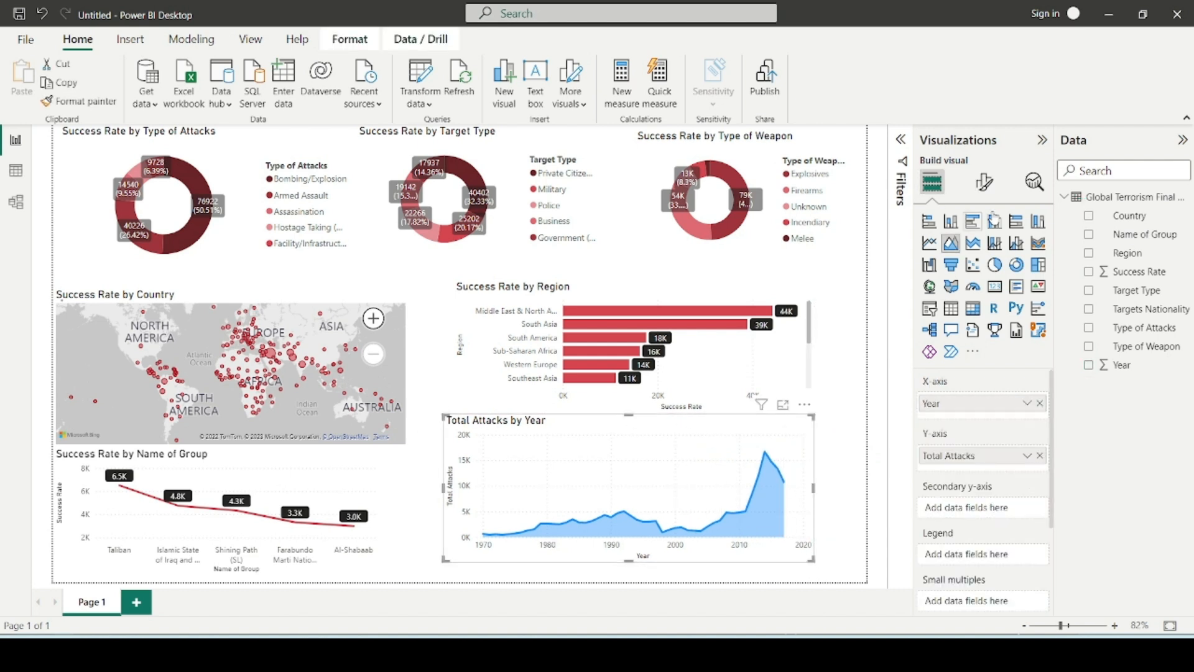
click(984, 182)
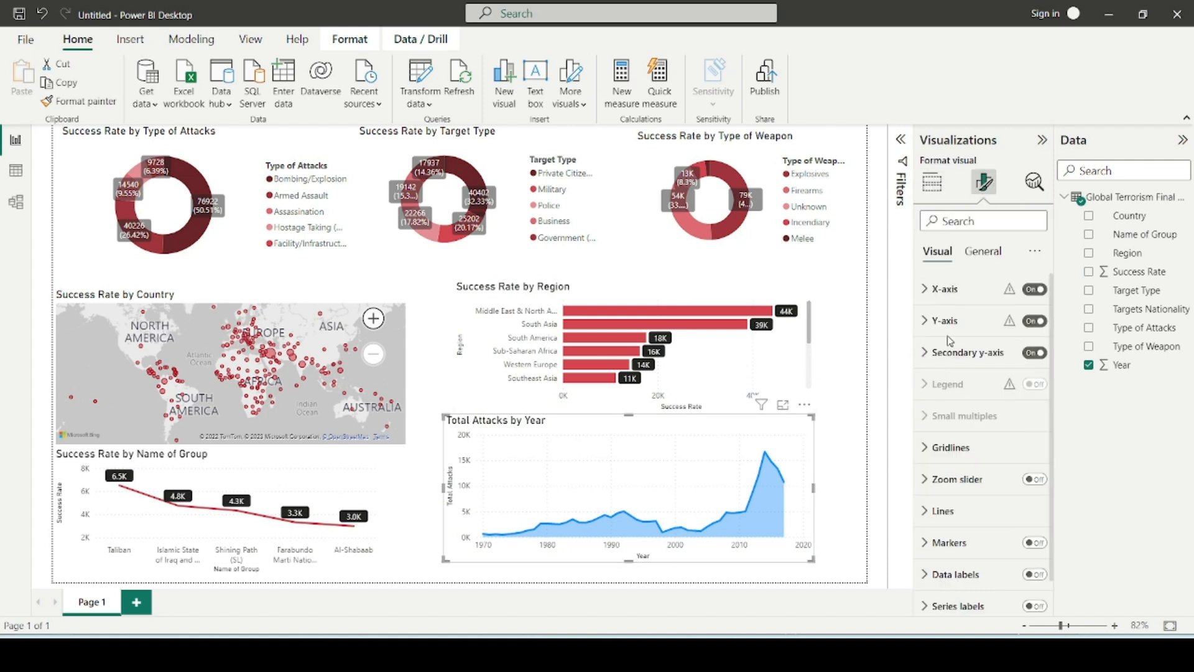
scroll(957, 445, down, 1)
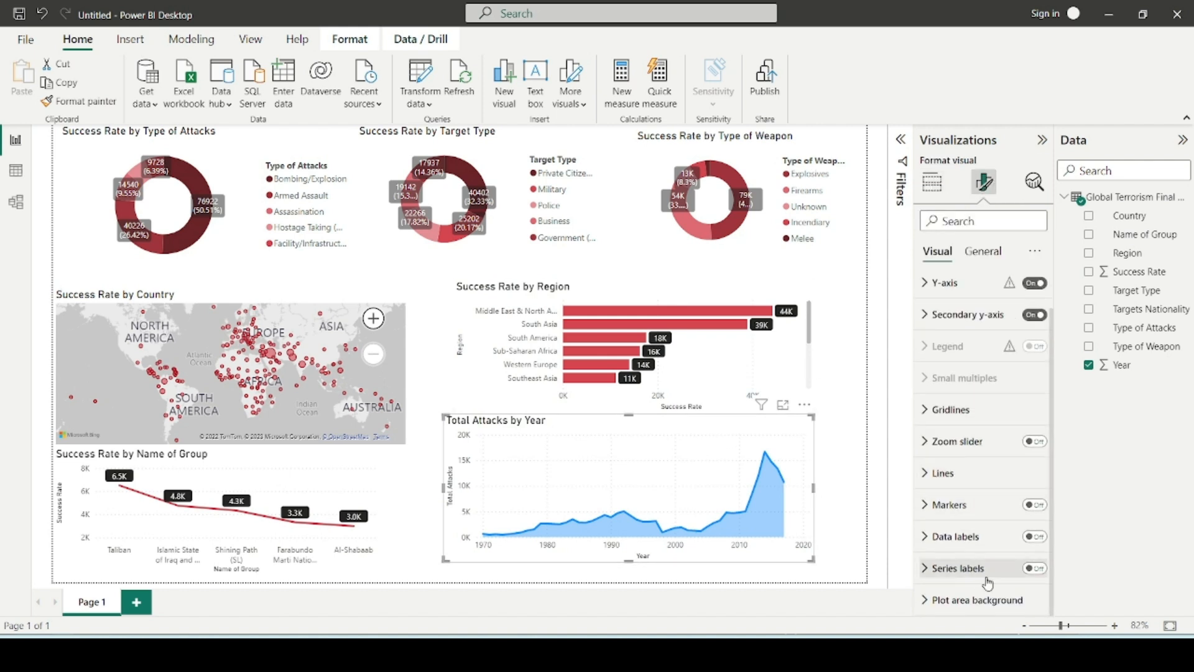
click(1034, 537)
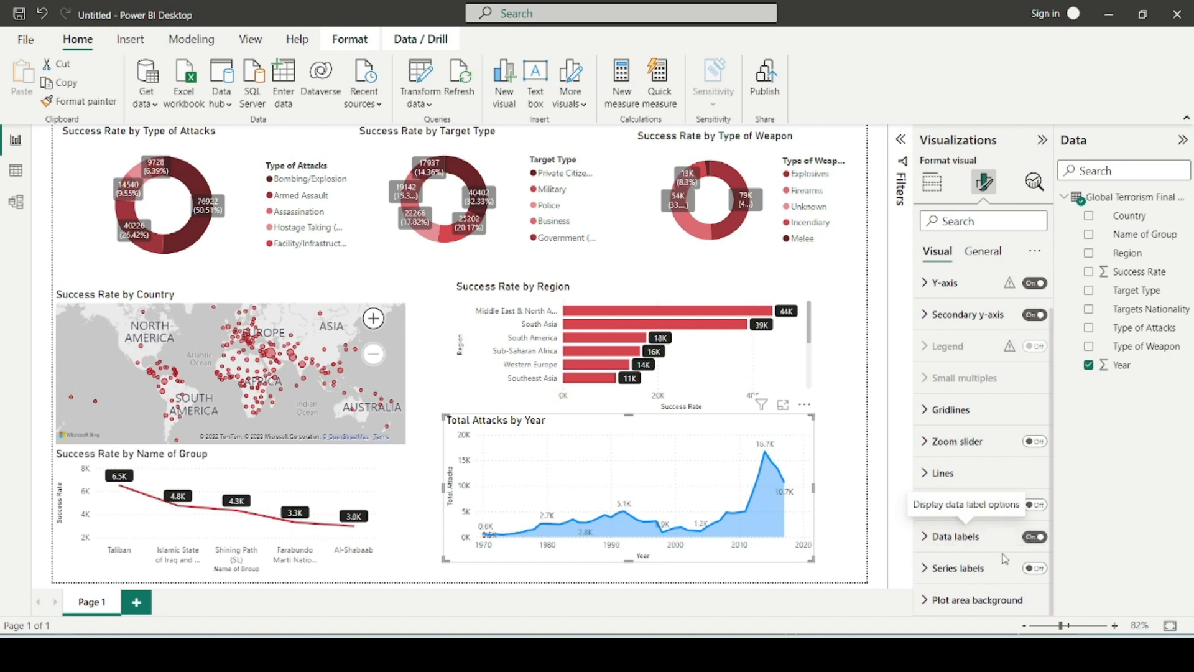
click(988, 541)
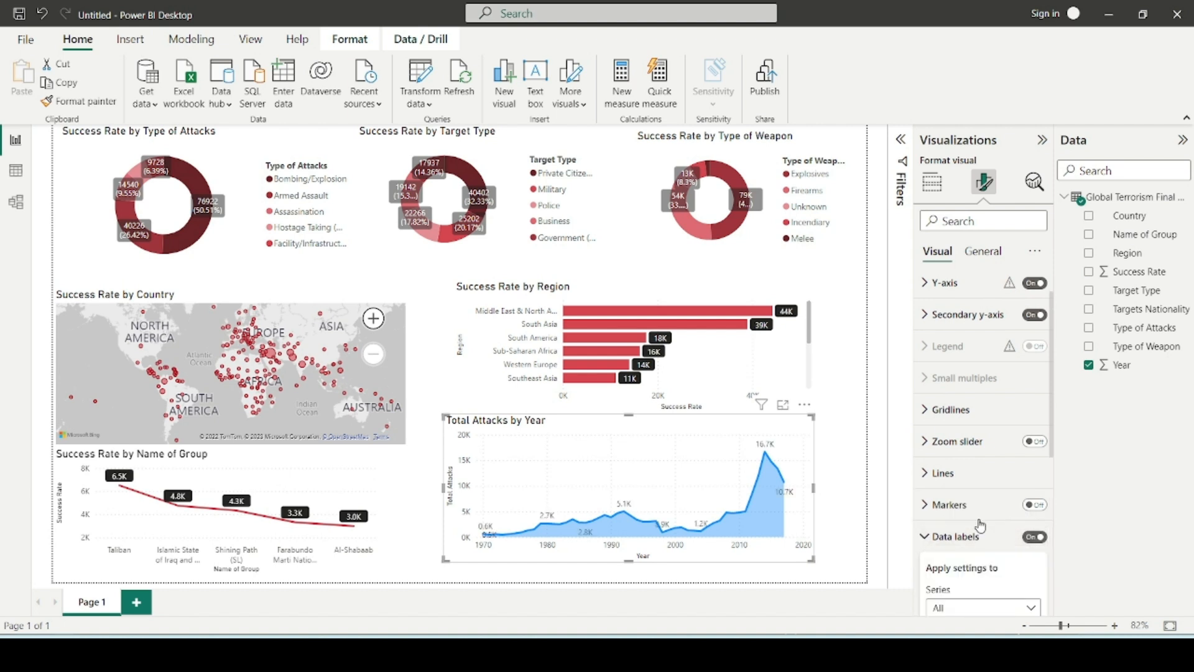
click(972, 452)
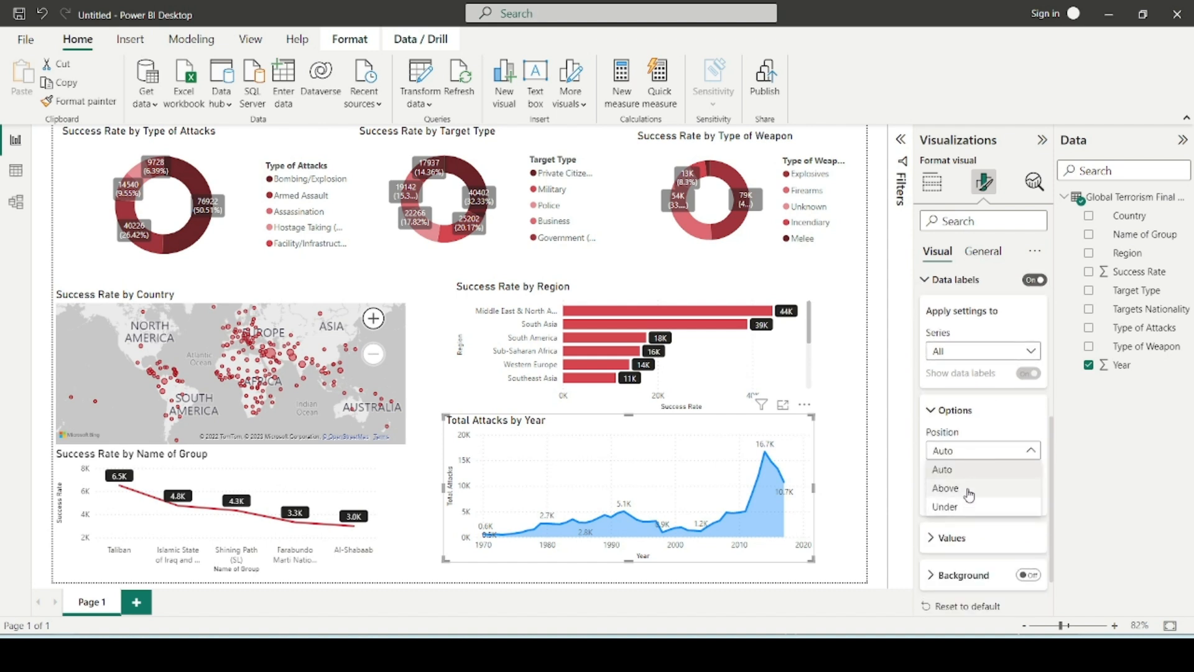
click(979, 430)
scroll(980, 435, down, 1)
click(977, 468)
click(959, 470)
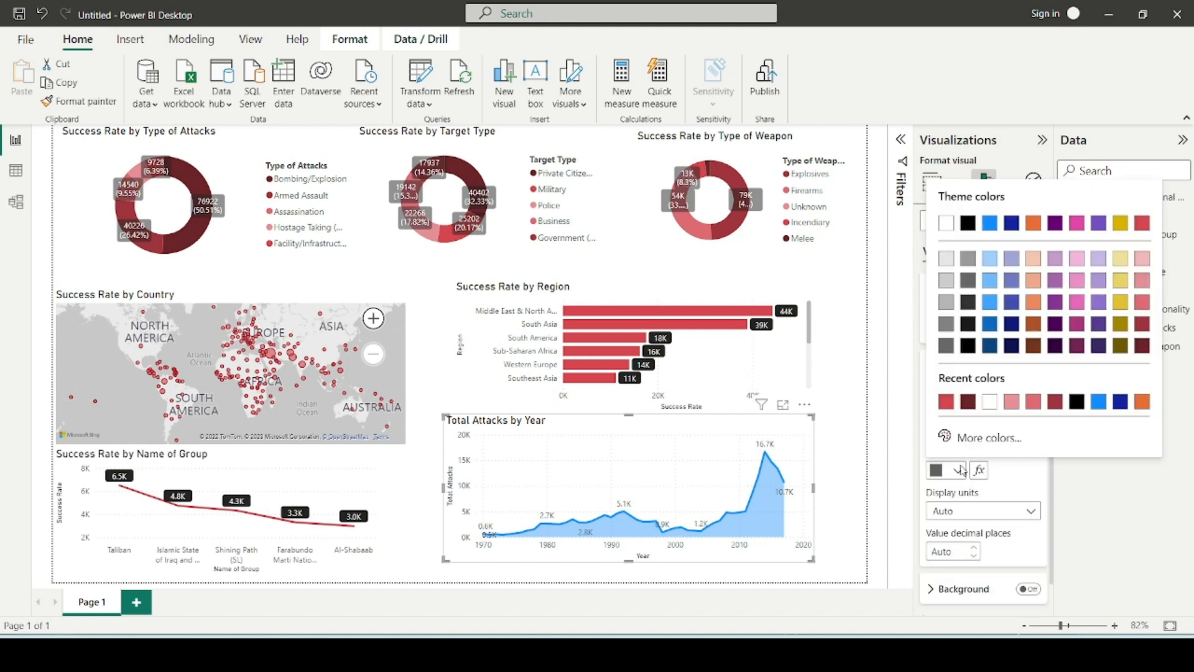
click(990, 401)
Turn on the background of the area chart's data labels and set its transparency to 0%.
click(951, 501)
scroll(998, 476, down, 3)
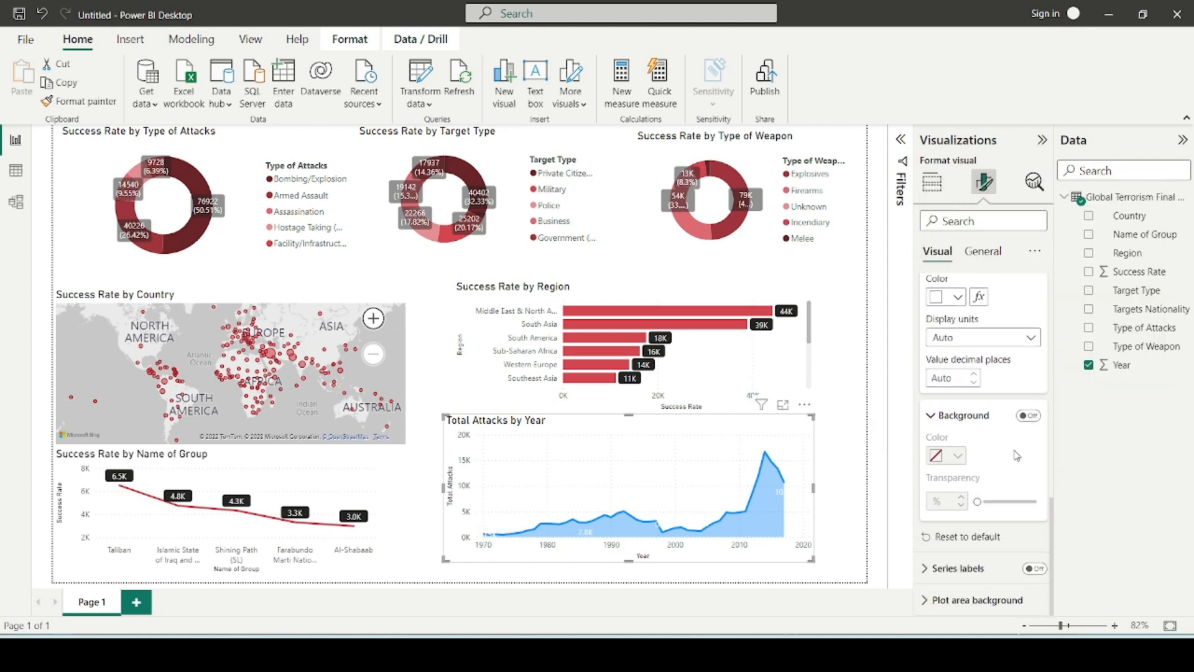
click(1028, 415)
drag(1008, 504, 977, 503)
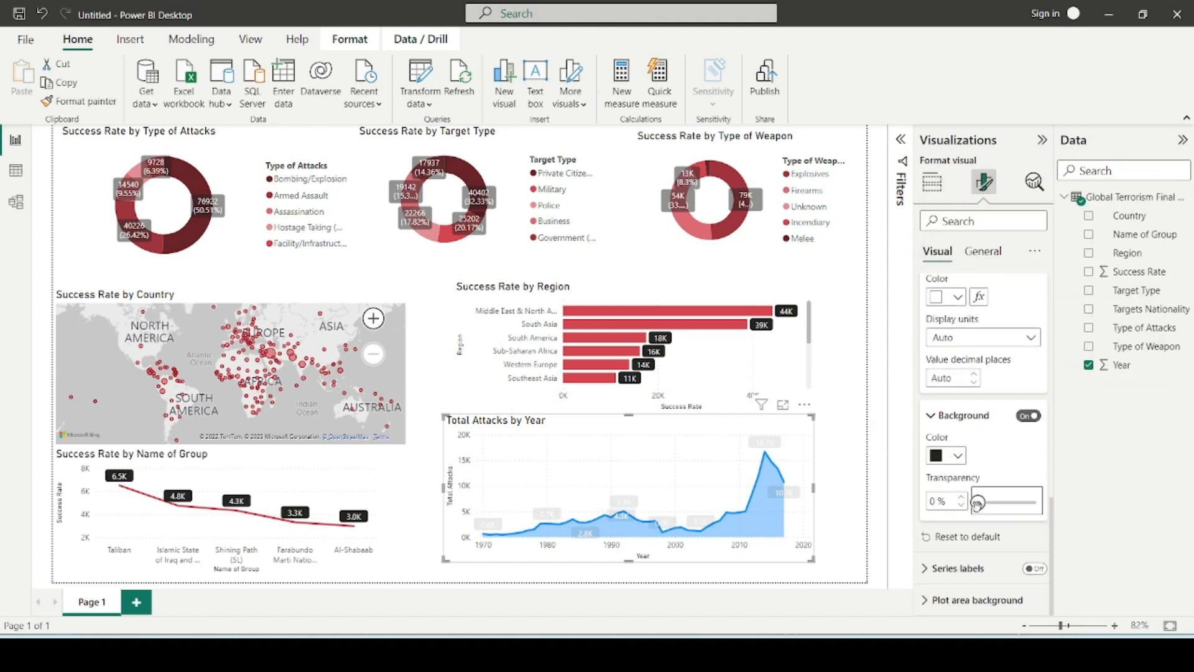
scroll(965, 412, up, 8)
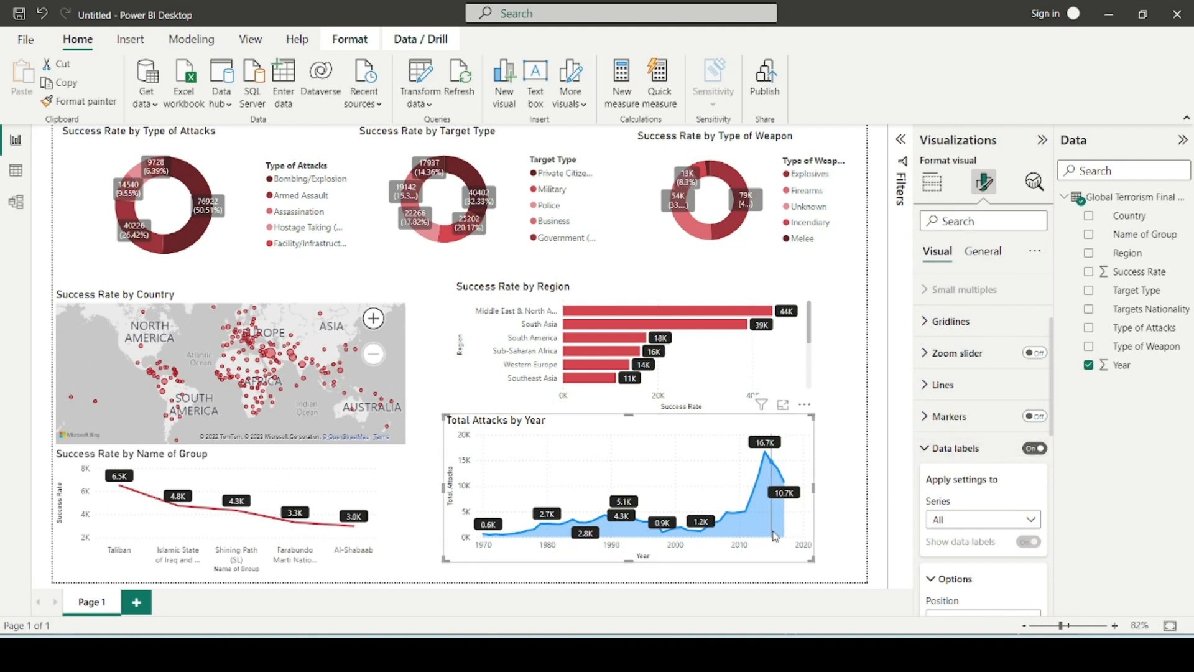
scroll(1010, 449, down, 1)
click(963, 406)
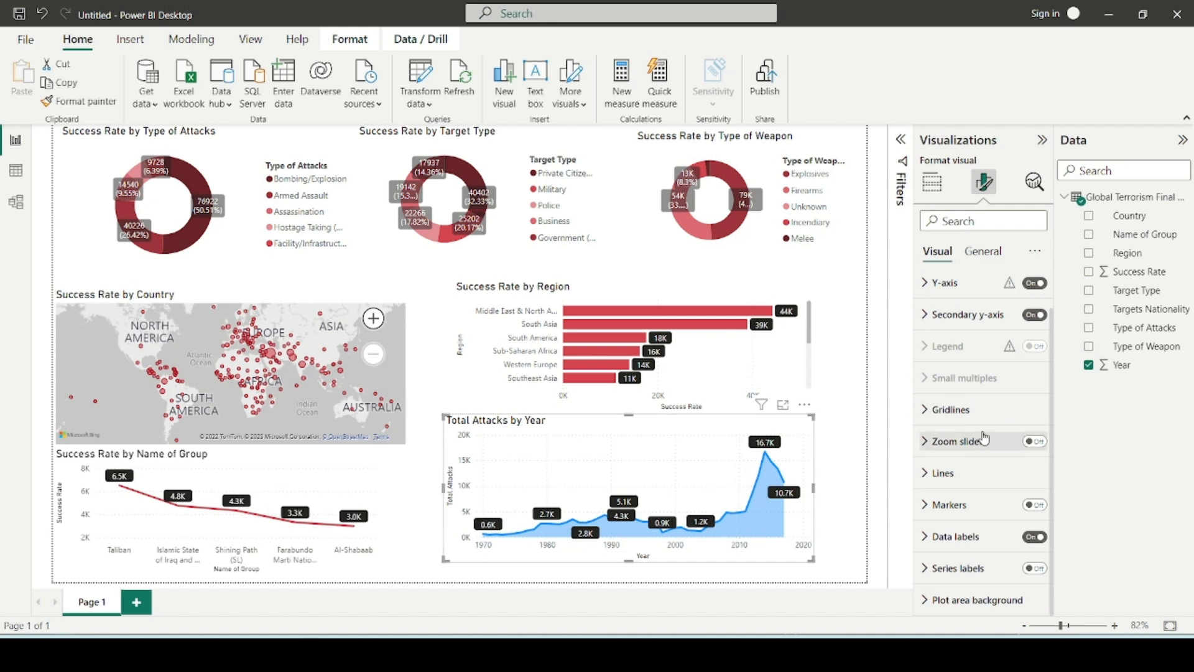
Look through the area chart's visual formatting options, including gridlines, zoom slider, data labels and series labels.
scroll(977, 466, up, 1)
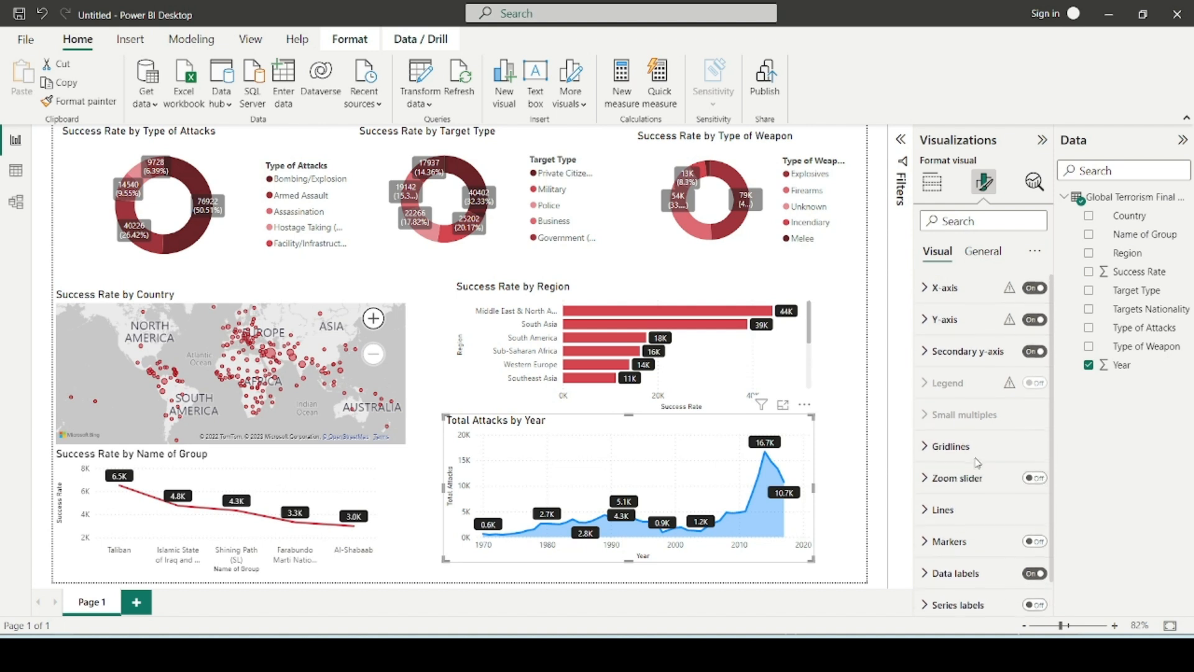
scroll(976, 497, down, 1)
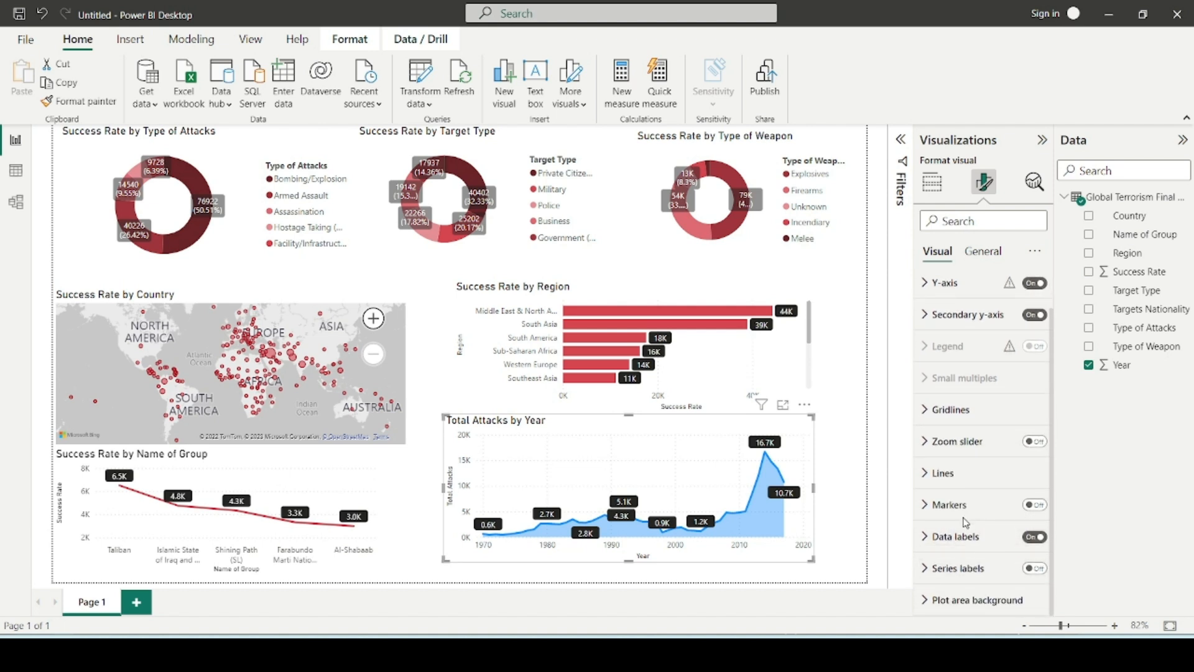
scroll(973, 442, up, 1)
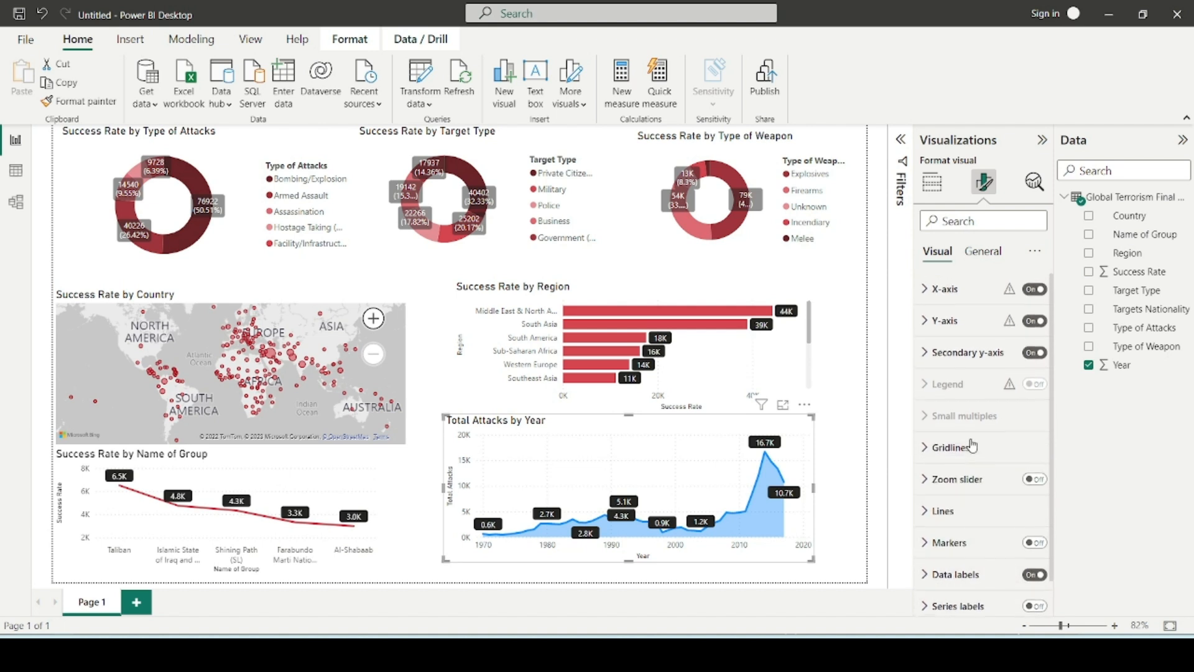
click(962, 479)
click(962, 328)
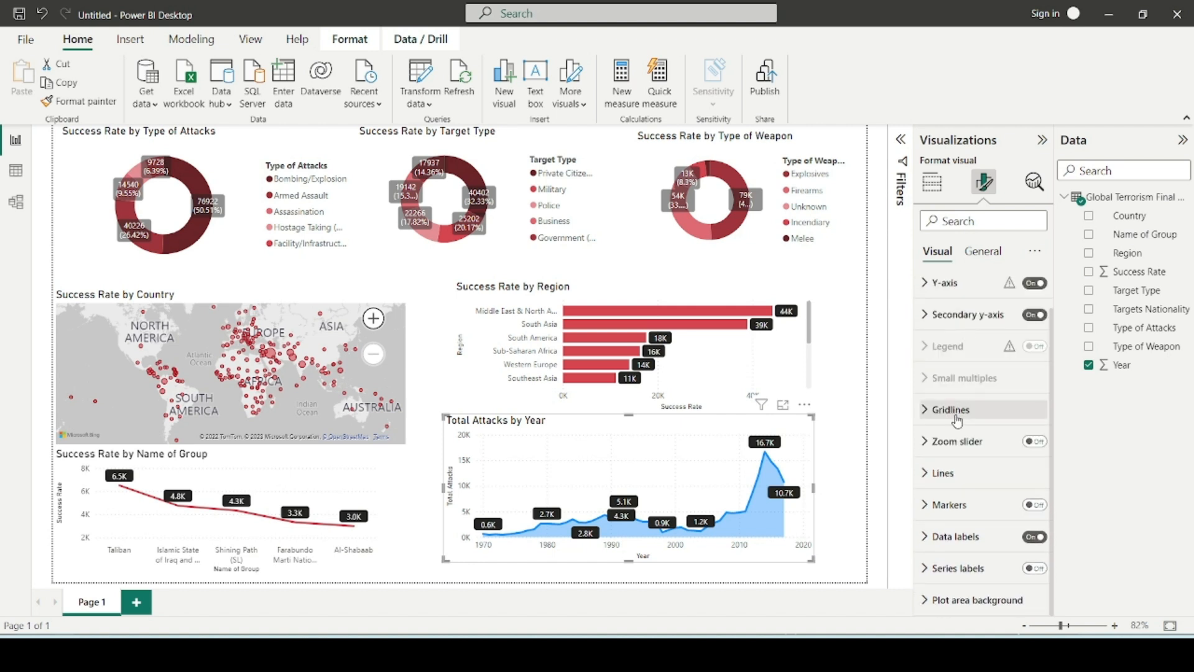
click(965, 407)
click(965, 358)
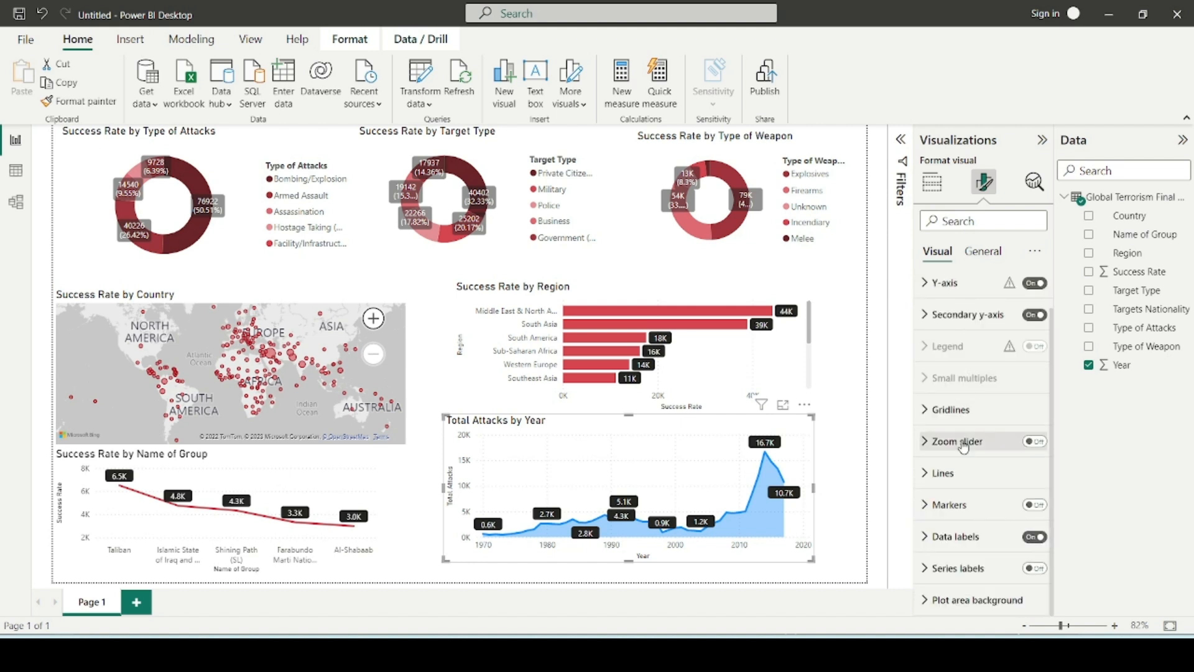
click(966, 542)
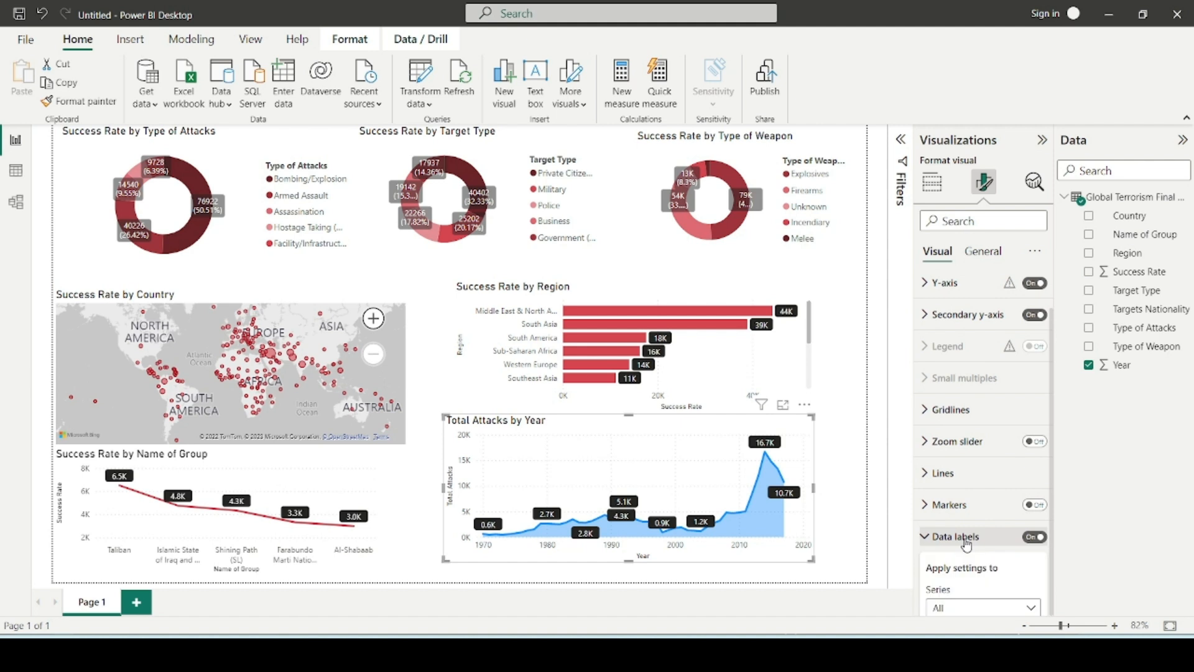
click(954, 534)
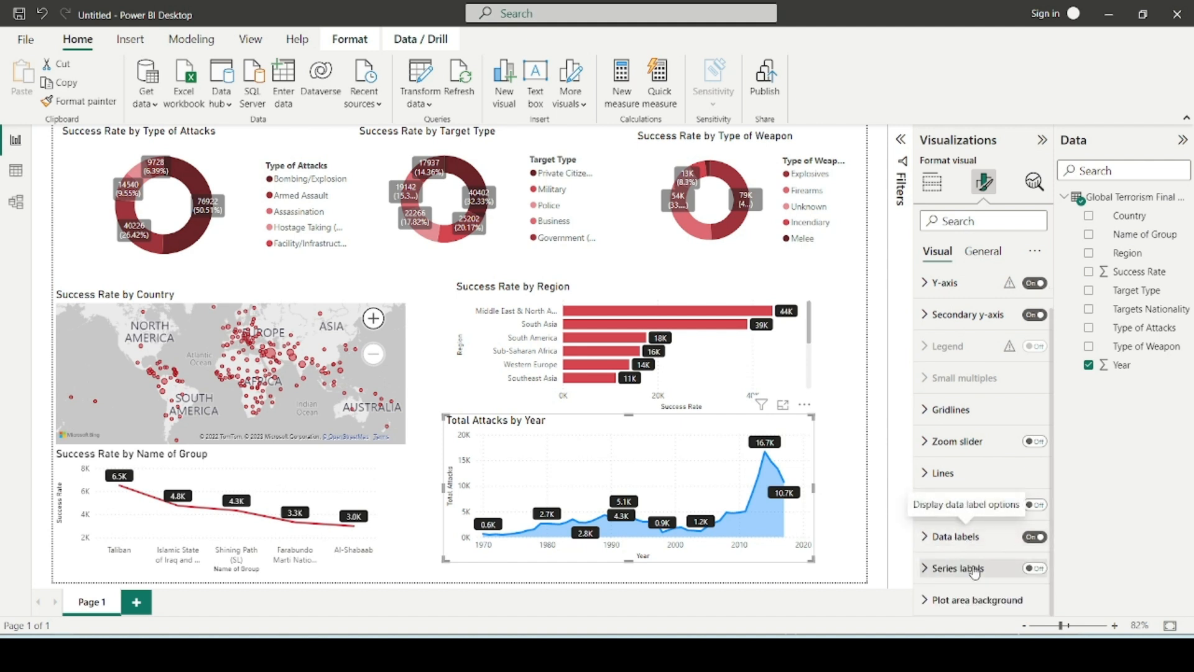
click(957, 568)
scroll(952, 448, down, 5)
scroll(954, 436, up, 3)
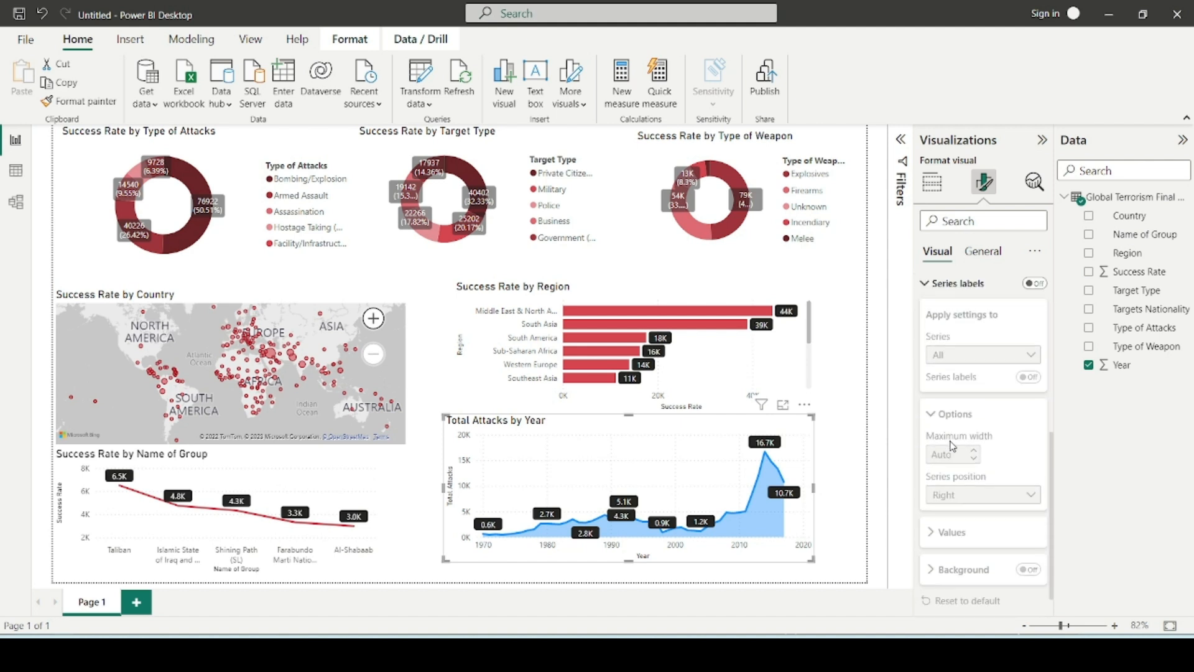
click(958, 403)
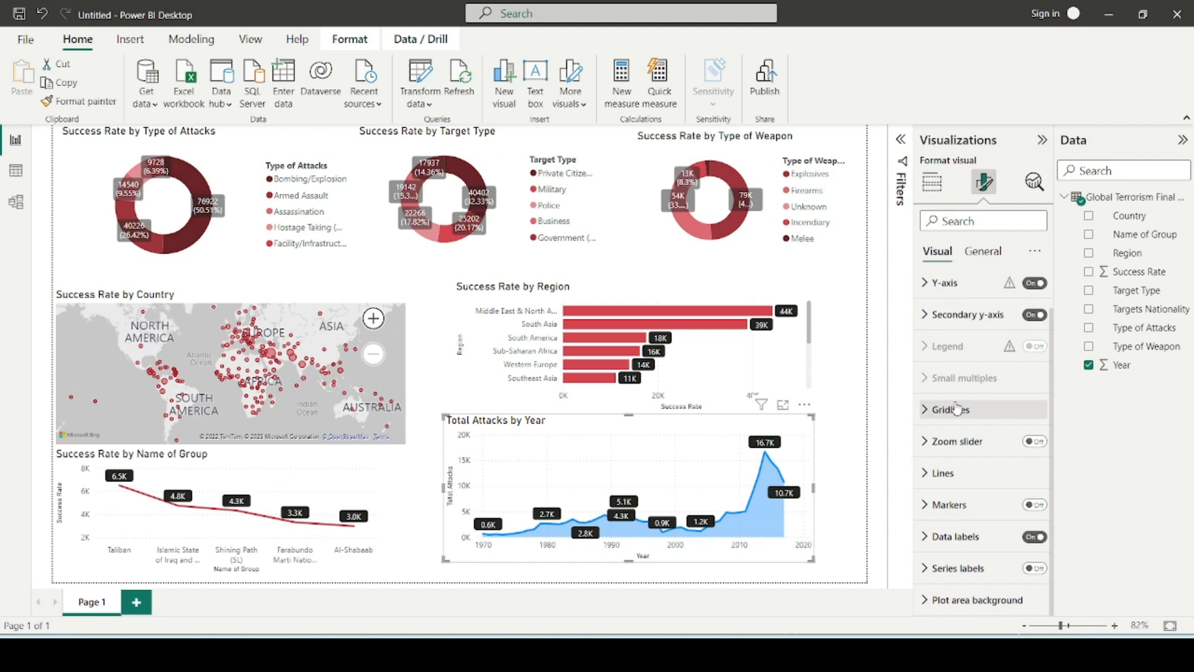
Recolor the Total Attacks series of the area chart to the same red as the Success Rate by Region bars.
click(944, 471)
scroll(957, 497, down, 1)
scroll(957, 497, down, 5)
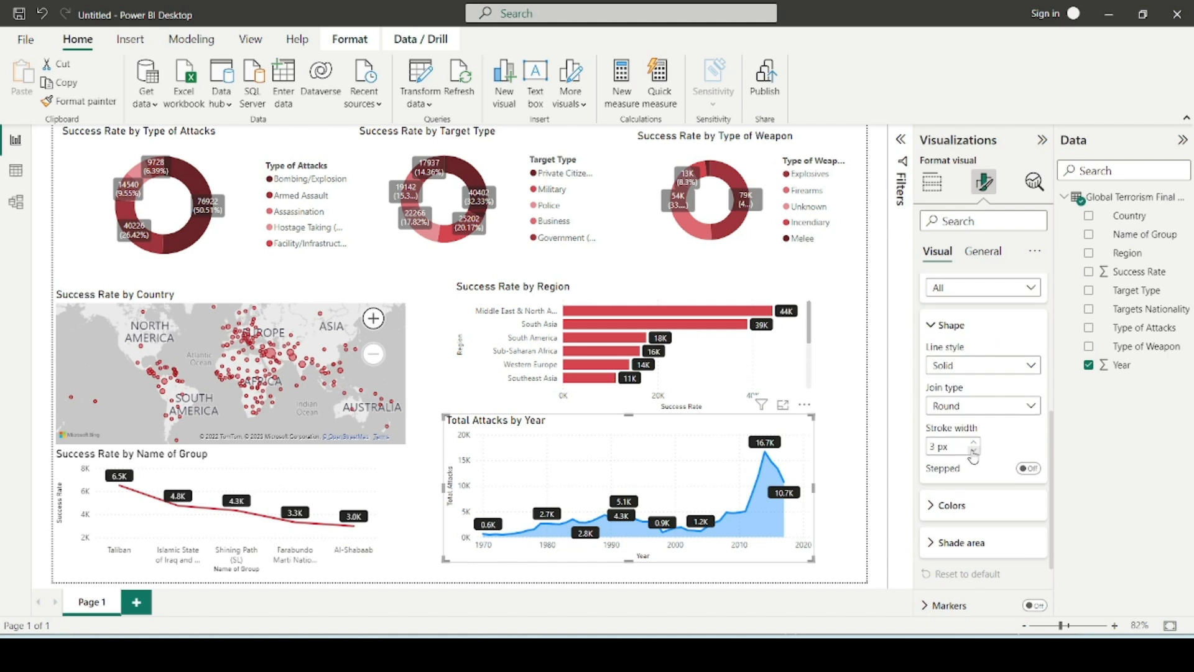
click(951, 505)
scroll(970, 473, down, 3)
click(945, 442)
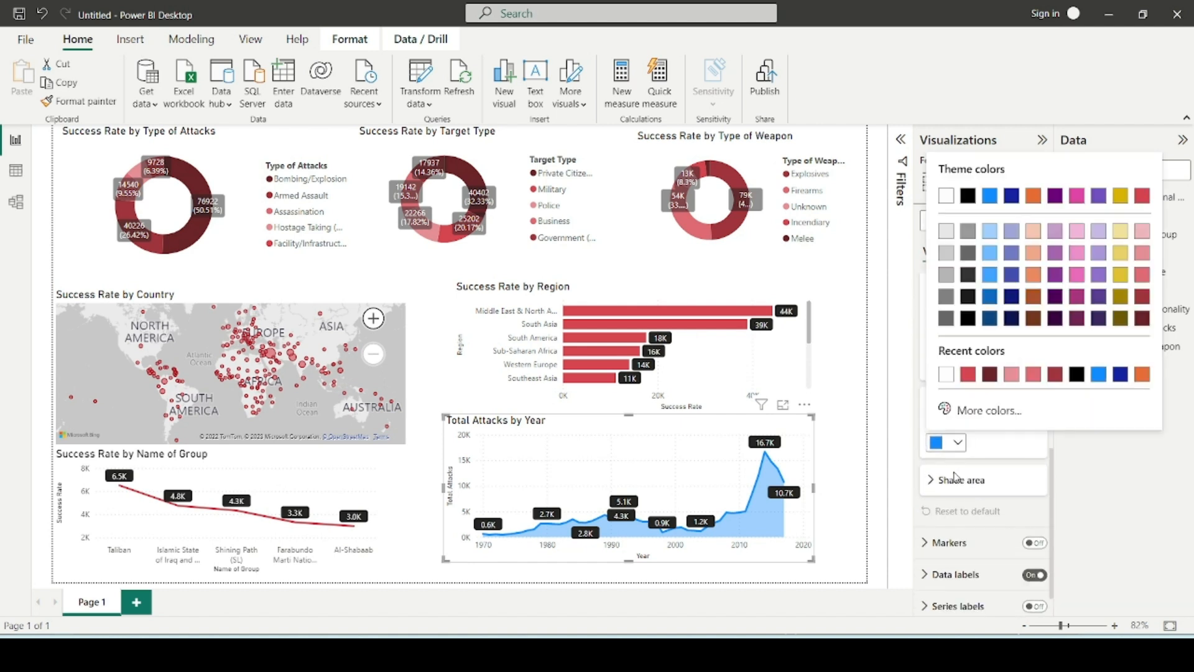
click(1010, 375)
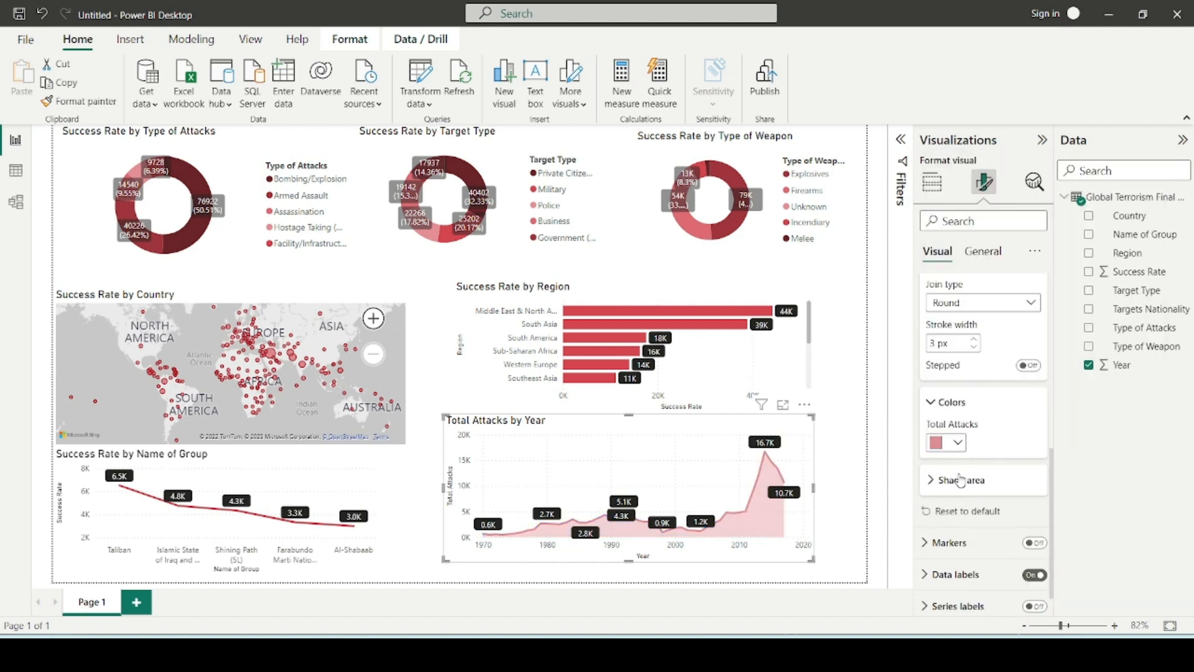
click(958, 443)
click(987, 378)
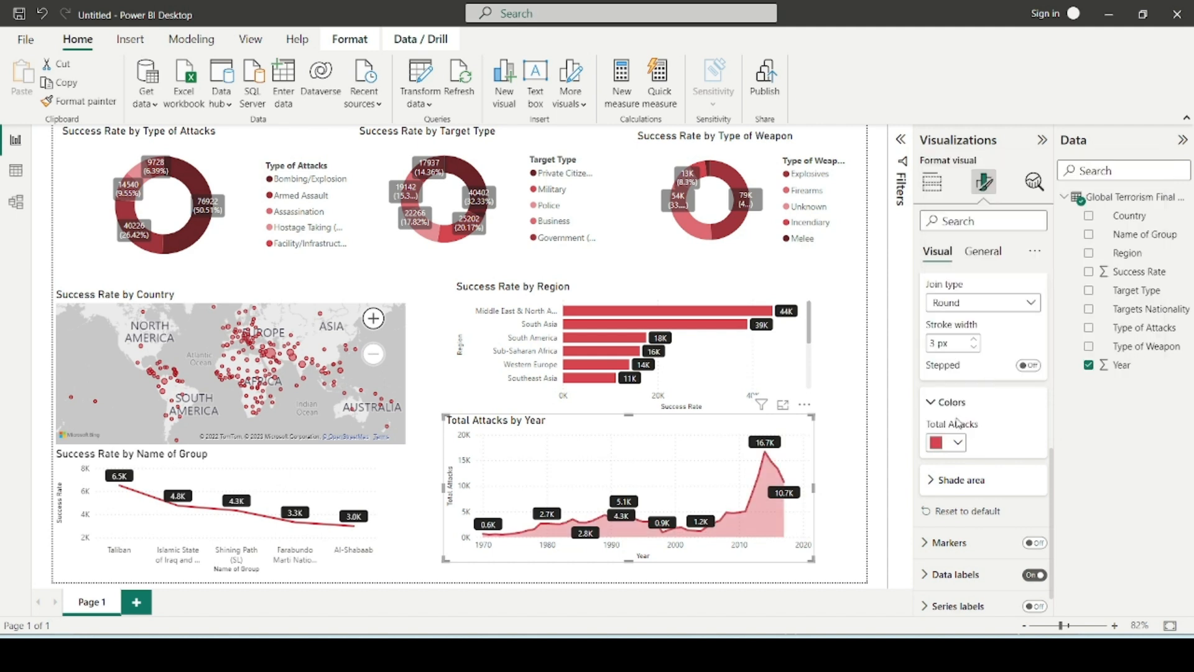
Set the shade area transparency of the Total Attacks by Year chart to 71%.
click(961, 479)
scroll(983, 491, down, 1)
drag(989, 474, 1017, 475)
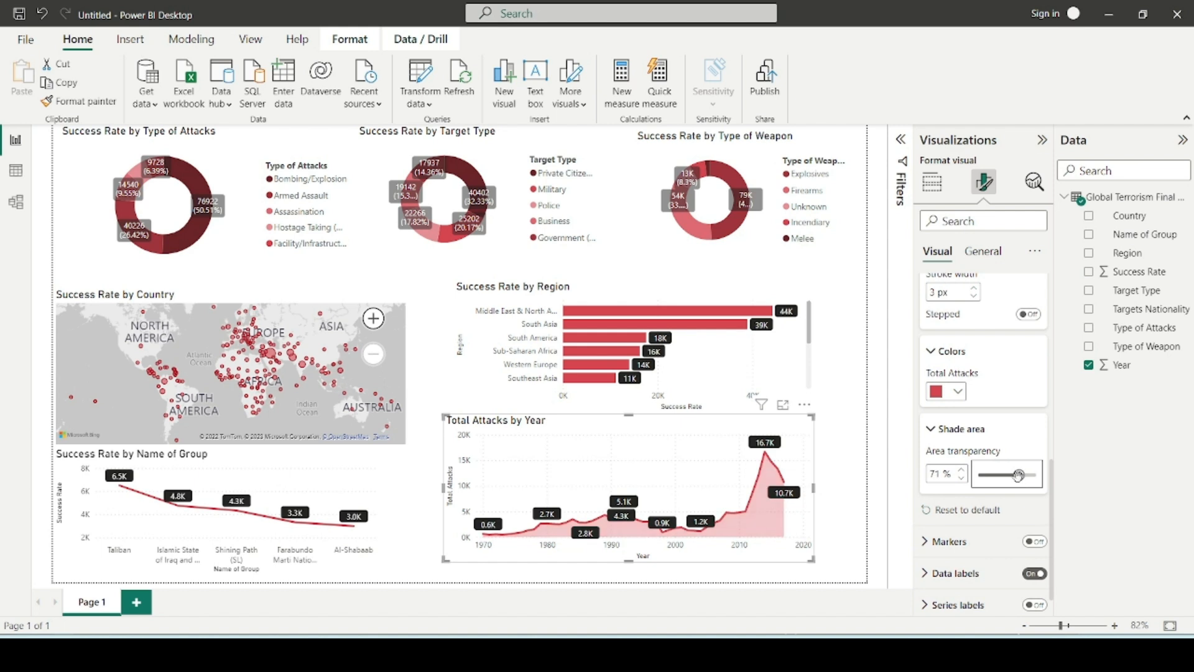
Shrink the Total Attacks by Year chart and place it beside the Success Rate by Name of Group chart.
click(450, 401)
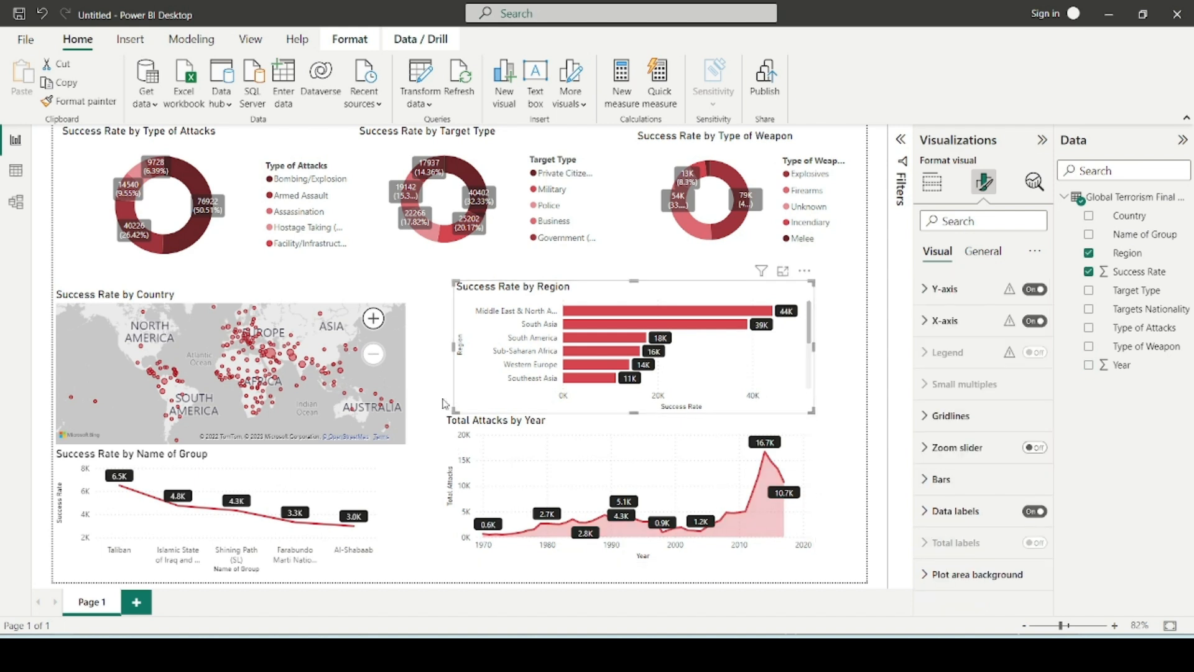
click(439, 403)
click(813, 419)
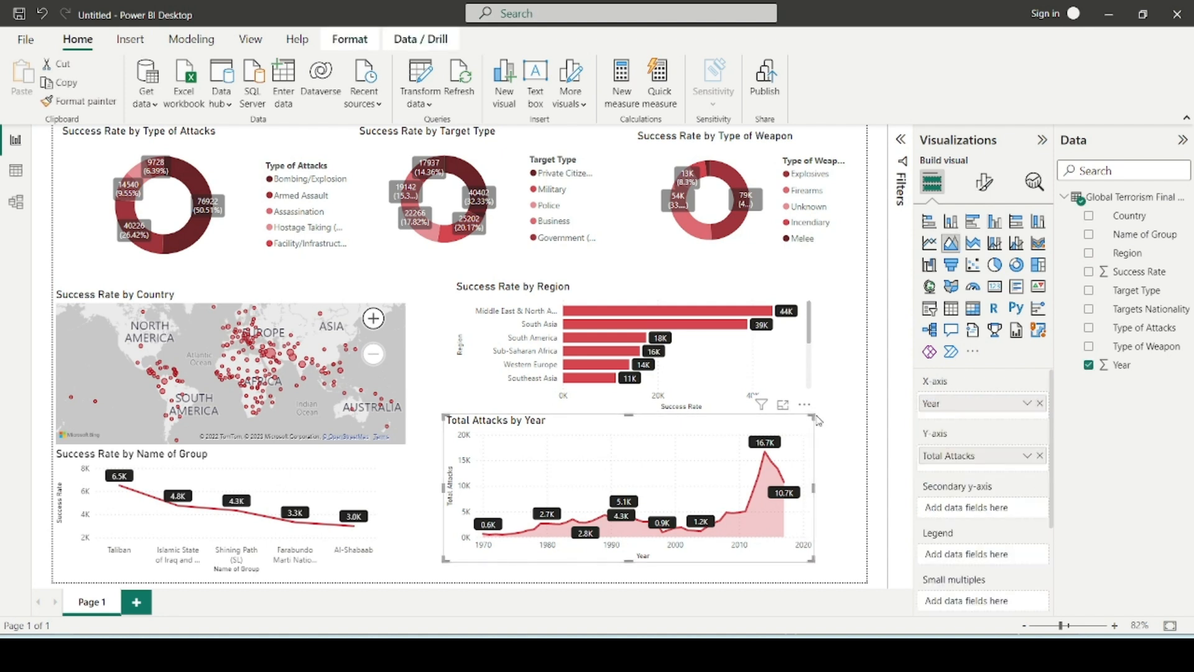
drag(813, 416, 657, 457)
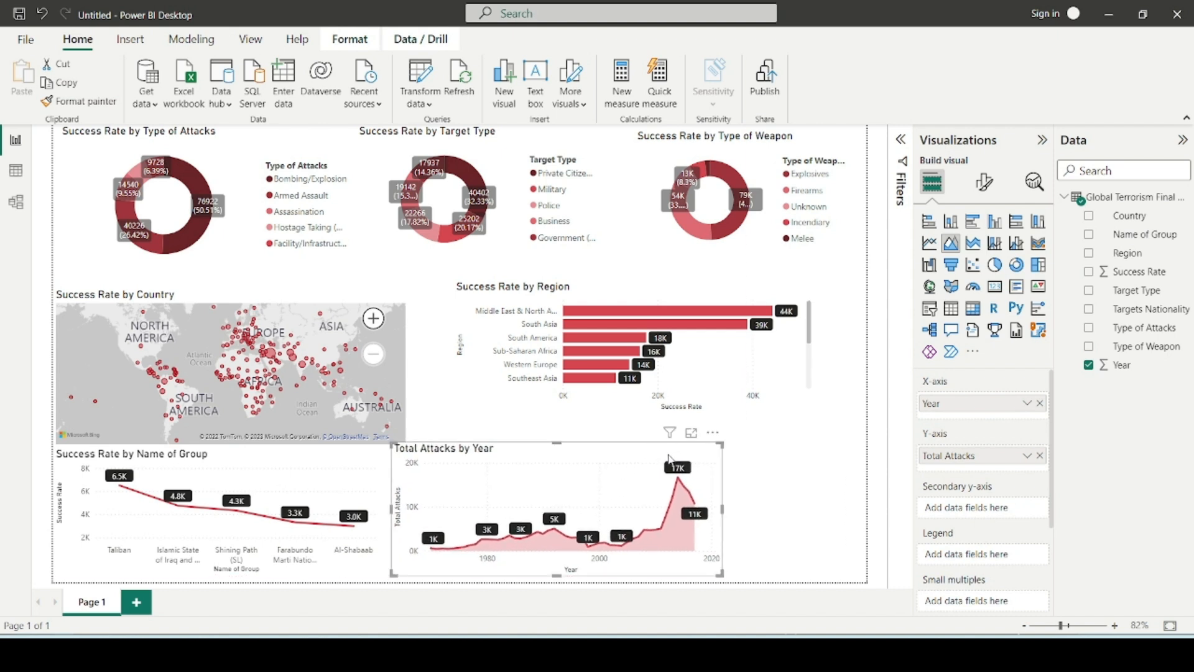
click(555, 439)
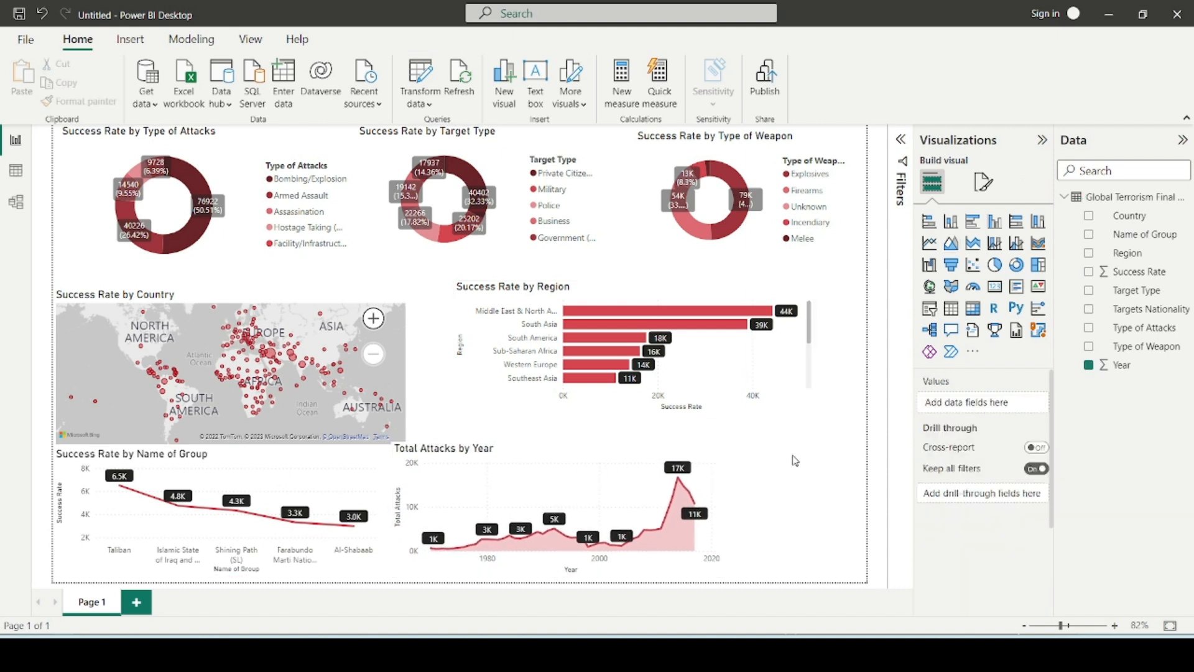
drag(581, 454, 613, 460)
drag(738, 450, 715, 442)
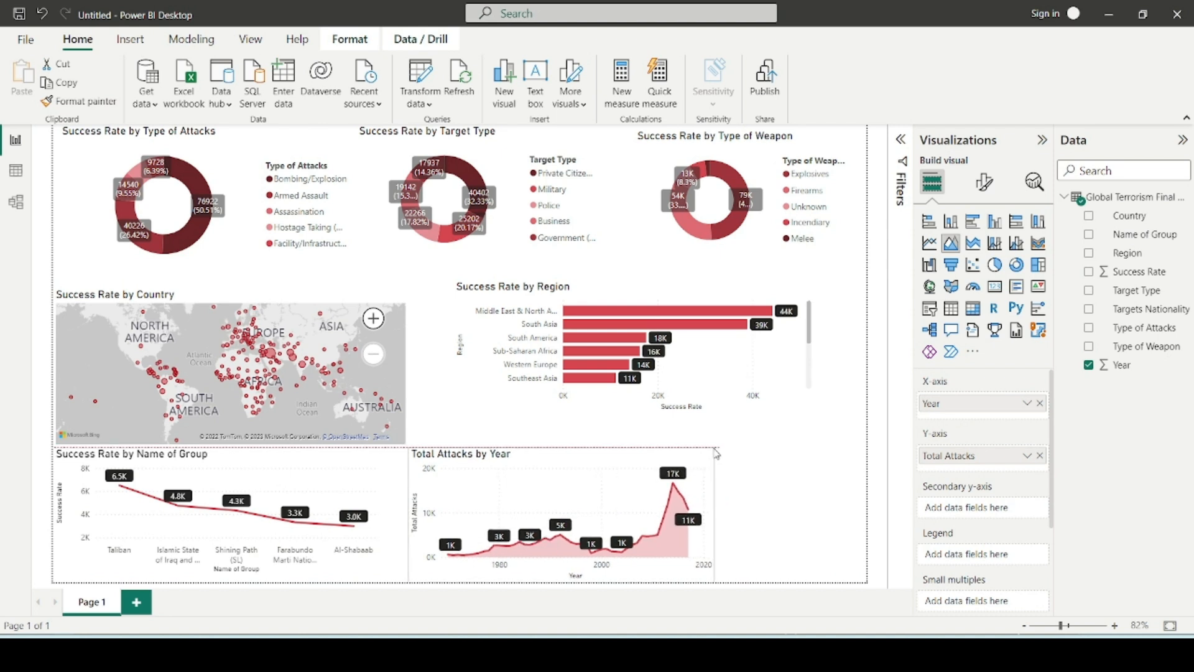
drag(629, 454, 630, 460)
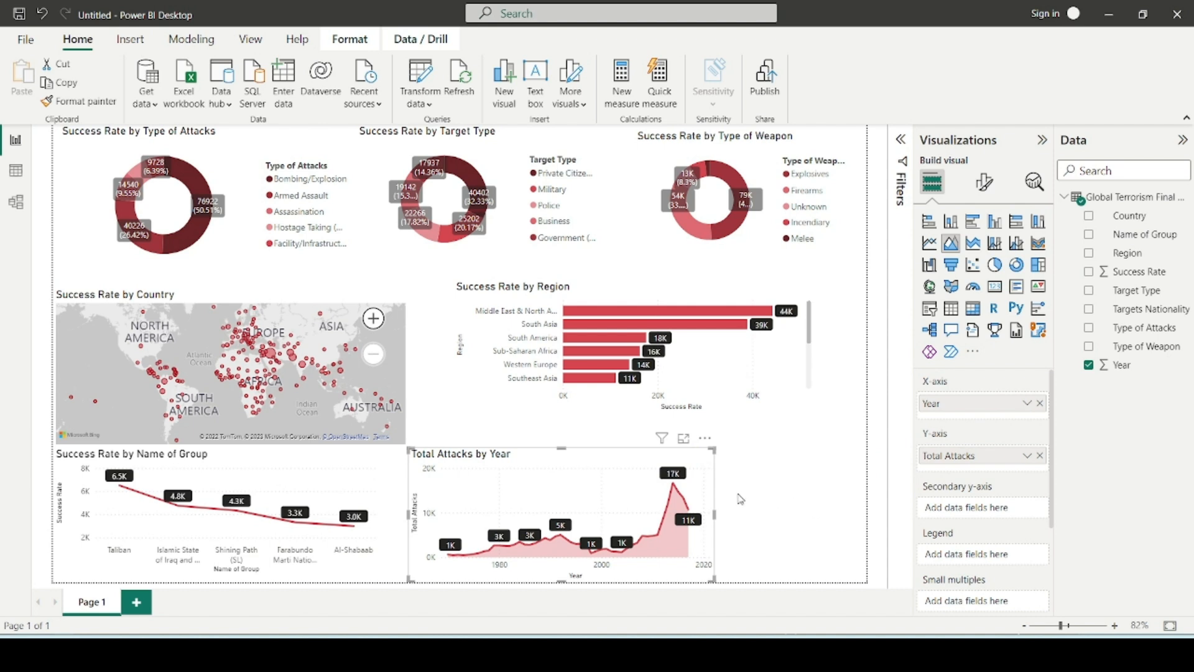
Move the Success Rate by Country map up under the Type of Attacks donut and shift the area chart closer to the Name of Group chart.
drag(388, 285, 389, 258)
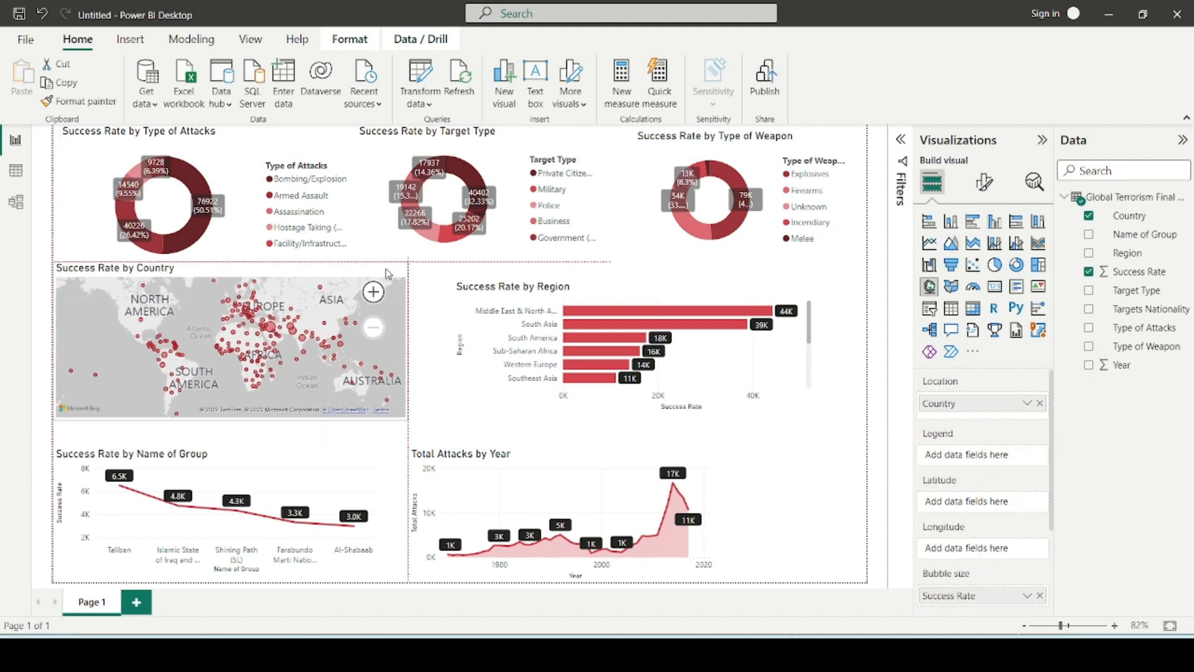
click(710, 457)
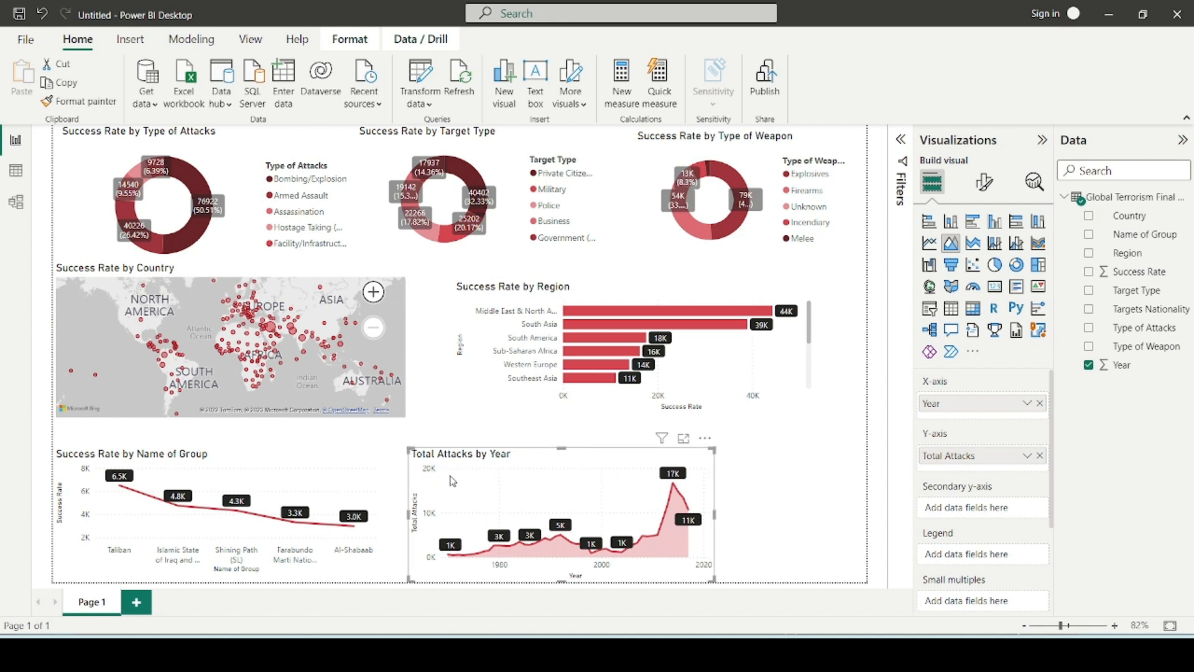
drag(669, 453, 646, 450)
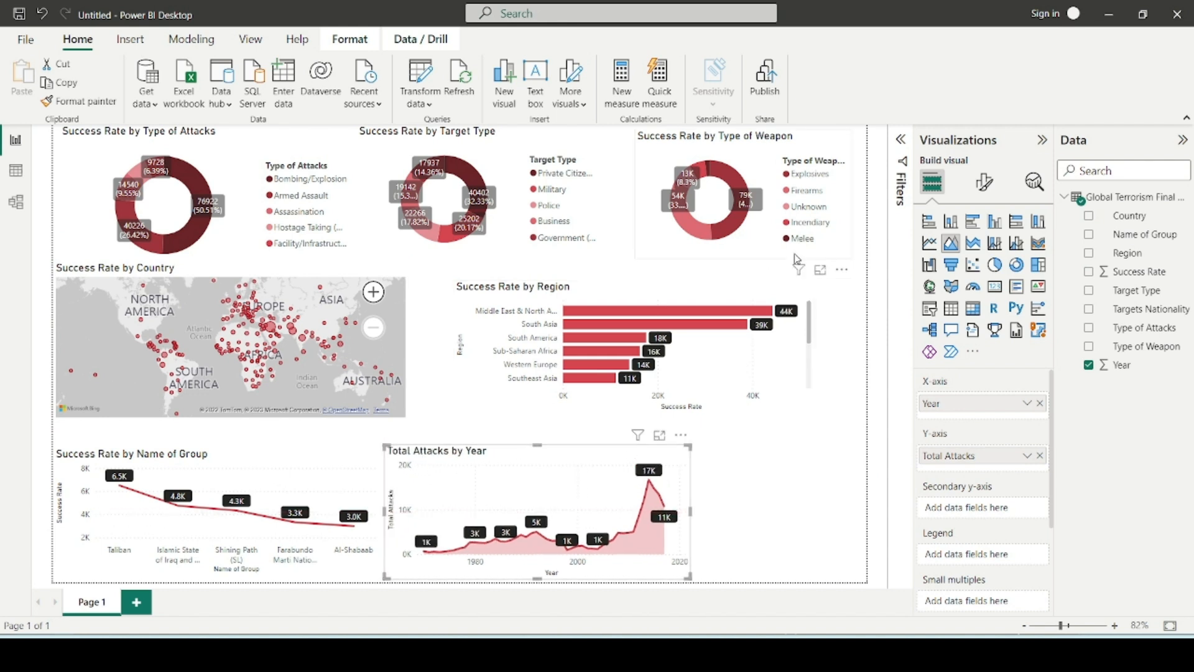
click(750, 234)
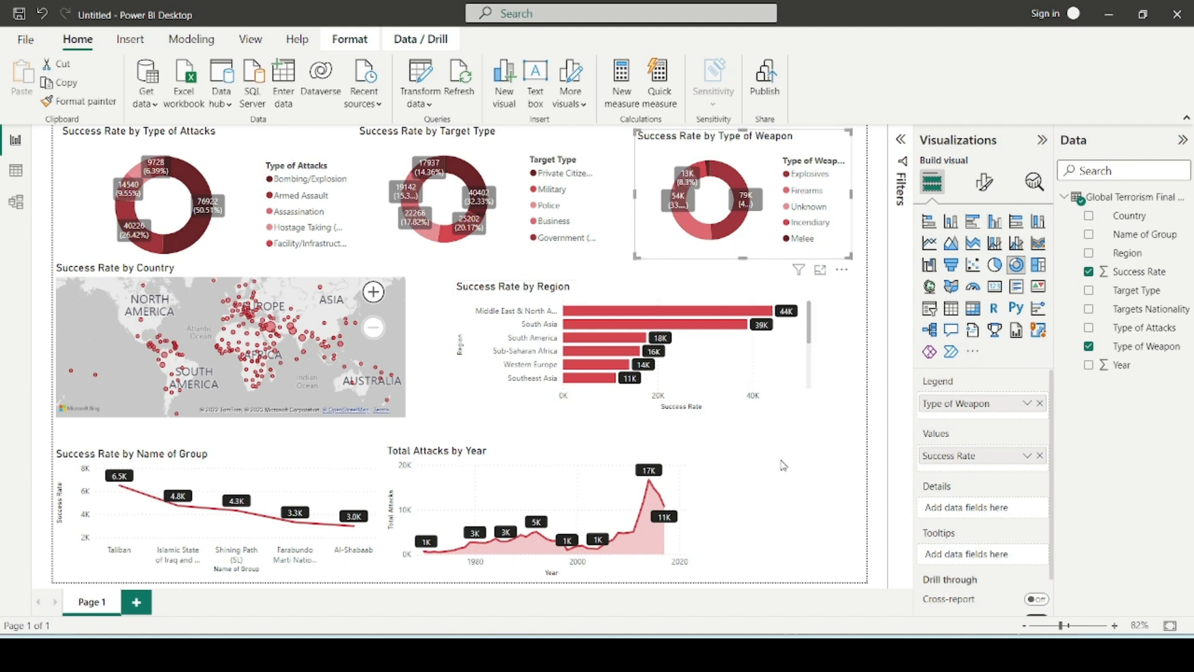
click(771, 567)
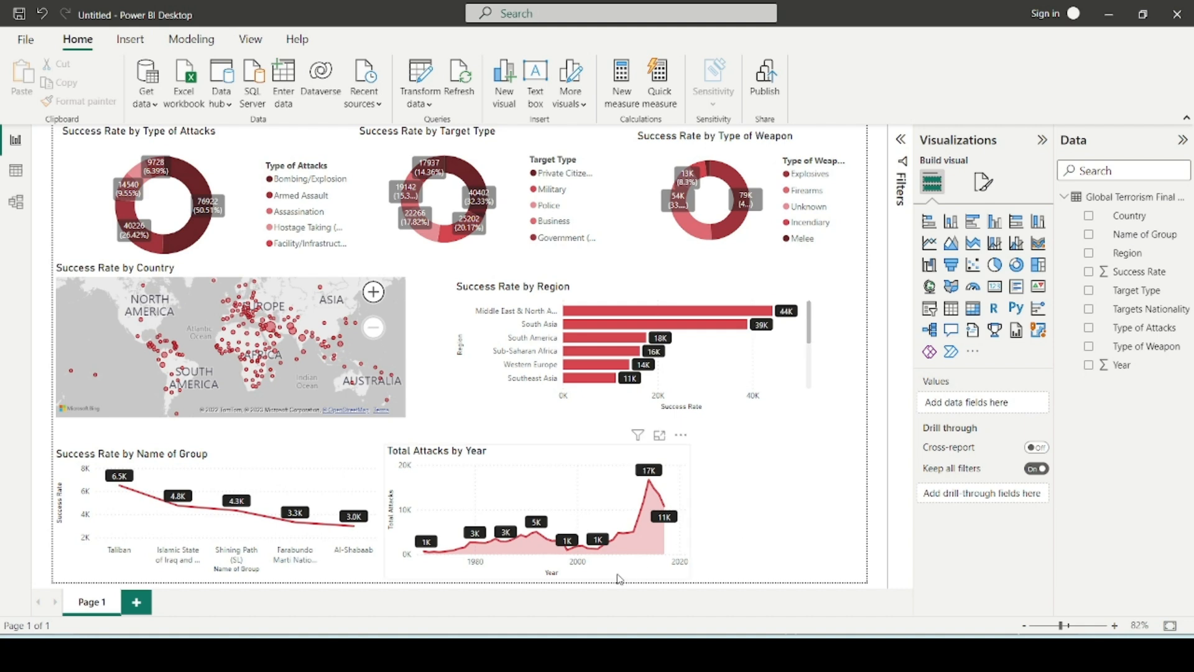
Switch to the Objectives notes in Notepad, review the remaining slicer and card objectives, and return to Power BI.
key(alt+Tab)
click(470, 458)
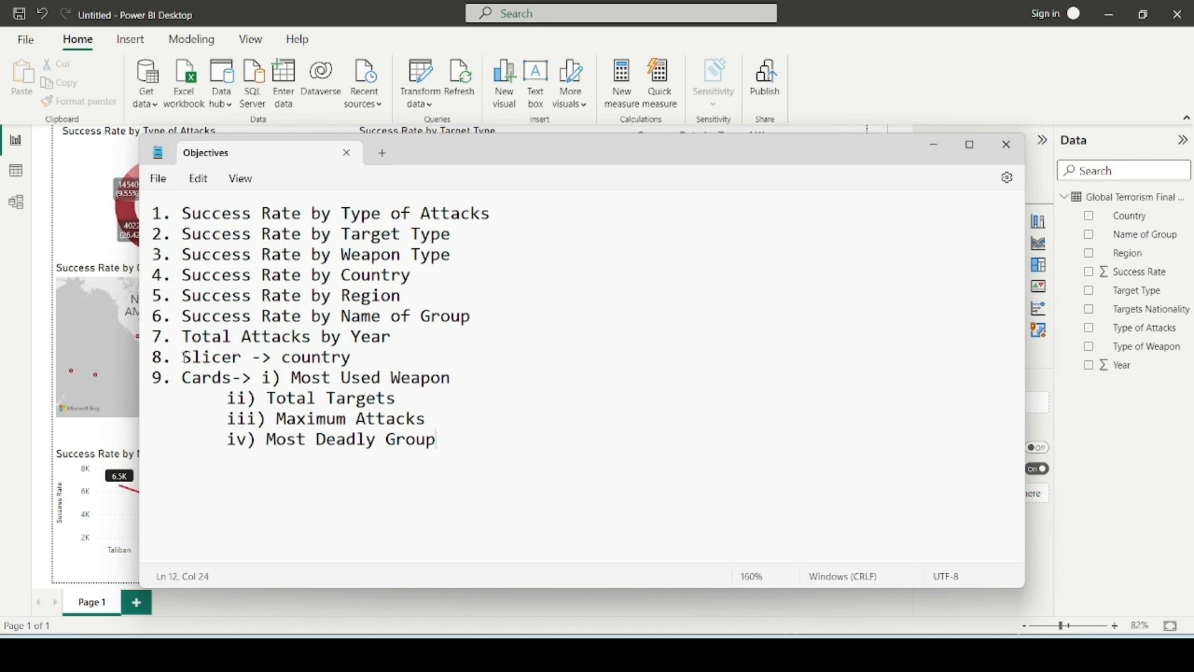
drag(184, 358, 227, 357)
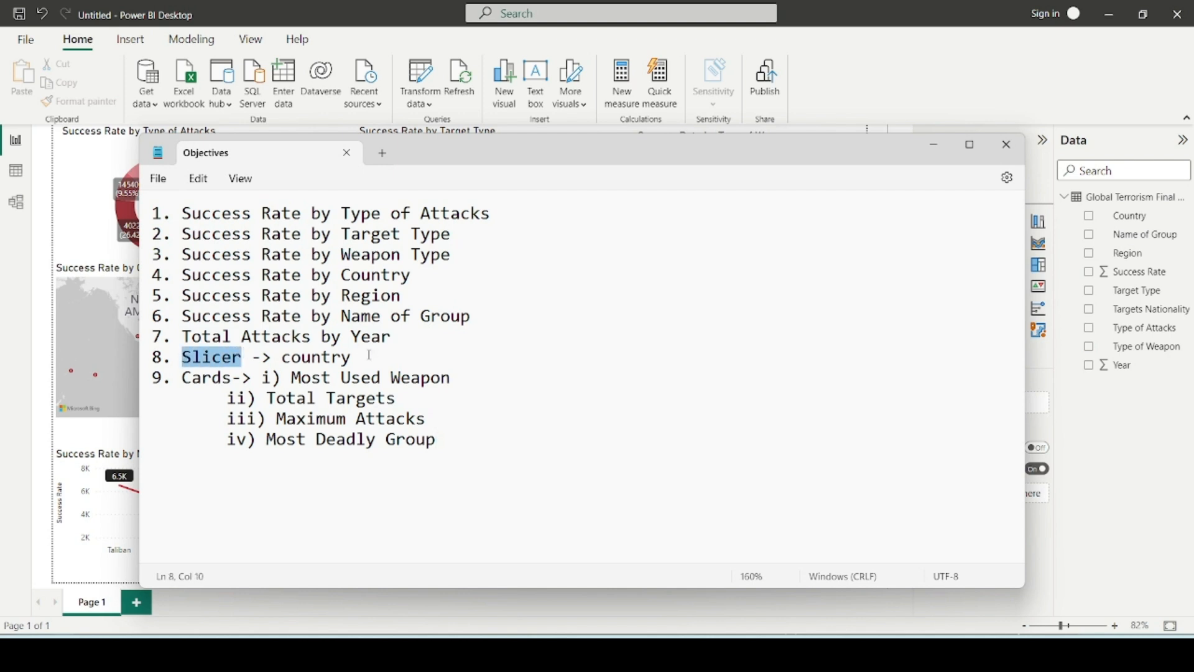
drag(352, 357, 292, 359)
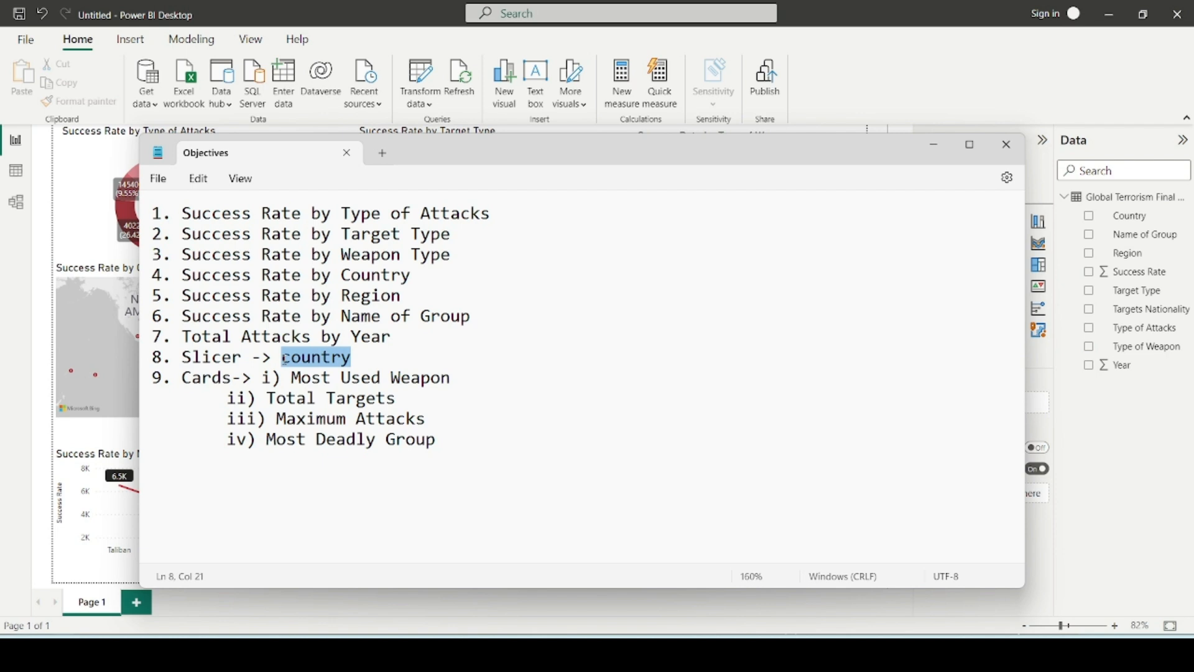
drag(368, 358, 284, 363)
drag(182, 379, 451, 454)
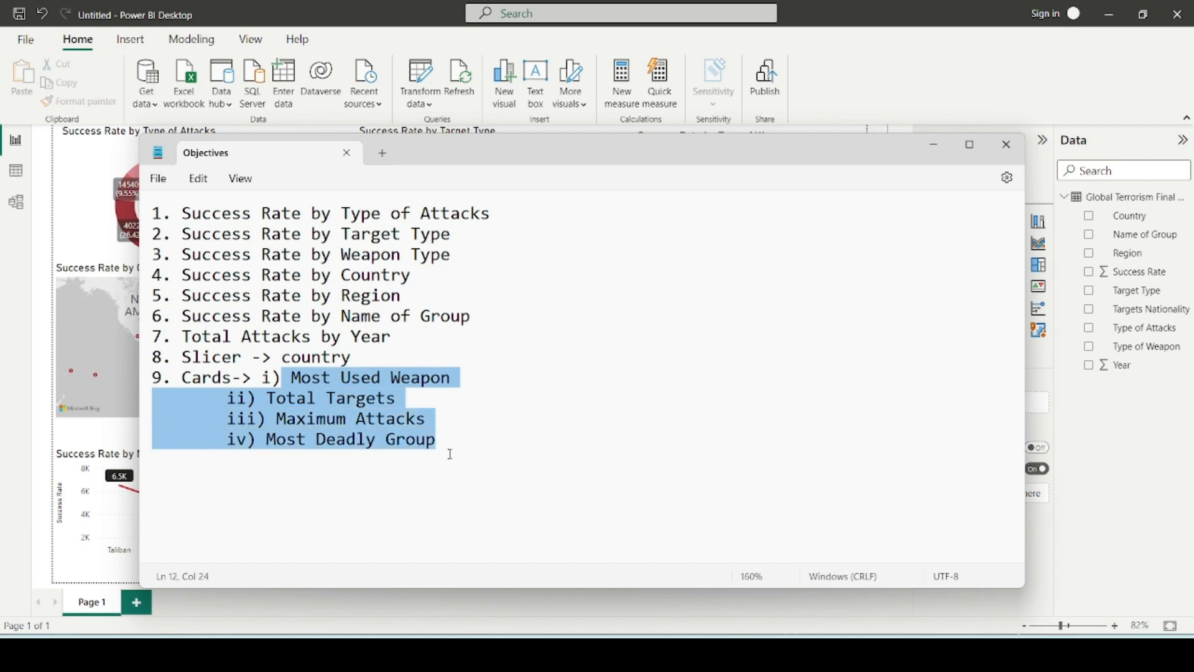
click(70, 234)
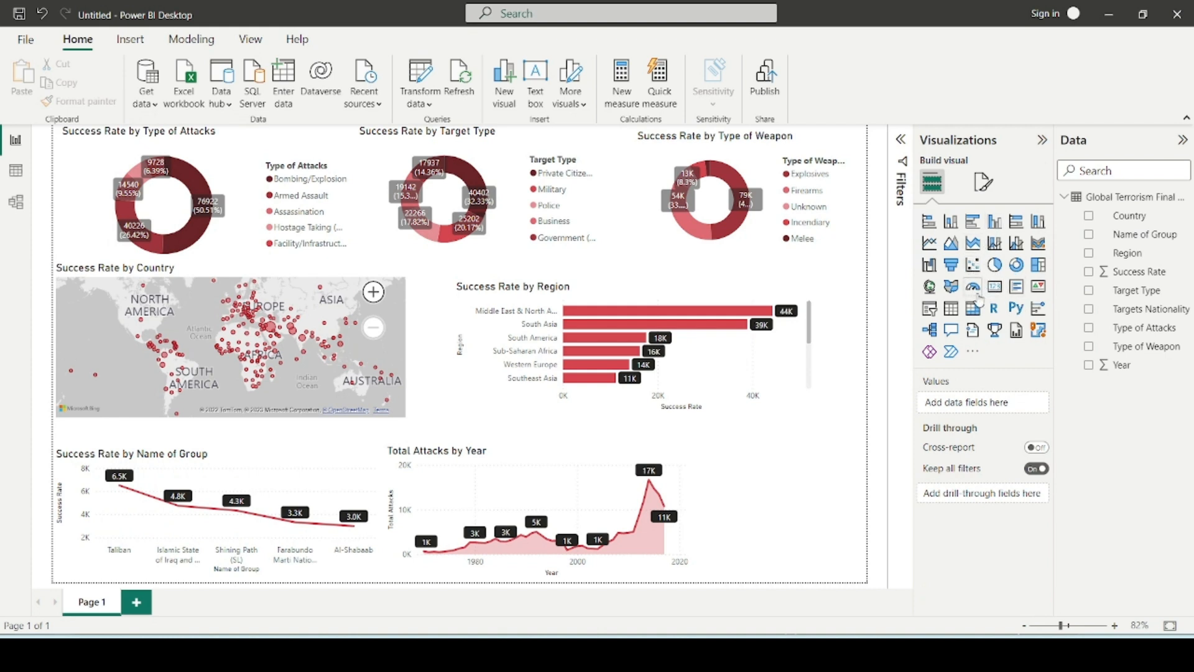
Add a slicer in the free space beside the area chart and assign the Country field to it.
click(929, 307)
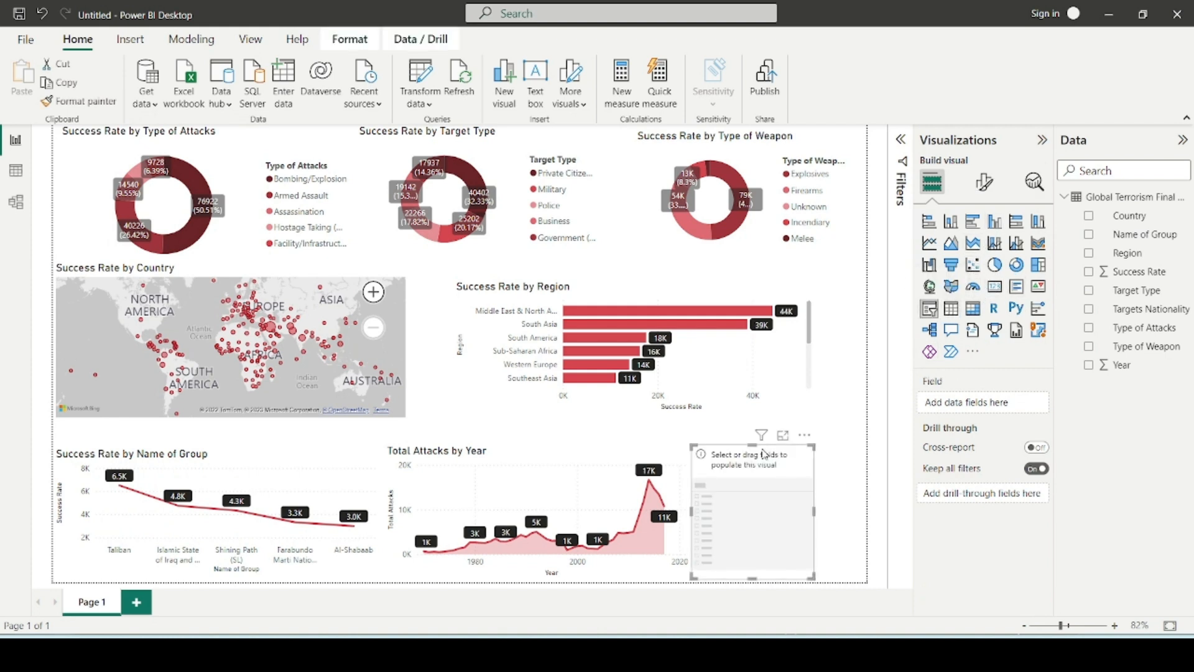
drag(790, 460, 791, 437)
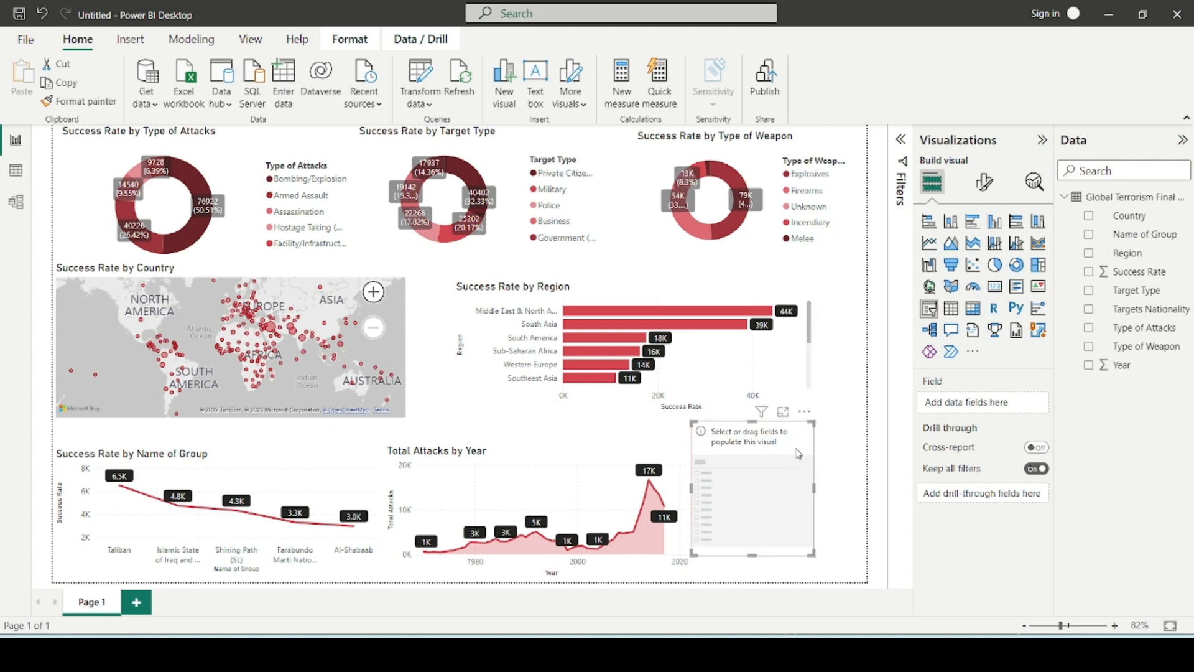
drag(1139, 221, 982, 403)
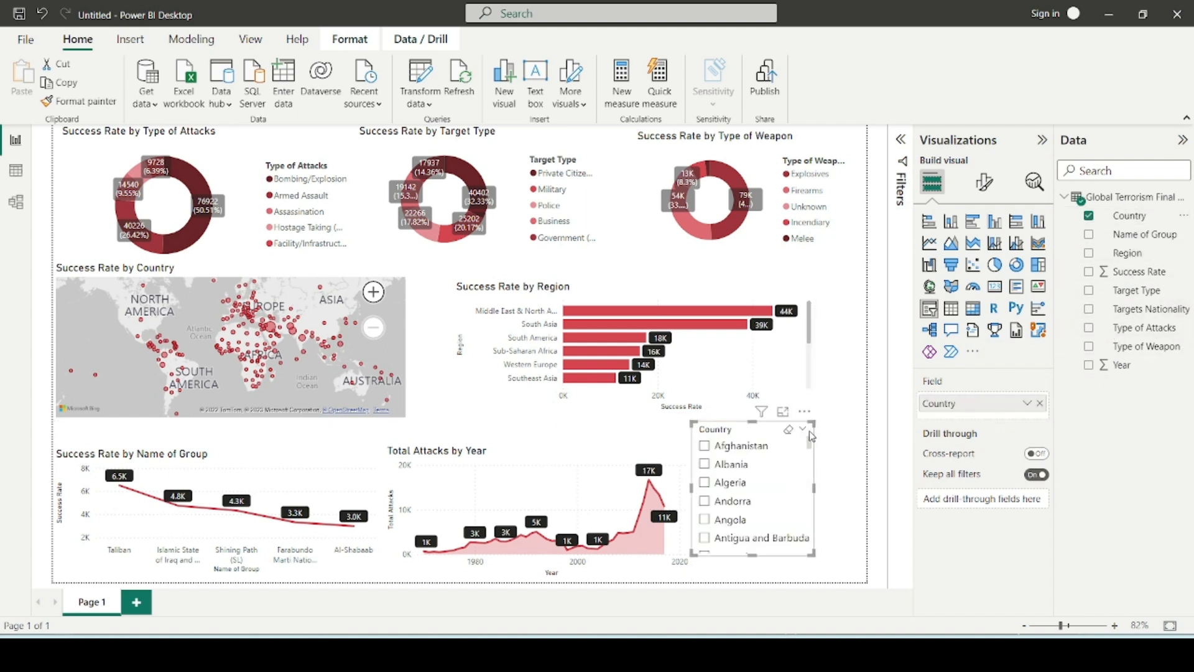
Change the Country slicer's style to Dropdown and shrink the slicer to a compact box.
click(984, 182)
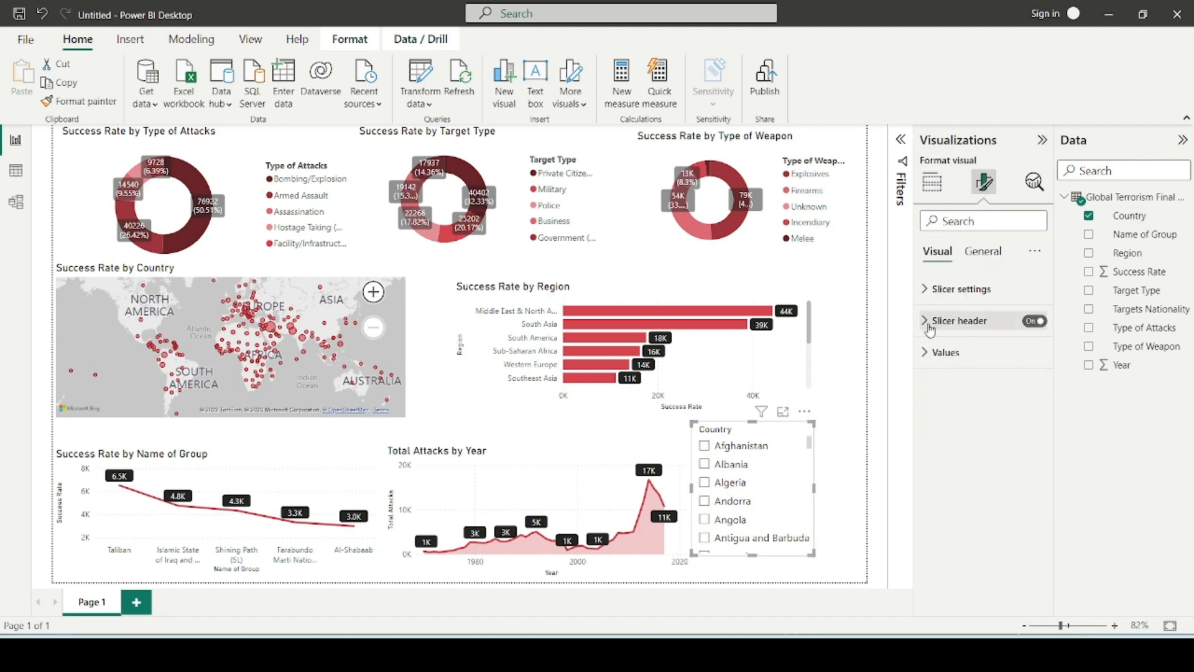
click(960, 300)
click(962, 364)
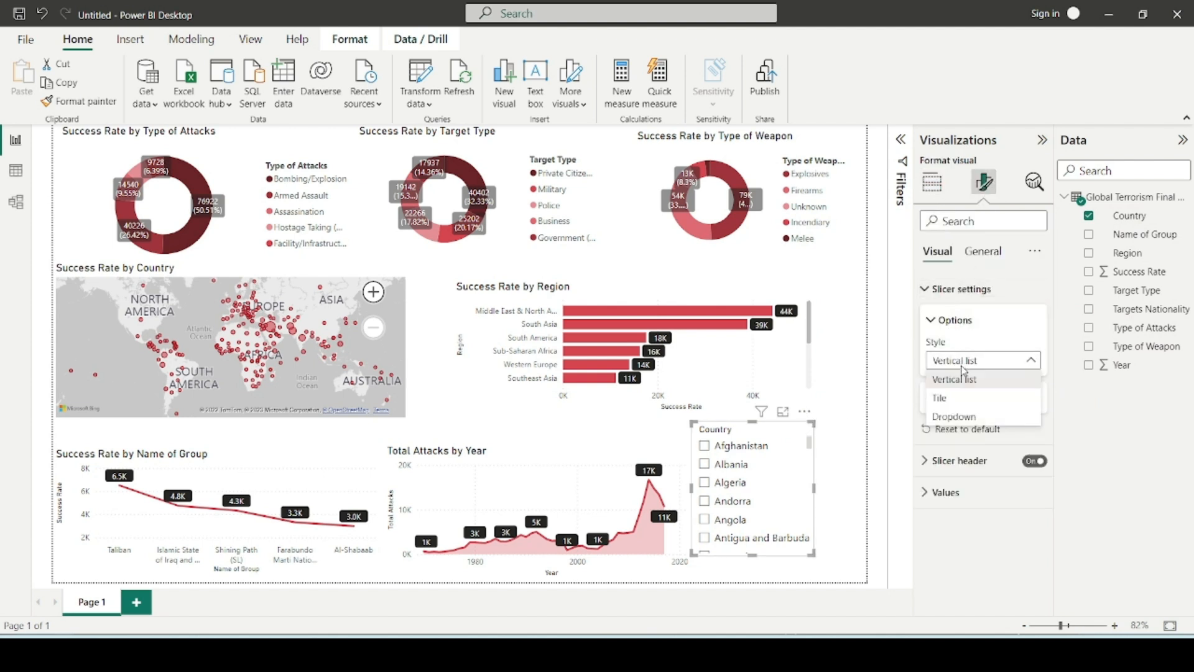
click(966, 427)
drag(813, 561, 789, 456)
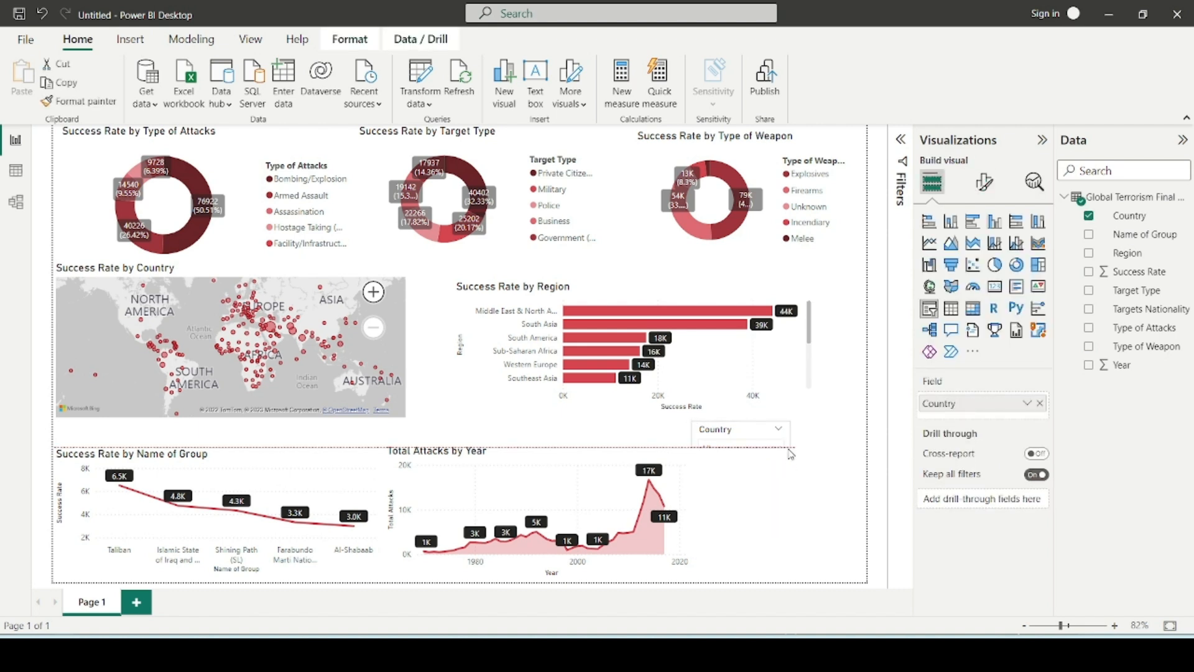
Look through the country list in the Country slicer's dropdown and collapse it again.
click(782, 453)
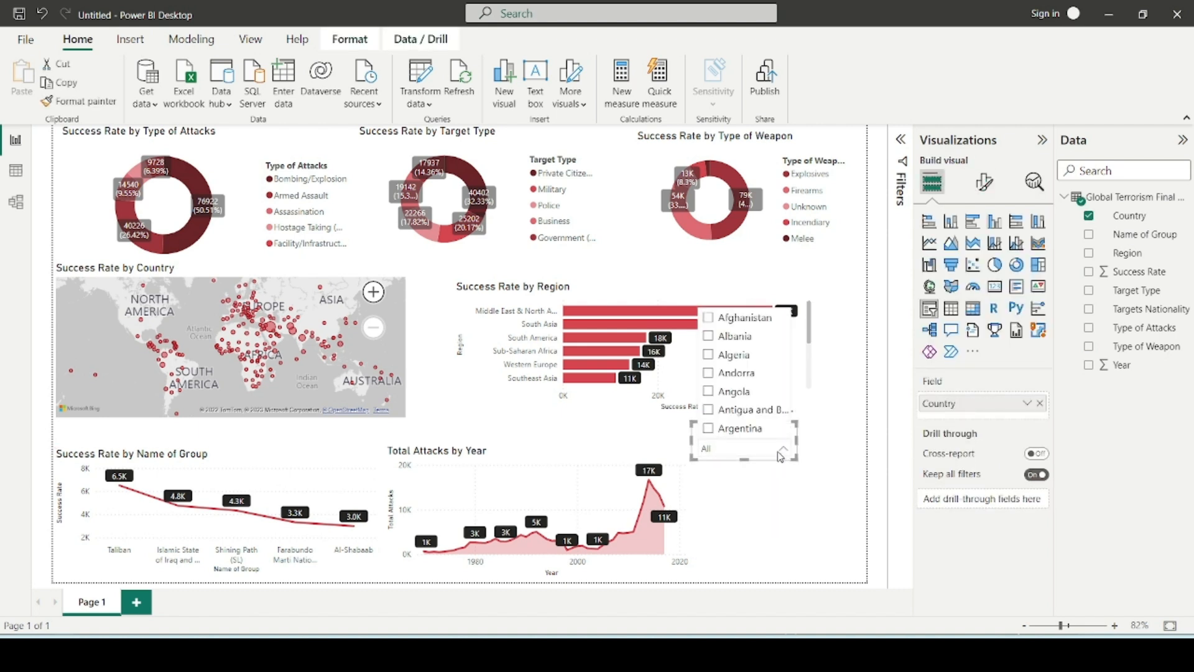
scroll(762, 383, down, 2)
scroll(753, 373, up, 2)
scroll(740, 366, down, 3)
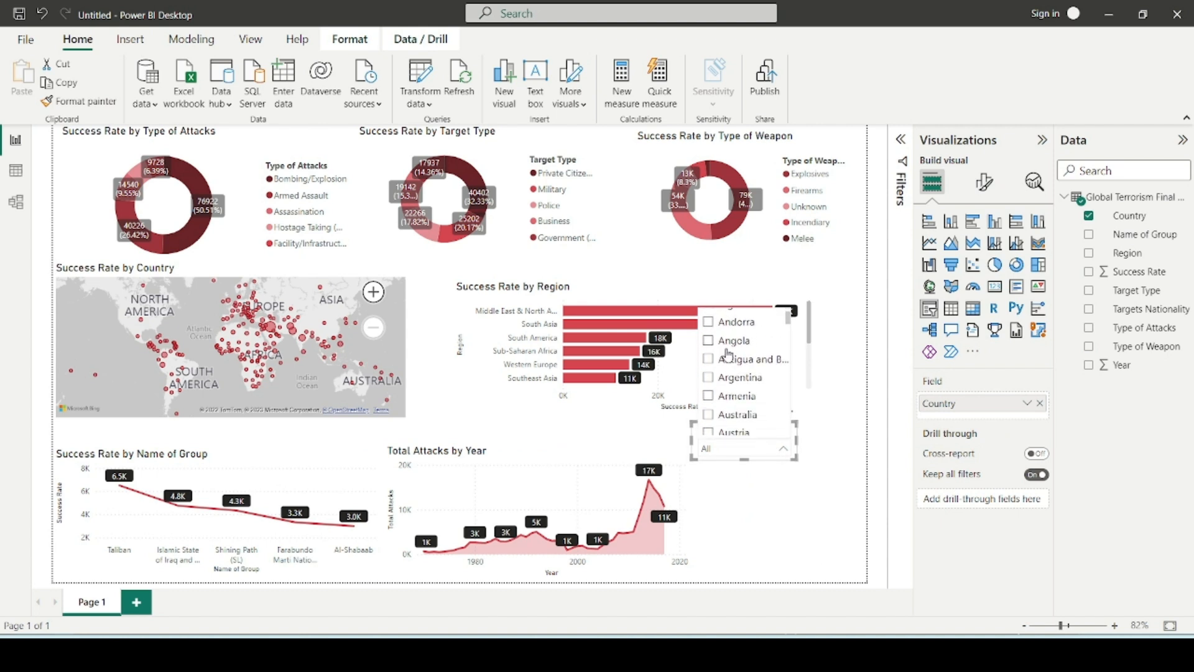
scroll(720, 354, up, 2)
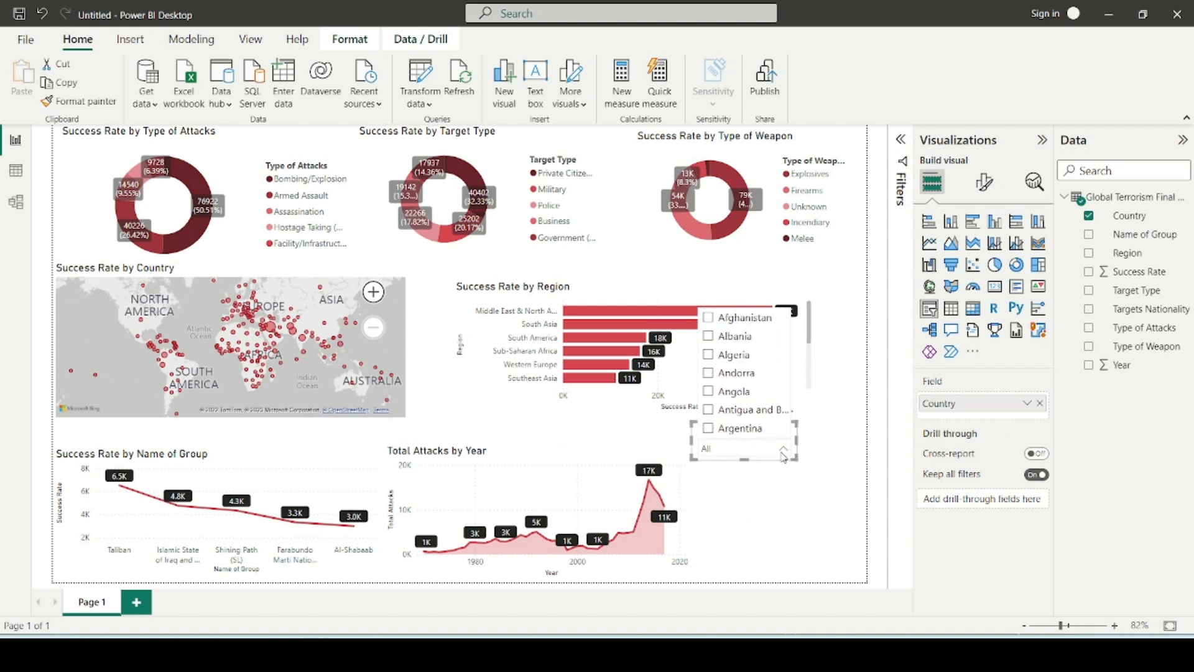
click(783, 453)
Move the Country slicer to just above the map and shrink the Type of Attacks donut chart to make room for it.
drag(728, 433, 284, 255)
click(234, 156)
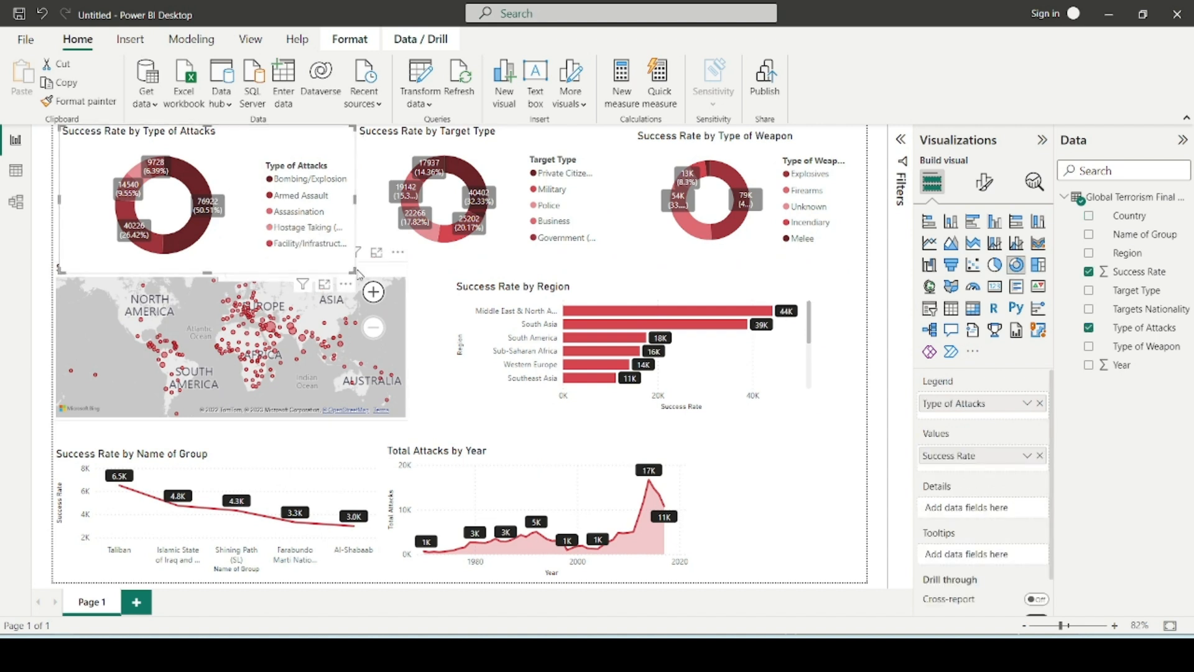
drag(355, 270, 347, 242)
Resize the Target Type and Type of Weapon donut charts so they fill the rest of the donut row at matching height.
click(424, 250)
drag(637, 254, 609, 238)
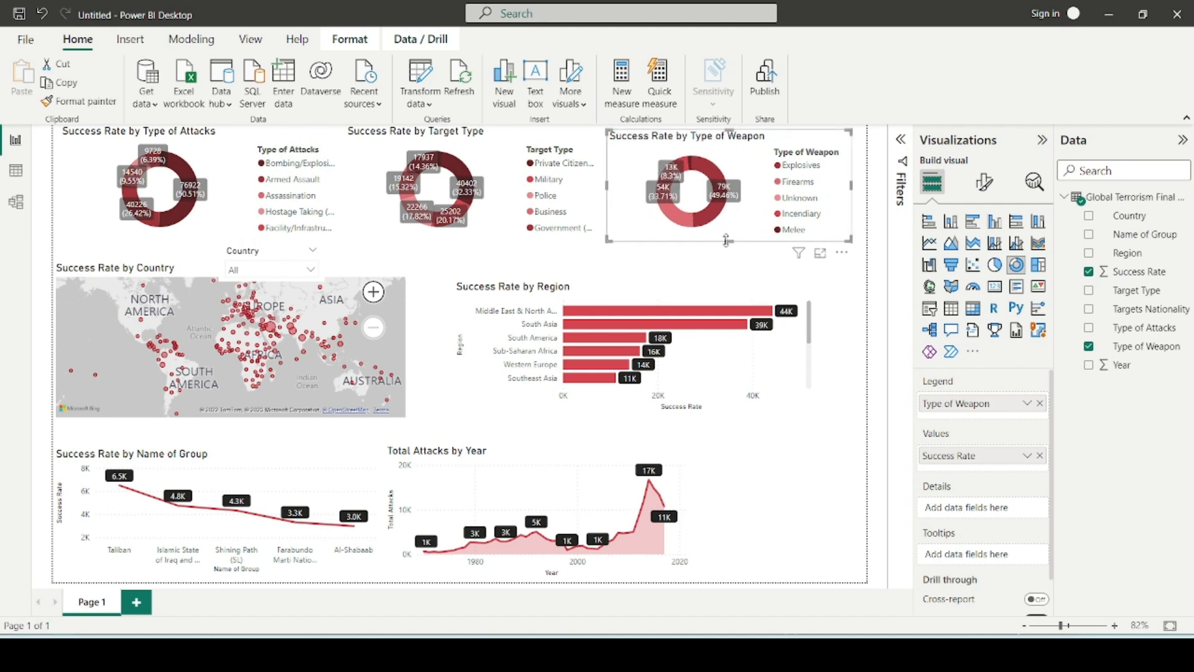
drag(847, 238, 864, 240)
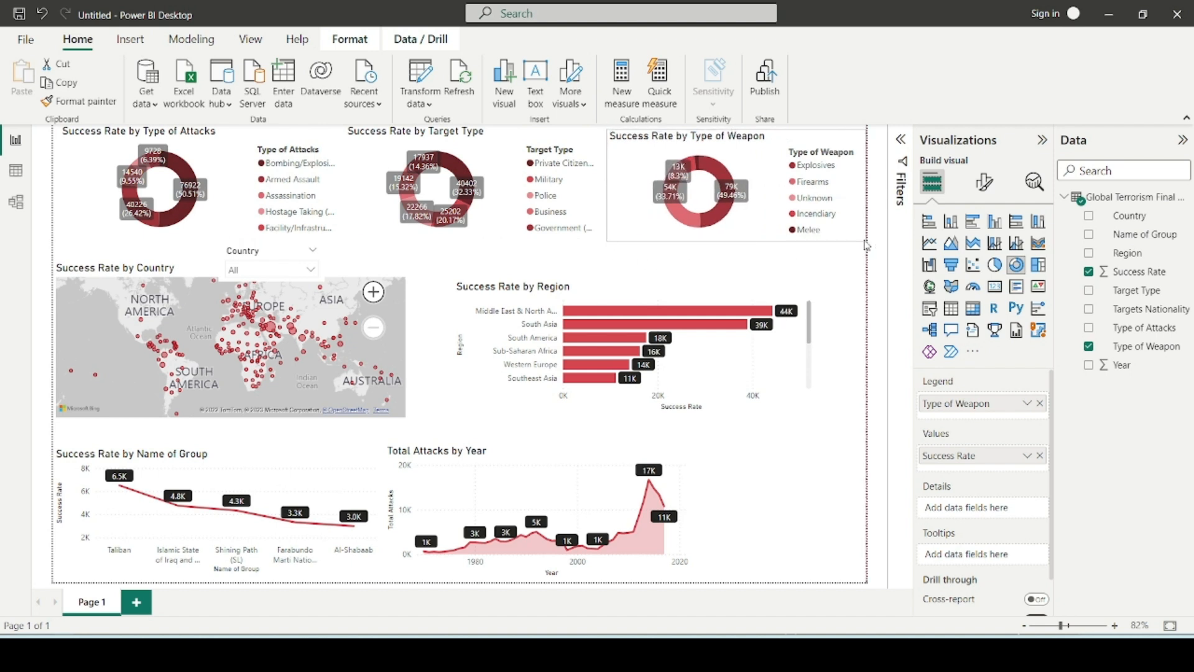
drag(609, 241, 628, 242)
click(598, 236)
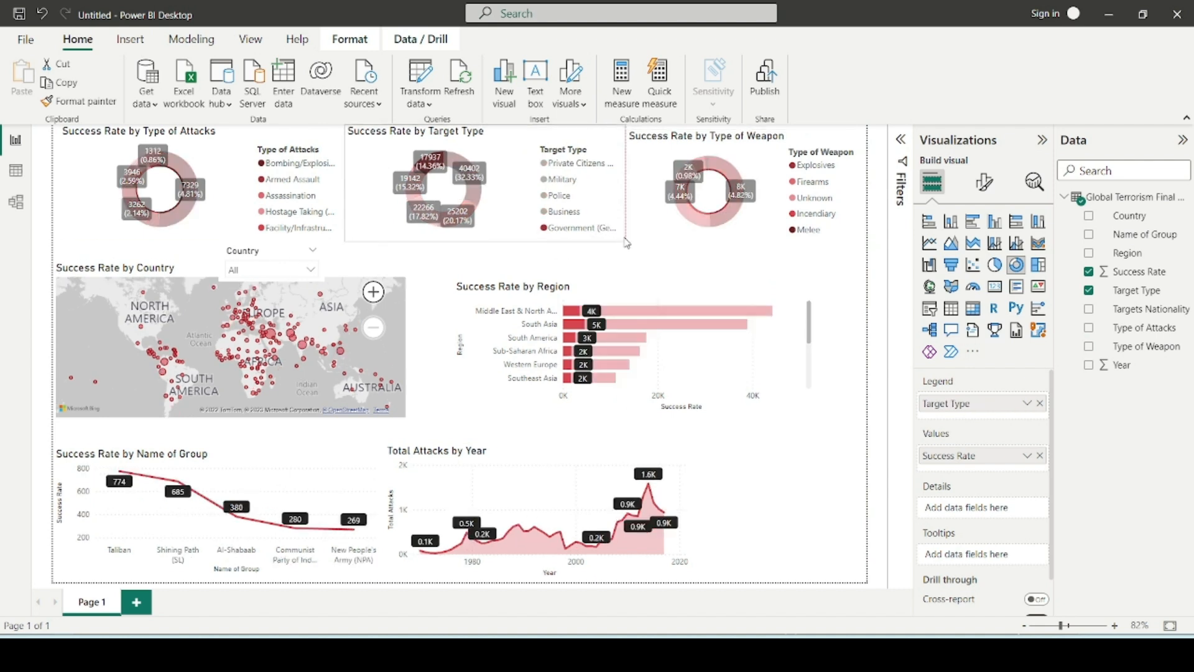
click(620, 223)
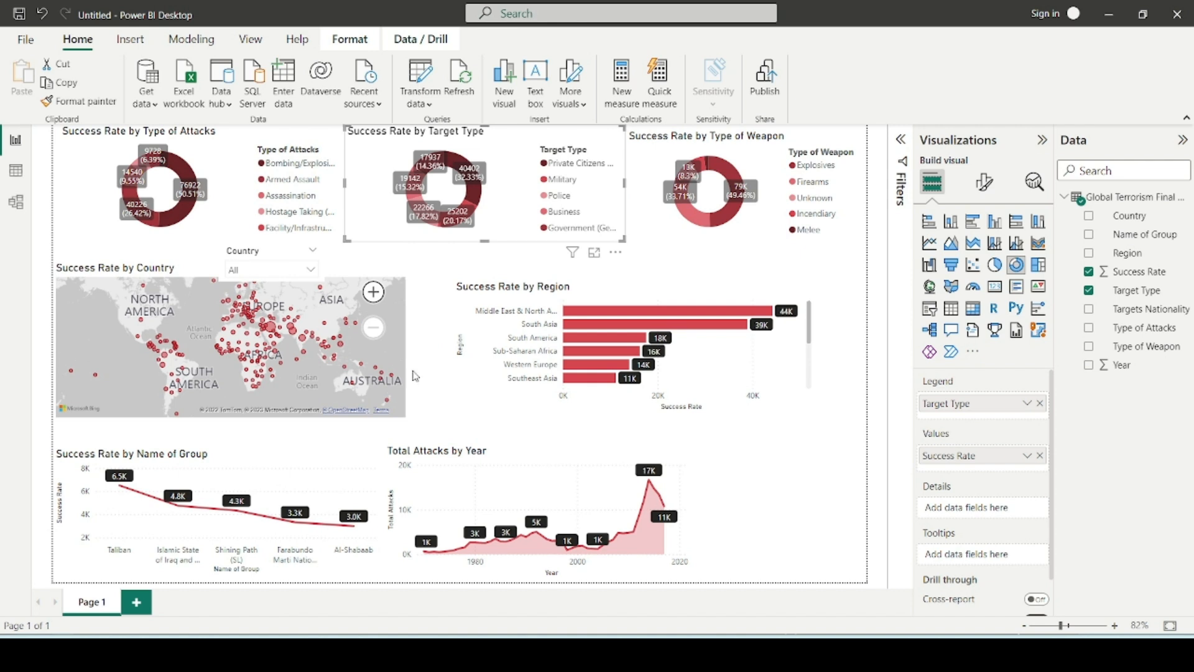
Widen the Success Rate by Country map while lowering its top edge, and shift the Country slicer toward the region chart.
click(404, 277)
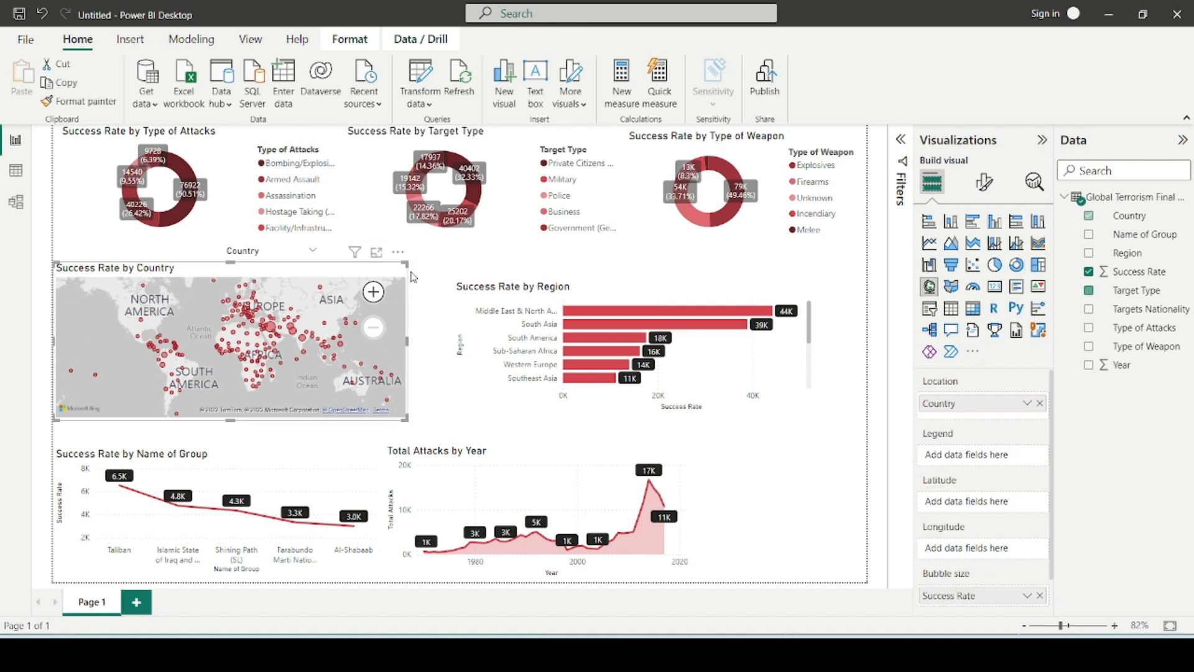
drag(404, 265, 428, 274)
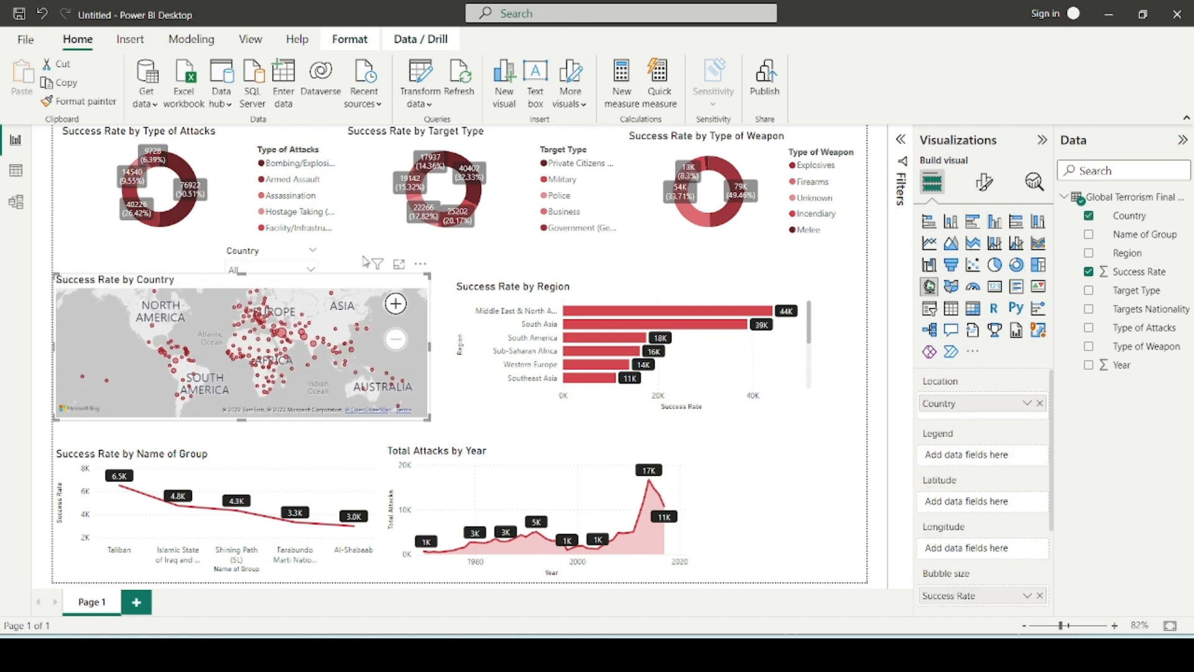
click(324, 256)
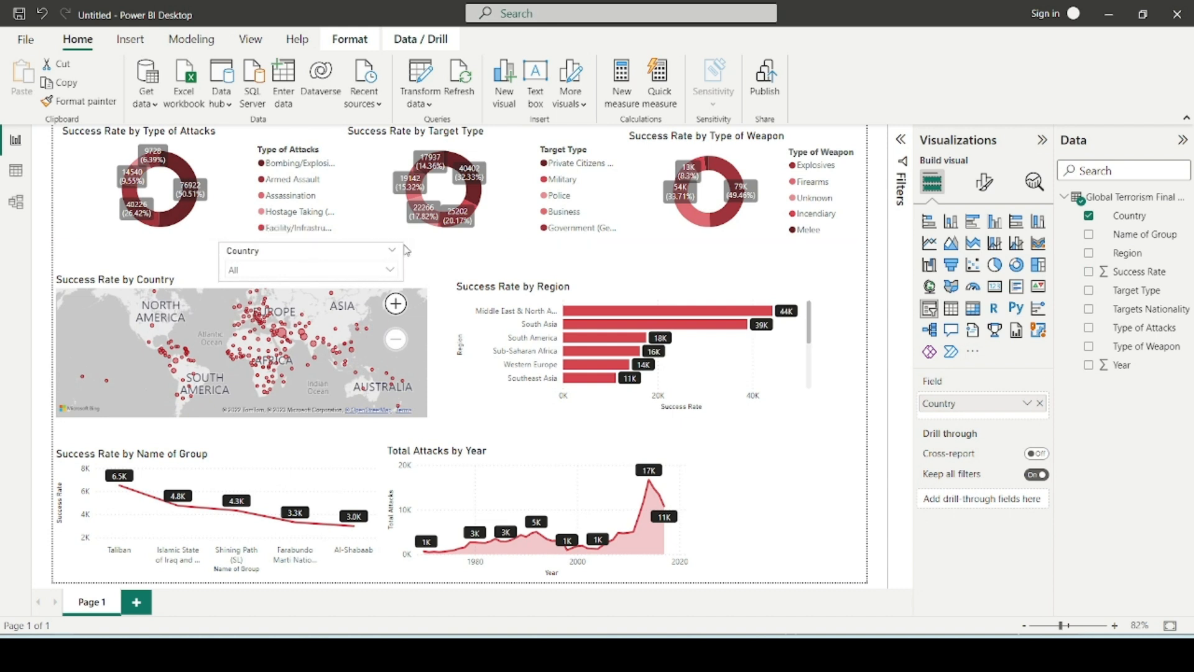
drag(331, 253, 385, 257)
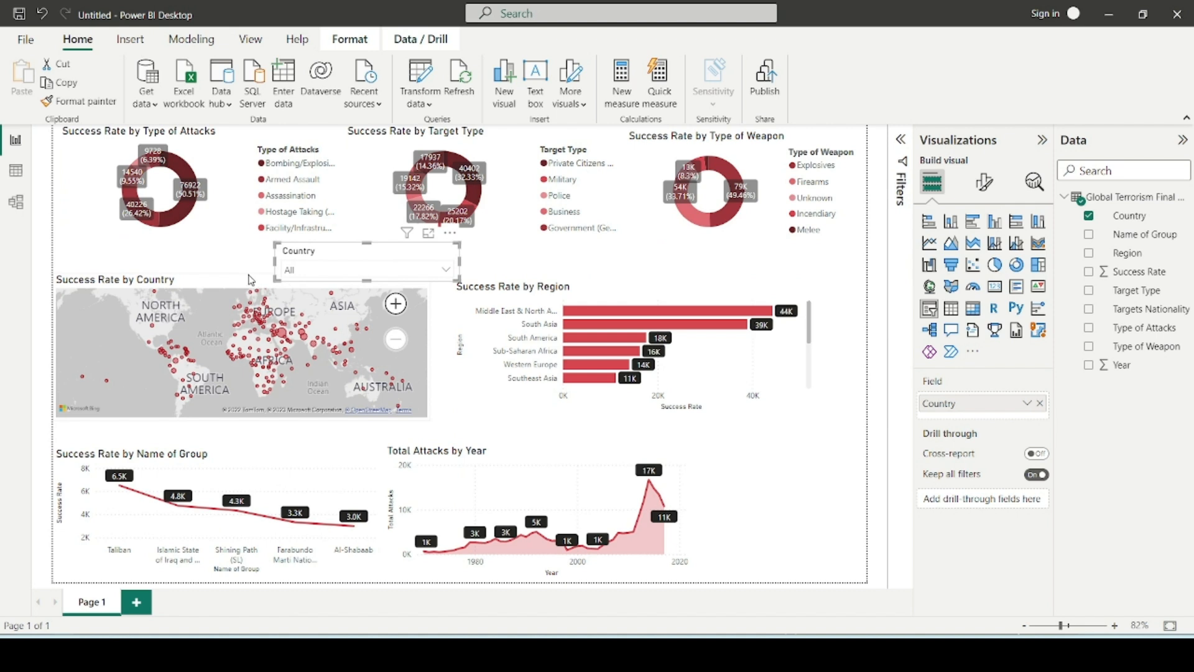
click(252, 280)
click(217, 273)
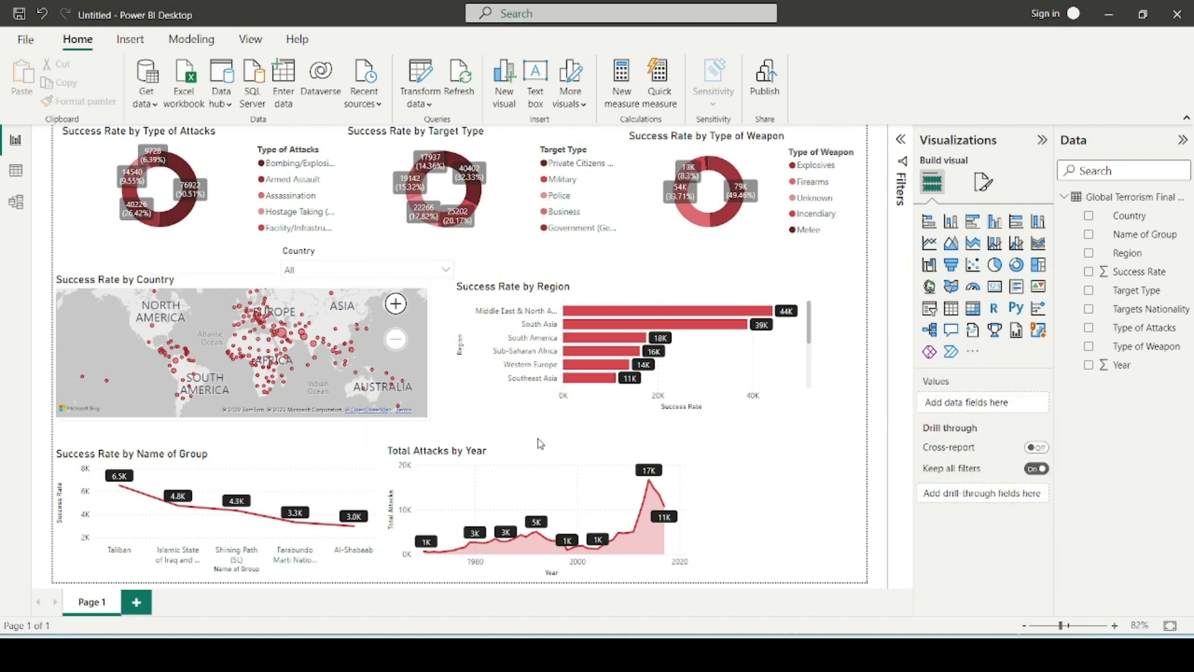
Shrink the Total Attacks by Year area chart in width and height to free space beside it.
click(691, 455)
drag(689, 445, 610, 456)
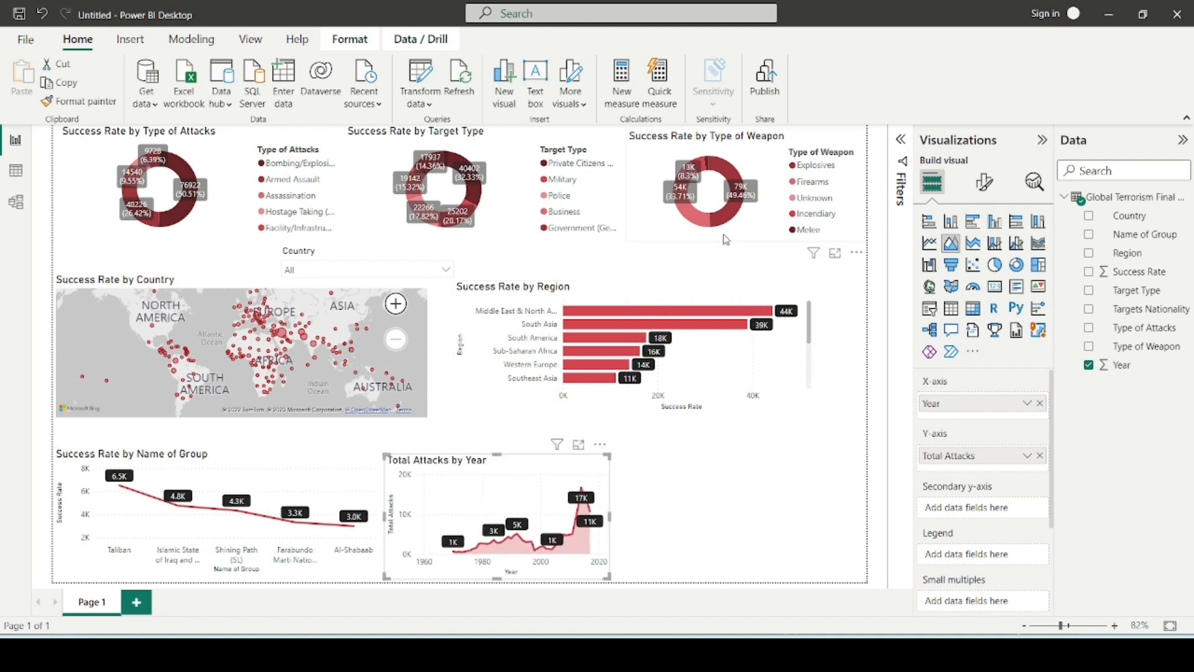
Set the detail labels' display units to None on the Success Rate by Type of Weapon donut chart.
click(746, 231)
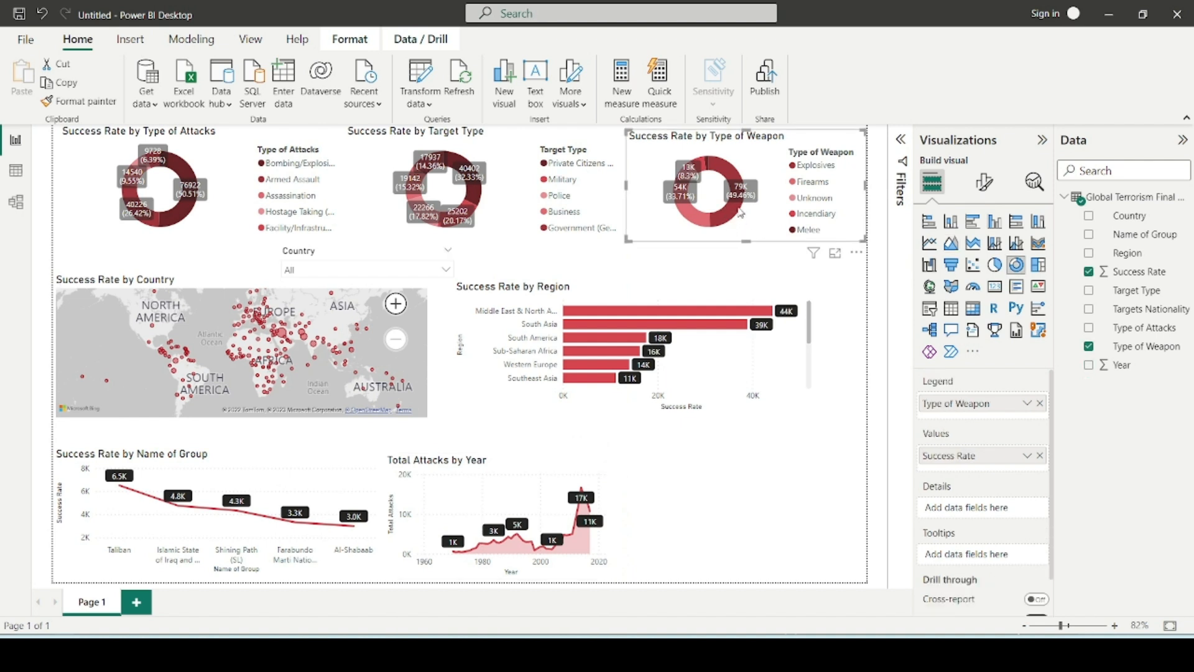
click(983, 181)
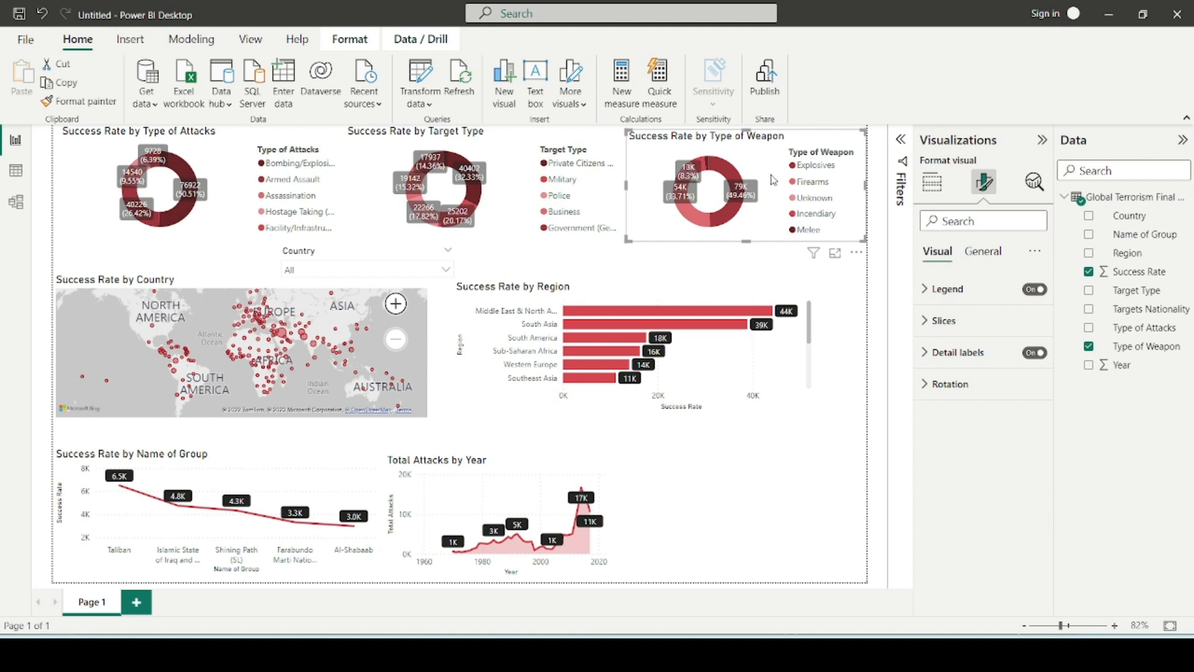
click(957, 352)
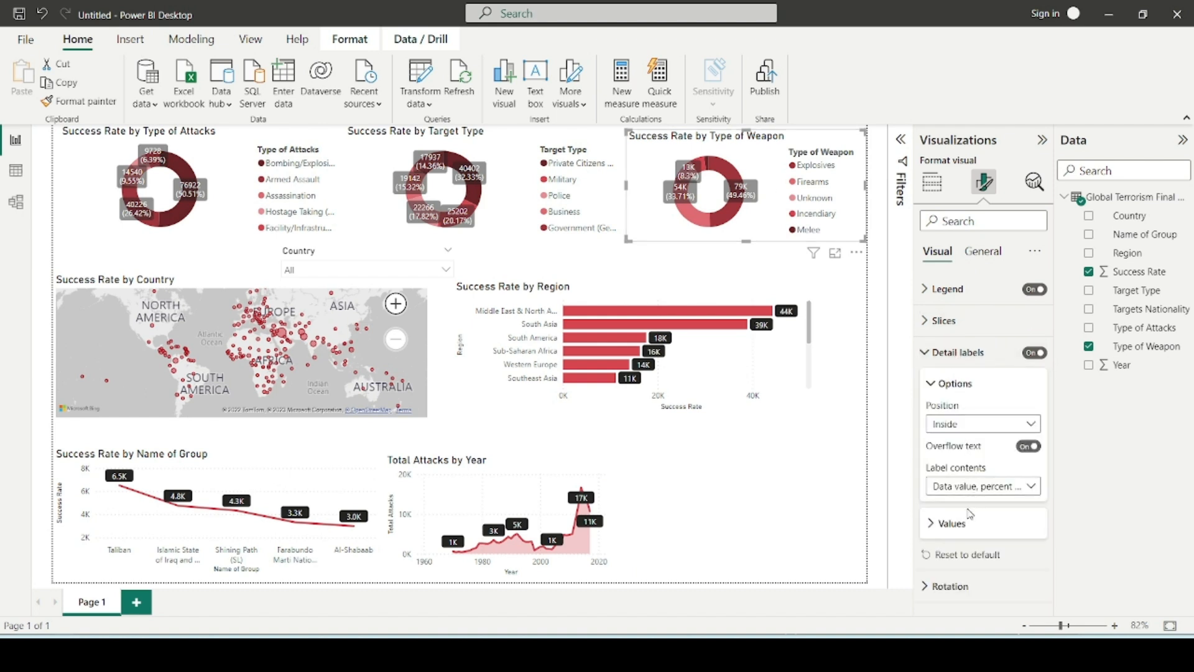
click(952, 523)
scroll(976, 472, down, 3)
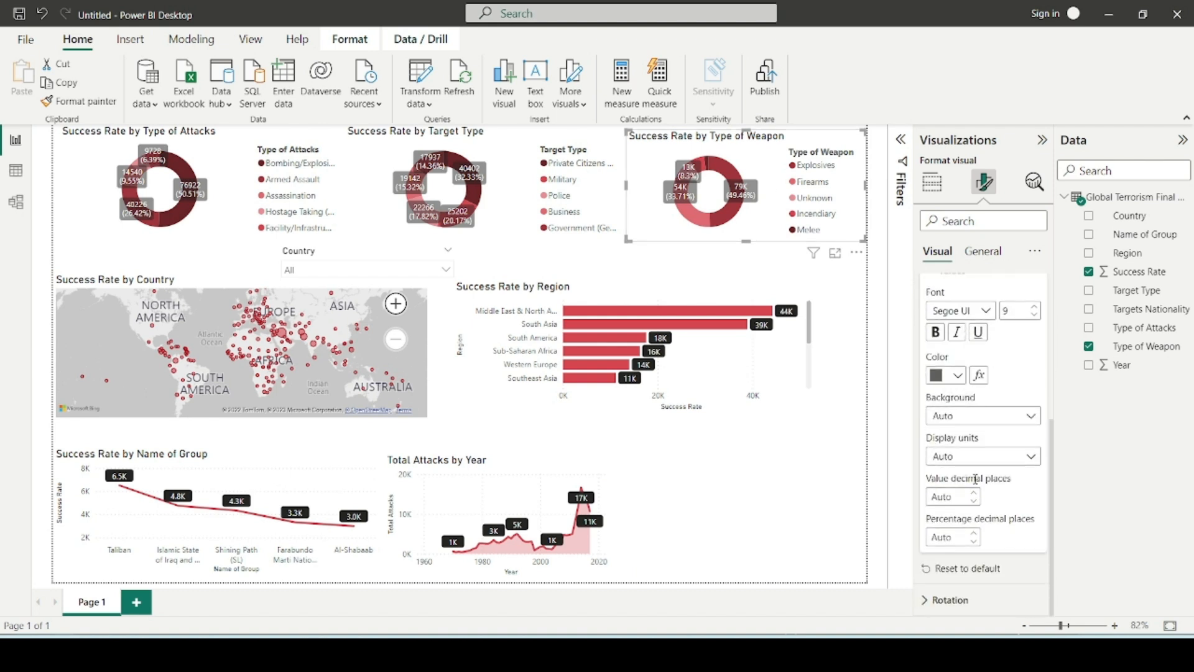
click(979, 458)
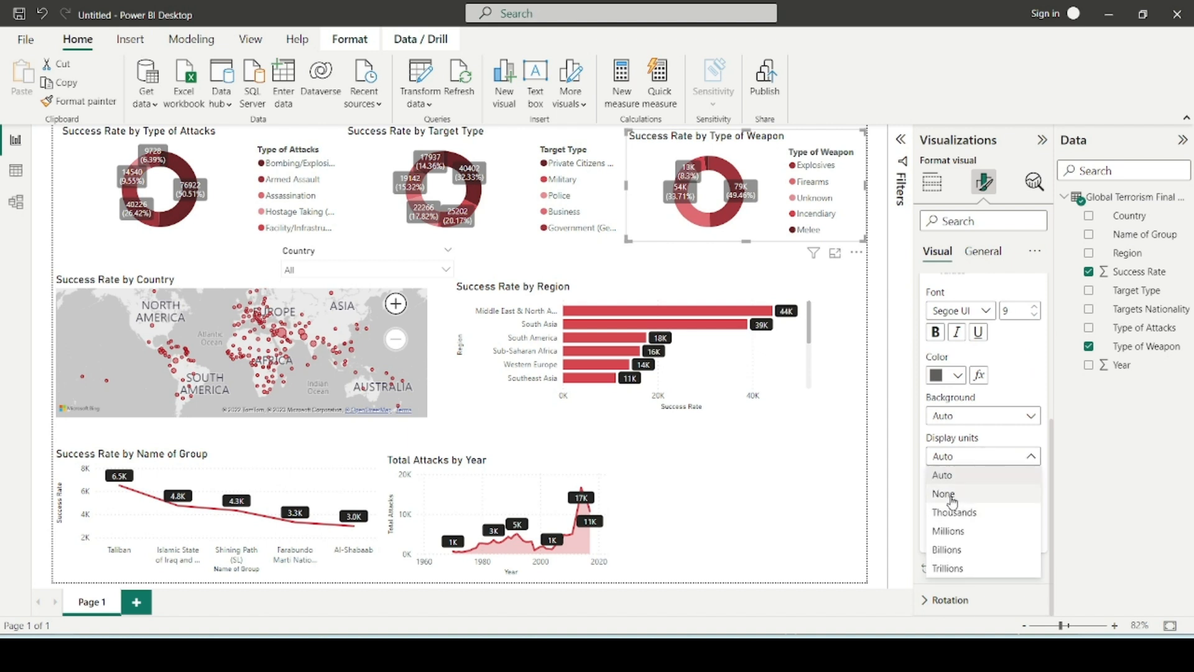
click(962, 478)
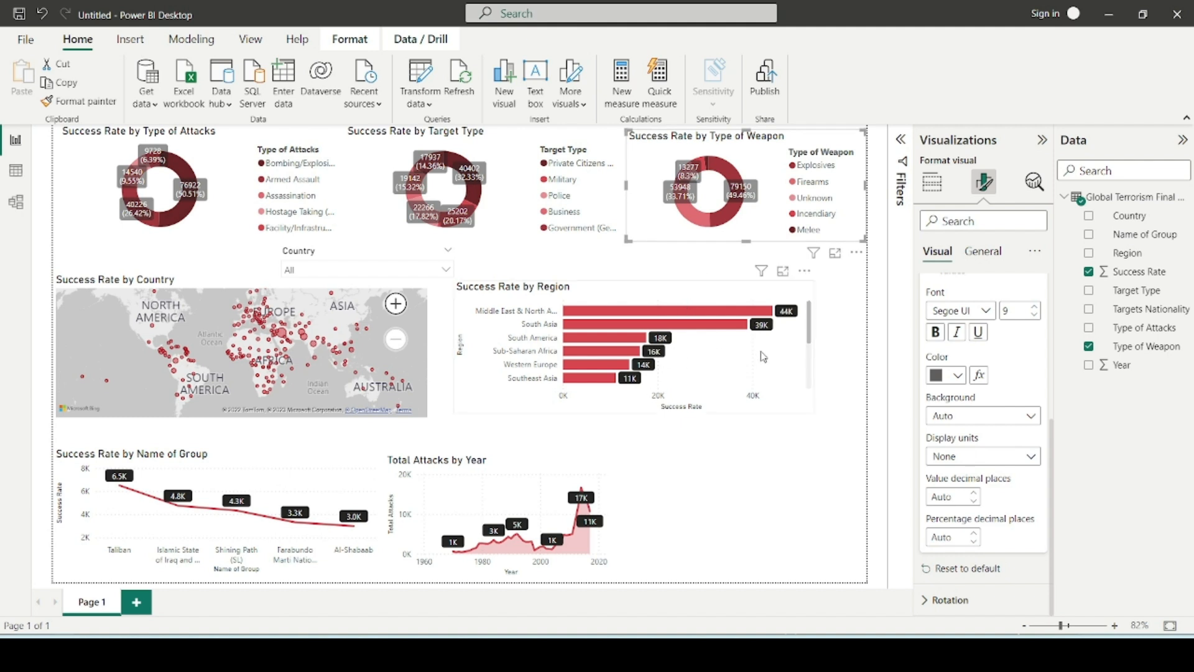
Set the data labels' display units to None on the Success Rate by Region bar chart.
click(781, 368)
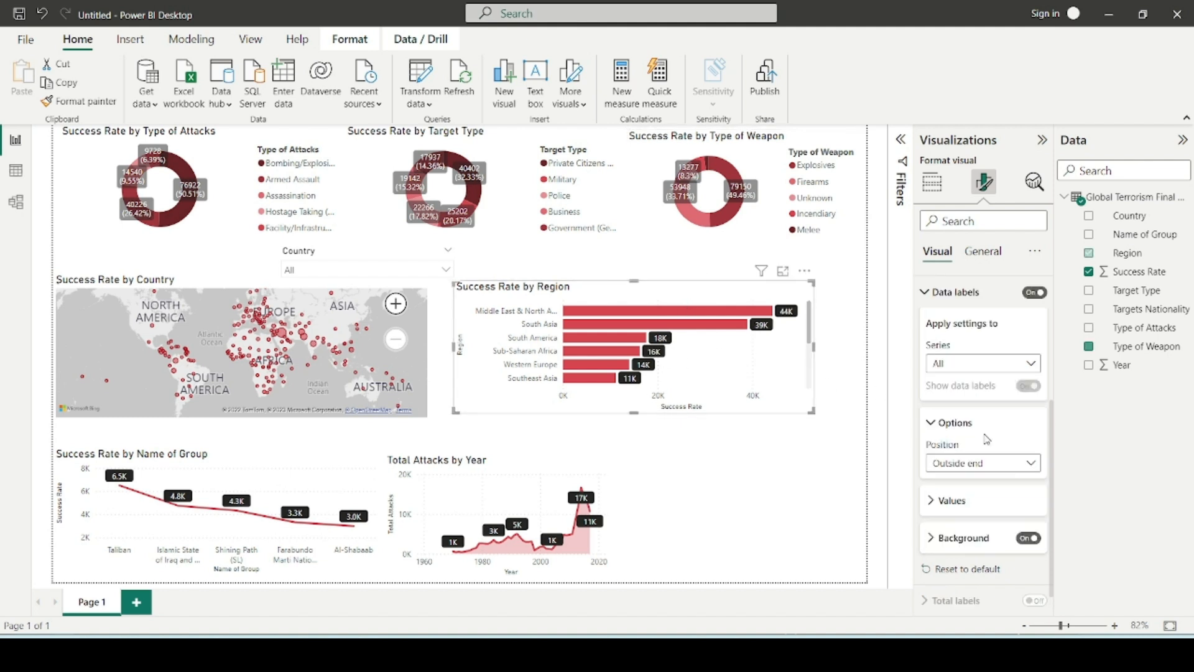
click(985, 463)
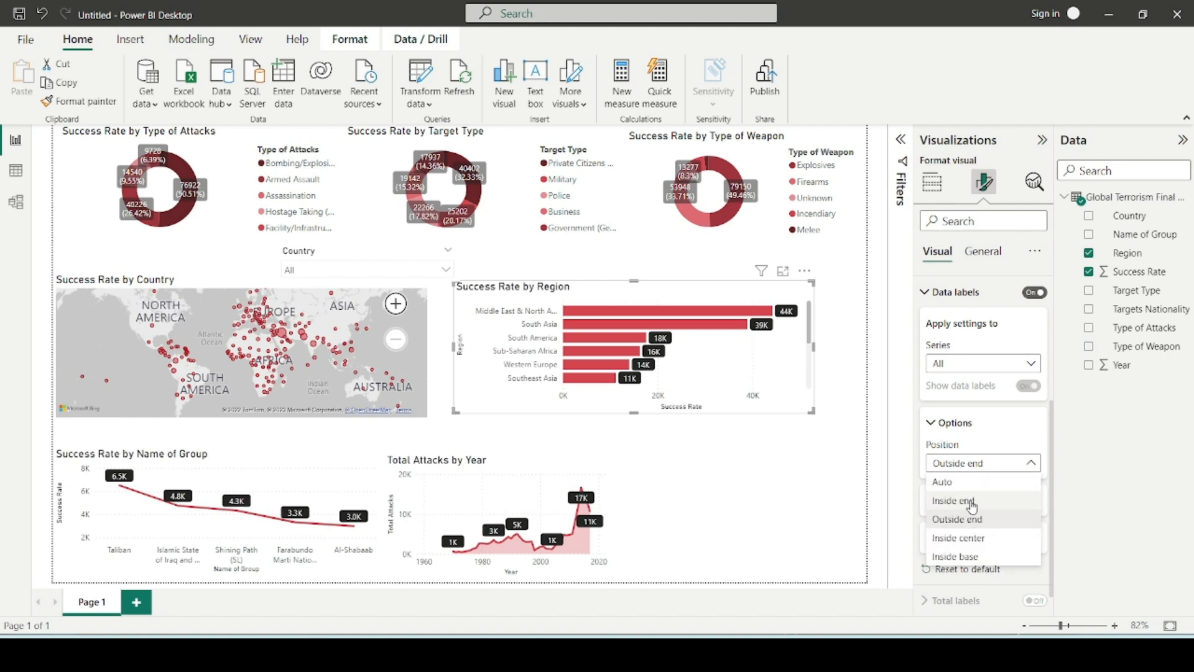
click(970, 437)
scroll(973, 459, down, 1)
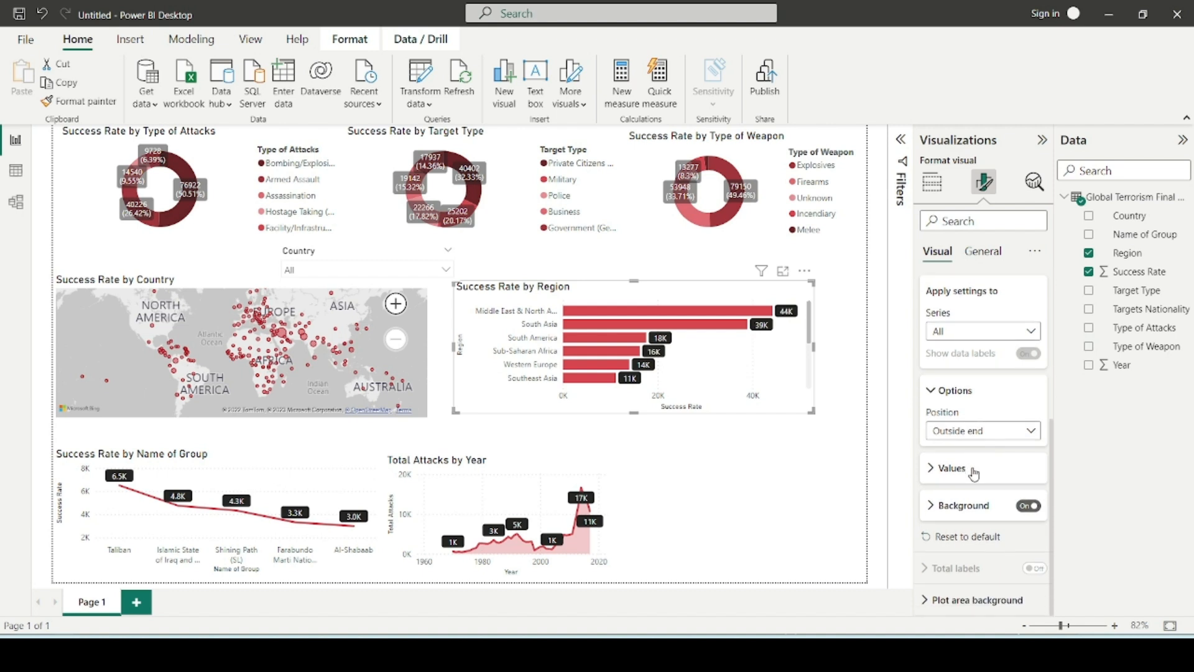
click(973, 473)
scroll(975, 473, down, 1)
click(979, 515)
click(978, 549)
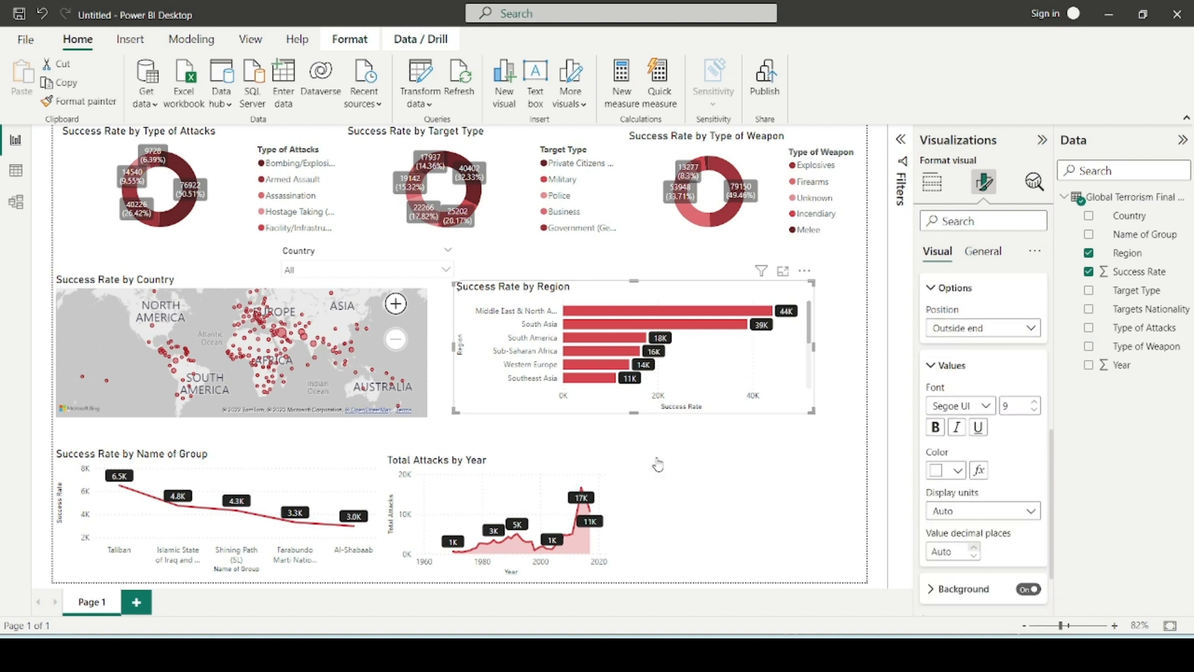
Set the data labels' display units to None on the Success Rate by Name of Group line chart.
click(299, 491)
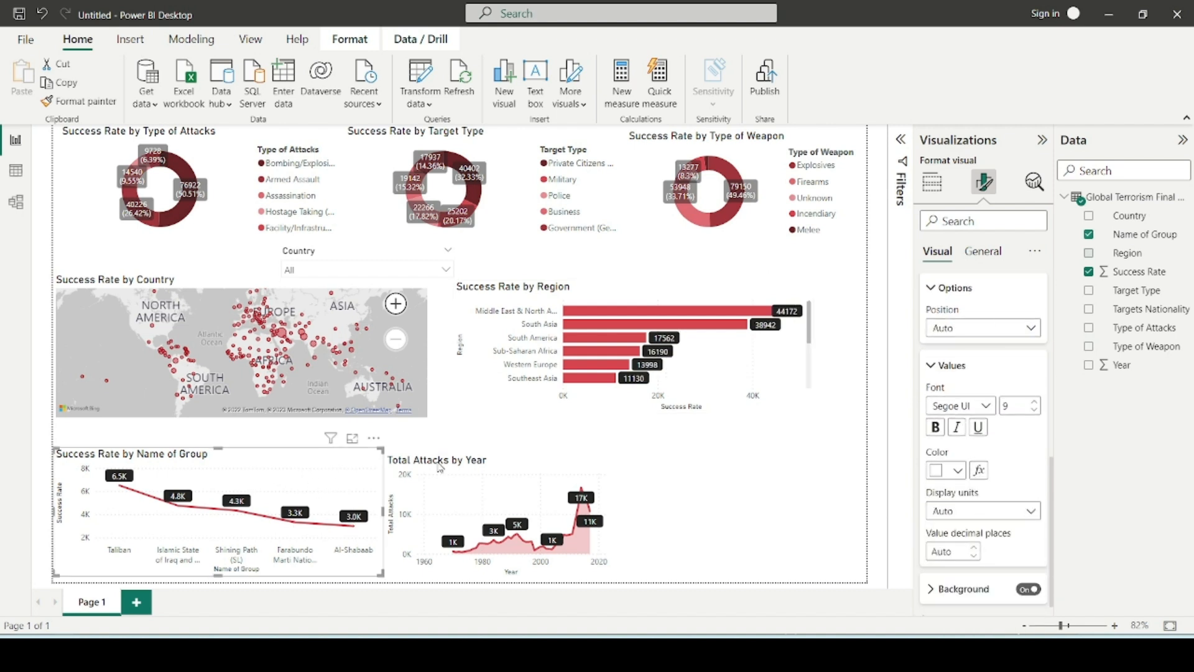
click(986, 511)
click(968, 554)
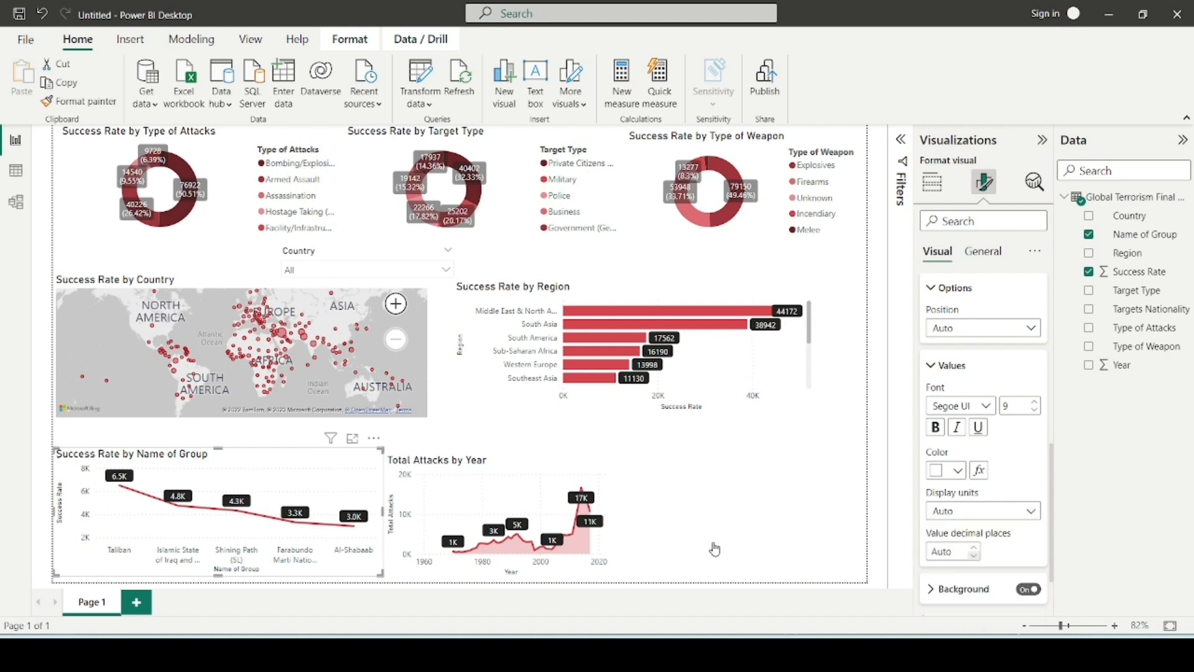
Set the data labels' display units to None on the Total Attacks by Year area chart.
click(518, 478)
click(1029, 560)
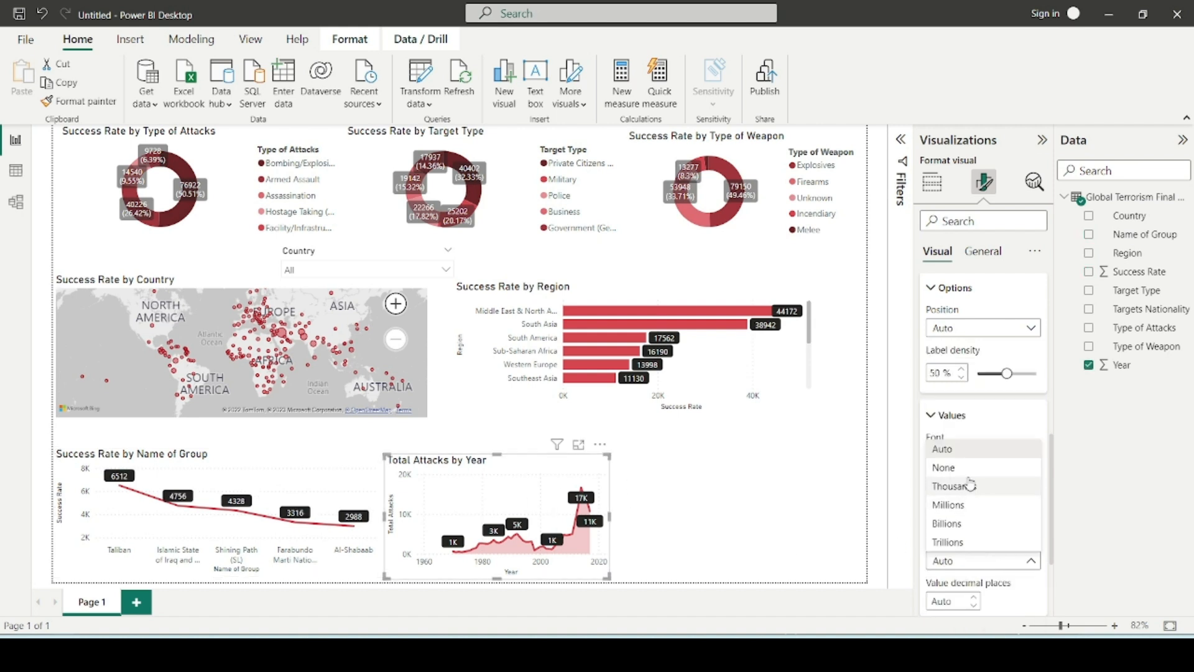
click(948, 467)
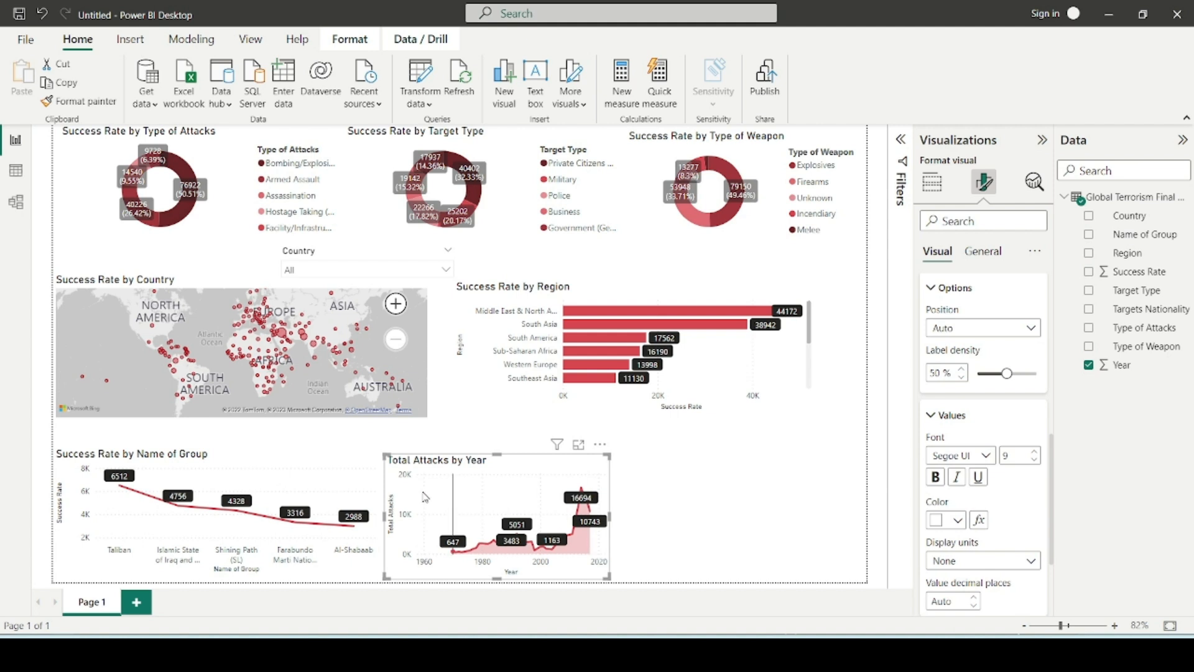
click(721, 502)
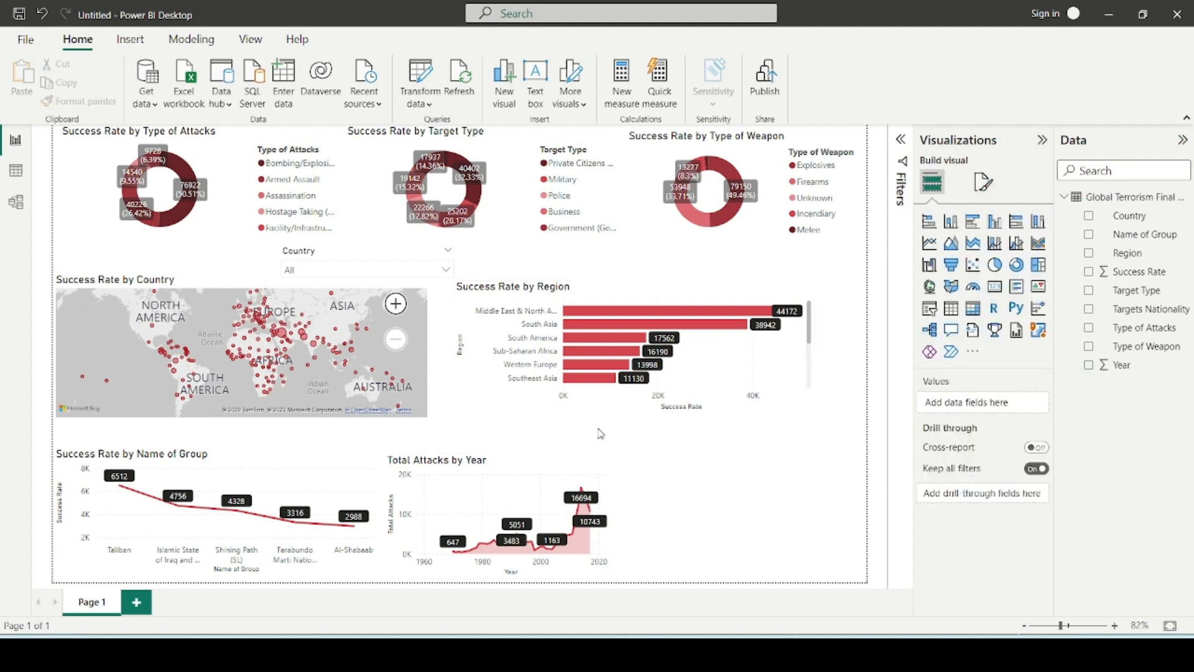
Extend the Name of Group and Total Attacks by Year charts upward to just below the map, making the yearly chart slightly narrower.
click(602, 470)
mouse_move(602, 467)
mouse_down()
mouse_move(605, 440)
mouse_move(591, 448)
mouse_up()
click(312, 454)
drag(383, 448, 385, 428)
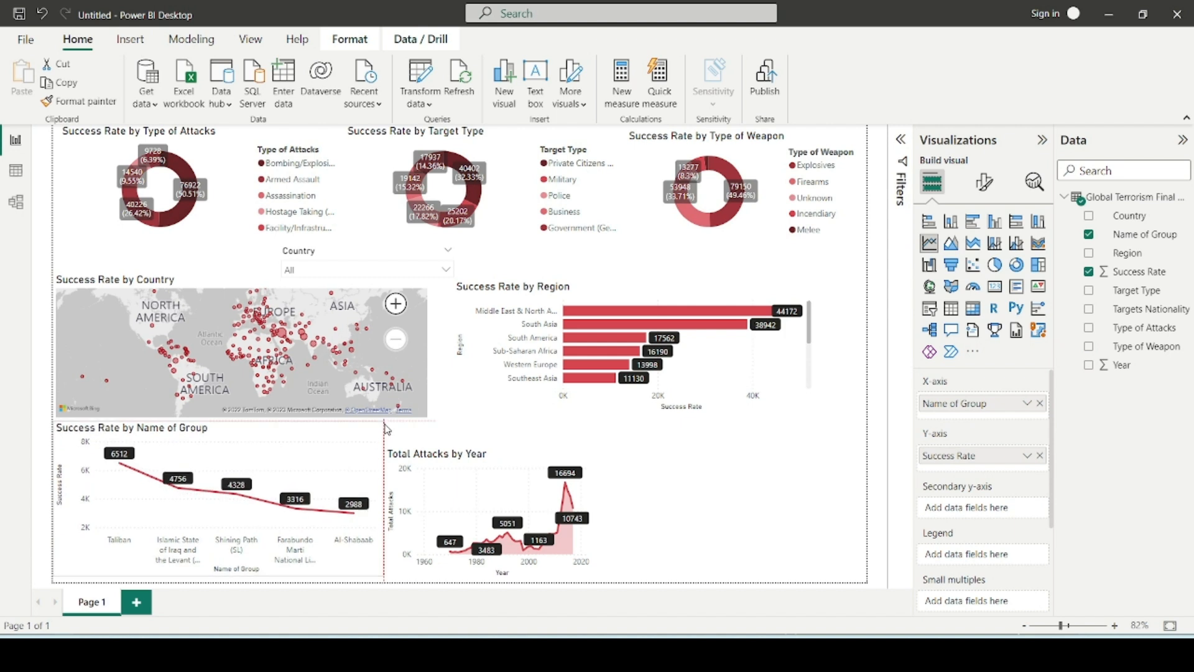
click(591, 450)
drag(598, 445, 602, 429)
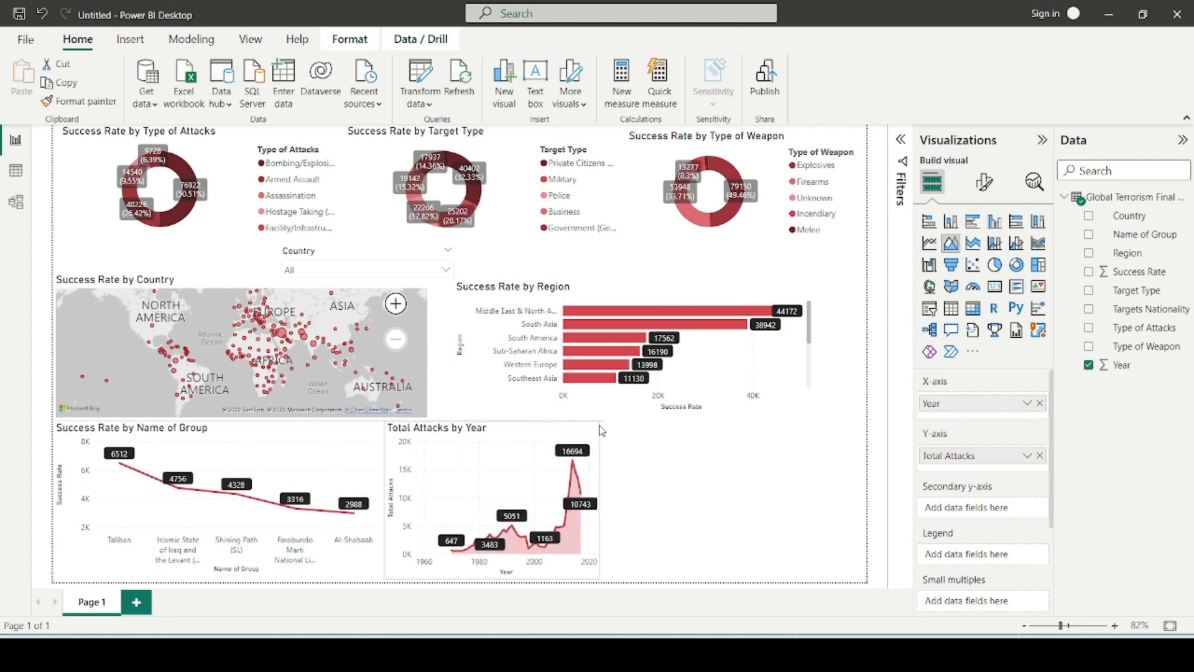
click(693, 478)
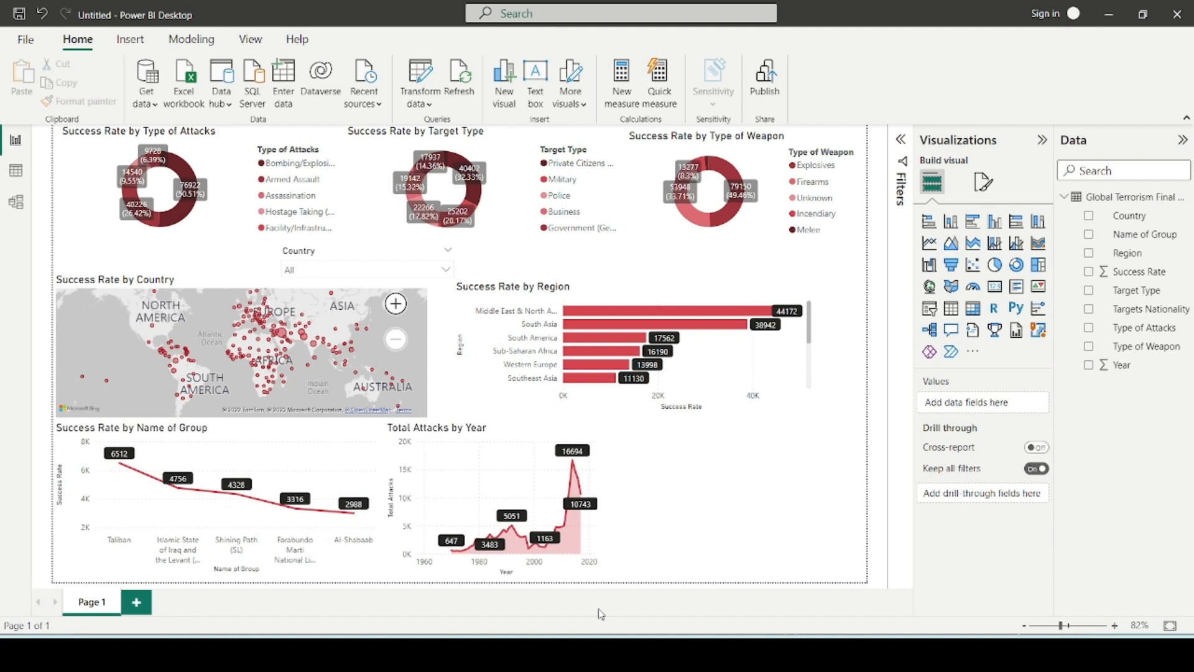
Switch to the Objectives note in Notepad, review the four required cards, and return to the Power BI report.
key(alt+Tab)
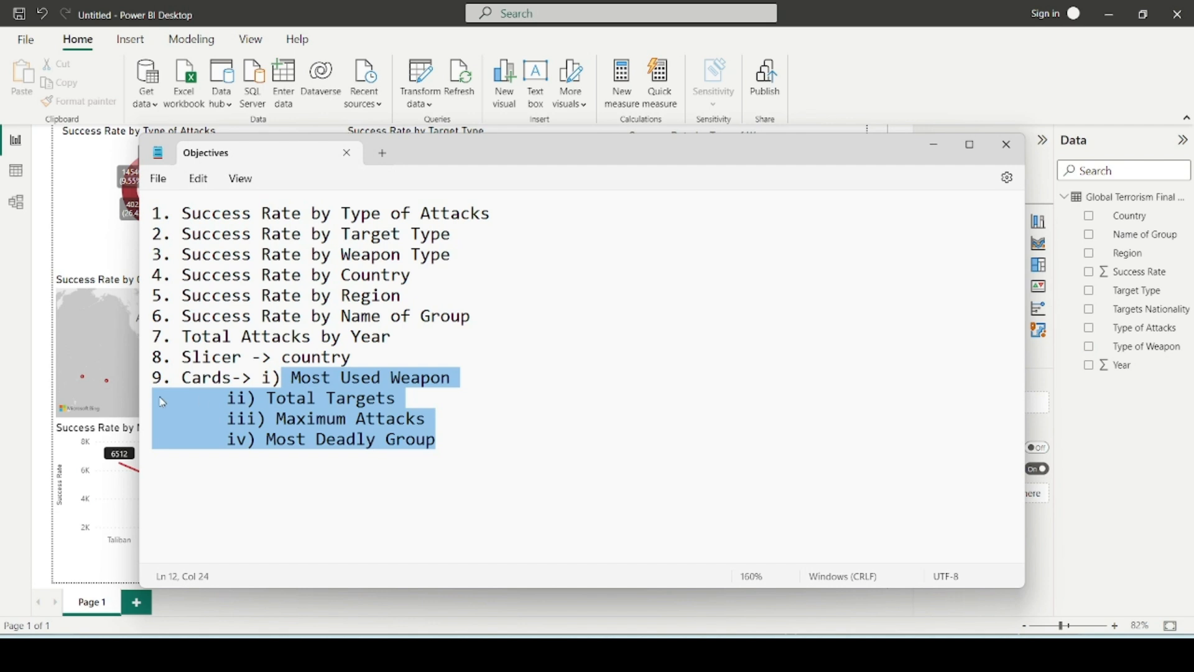
key(Up)
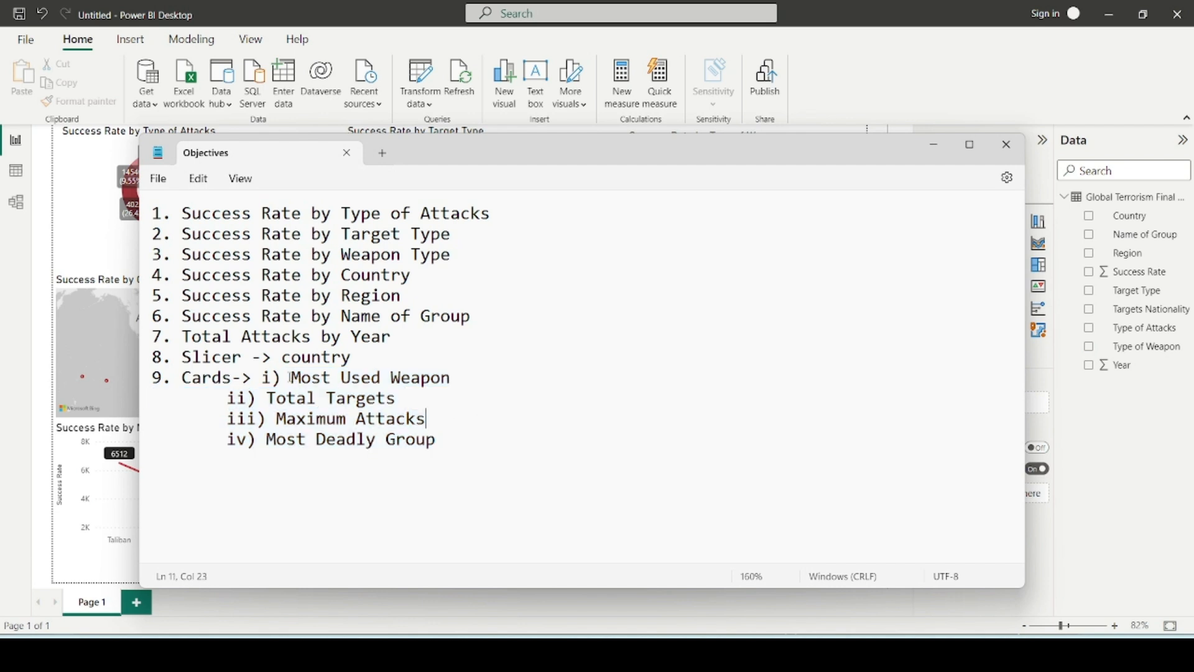
drag(290, 376, 439, 442)
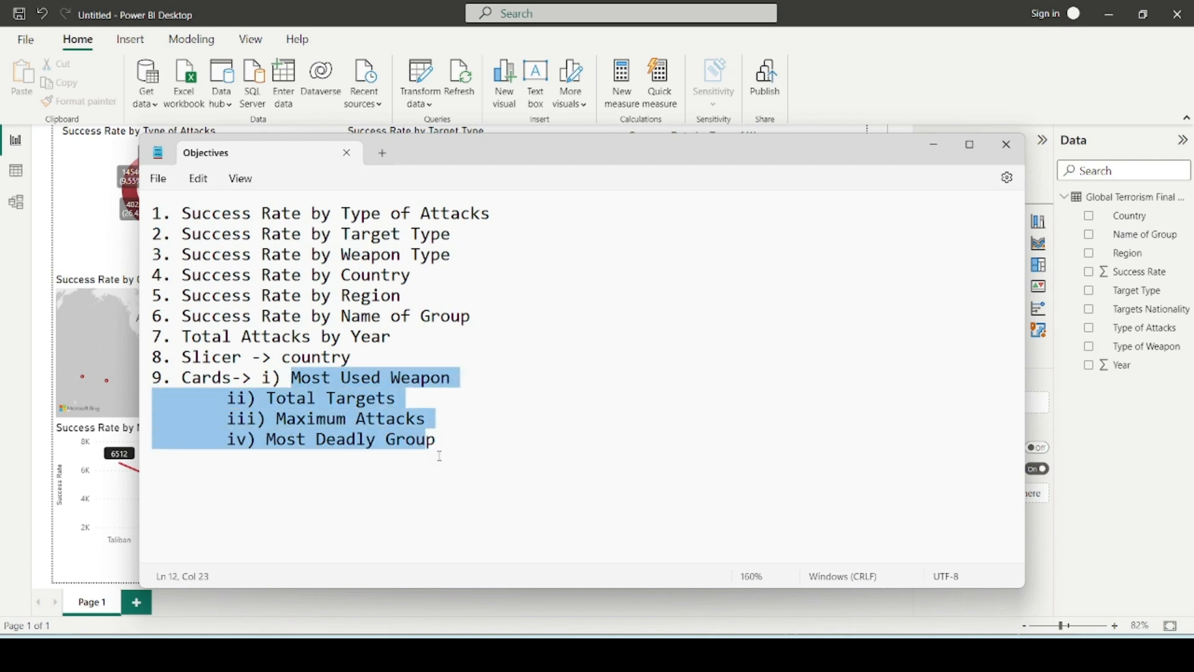
click(489, 433)
drag(291, 377, 455, 374)
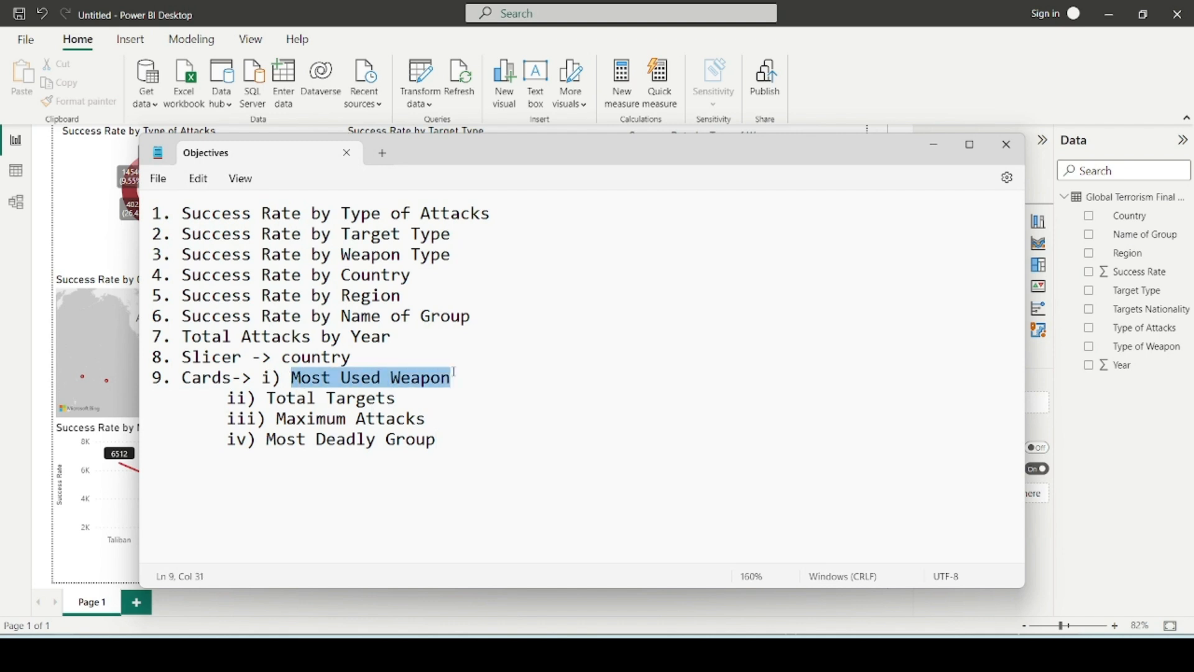
drag(398, 398, 281, 400)
mouse_move(427, 421)
mouse_down()
mouse_move(279, 423)
mouse_move(437, 441)
mouse_up()
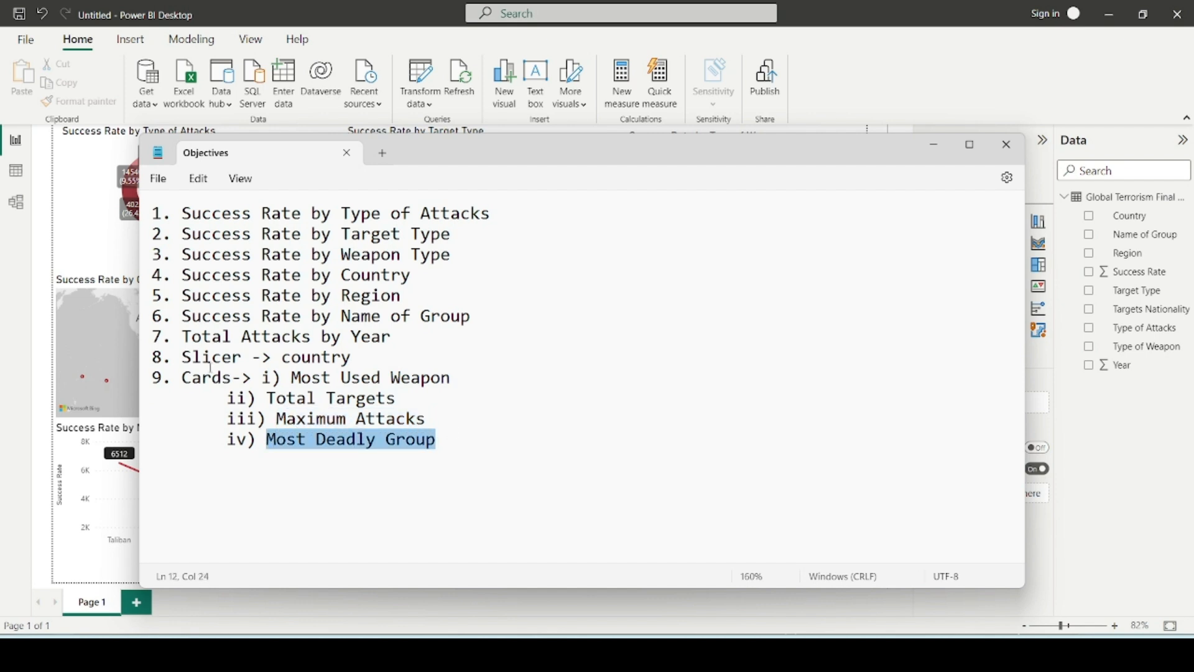
click(378, 591)
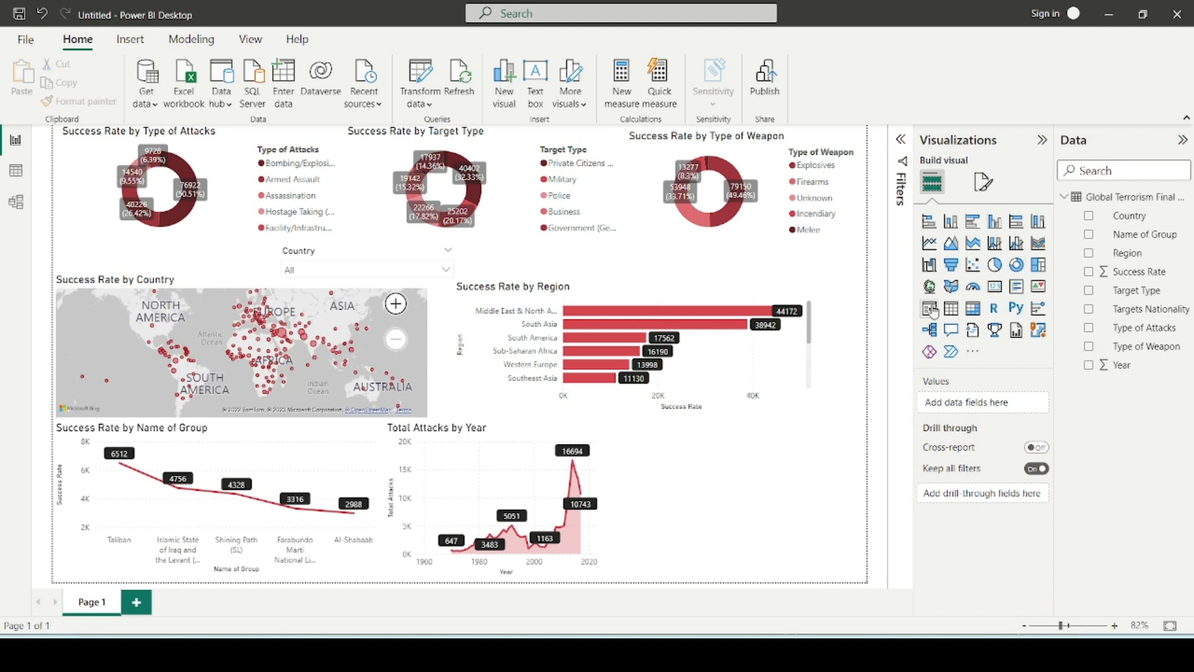
Add a card beside the Total Attacks by Year chart with Name of Group as its field, and expand the filter options.
click(998, 290)
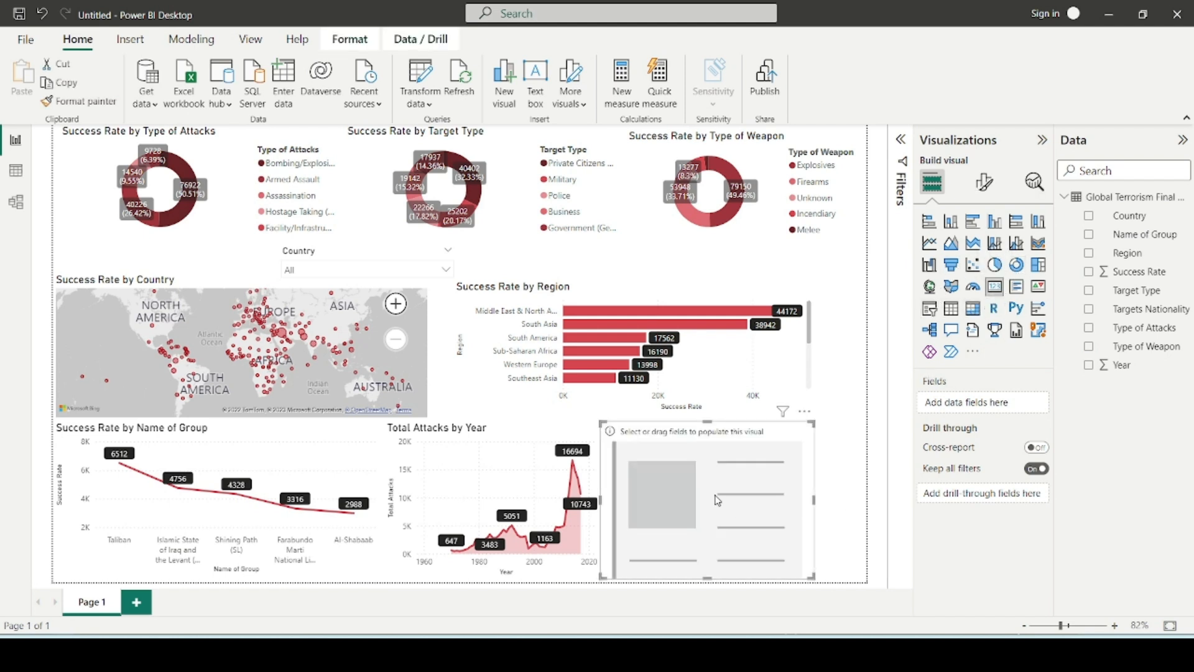
click(835, 490)
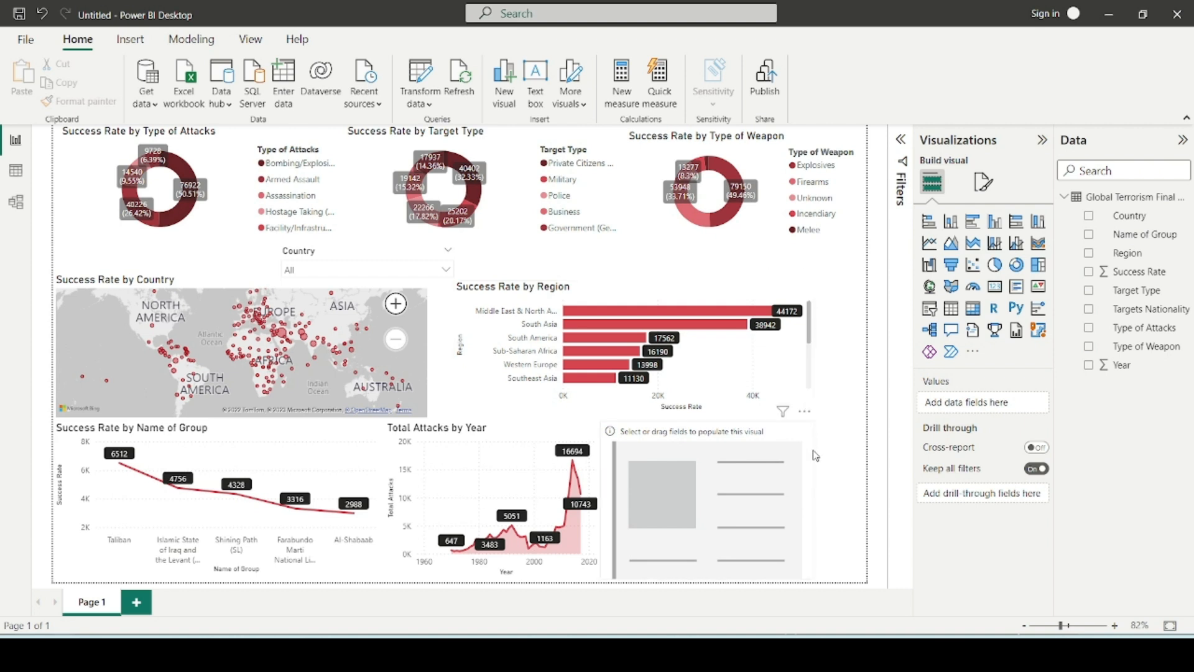
click(768, 463)
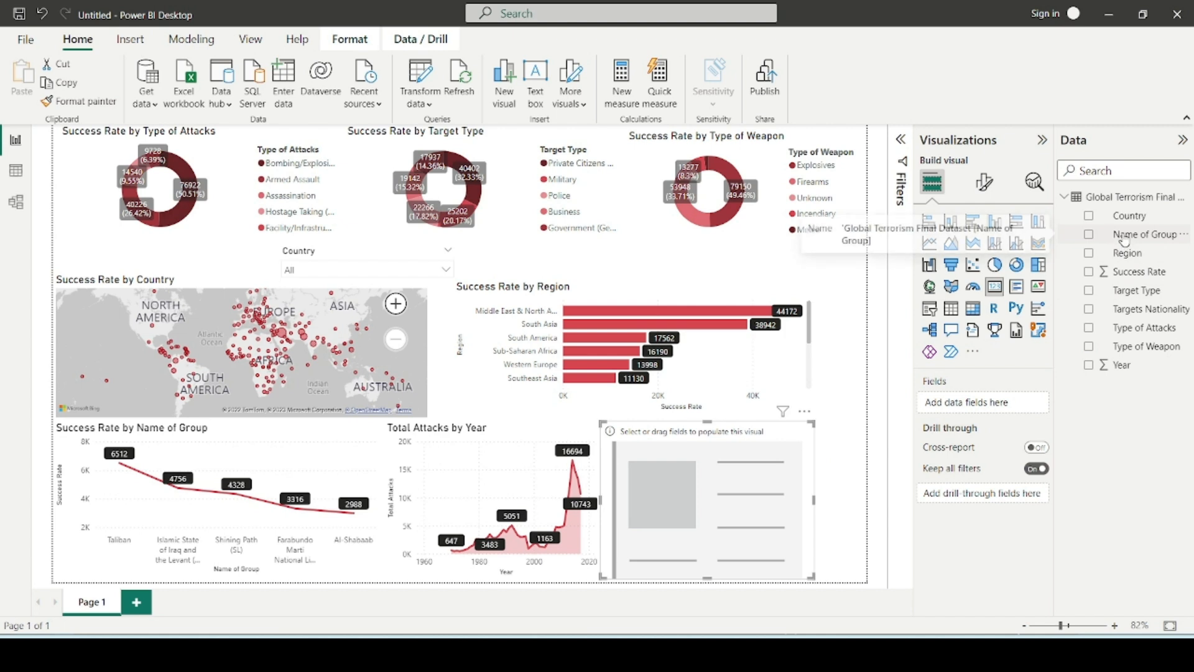
drag(1124, 239, 966, 397)
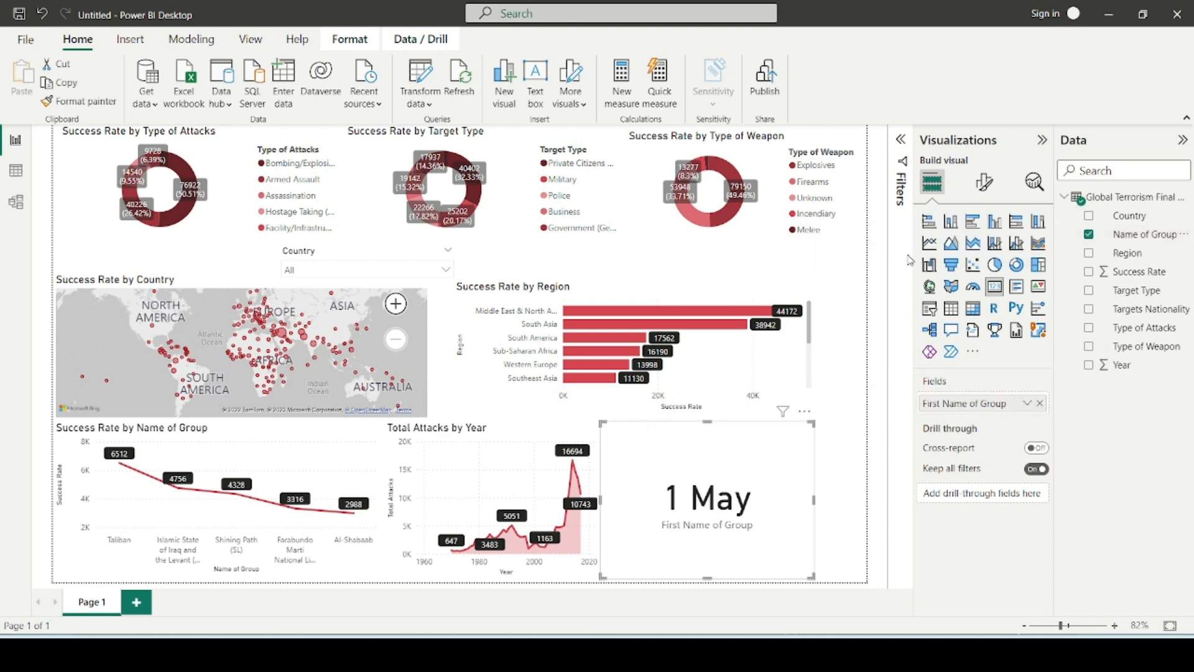
click(900, 142)
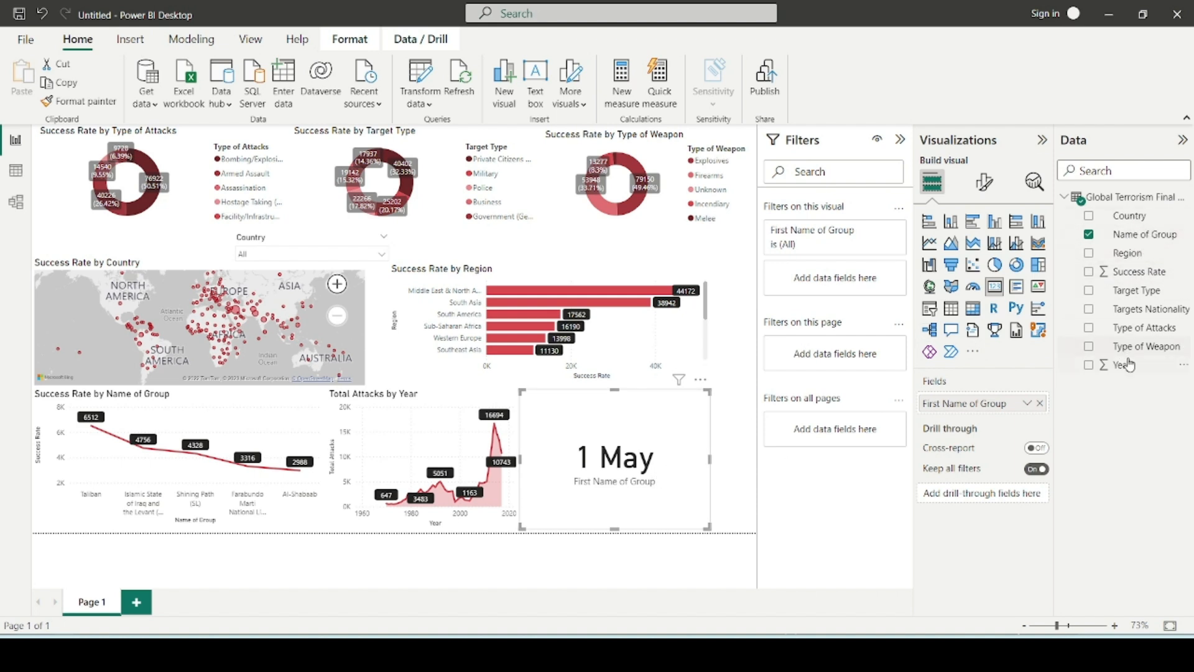
Filter the new card by Name of Group to the top 1 item, ranked by Count of Name of Group, and apply the filter.
drag(1135, 234, 844, 283)
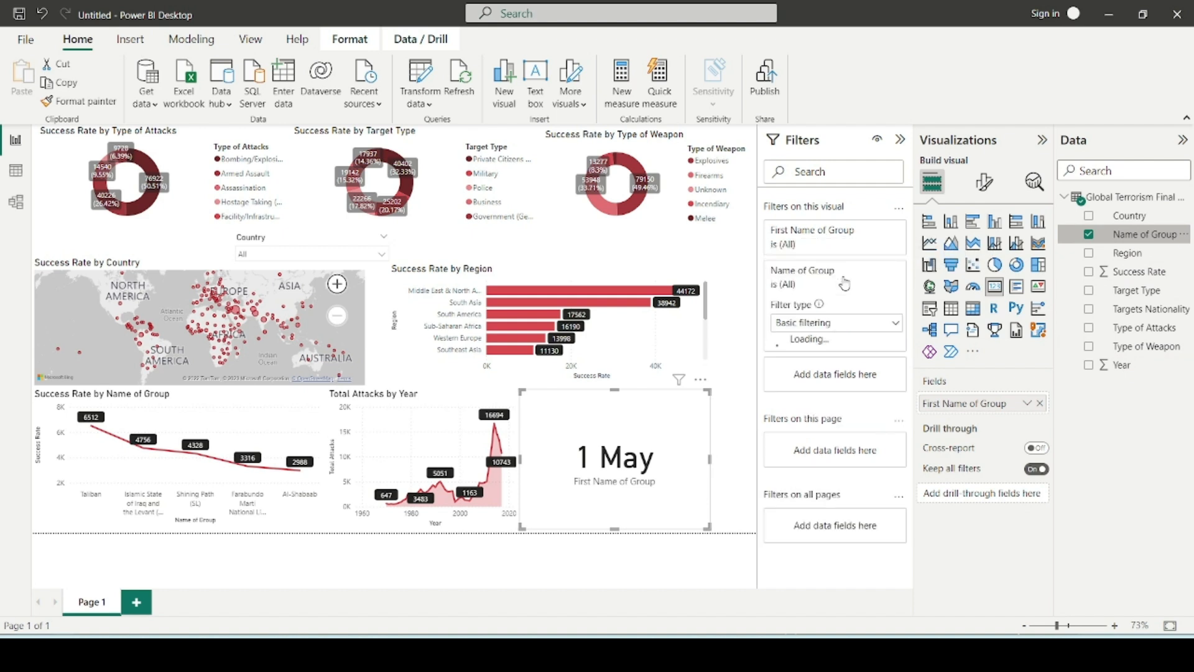
click(839, 323)
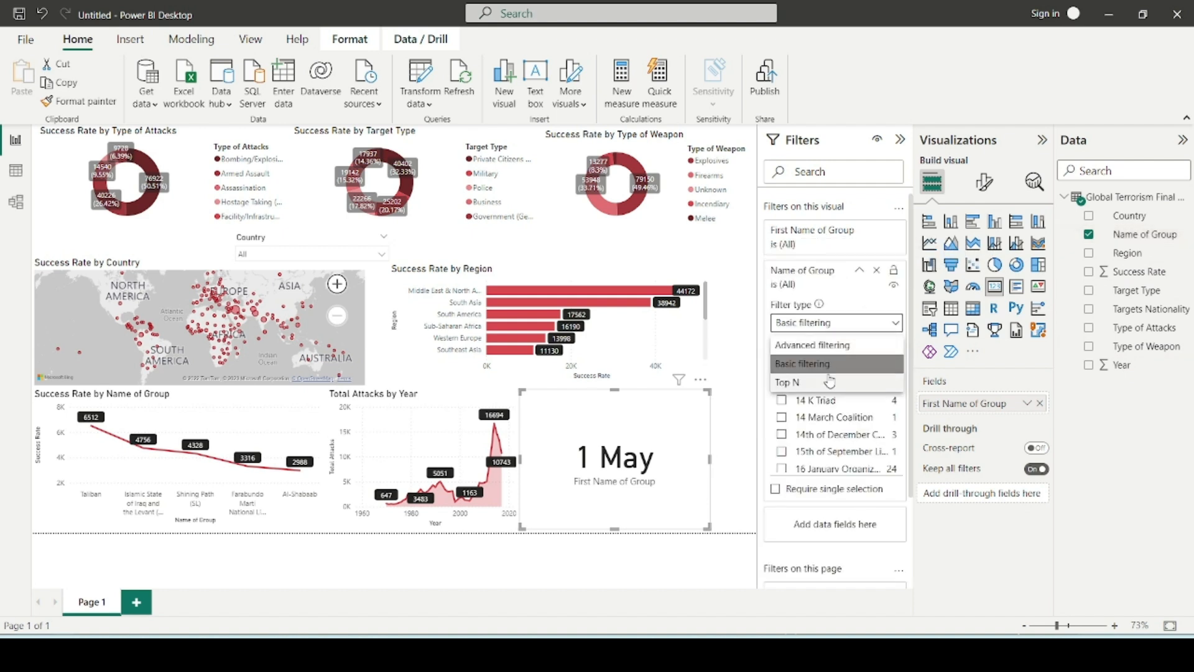
click(830, 380)
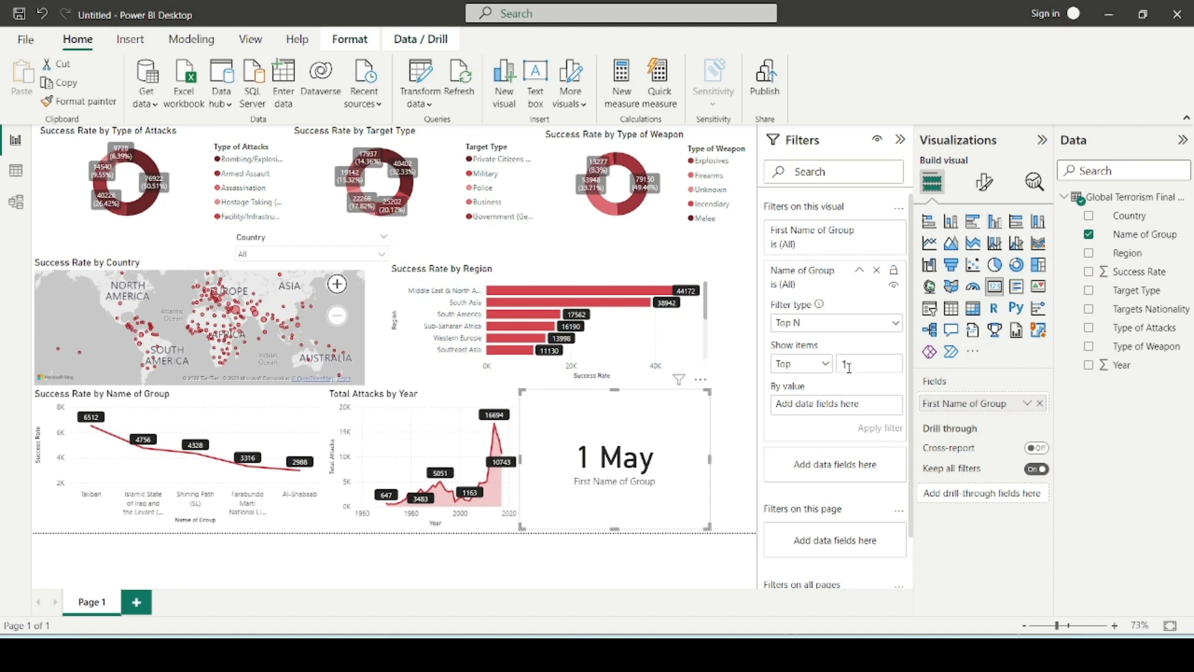
drag(1132, 236, 828, 418)
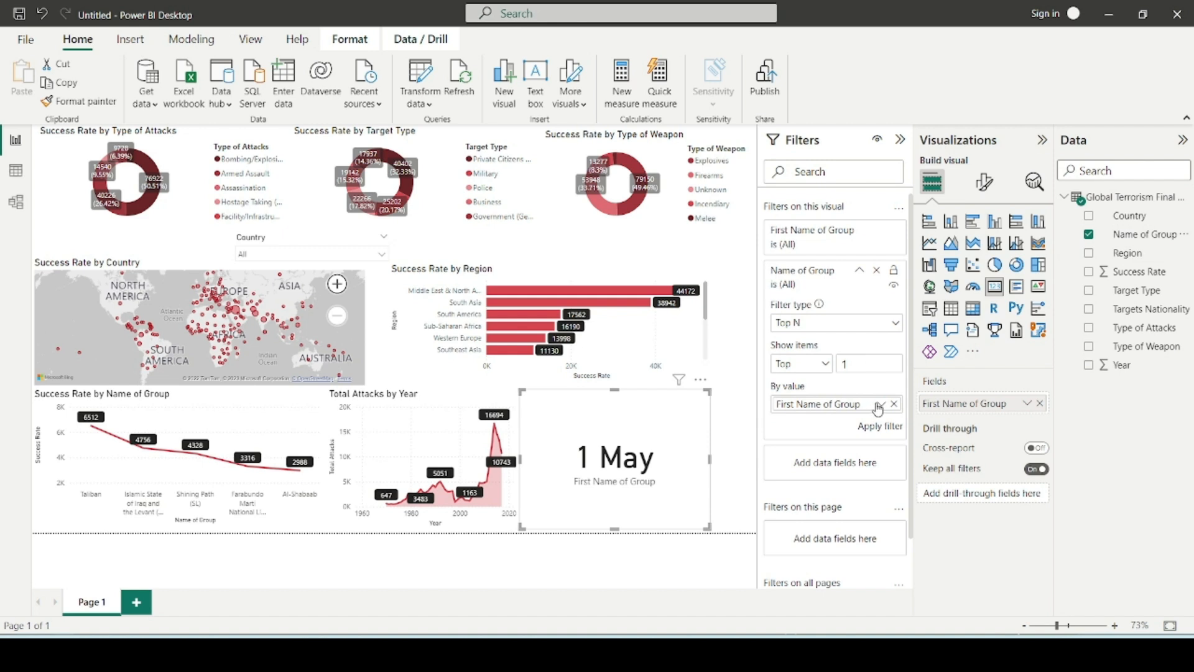
click(881, 404)
click(917, 485)
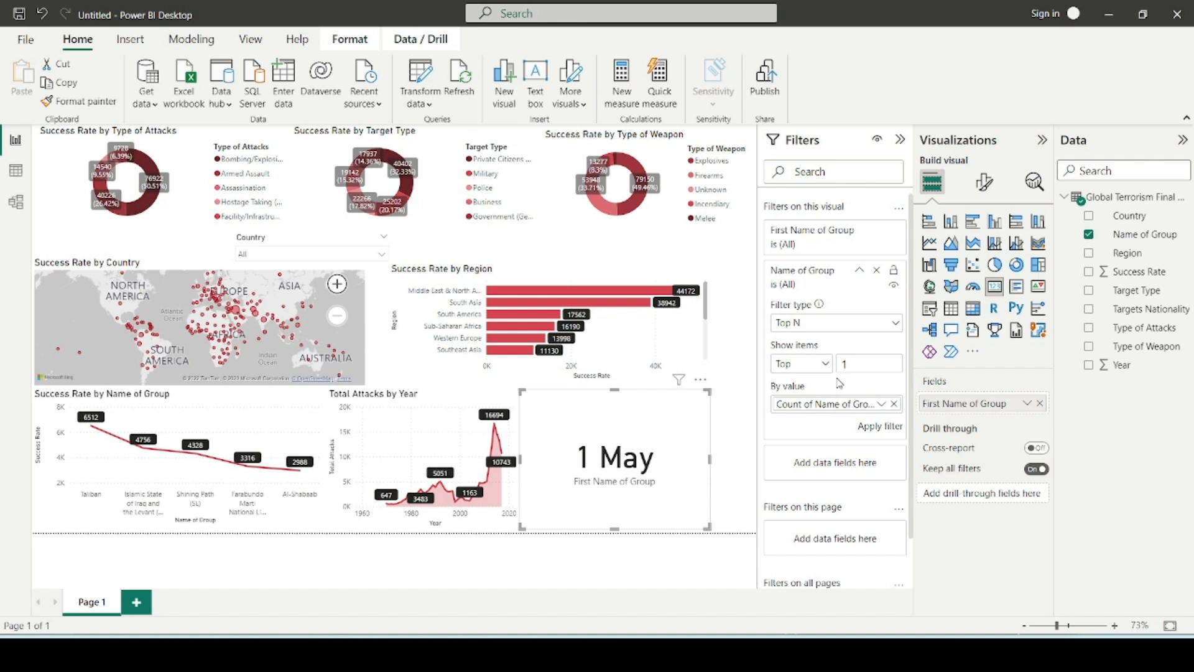
click(882, 427)
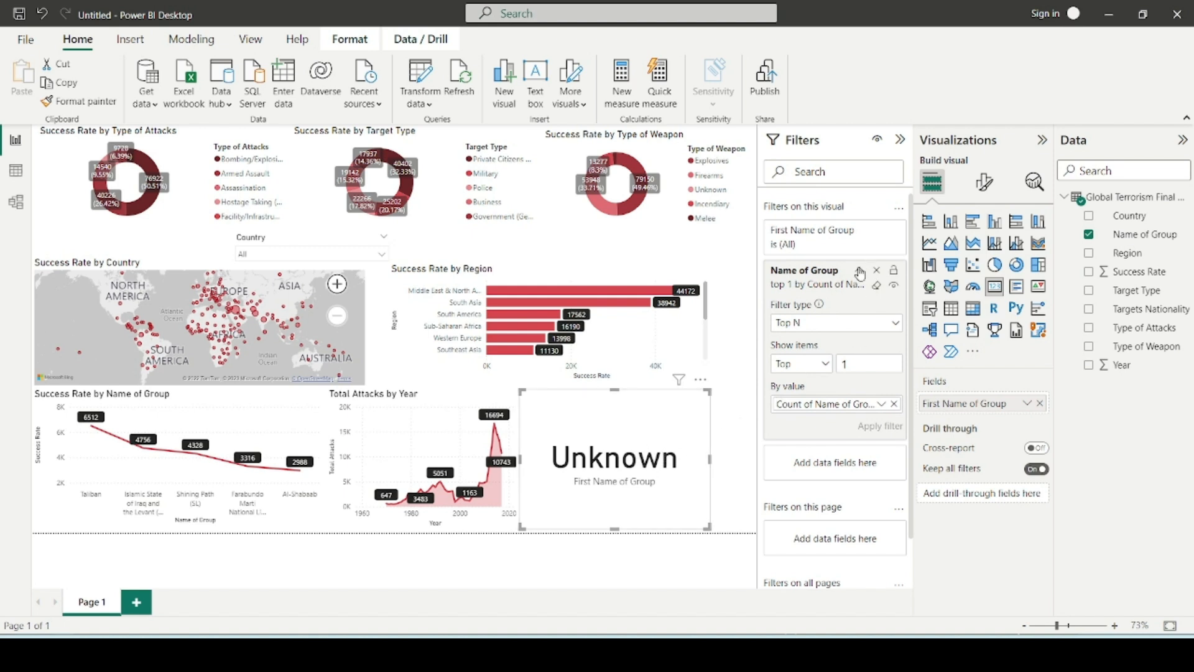
Add a second Name of Group filter to the card with basic filtering that excludes Unknown.
click(877, 232)
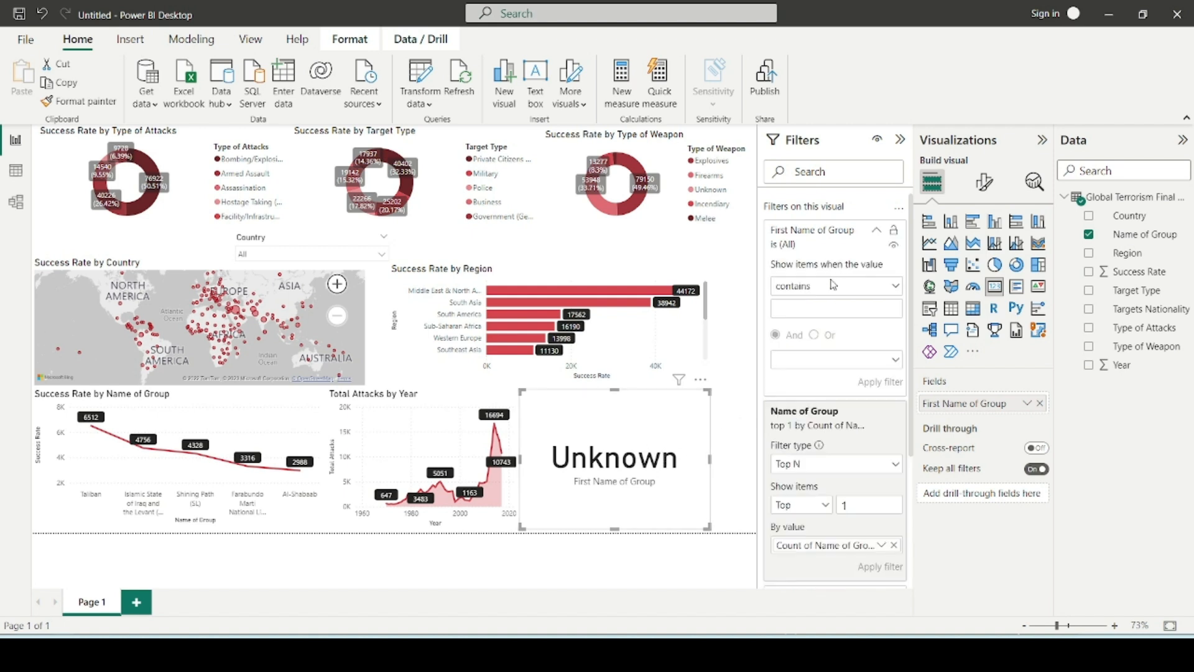
click(877, 233)
drag(1141, 235, 852, 474)
click(805, 375)
click(816, 353)
text(Unknow)
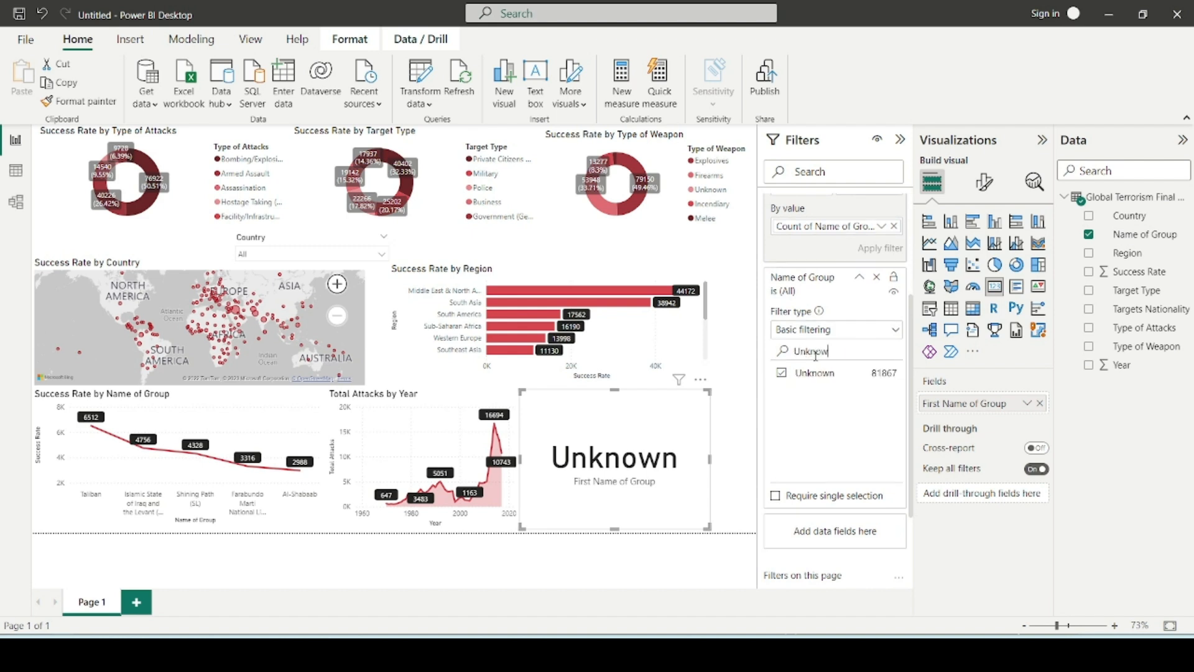
click(782, 373)
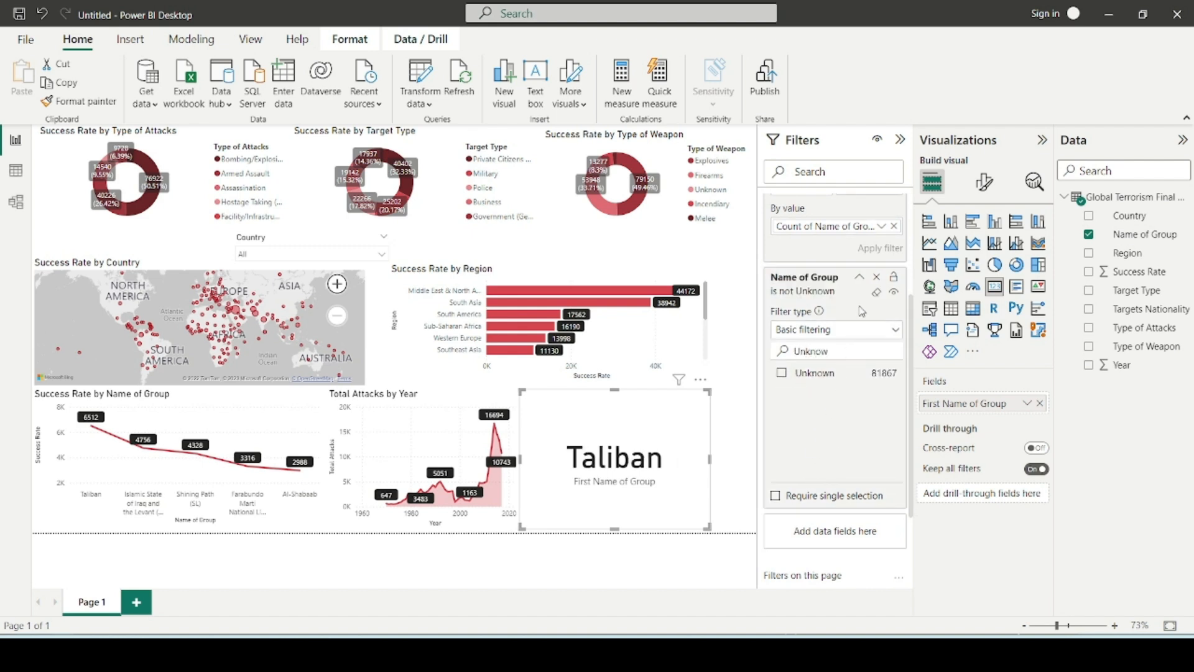
click(859, 277)
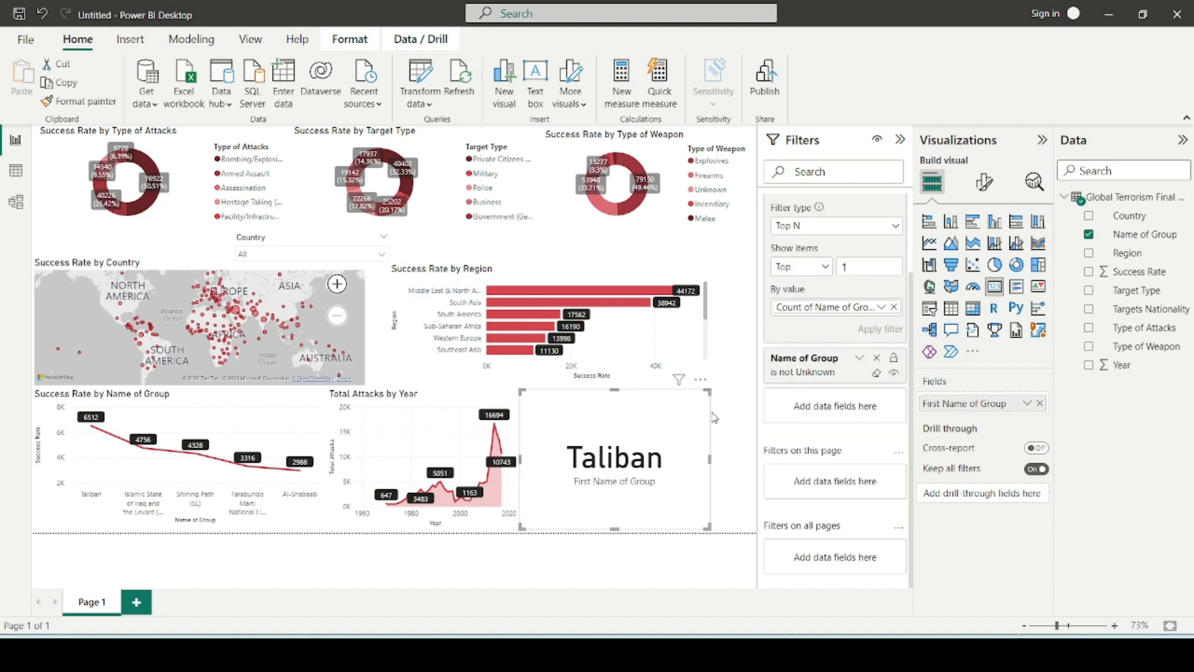
Shrink the group card and rename its field to Most deadly Group, checking the wording in the Notepad Objectives note.
drag(709, 393, 598, 397)
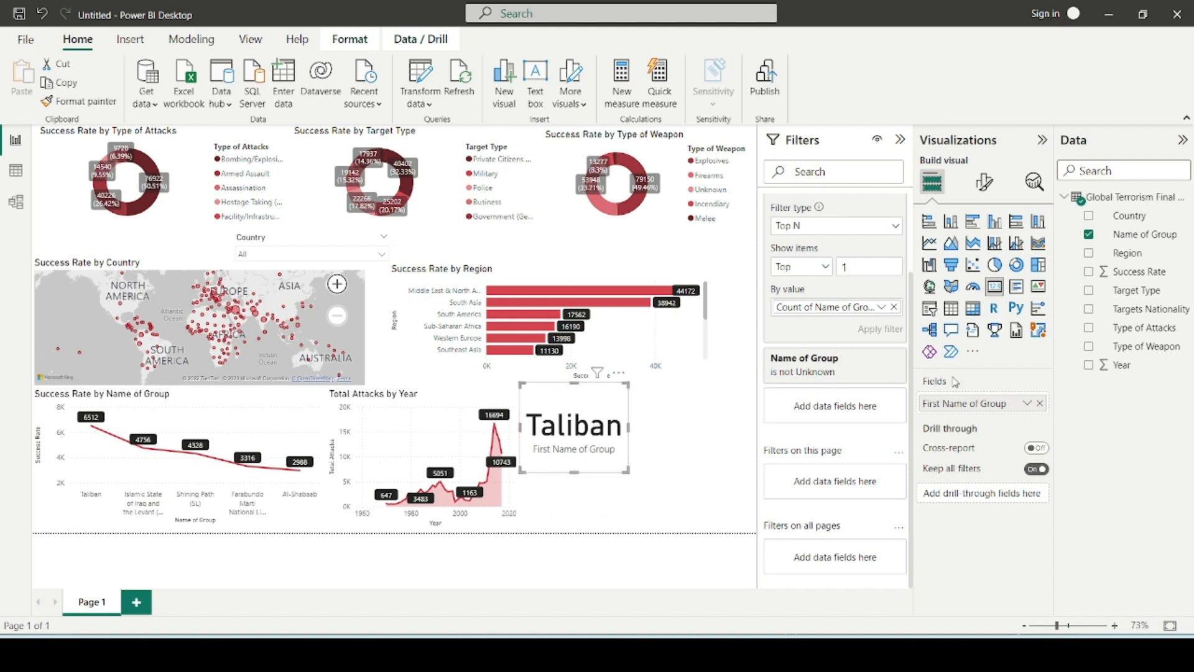
double_click(973, 408)
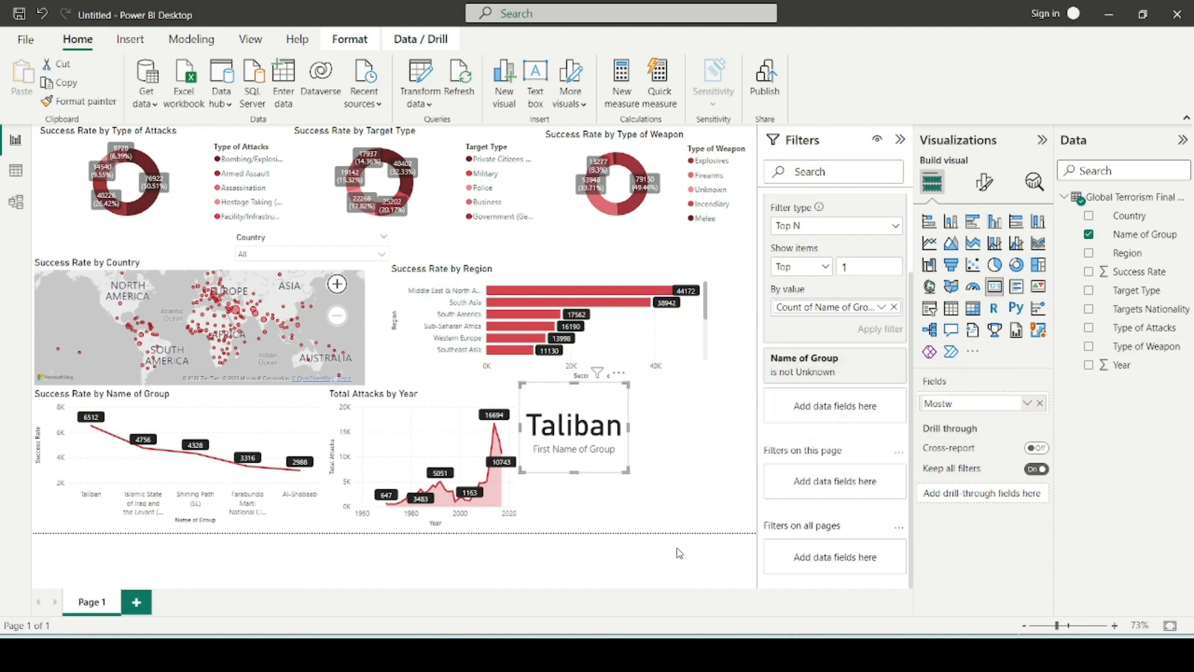
click(549, 638)
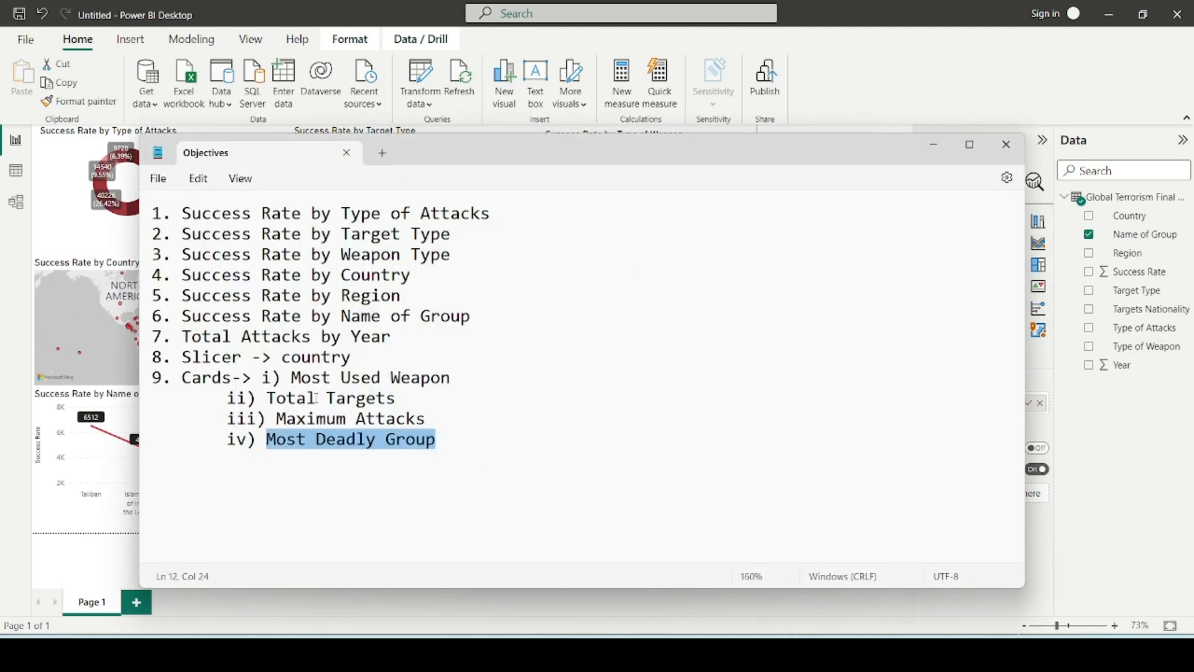
click(323, 377)
click(319, 441)
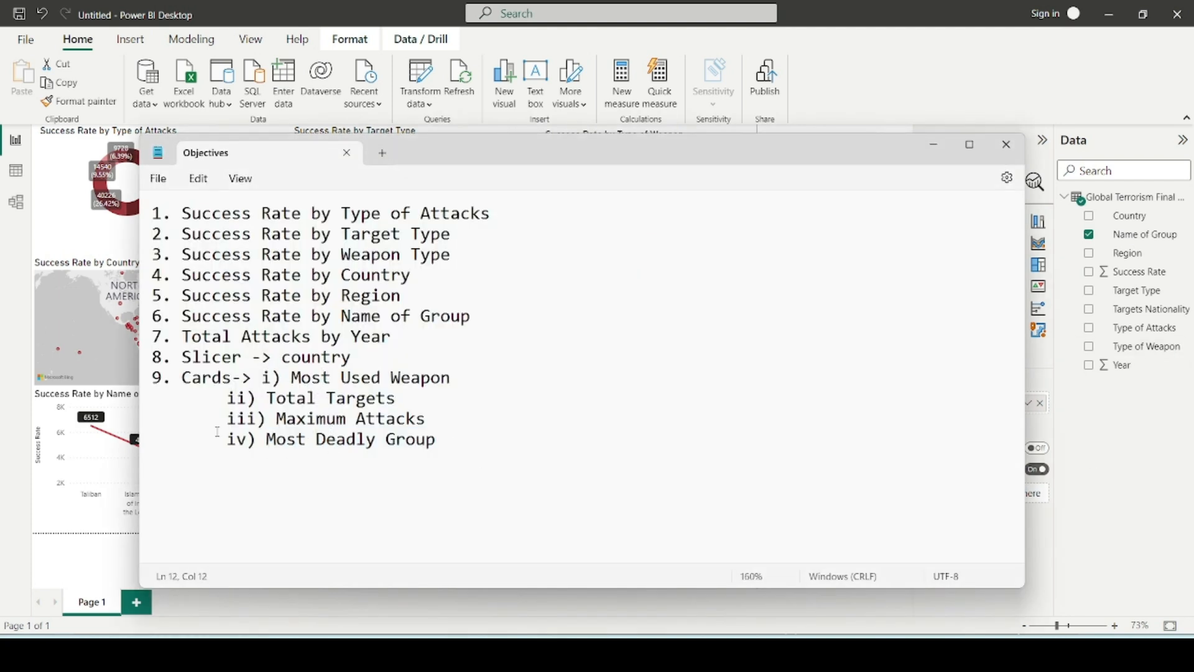
click(666, 610)
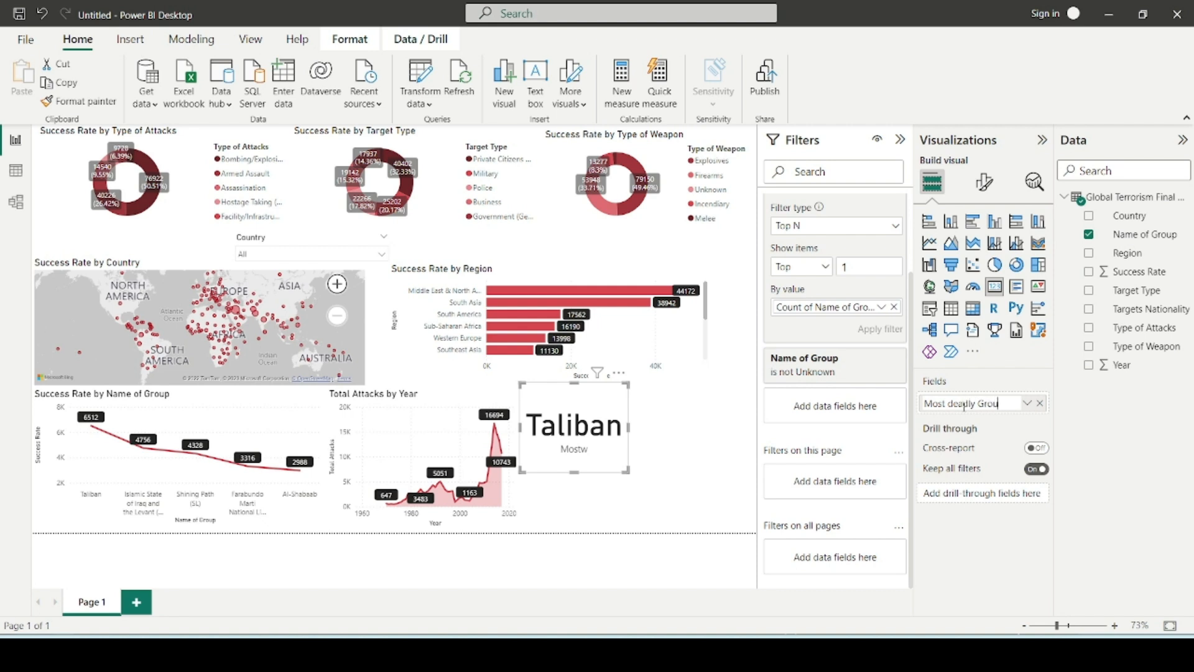
key(Return)
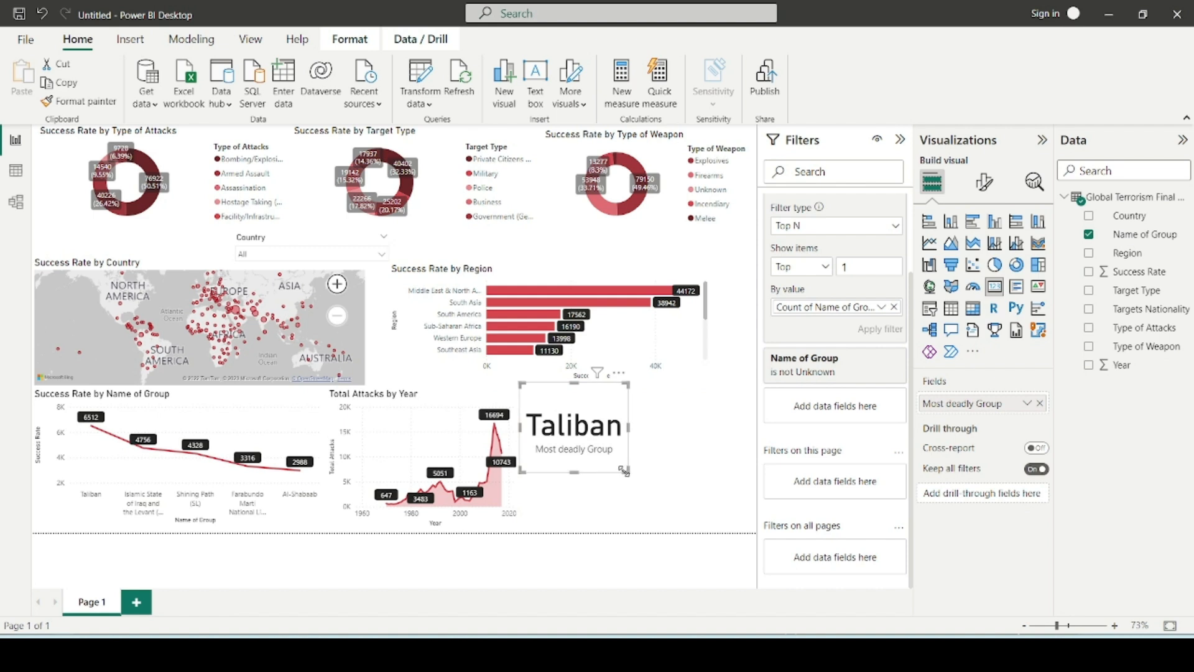
drag(627, 471, 626, 449)
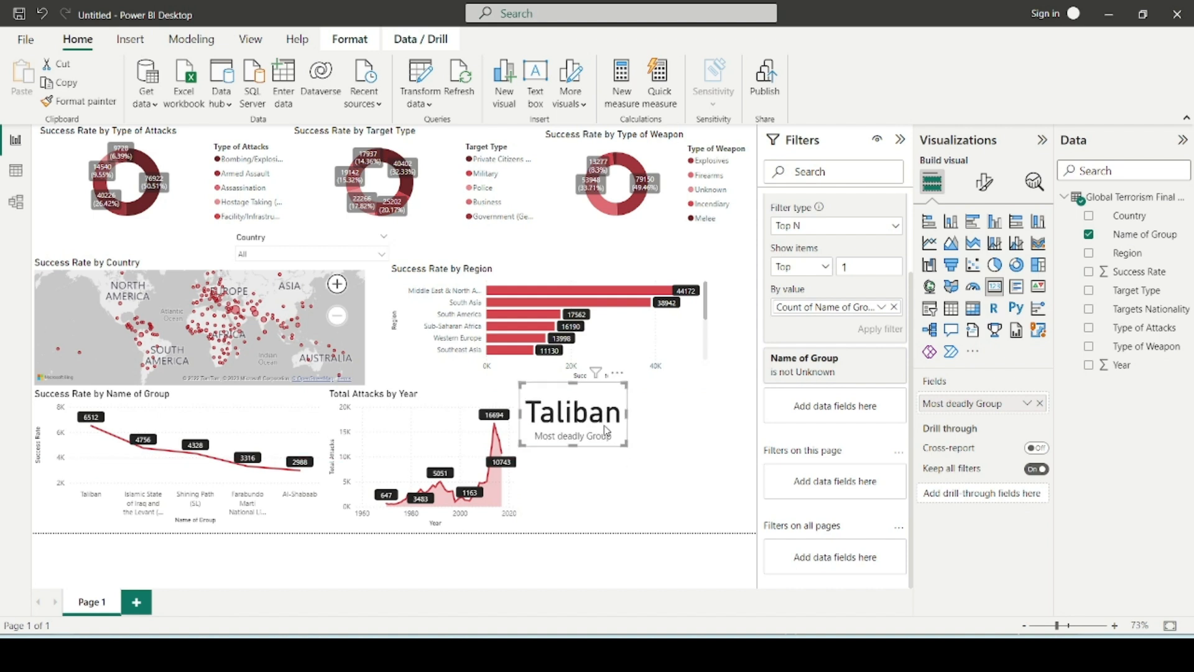
Add a card below the Most deadly Group card, check the Notepad Objectives note, and use Target Type as its field and visual filter.
click(661, 436)
click(995, 288)
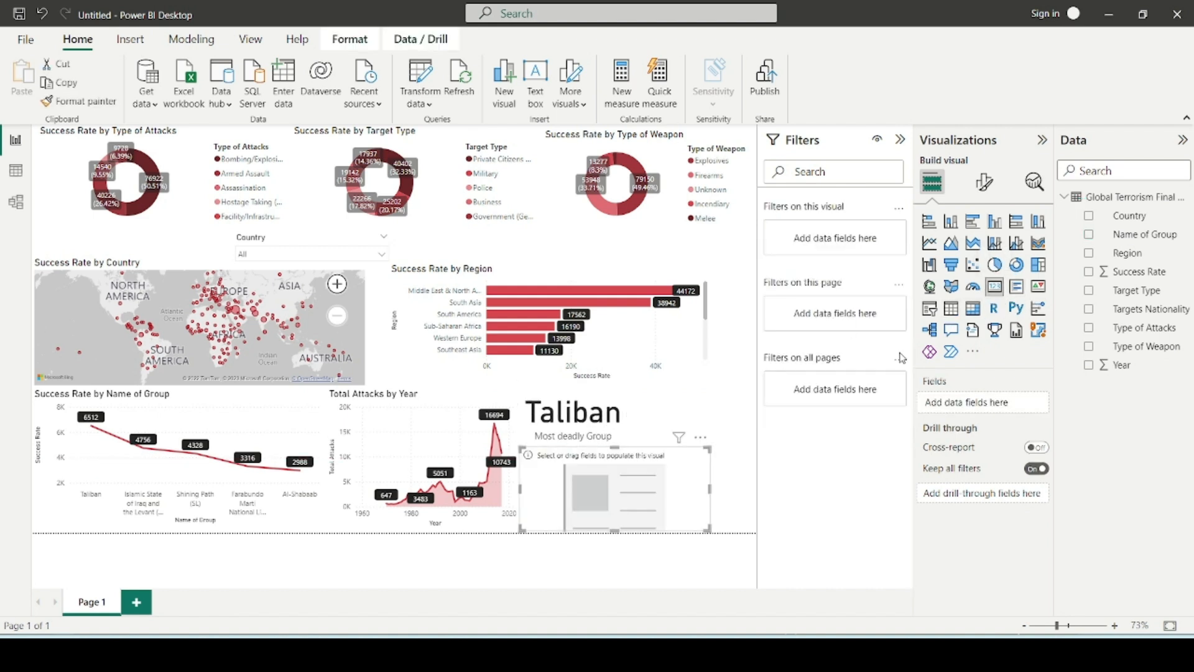
key(alt+Tab)
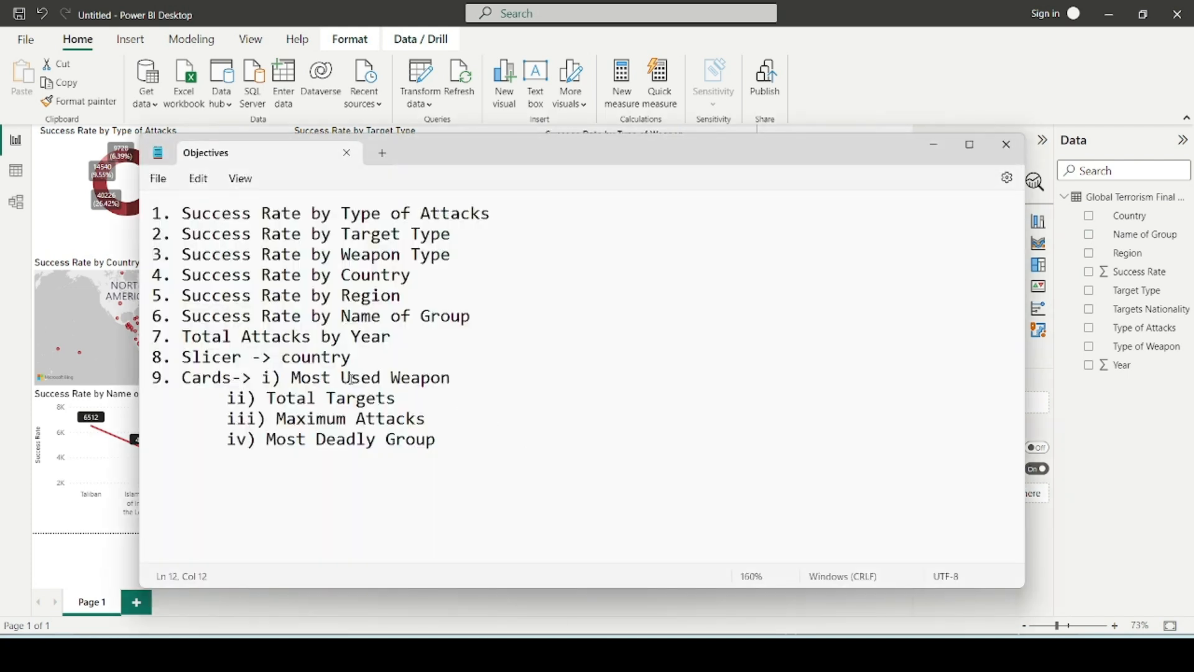
click(935, 148)
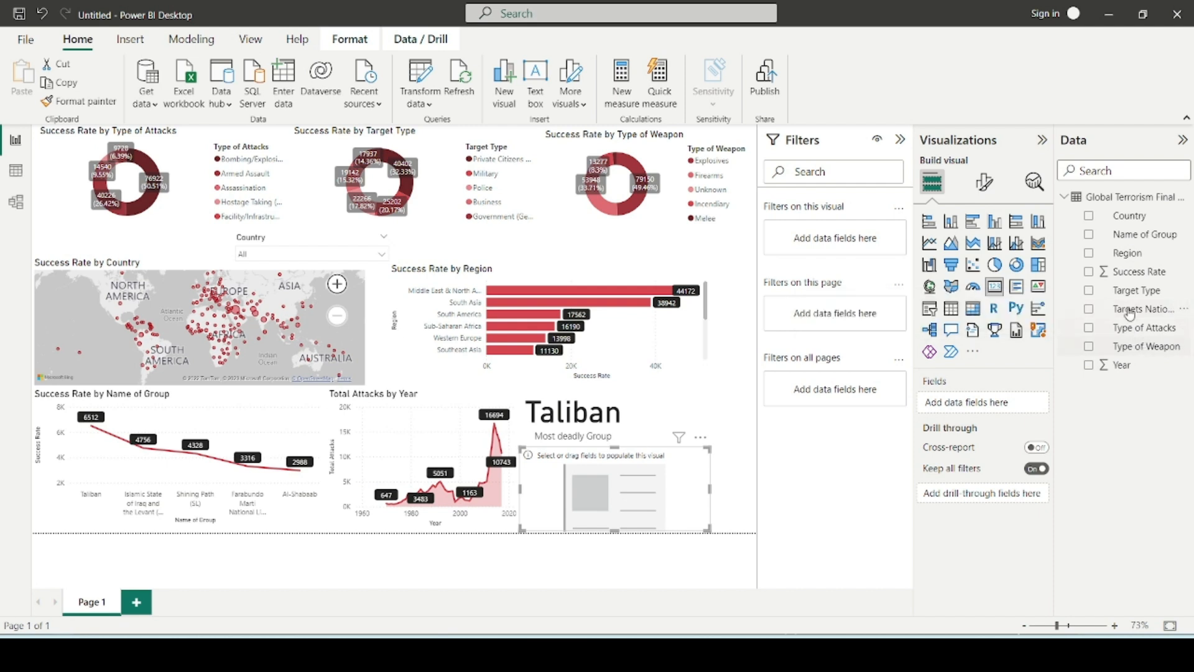
drag(1138, 289, 833, 277)
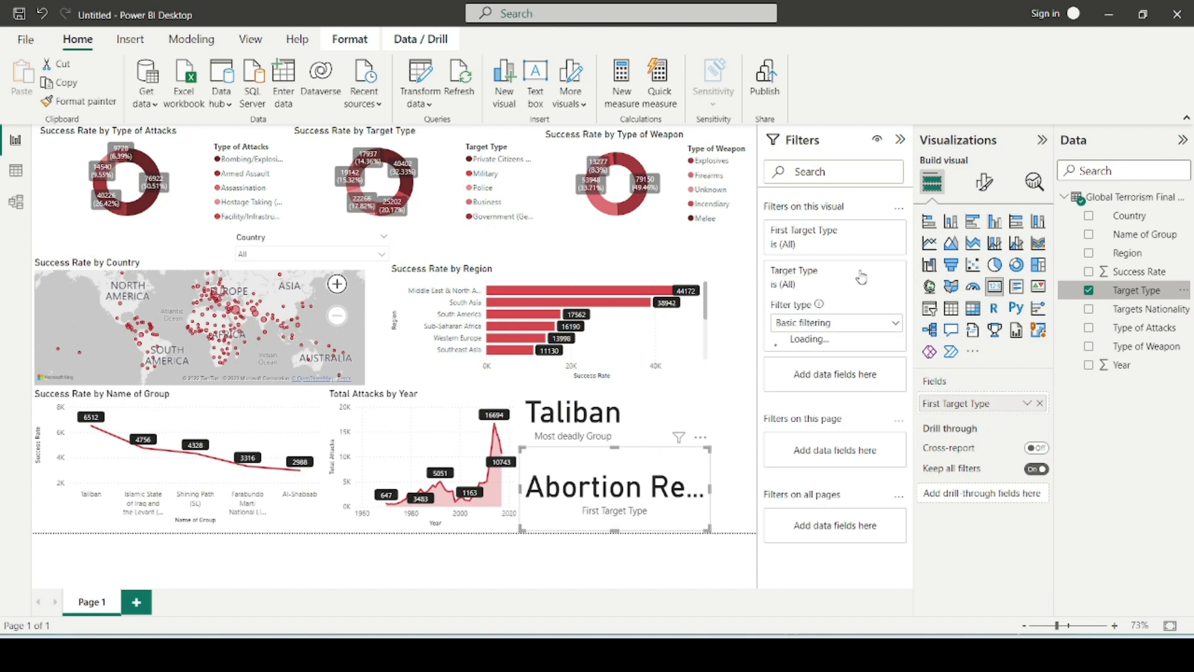
Collapse the card's Target Type filter and summarize its Target Type field by Count.
click(832, 324)
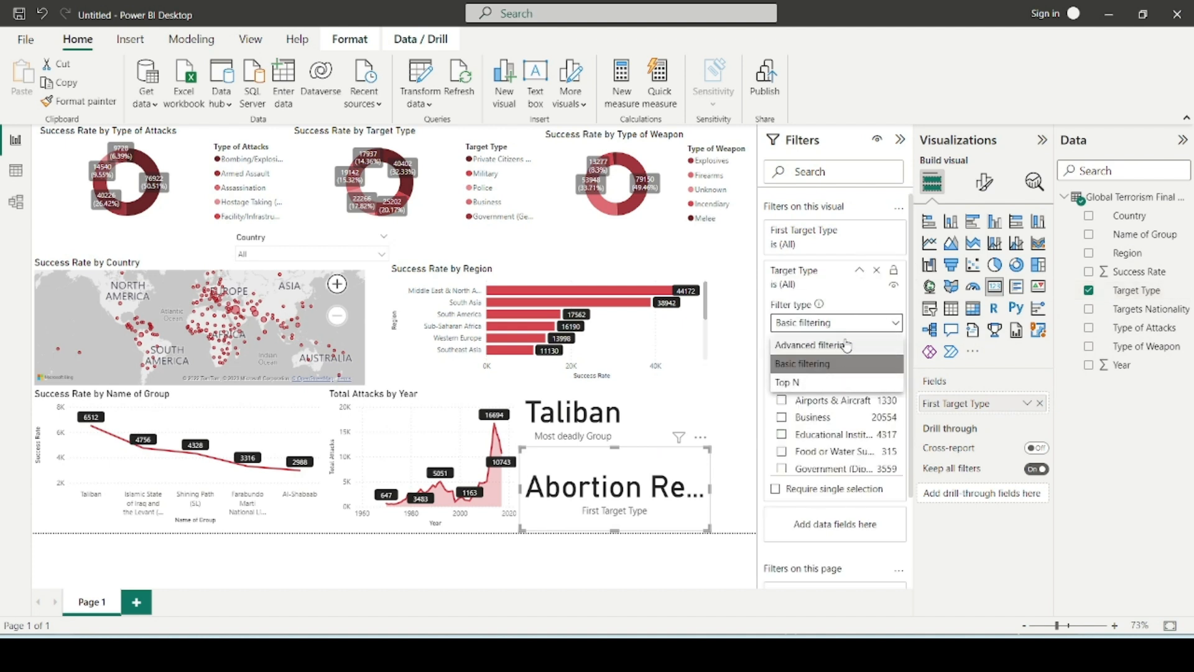
click(863, 322)
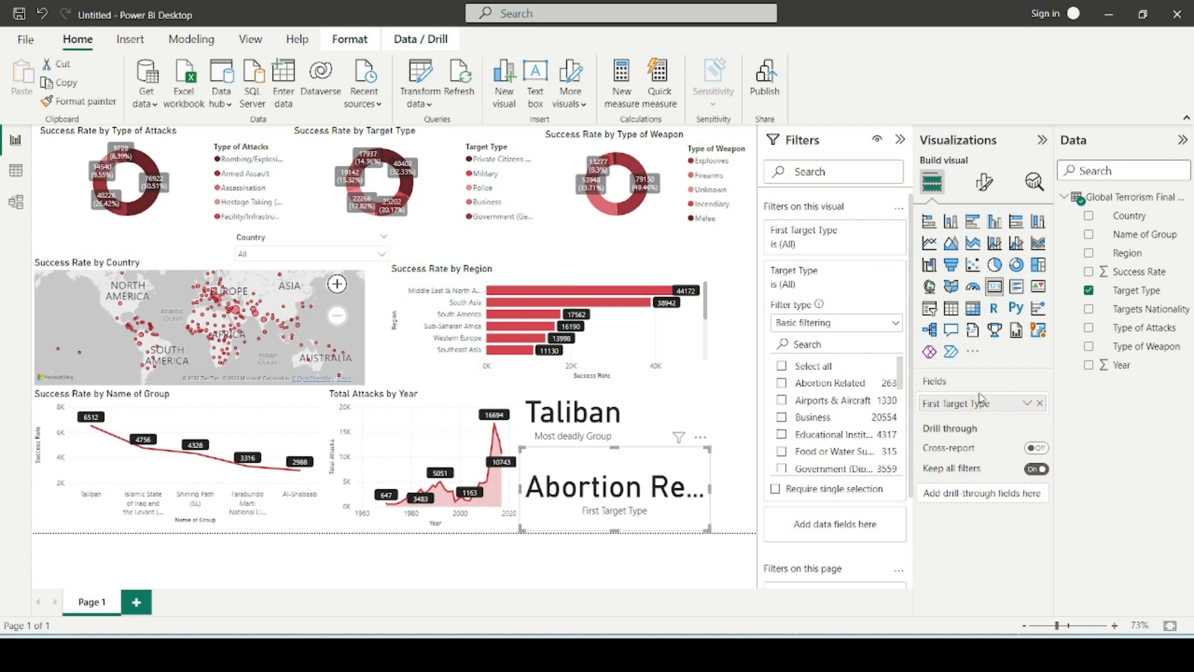
click(859, 270)
click(1026, 403)
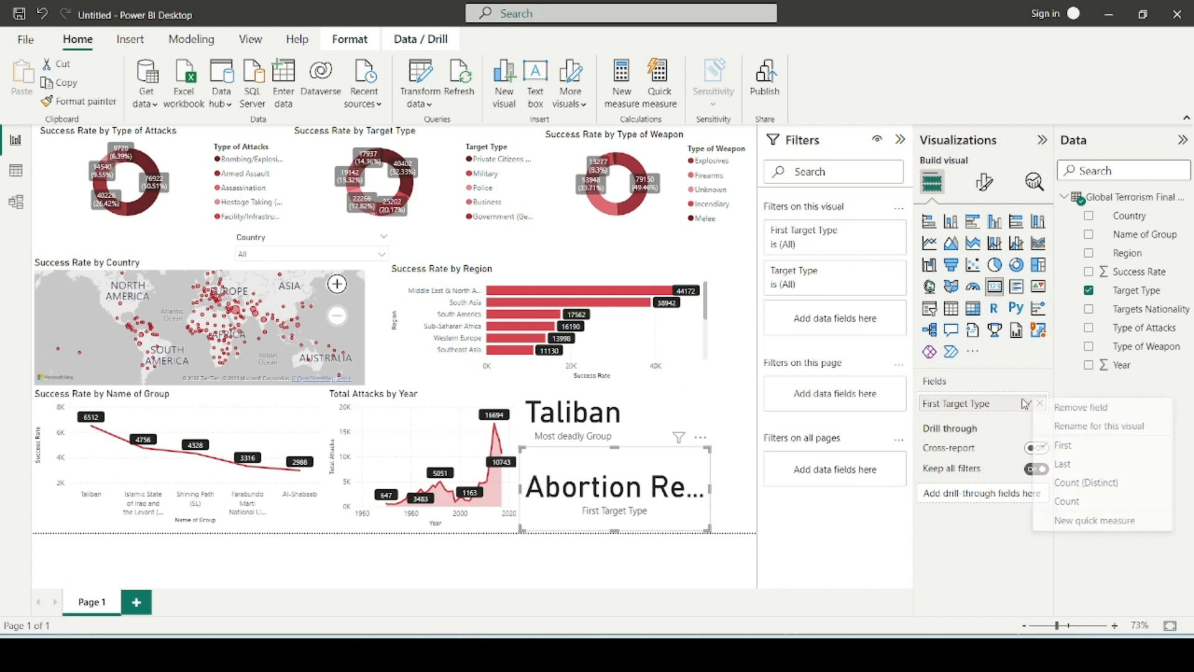
click(1089, 496)
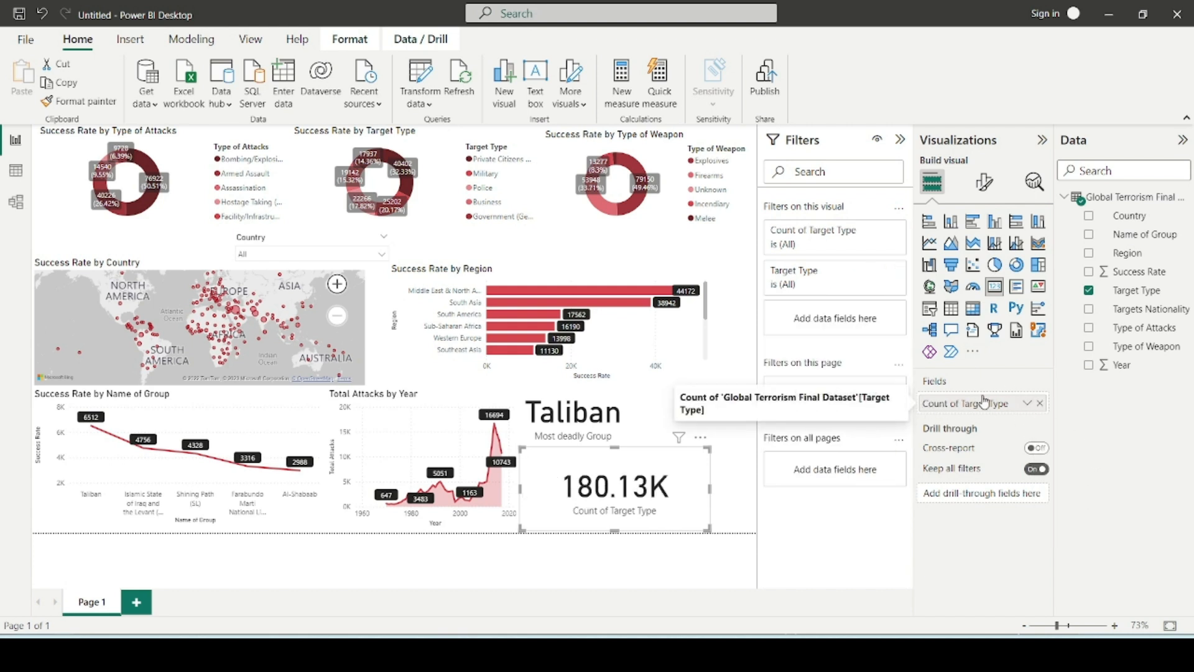
Add another Target Type filter to the card with basic filtering that excludes Unknown, and collapse it.
drag(1136, 290, 836, 320)
click(782, 405)
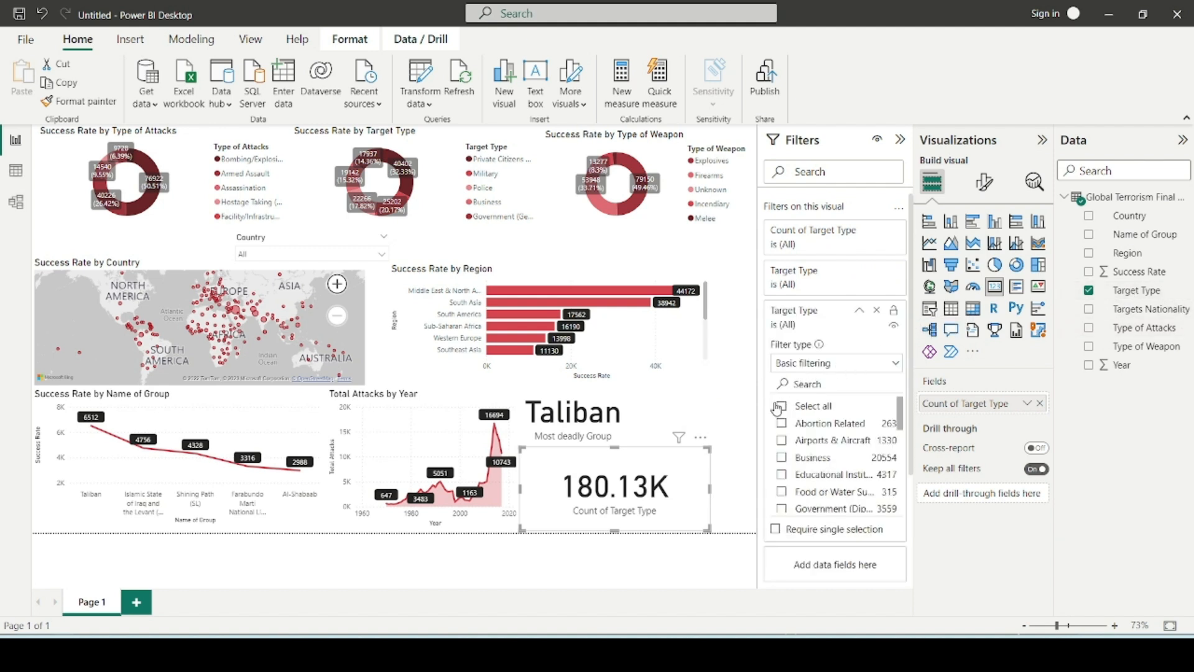
text(unkn)
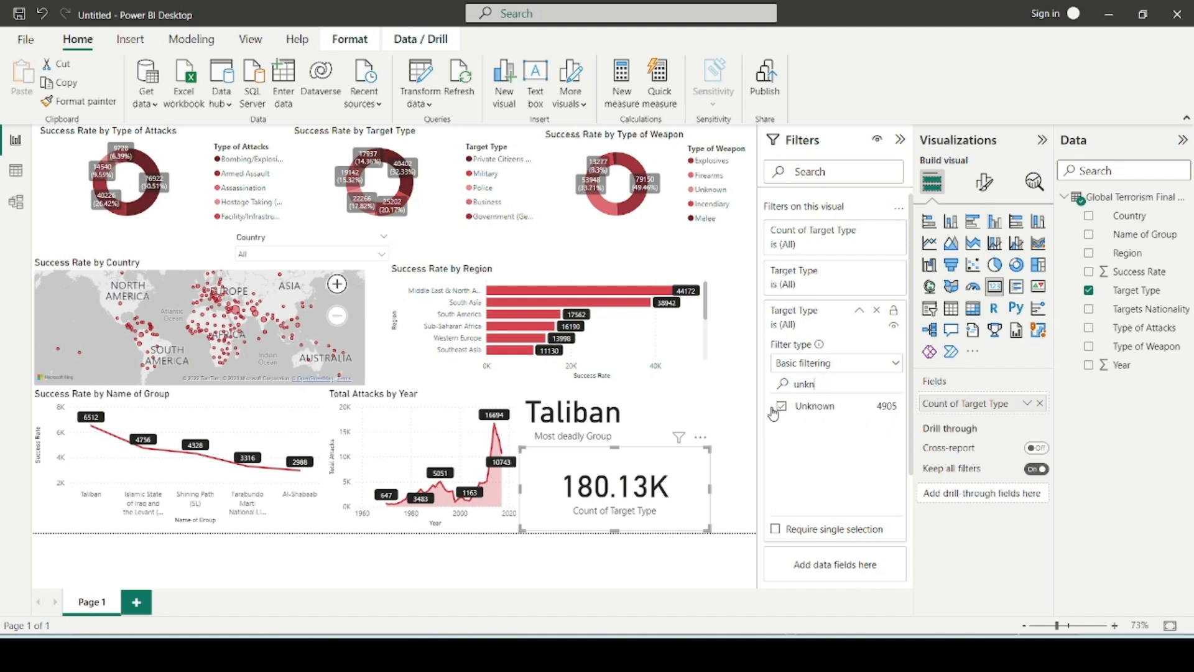
click(780, 408)
click(859, 309)
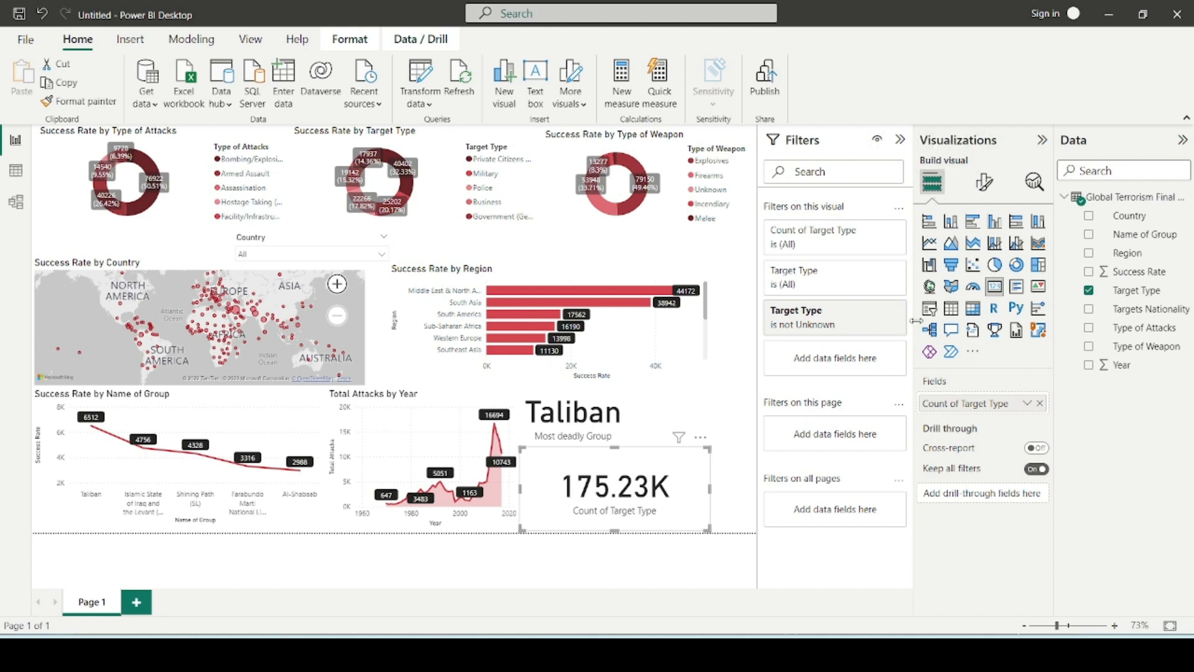
Rename the target count card's field to Total Targets and shrink the card below the Most deadly Group card.
double_click(977, 403)
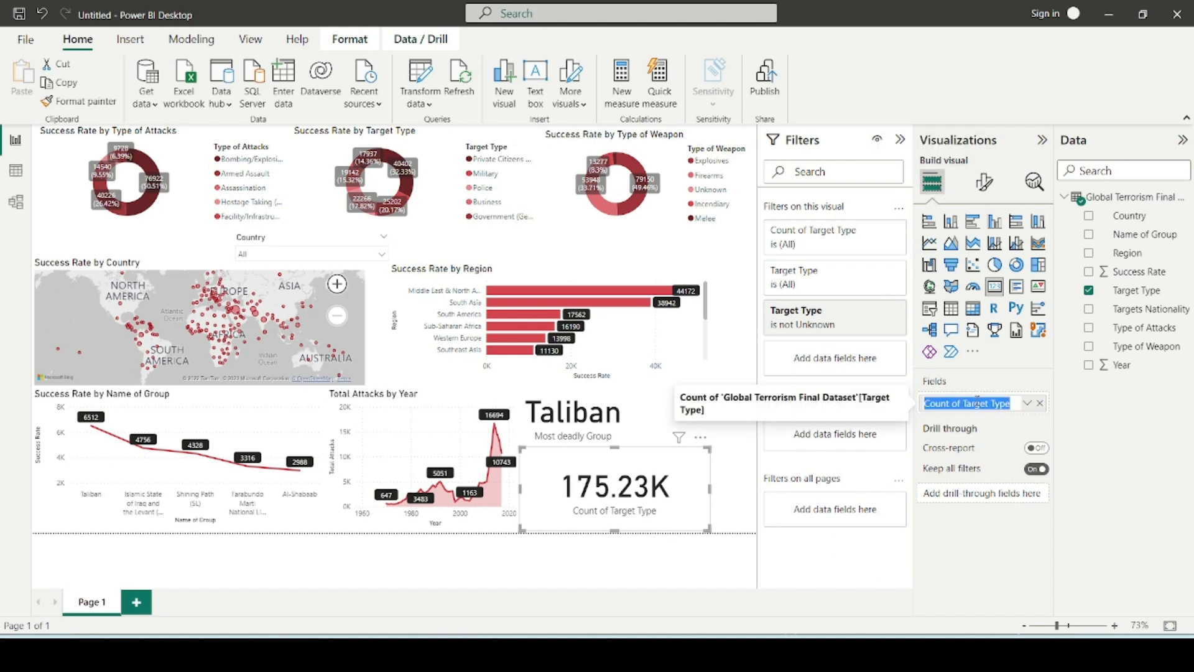
text(Total Targets)
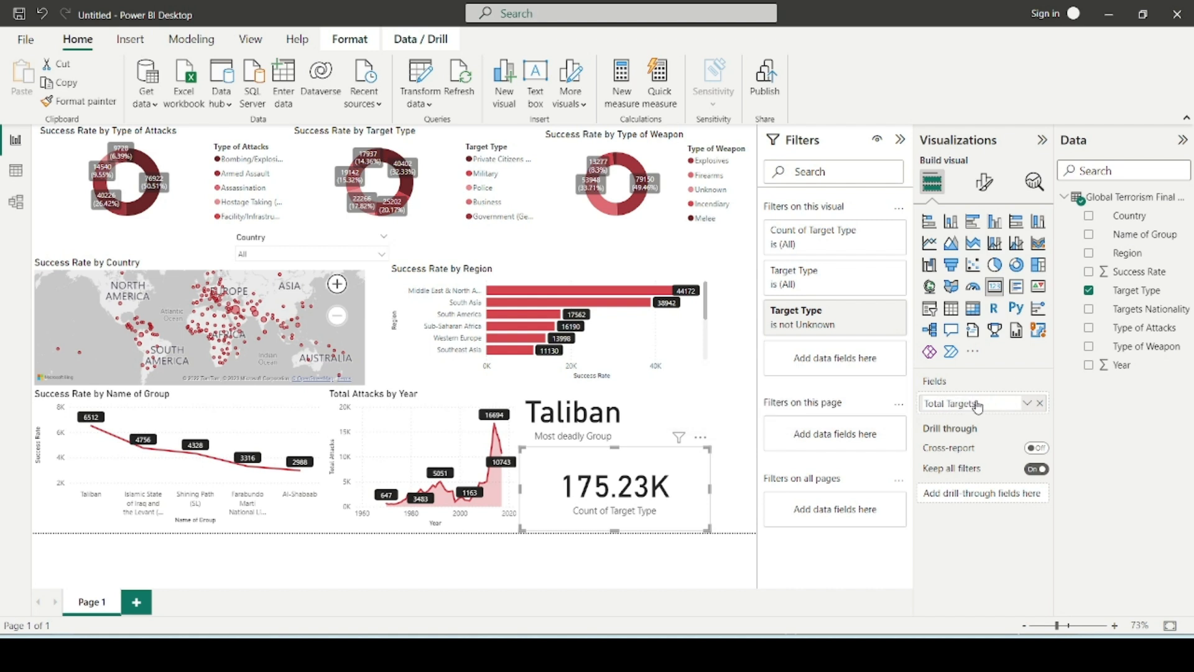
key(Return)
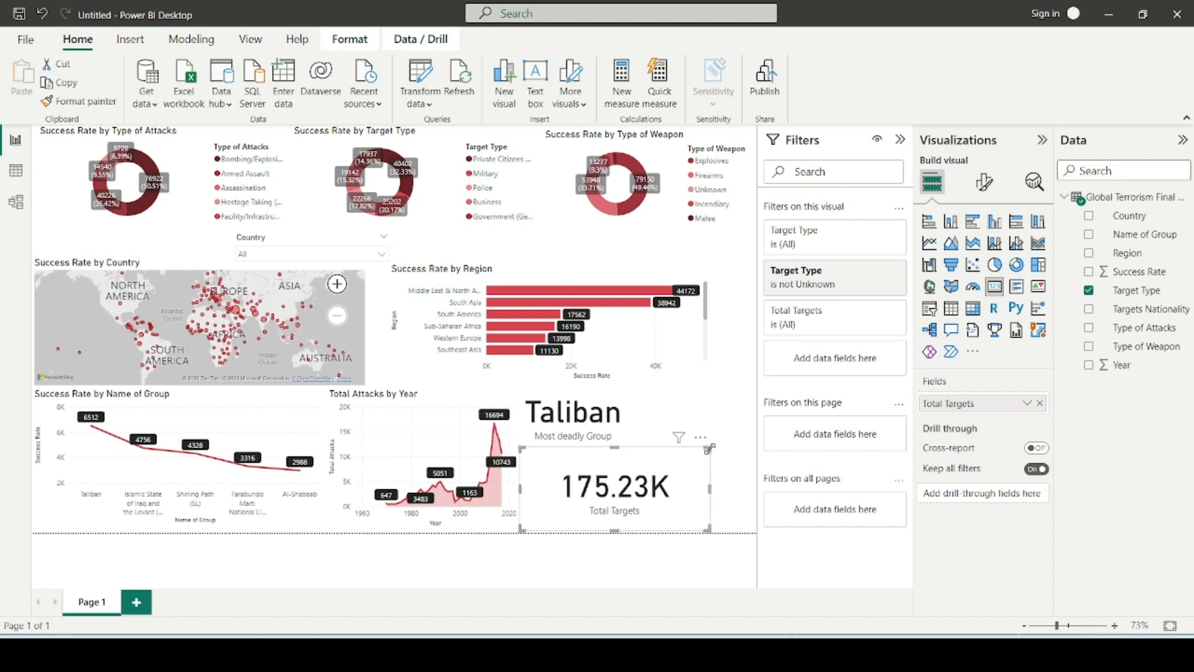
drag(708, 448, 612, 494)
click(658, 472)
click(709, 484)
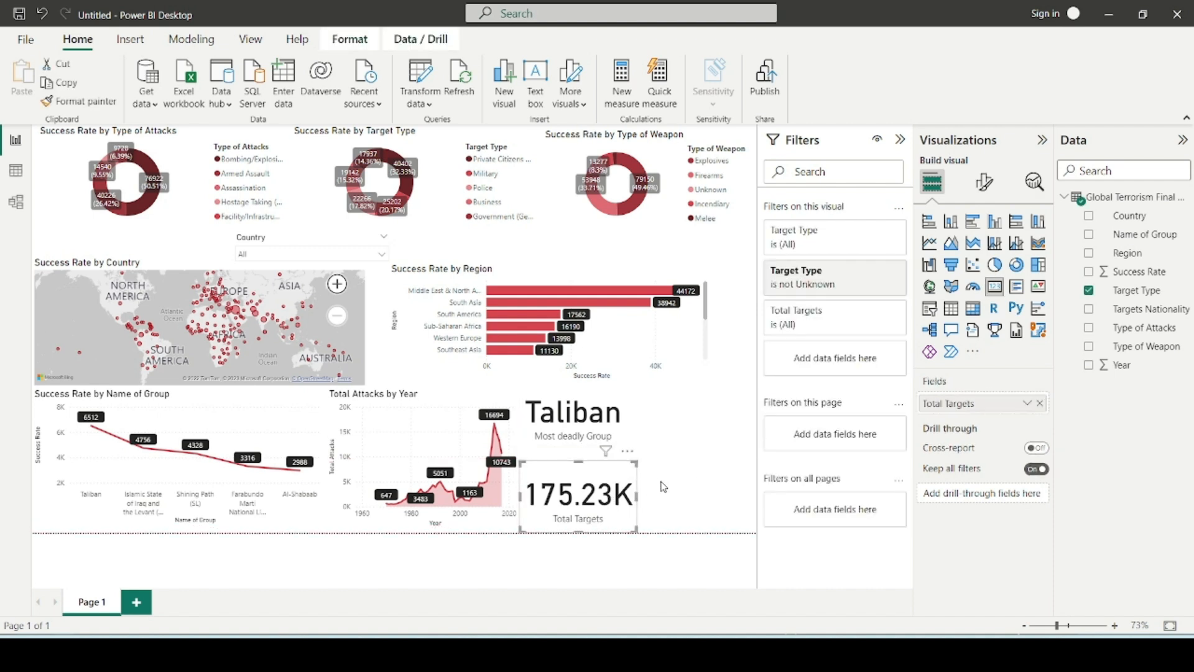
Add a card beside the Total Targets card, highlight Maximum Attacks in the Notepad Objectives note, and use Year as the card's field.
click(658, 487)
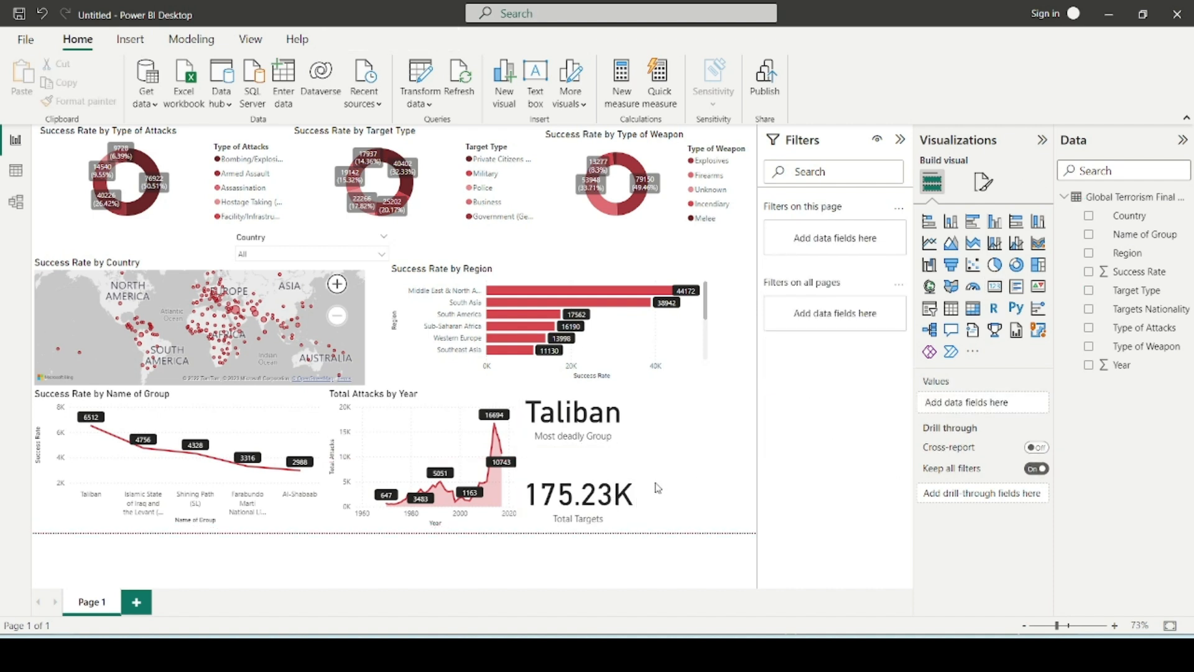
click(994, 286)
drag(684, 478, 706, 445)
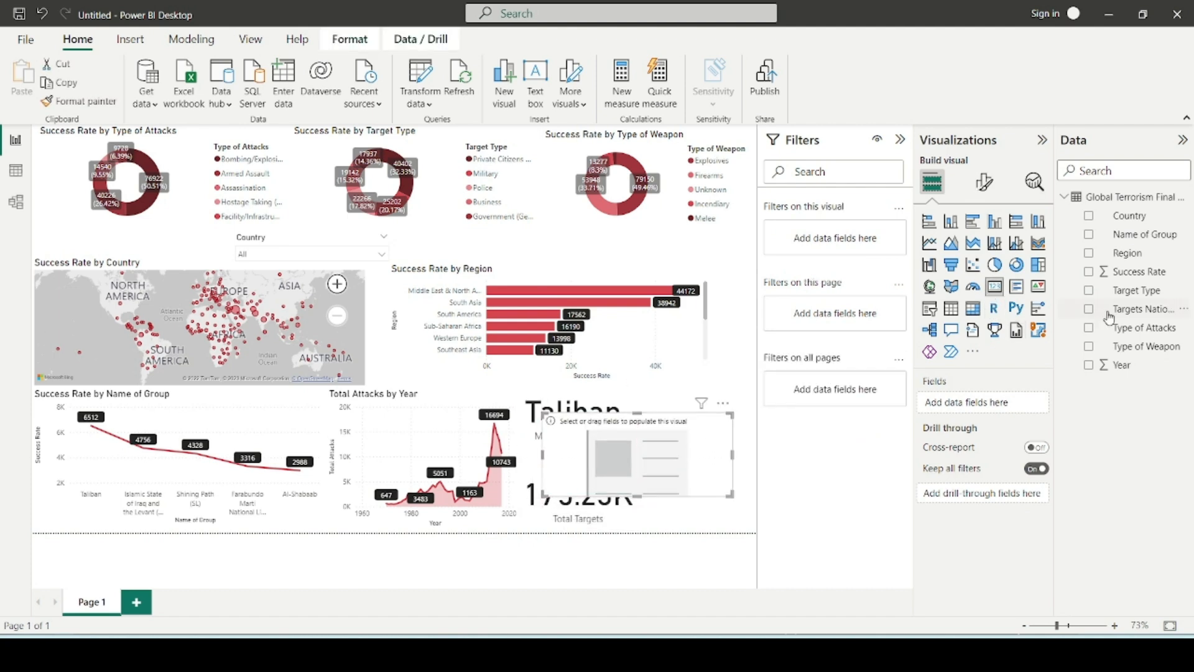
key(alt+Tab)
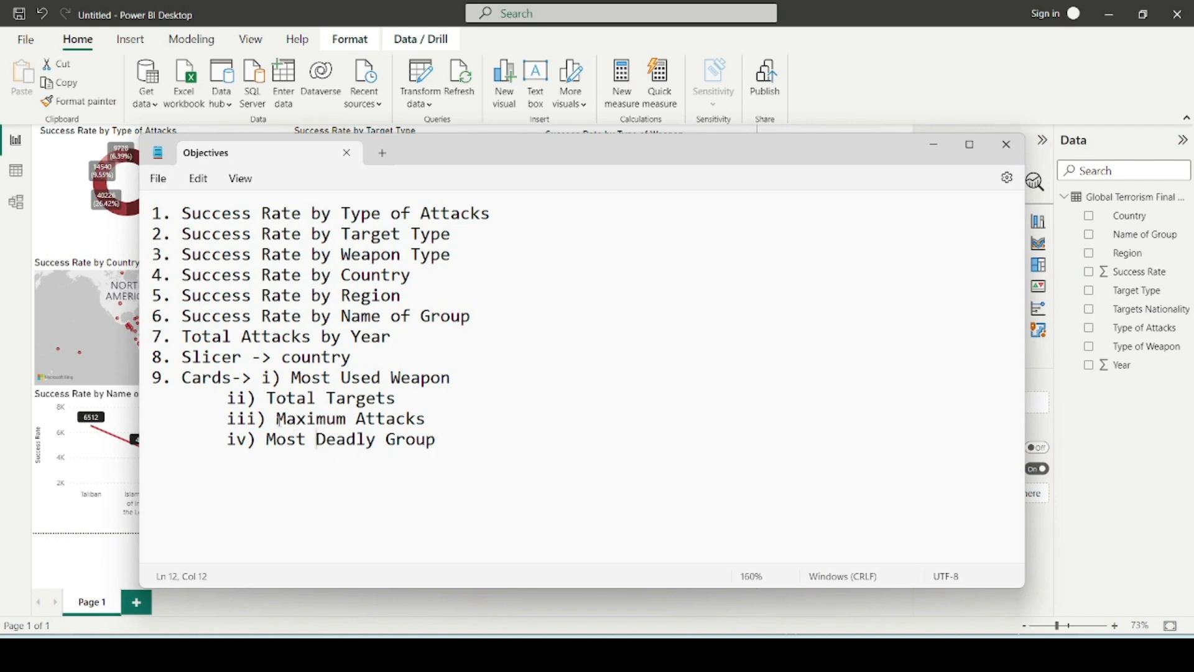
drag(277, 419, 467, 414)
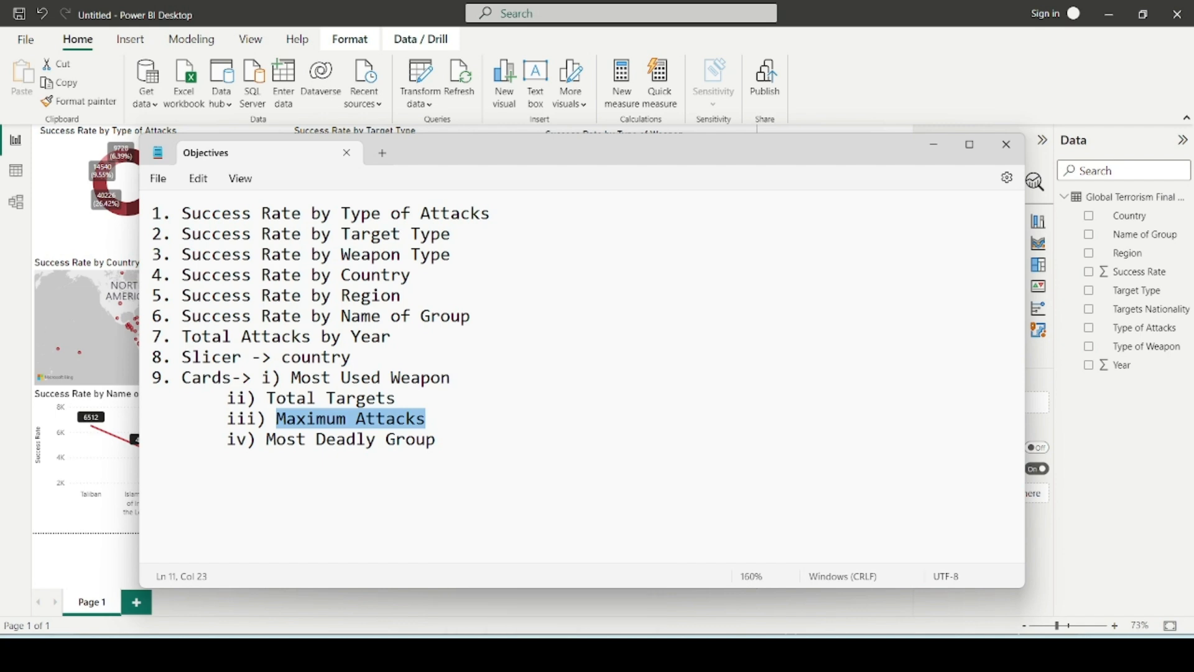
key(alt+Tab)
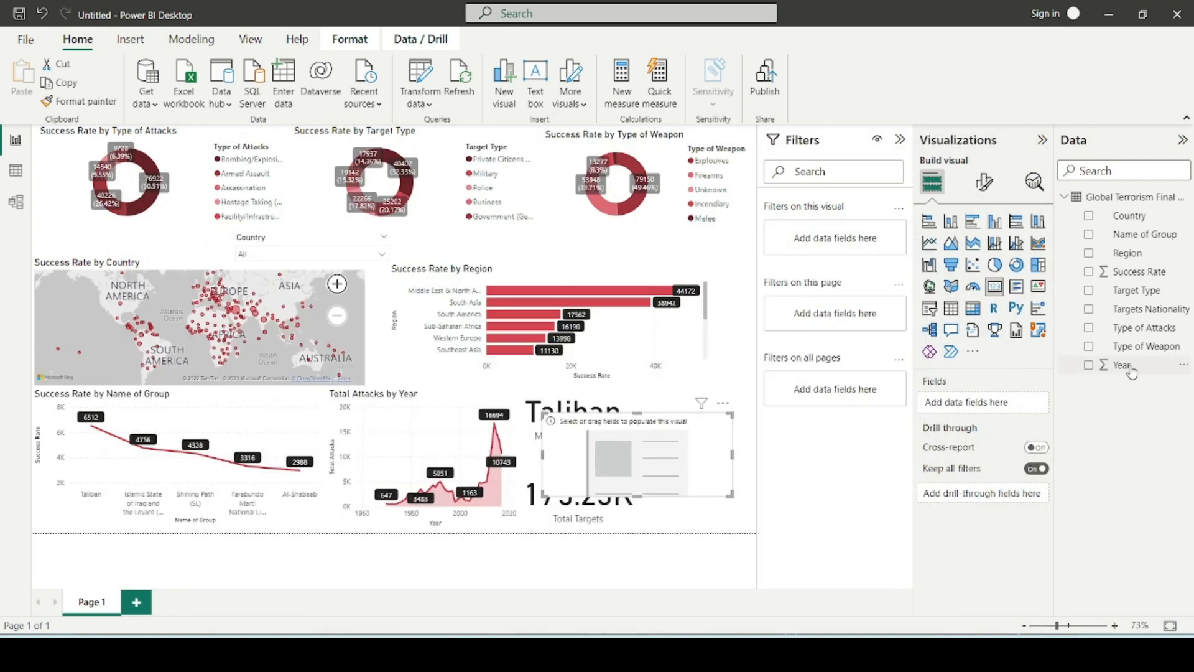
drag(1131, 371, 989, 406)
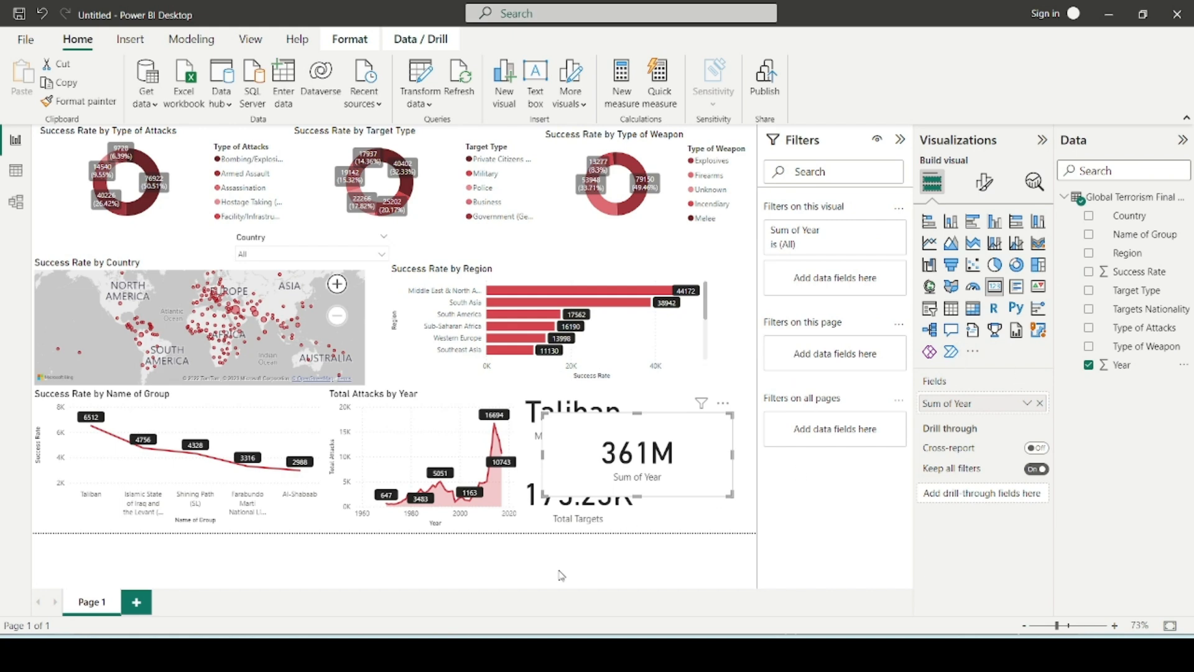
Recheck the Notepad Objectives note and move the Year card slightly up, clear of the Total Targets card.
key(alt+Tab)
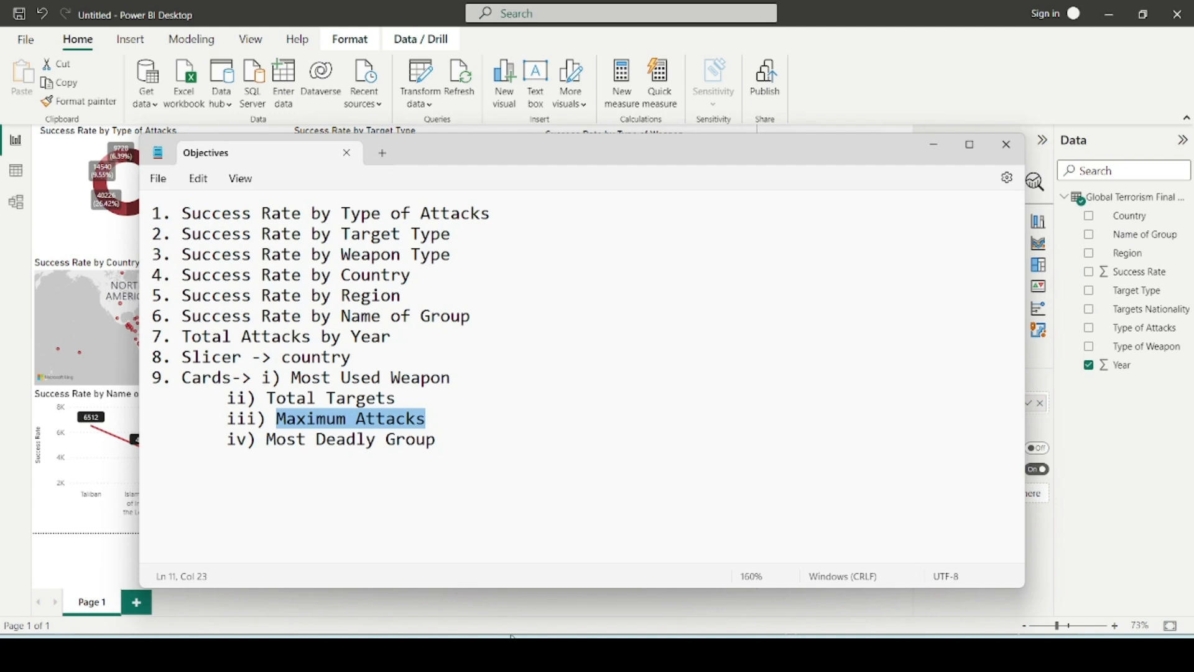
click(521, 653)
click(536, 636)
key(alt+Tab)
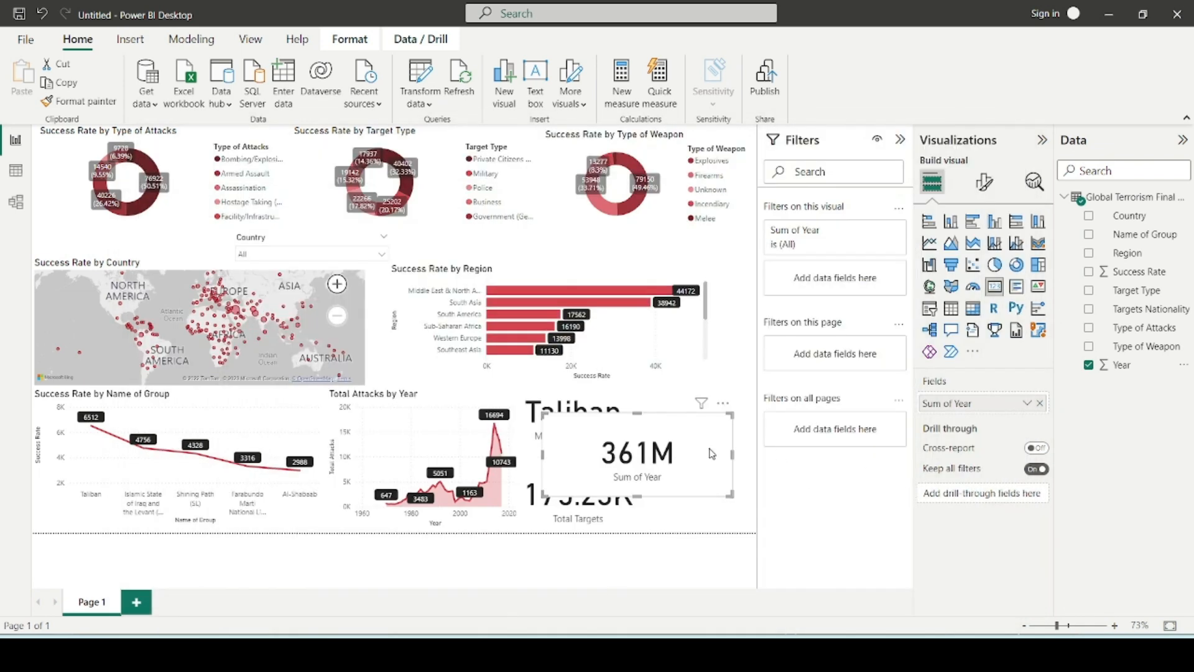
drag(678, 454, 668, 431)
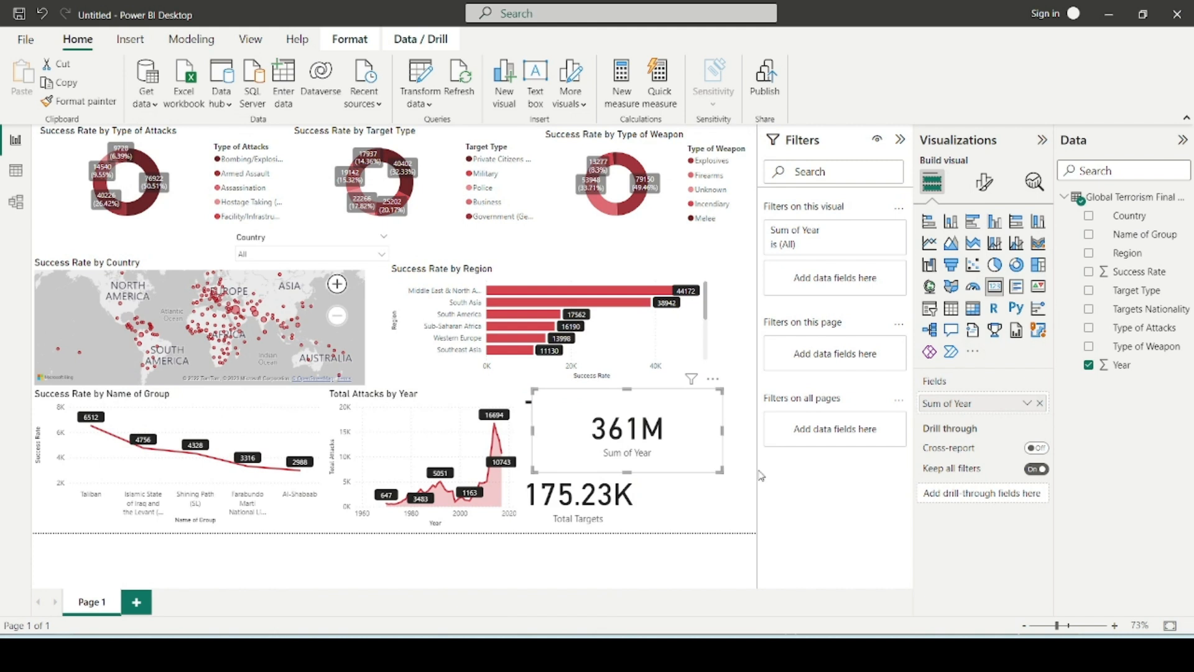
Try summarizing the card's Year by Count with a Top N filter of 1 on Year, and remove that filter.
click(1026, 404)
click(1086, 450)
drag(1120, 369, 894, 280)
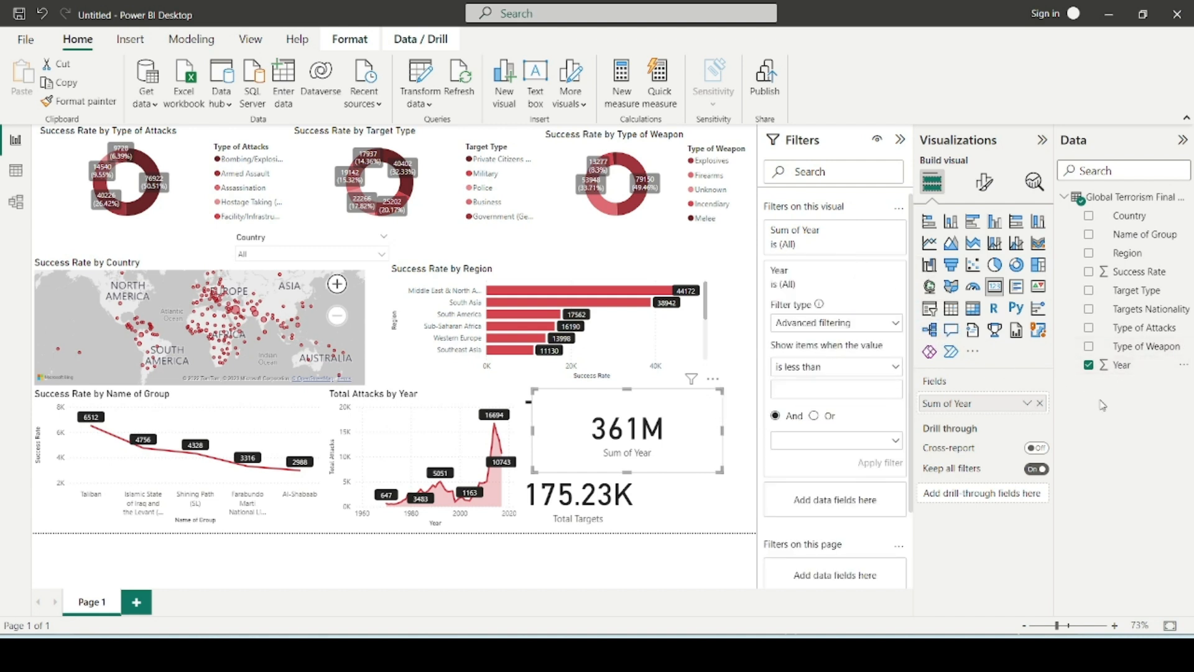
click(1027, 403)
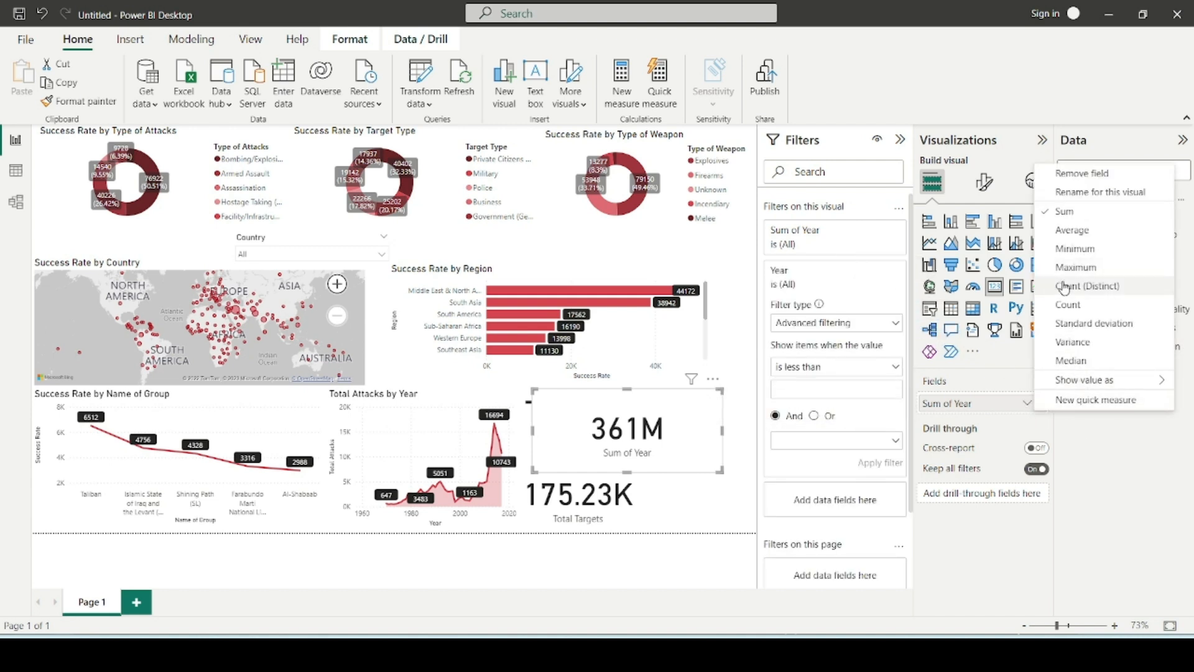
click(1068, 305)
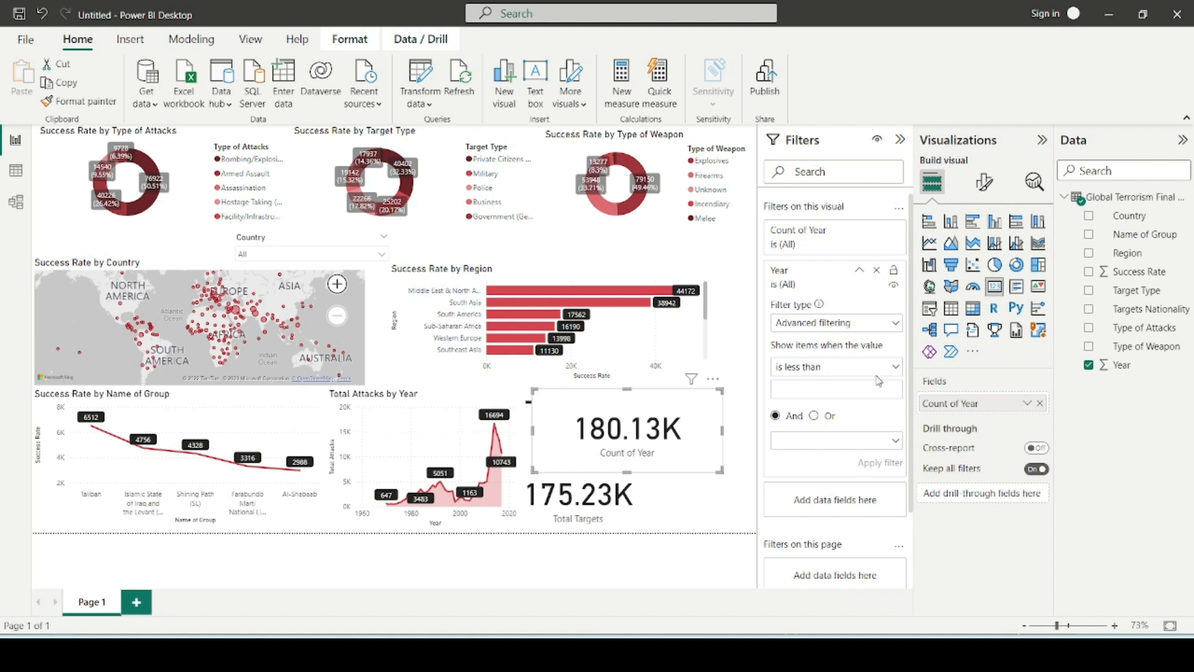
click(866, 325)
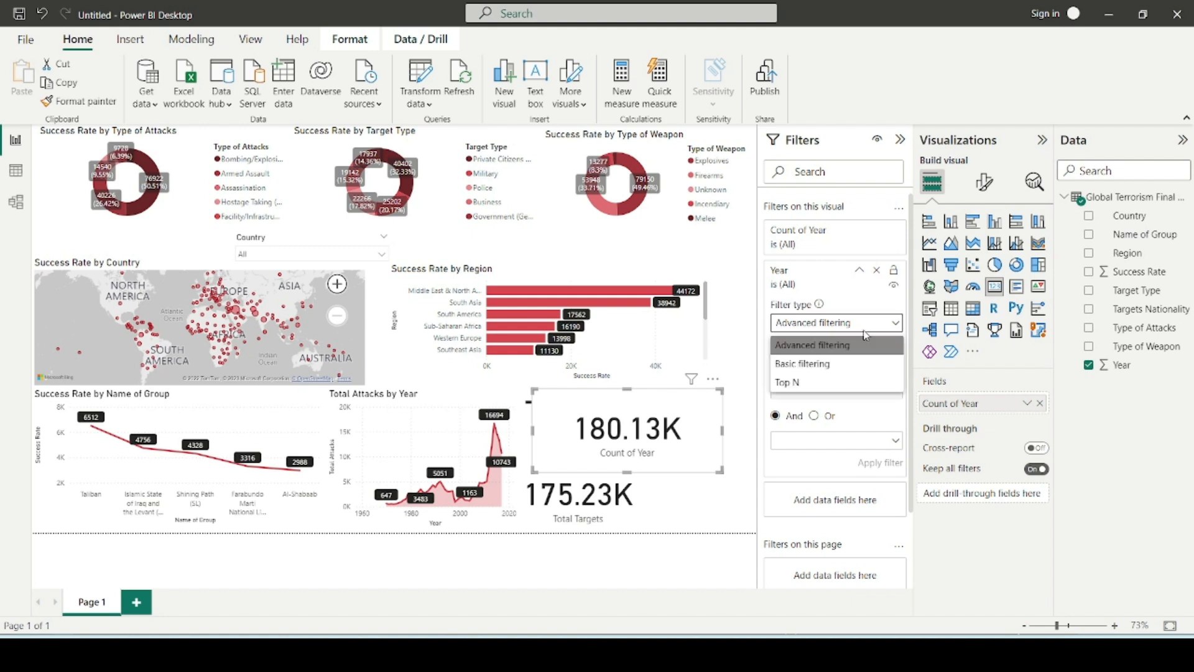
click(839, 381)
click(862, 365)
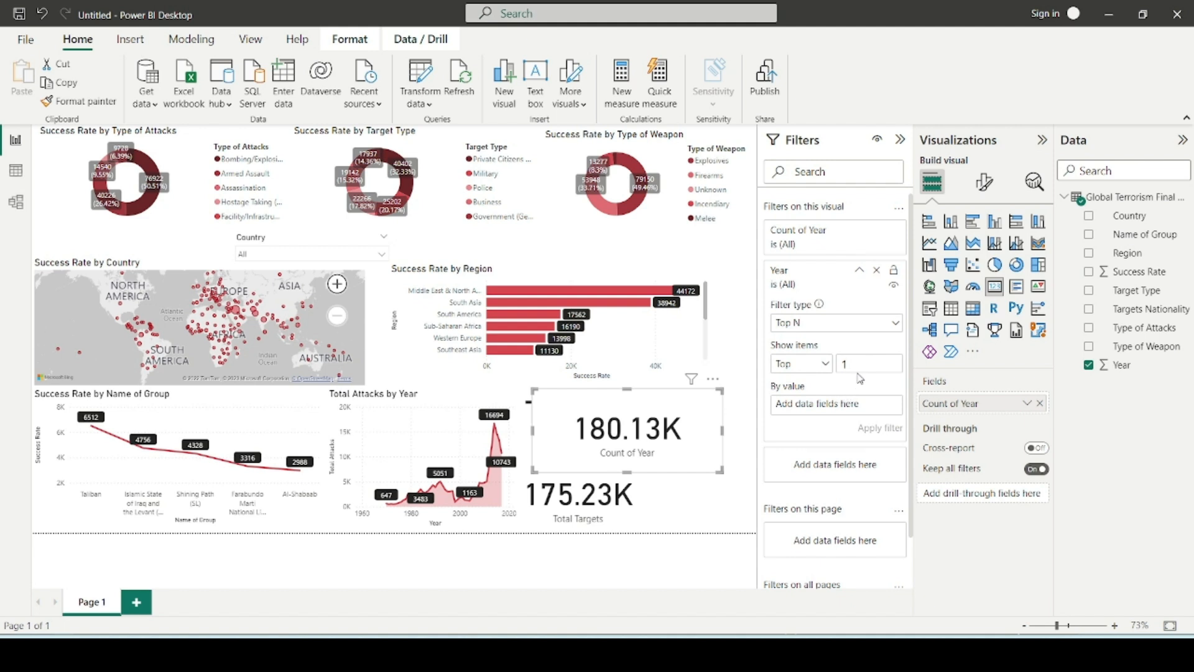
click(876, 269)
Summarize the card's Year field by Maximum and rename it Maximum Attack, checking the wording in the Notepad Objectives note.
click(1026, 403)
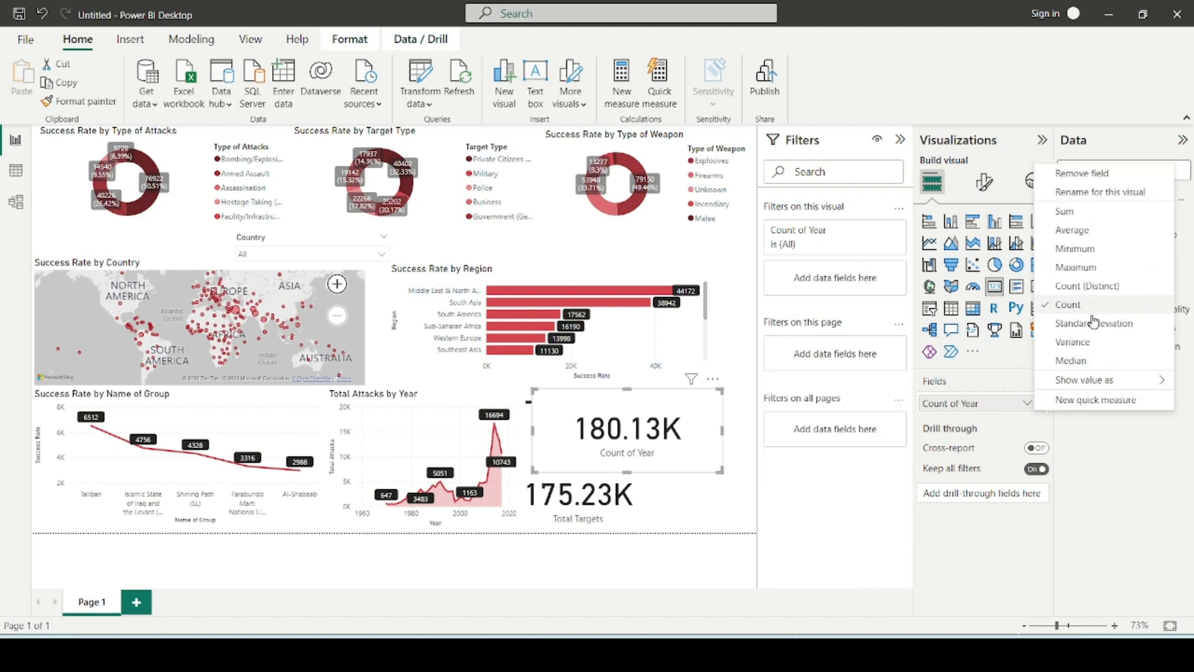
click(1076, 267)
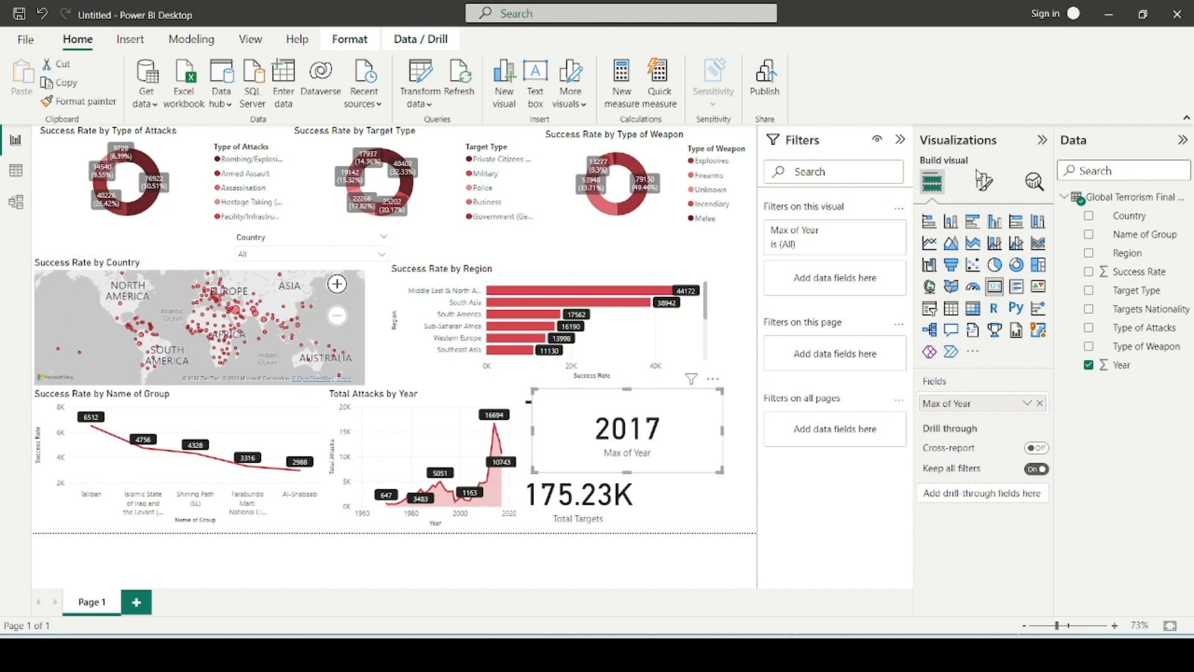
double_click(965, 403)
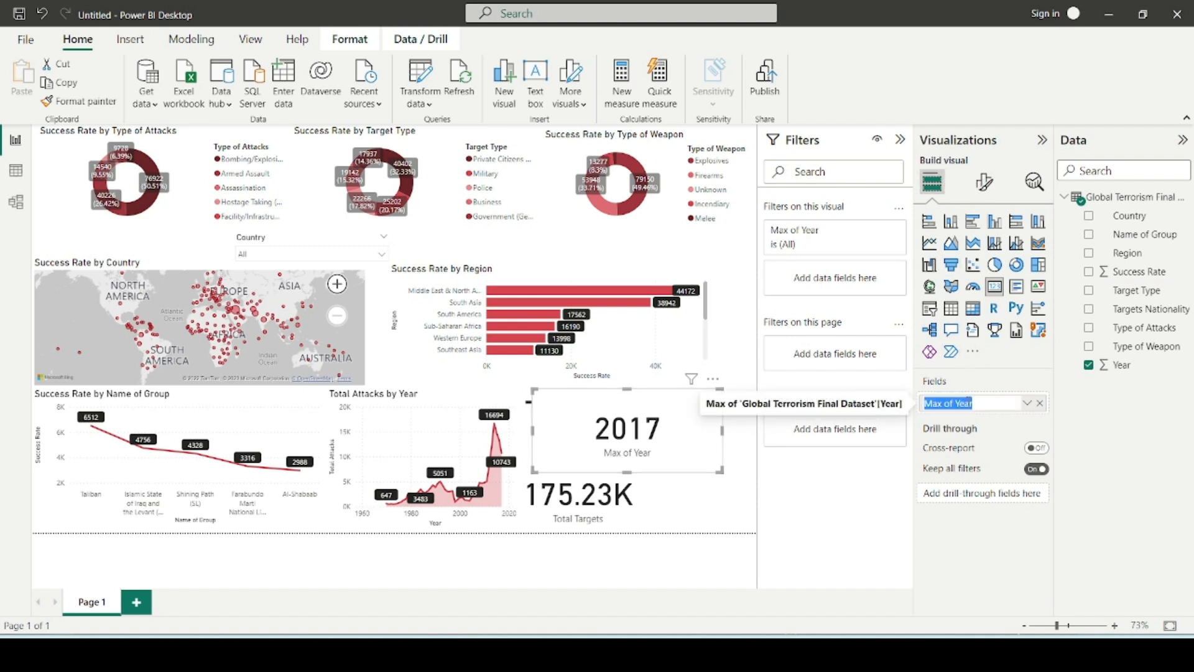
text(Maximum)
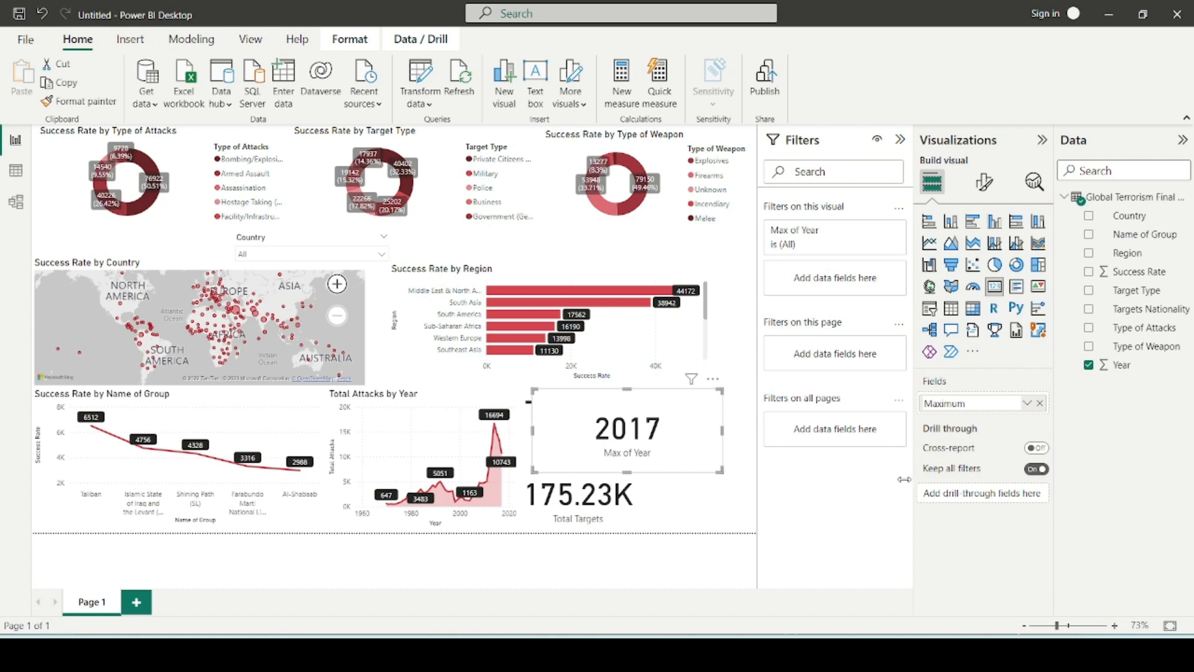
mouse_move(552, 655)
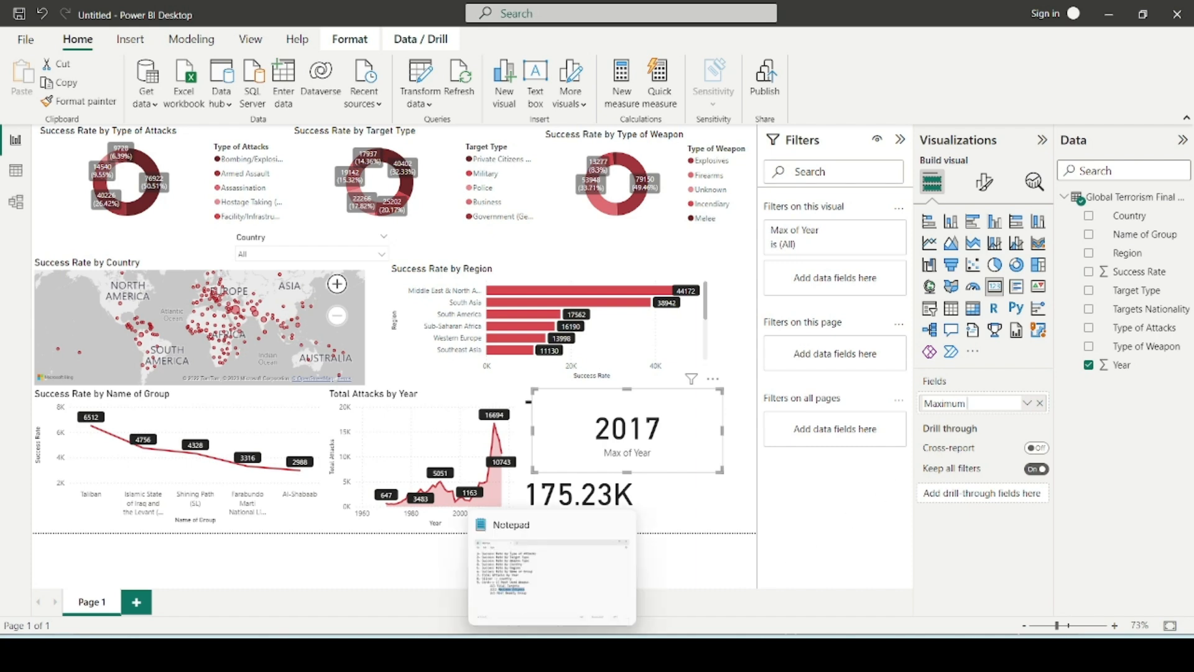
click(558, 584)
click(552, 653)
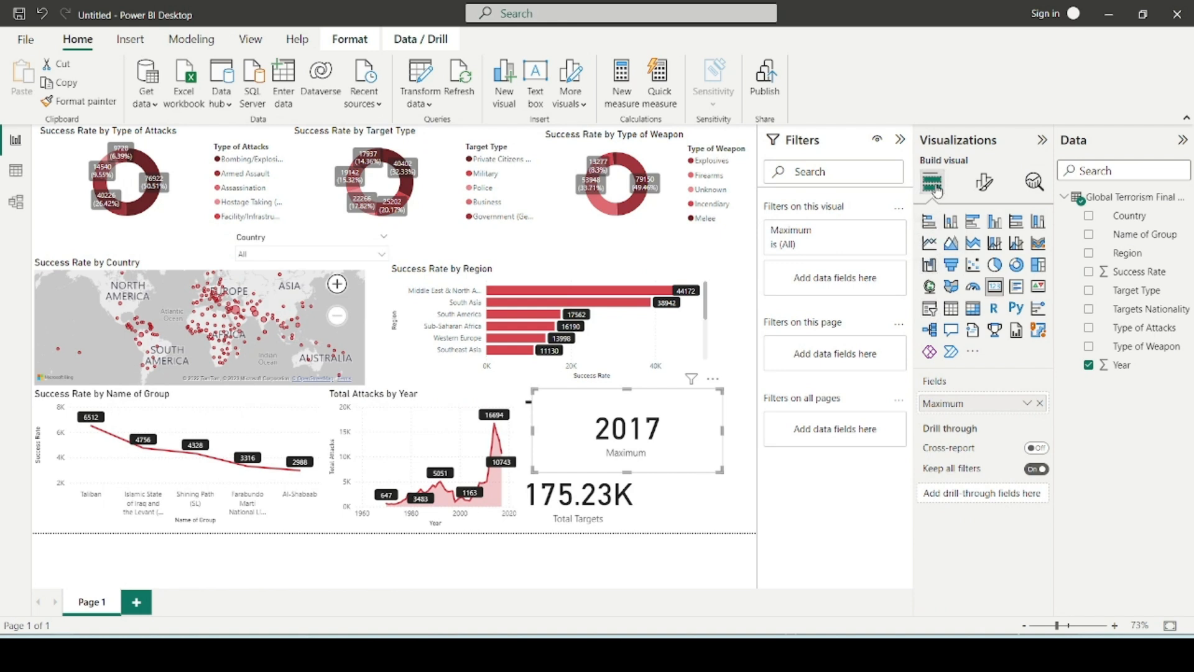
double_click(970, 405)
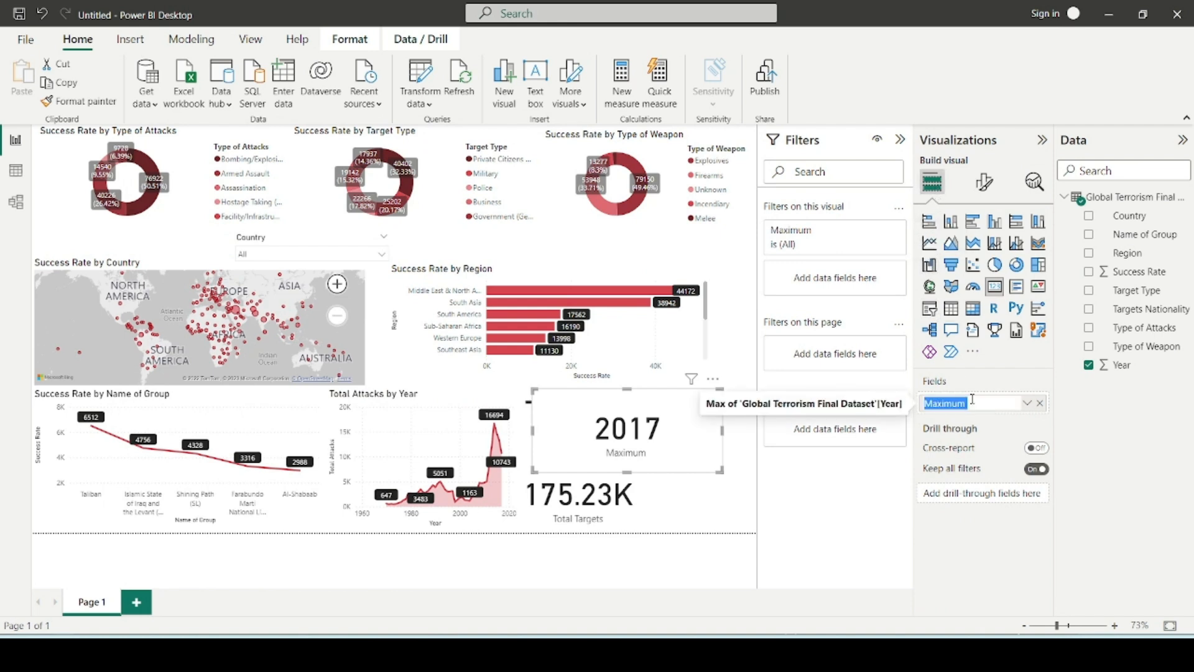
click(972, 402)
key(Return)
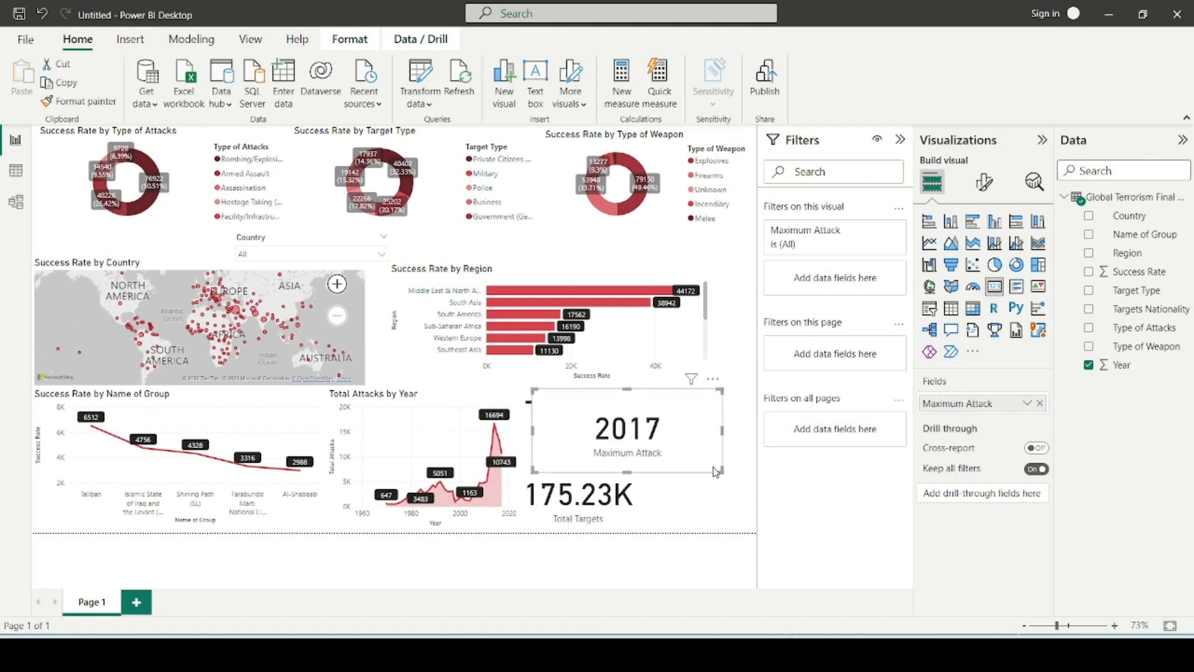
Shrink the Maximum Attack card and align it beside the Most deadly Group card.
drag(720, 471, 711, 443)
click(696, 477)
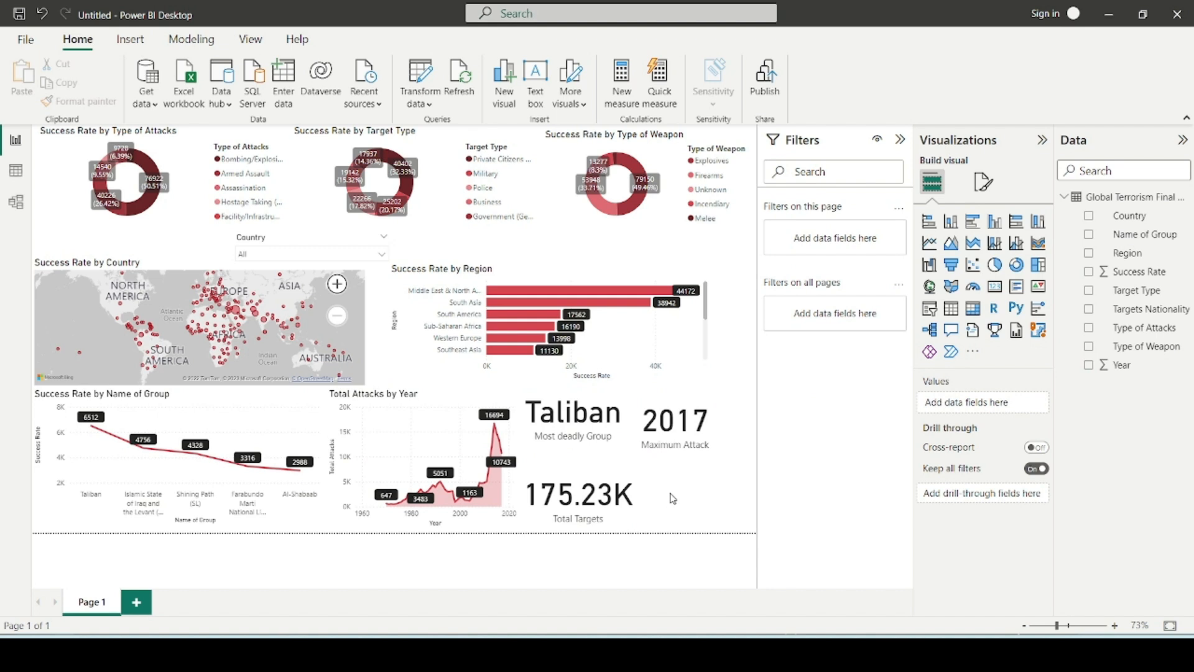
click(696, 436)
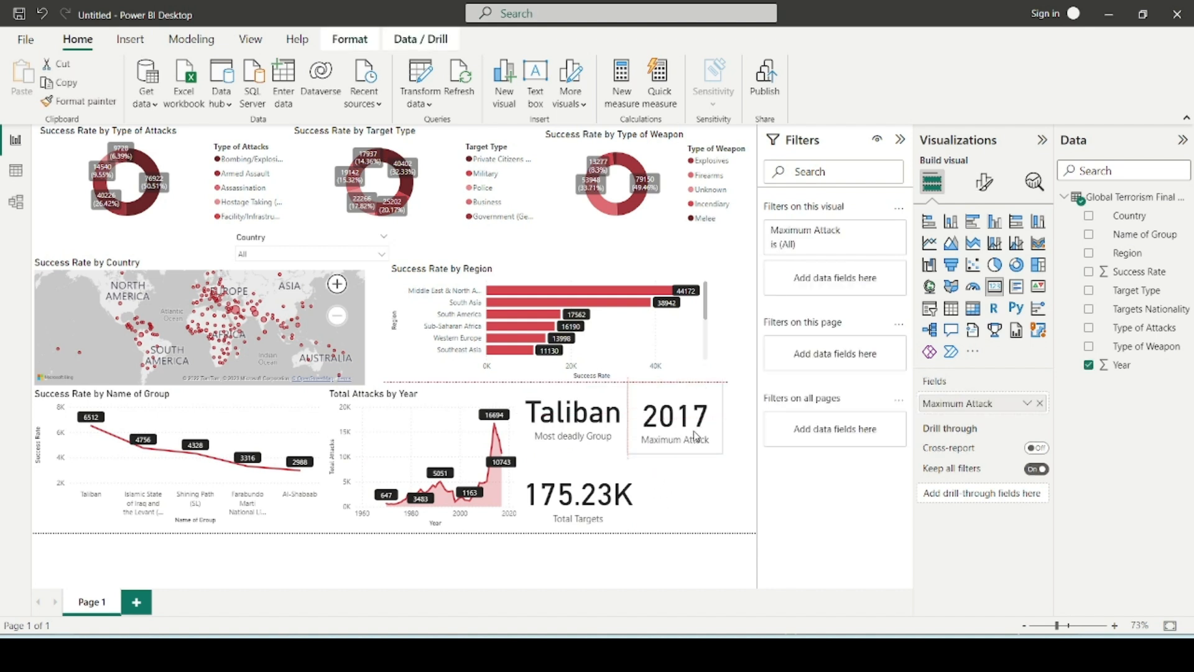
Correct the Maximum Attack card's field name to Maximum Attacks and deselect the card.
double_click(986, 405)
key(End)
text(s)
key(Return)
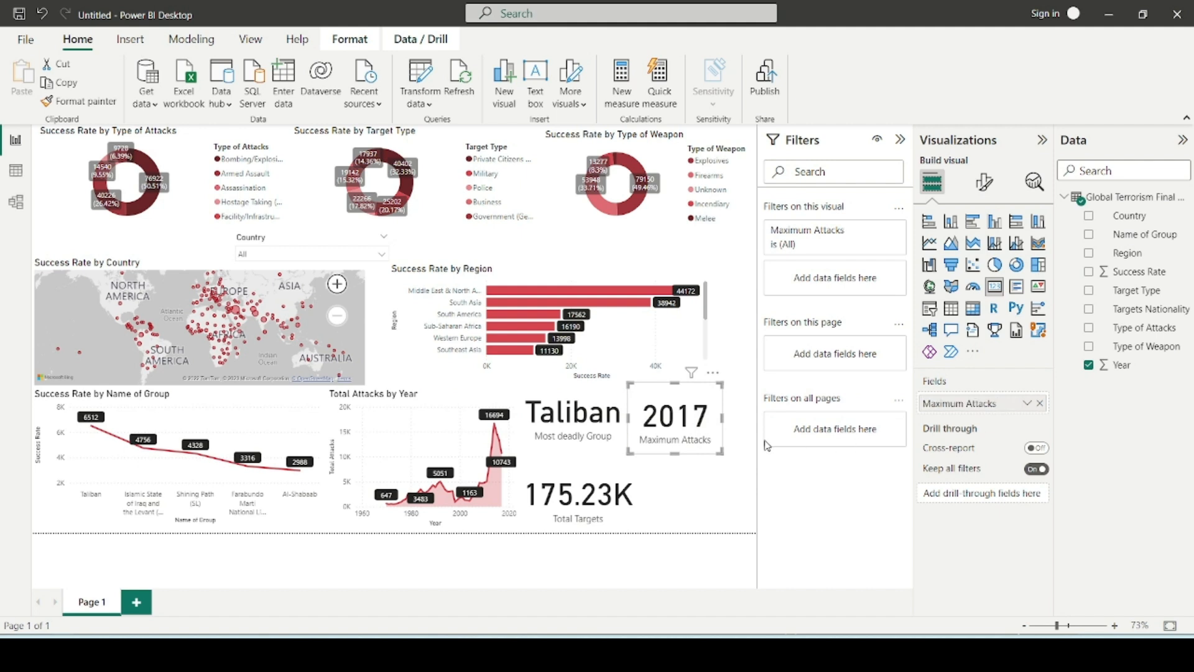
click(690, 481)
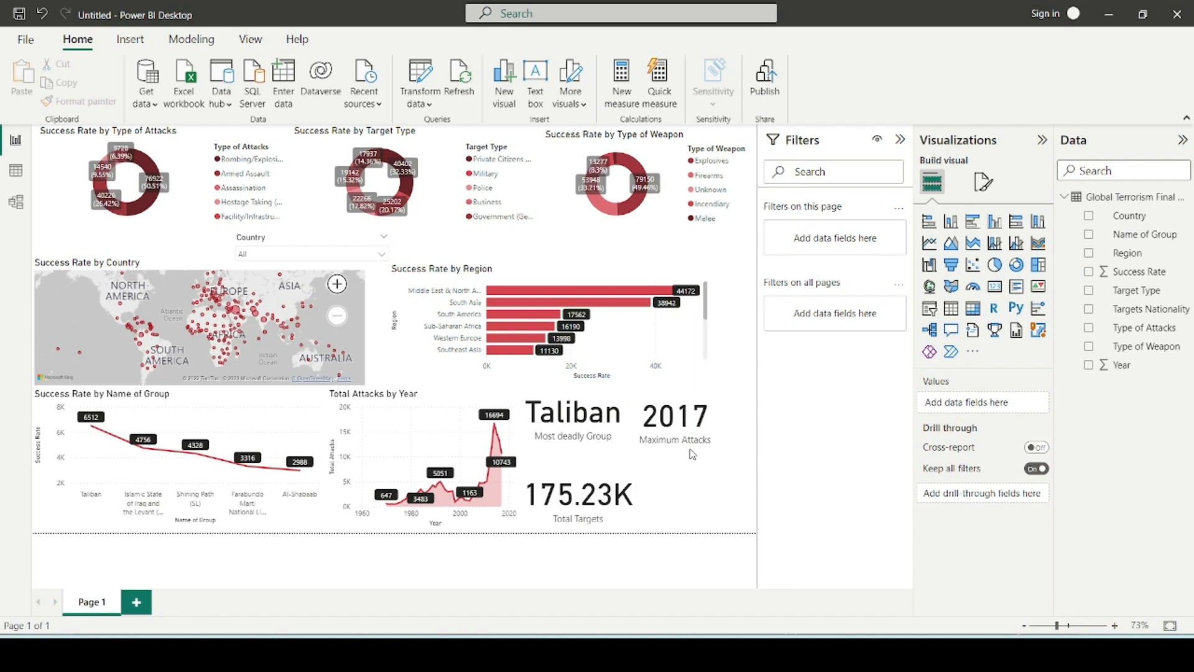
Highlight Most Used Weapon in the Notepad Objectives note, and add a card over the existing cards with Type of Weapon as its field.
click(552, 650)
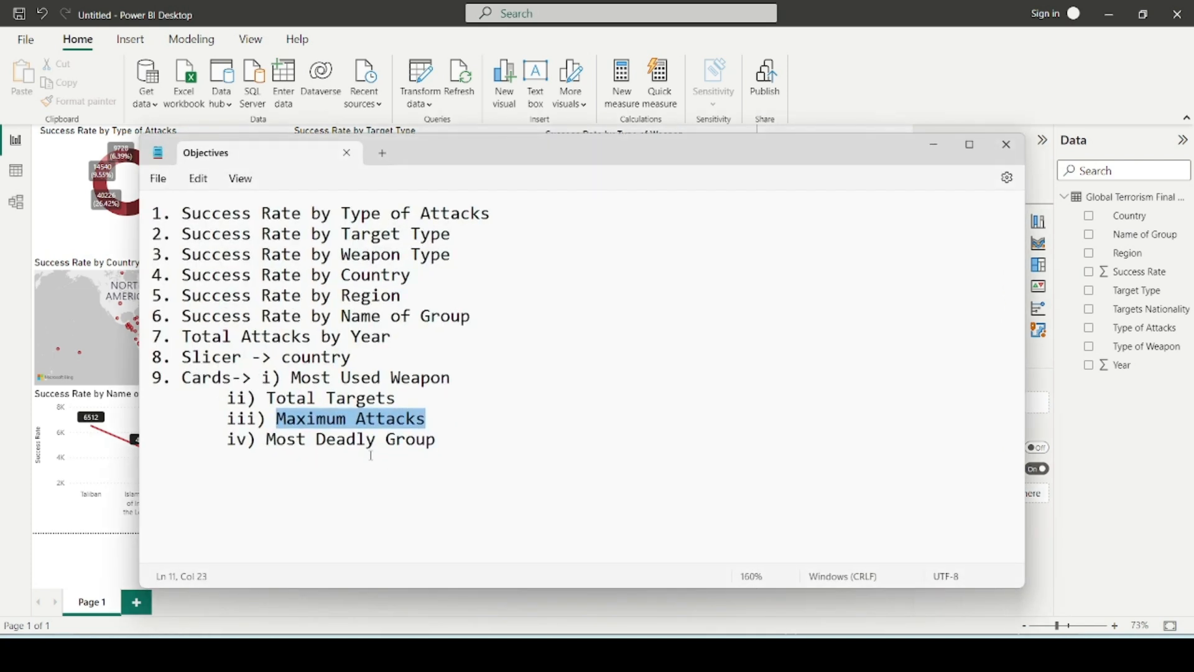
click(373, 457)
drag(268, 439, 458, 433)
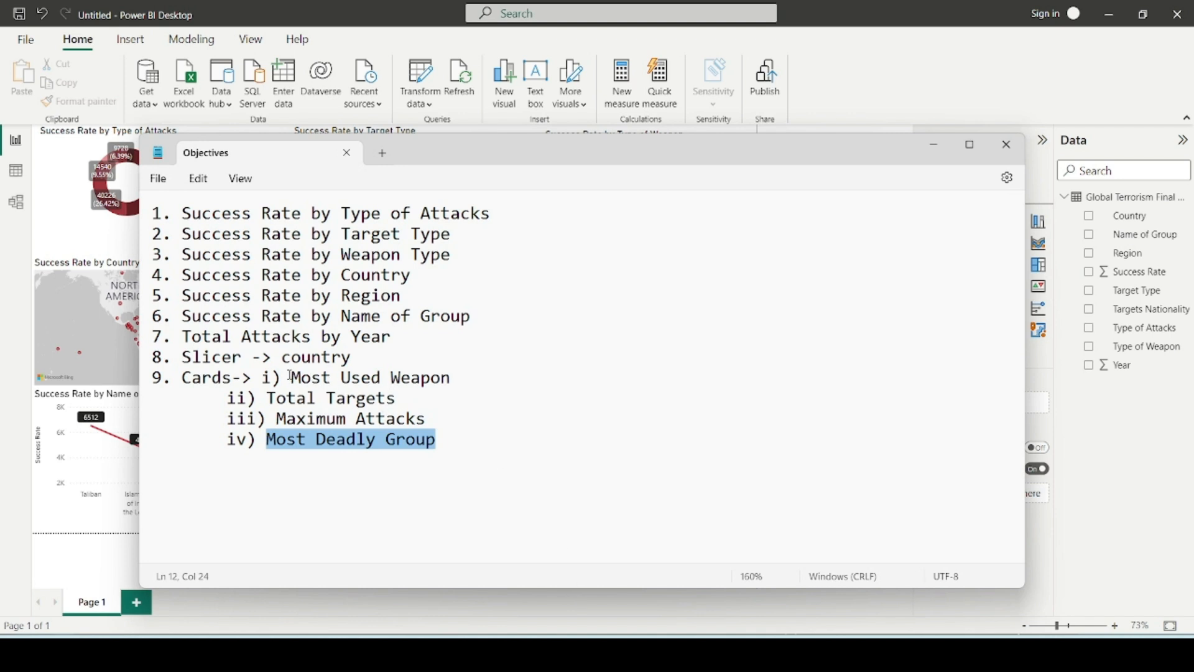
click(293, 378)
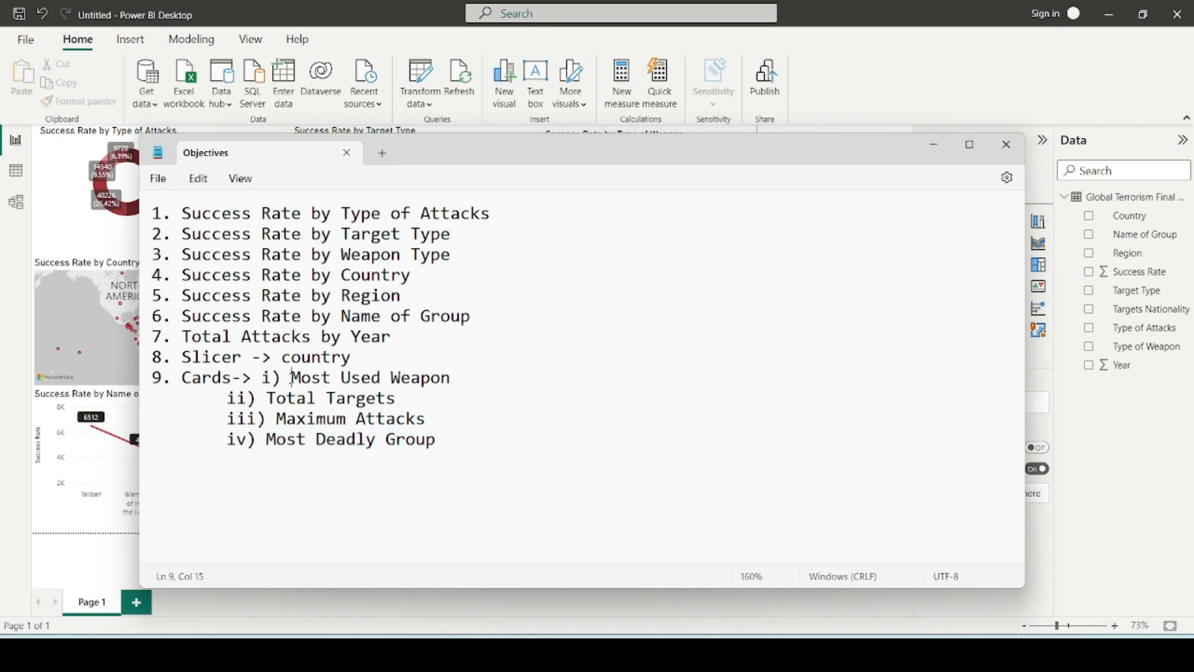
drag(293, 377, 467, 374)
click(550, 653)
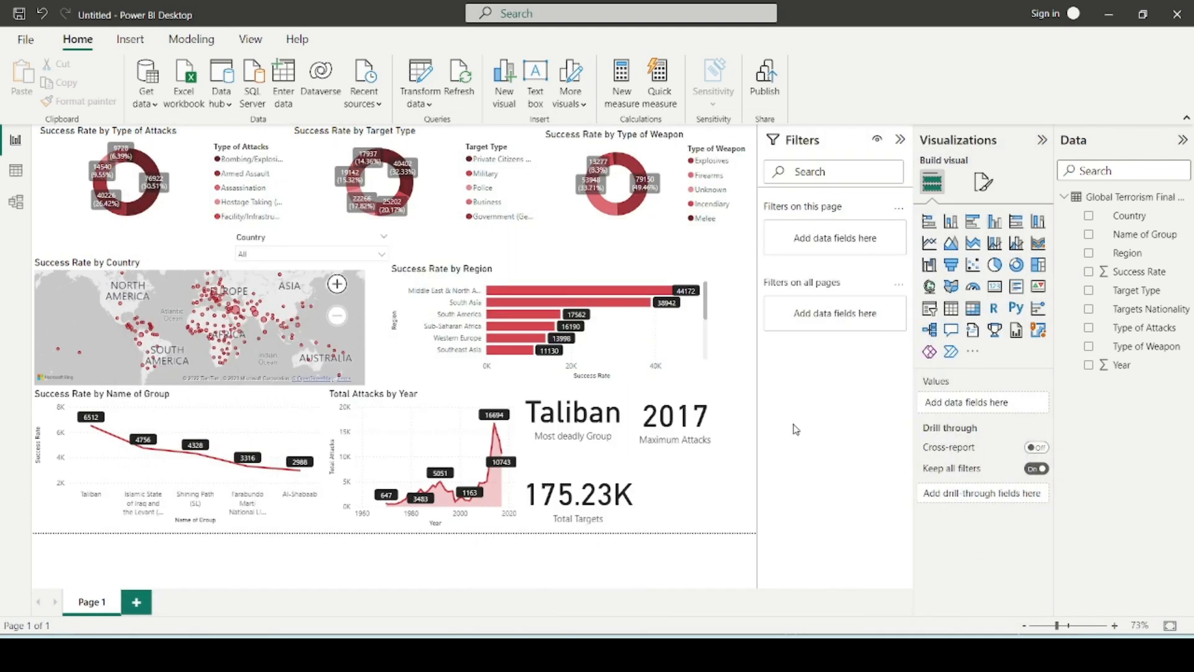
click(995, 286)
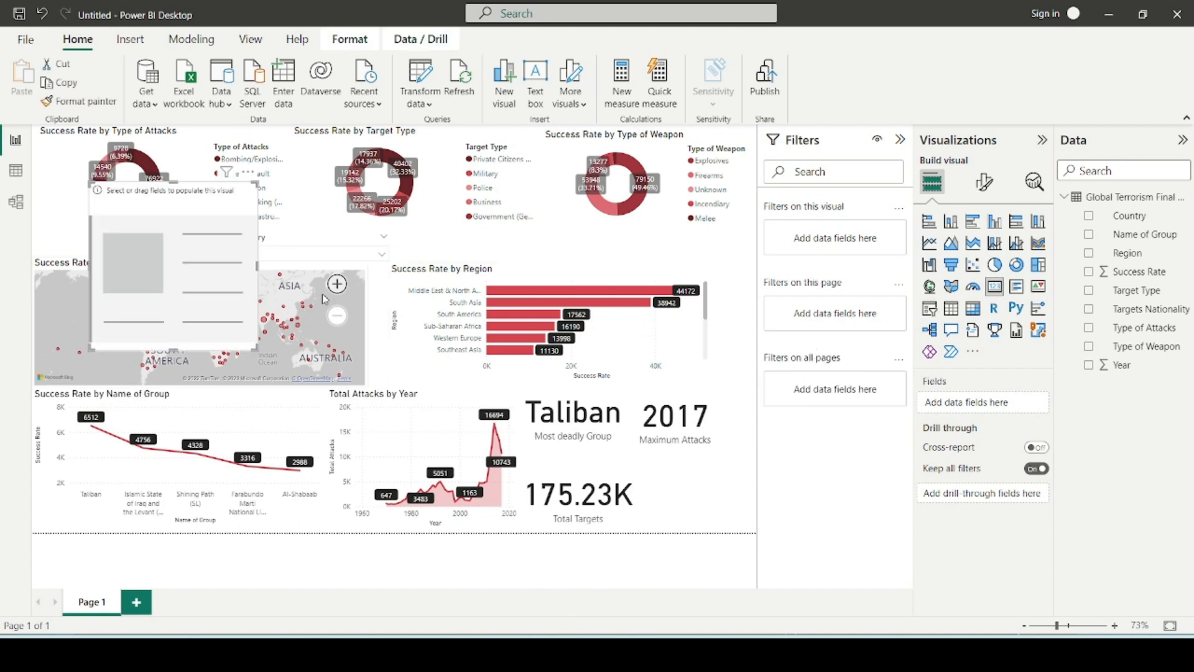
drag(187, 286, 640, 448)
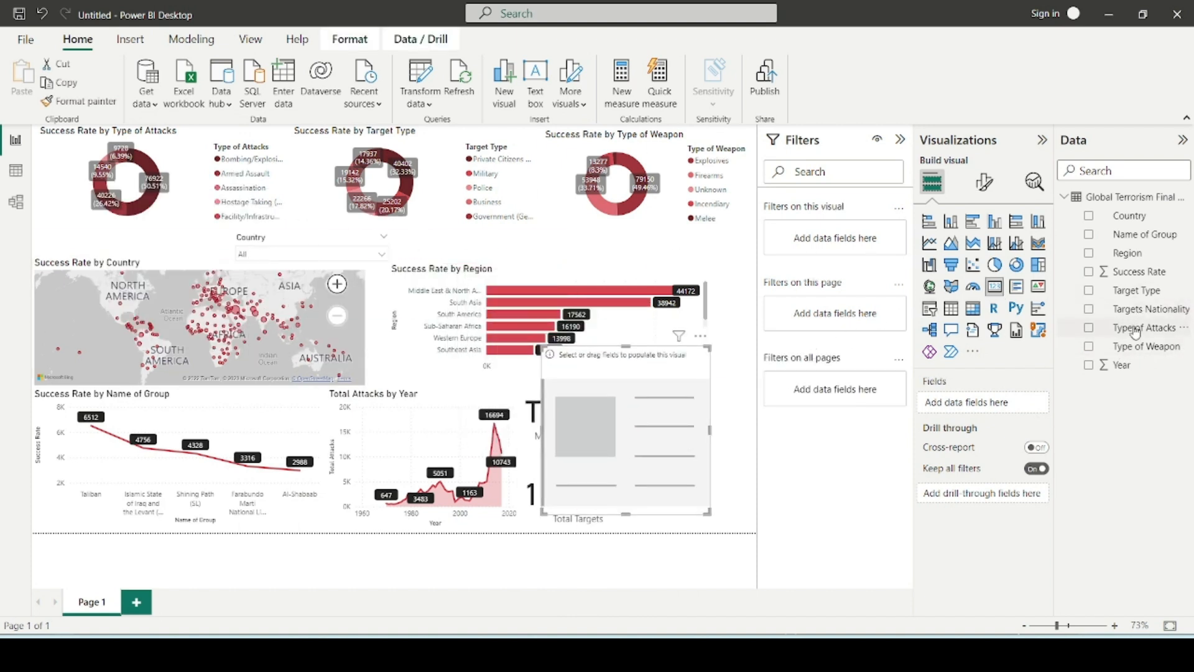
drag(1140, 360, 1027, 405)
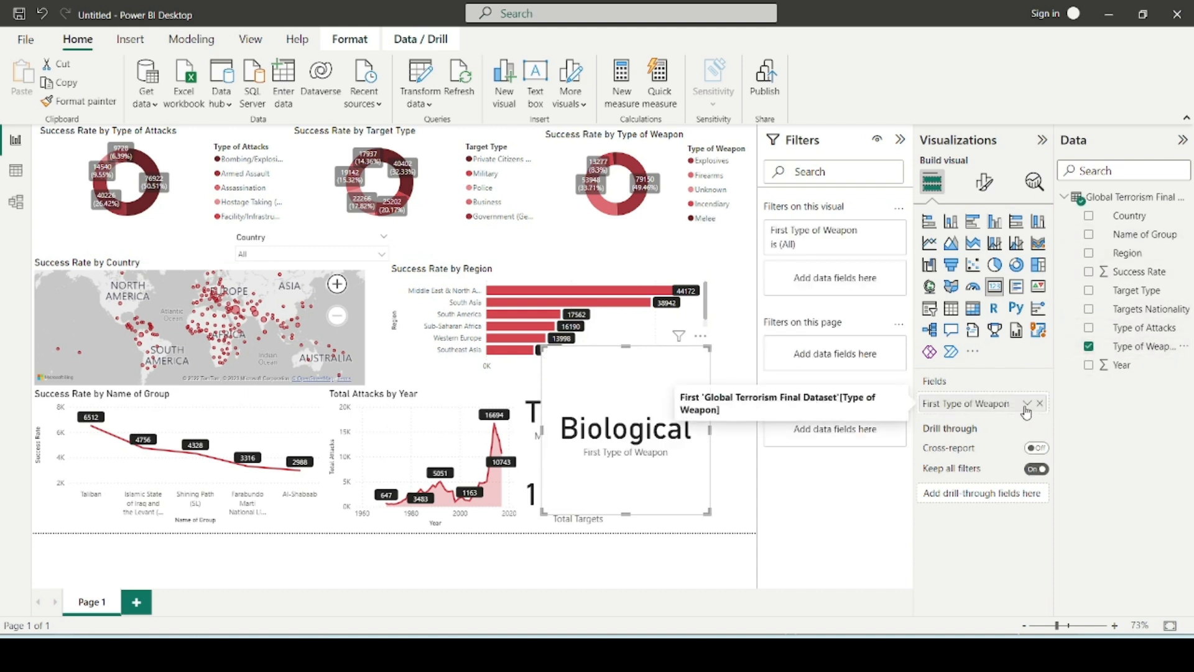
Filter the Type of Weapon card to the top 1 item by Count of Type of Weapon and apply the filter.
click(1026, 404)
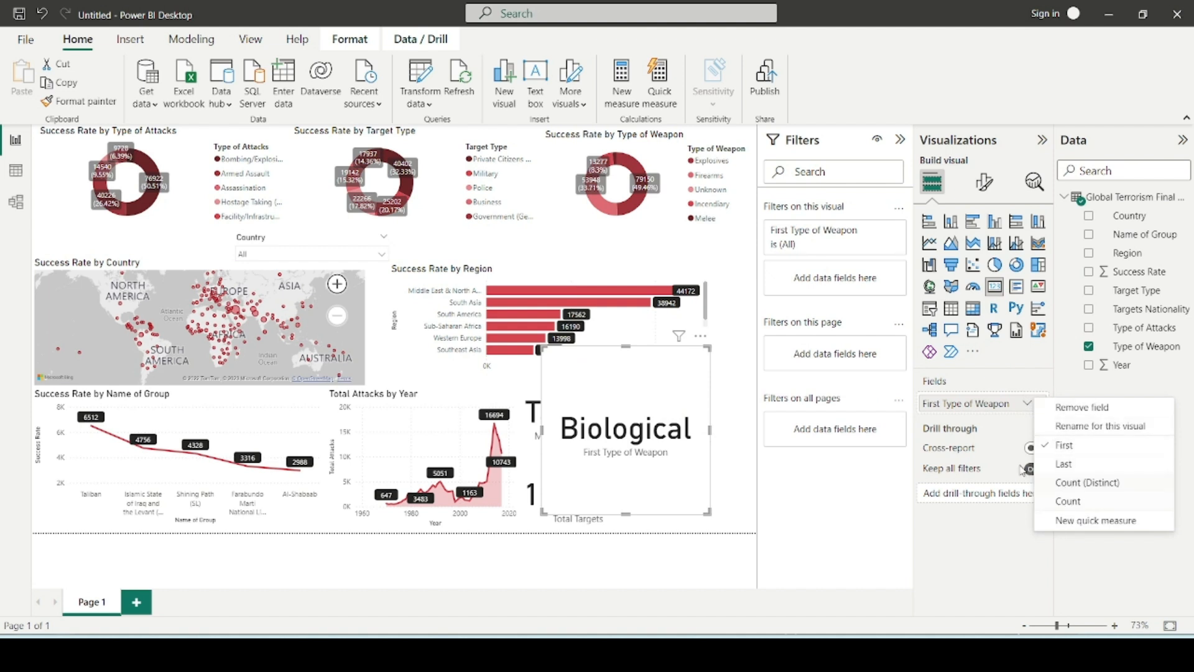
click(1110, 388)
drag(1151, 346, 873, 287)
click(821, 323)
click(808, 387)
click(862, 360)
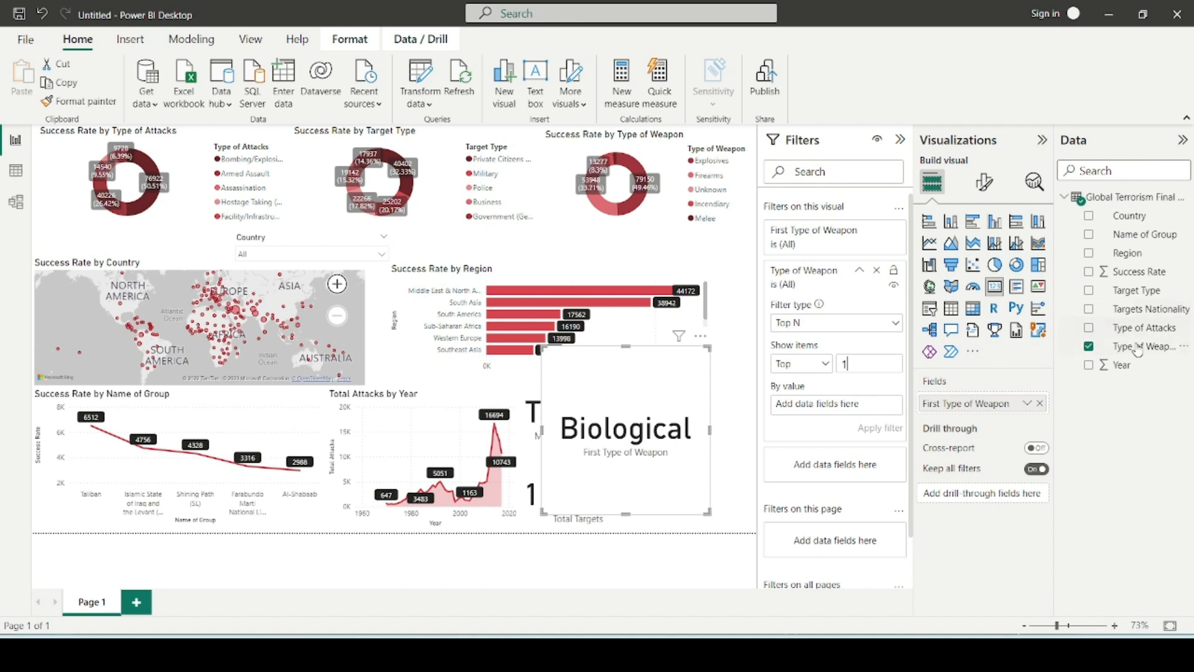
drag(1147, 349, 867, 405)
click(881, 404)
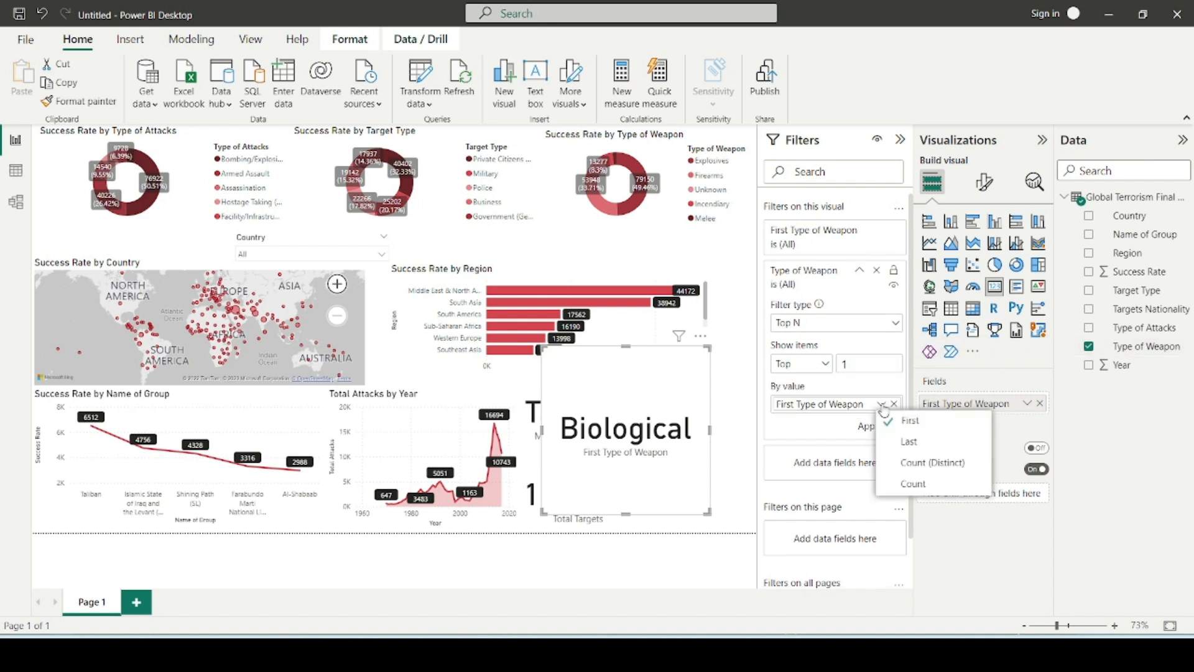
click(900, 482)
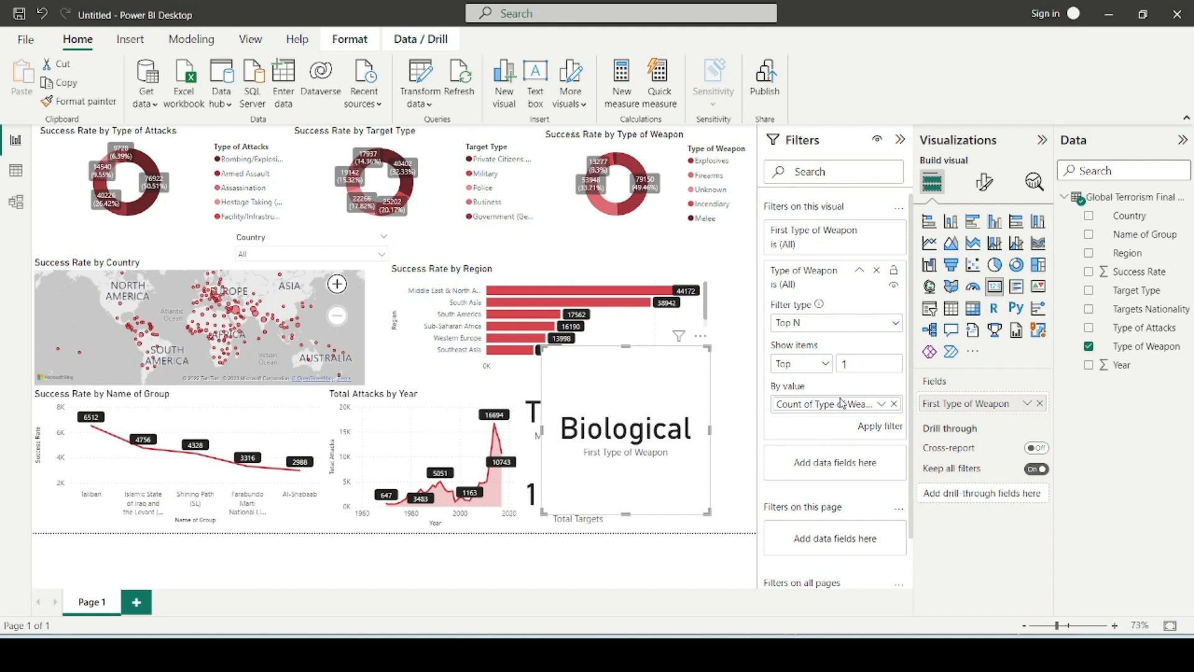
click(880, 426)
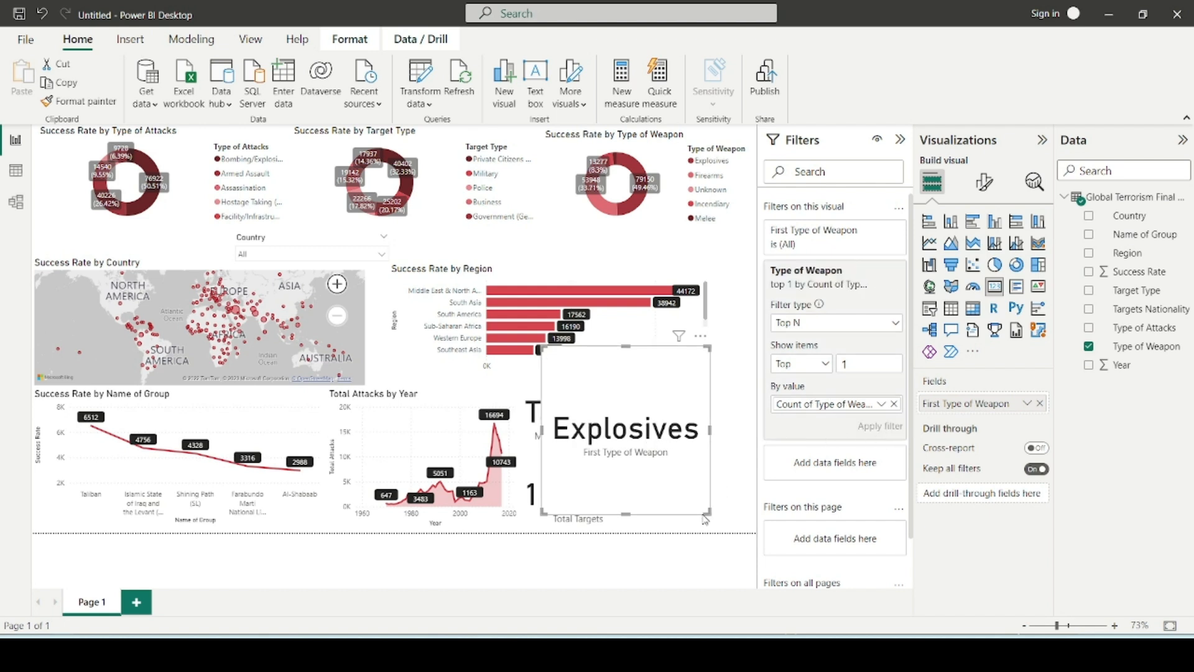
Rename the weapon card's field Most Used Weapon, and shrink the card and place it beneath the Maximum Attacks card.
drag(709, 514, 706, 433)
double_click(1002, 402)
text(Most Used Wea)
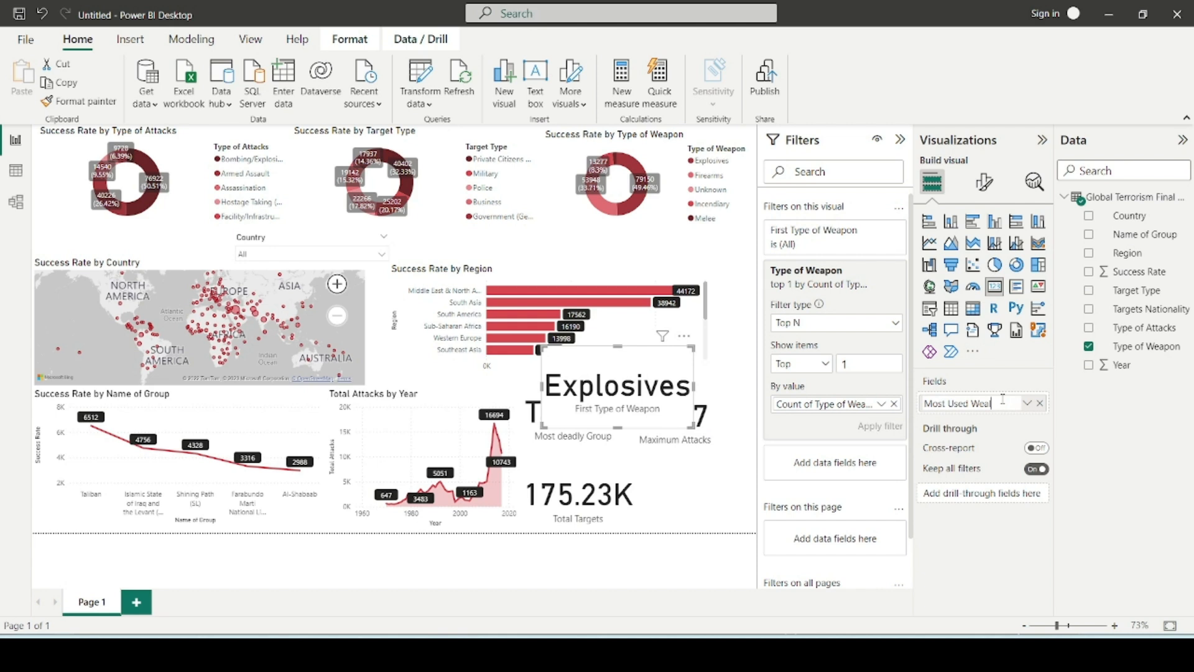
text(pon)
key(Return)
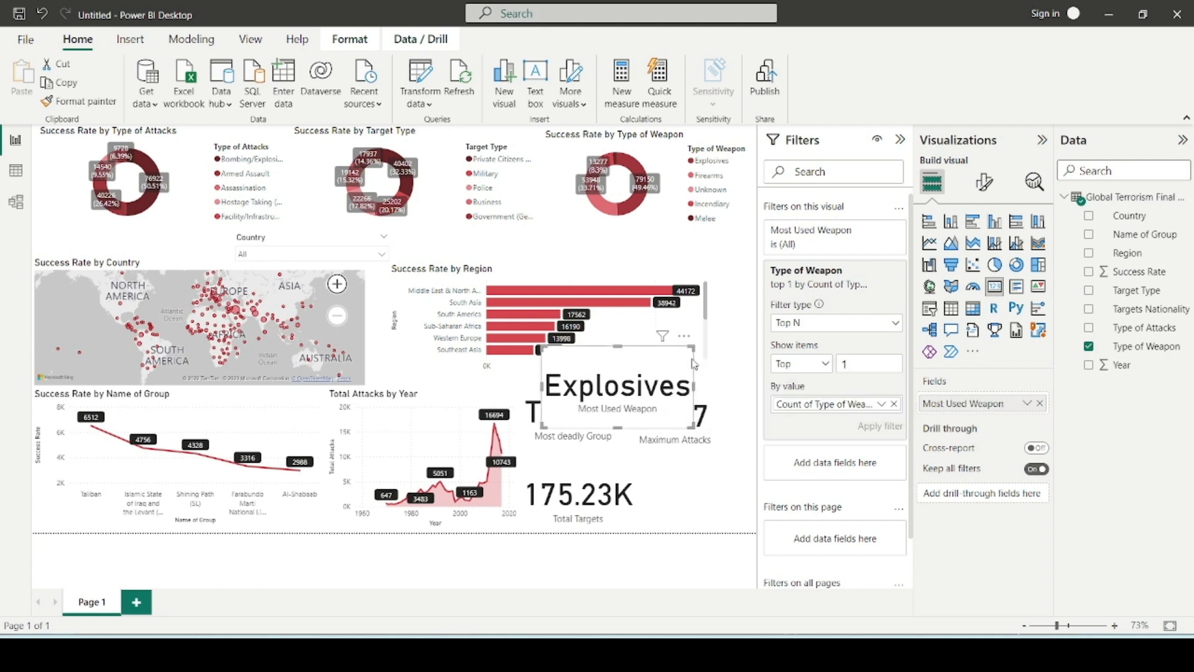
drag(692, 347, 701, 376)
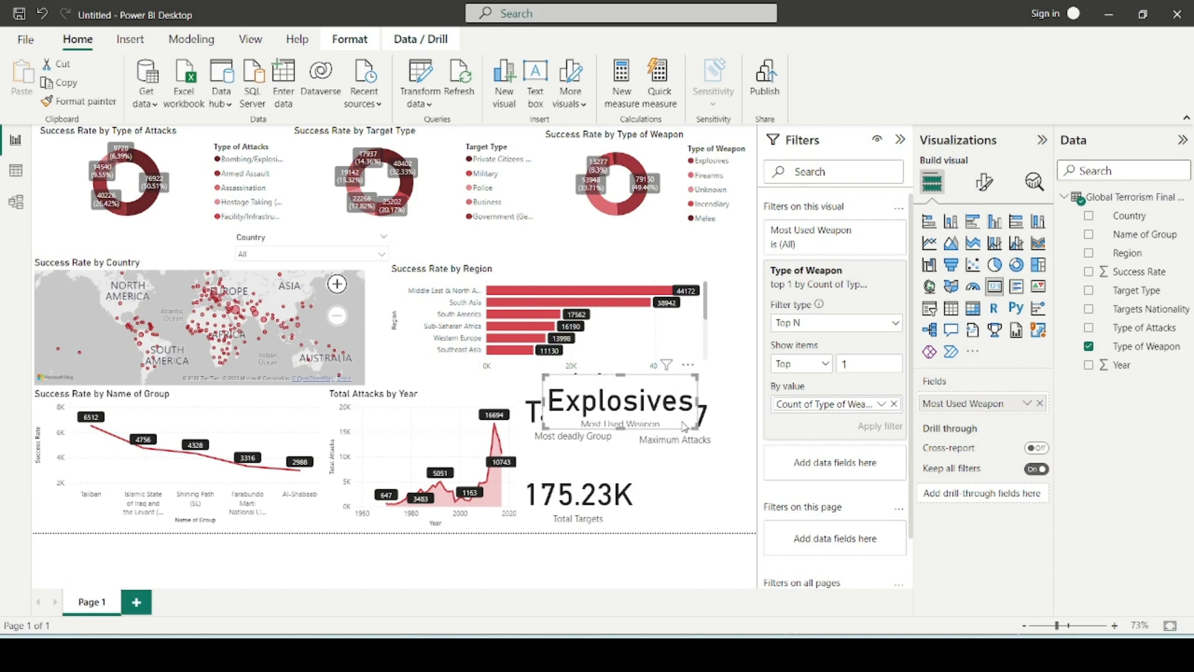
drag(693, 425, 749, 500)
Narrow the Success Rate by Name of Group chart, and shift the Total Attacks by Year chart and Most deadly Group card toward it.
click(578, 417)
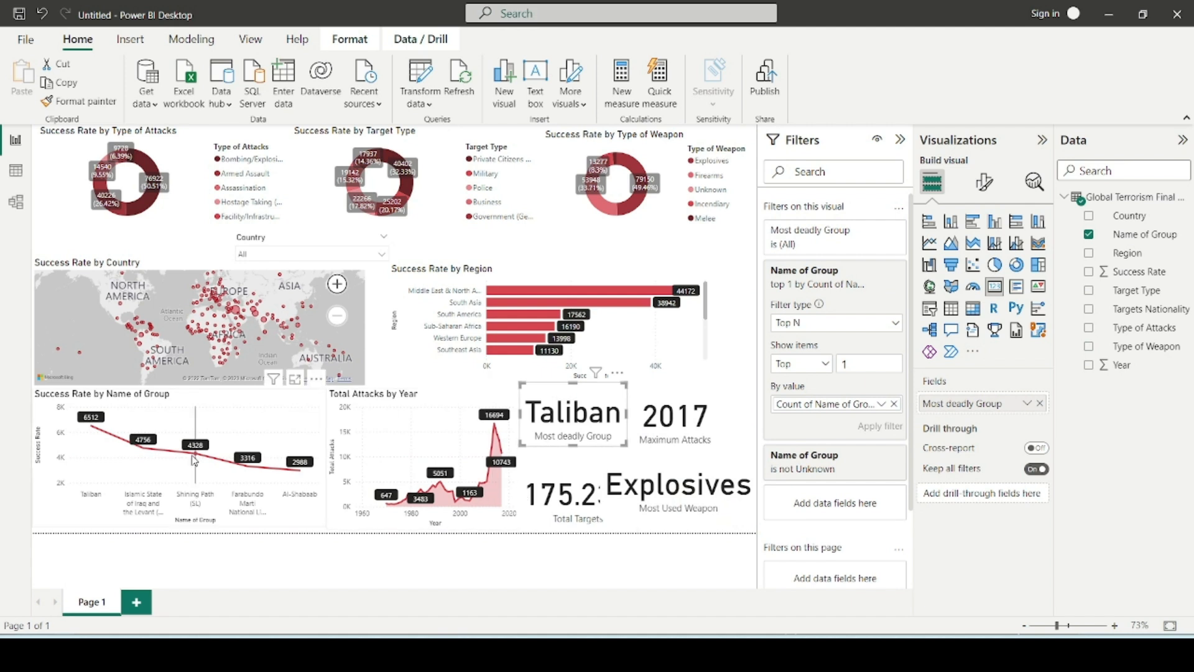
click(319, 399)
drag(323, 389, 287, 393)
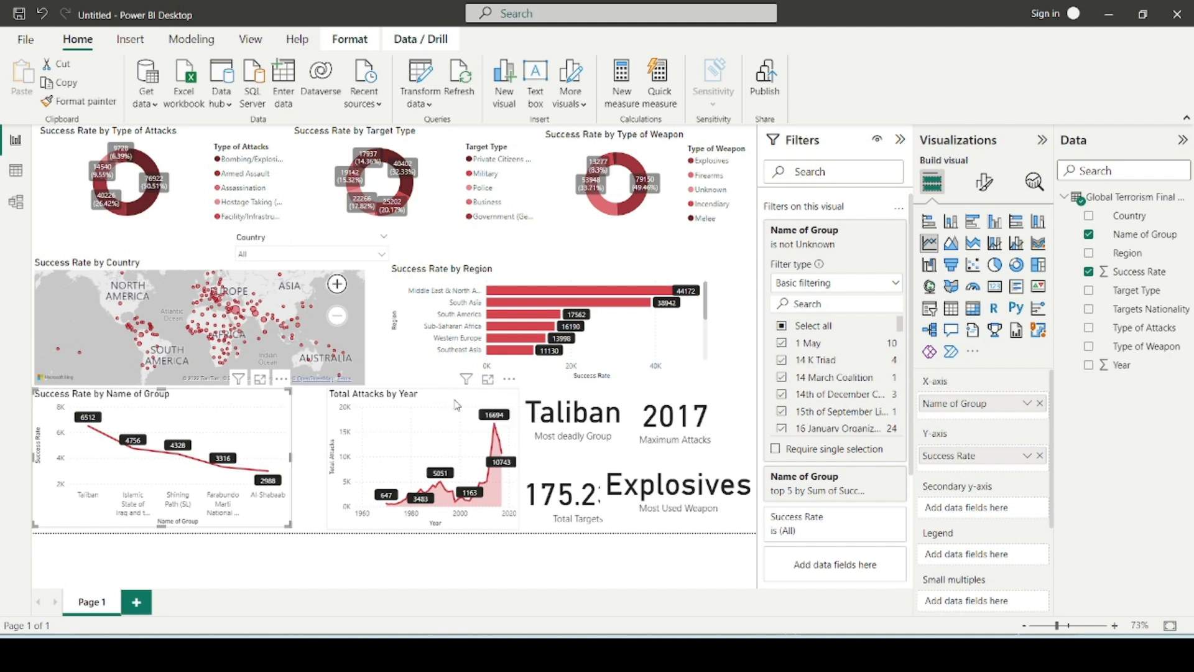
drag(452, 400, 520, 413)
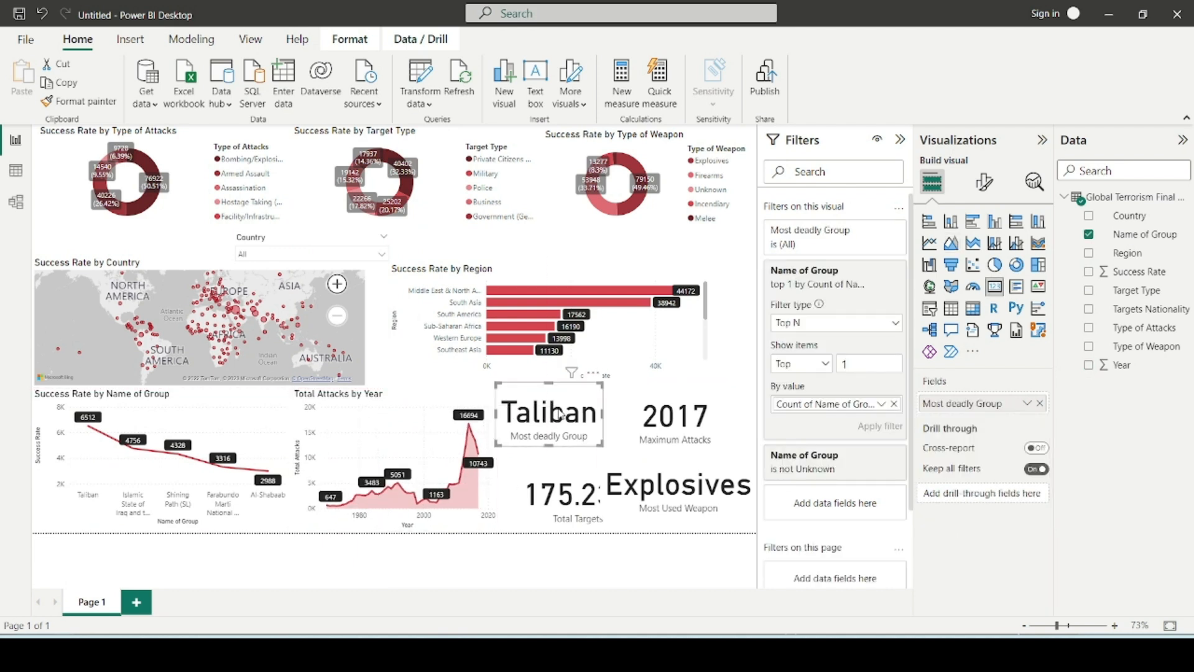
Arrange the cards in a two-by-two grid, with Most Used Weapon beside Most deadly Group and Maximum Attacks beside Total Targets.
drag(648, 418, 637, 414)
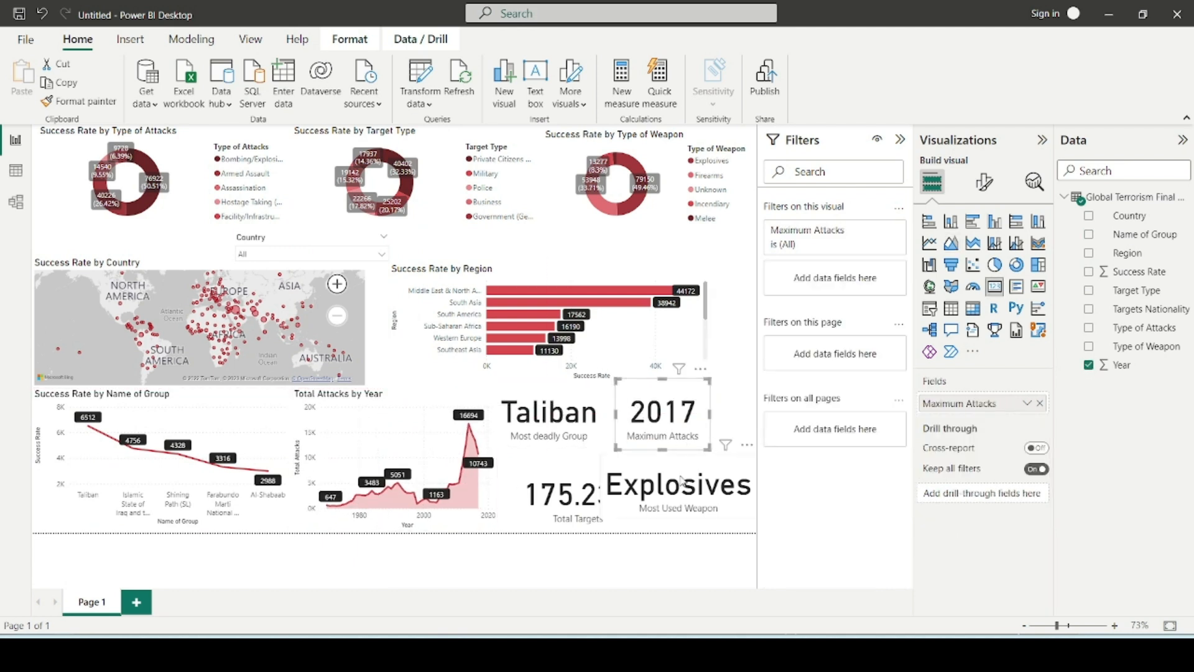
drag(577, 490, 557, 483)
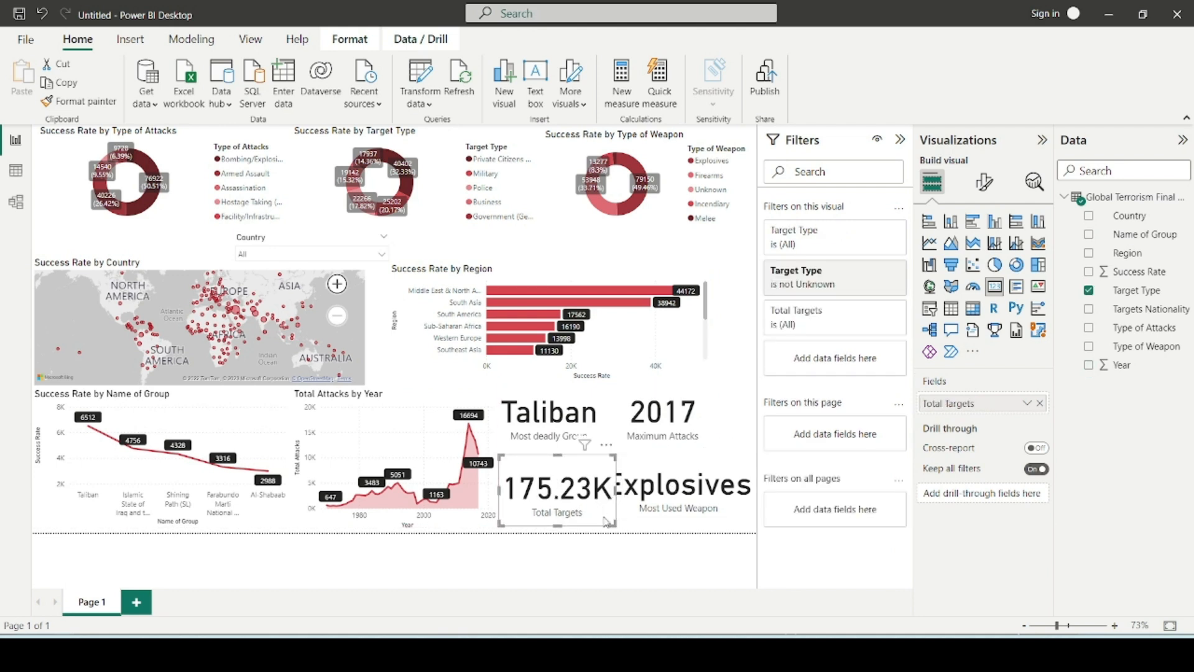
click(679, 500)
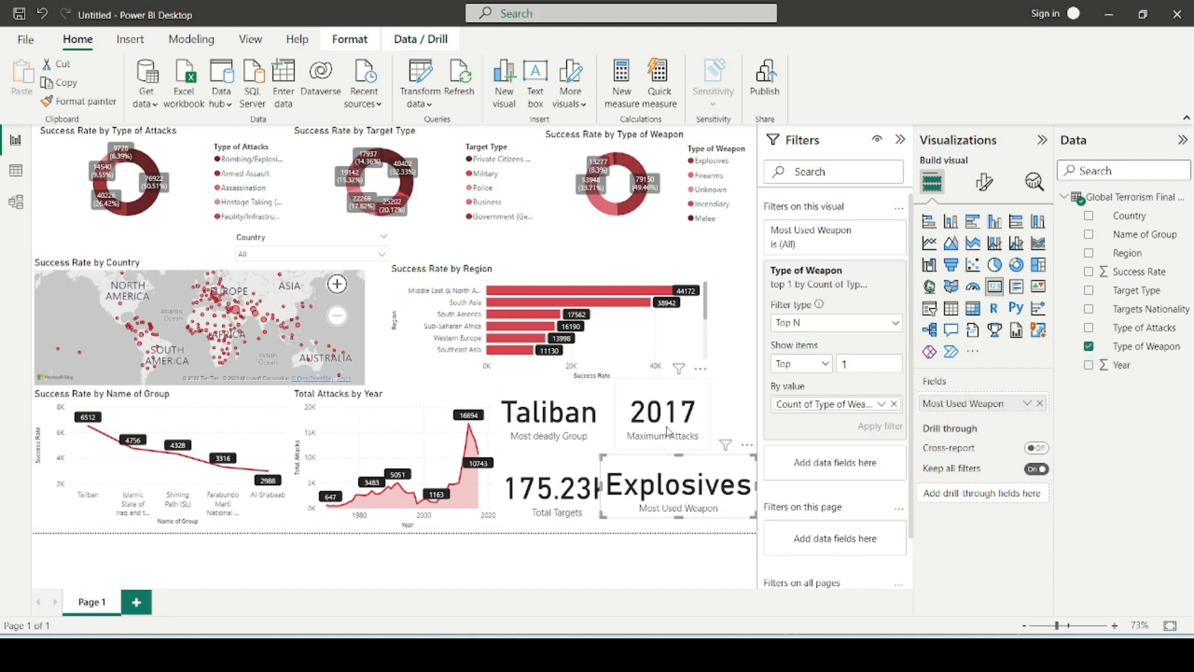
drag(664, 487, 664, 389)
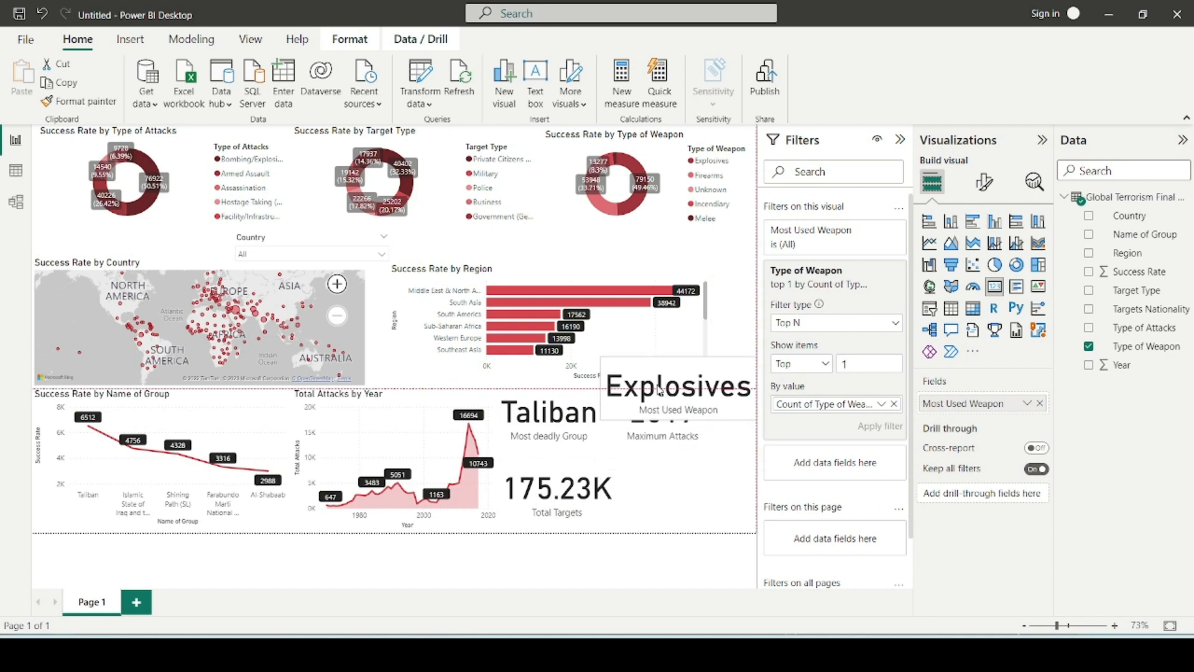
drag(661, 442, 667, 520)
drag(683, 394, 682, 428)
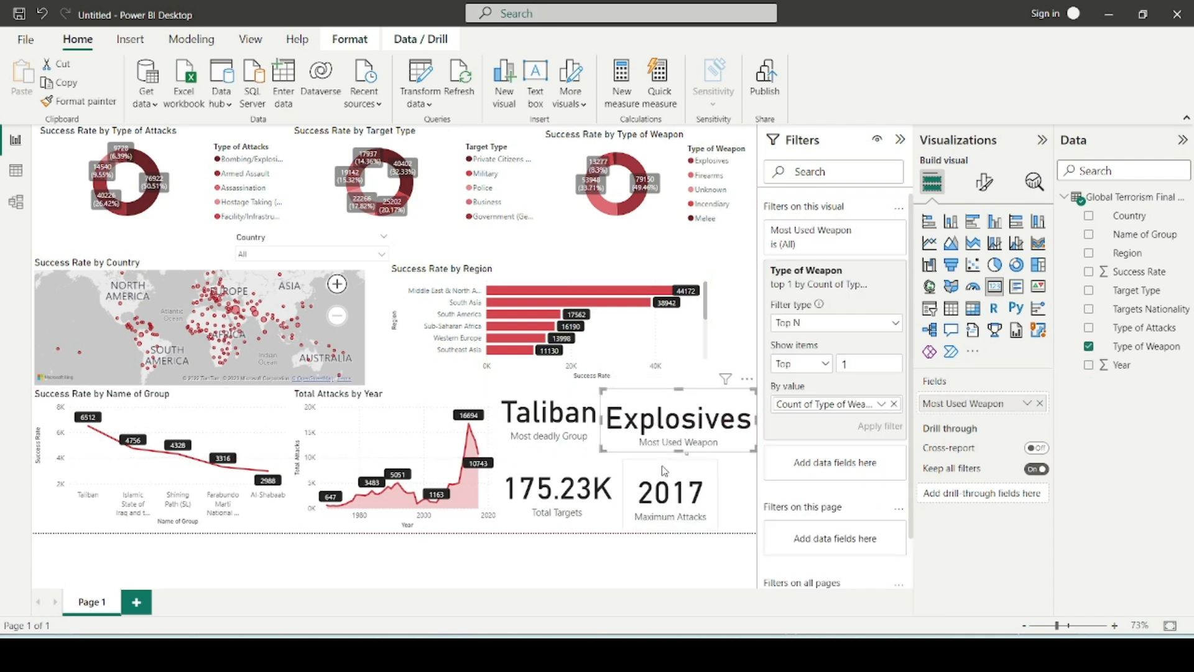
mouse_move(664, 490)
mouse_down()
mouse_move(733, 501)
mouse_move(684, 499)
mouse_up()
drag(686, 434, 684, 434)
click(583, 428)
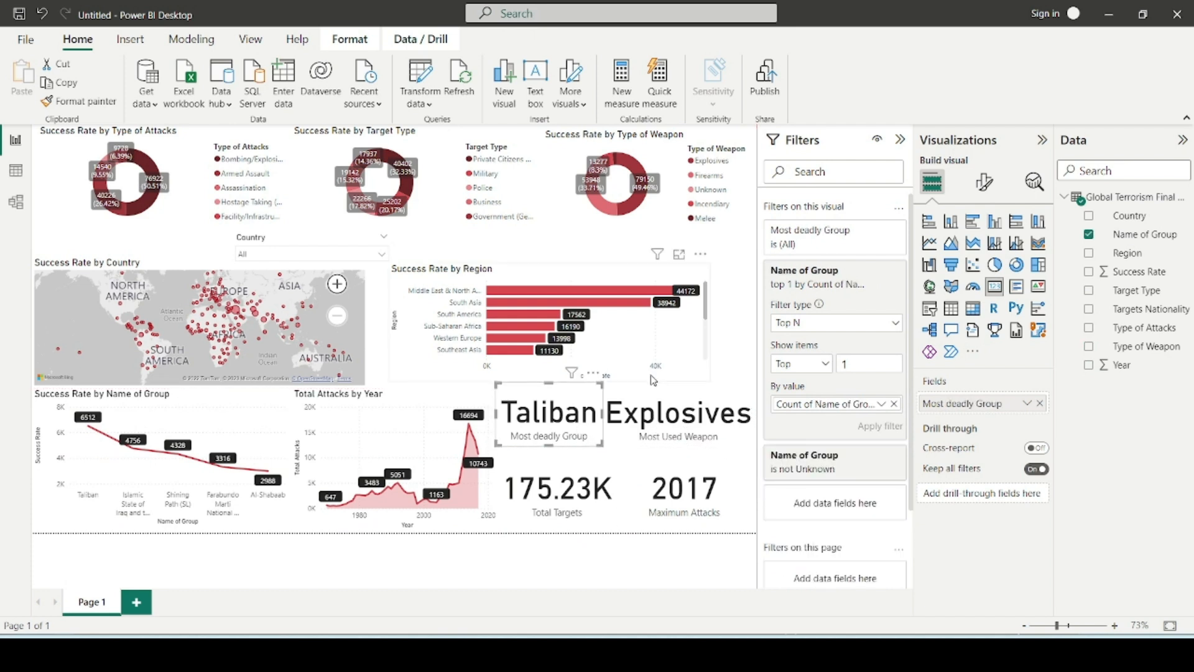
click(589, 496)
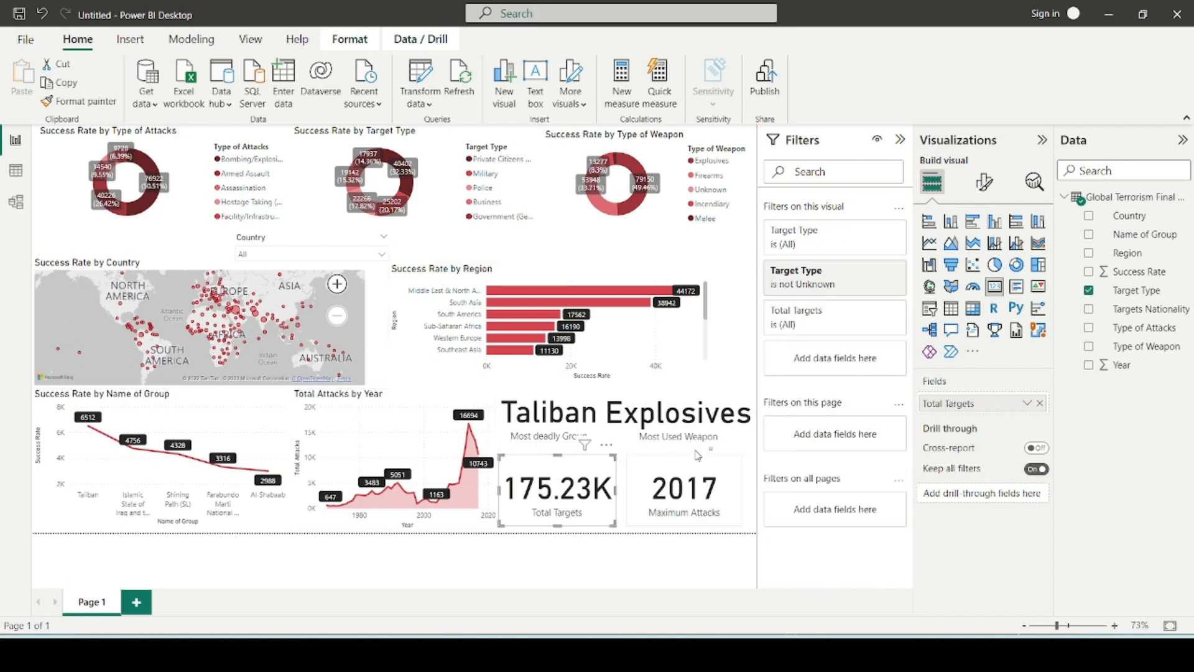
click(646, 457)
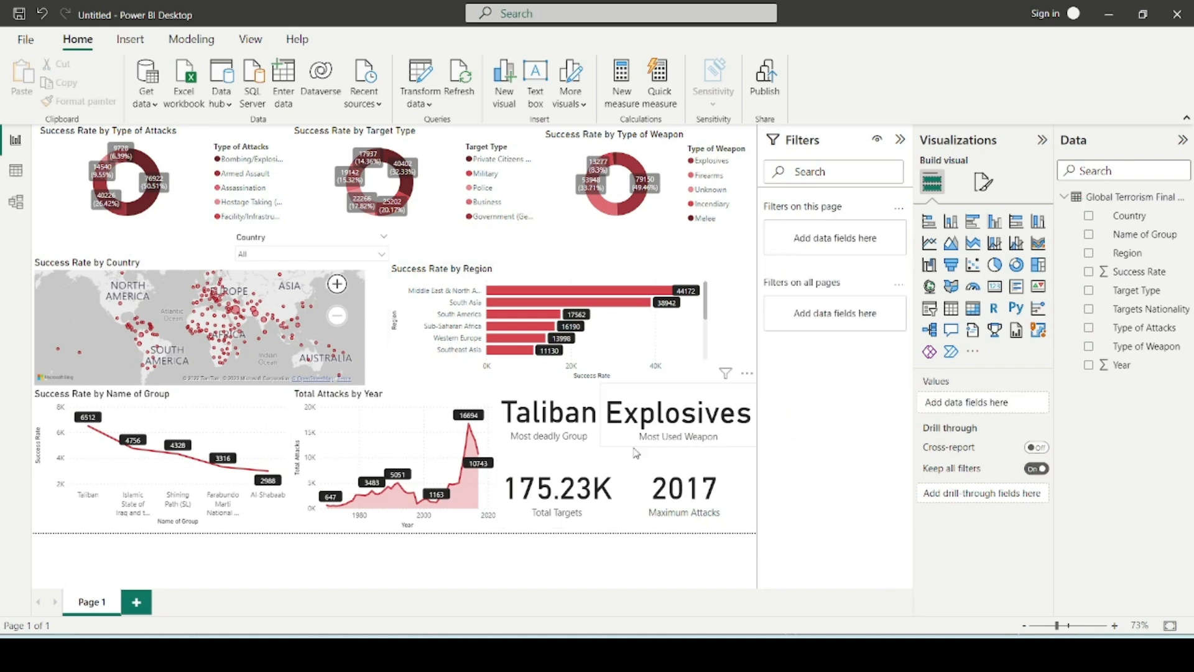
Check the dashboard against the Notepad Objectives note, and set blood.jpg as the report page's wallpaper image.
key(alt+Tab)
click(356, 438)
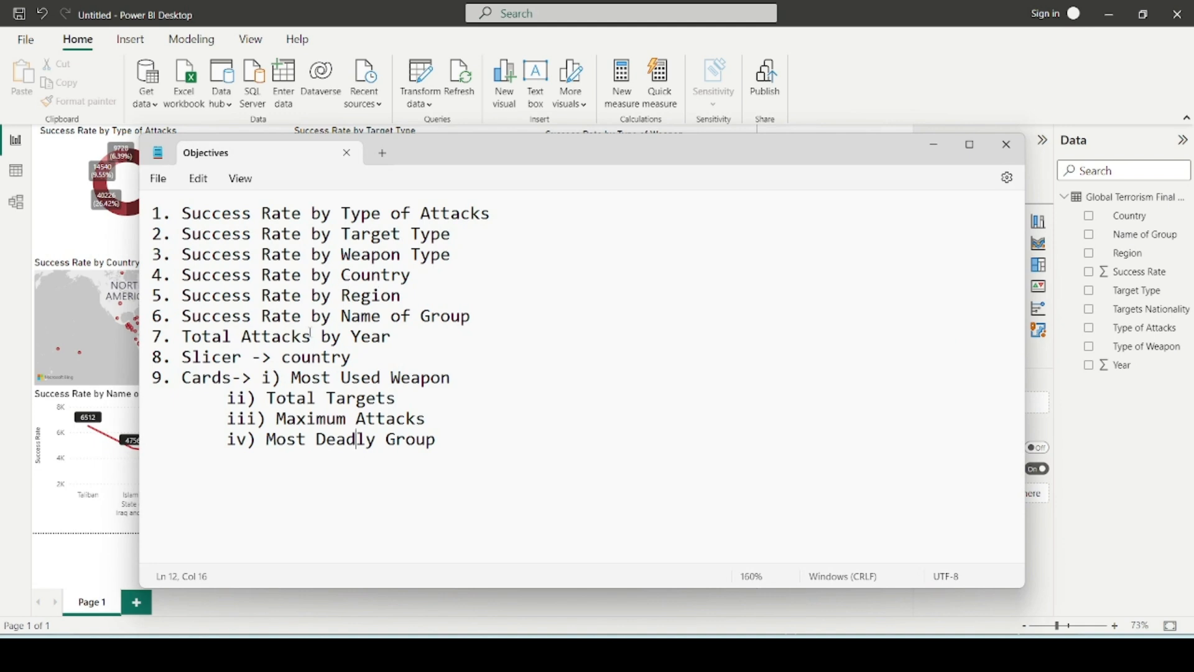
click(59, 235)
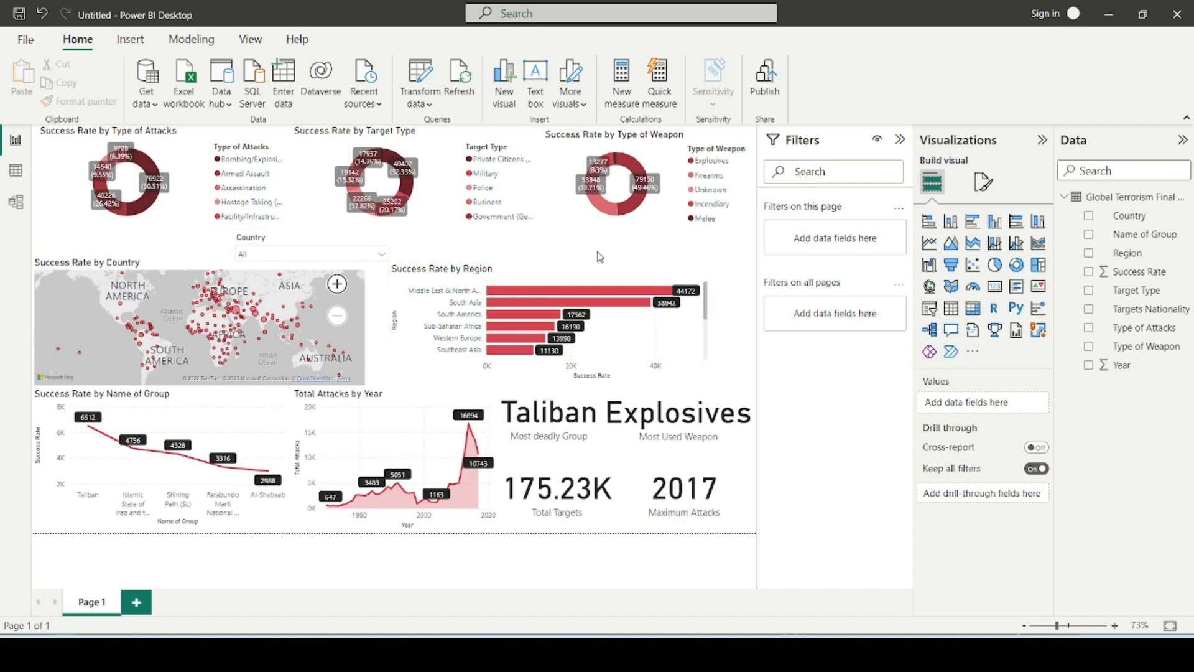
click(983, 185)
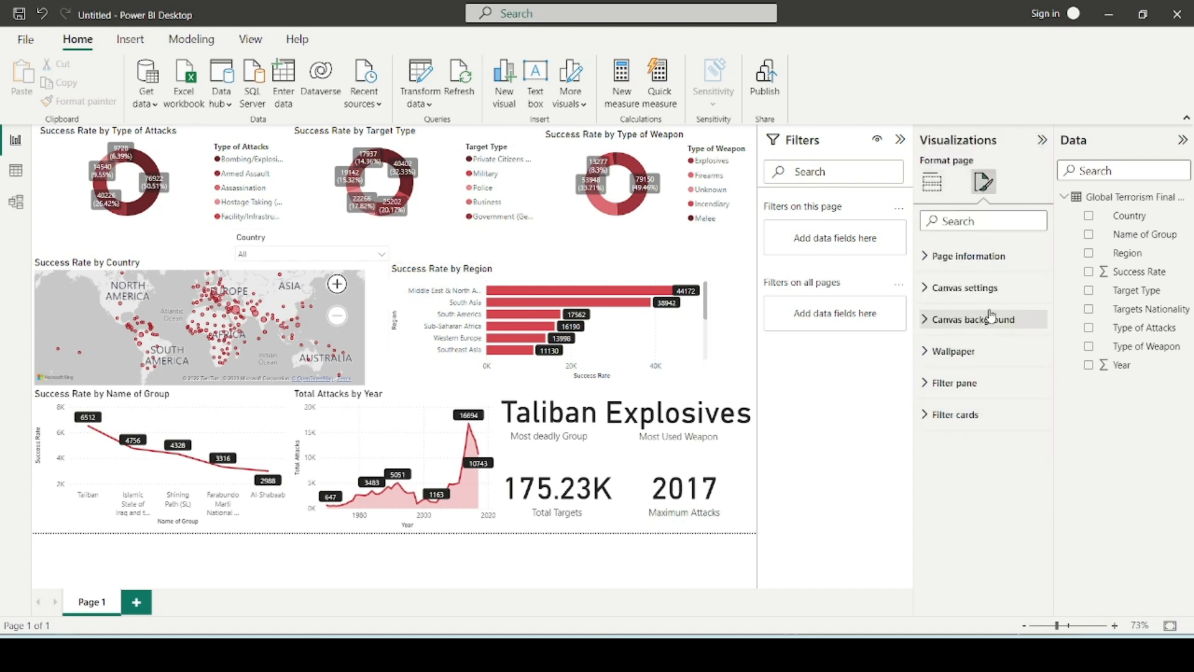
click(963, 353)
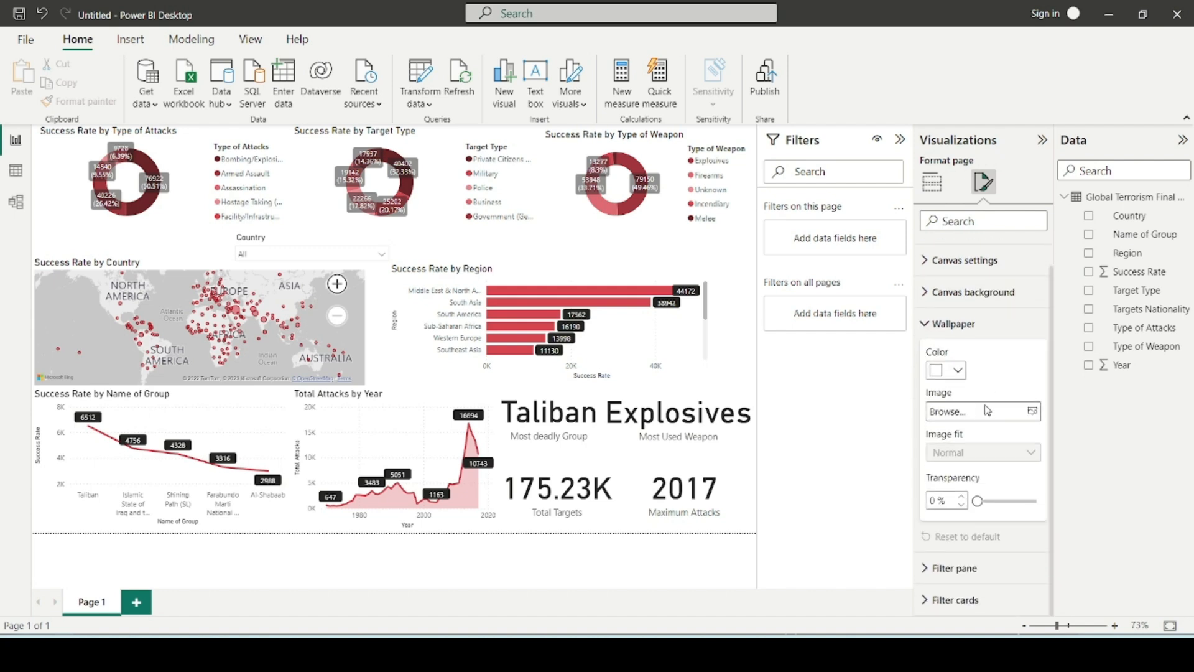
click(998, 411)
double_click(205, 181)
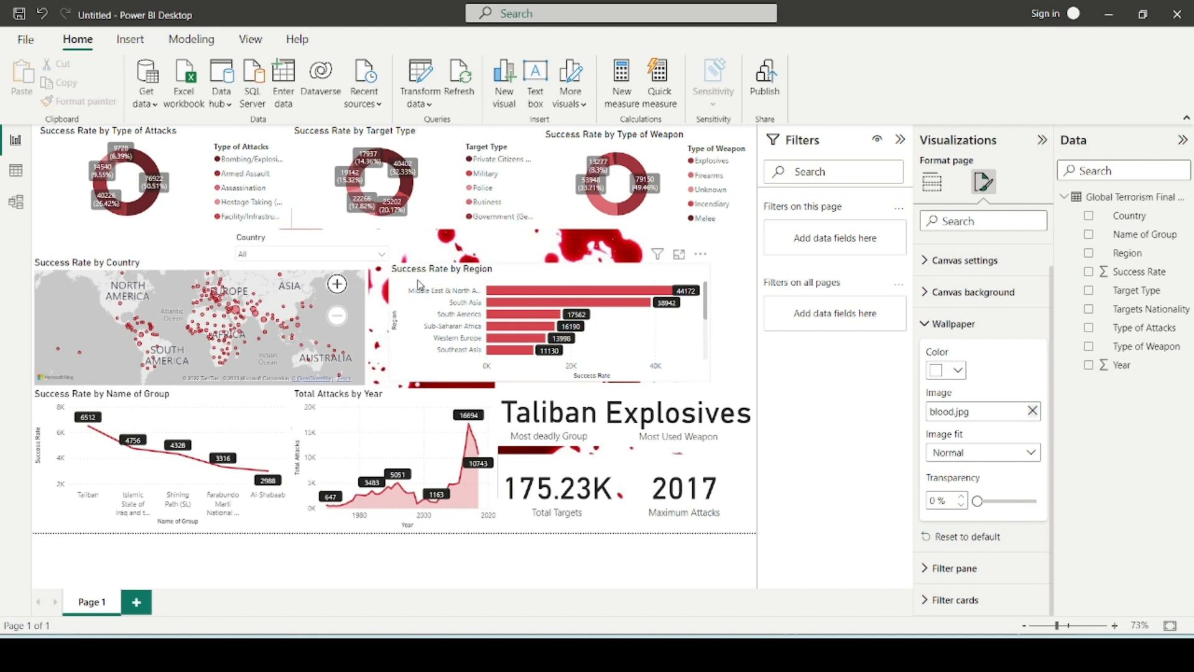
click(166, 224)
click(443, 206)
click(552, 212)
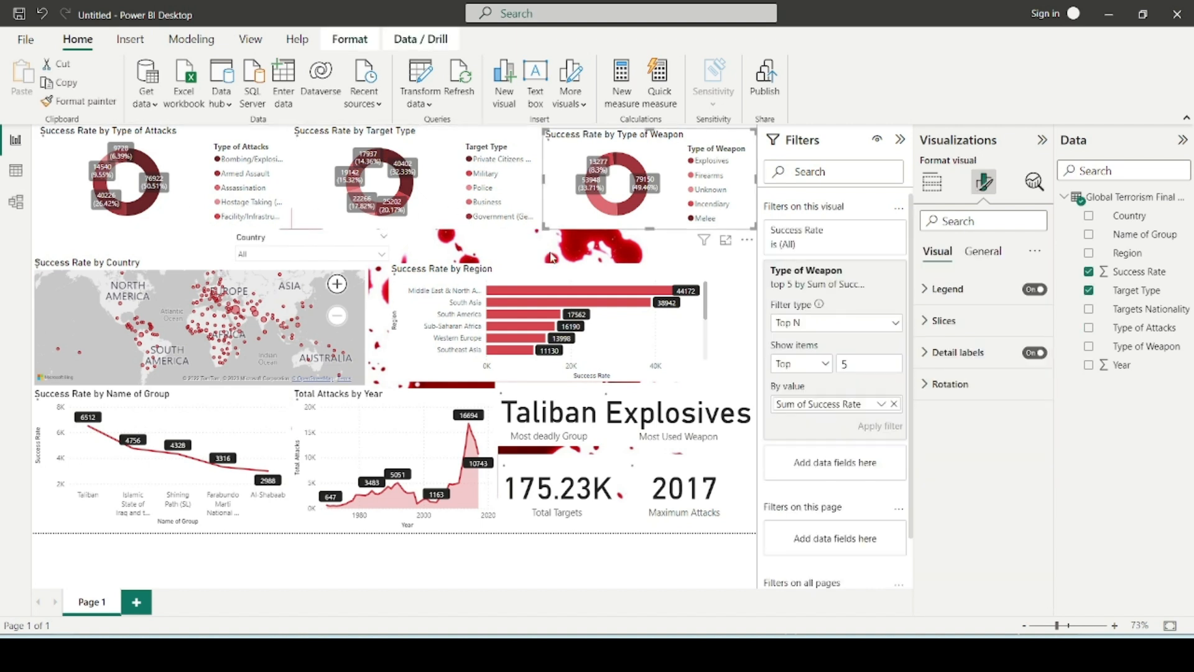
click(680, 336)
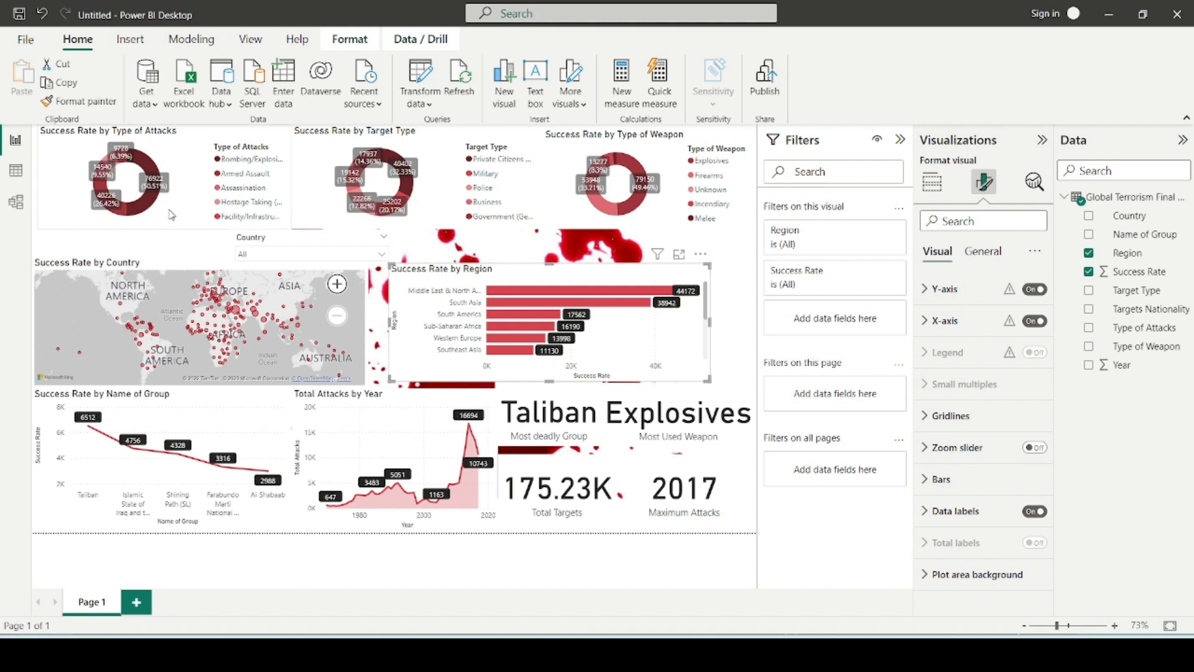
Open the general formatting options of the Success Rate by Type of Attacks donut chart.
click(166, 208)
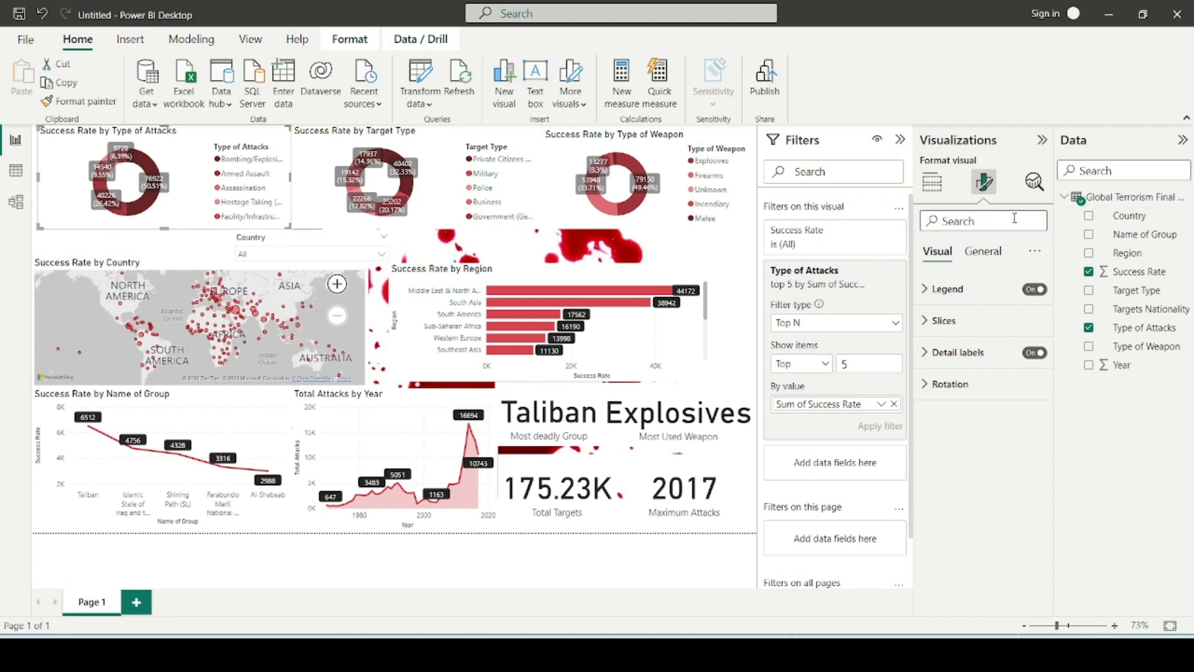
click(981, 251)
click(973, 221)
text(backgou)
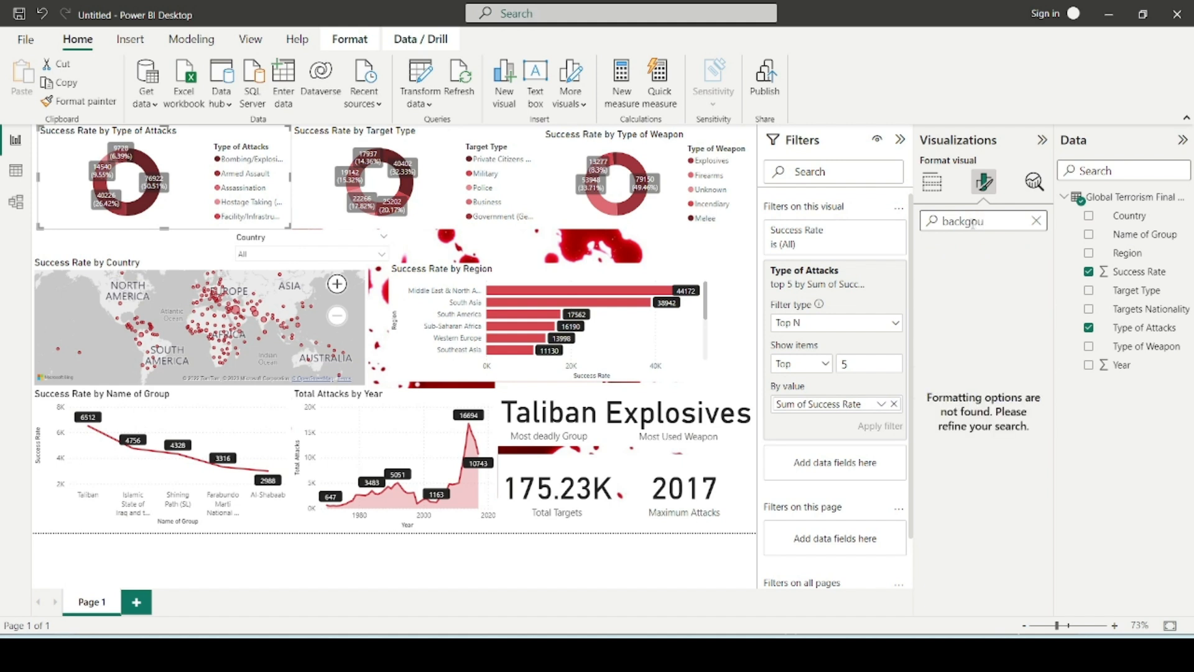
key(BackSpace)
key(BackSpace)
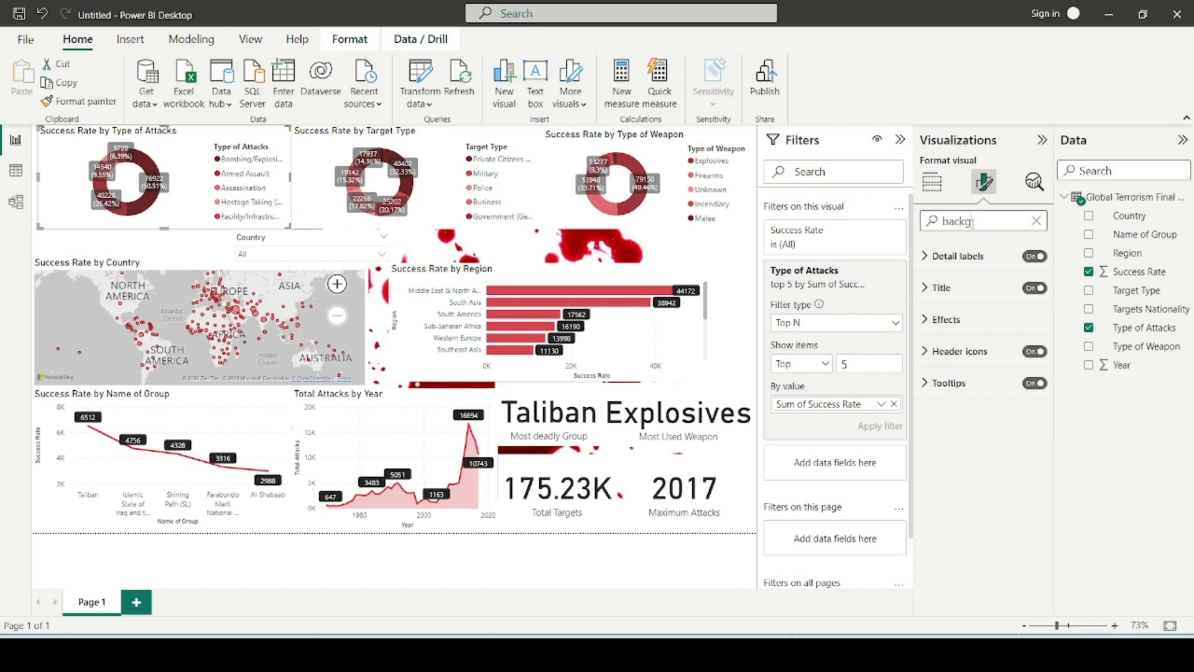
text(r)
click(1036, 221)
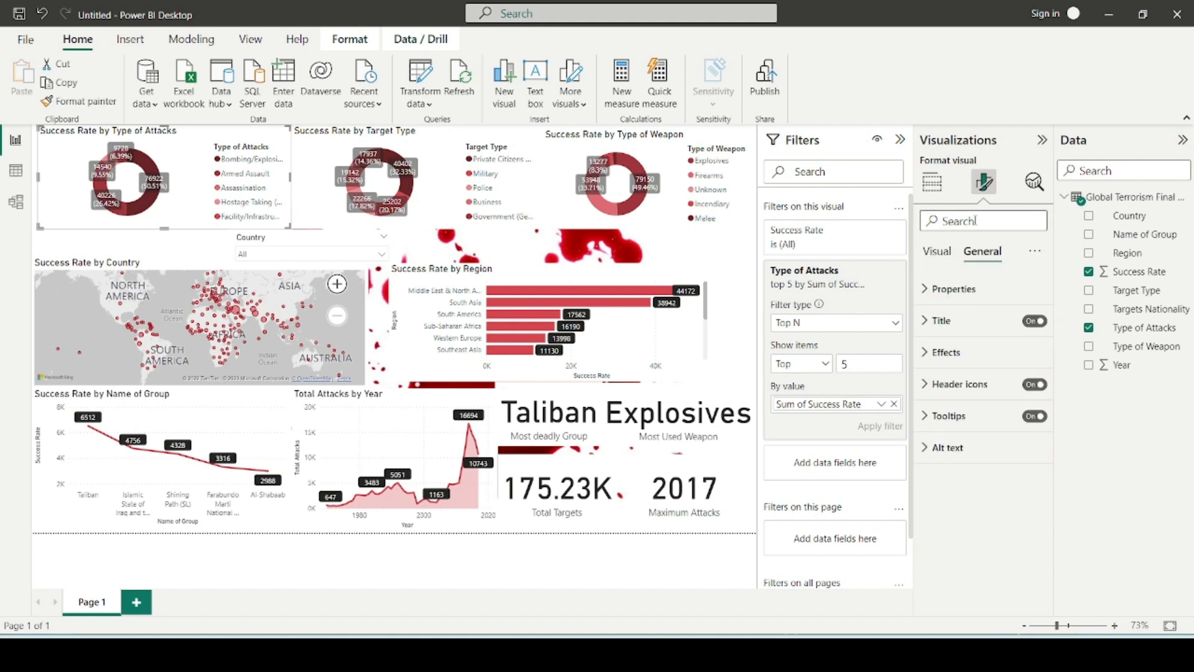
Search the format options for background and turn off the background effect of the Success Rate by Type of Attacks chart.
click(936, 251)
click(983, 251)
click(977, 223)
text(backg)
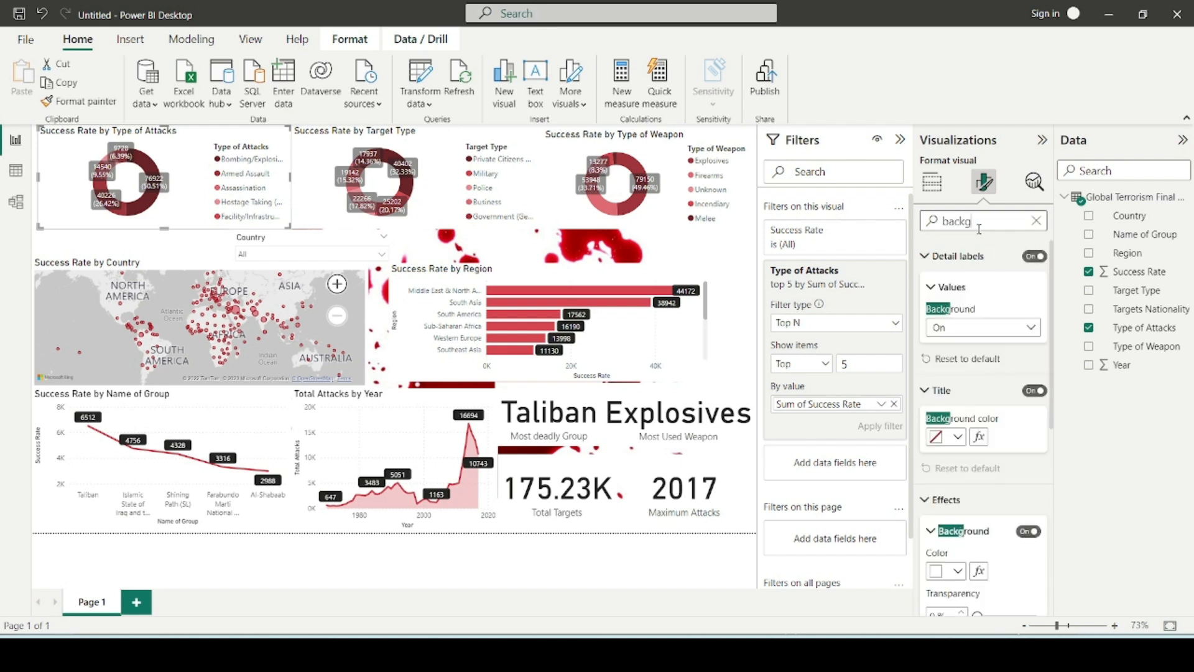
text(round)
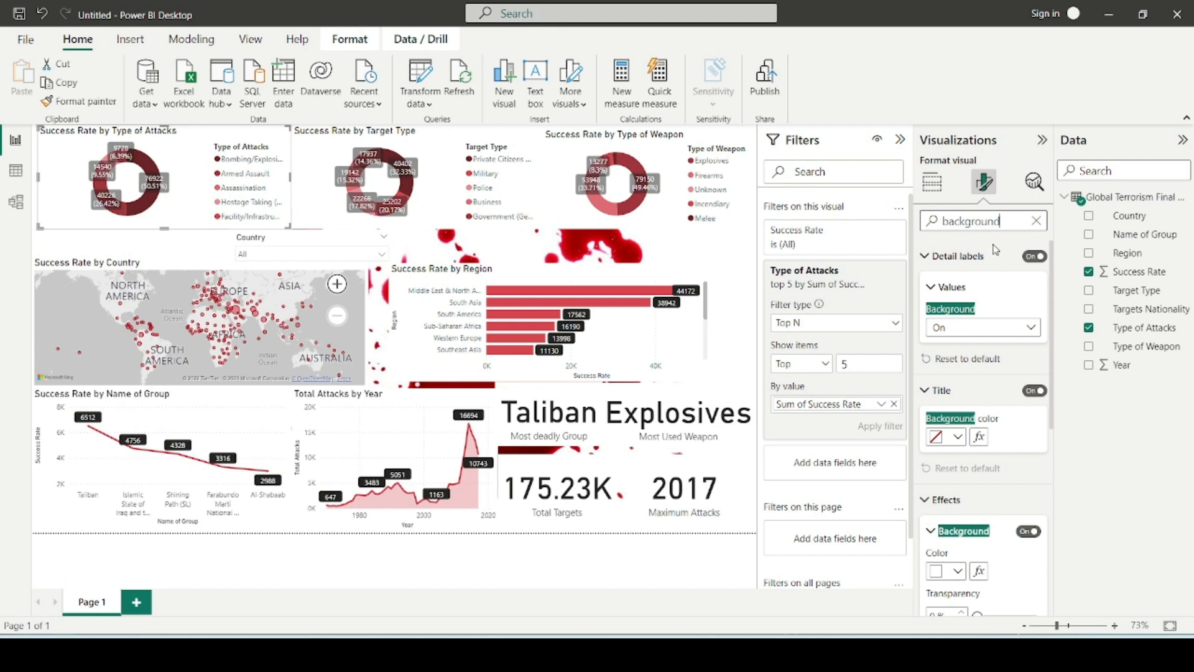
scroll(995, 448, down, 1)
click(1028, 474)
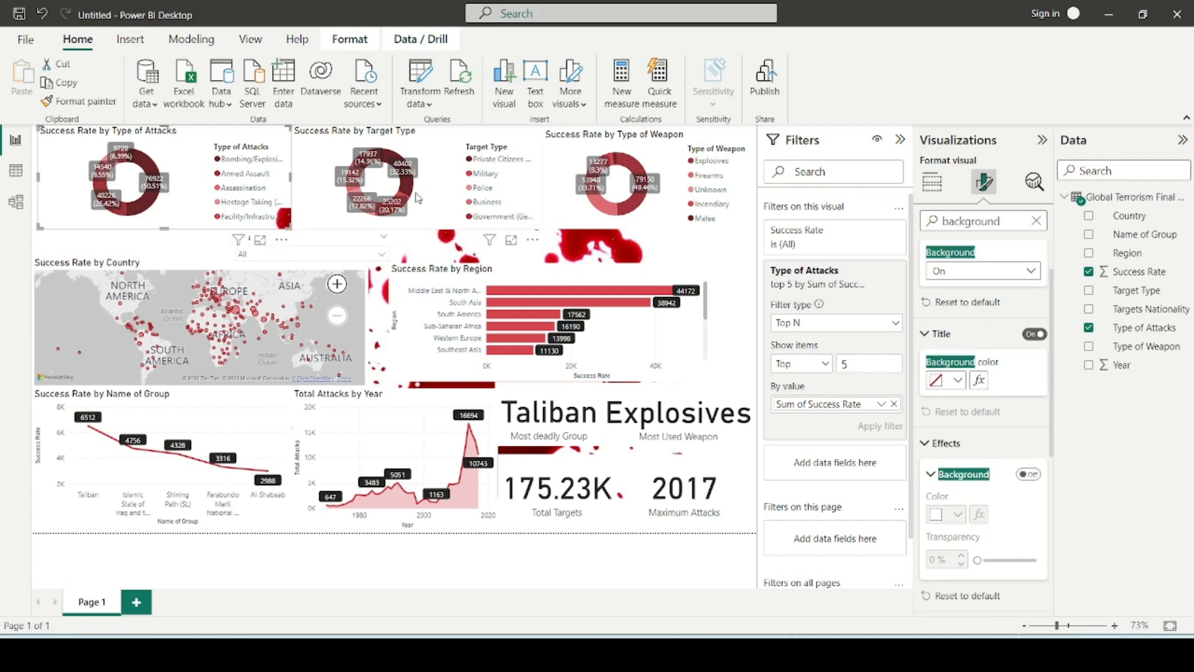
Turn off the background effect of the Success Rate by Target Type and Success Rate by Type of Weapon donut charts.
click(443, 203)
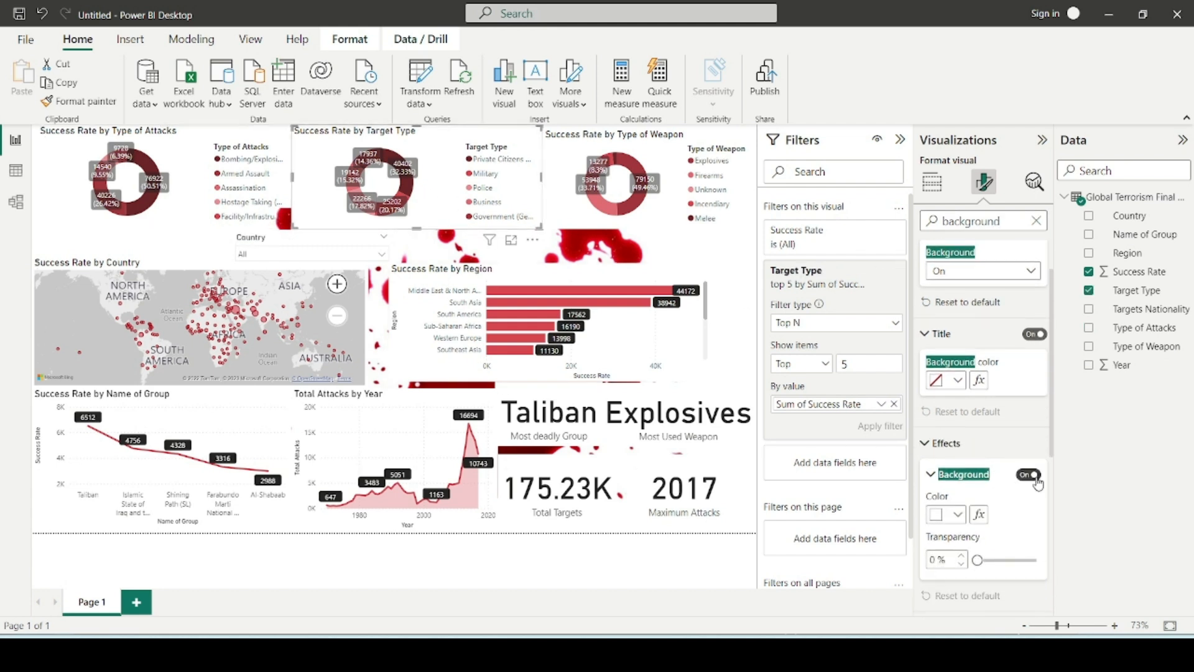
click(656, 217)
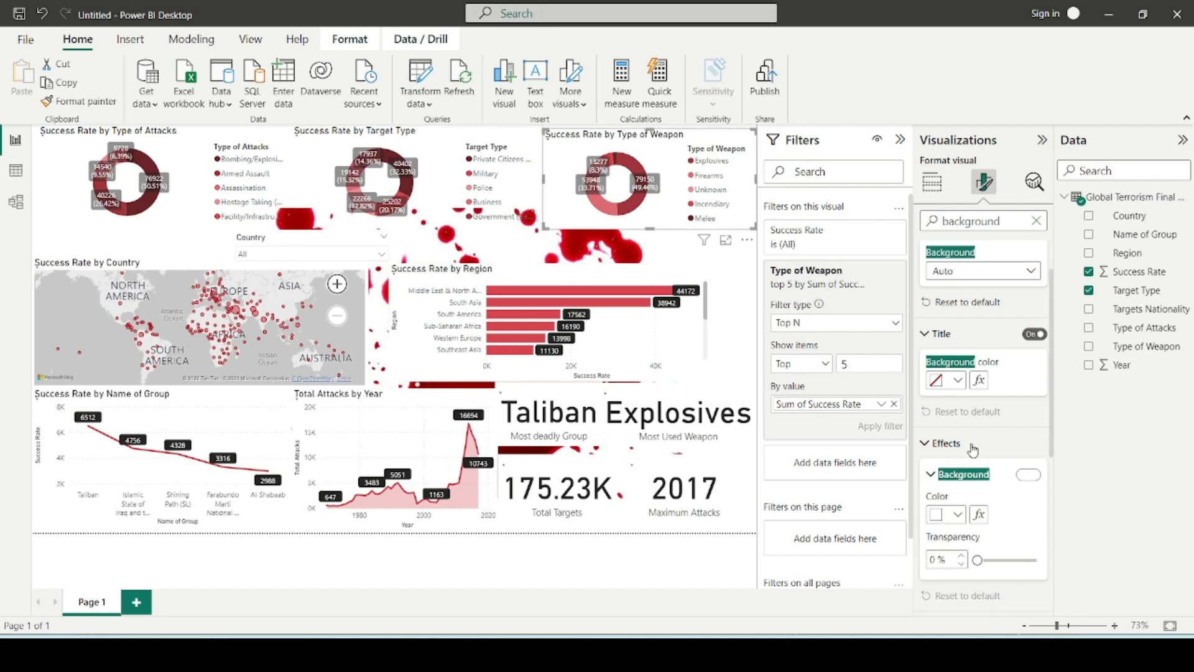
click(1029, 474)
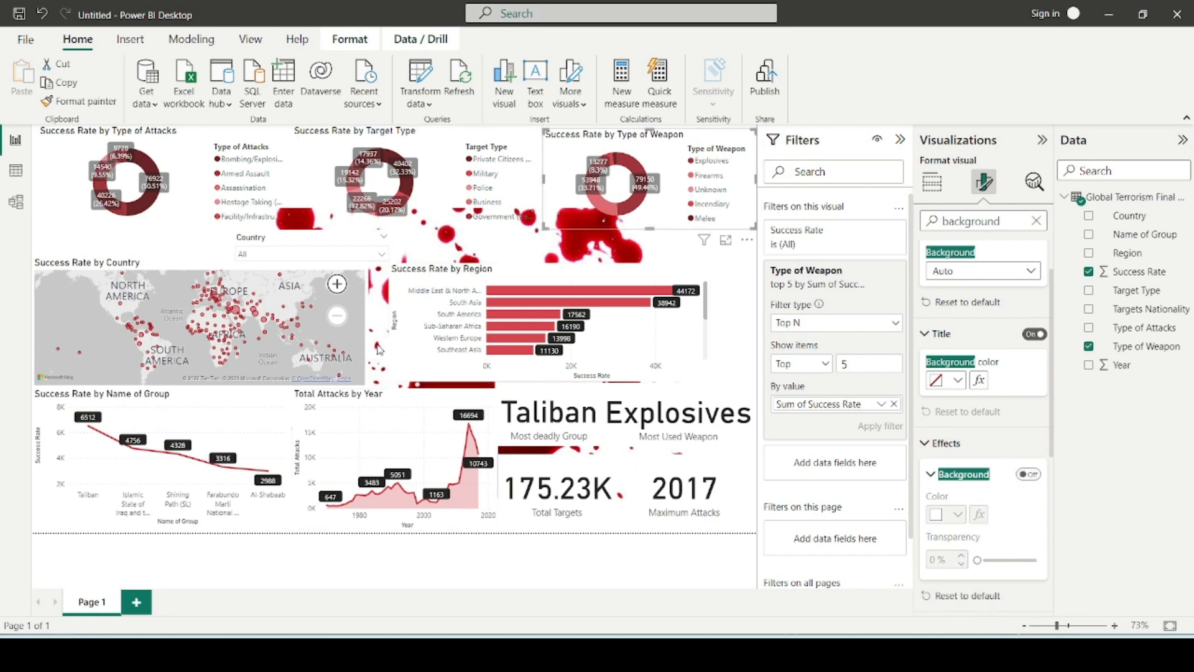
Search the map's format options for "back" and turn off the background effect of the Success Rate by Country map and Success Rate by Region chart.
click(247, 268)
click(218, 265)
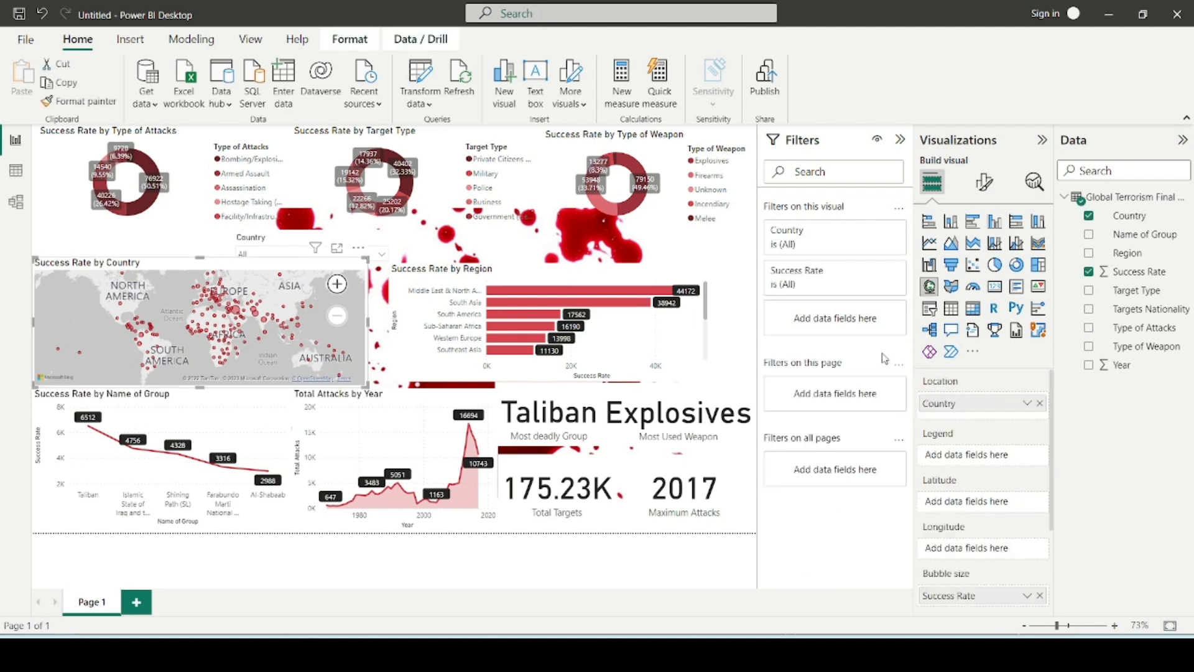
click(984, 182)
click(982, 251)
click(973, 221)
text(back)
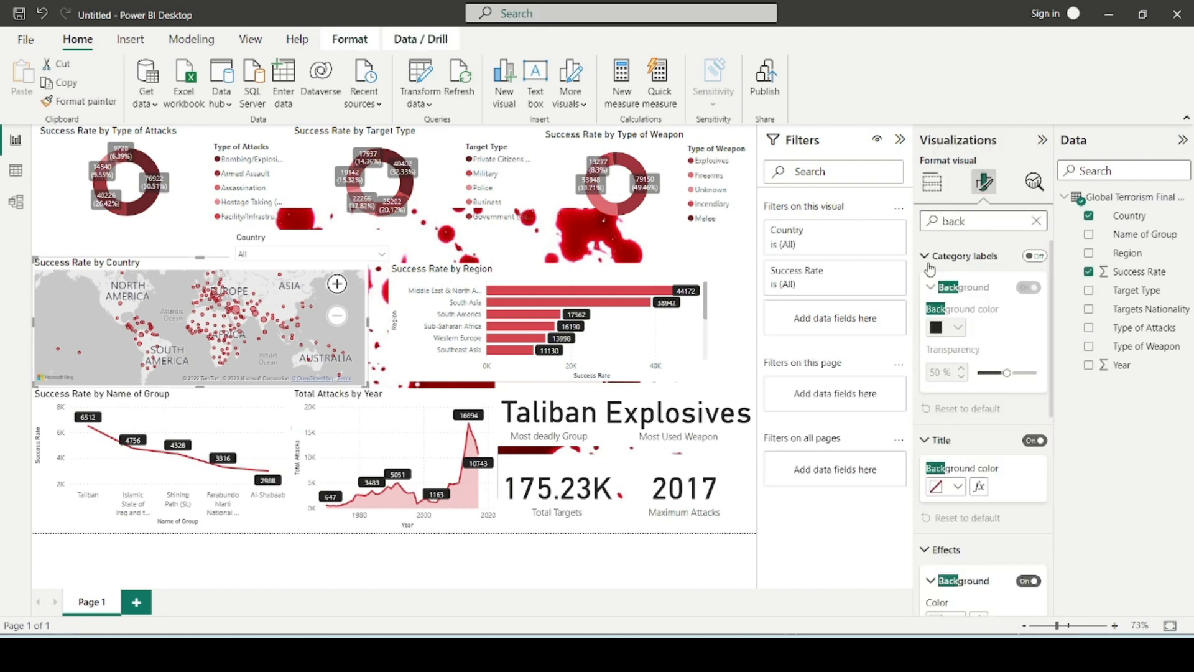
click(1026, 412)
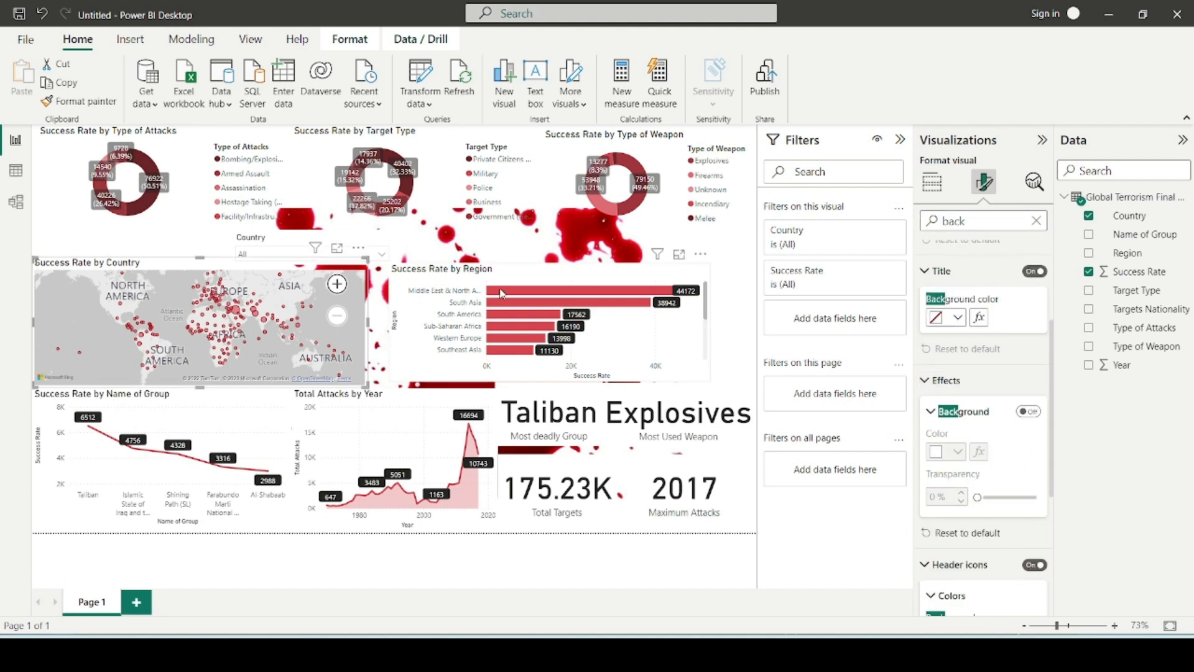
click(670, 297)
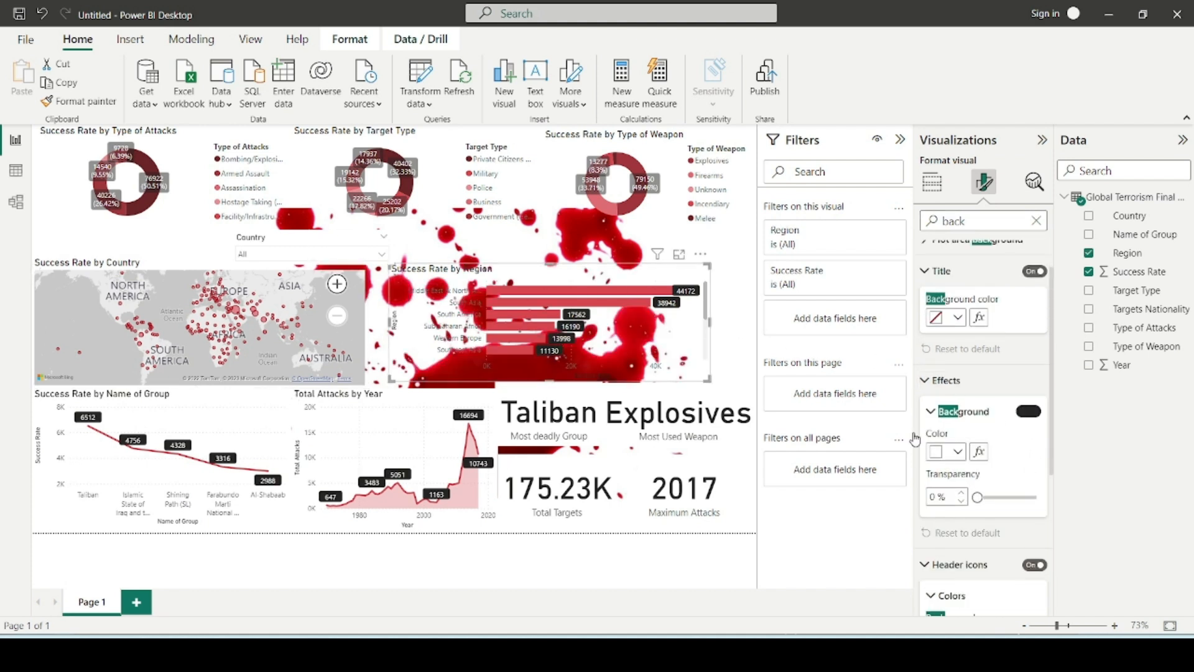
Turn off the background effect of the Most Used Weapon, Most deadly Group, Maximum Attacks and Total Targets cards.
click(734, 439)
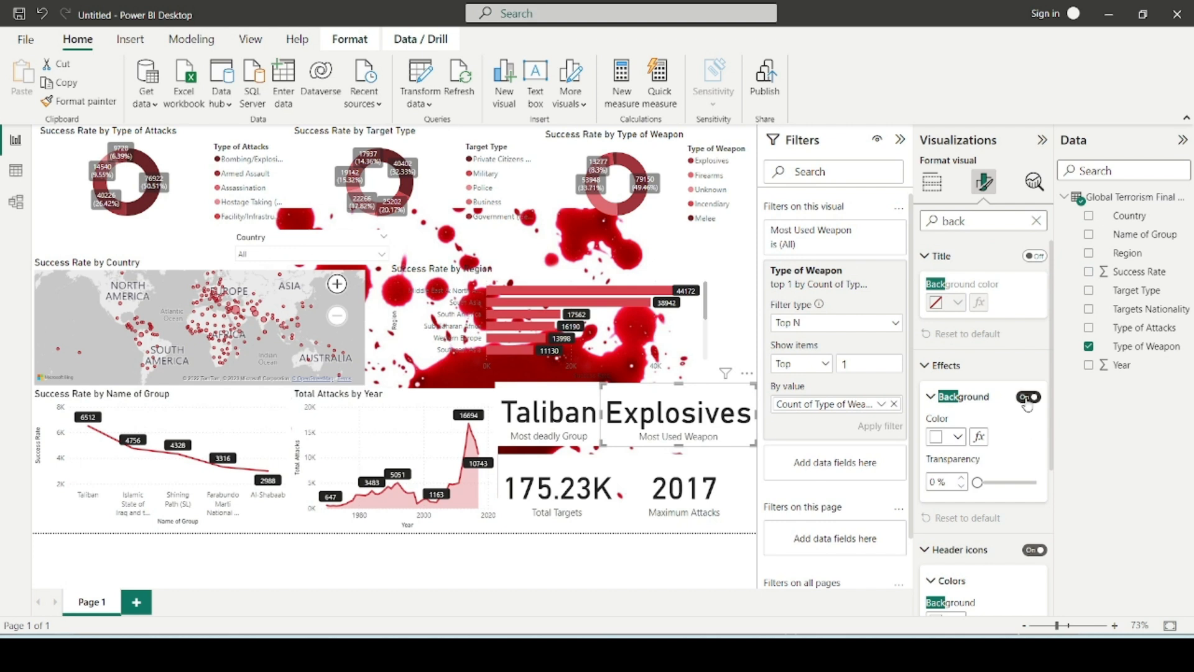
click(595, 435)
click(1033, 397)
click(1036, 402)
click(737, 492)
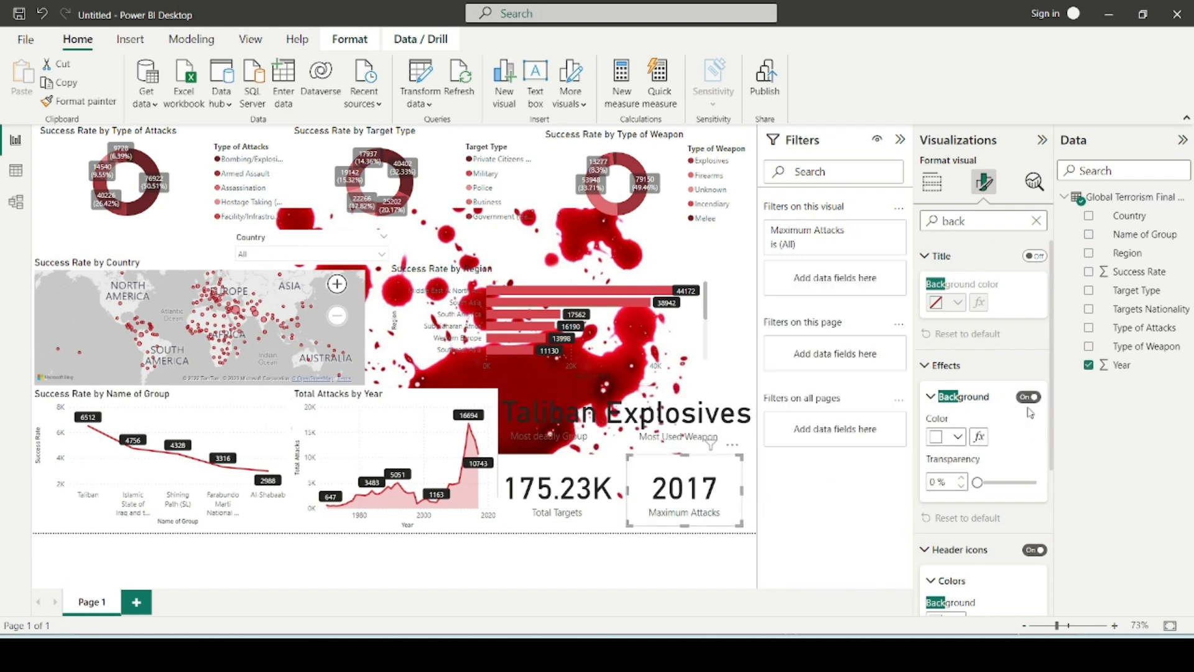
click(1038, 398)
click(556, 491)
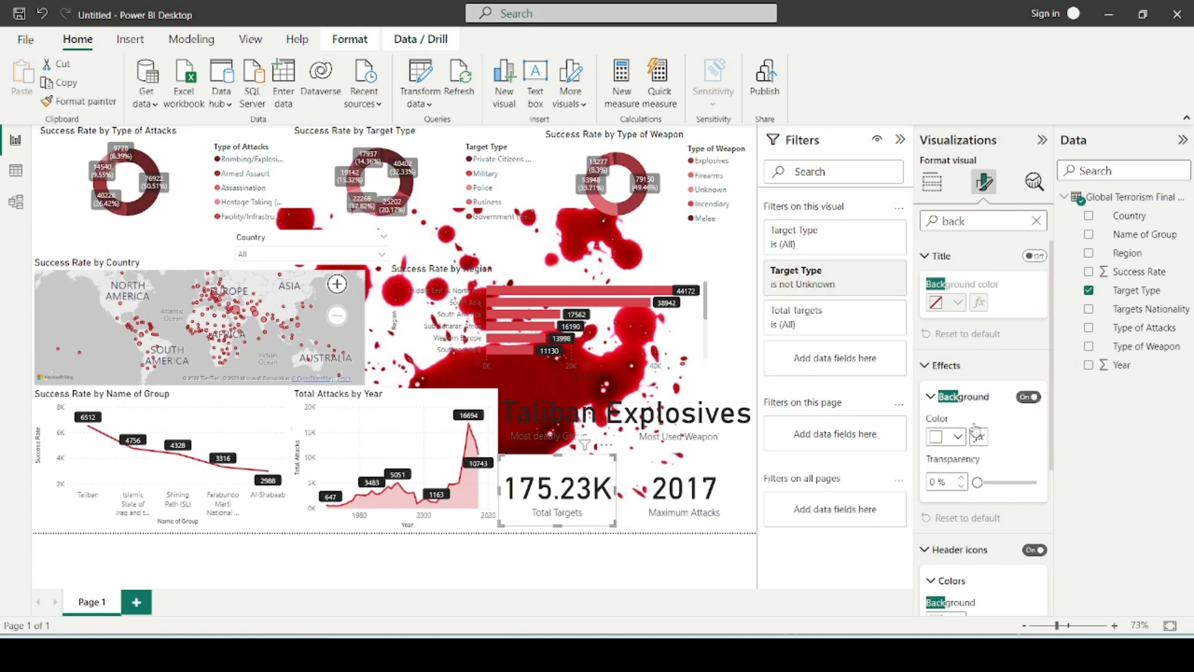
click(1029, 398)
Turn off the background effect of the Total Attacks by Year and Success Rate by Name of Group charts.
click(398, 435)
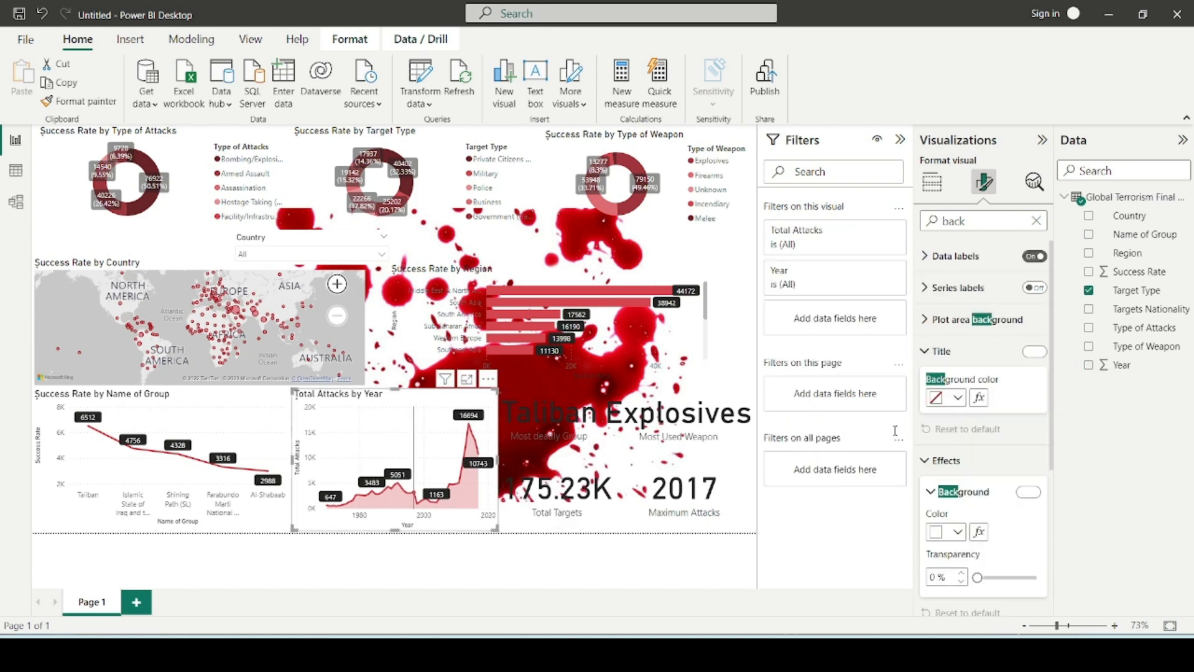
click(1027, 492)
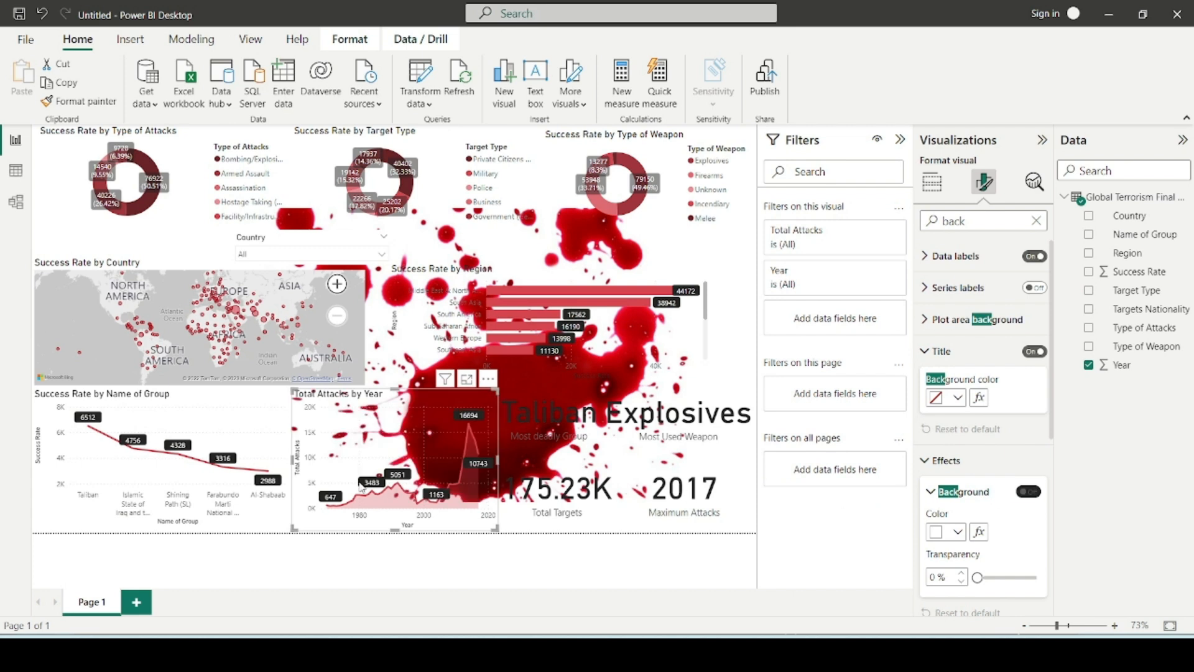
click(265, 424)
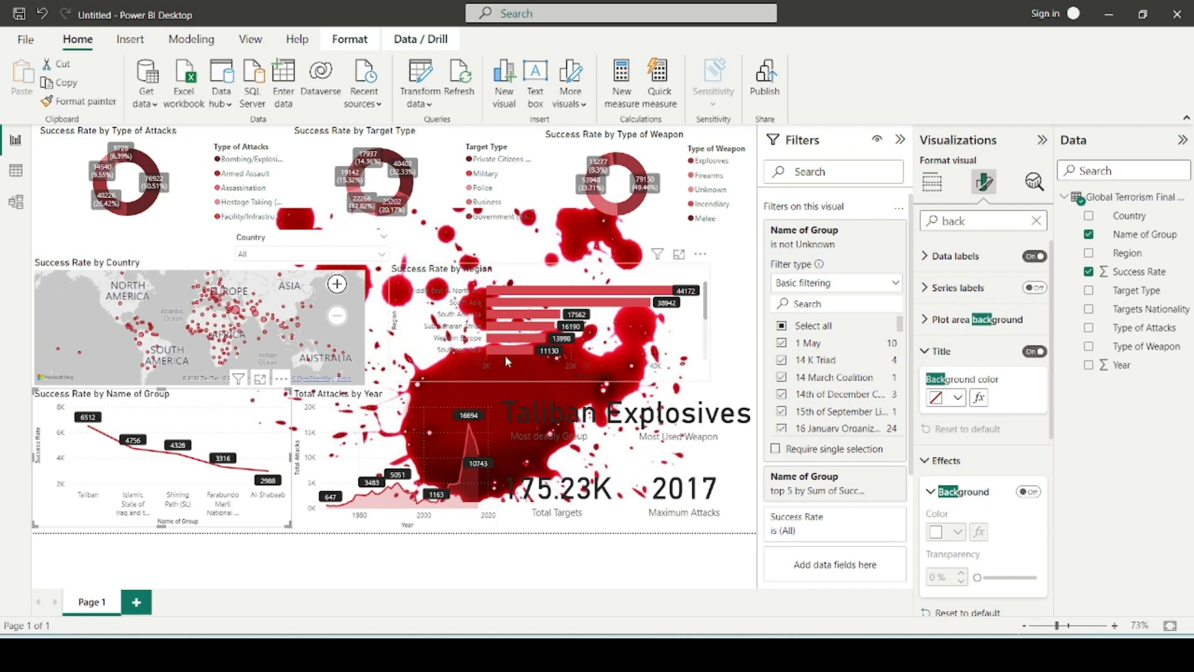
Move the Success Rate by Region chart to the page's right edge and enlarge it from its lower-left corner.
click(726, 314)
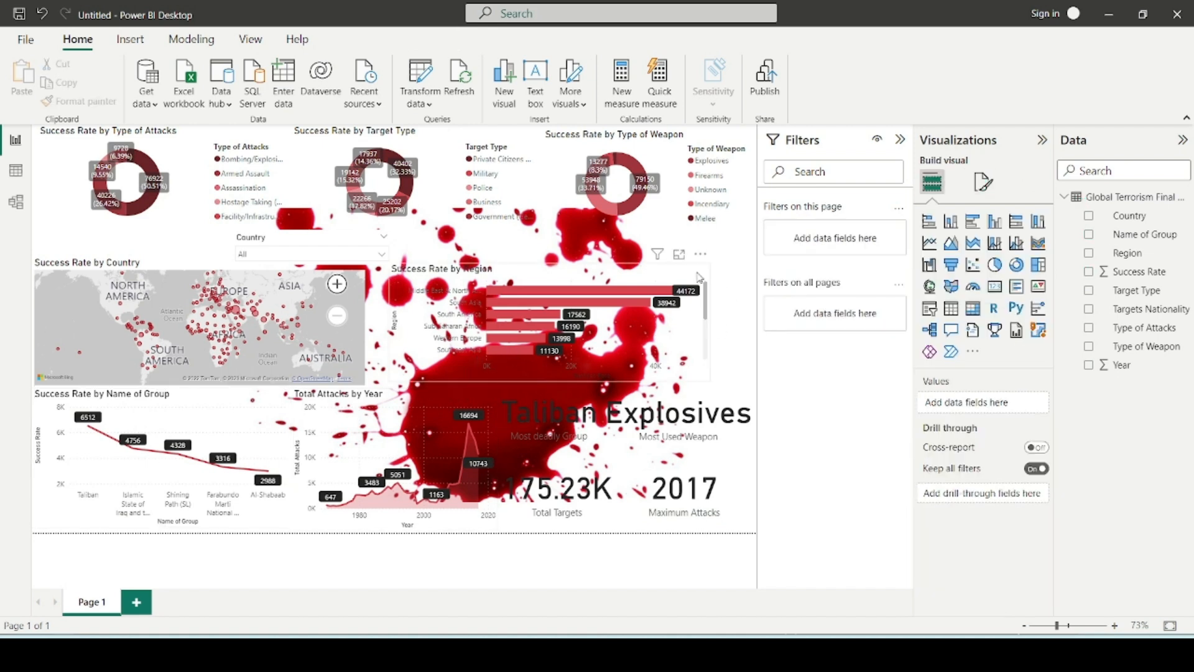
drag(682, 278, 728, 271)
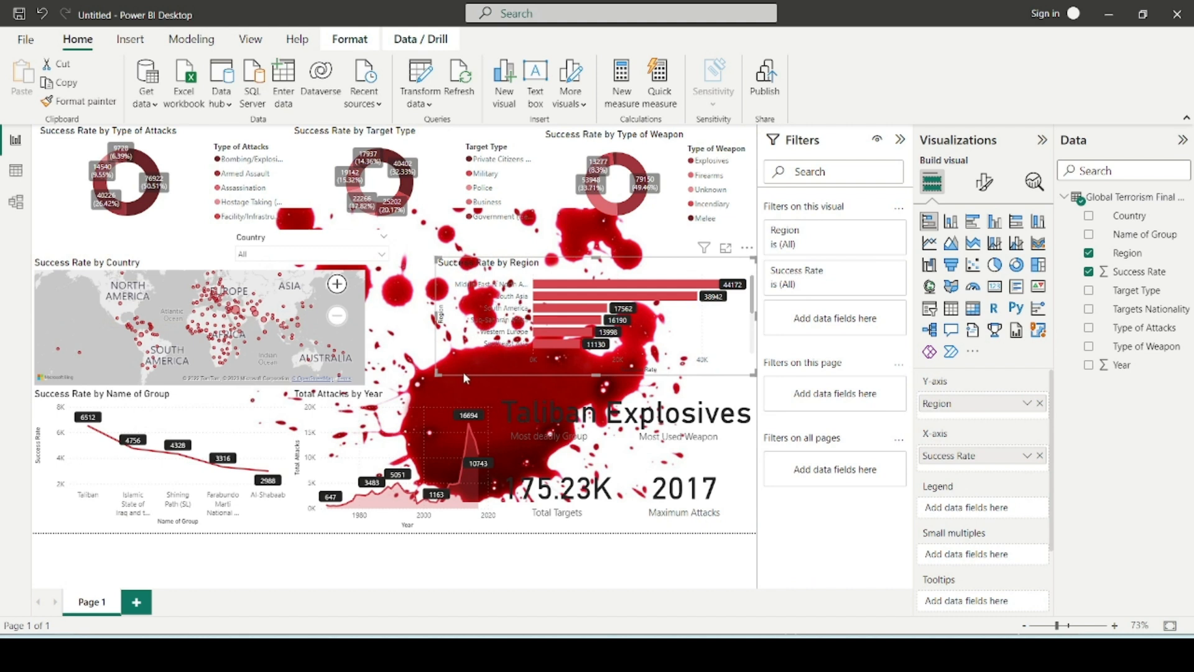
drag(439, 371, 413, 398)
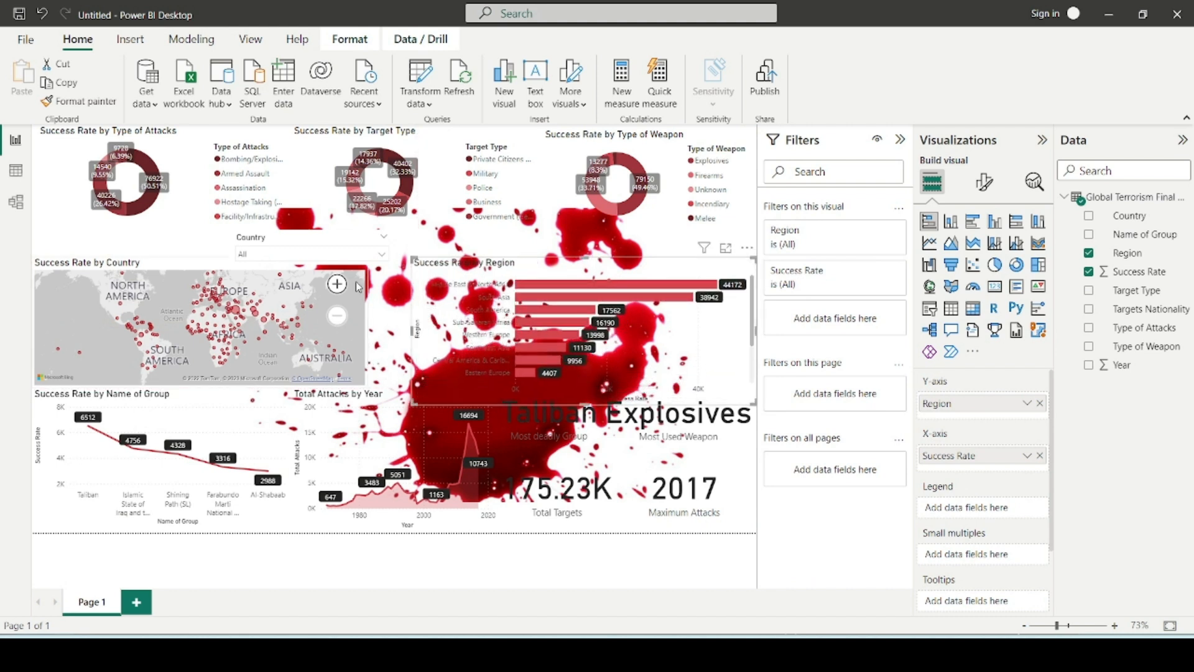
Set the transparency of the report page's blood.jpg wallpaper to 90%.
click(398, 322)
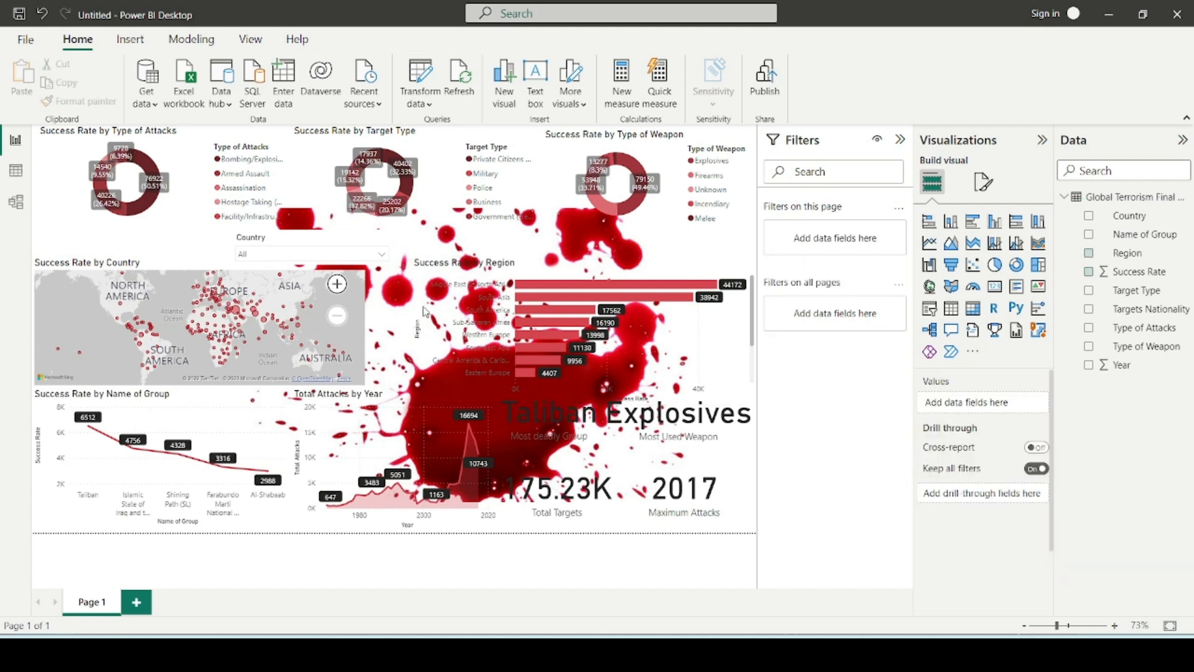
click(983, 182)
click(953, 349)
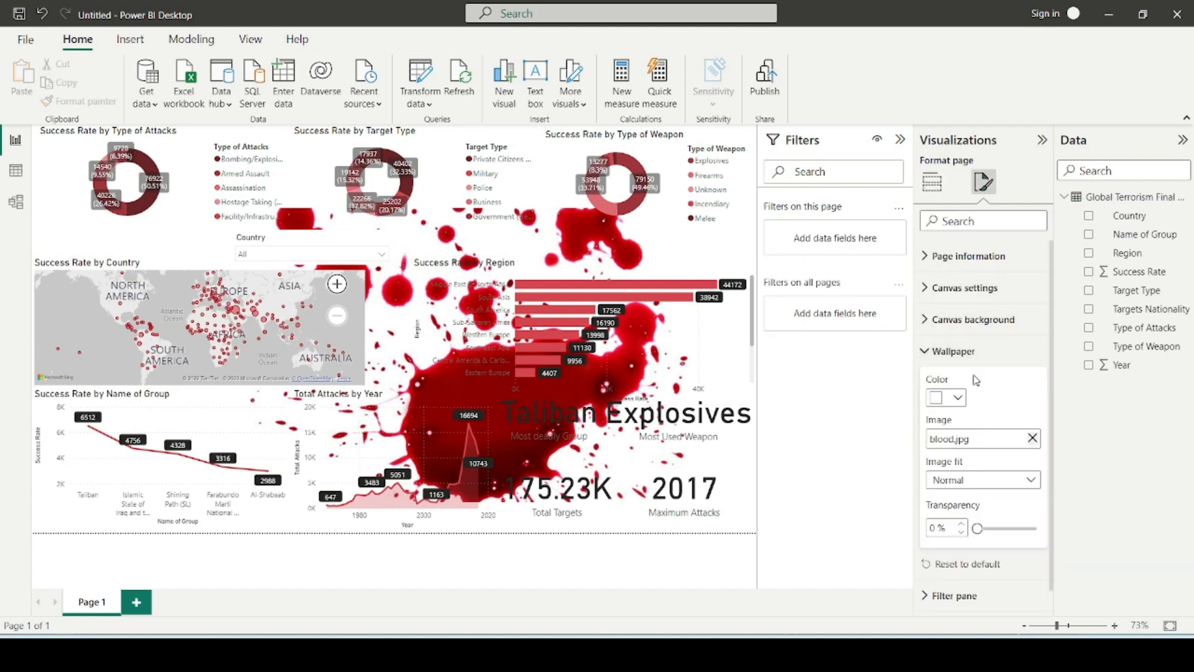
drag(977, 528, 1031, 529)
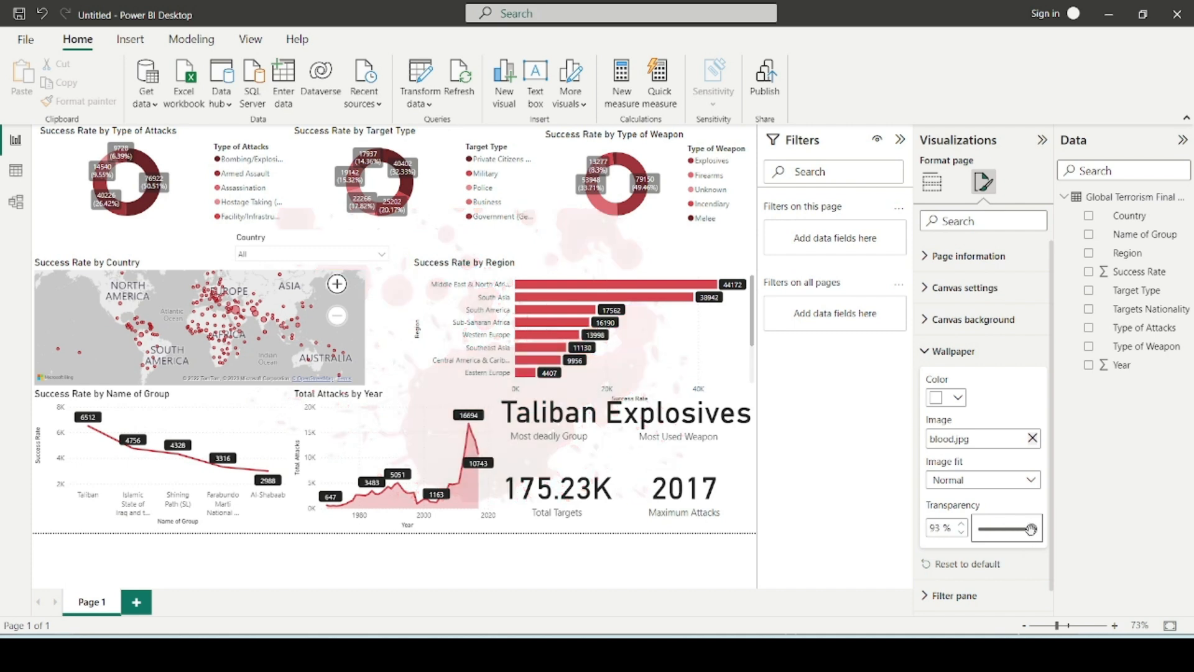
drag(1030, 529, 1032, 529)
drag(1031, 529, 1029, 530)
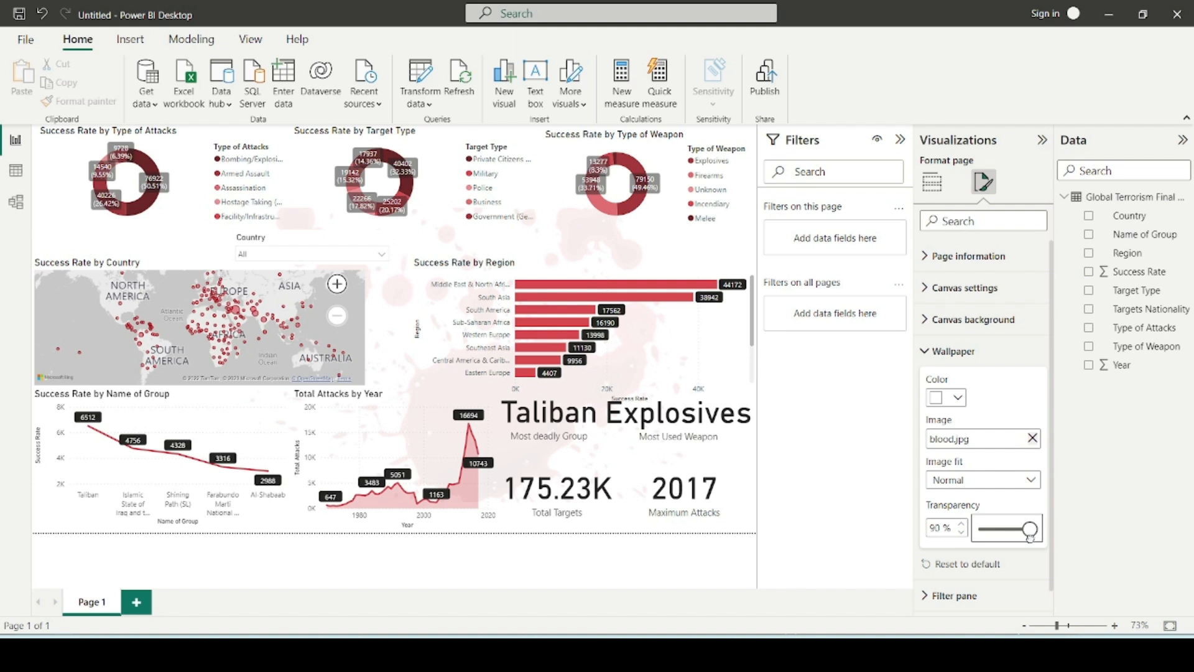
Widen the Success Rate by Country map until it meets the Success Rate by Region chart.
click(359, 274)
drag(369, 261, 409, 266)
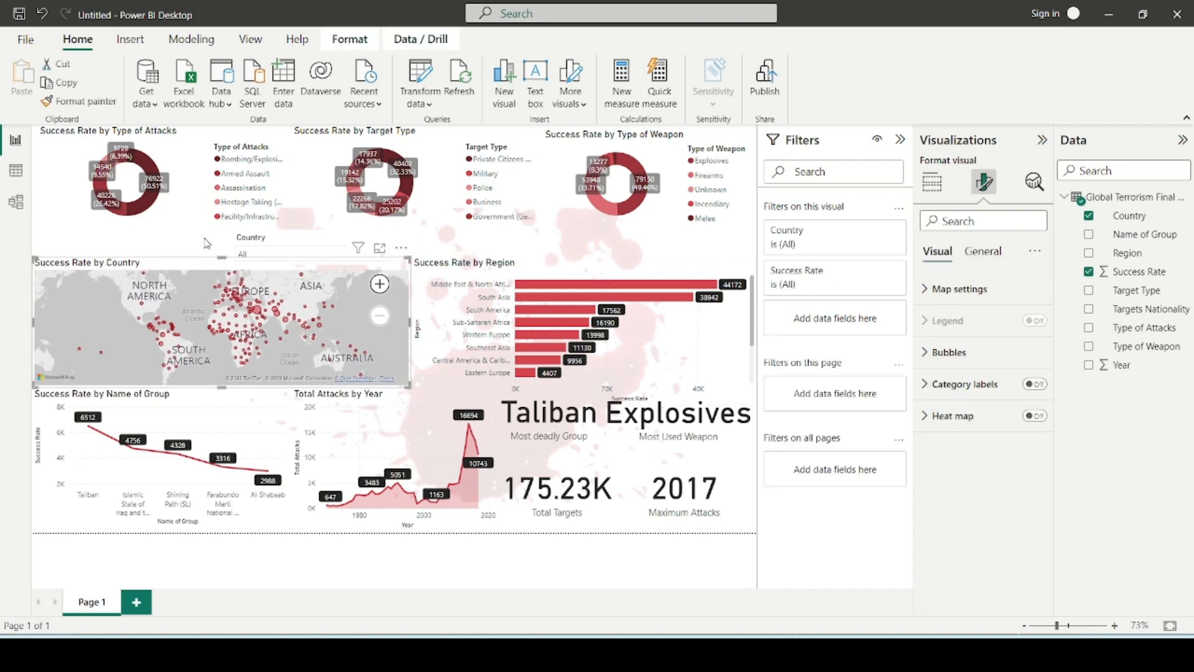
click(451, 247)
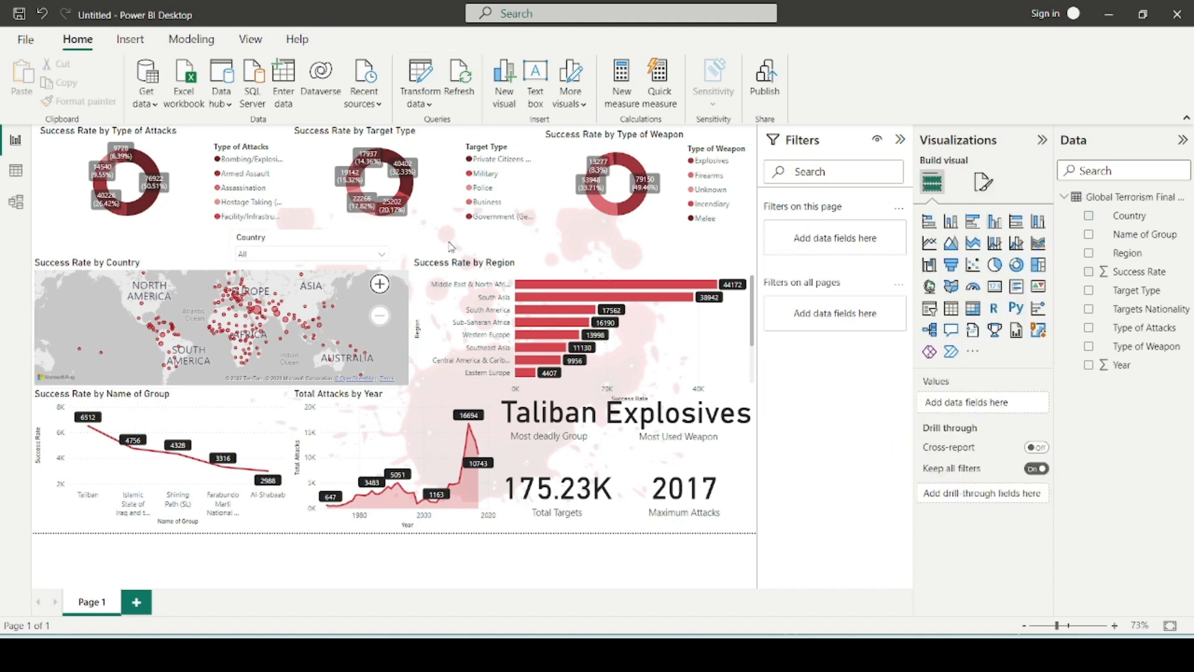